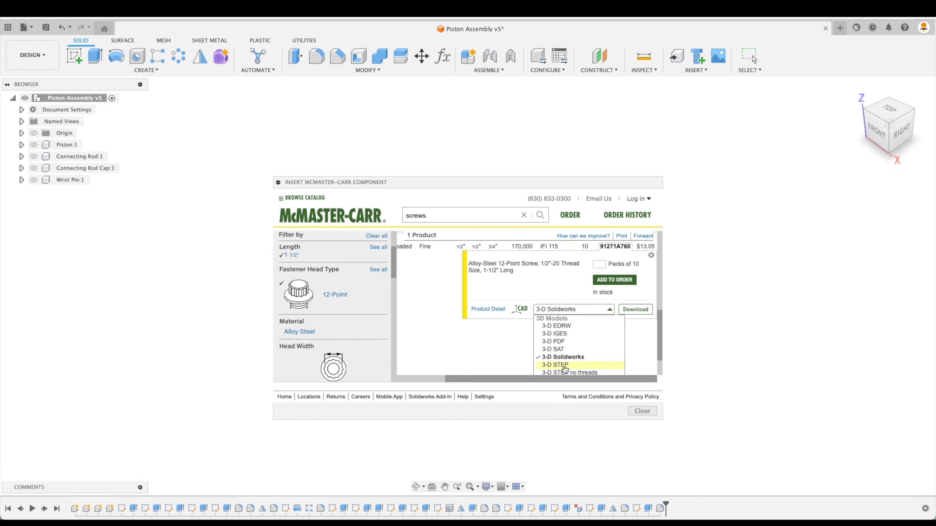
# Download the alloy-steel 12-point screw, 1/2"-20 thread and 1-1/2" long, from McMaster-Carr as a 3-D STEP model.
pyautogui.click(554, 372)
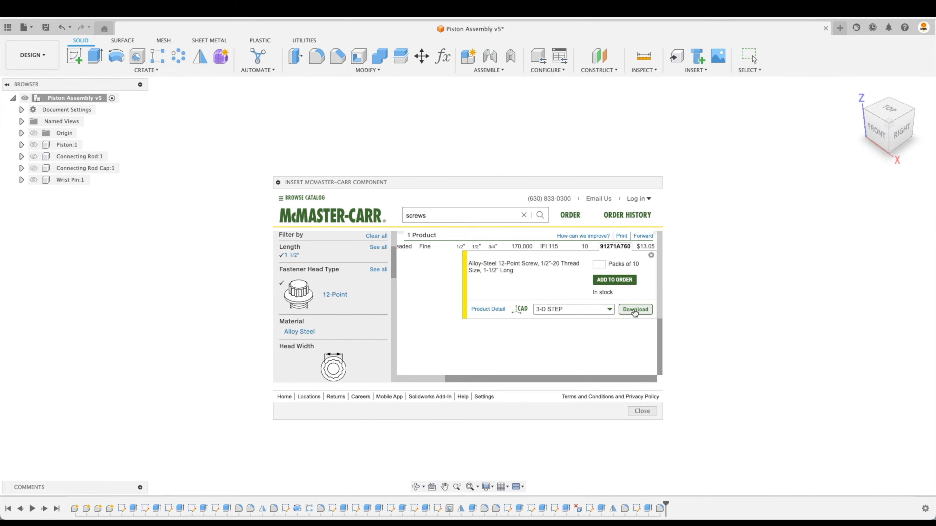
pyautogui.click(635, 309)
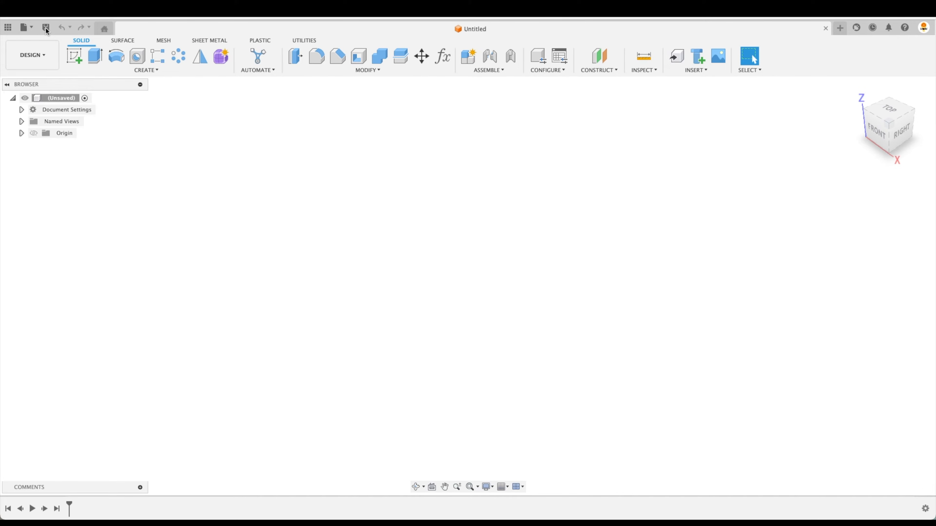
# Save the new untitled design as Piston Assembly in the Lesson 1 - Piston Assembly folder.
pyautogui.click(45, 28)
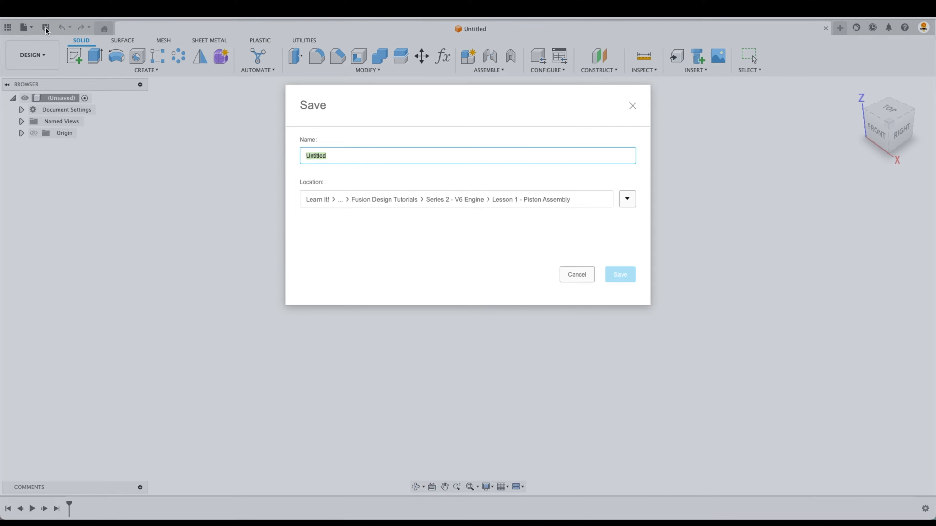
pyautogui.write('Piston Assembly')
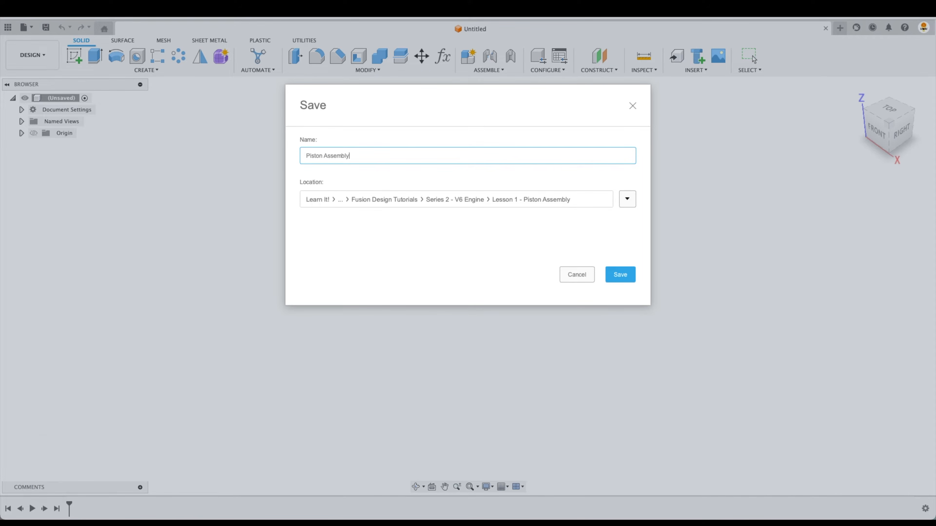
pyautogui.press('Return')
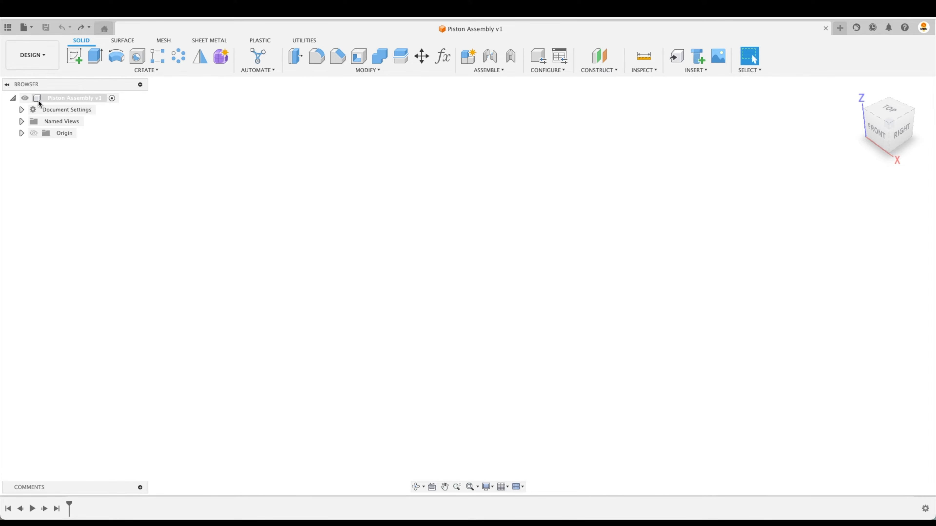
# Create an internal standard component named Piston under the Piston Assembly root, with activation enabled.
pyautogui.rightClick(81, 99)
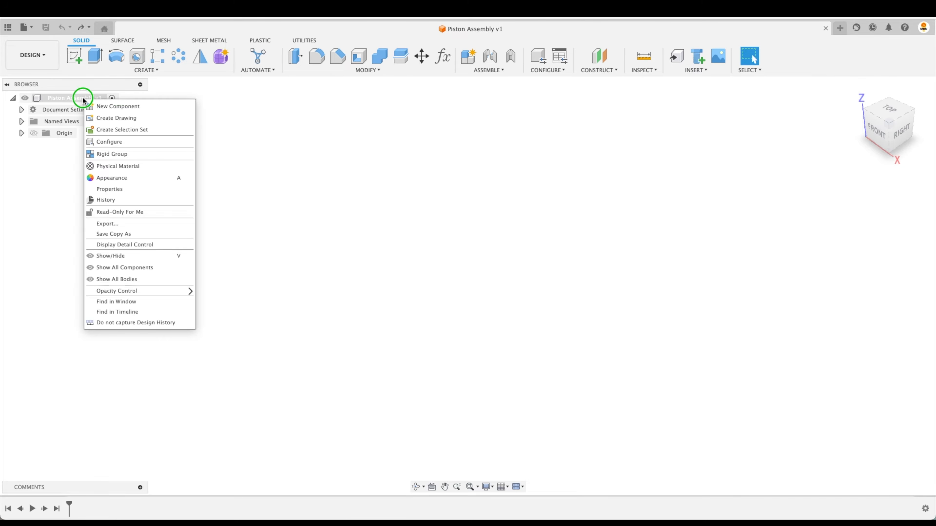
pyautogui.click(114, 106)
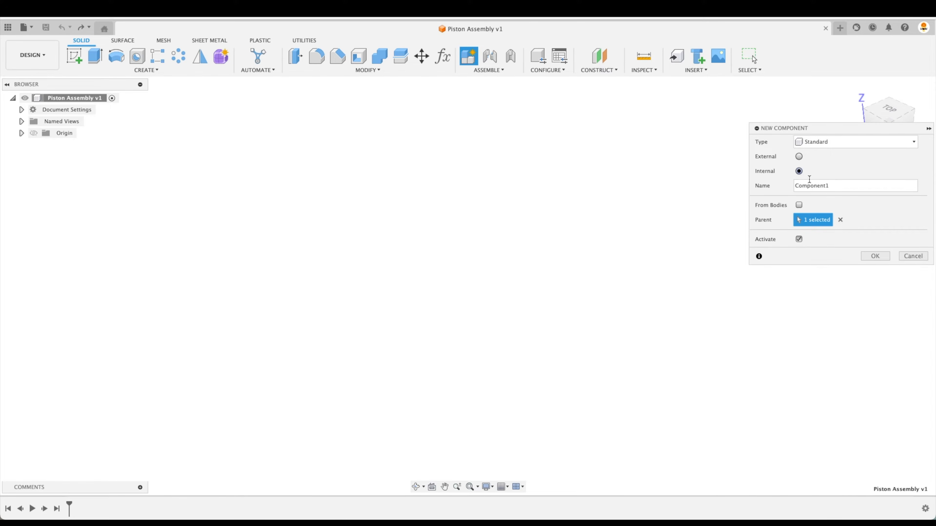
pyautogui.doubleClick(810, 180)
pyautogui.write('Pis')
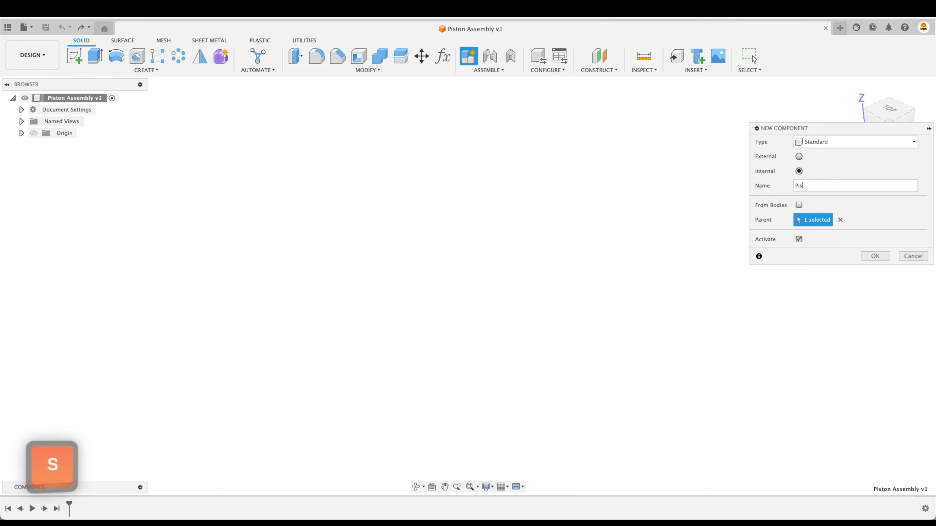
pyautogui.write('ton')
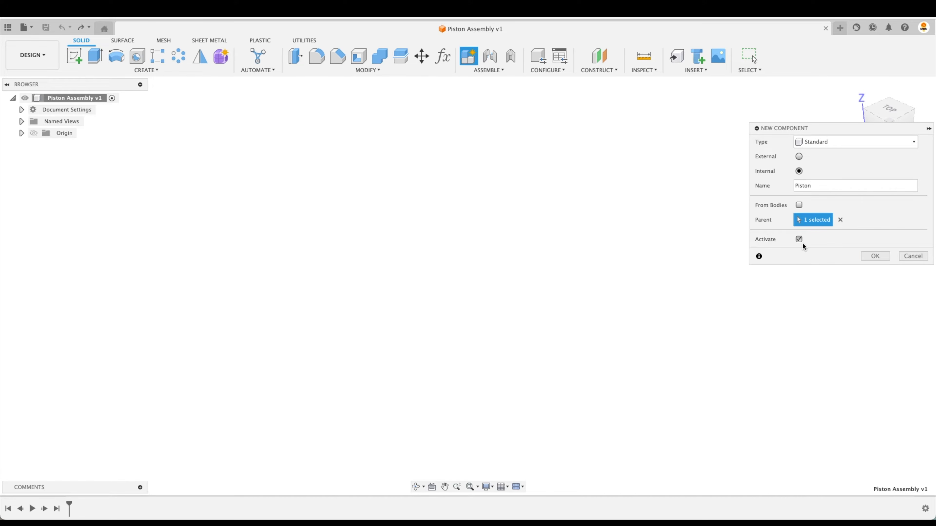
pyautogui.click(873, 257)
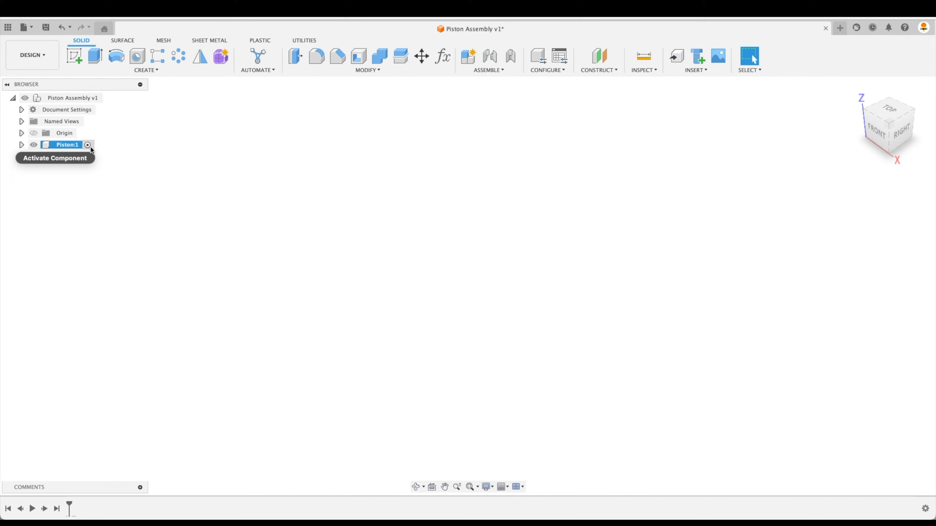
# Try creating a component named Connecting Rod nested under the Piston component, and undo its creation.
pyautogui.rightClick(317, 193)
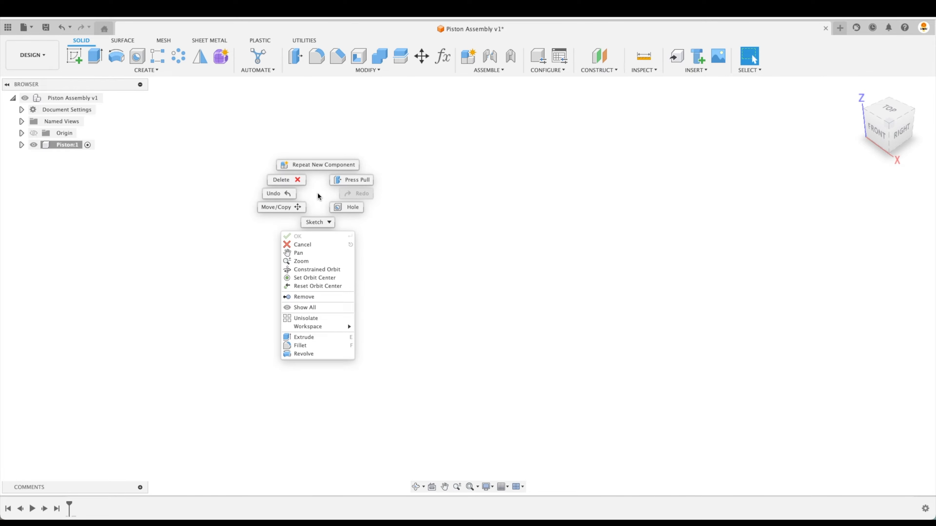
pyautogui.click(319, 167)
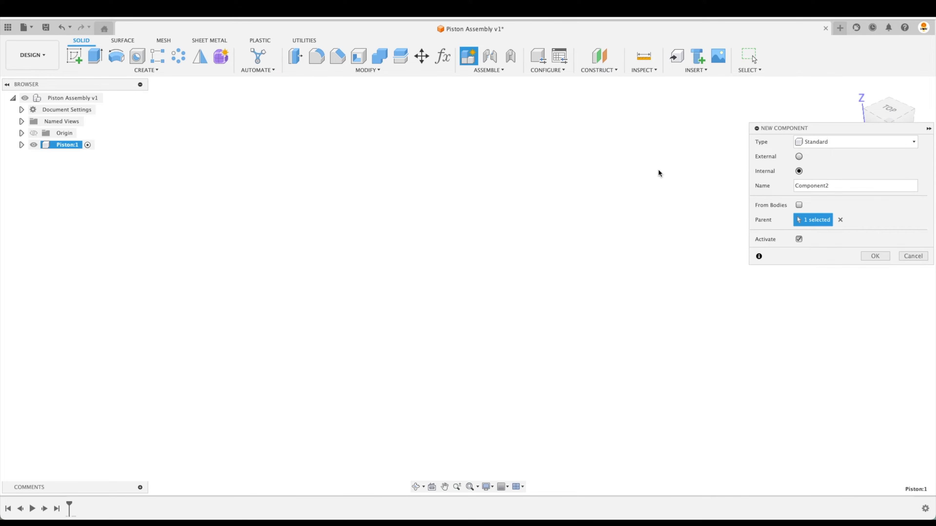
pyautogui.doubleClick(847, 187)
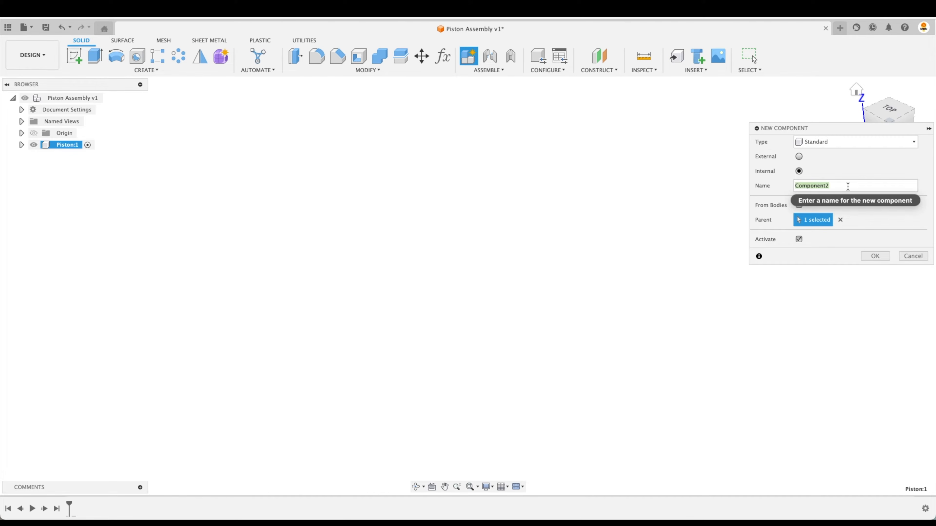
pyautogui.write('Co')
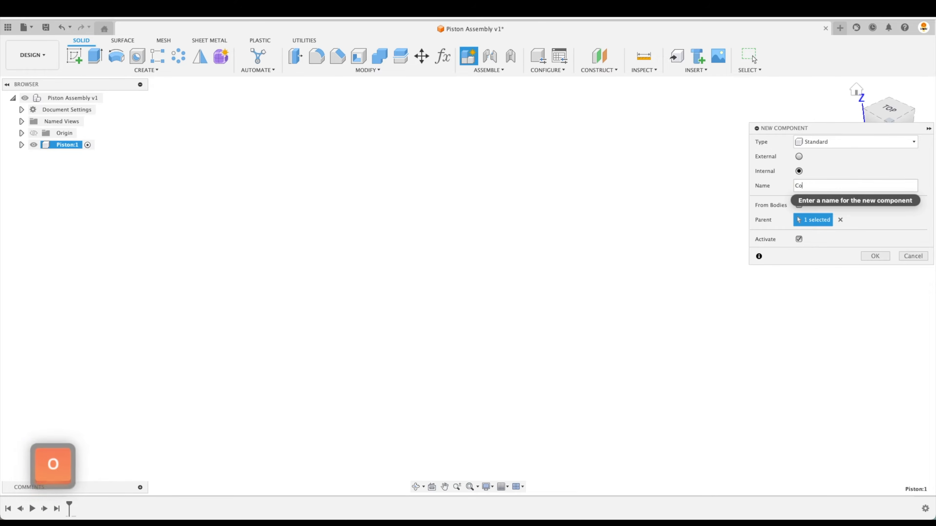
pyautogui.write('nnecting Rod')
pyautogui.press('Return')
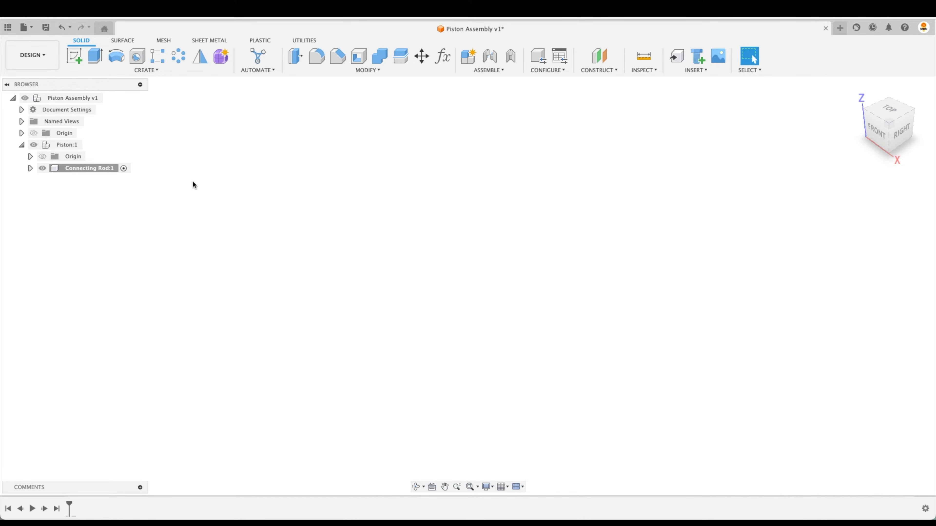
pyautogui.click(62, 26)
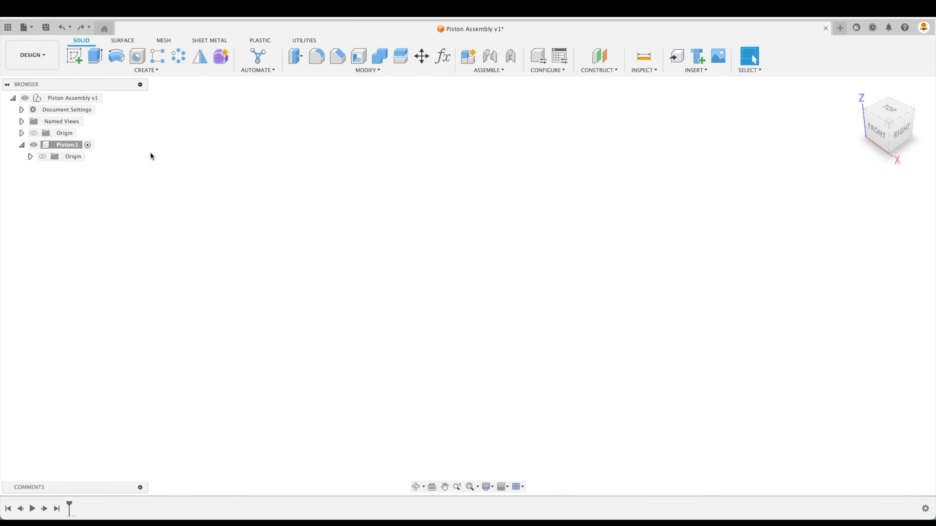
pyautogui.click(22, 145)
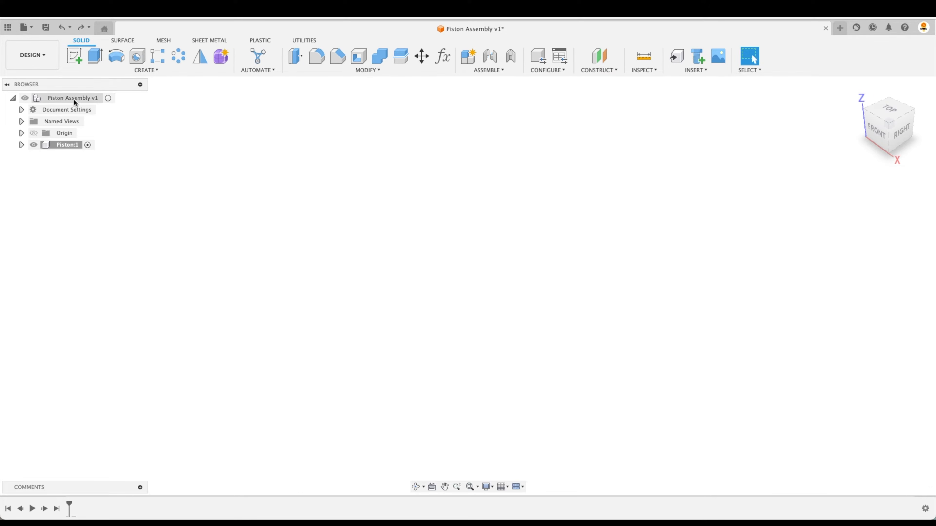
# Activate the top-level Piston Assembly and create an internal component named Connecting Rod in it, with activation turned off.
pyautogui.click(112, 99)
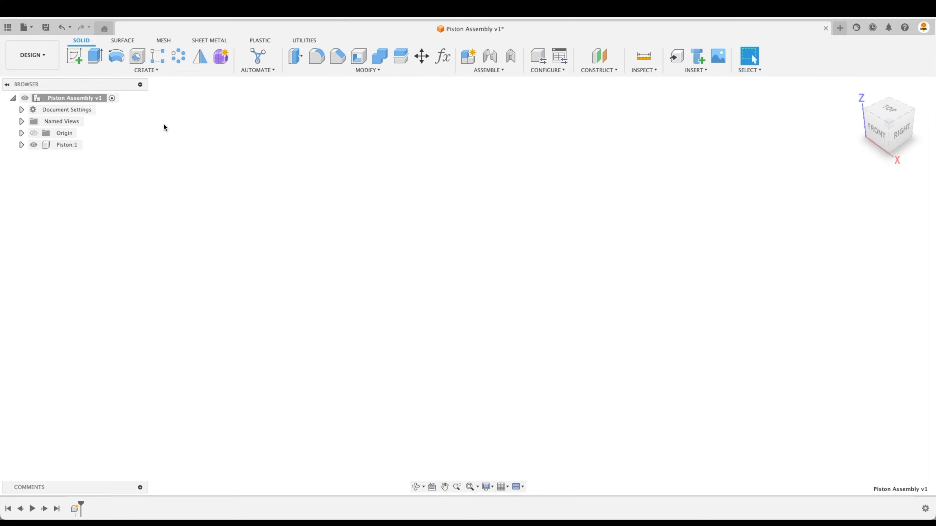
pyautogui.click(146, 70)
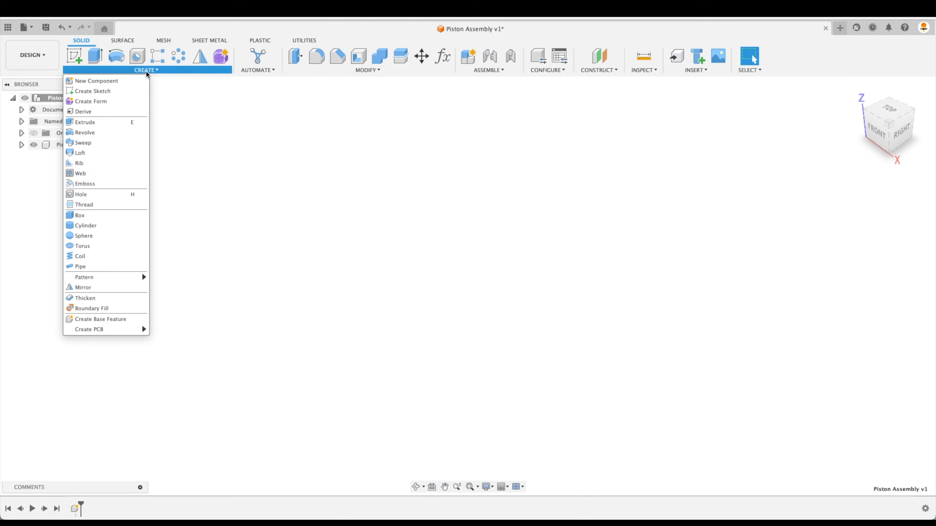
pyautogui.click(132, 83)
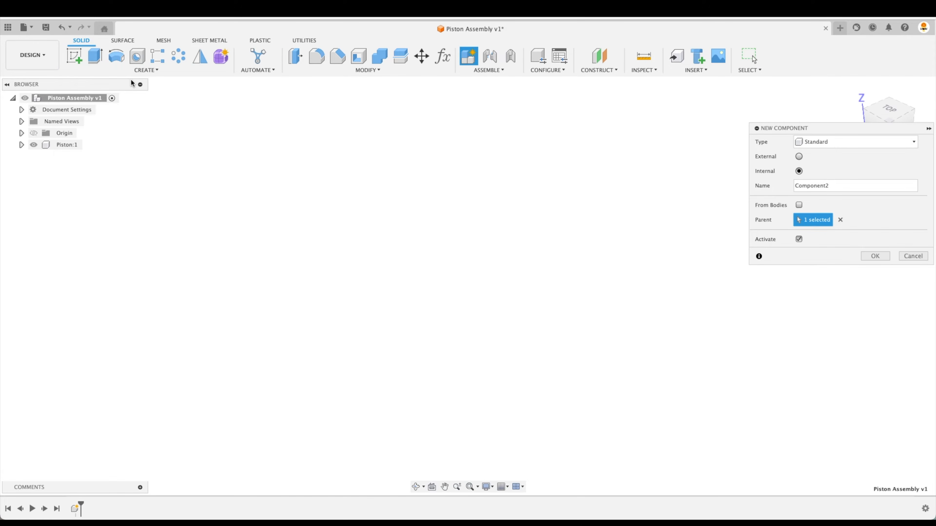
pyautogui.doubleClick(847, 186)
pyautogui.write('C')
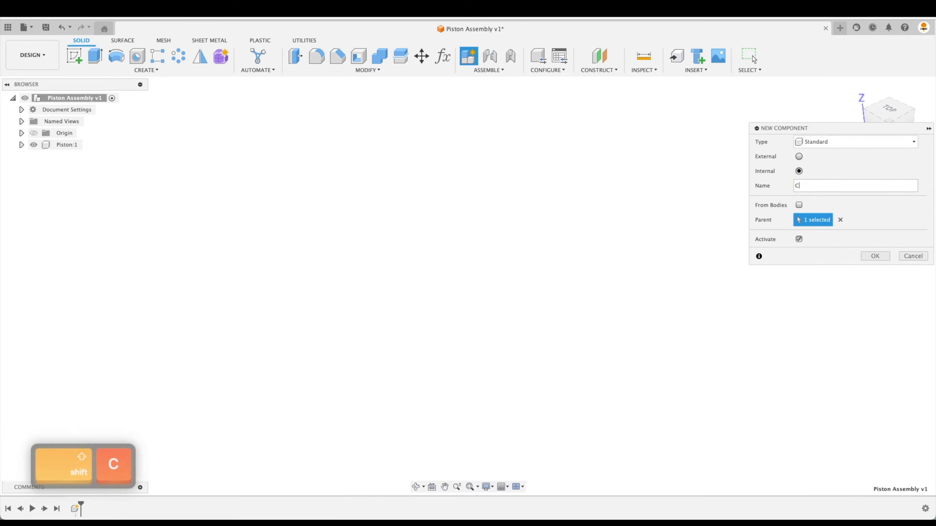
pyautogui.write('onnecting Rod')
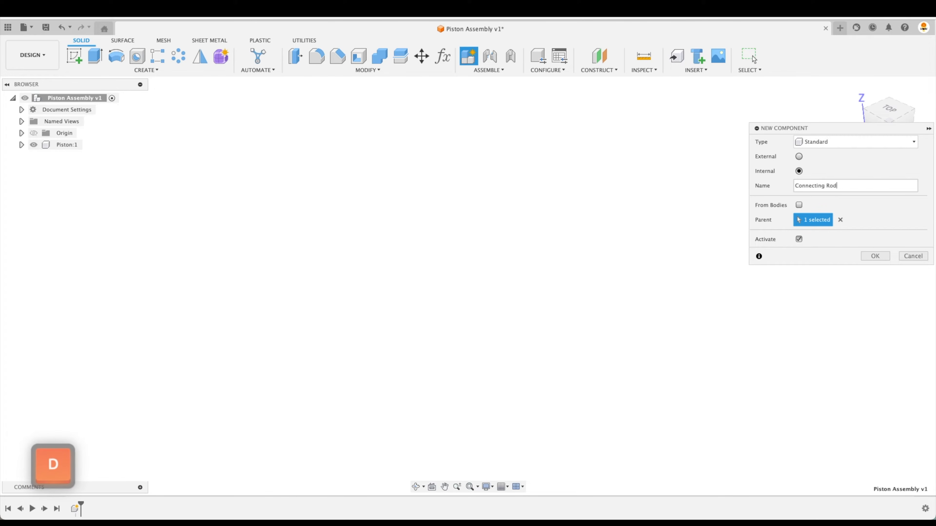
pyautogui.click(799, 240)
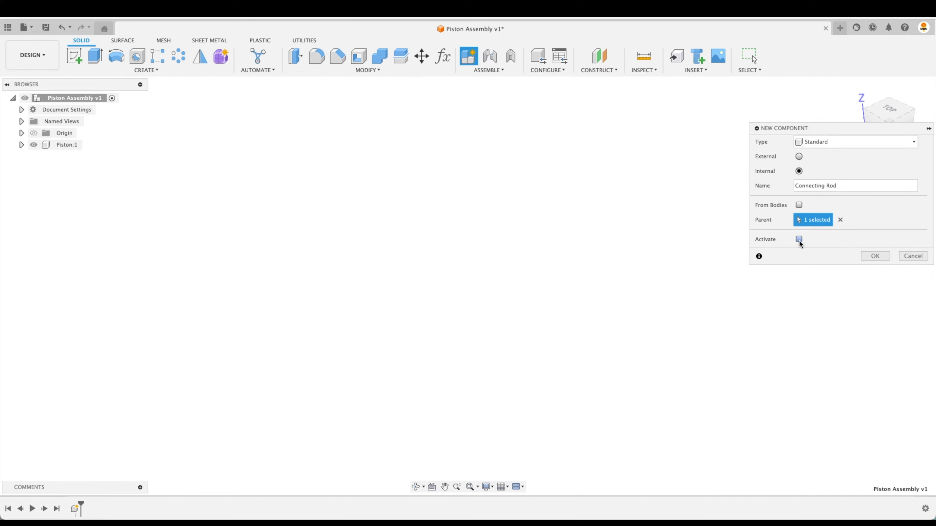
pyautogui.click(874, 255)
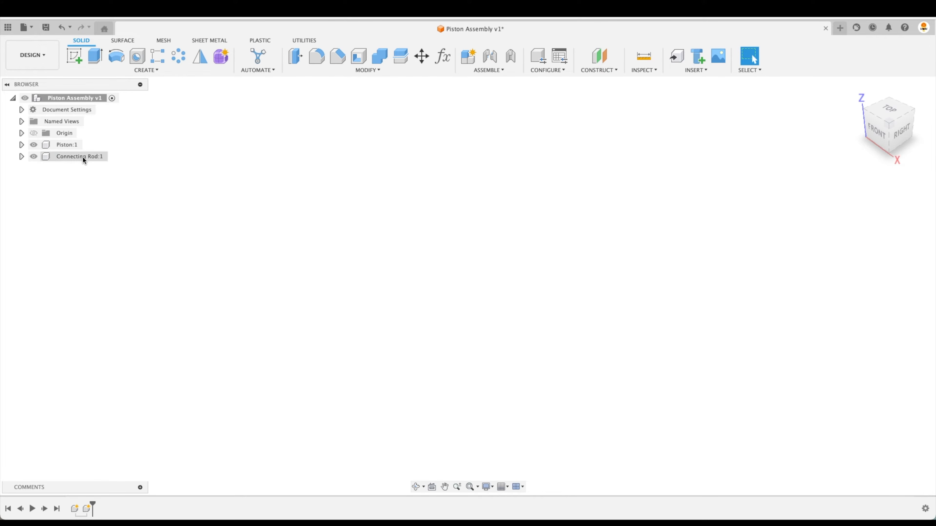
# Create an internal component named Connecting Rod Cap under the top-level Piston Assembly without activating it.
pyautogui.rightClick(85, 101)
pyautogui.click(103, 105)
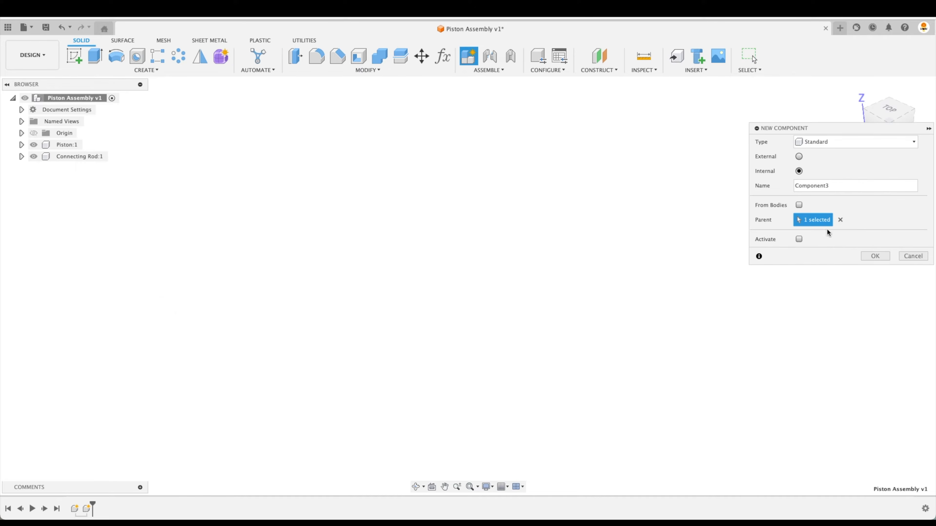
pyautogui.click(840, 187)
pyautogui.write('Connecting Rod Cap')
pyautogui.press('Return')
# Repeat New Component to add an internal component named Wrist Pin to the top-level assembly.
pyautogui.rightClick(531, 255)
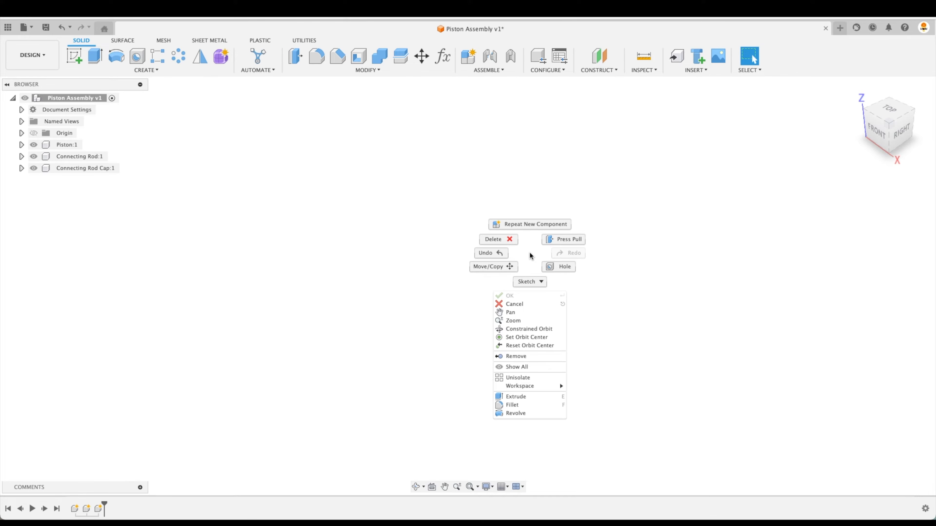
pyautogui.click(531, 224)
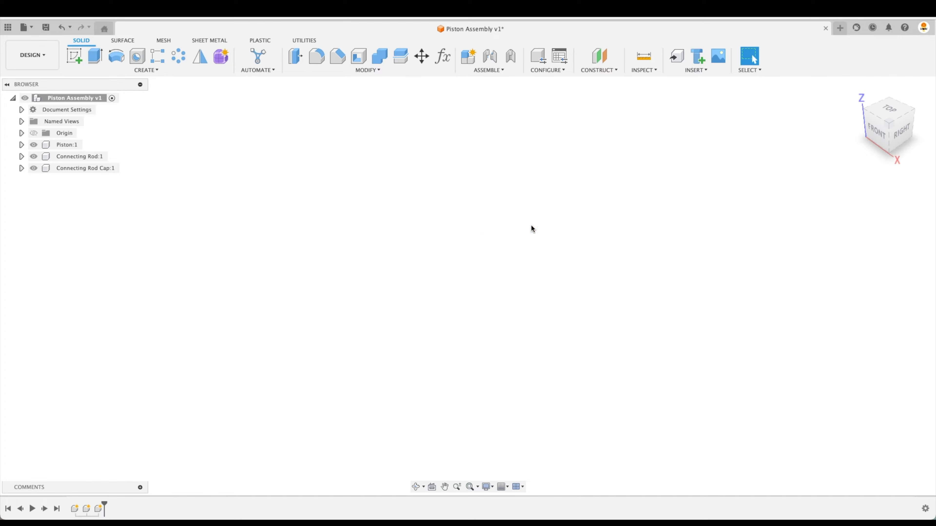
pyautogui.doubleClick(861, 187)
pyautogui.write('Wrist Pin')
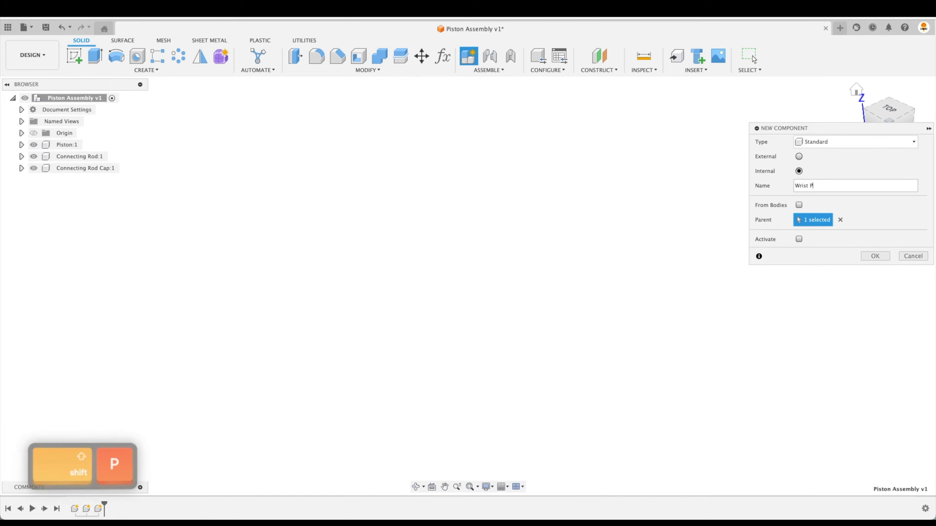
pyautogui.press('Return')
pyautogui.rightClick(501, 286)
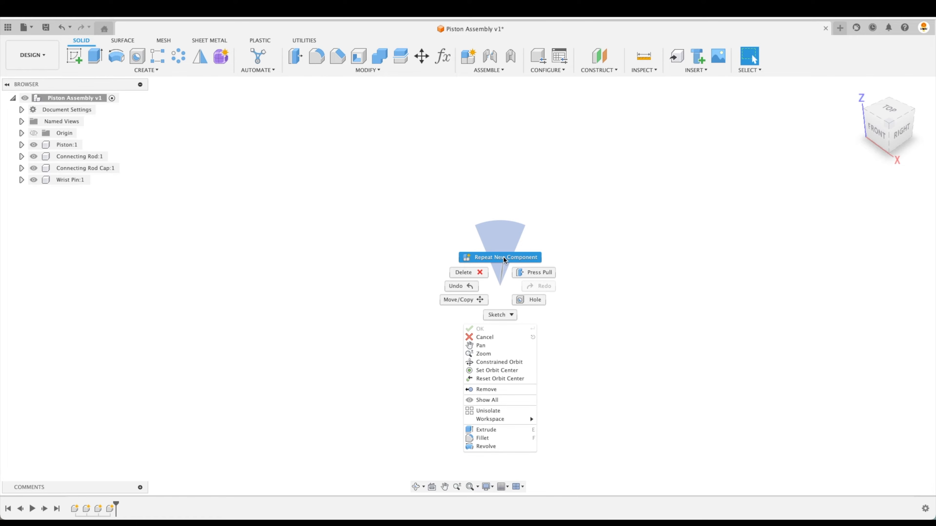
pyautogui.press('Escape')
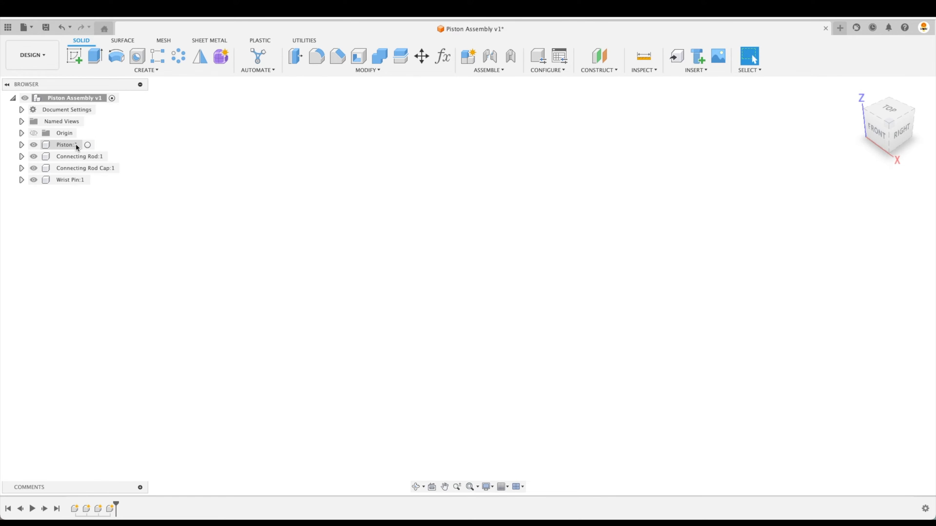
# Activate the Piston component and start a sketch on its horizontal XY origin plane.
pyautogui.click(87, 145)
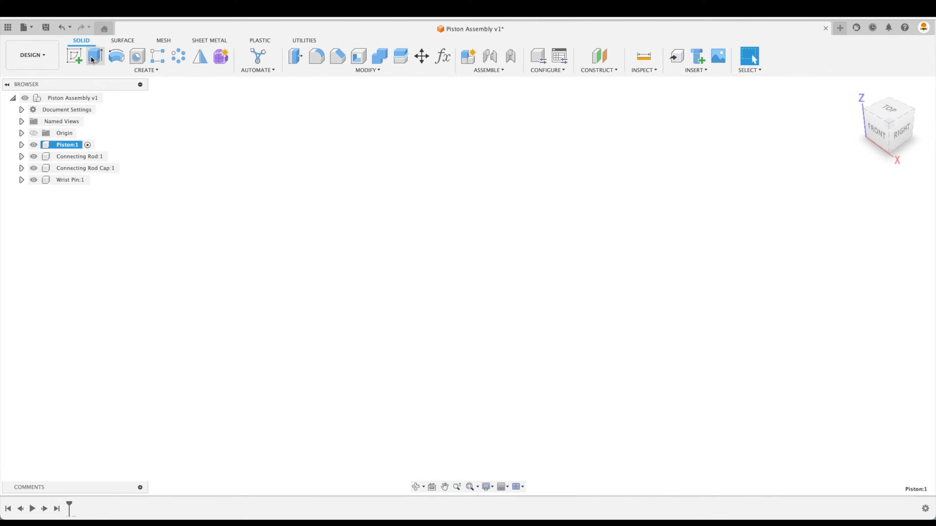
pyautogui.click(75, 59)
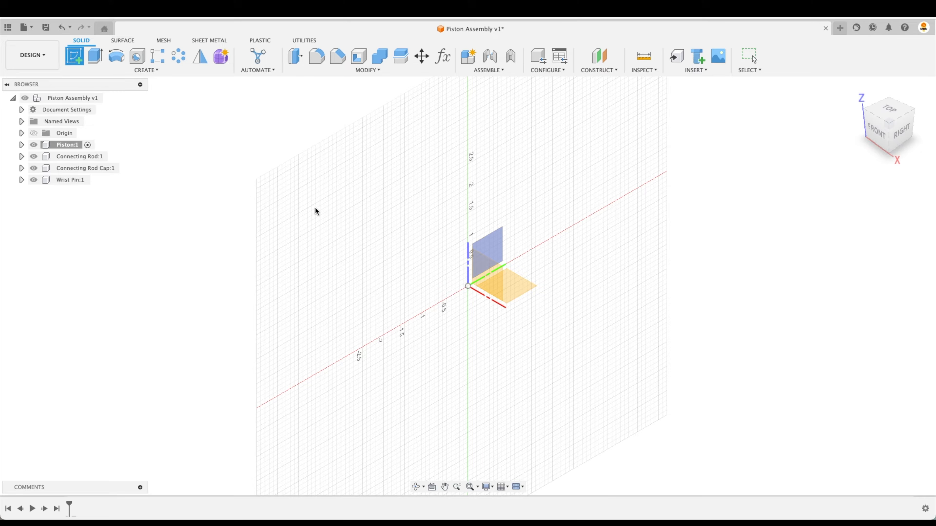
pyautogui.click(522, 288)
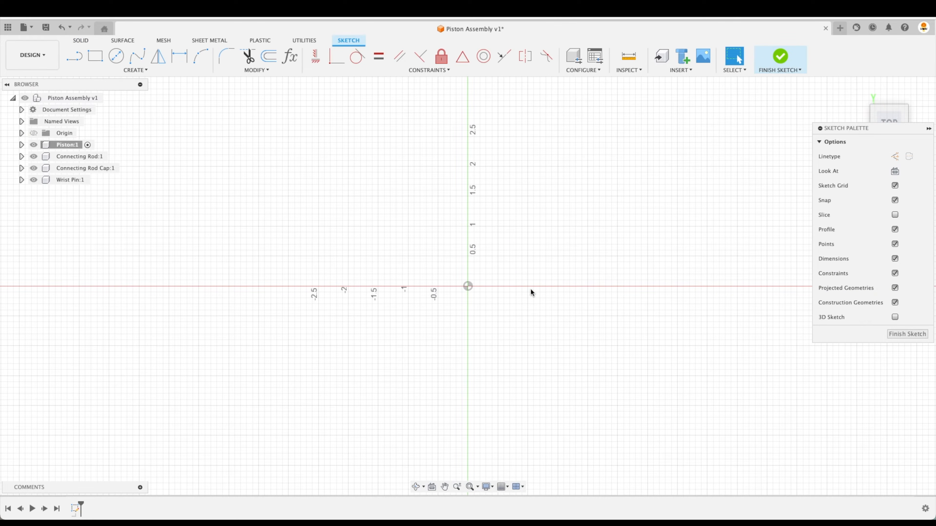
# Draw a 5 in diameter circle centred on the origin and finish the sketch.
pyautogui.click(116, 56)
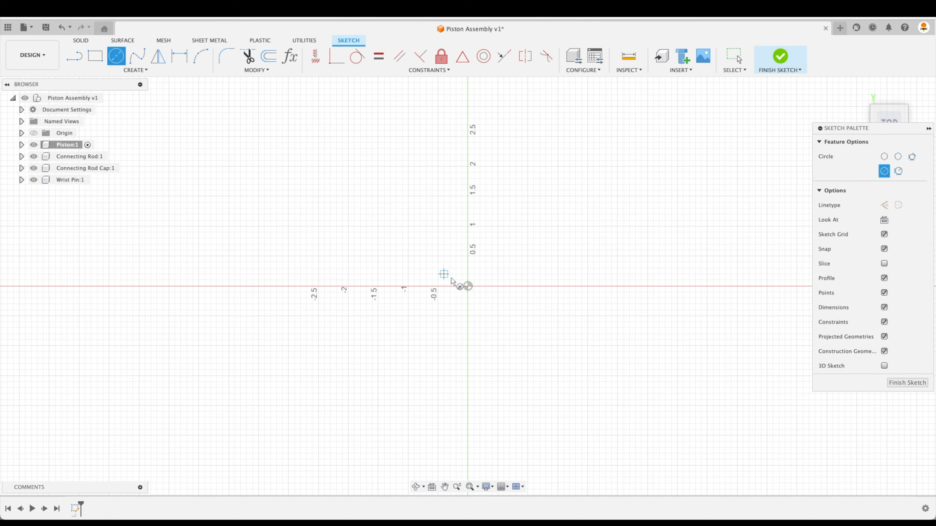
pyautogui.click(468, 286)
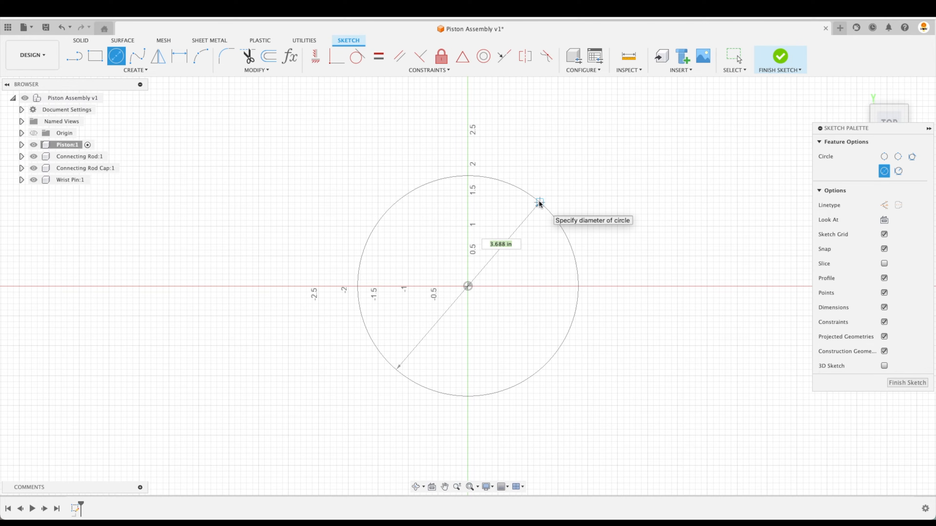
pyautogui.write('5')
pyautogui.press('Return')
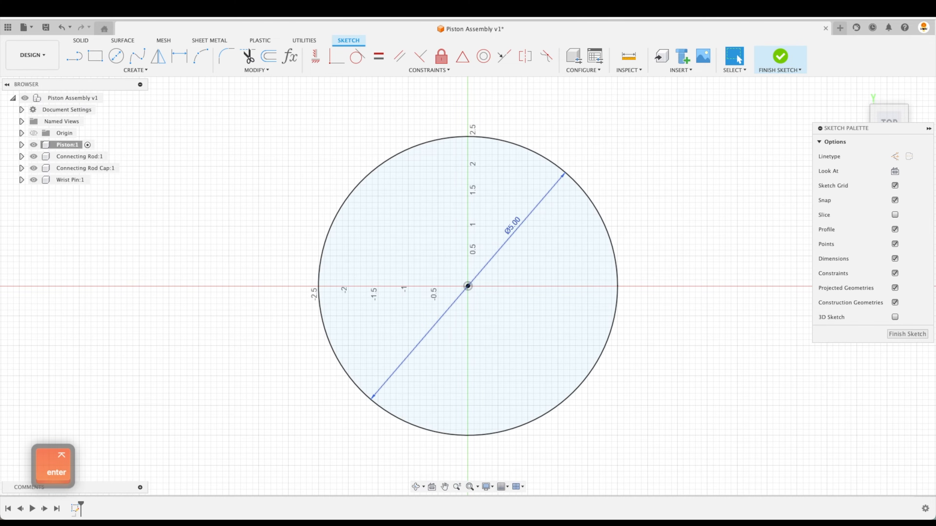
pyautogui.click(901, 334)
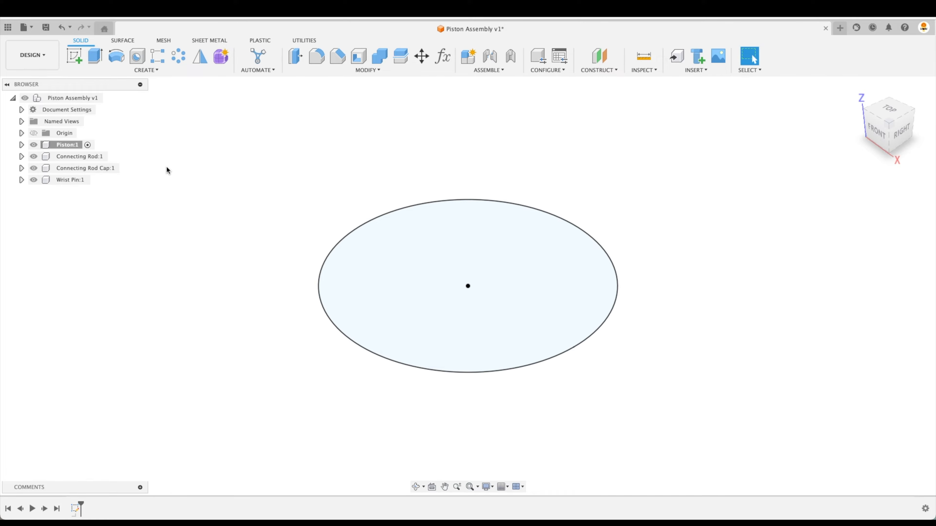
# Extrude the circle downward by -3.2 in as a new body for the piston blank.
pyautogui.click(96, 57)
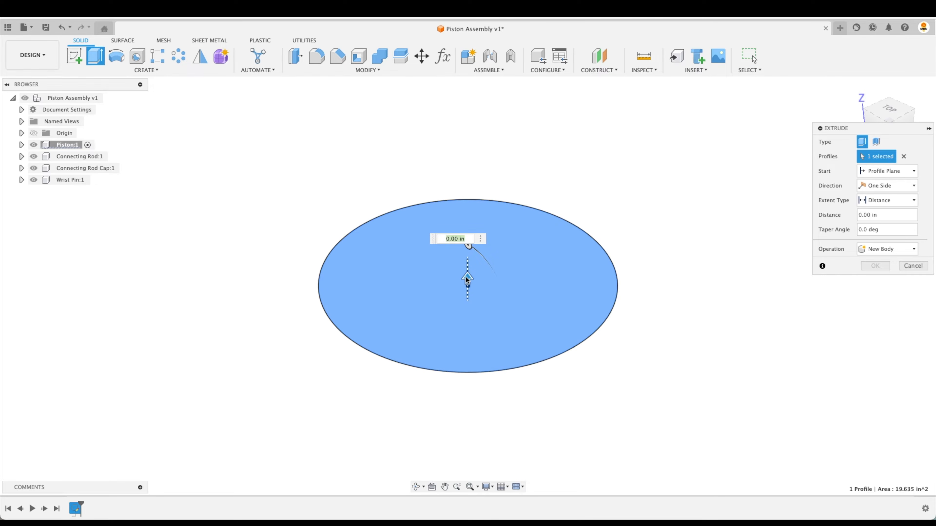
pyautogui.moveTo(468, 280); pyautogui.dragTo(470, 385)
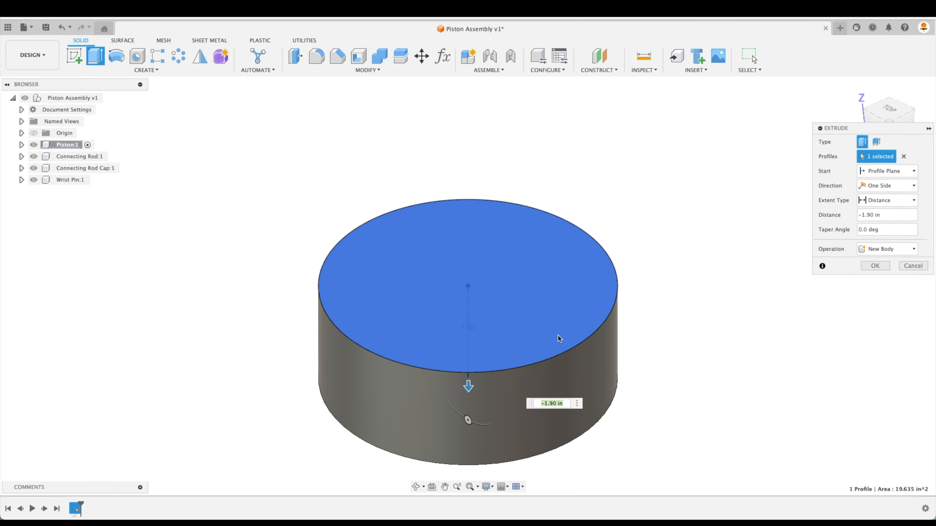
pyautogui.write('3.2')
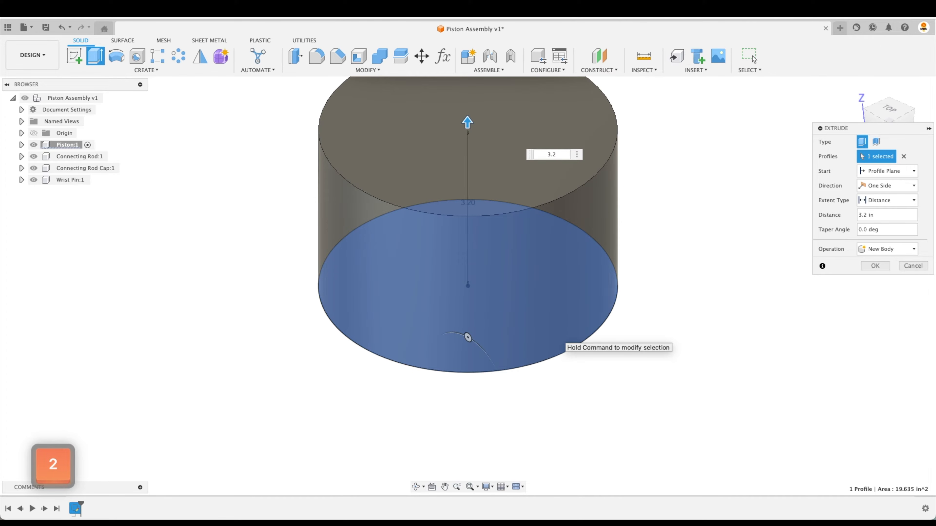
pyautogui.press('Home')
pyautogui.write('-')
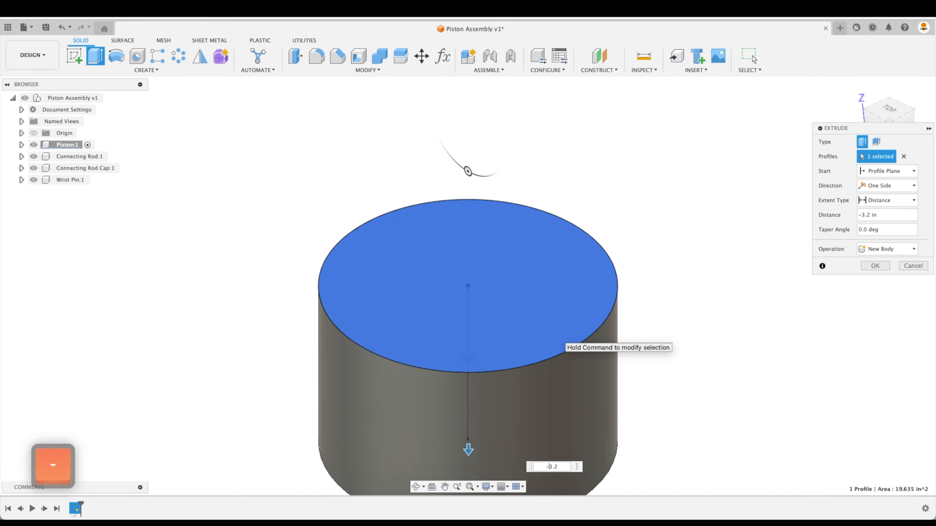
pyautogui.press('Return')
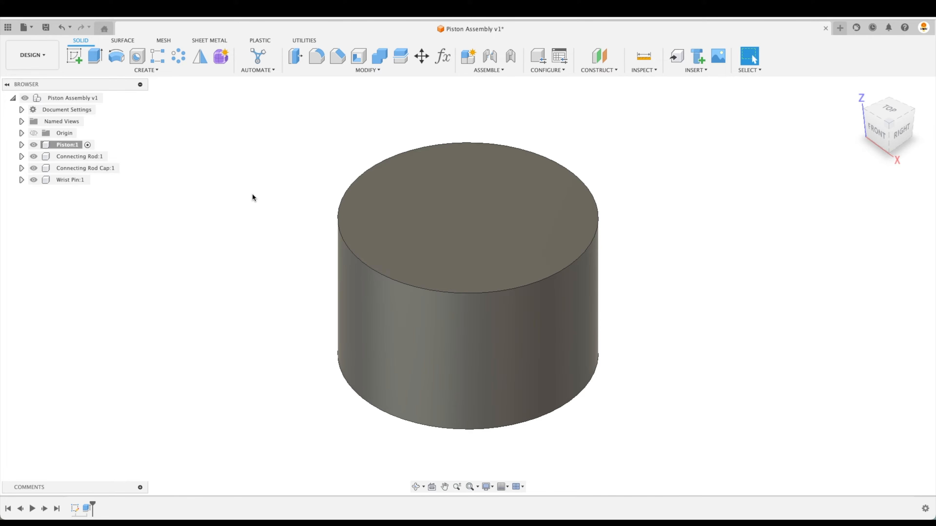
# Sketch a 4.5 in diameter circle centred on the origin on the cylinder's bottom face, and finish the sketch.
pyautogui.click(74, 56)
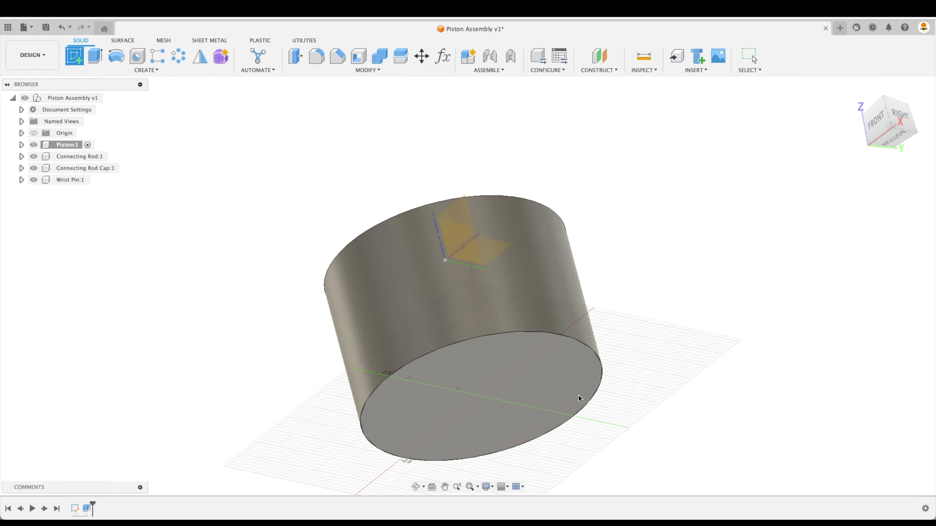
pyautogui.click(539, 381)
pyautogui.click(116, 56)
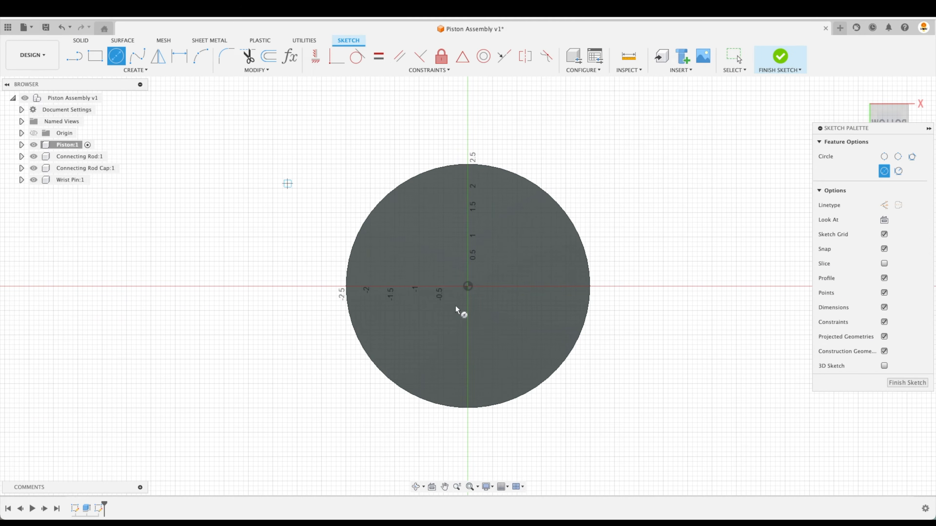
pyautogui.click(468, 286)
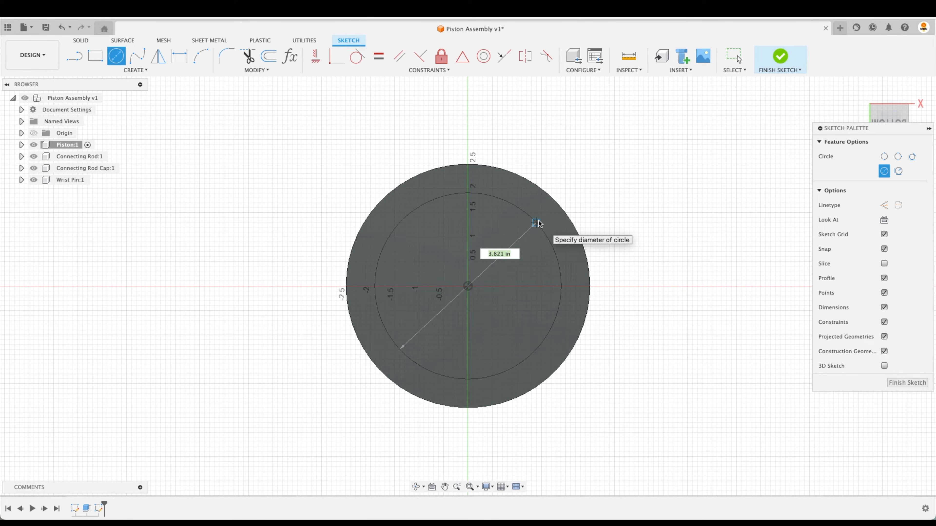
pyautogui.write('4.25')
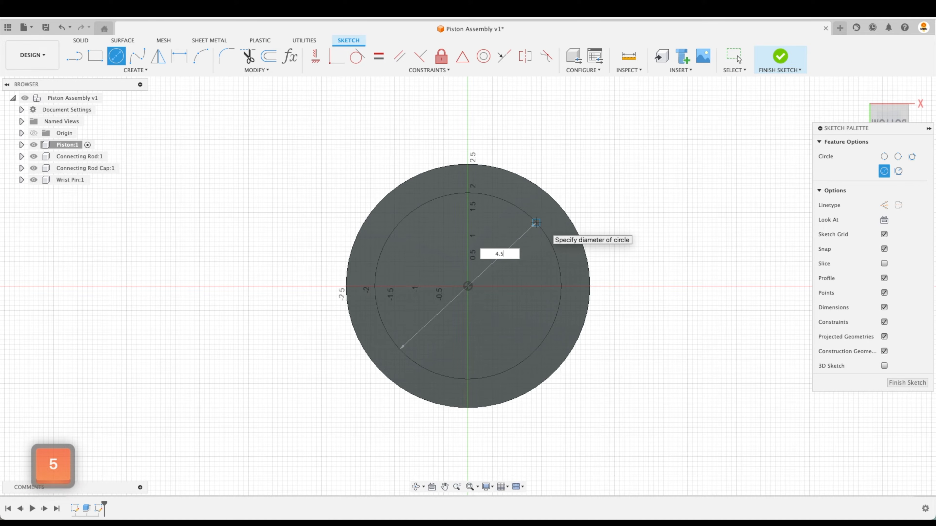
pyautogui.press('Return')
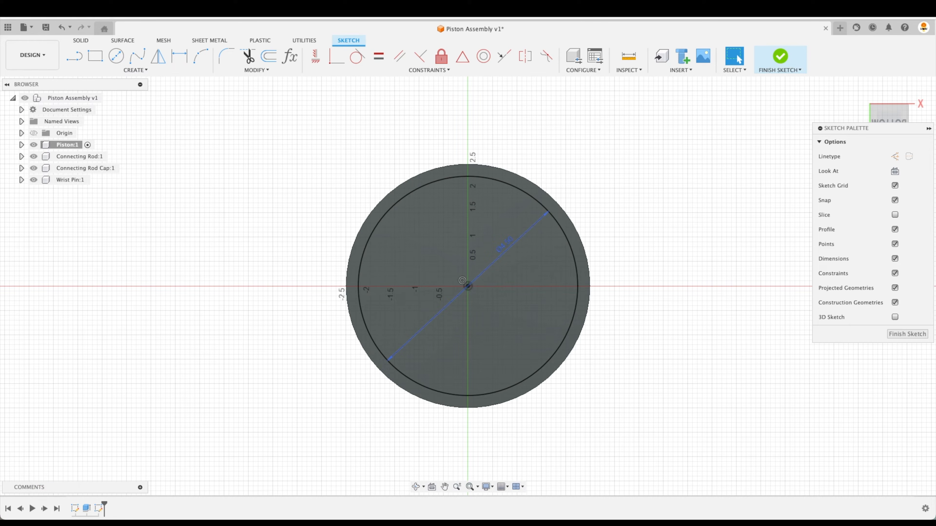
pyautogui.click(909, 334)
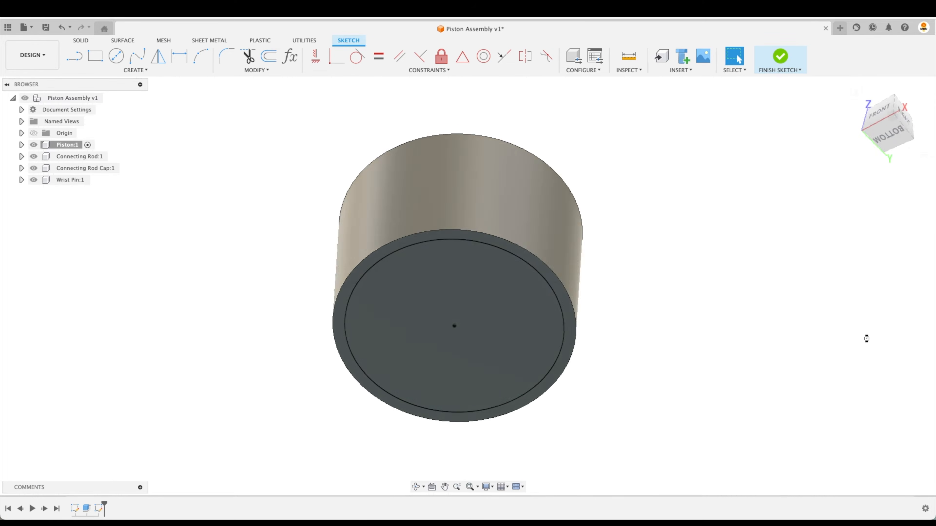
# Set up an extruded cut of the inner circle profile upward into the cylinder, about 2.10 in deep.
pyautogui.click(95, 56)
pyautogui.click(487, 394)
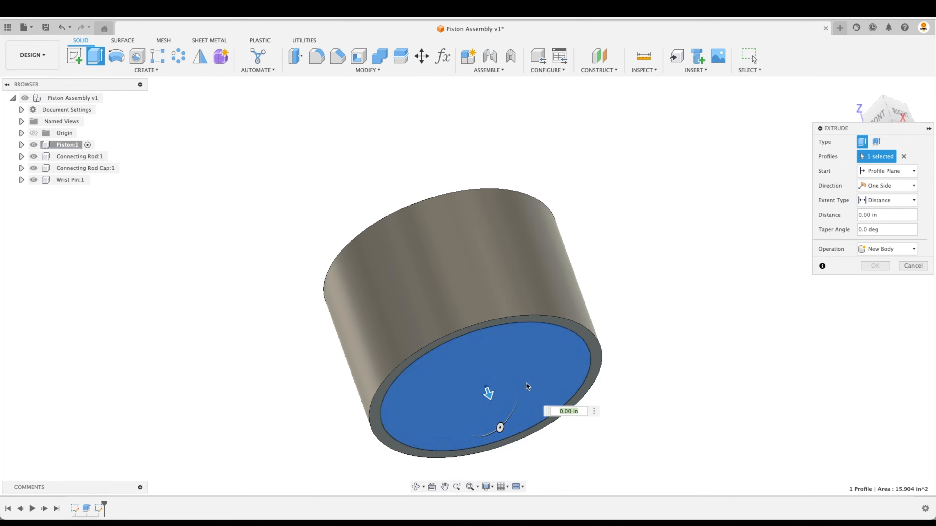
pyautogui.moveTo(485, 390); pyautogui.dragTo(439, 284)
pyautogui.keyDown('shift'); pyautogui.moveTo(652, 248); pyautogui.dragTo(686, 296, button='middle'); pyautogui.keyUp('shift')
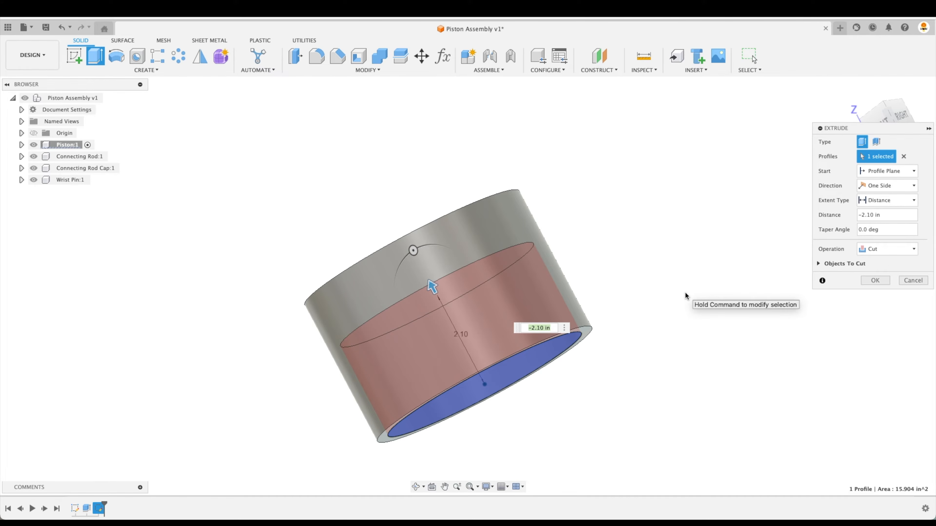
pyautogui.write('-3.2')
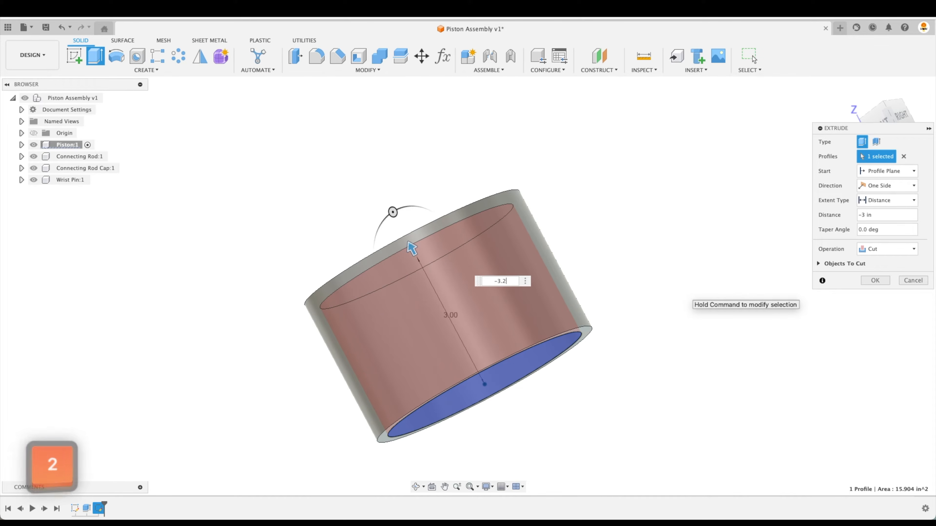
pyautogui.write('+.75')
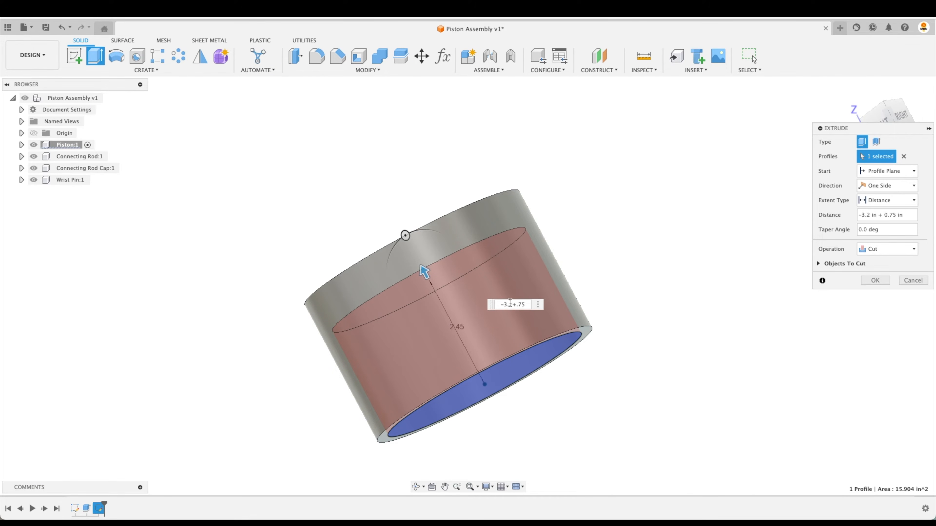
pyautogui.moveTo(528, 304); pyautogui.dragTo(479, 302)
pyautogui.press('BackSpace')
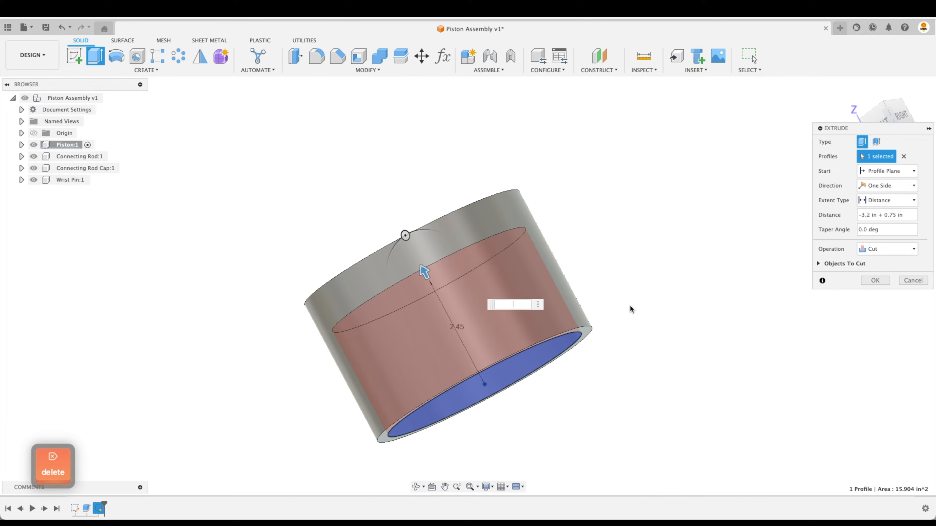
# Change the cut's extent type to To Object, ending at the piston's top face with a -0.75 in offset, and complete the cut.
pyautogui.click(889, 202)
pyautogui.click(889, 223)
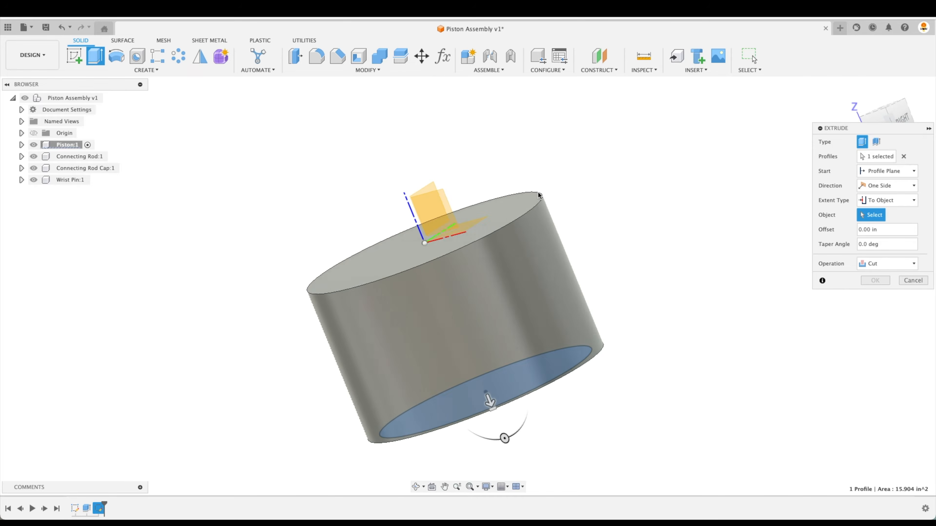
pyautogui.click(510, 216)
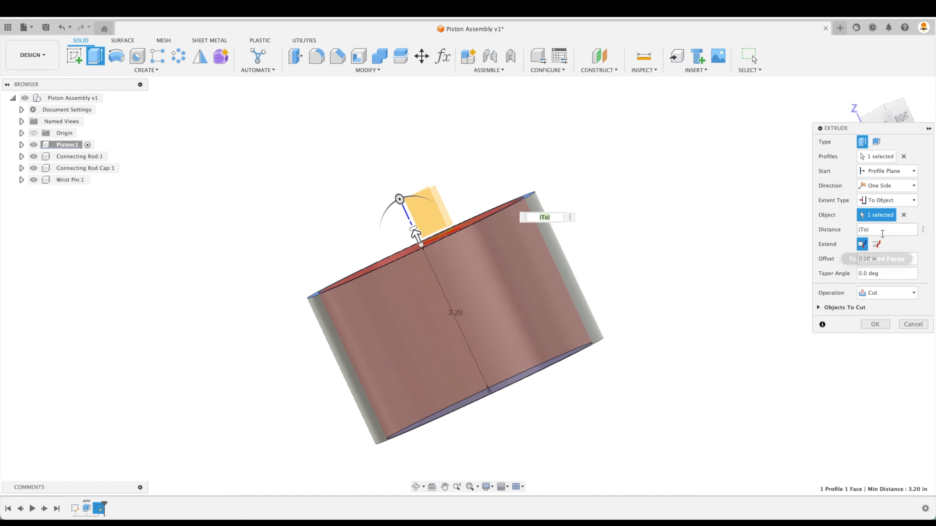
pyautogui.click(887, 259)
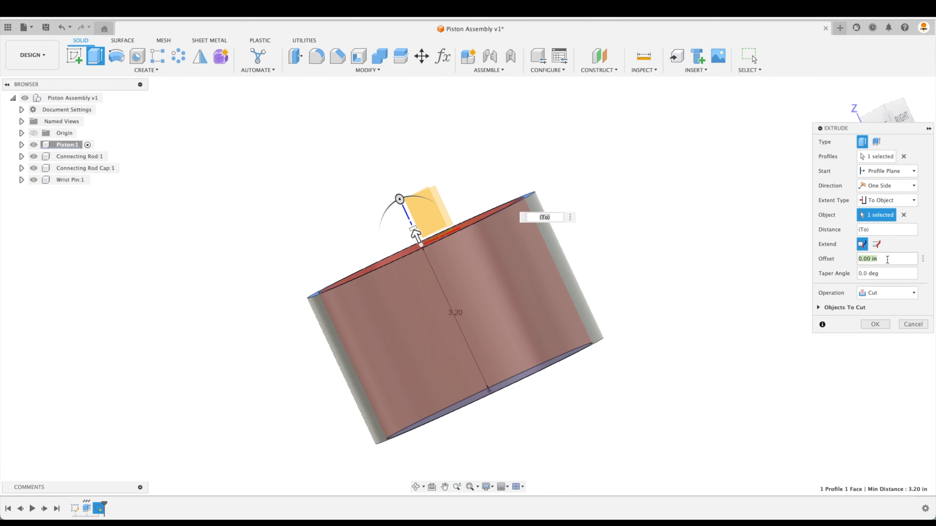
pyautogui.write('.75')
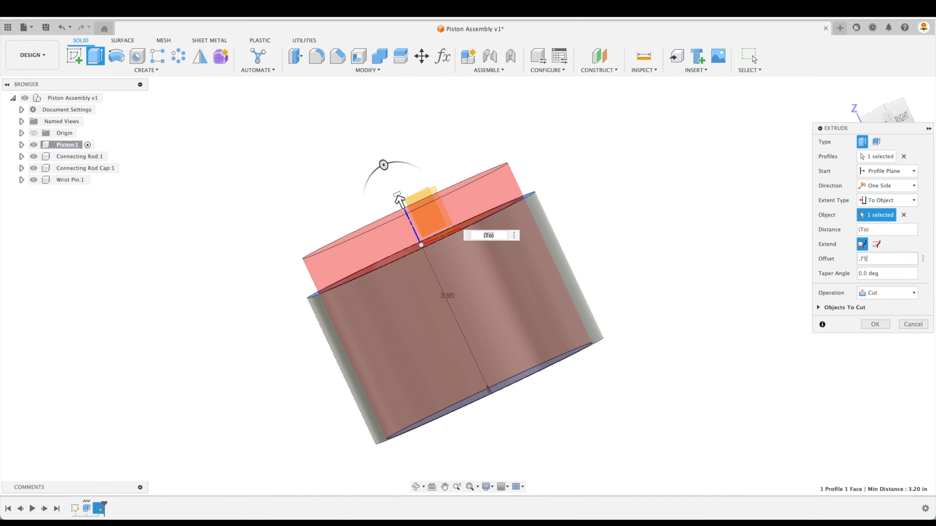
pyautogui.press('Left')
pyautogui.press('Left')
pyautogui.press('Left')
pyautogui.write('-')
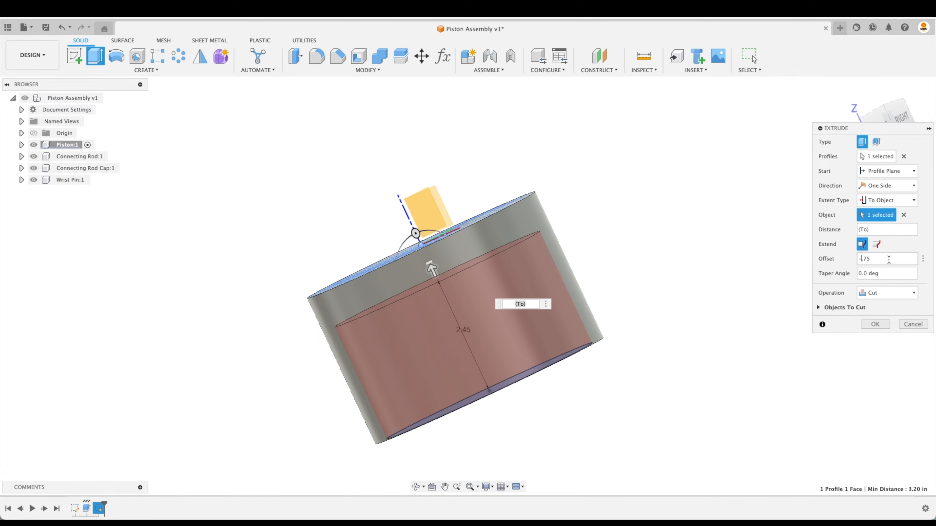
pyautogui.click(876, 324)
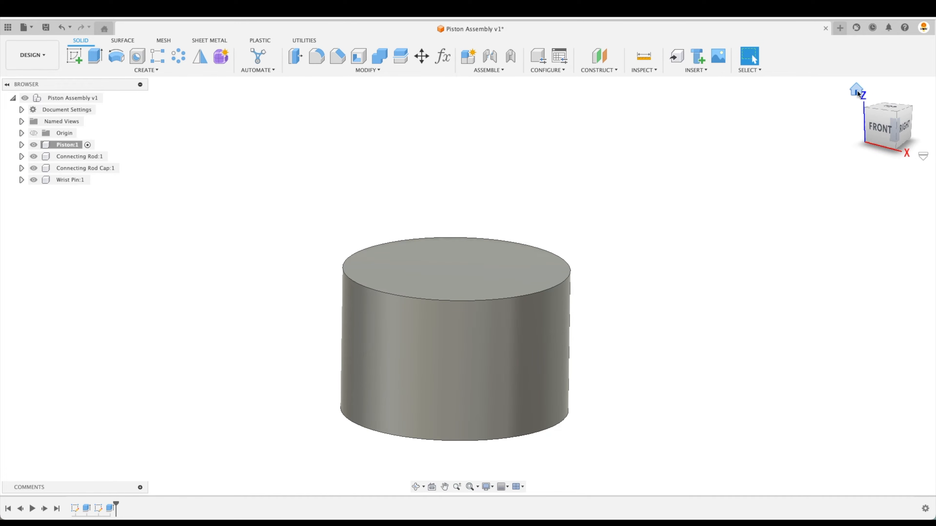
# Start a sketch on the vertical YZ origin plane, facing the piston from its right side.
pyautogui.click(857, 91)
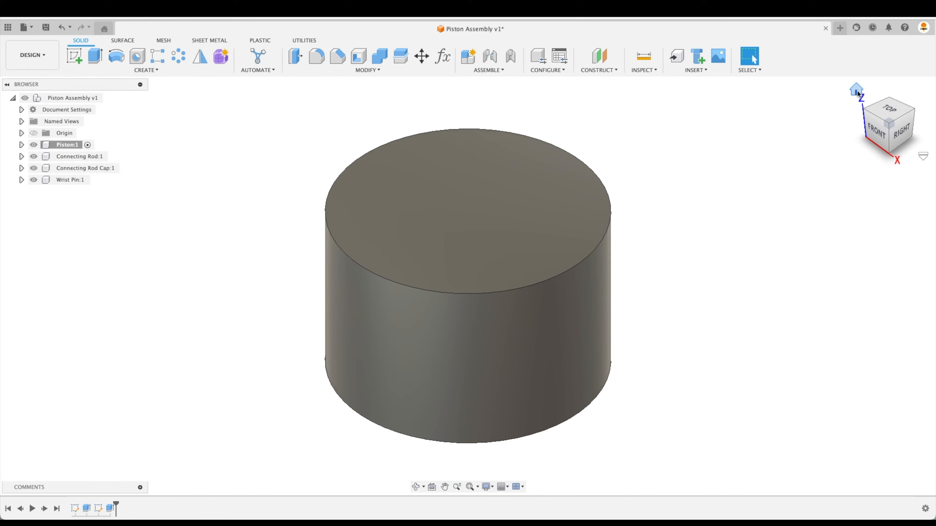
pyautogui.keyDown('shift'); pyautogui.moveTo(741, 333); pyautogui.dragTo(738, 372, button='middle'); pyautogui.keyUp('shift')
pyautogui.keyDown('shift'); pyautogui.moveTo(511, 354); pyautogui.dragTo(425, 327, button='middle'); pyautogui.keyUp('shift')
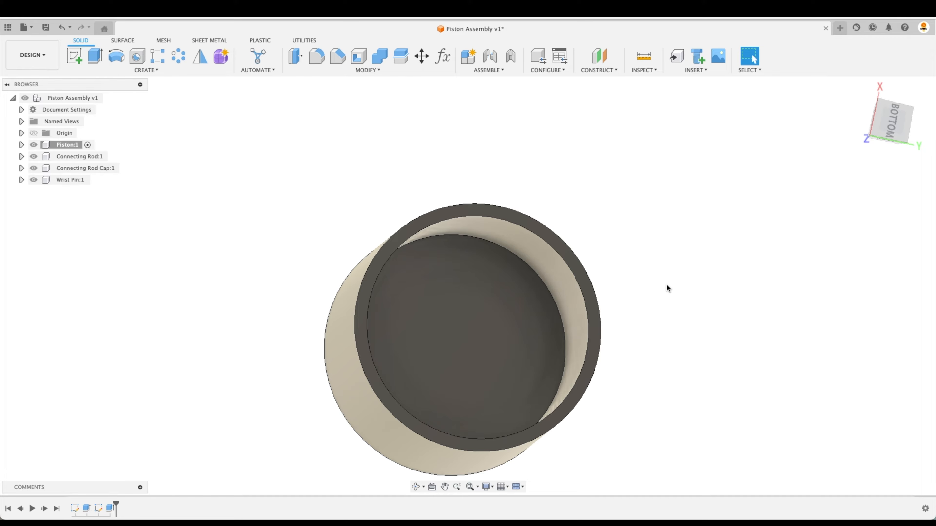
pyautogui.click(875, 122)
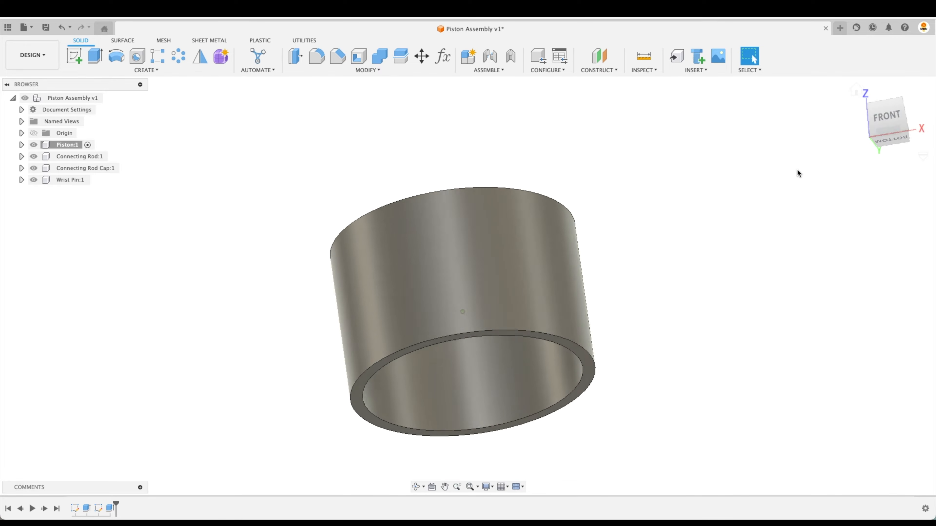
pyautogui.click(859, 92)
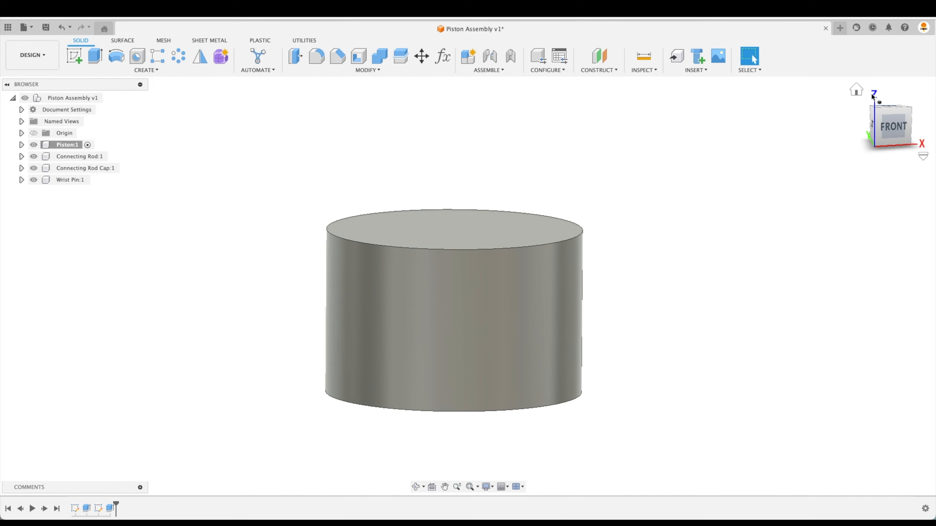
pyautogui.click(877, 132)
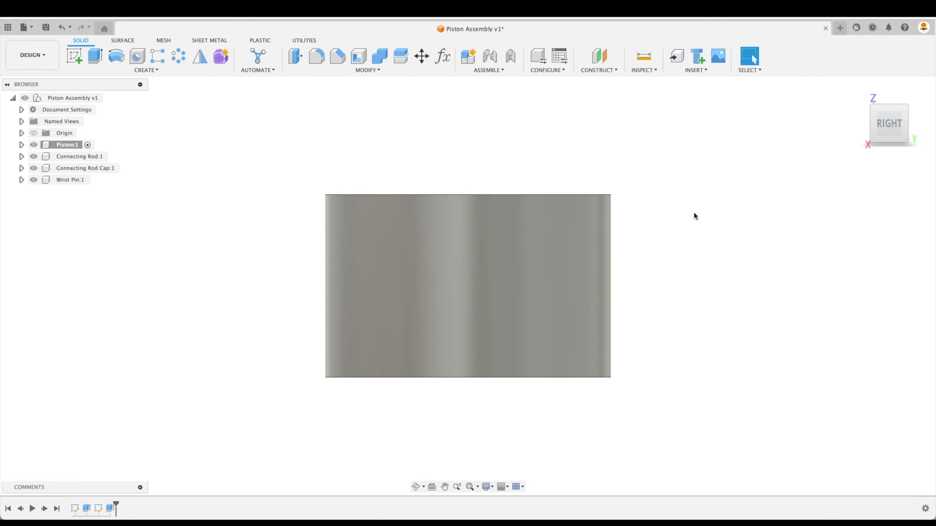
pyautogui.click(78, 63)
pyautogui.click(494, 167)
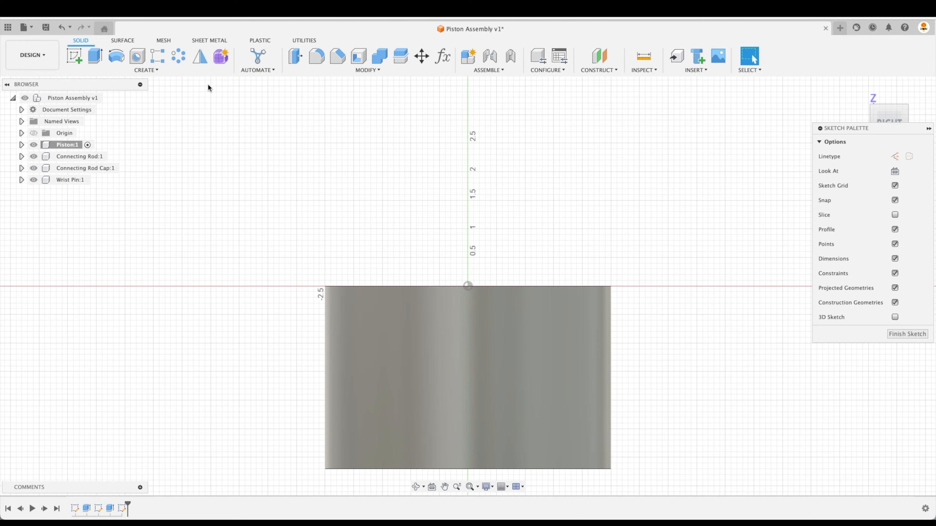
# Sketch a two-point rectangle inside the piston's side outline, starting below the top edge and extending past the bottom edge.
pyautogui.click(104, 60)
pyautogui.scroll(-3, 420, 157)
pyautogui.scroll(3, 430, 413)
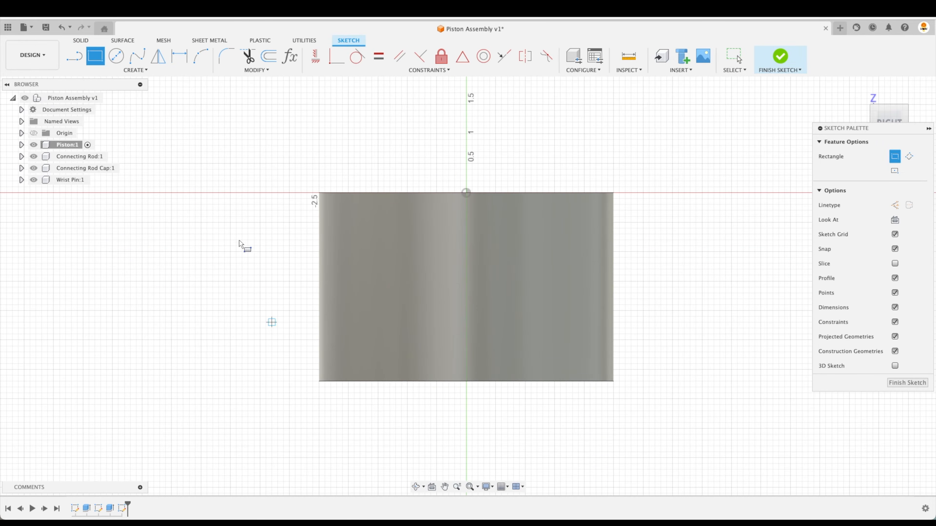
pyautogui.click(365, 229)
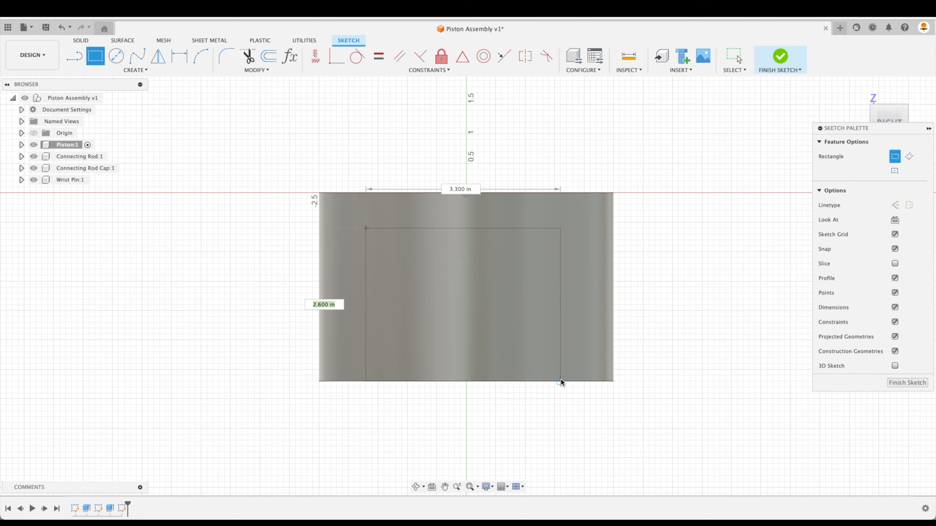
pyautogui.click(578, 405)
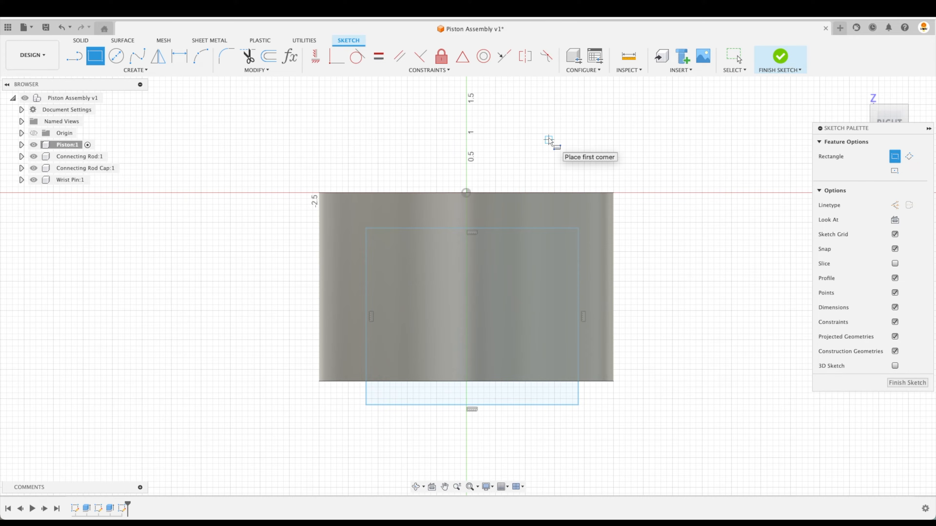
pyautogui.press('Escape')
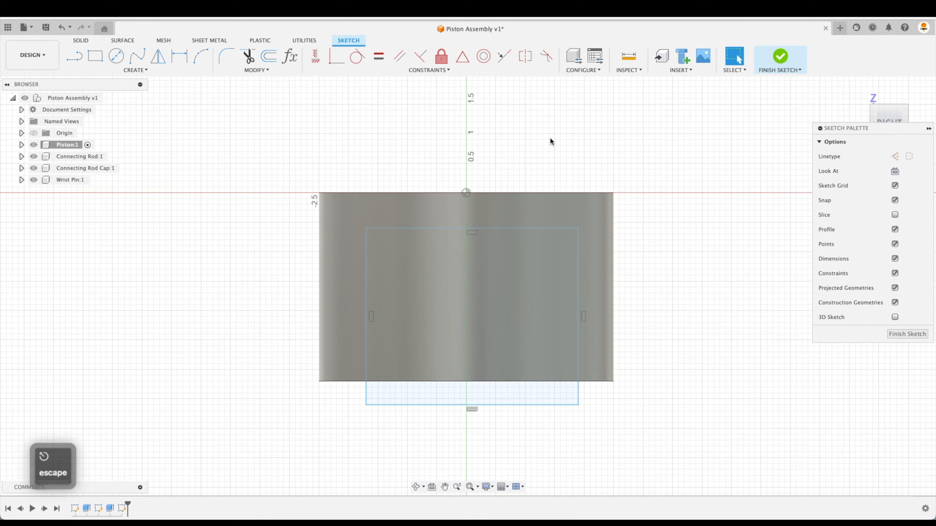
pyautogui.click(504, 56)
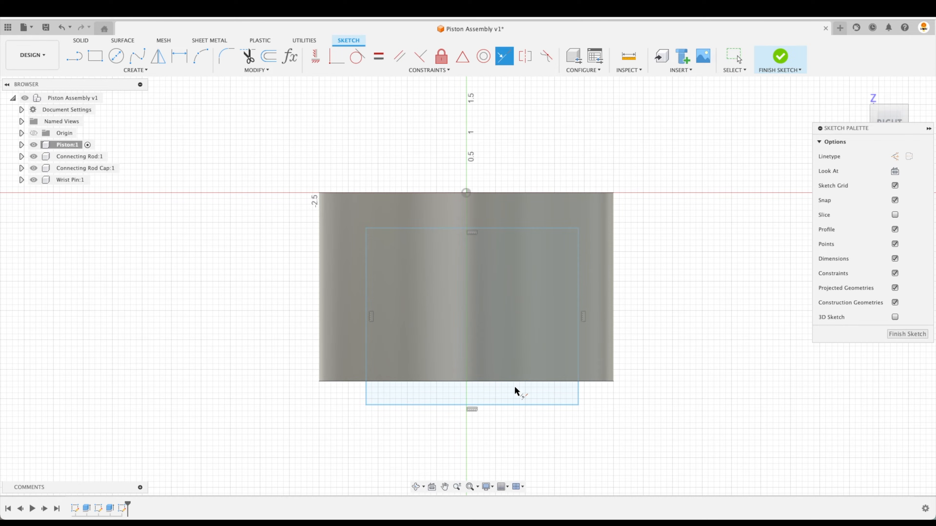
pyautogui.click(517, 405)
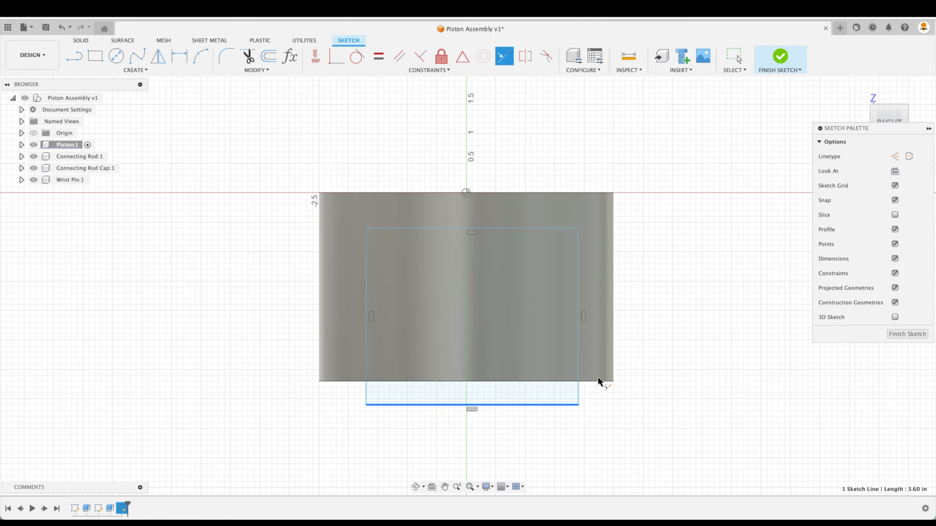
pyautogui.press('Escape')
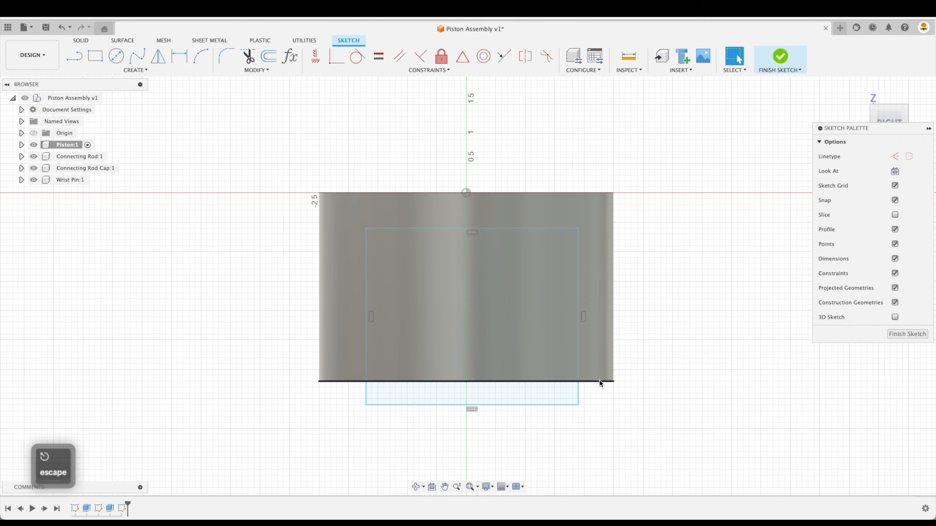
# Project the piston's bottom edge into the sketch as linked reference geometry.
pyautogui.press('p')
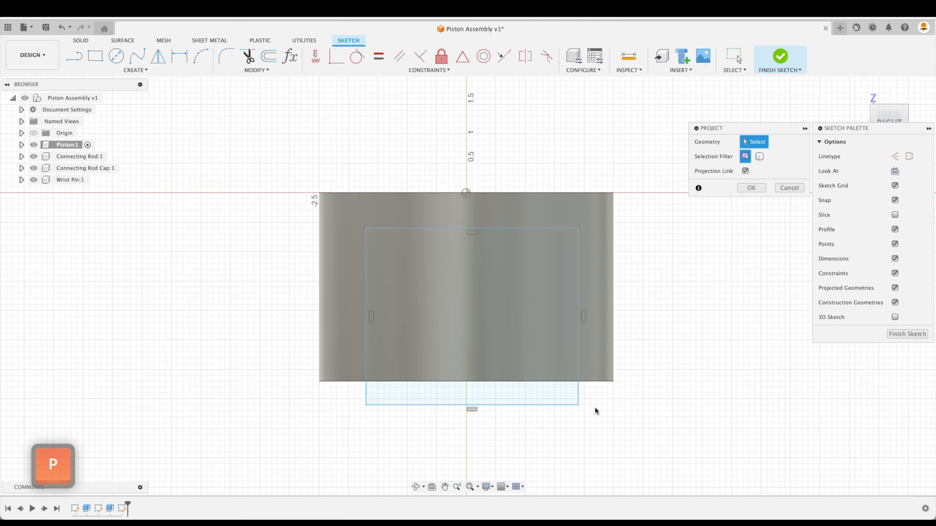
pyautogui.click(596, 382)
pyautogui.click(750, 188)
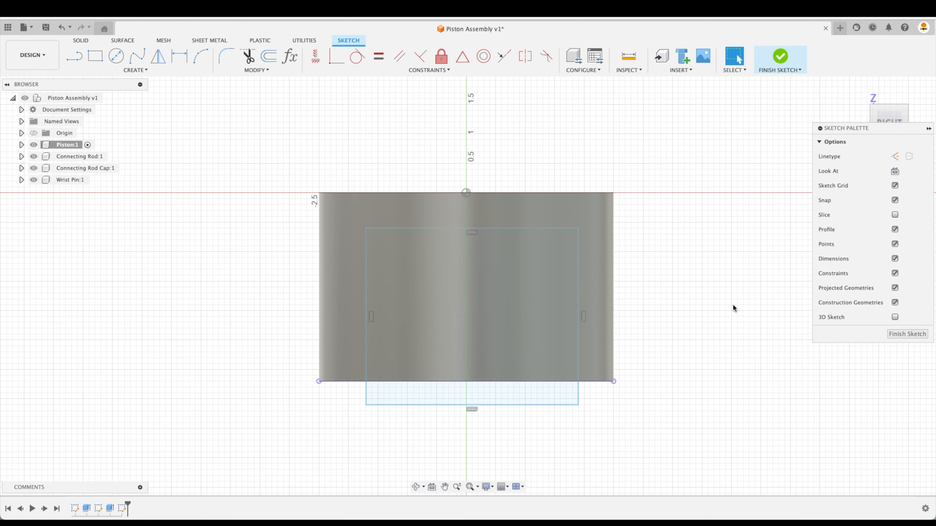
pyautogui.moveTo(882, 113); pyautogui.dragTo(881, 94)
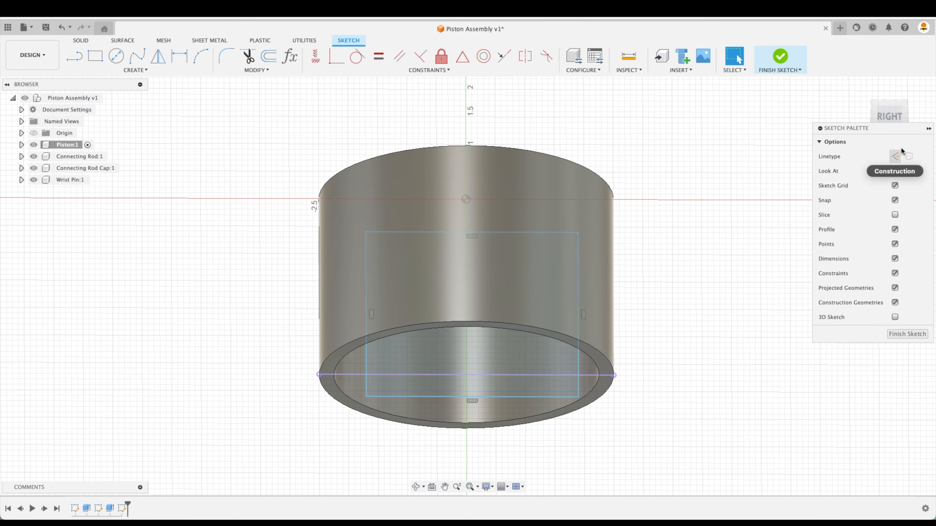
pyautogui.click(892, 118)
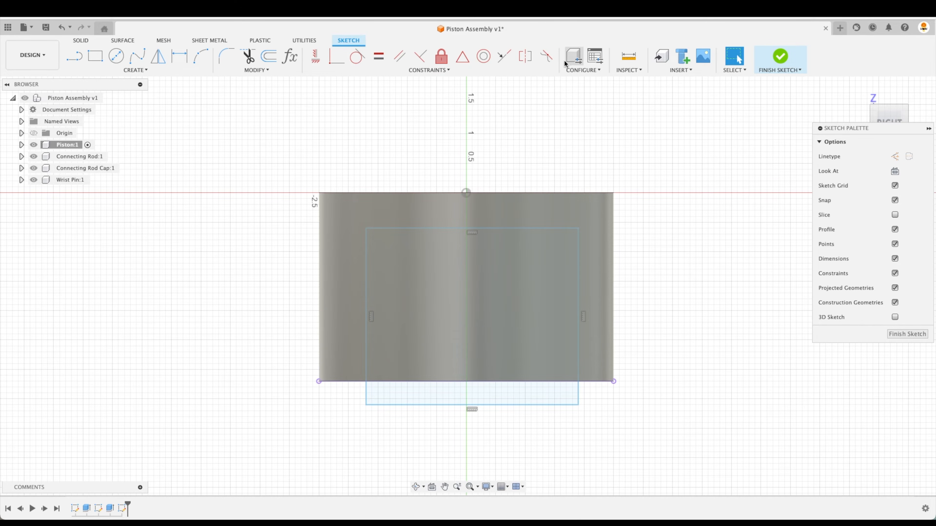
# Constrain the rectangle's bottom side coincident with the projected bottom edge of the piston.
pyautogui.click(504, 56)
pyautogui.click(539, 404)
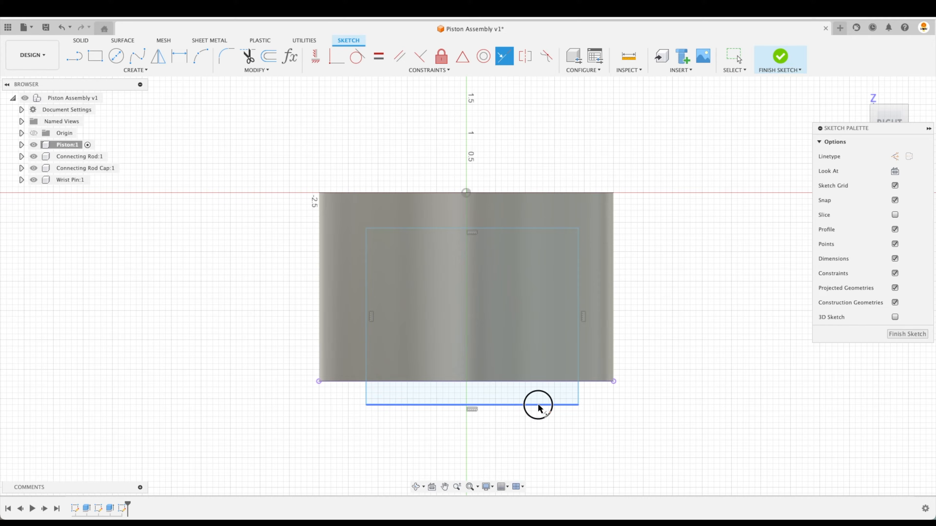
pyautogui.click(596, 383)
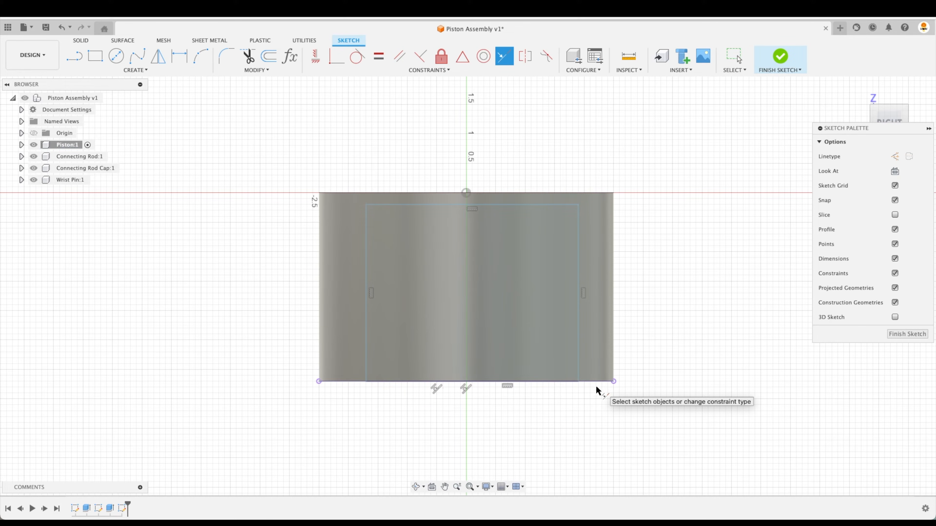
pyautogui.moveTo(894, 97); pyautogui.dragTo(895, 81)
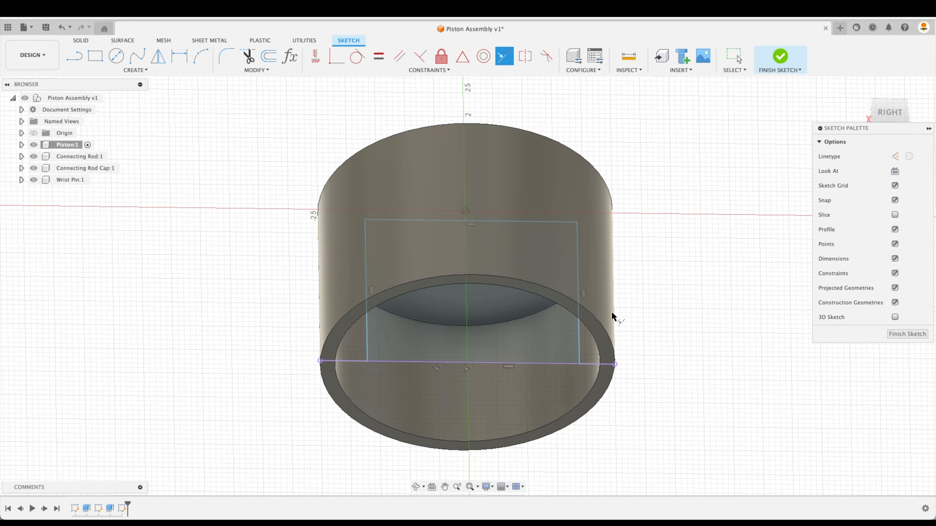
pyautogui.click(888, 114)
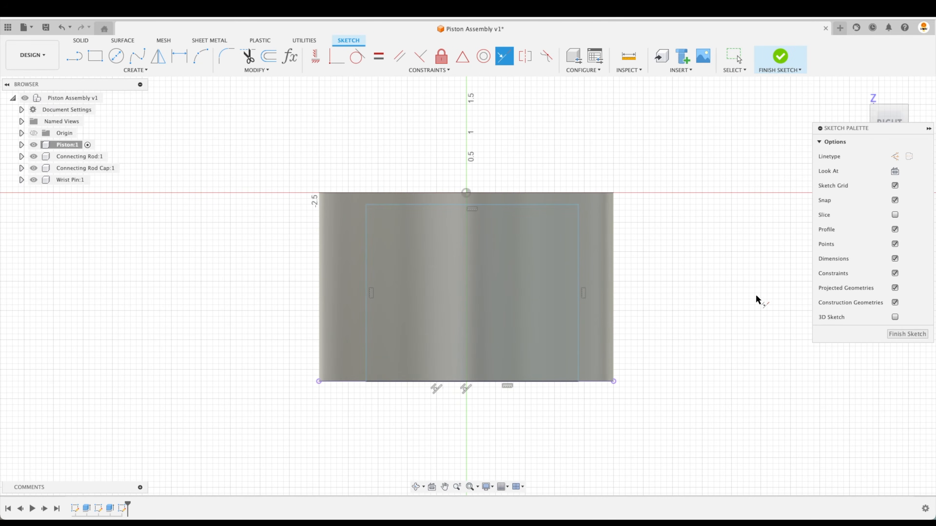
pyautogui.press('Escape')
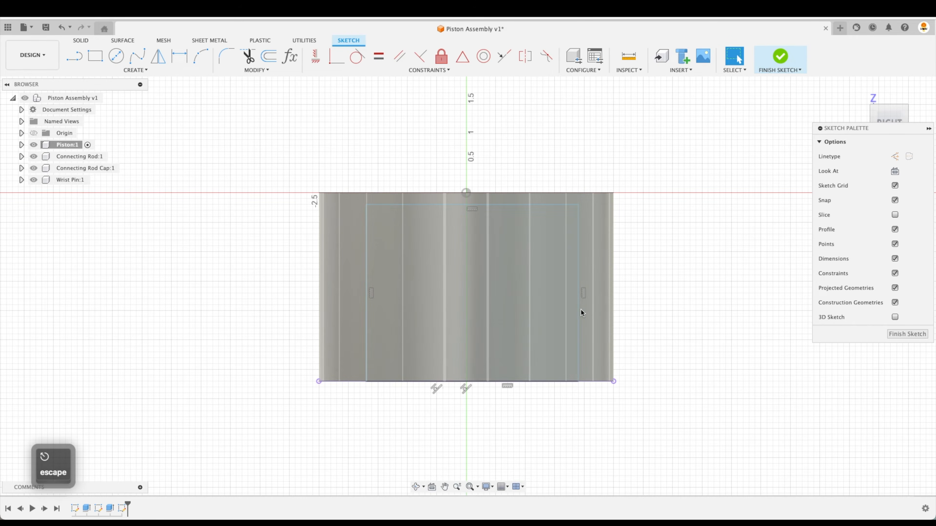
# Hide the piston's Body1 and shift the rectangle's two vertical sides freehand to test their freedom of movement.
pyautogui.moveTo(580, 310); pyautogui.dragTo(600, 314)
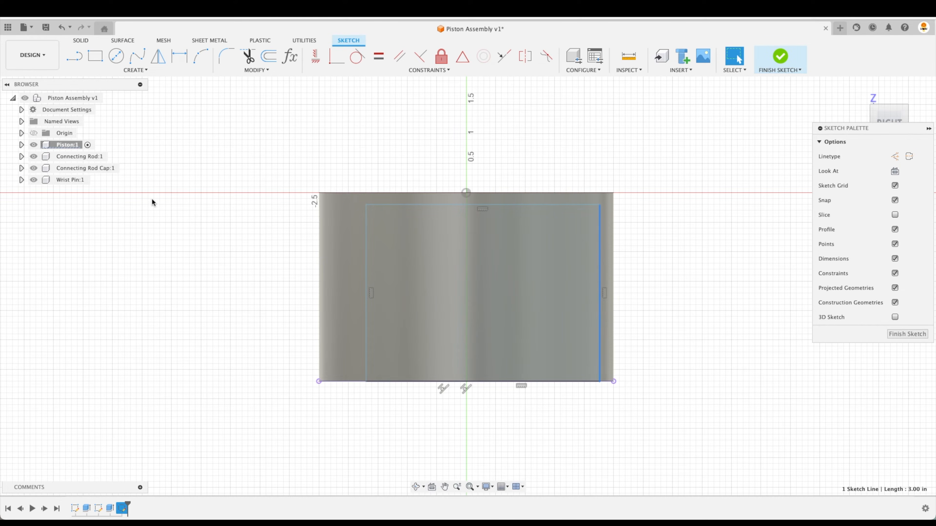
pyautogui.click(22, 144)
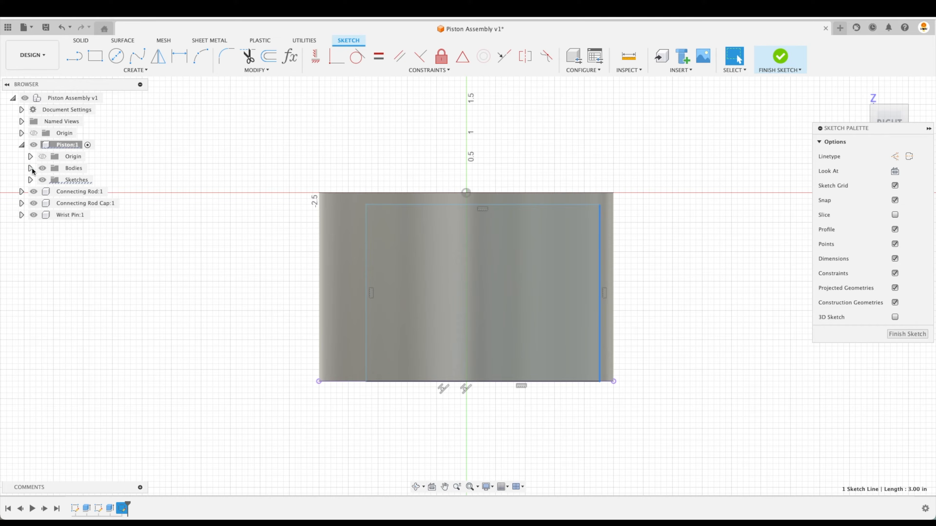
pyautogui.click(31, 169)
pyautogui.click(51, 179)
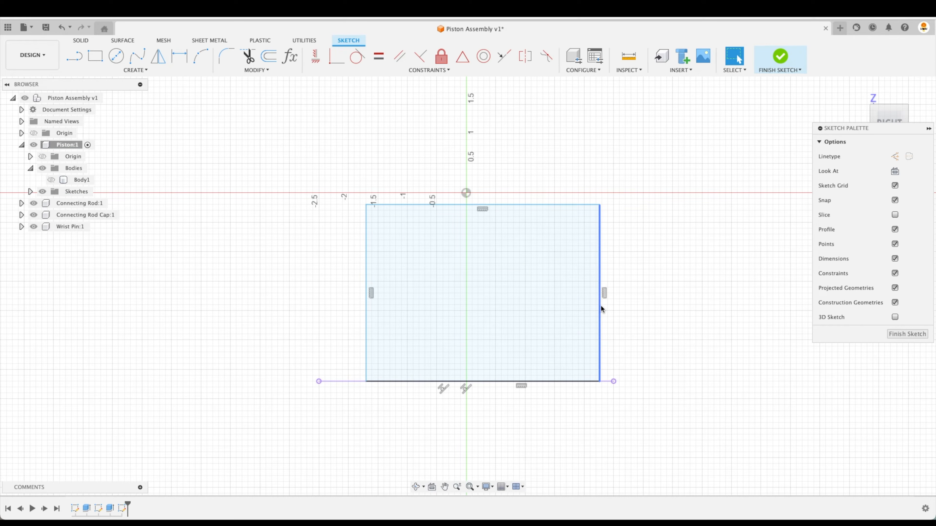
pyautogui.moveTo(601, 309); pyautogui.dragTo(578, 307)
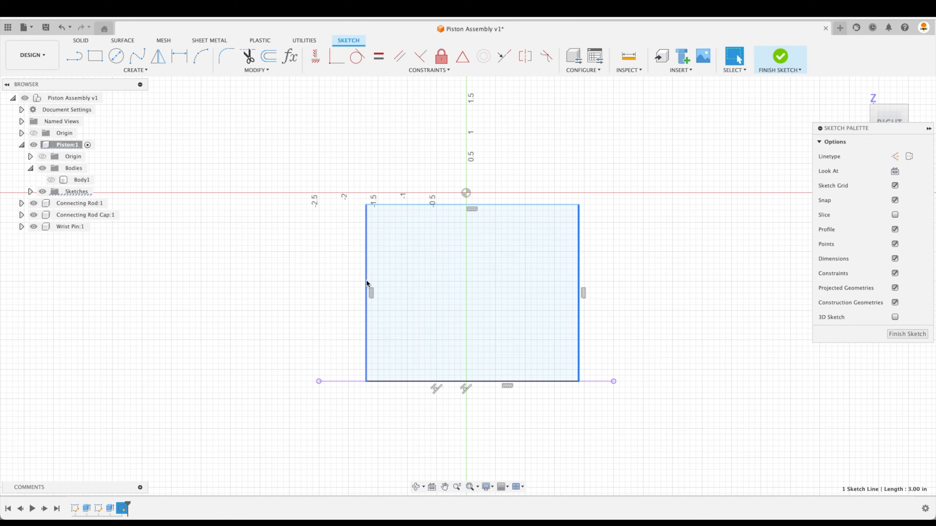
pyautogui.moveTo(367, 283)
pyautogui.mouseDown()
pyautogui.moveTo(347, 282)
pyautogui.moveTo(372, 284)
pyautogui.mouseUp()
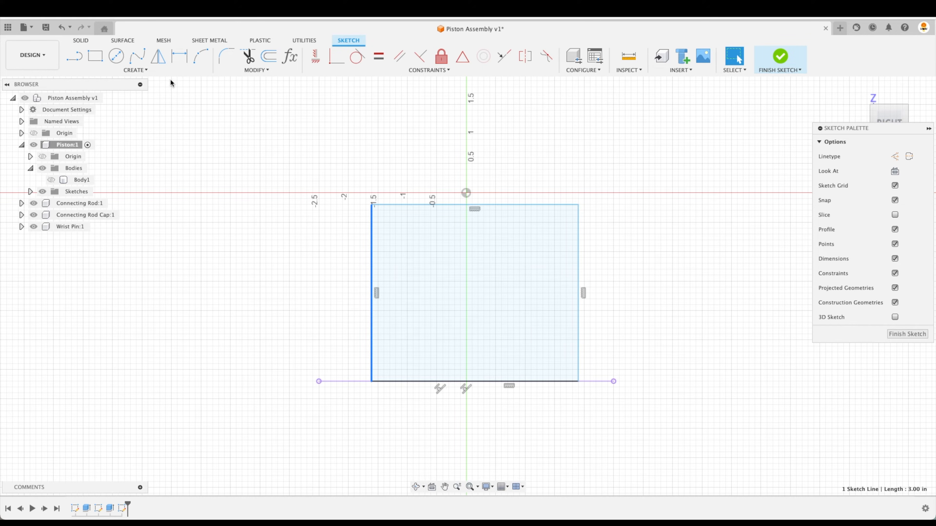
# Draw a vertical line about 3.20 in long from the origin to the midpoint of the projected bottom edge and convert it to construction.
pyautogui.click(74, 56)
pyautogui.click(466, 193)
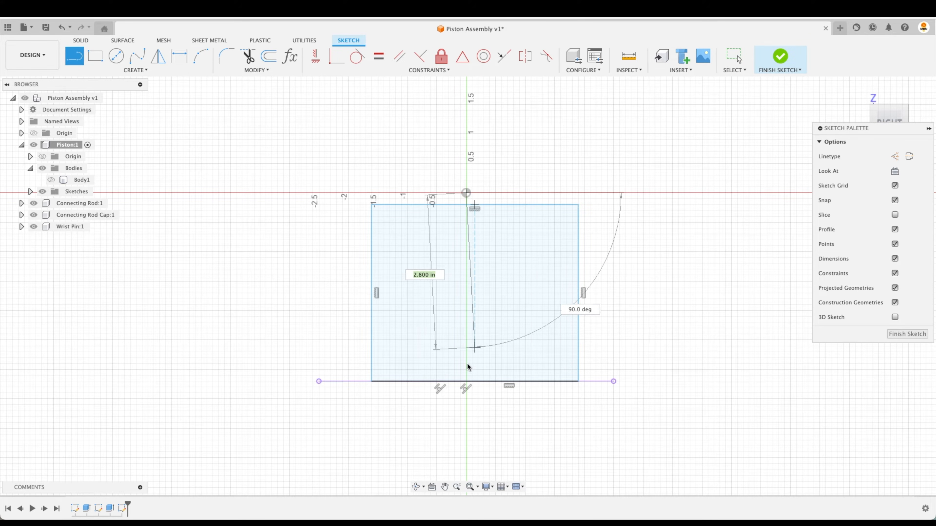
pyautogui.click(466, 381)
pyautogui.press('Escape')
pyautogui.click(467, 342)
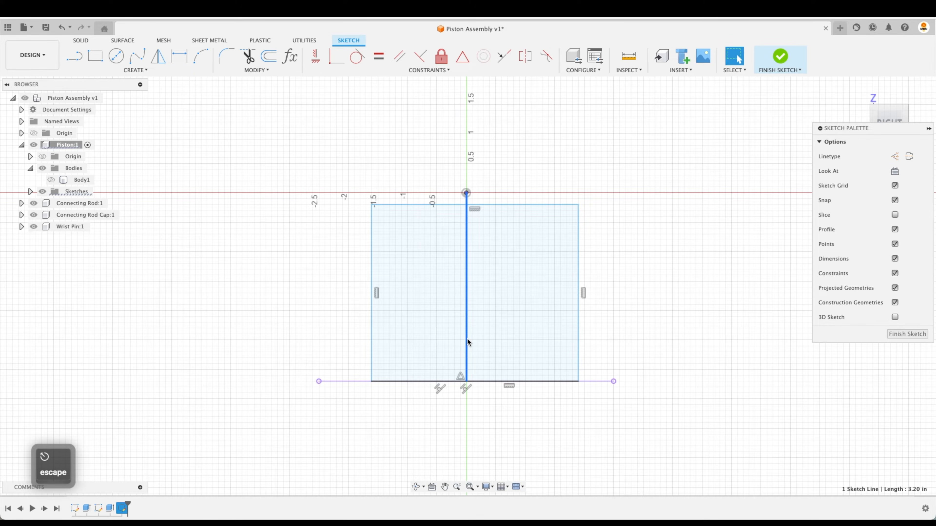
pyautogui.press('x')
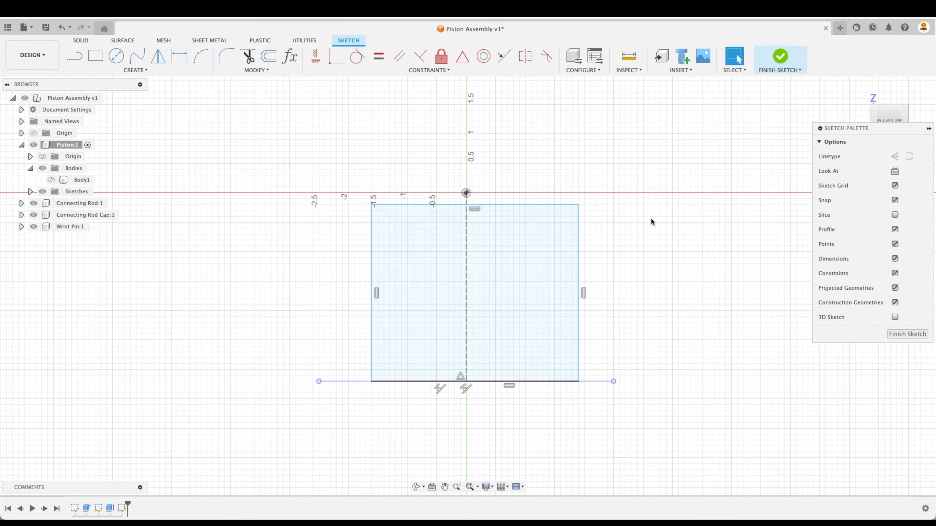
# Make the rectangle's two vertical sides symmetric about the vertical construction line.
pyautogui.click(525, 56)
pyautogui.click(579, 234)
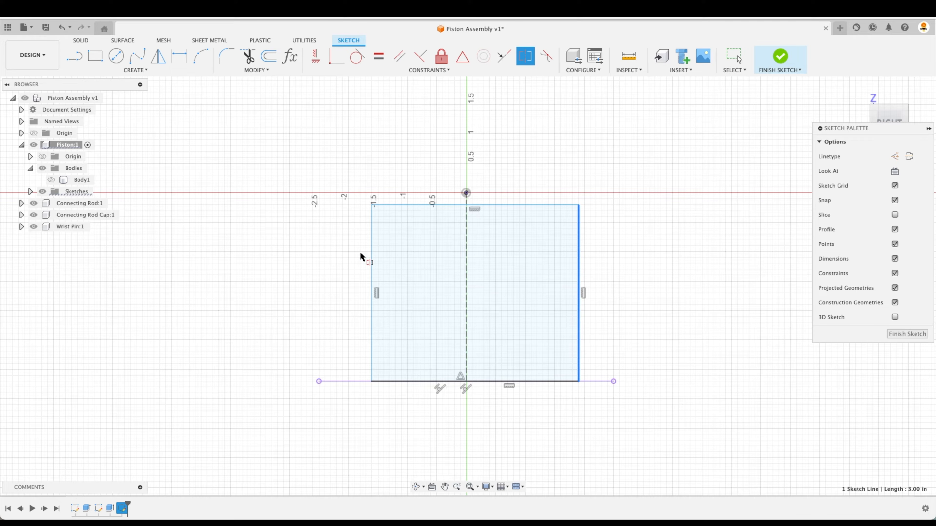
pyautogui.click(371, 254)
pyautogui.click(466, 254)
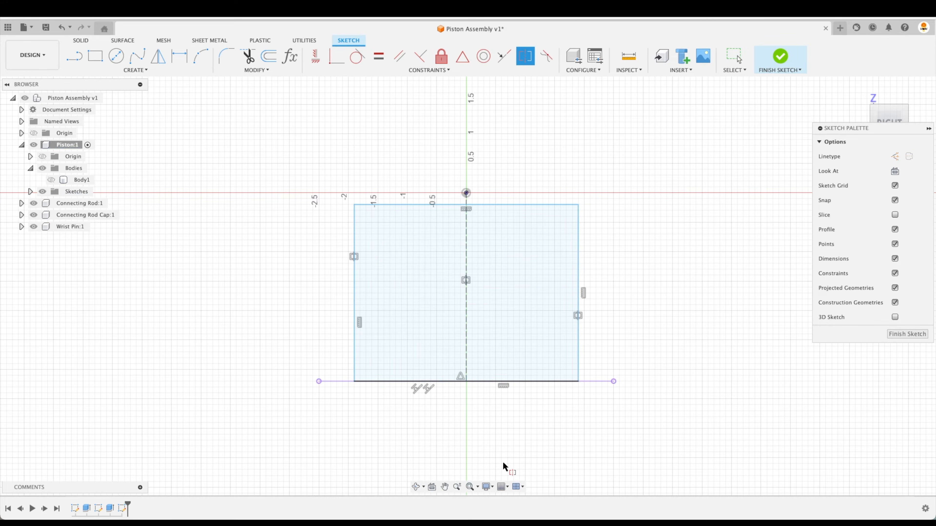
pyautogui.press('Escape')
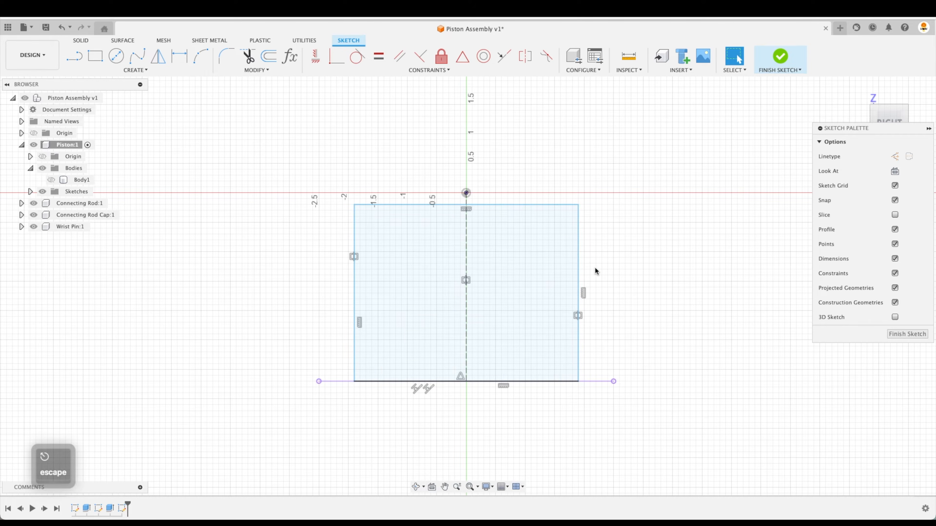
# Dimension the rectangle's height and set it to 1.7 in.
pyautogui.press('d')
pyautogui.click(579, 268)
pyautogui.click(673, 286)
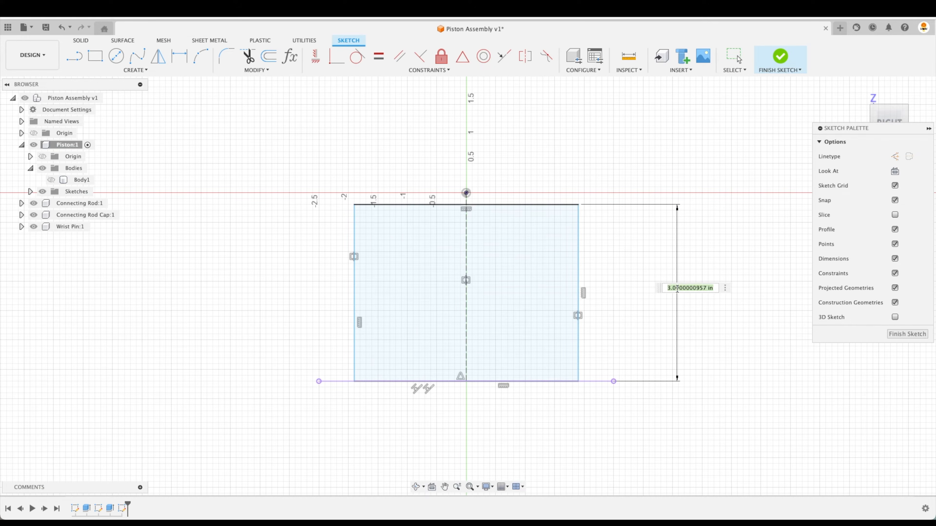
pyautogui.write('1.7')
pyautogui.press('Return')
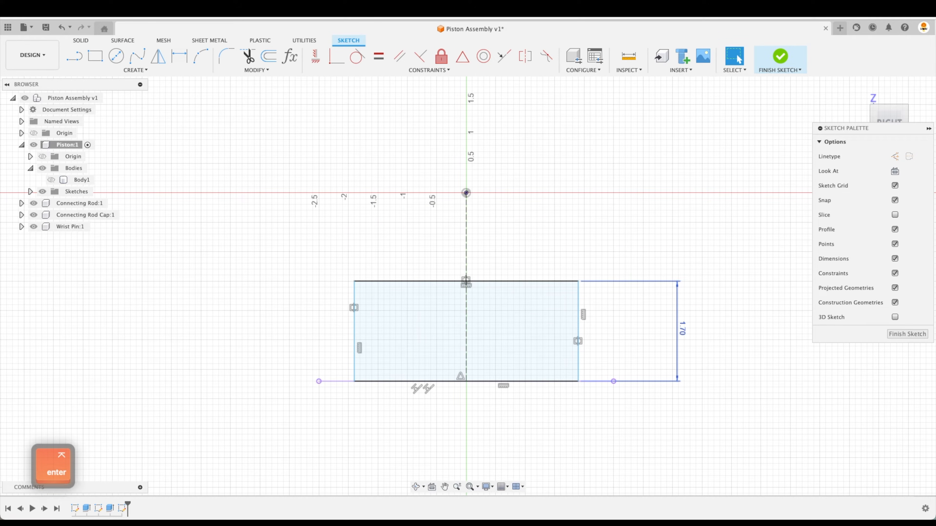
# Dimension the rectangle's width and set it to 3 in.
pyautogui.press('d')
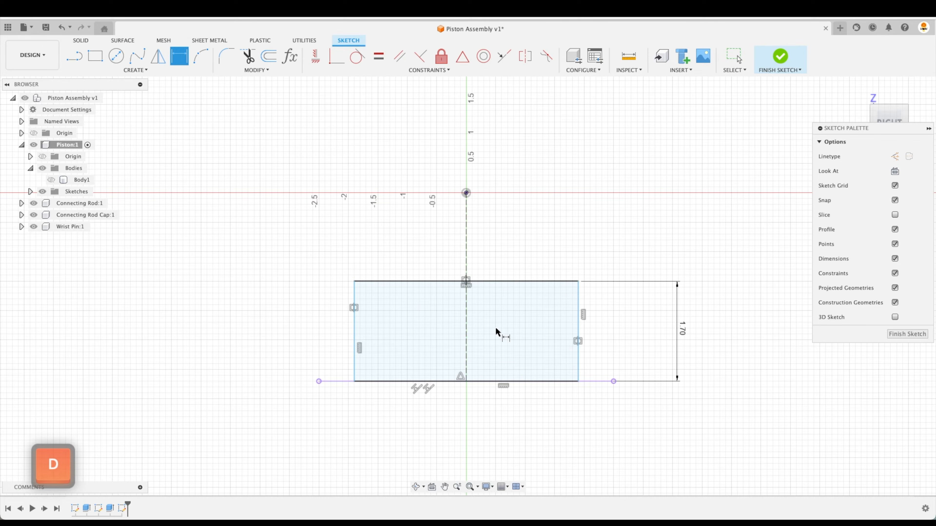
pyautogui.click(497, 281)
pyautogui.click(479, 134)
pyautogui.write('3')
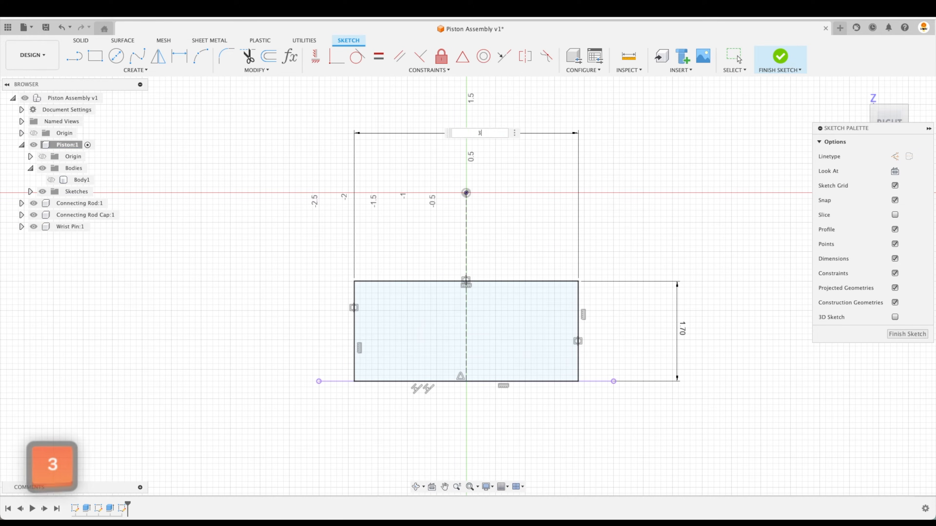
pyautogui.press('Return')
pyautogui.press('Escape')
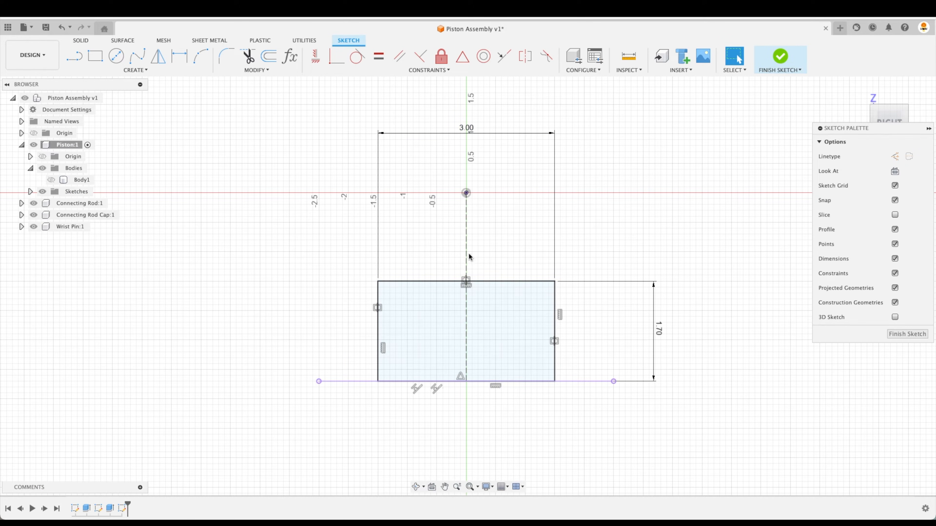
# Finish the rectangle sketch and show the piston's Body1 again.
pyautogui.click(900, 334)
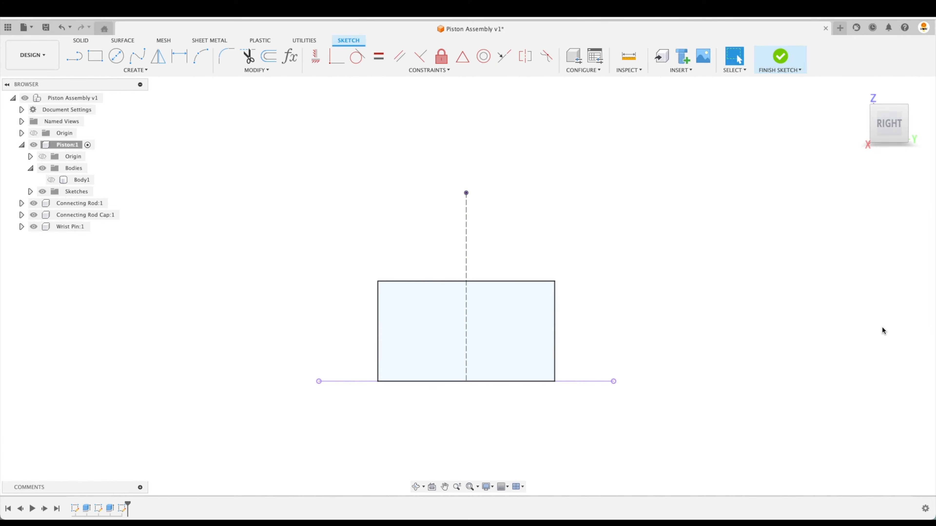
pyautogui.click(51, 180)
pyautogui.click(857, 89)
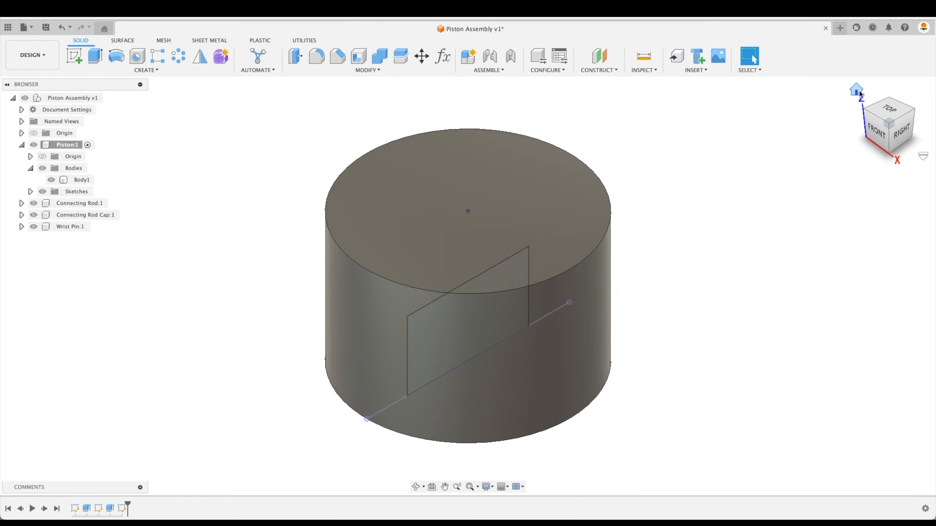
# Extrude the rectangle profile as a symmetric cut with extent All through both sides of the hollow piston.
pyautogui.click(95, 56)
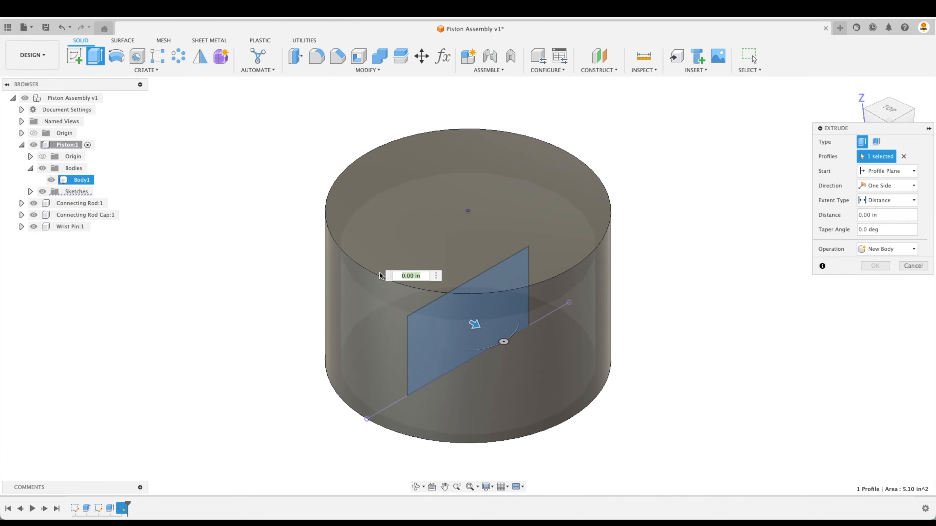
pyautogui.moveTo(475, 326); pyautogui.dragTo(649, 423)
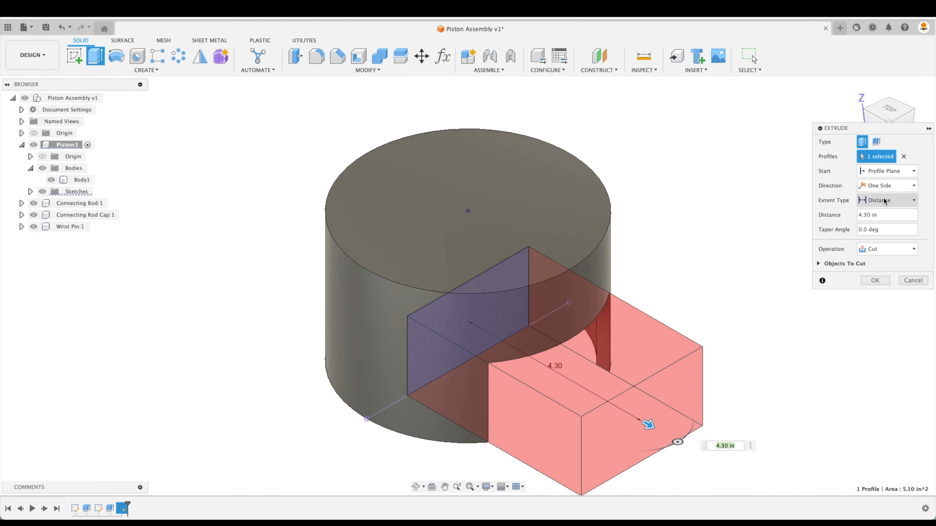
pyautogui.click(888, 186)
pyautogui.click(884, 218)
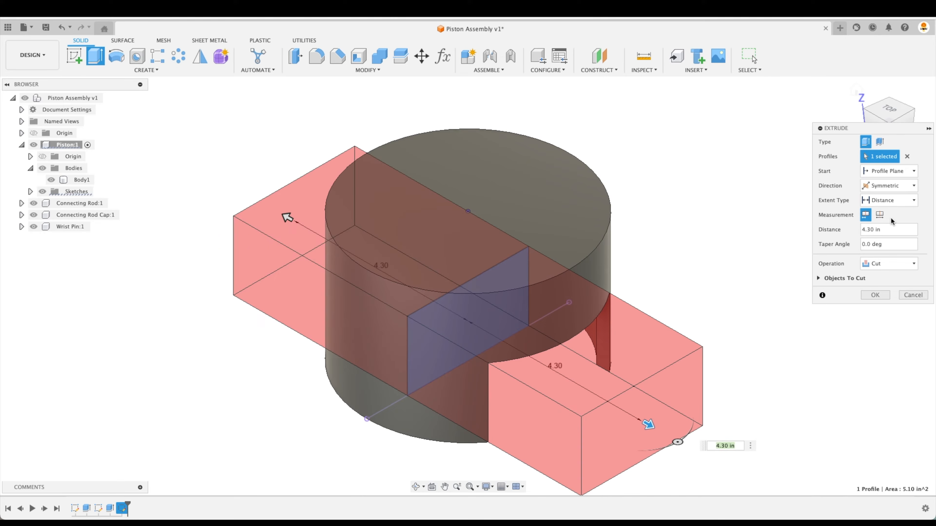
pyautogui.moveTo(650, 424); pyautogui.dragTo(729, 378)
pyautogui.click(897, 199)
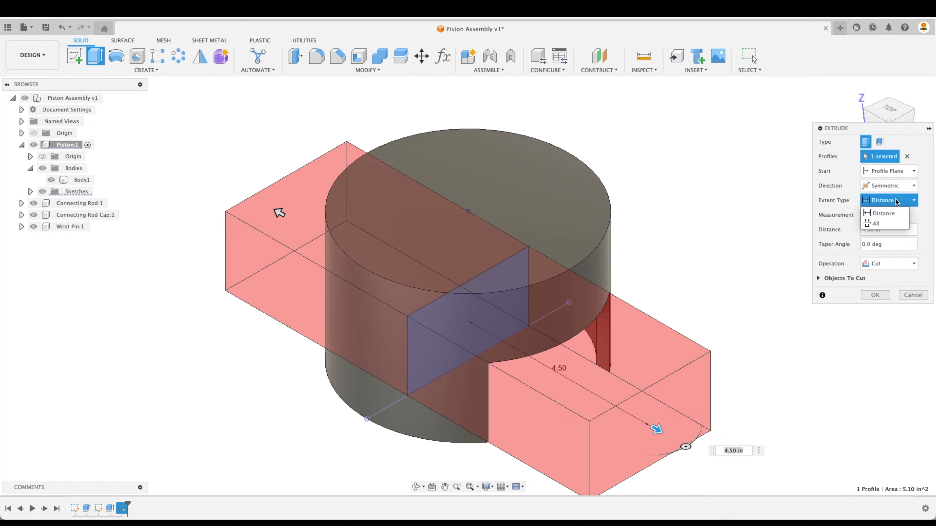
pyautogui.click(888, 220)
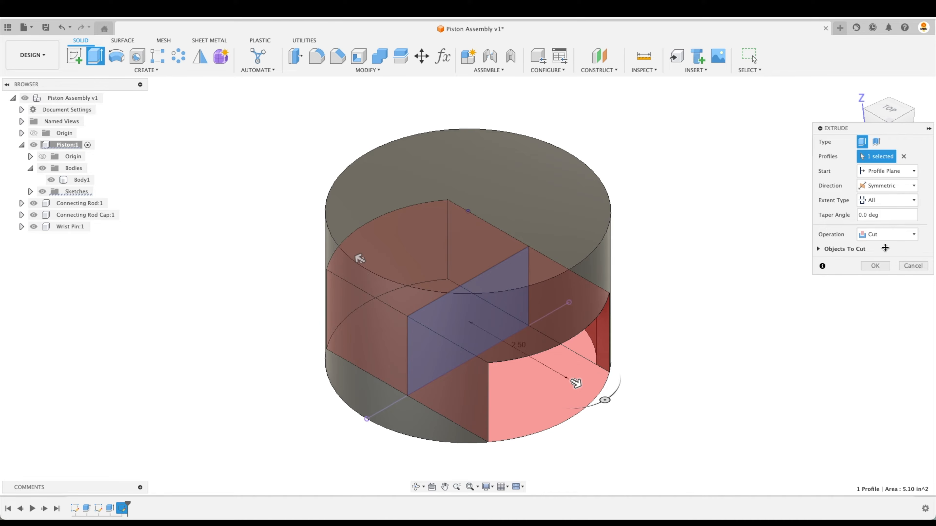
pyautogui.click(880, 265)
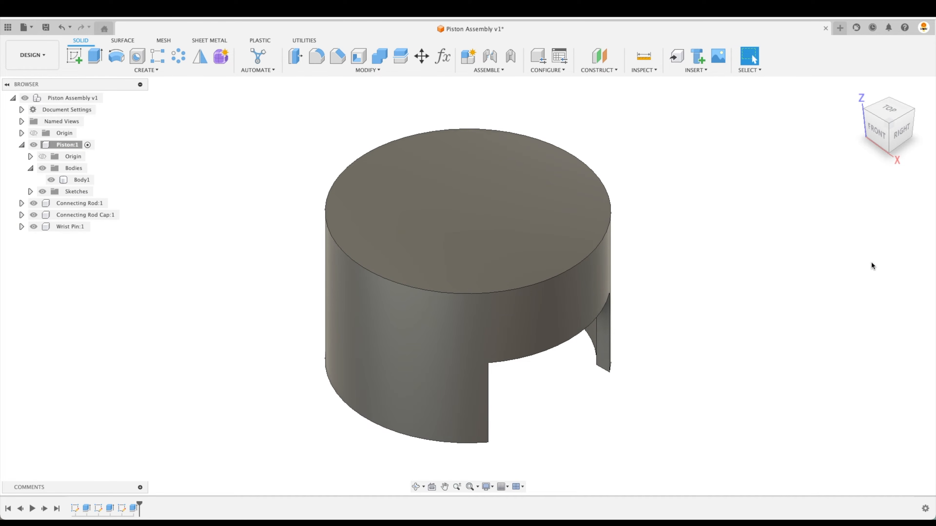
# Start a new sketch on the piston's inner top face, viewed squarely from below with the Y axis upright.
pyautogui.keyDown('shift'); pyautogui.moveTo(852, 277); pyautogui.dragTo(775, 340, button='middle'); pyautogui.keyUp('shift')
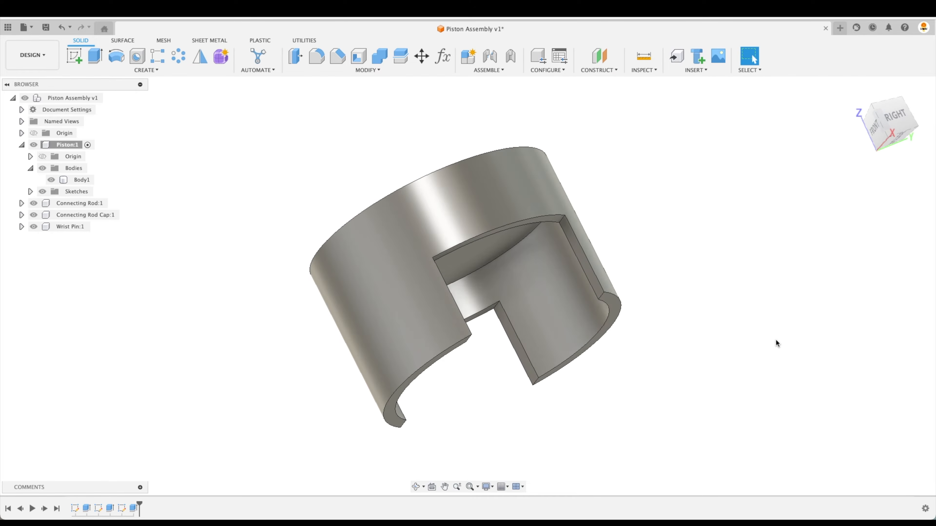
pyautogui.keyDown('shift'); pyautogui.scroll(-5, 776, 342); pyautogui.keyUp('shift')
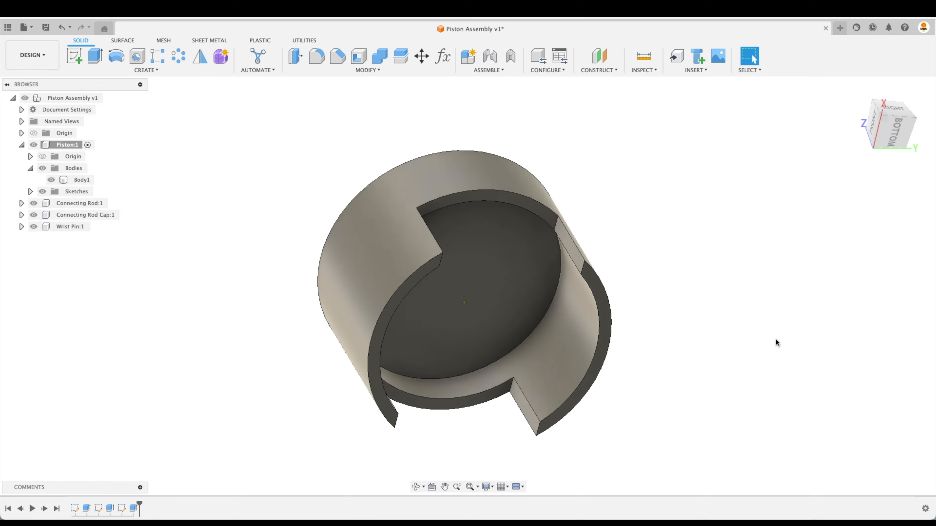
pyautogui.keyDown('shift'); pyautogui.scroll(-2, 776, 342); pyautogui.keyUp('shift')
pyautogui.keyDown('shift'); pyautogui.scroll(-3, 776, 342); pyautogui.keyUp('shift')
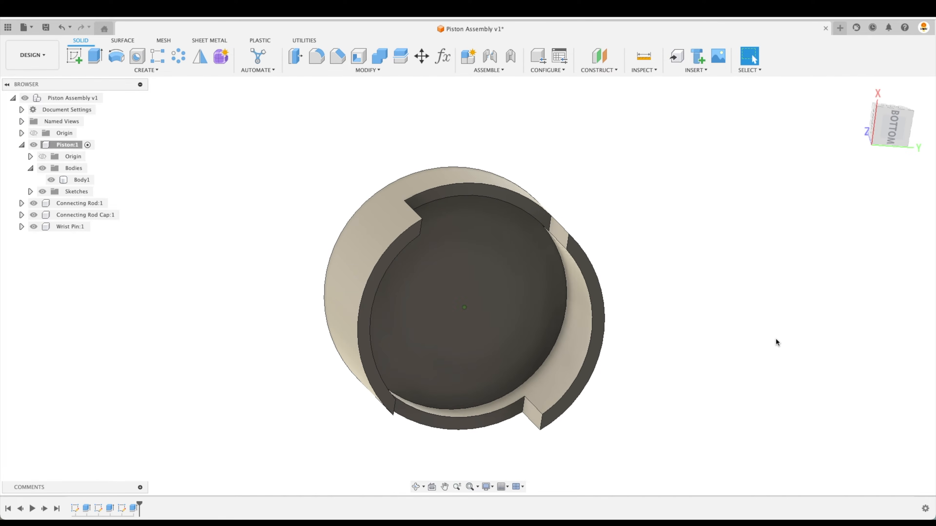
pyautogui.click(893, 128)
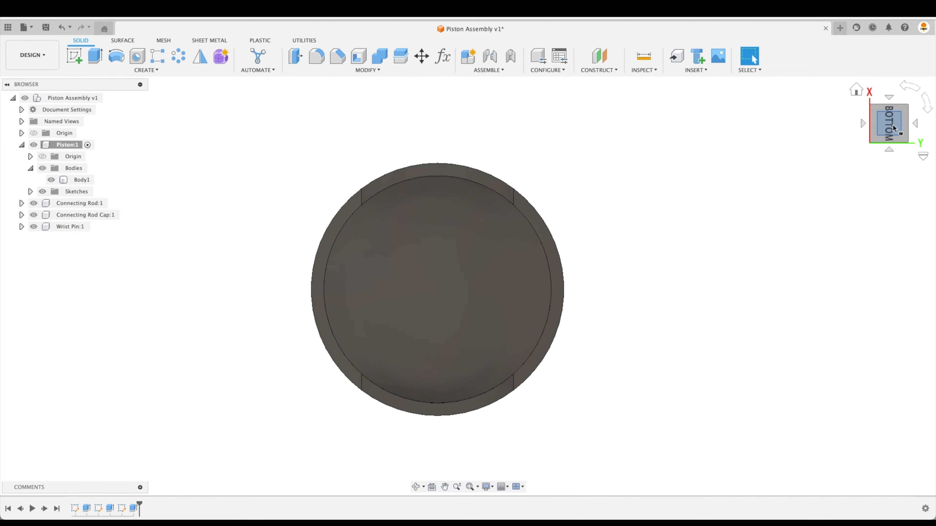
pyautogui.click(908, 92)
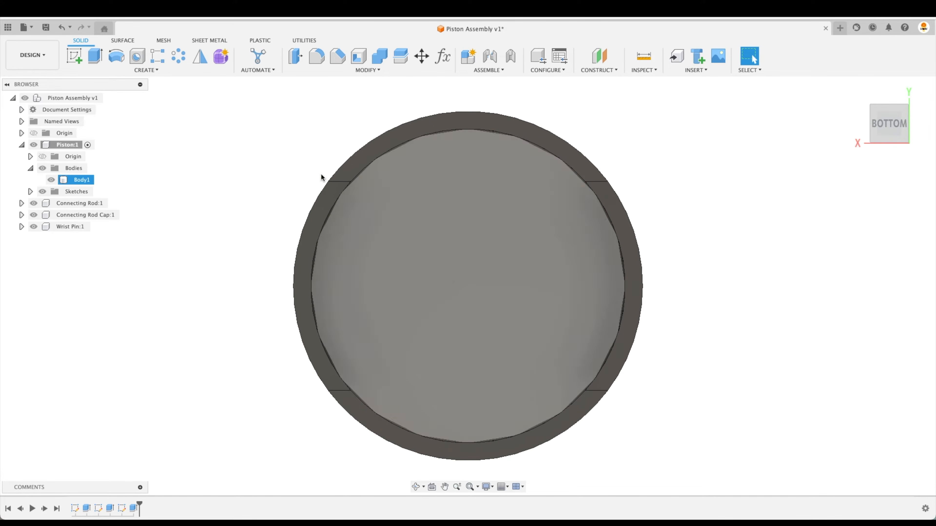
pyautogui.click(76, 58)
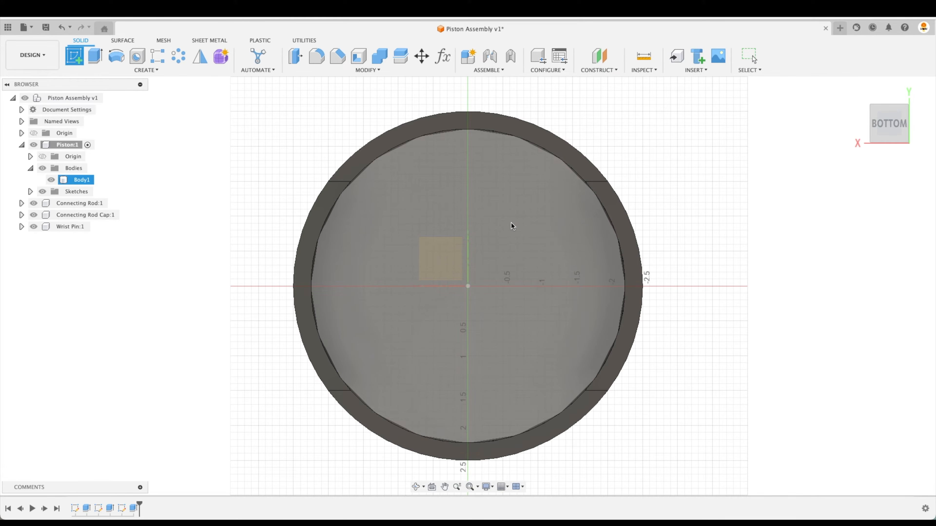
pyautogui.click(514, 230)
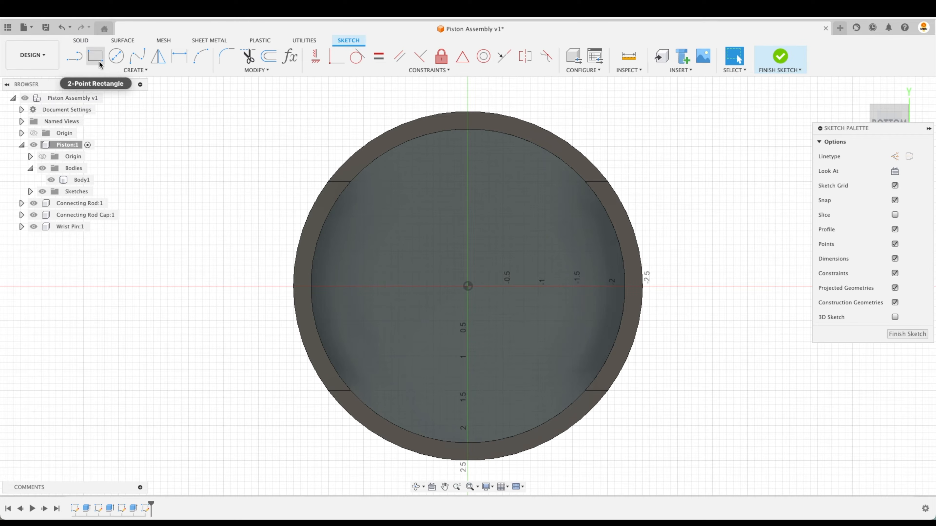
# Sketch an upright 2-point rectangle about 0.8 by 2.4 in, offset along the horizontal axis from the piston's center.
pyautogui.click(96, 56)
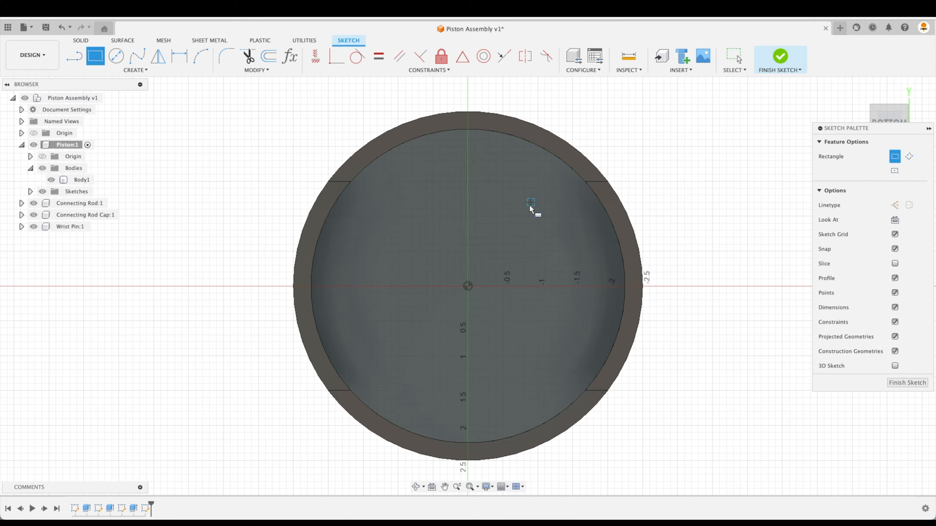
pyautogui.click(504, 202)
pyautogui.click(557, 371)
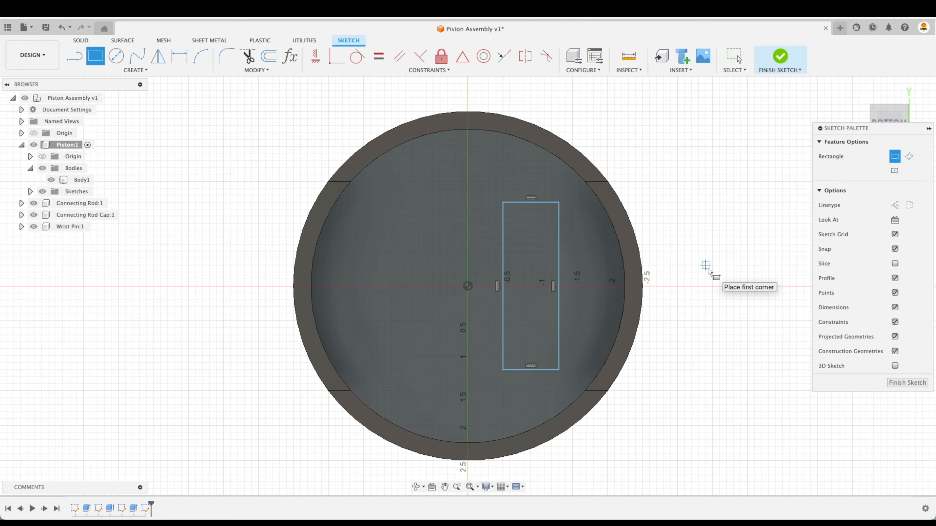
pyautogui.press('Escape')
# Draw a vertical 2.25 in line from the center up to the inner circle's edge and make it a construction line.
pyautogui.press('l')
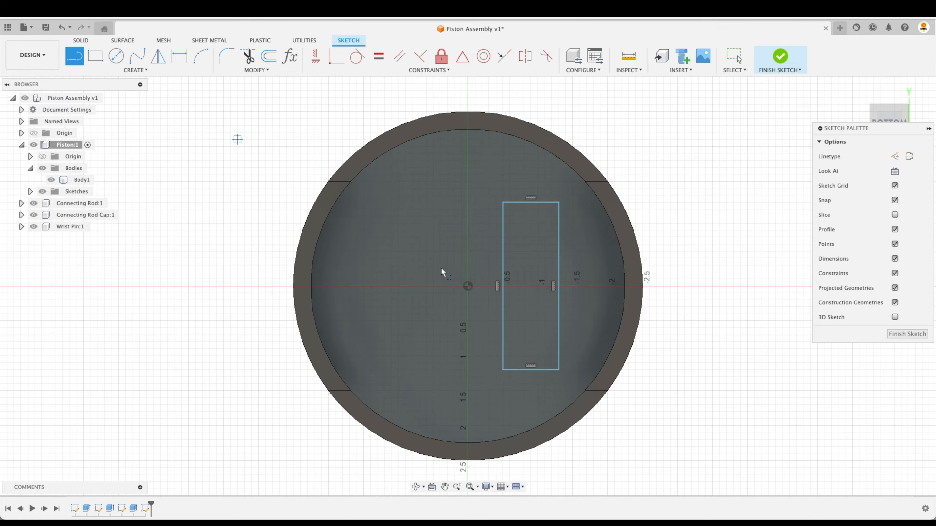
pyautogui.click(468, 286)
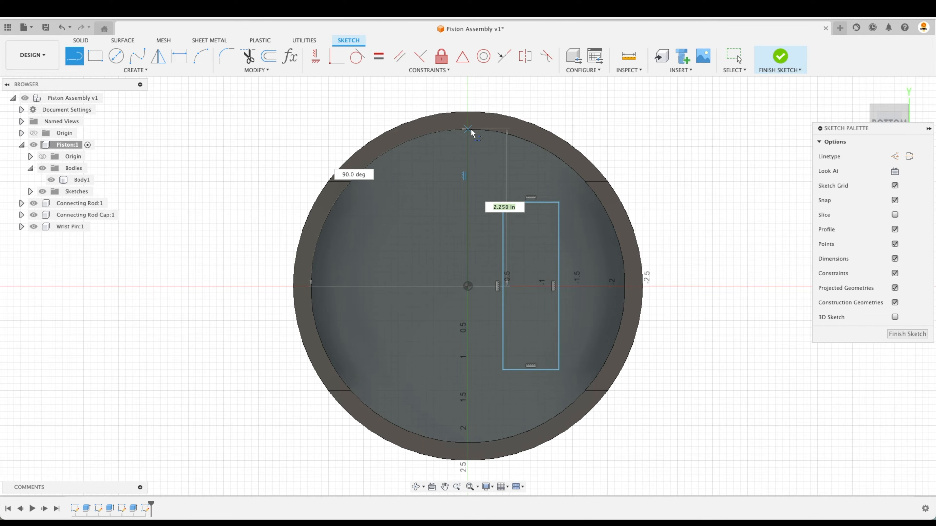
pyautogui.click(468, 129)
pyautogui.press('Escape')
pyautogui.click(468, 184)
pyautogui.press('x')
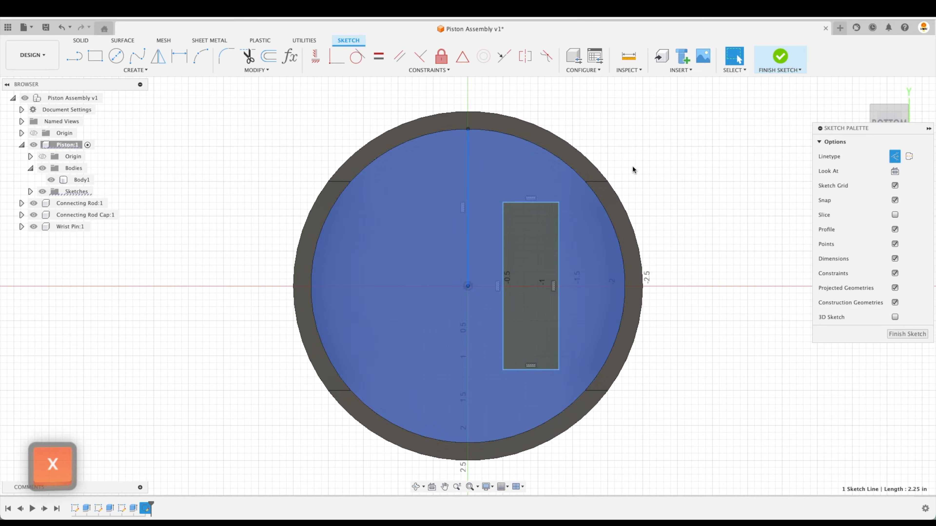
# Add a diameter dimension of 1.25 in between the construction line and the rectangle's nearer vertical side.
pyautogui.press('d')
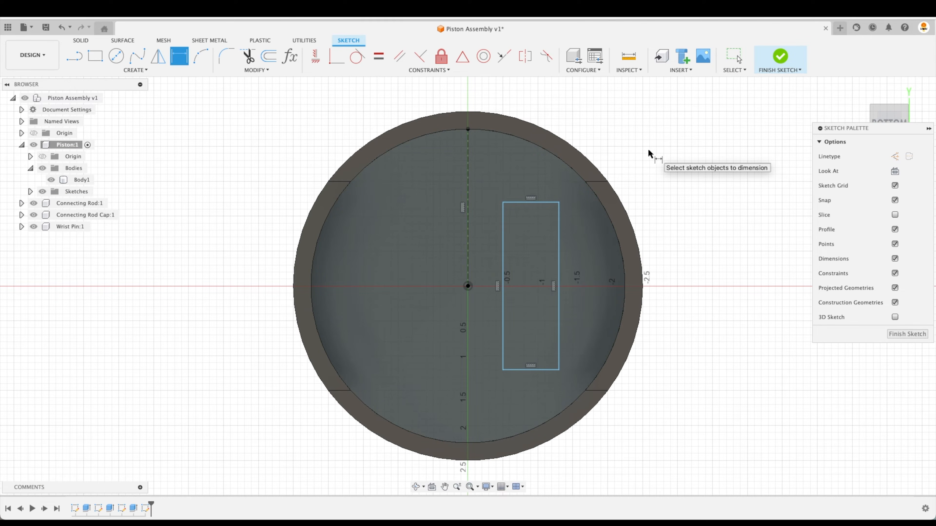
pyautogui.click(467, 238)
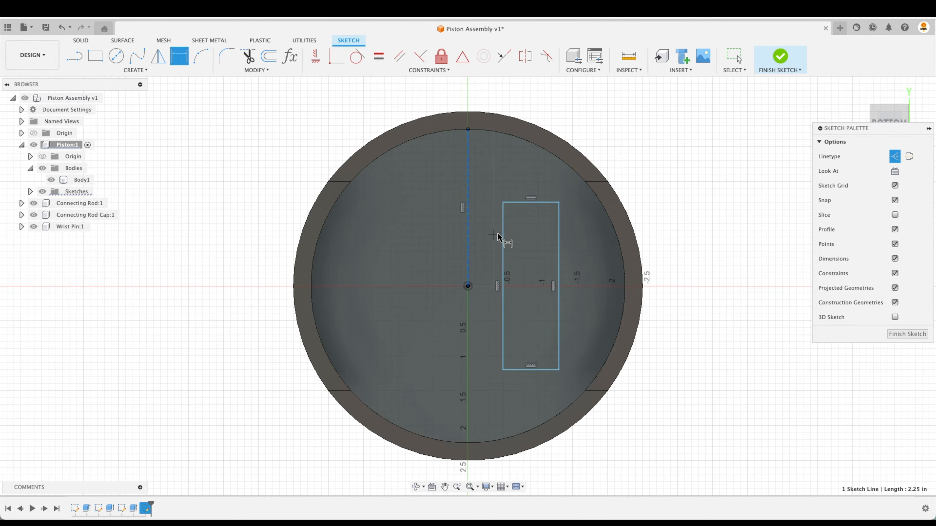
pyautogui.click(503, 236)
pyautogui.rightClick(486, 91)
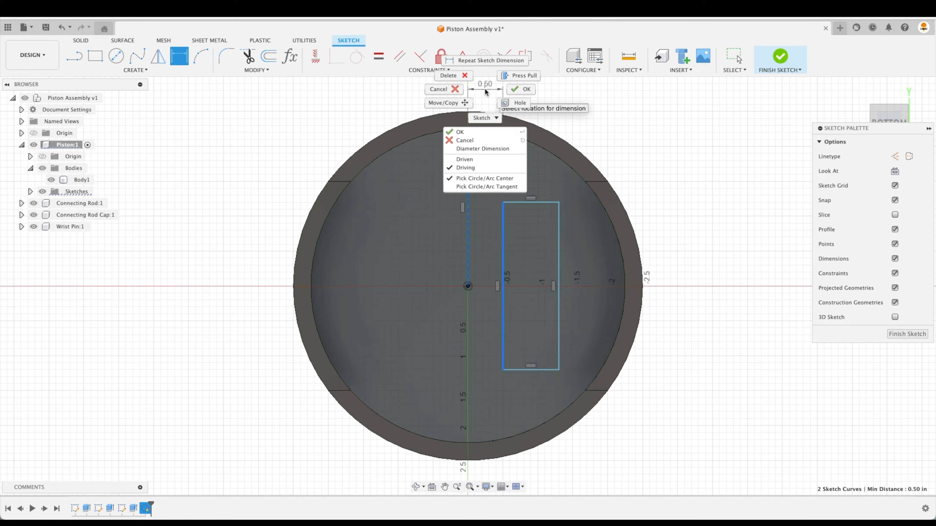
pyautogui.click(482, 149)
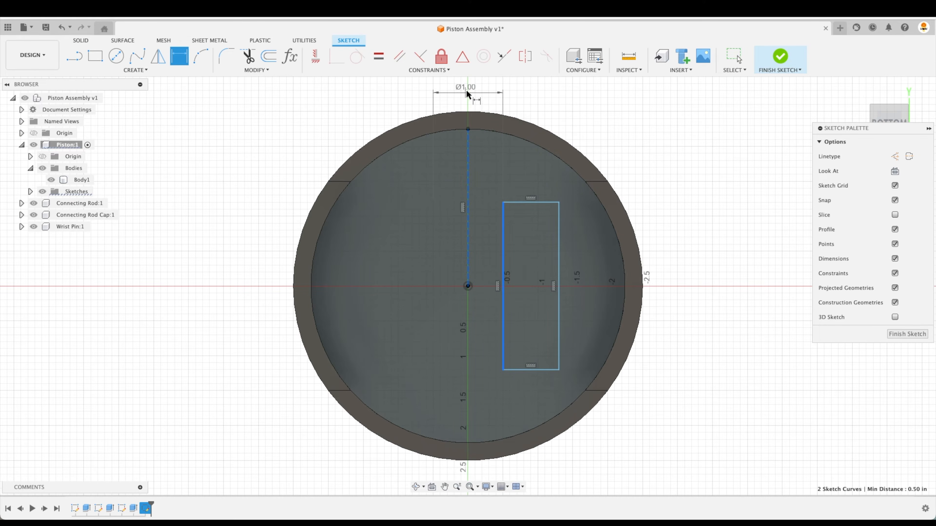
pyautogui.moveTo(506, 109); pyautogui.dragTo(486, 154, button='middle')
pyautogui.scroll(-2, 486, 157)
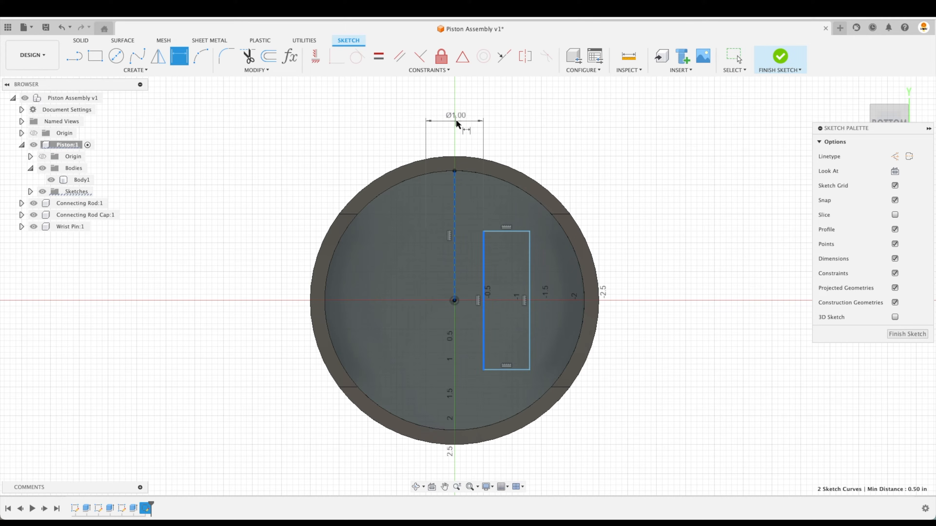
pyautogui.click(456, 121)
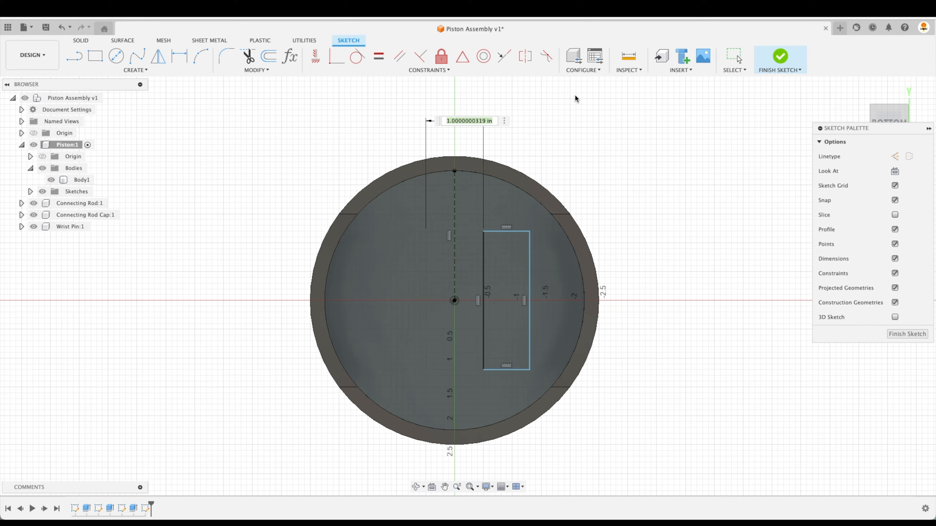
pyautogui.write('1.25')
pyautogui.press('Return')
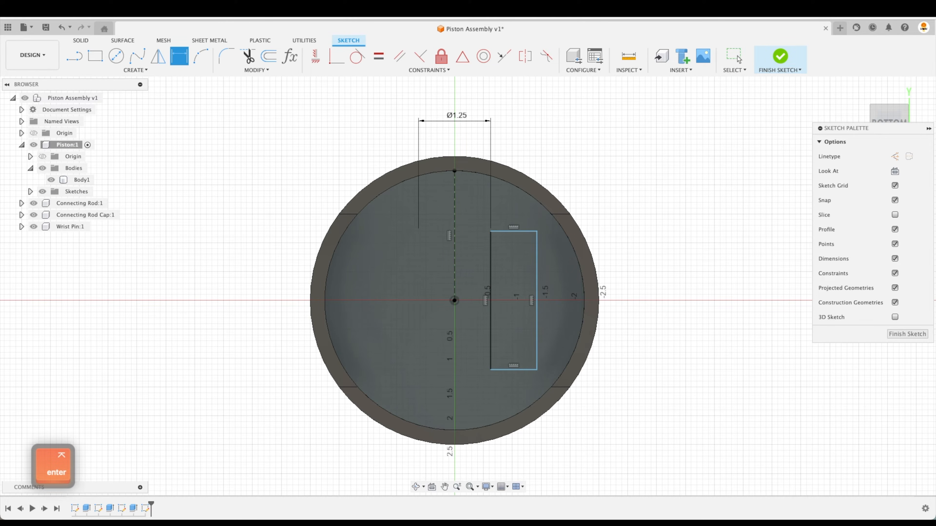
pyautogui.press('Escape')
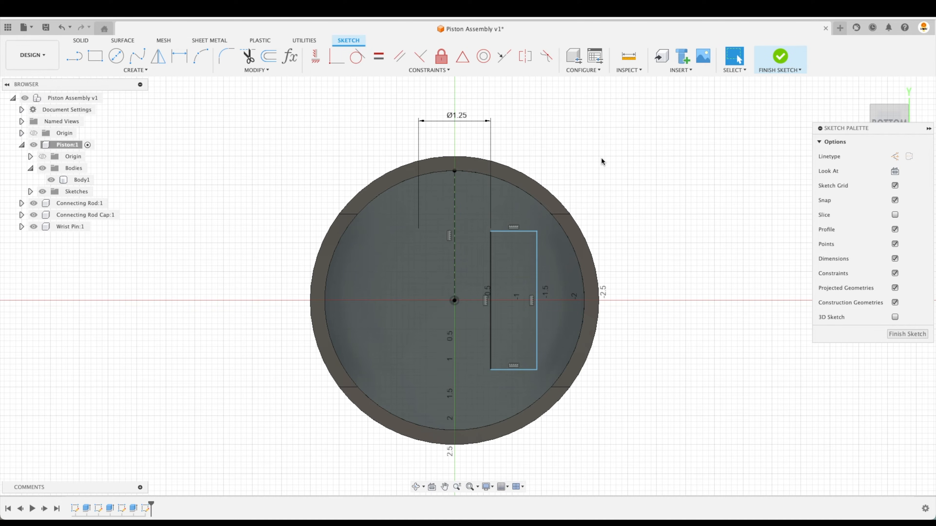
# Add a diameter dimension of 2.75 in between the construction line and the rectangle's farther vertical side.
pyautogui.press('d')
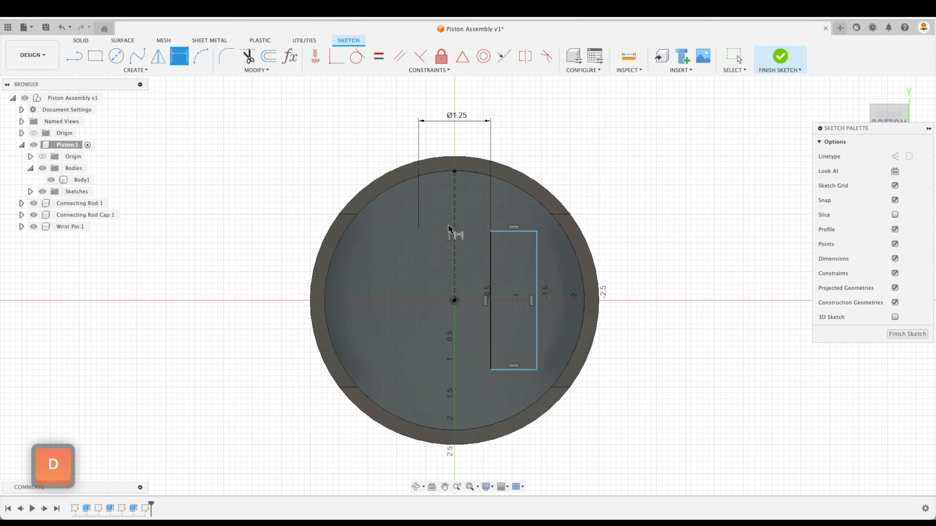
pyautogui.click(456, 236)
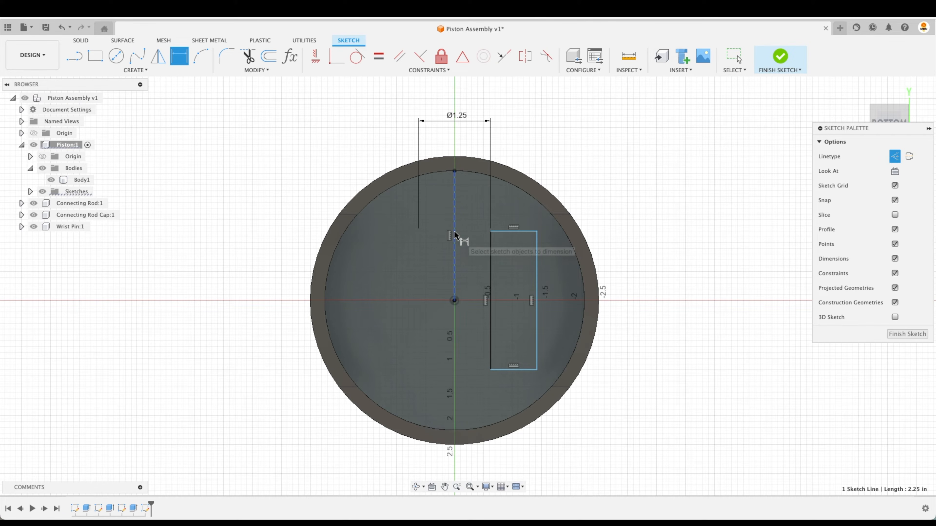
pyautogui.click(538, 255)
pyautogui.rightClick(488, 88)
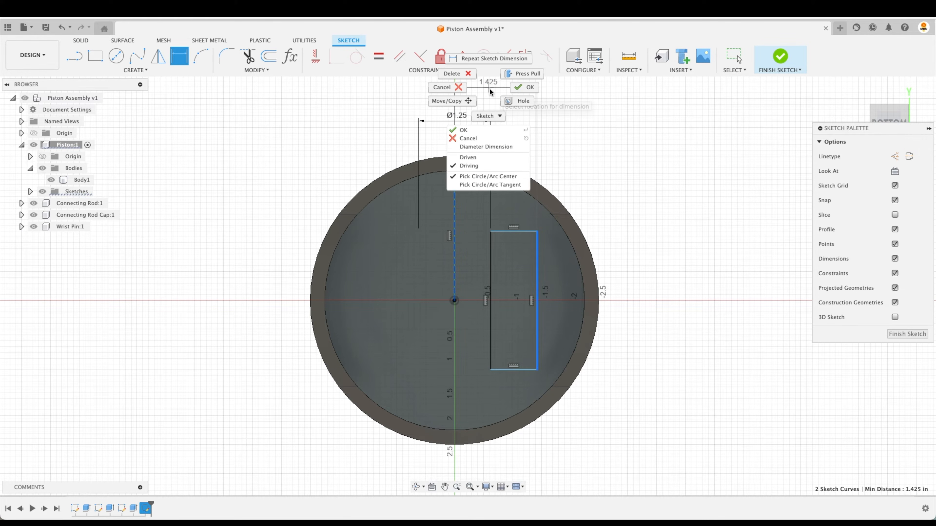
pyautogui.click(496, 147)
pyautogui.click(465, 92)
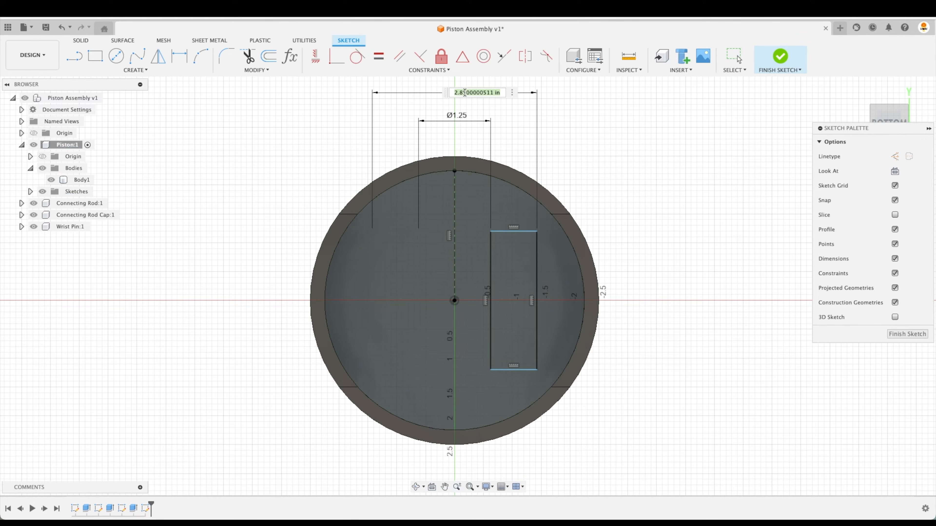
pyautogui.write('2.75')
pyautogui.press('Return')
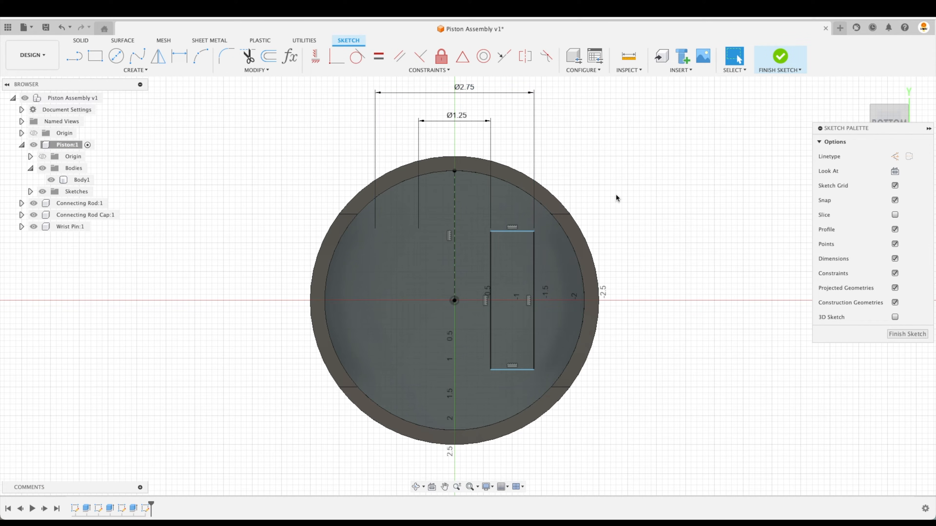
pyautogui.press('Escape')
# Dimension the rectangle's height and set it to 2 in.
pyautogui.press('d')
pyautogui.click(534, 268)
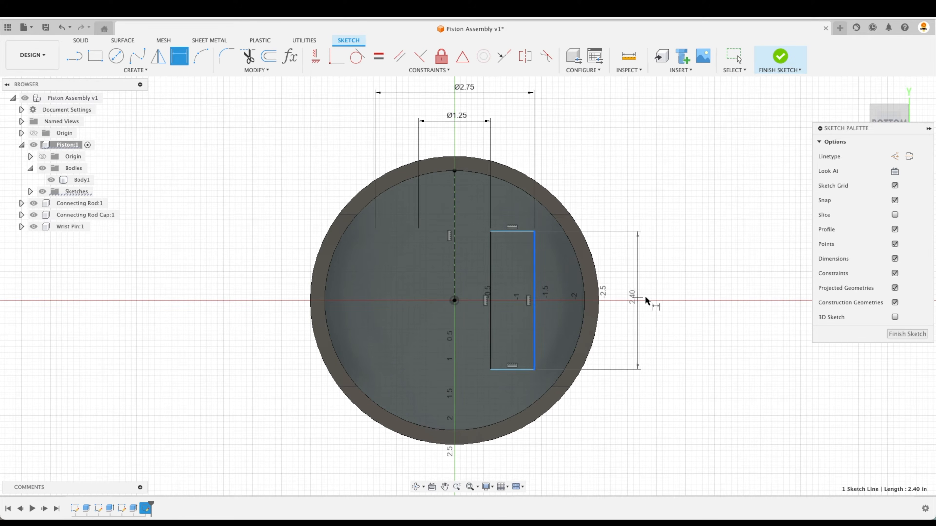
pyautogui.click(655, 298)
pyautogui.write('2')
pyautogui.press('Return')
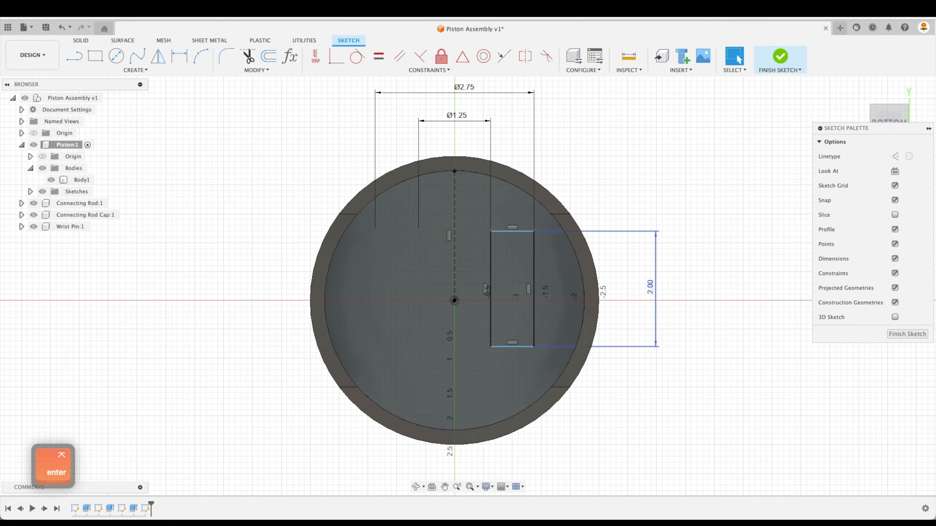
pyautogui.press('Escape')
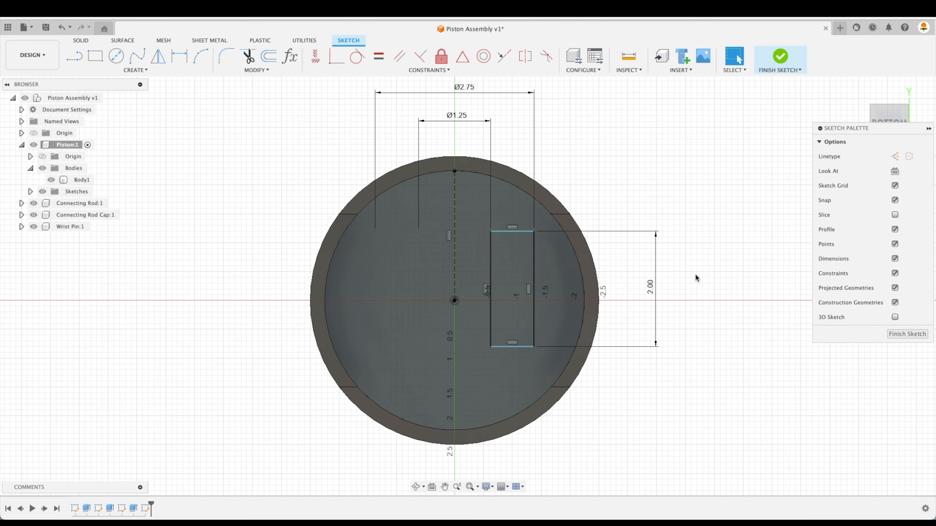
# Draw a horizontal 2.25 in line from the center to the inner circle's edge and make it a construction line.
pyautogui.click(74, 56)
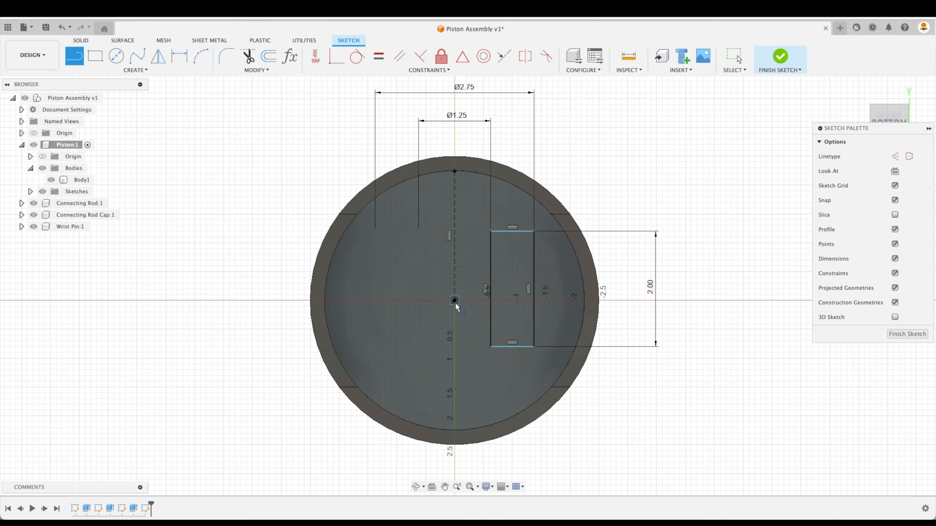
pyautogui.click(455, 301)
pyautogui.click(585, 300)
pyautogui.press('Escape')
pyautogui.click(475, 301)
pyautogui.press('x')
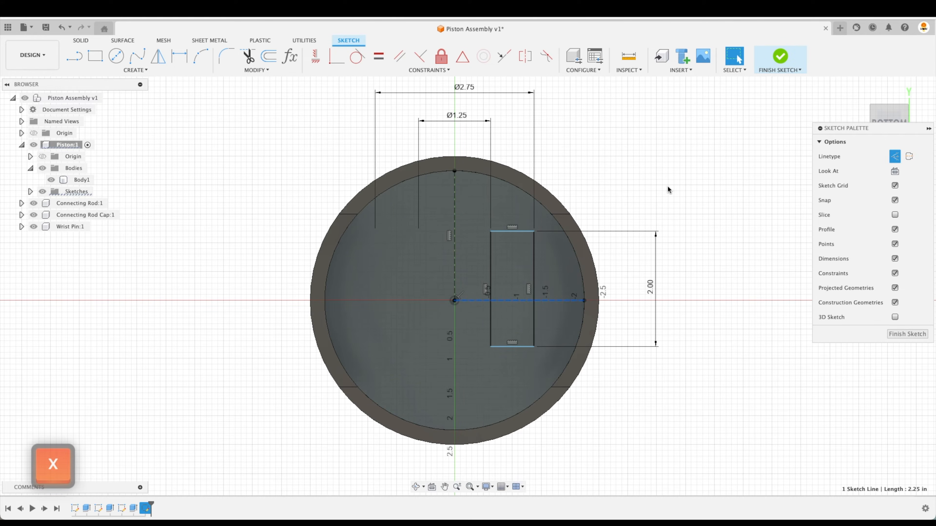
pyautogui.press('Escape')
# Apply a symmetry constraint to the rectangle's two horizontal sides about the horizontal construction line.
pyautogui.click(525, 56)
pyautogui.click(524, 231)
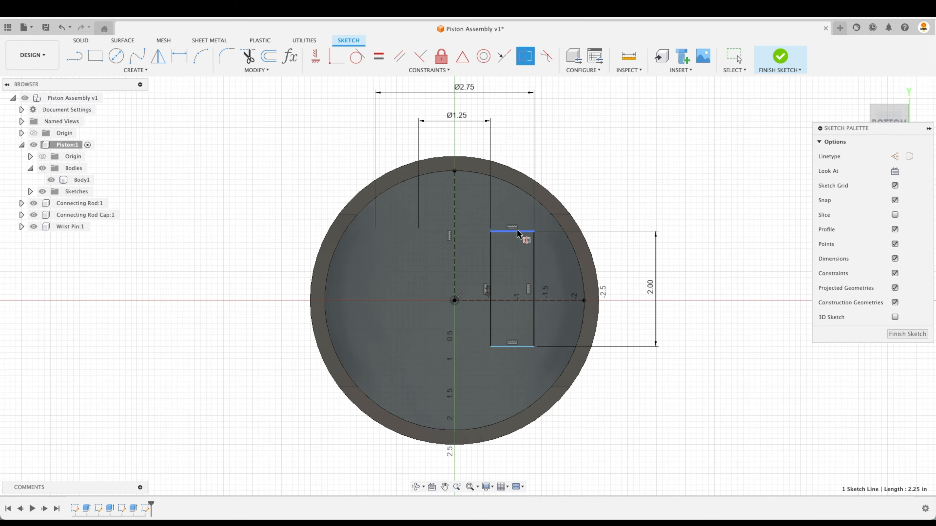
pyautogui.click(516, 347)
pyautogui.click(538, 301)
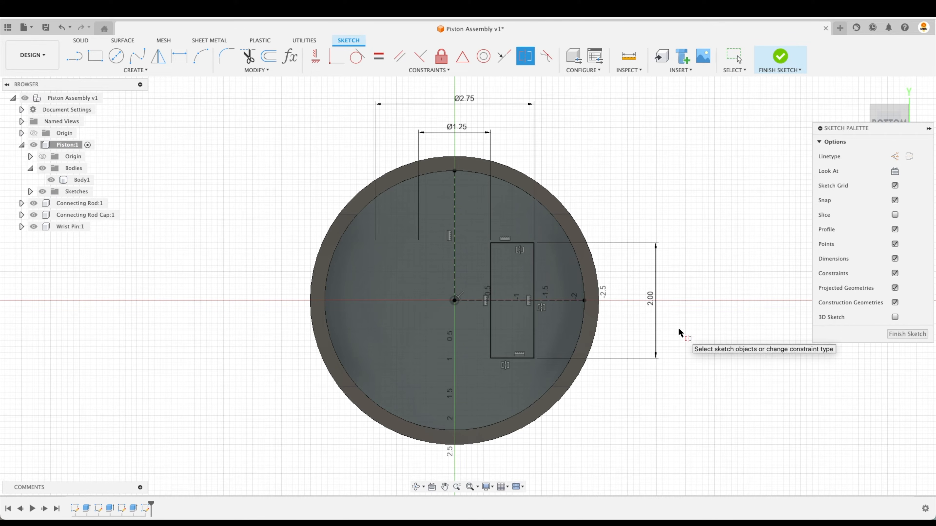
pyautogui.press('Escape')
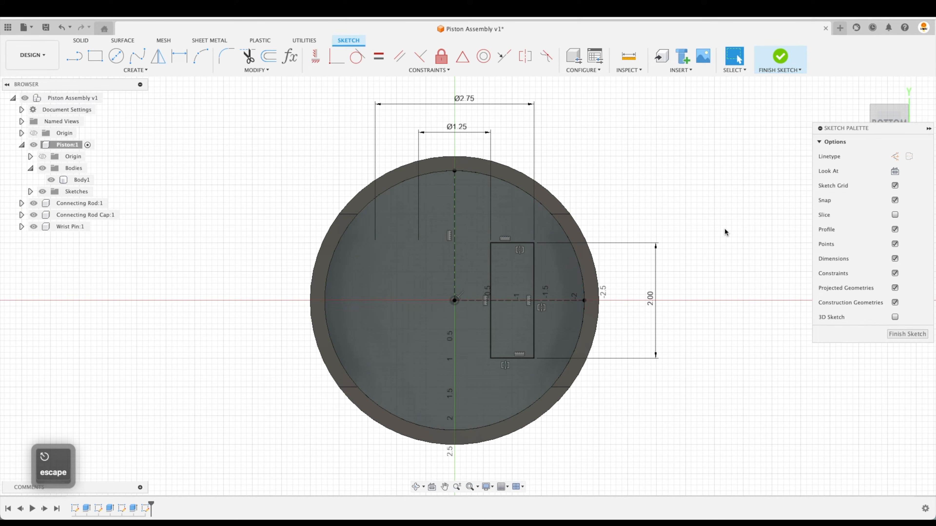
# Undo the symmetry constraint and shift the rectangle downward off center.
pyautogui.press('super+z')
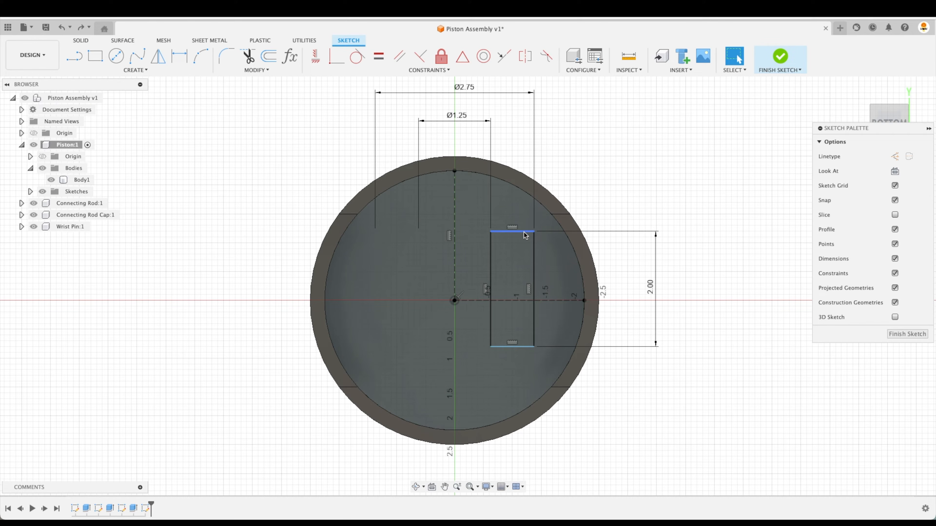
pyautogui.moveTo(525, 233)
pyautogui.mouseDown()
pyautogui.moveTo(526, 218)
pyautogui.moveTo(516, 216)
pyautogui.moveTo(521, 261)
pyautogui.moveTo(525, 230)
pyautogui.moveTo(538, 251)
pyautogui.moveTo(525, 220)
pyautogui.moveTo(521, 255)
pyautogui.mouseUp()
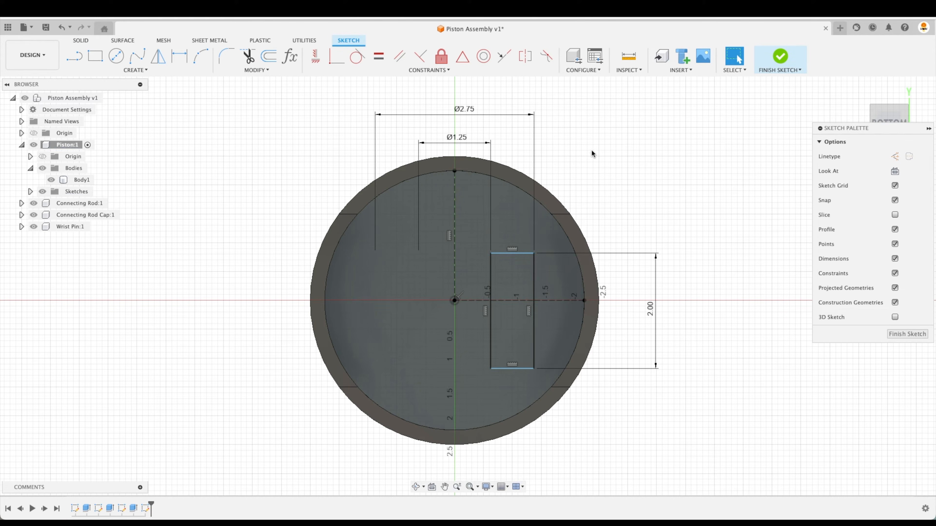
# Make the rectangle's upper and lower sides symmetric about the horizontal construction line and finish the sketch.
pyautogui.click(524, 56)
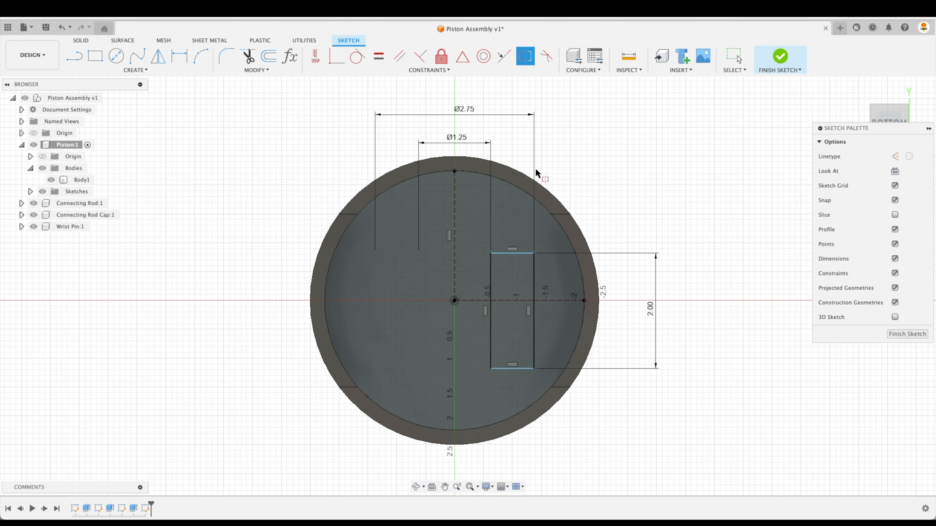
pyautogui.click(516, 369)
pyautogui.click(516, 301)
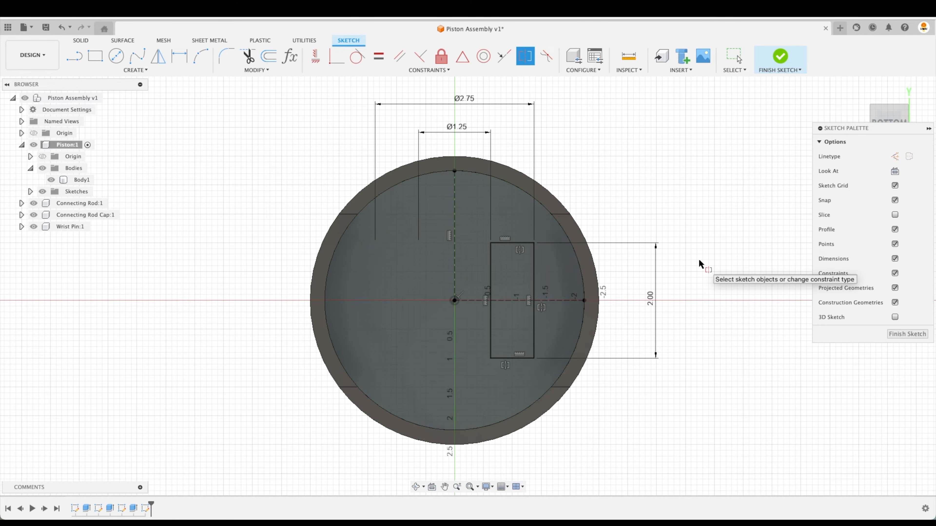
pyautogui.click(900, 334)
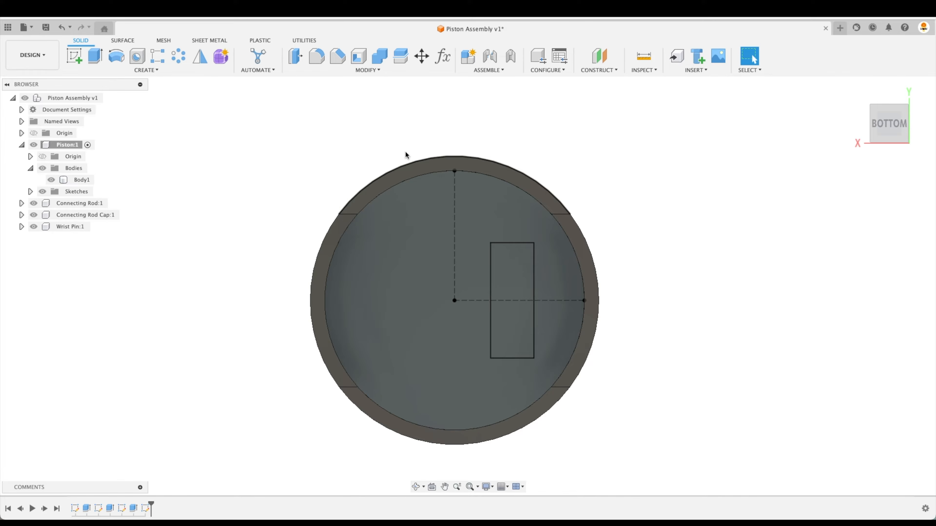
# Extrude the rectangle toward the piston's open end by 3.25-.75 in, joined to the piston body.
pyautogui.click(95, 56)
pyautogui.keyDown('shift'); pyautogui.moveTo(552, 260); pyautogui.dragTo(530, 225, button='middle'); pyautogui.keyUp('shift')
pyautogui.click(510, 298)
pyautogui.moveTo(506, 303); pyautogui.dragTo(502, 165)
pyautogui.keyDown('shift'); pyautogui.moveTo(762, 187); pyautogui.dragTo(763, 178, button='middle'); pyautogui.keyUp('shift')
pyautogui.keyDown('shift'); pyautogui.hscroll(5, 764, 178); pyautogui.keyUp('shift')
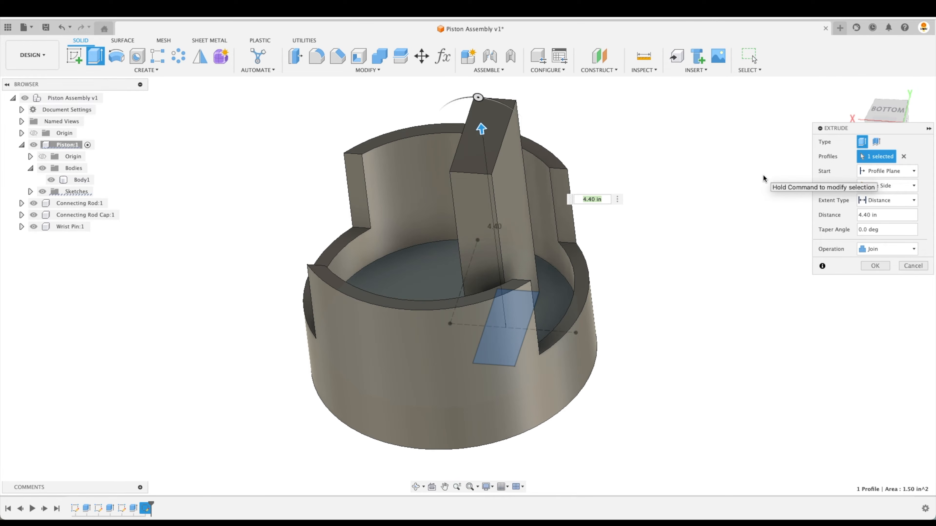
pyautogui.write('3.25-')
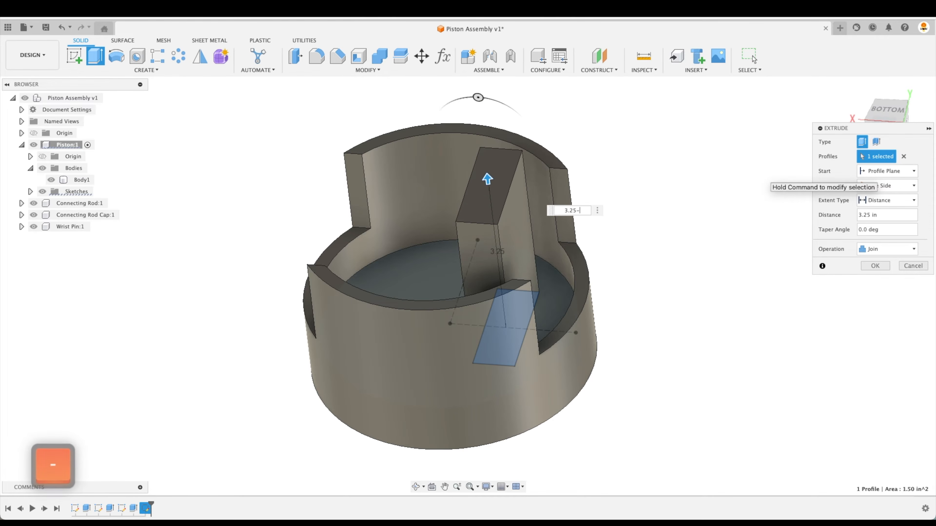
pyautogui.write('.75')
pyautogui.keyDown('shift'); pyautogui.hscroll(5, 446, 289); pyautogui.keyUp('shift')
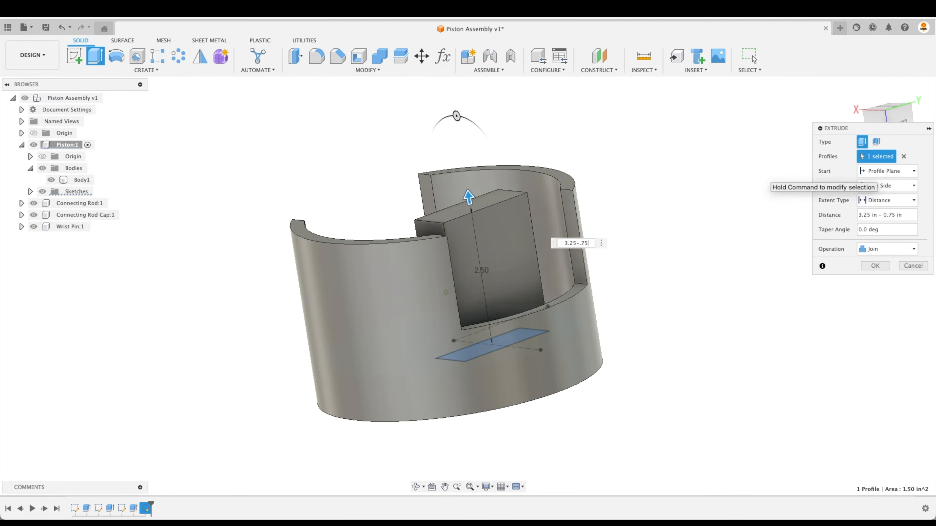
pyautogui.keyDown('shift'); pyautogui.hscroll(5, 446, 292); pyautogui.keyUp('shift')
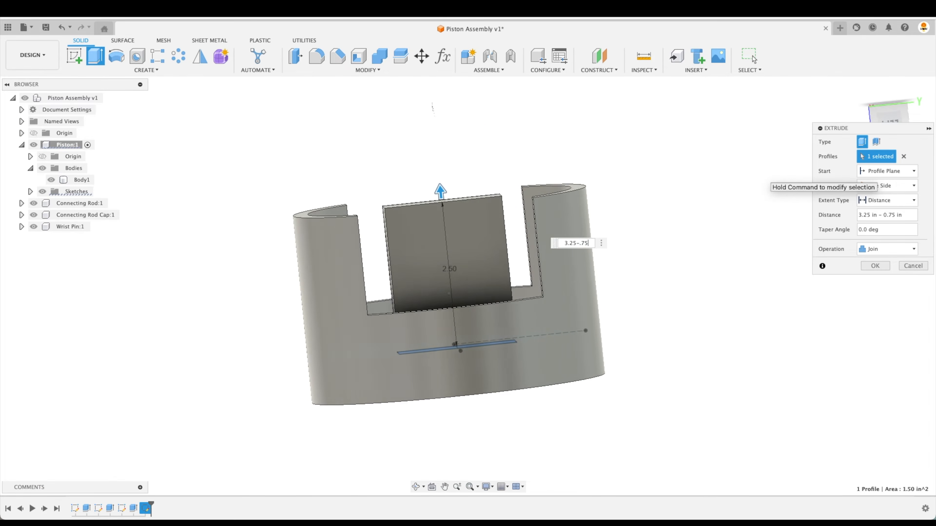
pyautogui.keyDown('shift'); pyautogui.scroll(5, 449, 294); pyautogui.keyUp('shift')
pyautogui.keyDown('shift'); pyautogui.hscroll(-2, 421, 284); pyautogui.keyUp('shift')
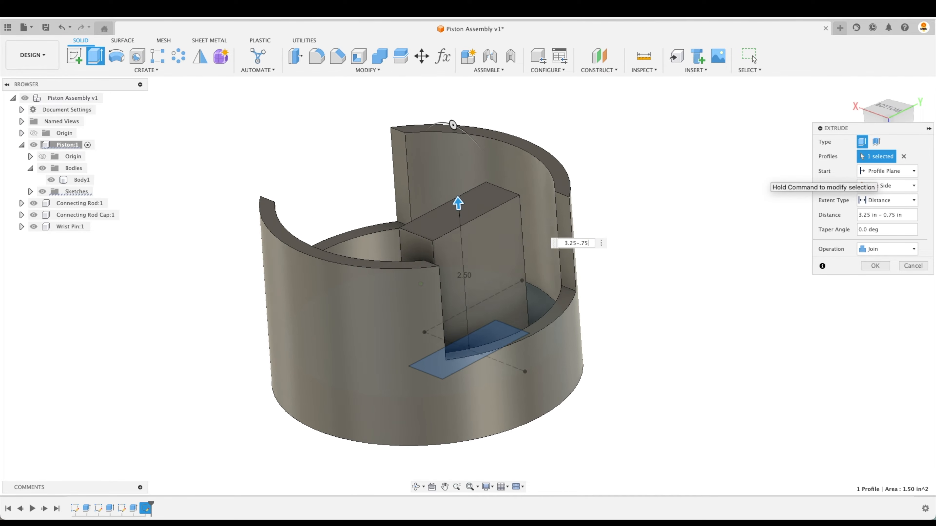
pyautogui.keyDown('shift'); pyautogui.hscroll(-1, 421, 284); pyautogui.keyUp('shift')
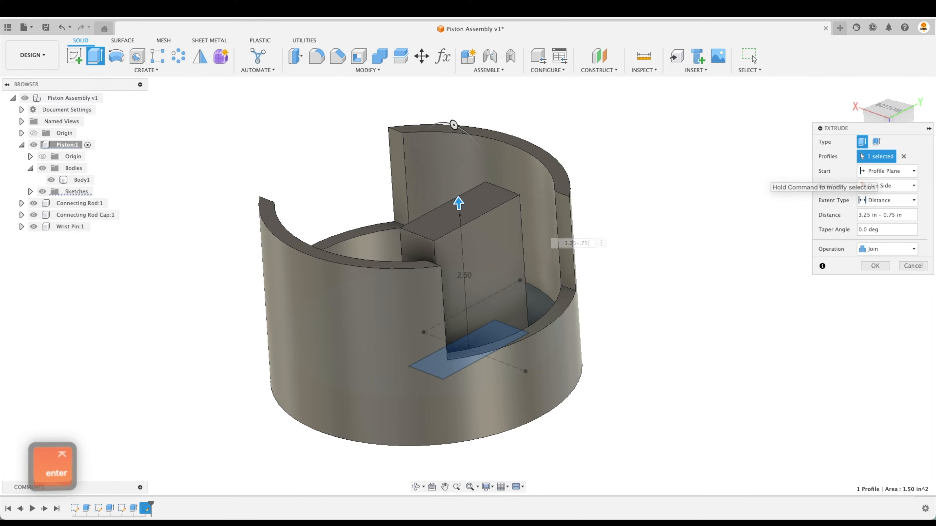
pyautogui.click(753, 55)
# Start a sketch on the block's outer broad face and draw a 1 in diameter circle on it.
pyautogui.keyDown('shift'); pyautogui.scroll(3, 766, 165); pyautogui.keyUp('shift')
pyautogui.keyDown('shift'); pyautogui.scroll(3, 778, 281); pyautogui.keyUp('shift')
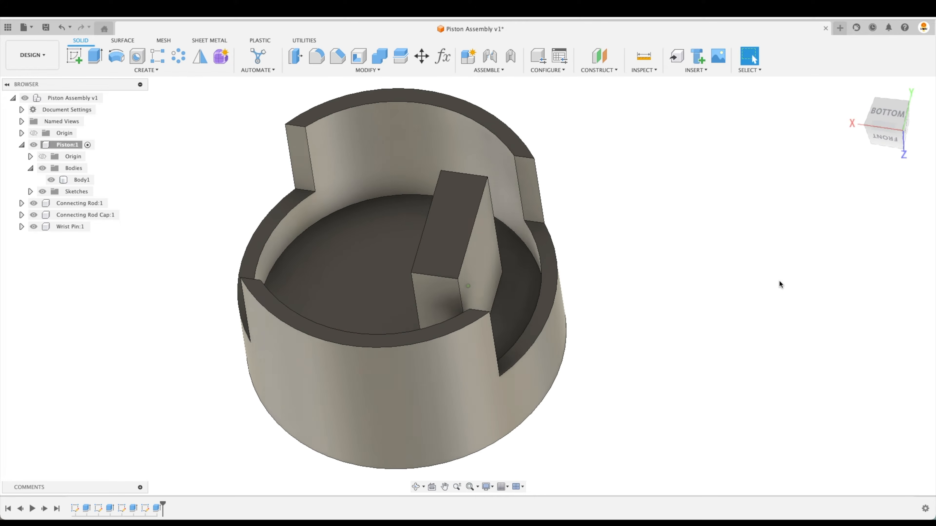
pyautogui.keyDown('shift'); pyautogui.hscroll(-3, 595, 287); pyautogui.keyUp('shift')
pyautogui.keyDown('shift'); pyautogui.moveTo(655, 246); pyautogui.dragTo(709, 264, button='middle'); pyautogui.keyUp('shift')
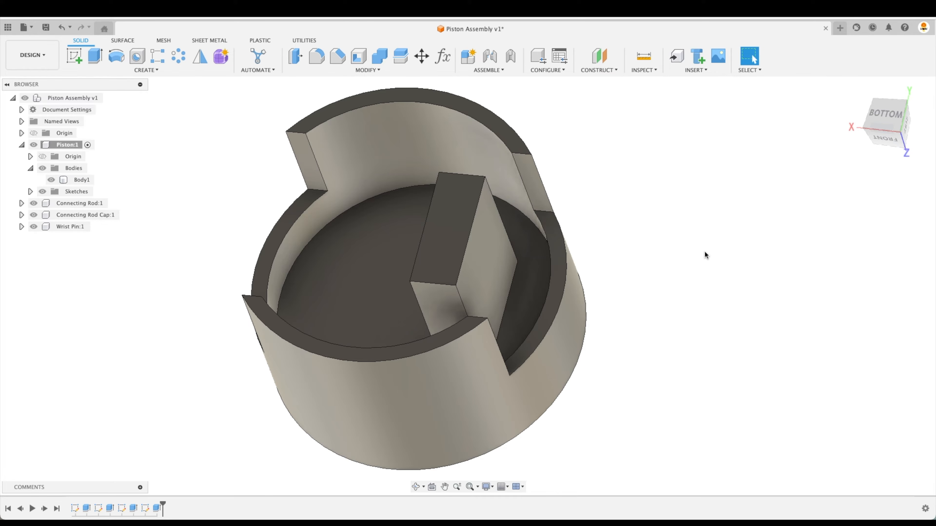
pyautogui.click(74, 56)
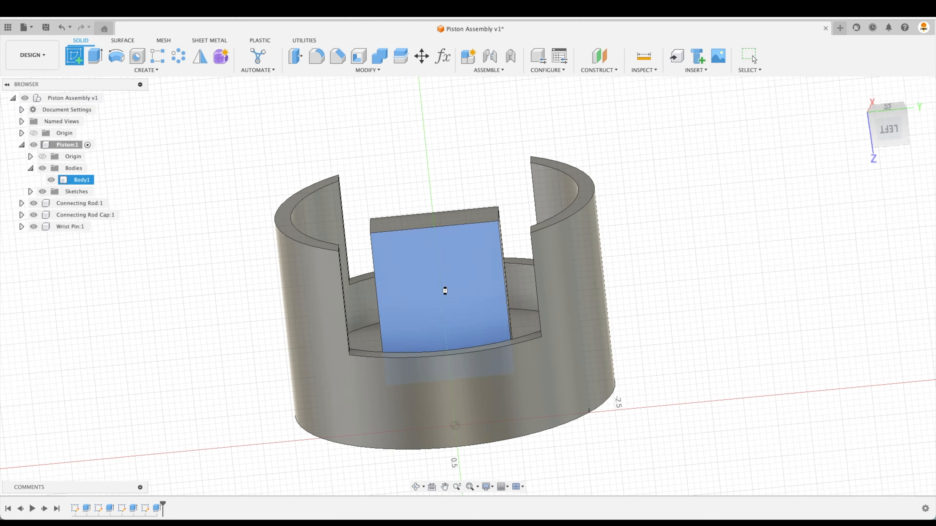
pyautogui.click(445, 289)
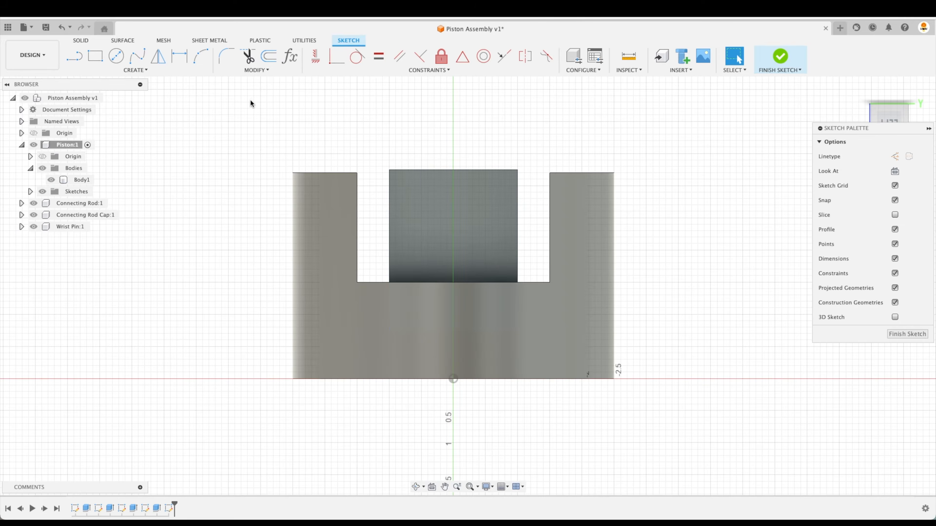
pyautogui.click(116, 56)
pyautogui.click(454, 231)
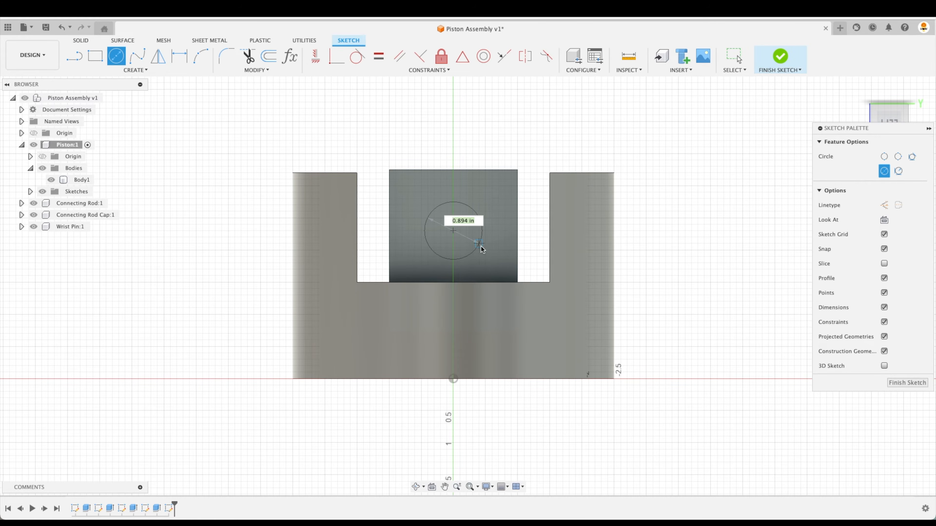
pyautogui.write('1')
pyautogui.press('Return')
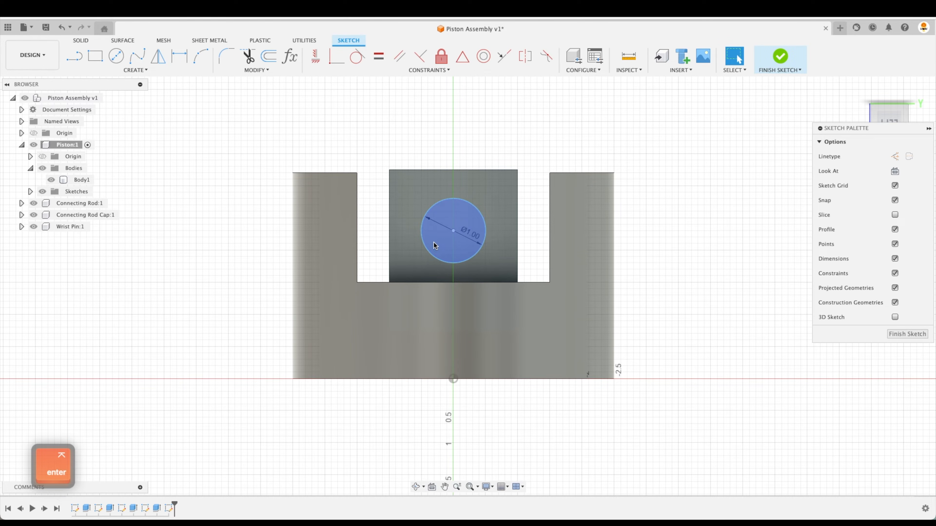
pyautogui.press('Escape')
# Move the circle off center and align its center vertically with the origin using a Horizontal/Vertical constraint.
pyautogui.moveTo(454, 231); pyautogui.dragTo(466, 224)
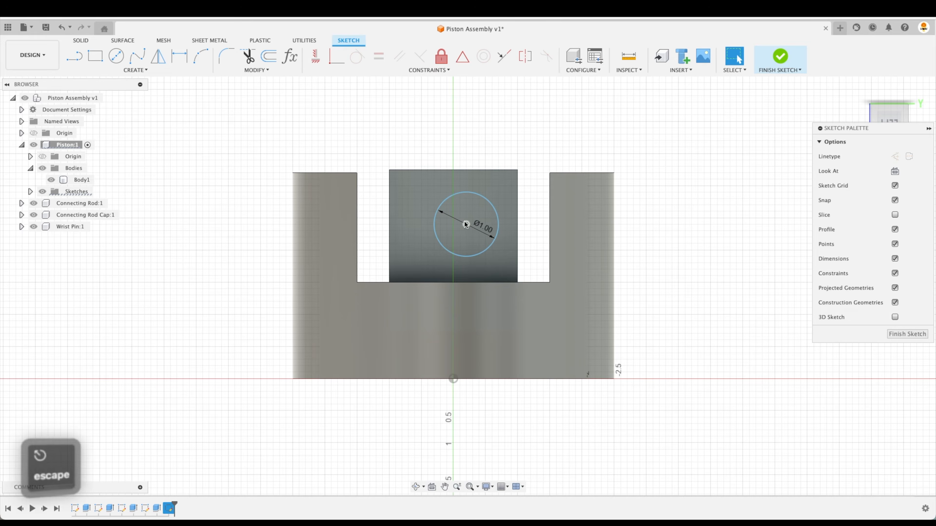
pyautogui.click(316, 61)
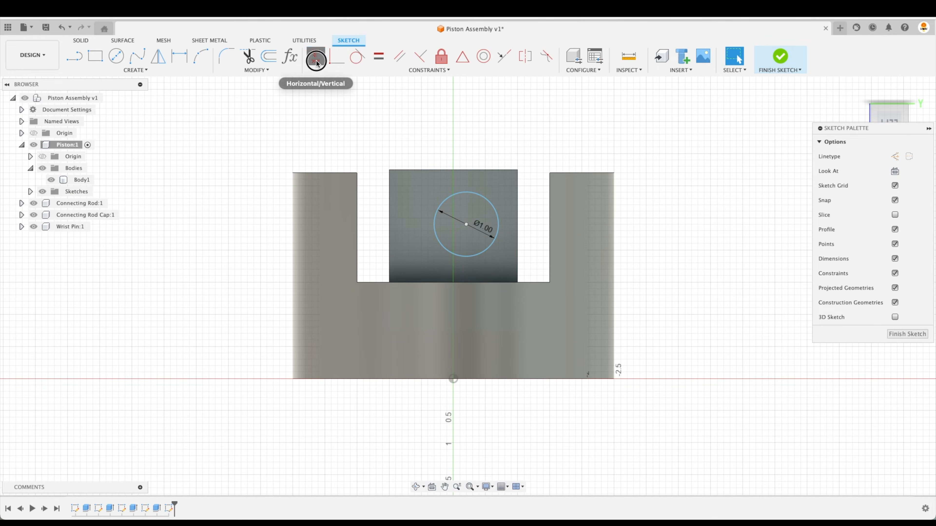
pyautogui.click(466, 224)
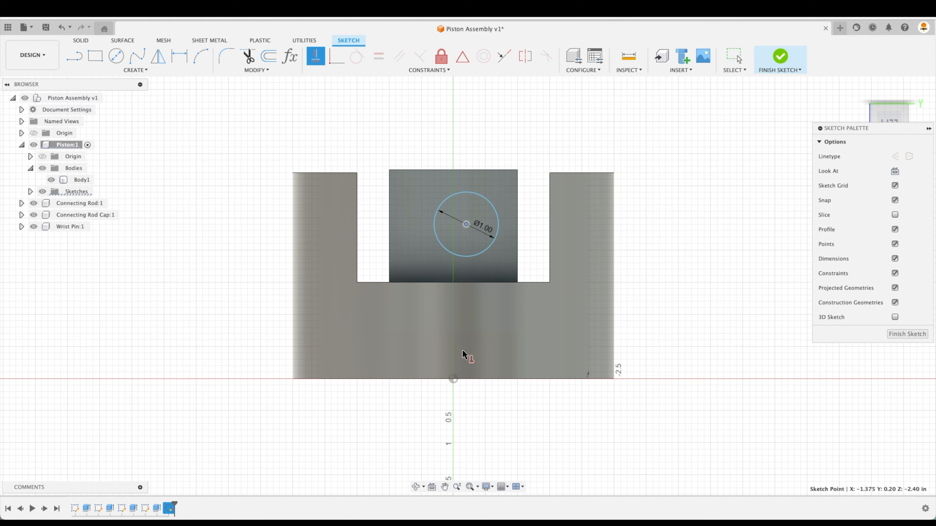
pyautogui.click(453, 380)
pyautogui.press('Escape')
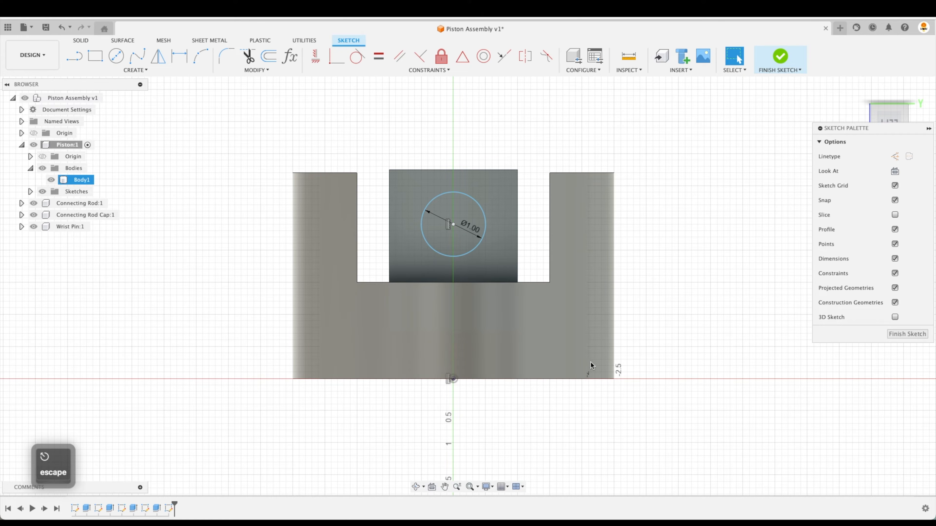
# Dimension the circle's center 2.2 in from the origin and finish the sketch.
pyautogui.press('d')
pyautogui.click(454, 224)
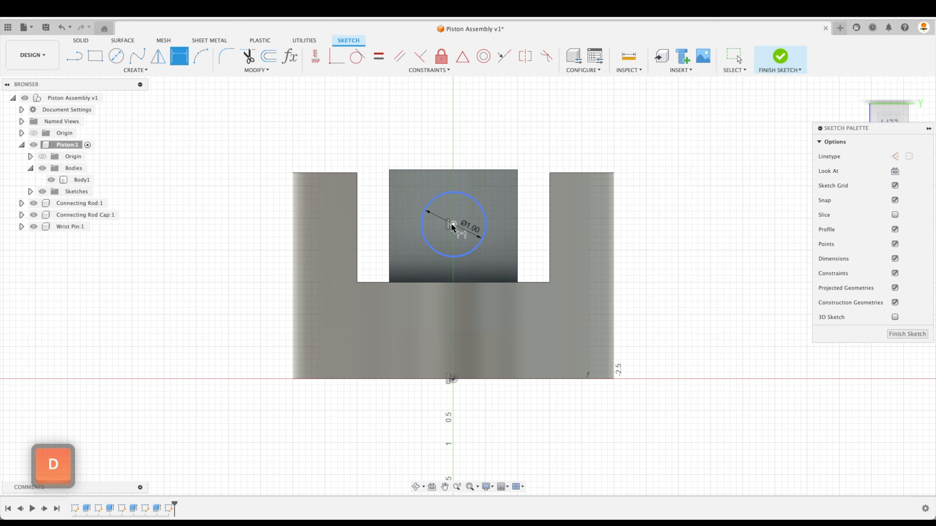
pyautogui.click(453, 380)
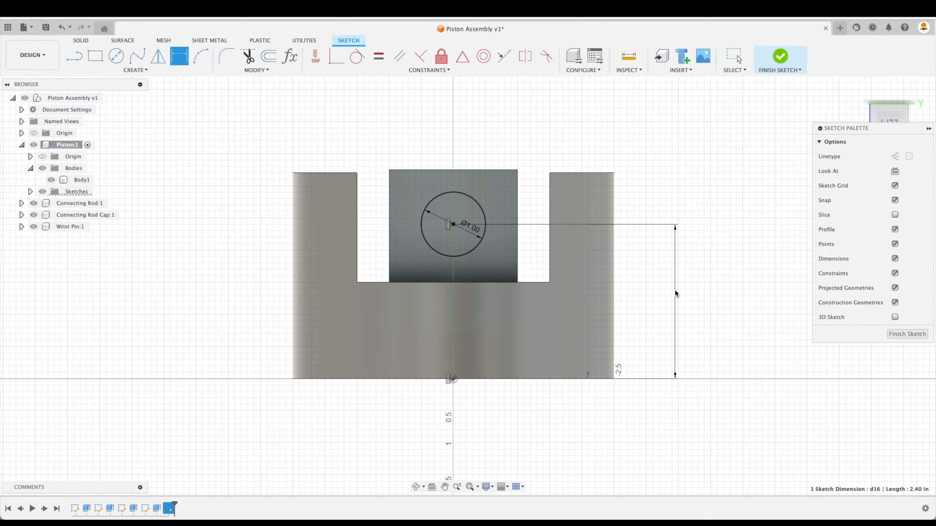
pyautogui.click(675, 289)
pyautogui.write('2.2')
pyautogui.press('Return')
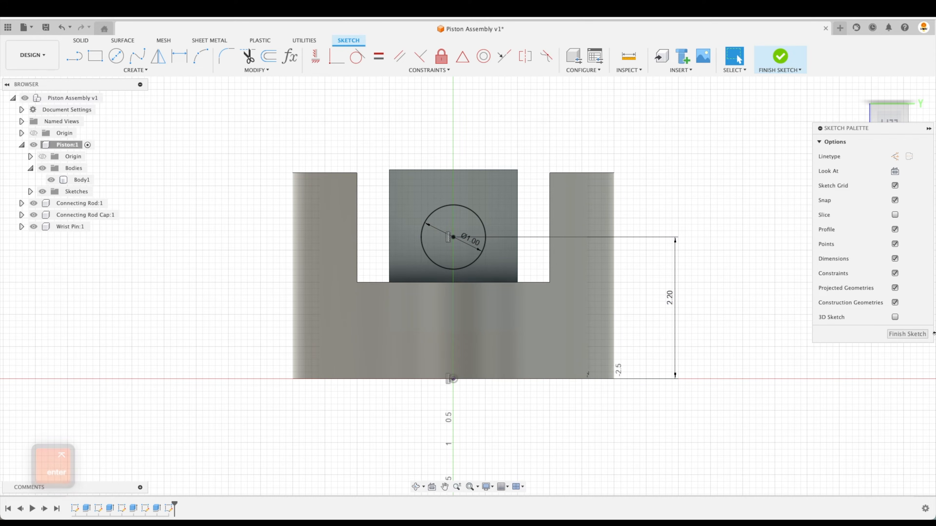
pyautogui.click(907, 334)
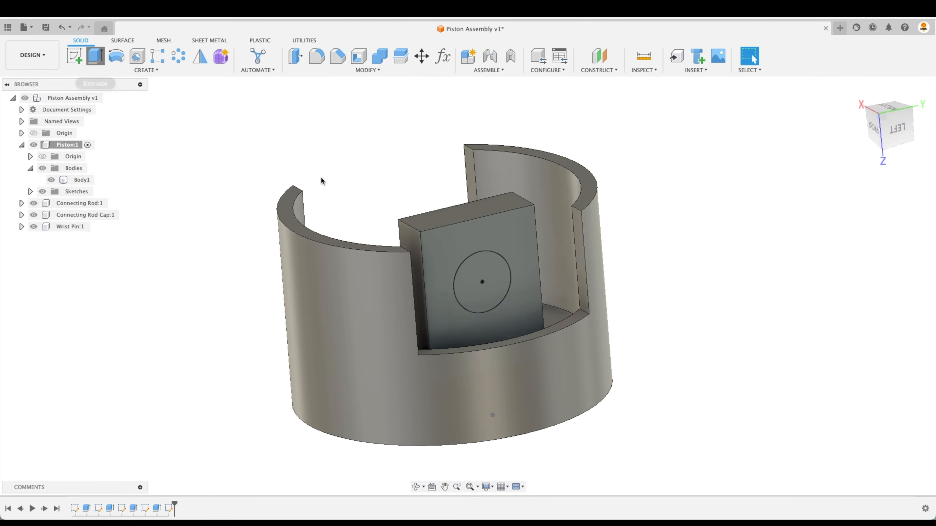
# Extrude the circle as a cut through the block and piston with the extent set to All.
pyautogui.press('e')
pyautogui.moveTo(488, 282); pyautogui.dragTo(411, 245)
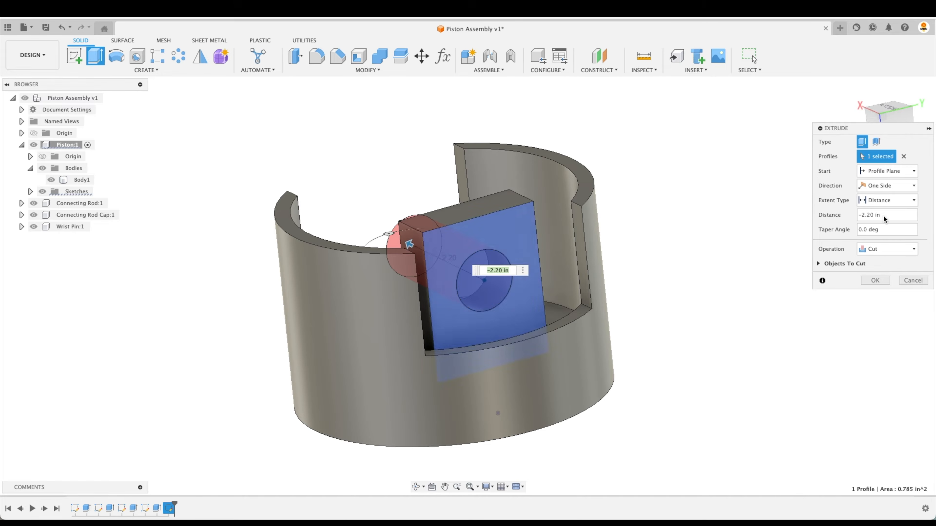
pyautogui.click(892, 200)
pyautogui.click(886, 234)
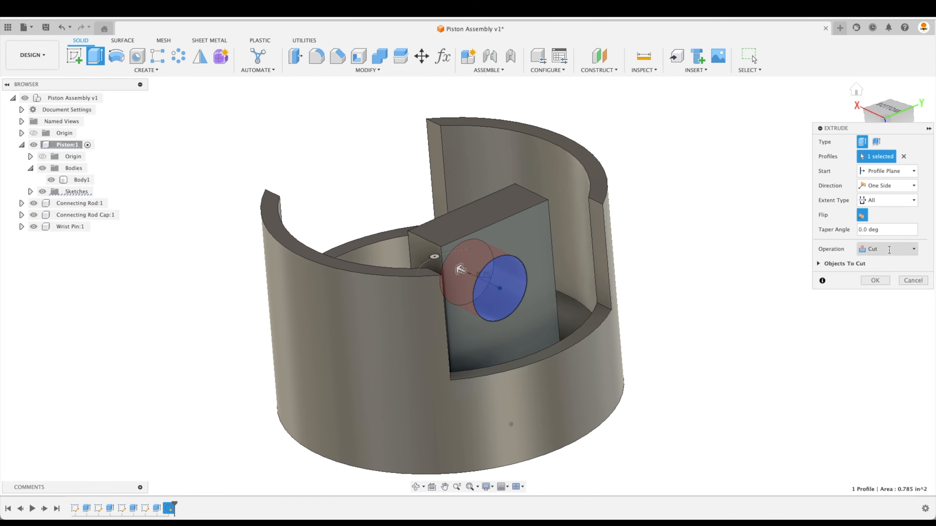
pyautogui.click(881, 279)
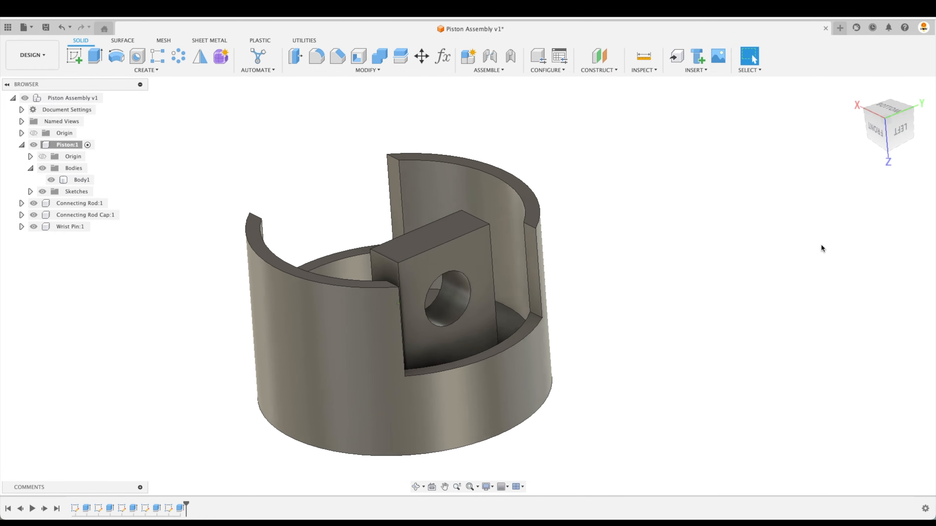
# Fillet the two short edges at the free end of the wrist pin block with a 0.5 in radius.
pyautogui.click(317, 56)
pyautogui.click(363, 278)
pyautogui.click(466, 258)
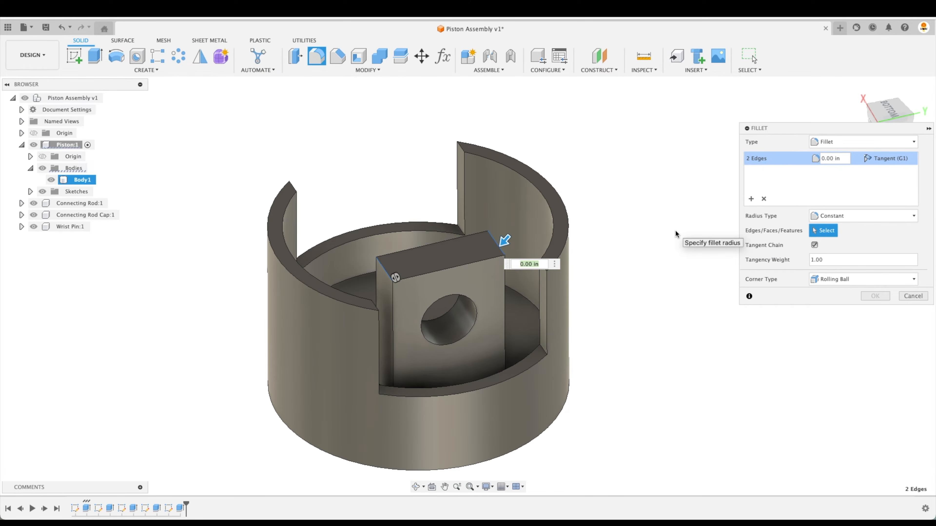
pyautogui.write('.5')
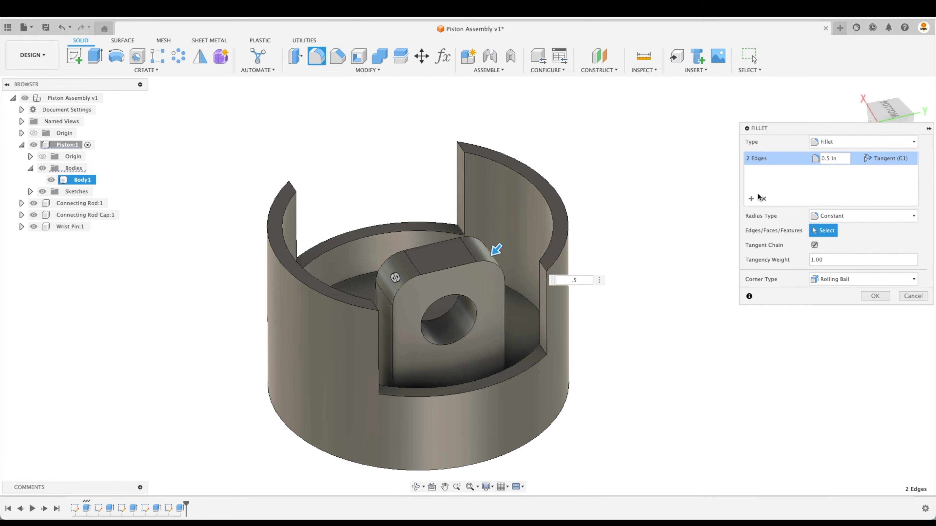
pyautogui.click(751, 199)
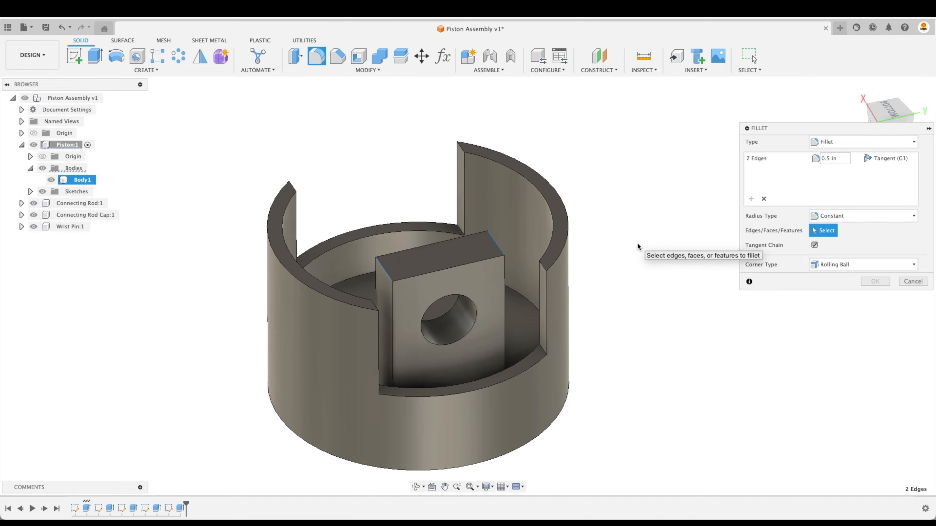
pyautogui.click(469, 263)
pyautogui.click(393, 305)
pyautogui.click(504, 324)
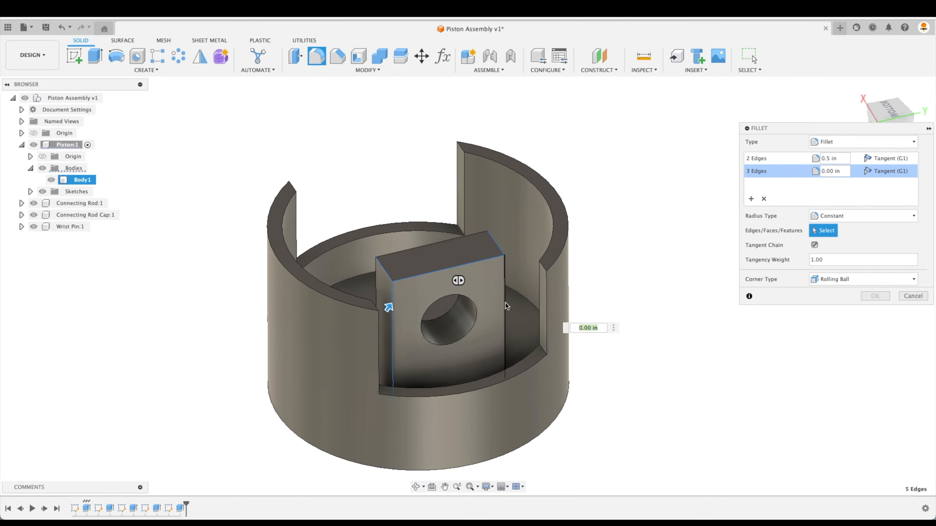
pyautogui.keyDown('shift'); pyautogui.moveTo(607, 333); pyautogui.dragTo(669, 324, button='middle'); pyautogui.keyUp('shift')
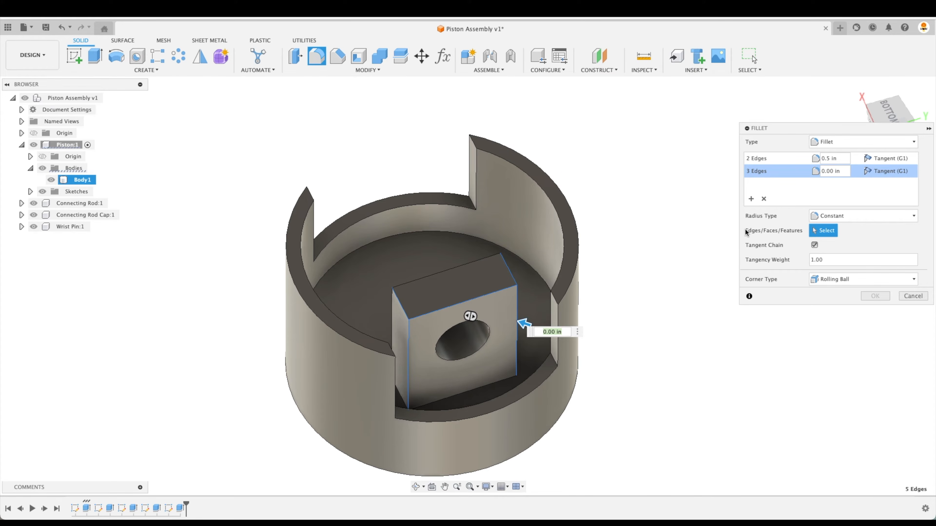
pyautogui.click(764, 199)
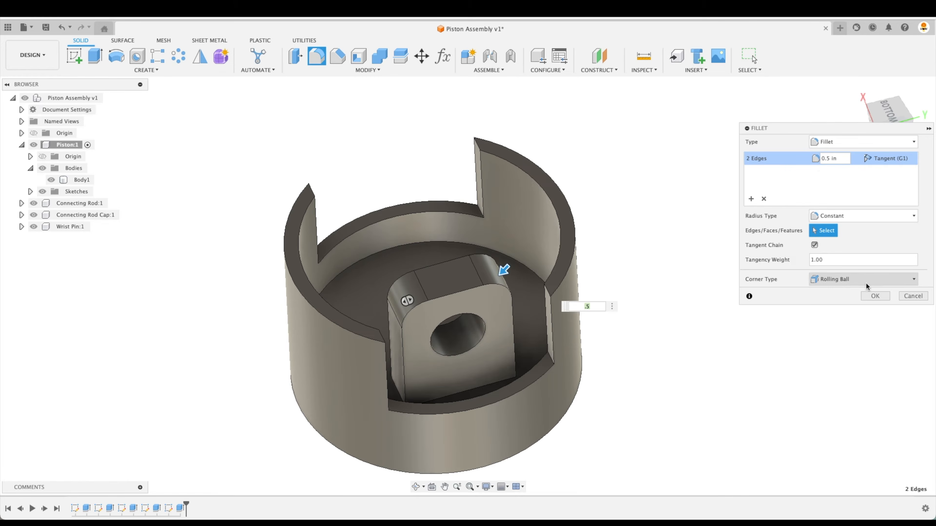
# Accept the 0.5 in fillet and start another fillet on the edge chains around both broad faces of the block.
pyautogui.click(871, 296)
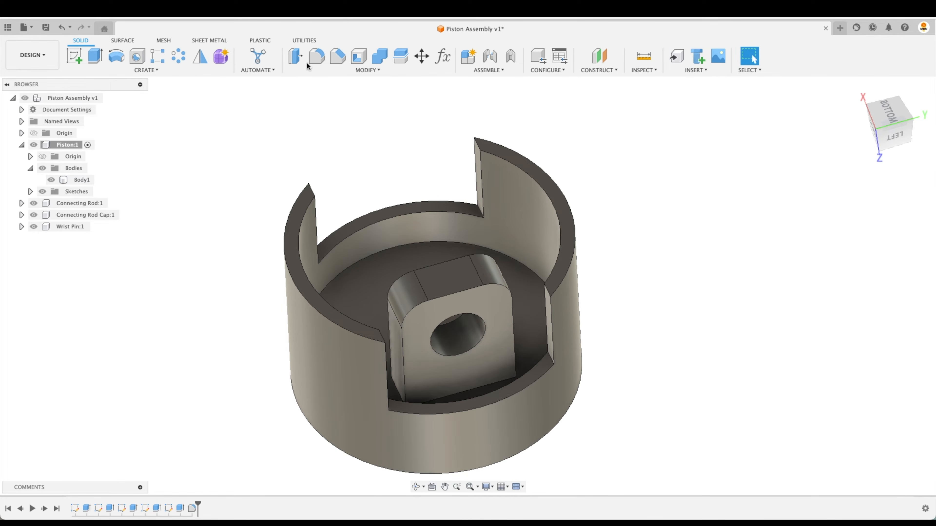
pyautogui.click(316, 57)
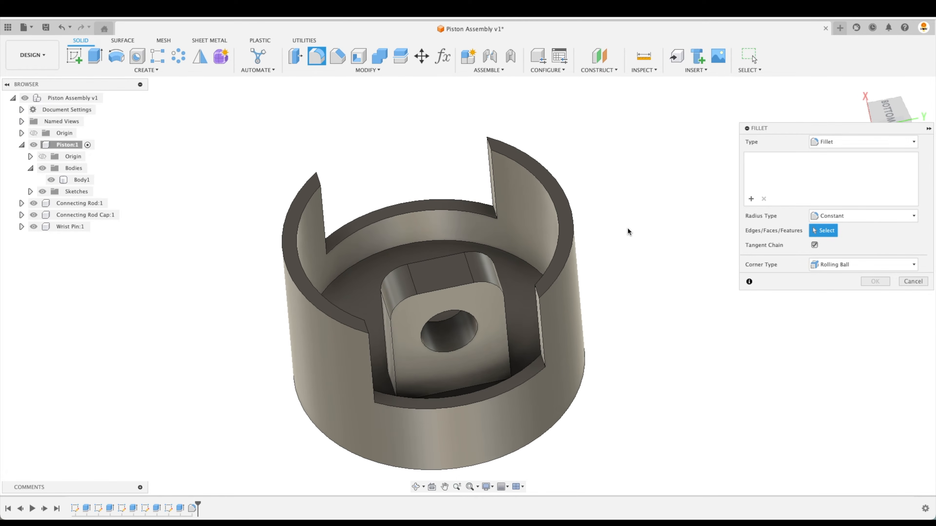
pyautogui.keyDown('shift'); pyautogui.moveTo(629, 232); pyautogui.dragTo(416, 371, button='middle'); pyautogui.keyUp('shift')
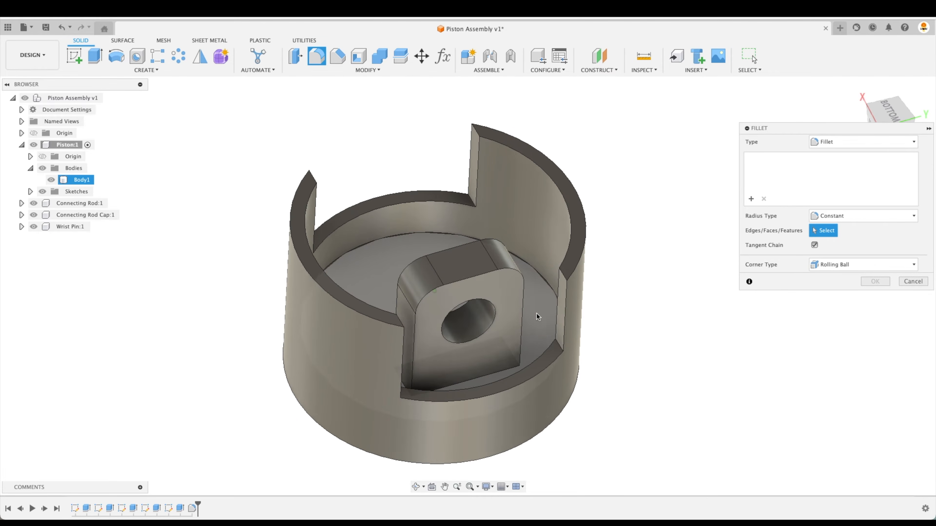
pyautogui.click(433, 299)
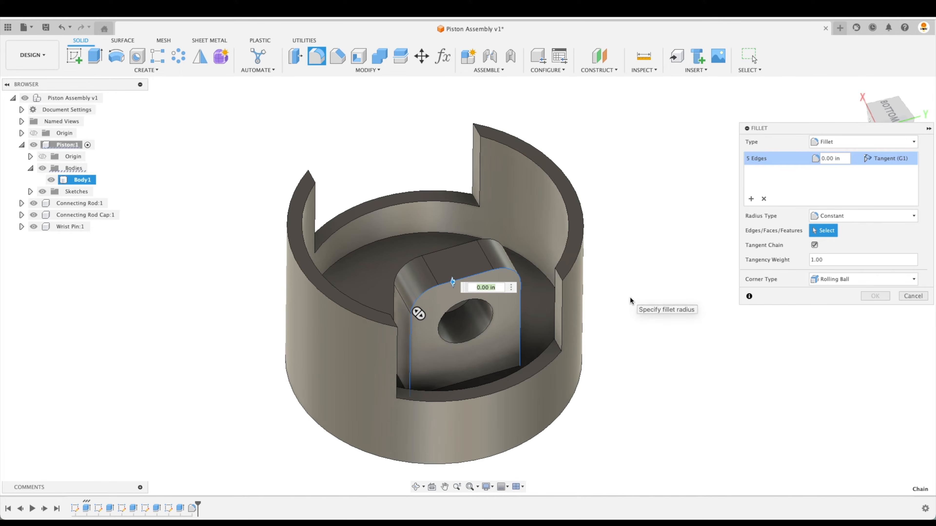
pyautogui.click(454, 255)
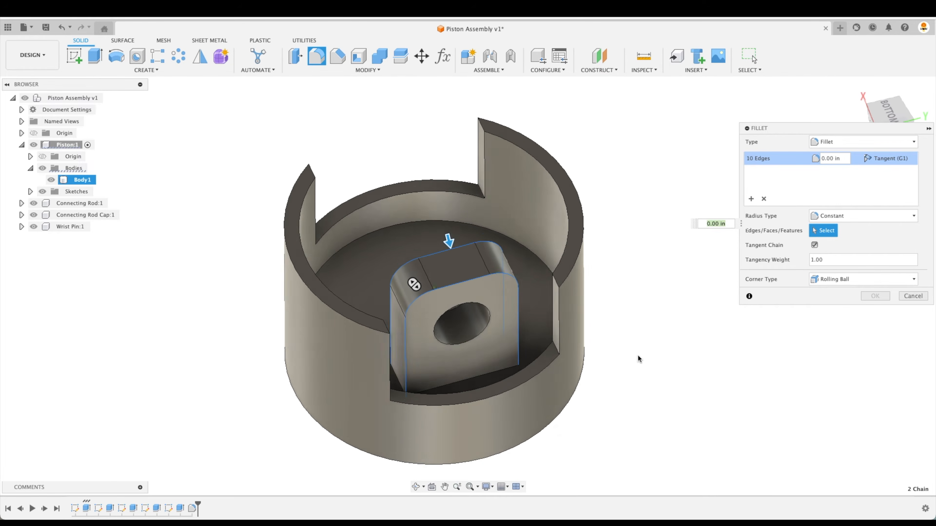
# Add the four edges where the block meets the piston floor and fillet the whole selection with a 0.1 in radius.
pyautogui.keyDown('shift'); pyautogui.moveTo(638, 356); pyautogui.dragTo(650, 379, button='middle'); pyautogui.keyUp('shift')
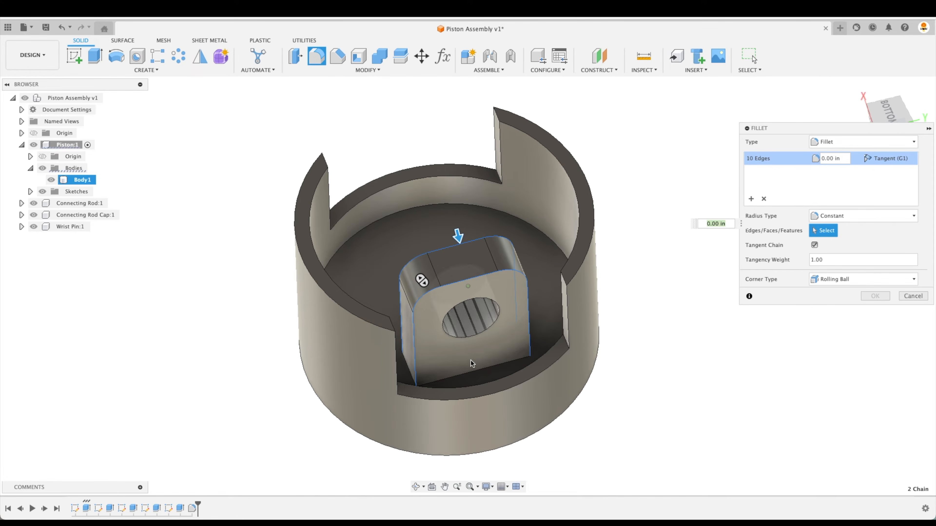
pyautogui.scroll(1, 468, 371)
pyautogui.click(467, 374)
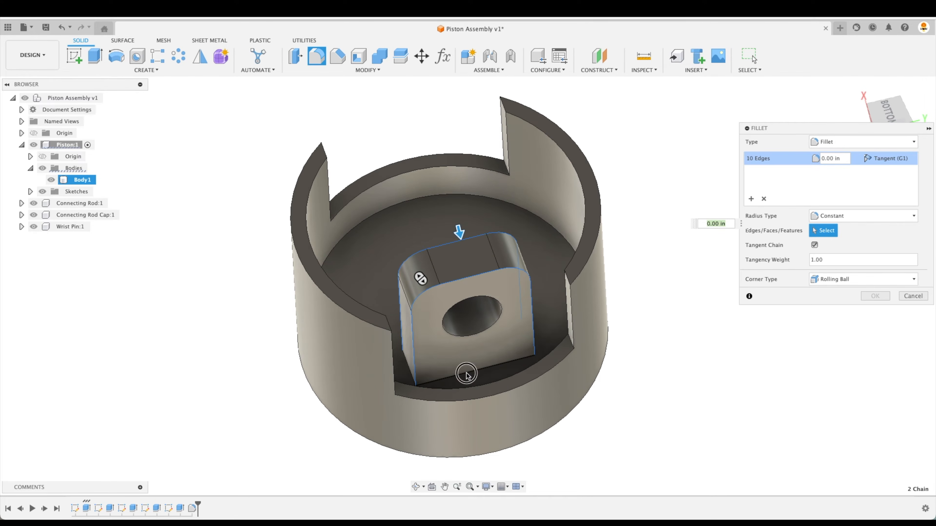
pyautogui.click(409, 370)
pyautogui.keyDown('shift'); pyautogui.moveTo(496, 358); pyautogui.dragTo(515, 309, button='middle'); pyautogui.keyUp('shift')
pyautogui.click(548, 340)
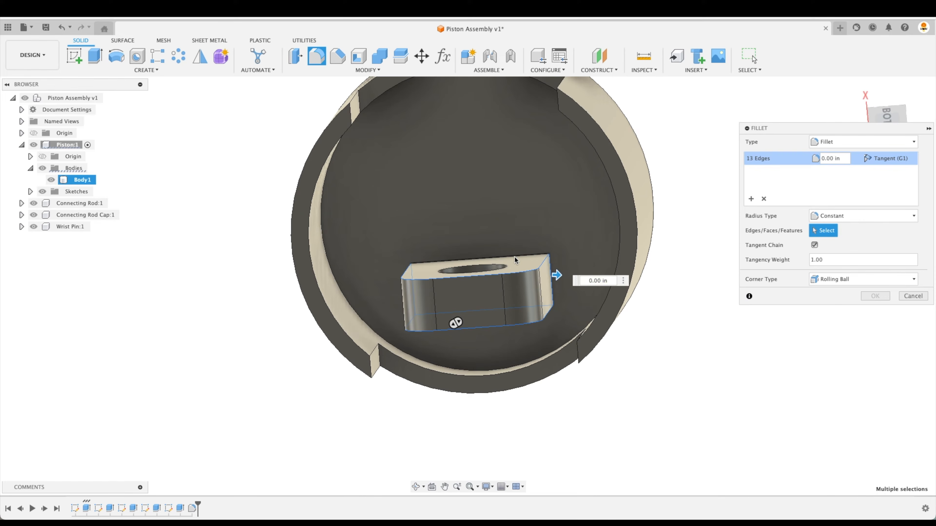
pyautogui.click(515, 257)
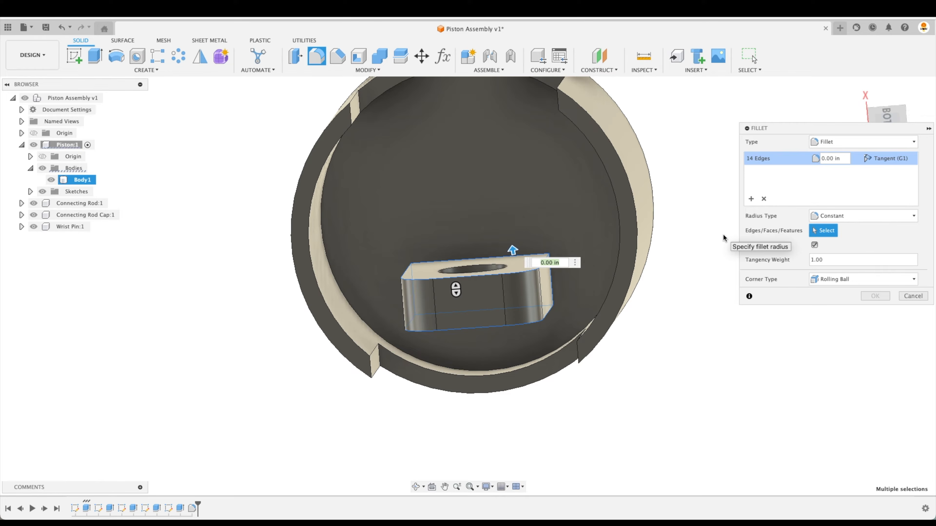
pyautogui.write('.1')
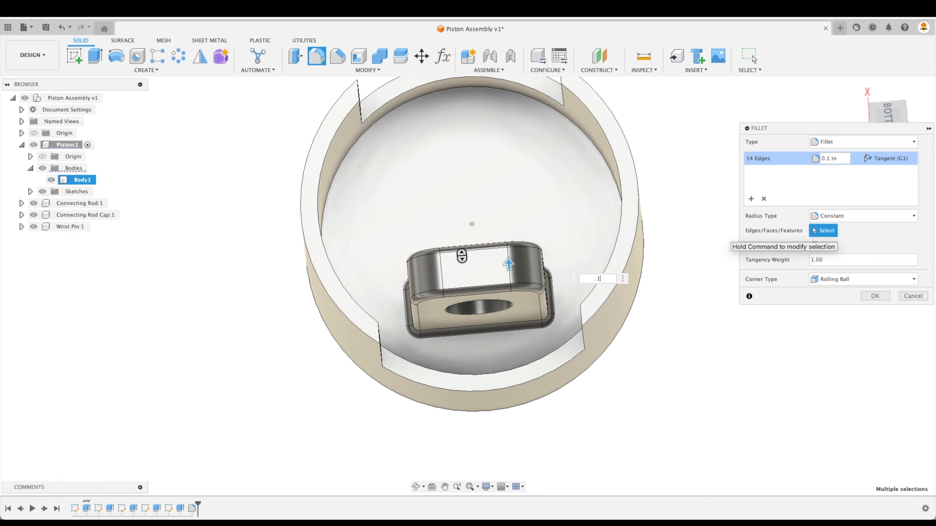
pyautogui.keyDown('shift'); pyautogui.scroll(-5, 723, 238); pyautogui.keyUp('shift')
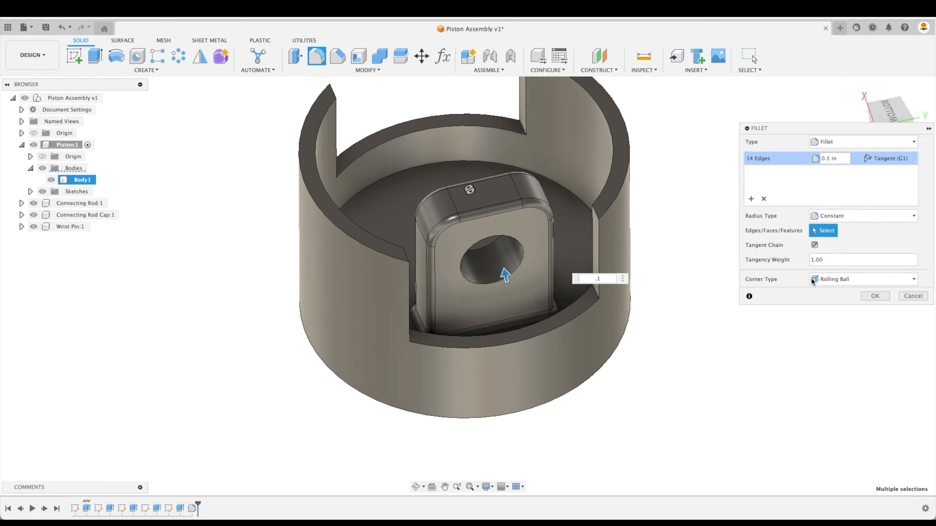
pyautogui.click(875, 297)
# Start a mirror with object type Features and select the wrist pin hole cut and the block's two fillets.
pyautogui.keyDown('shift'); pyautogui.scroll(-2, 822, 273); pyautogui.keyUp('shift')
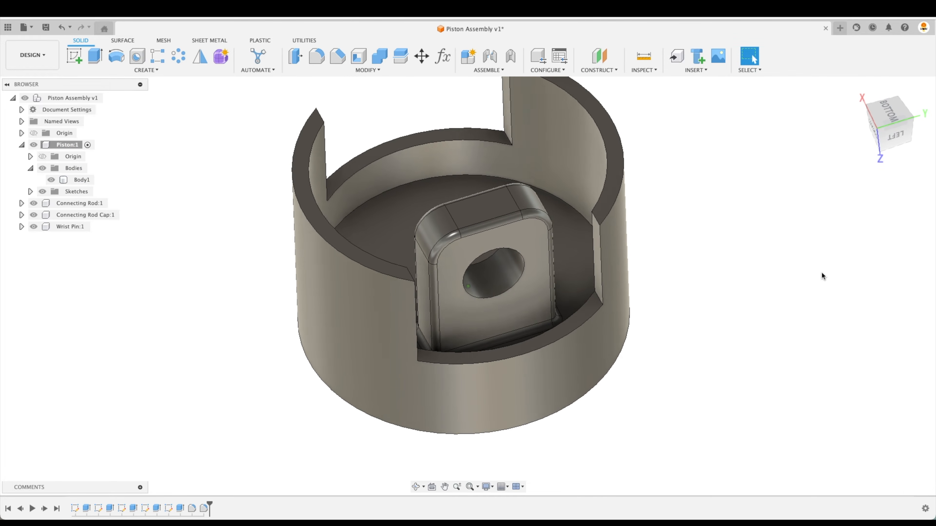
pyautogui.keyDown('shift'); pyautogui.scroll(-3, 826, 269); pyautogui.keyUp('shift')
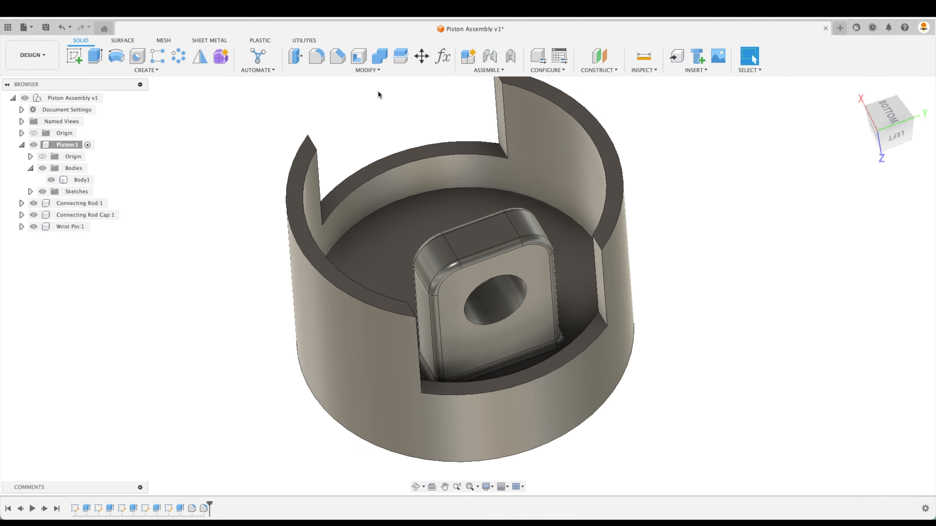
pyautogui.click(201, 58)
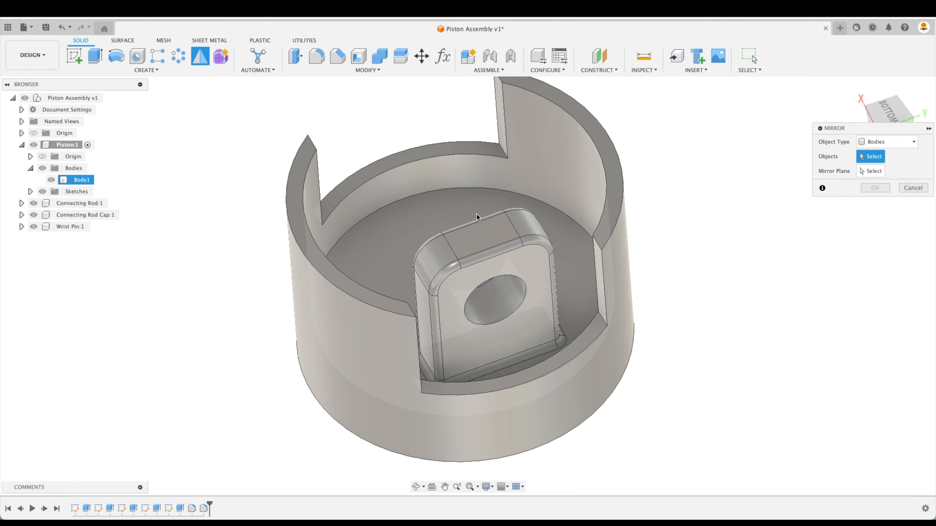
pyautogui.click(877, 146)
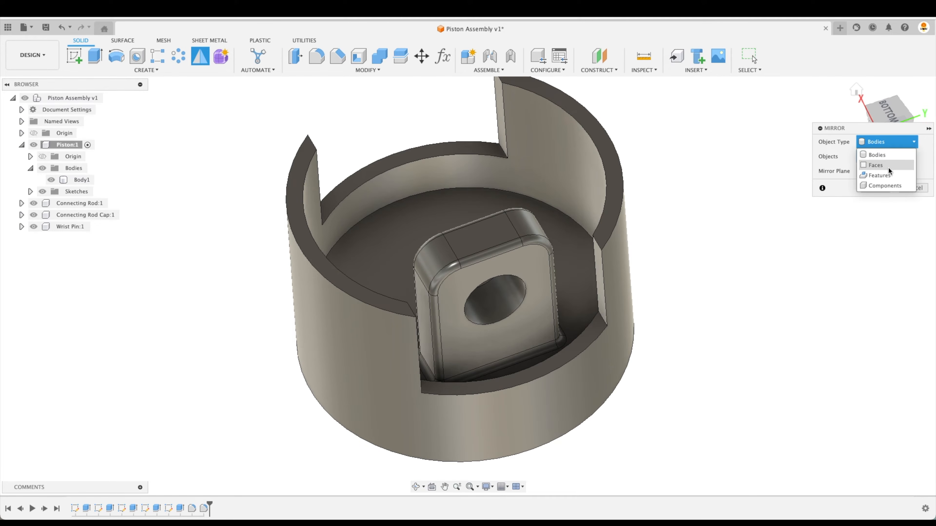
pyautogui.click(887, 173)
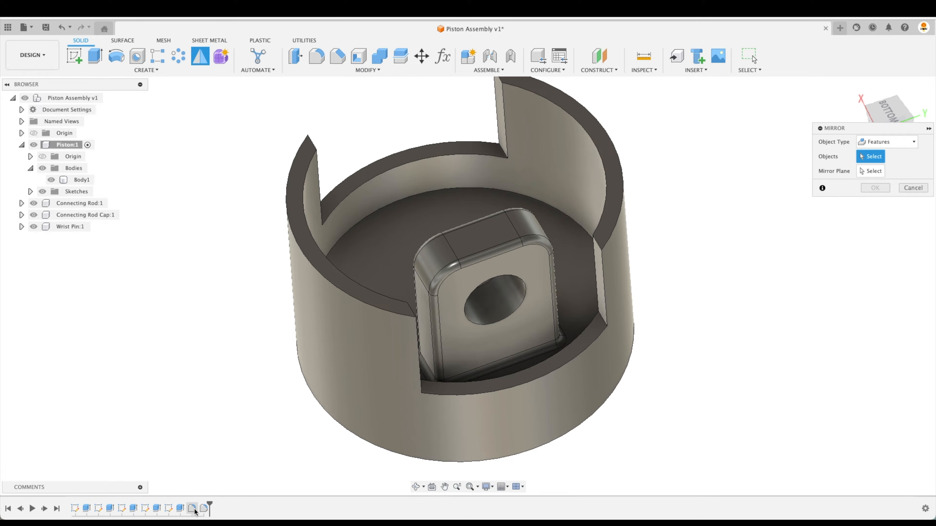
pyautogui.click(180, 509)
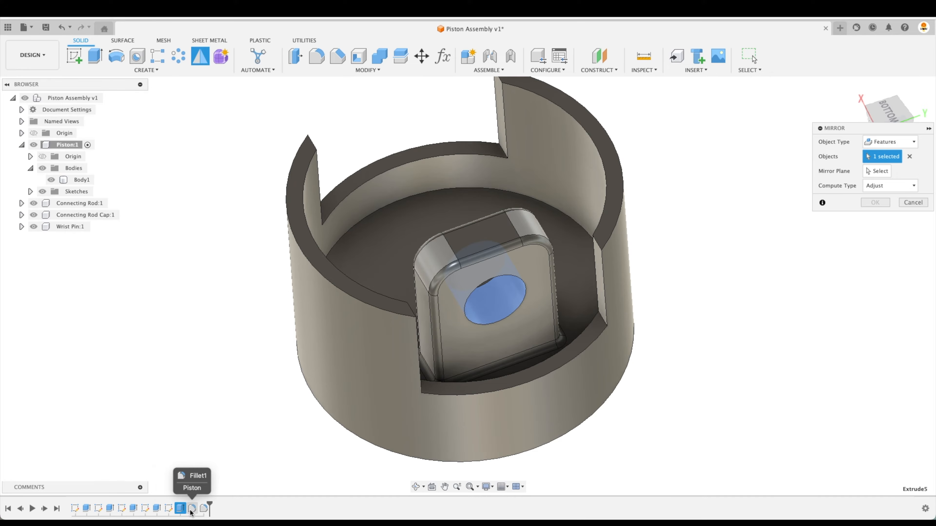
pyautogui.click(192, 508)
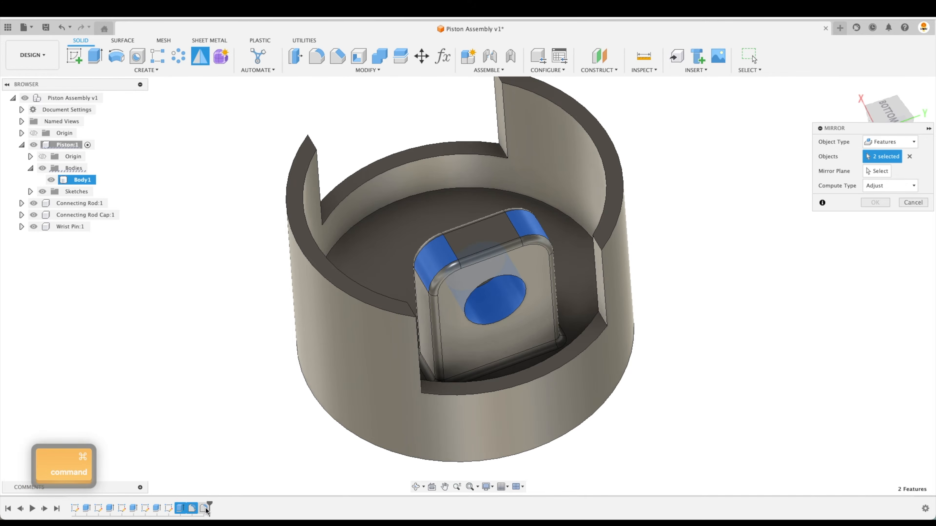
pyautogui.click(204, 509)
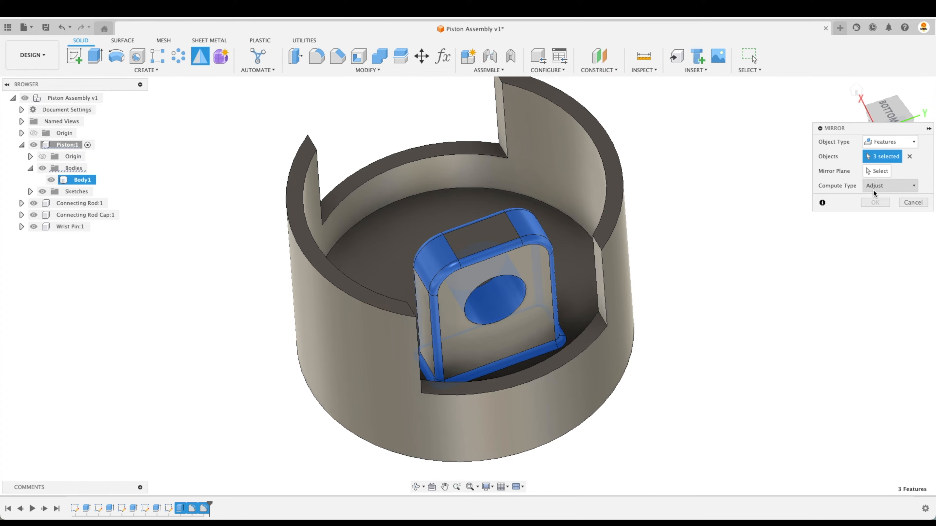
# Try to mirror the selected features across the origin plane through the piston's center, and check the error details.
pyautogui.click(878, 174)
pyautogui.keyDown('shift'); pyautogui.moveTo(851, 243); pyautogui.dragTo(280, 484, button='middle'); pyautogui.keyUp('shift')
pyautogui.click(359, 392)
pyautogui.keyDown('shift'); pyautogui.moveTo(600, 364); pyautogui.dragTo(752, 286, button='middle'); pyautogui.keyUp('shift')
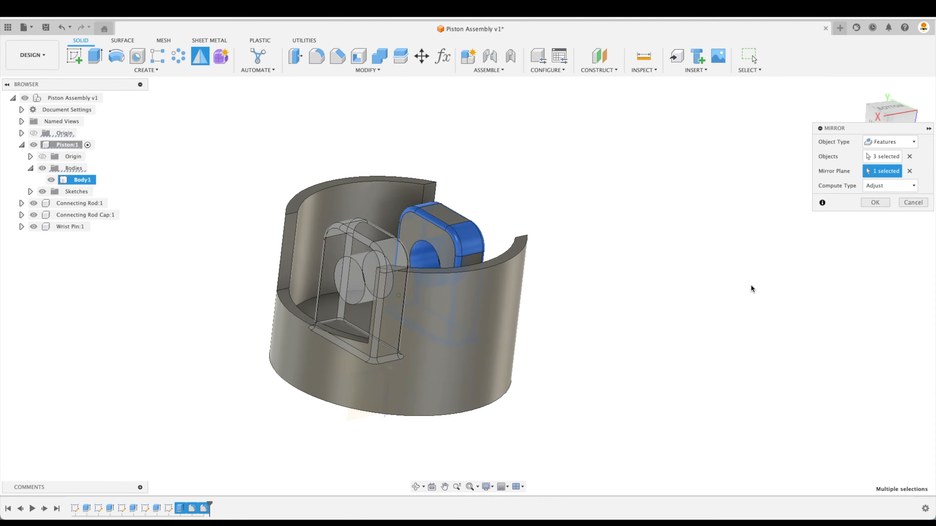
pyautogui.click(875, 202)
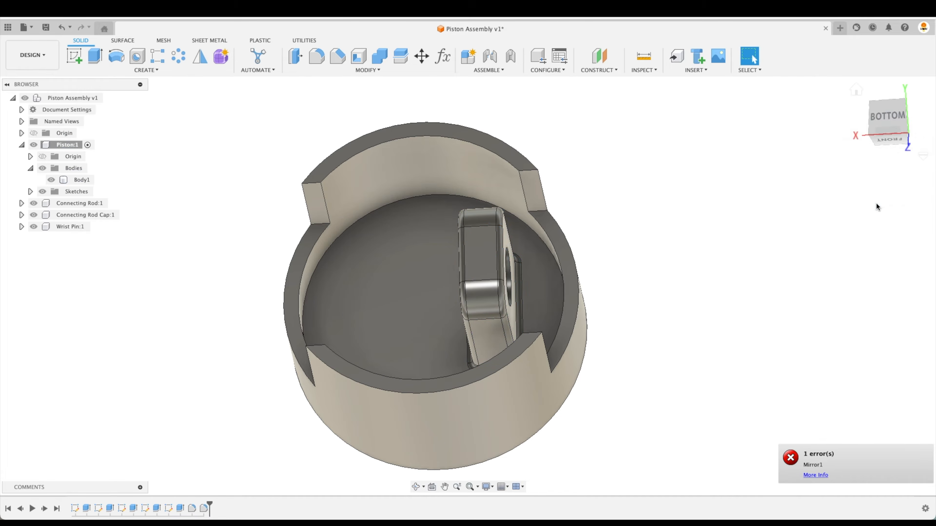
pyautogui.click(816, 476)
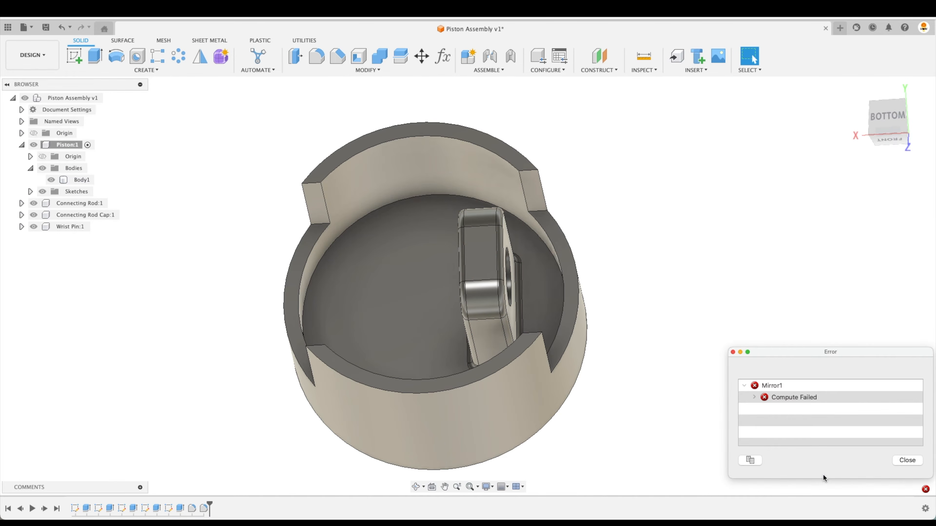
pyautogui.click(908, 460)
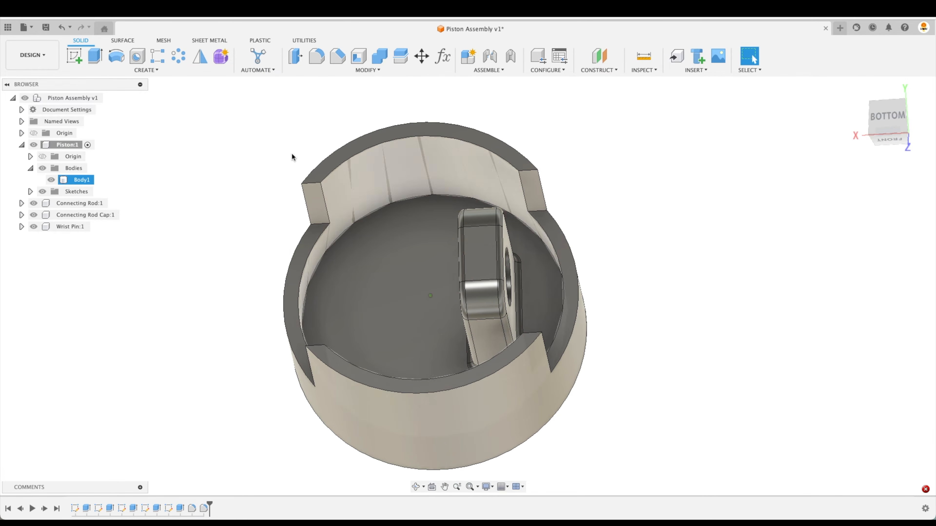
# Set up a new Features mirror of the hole cut and both fillets with the compute type Optimized.
pyautogui.click(199, 57)
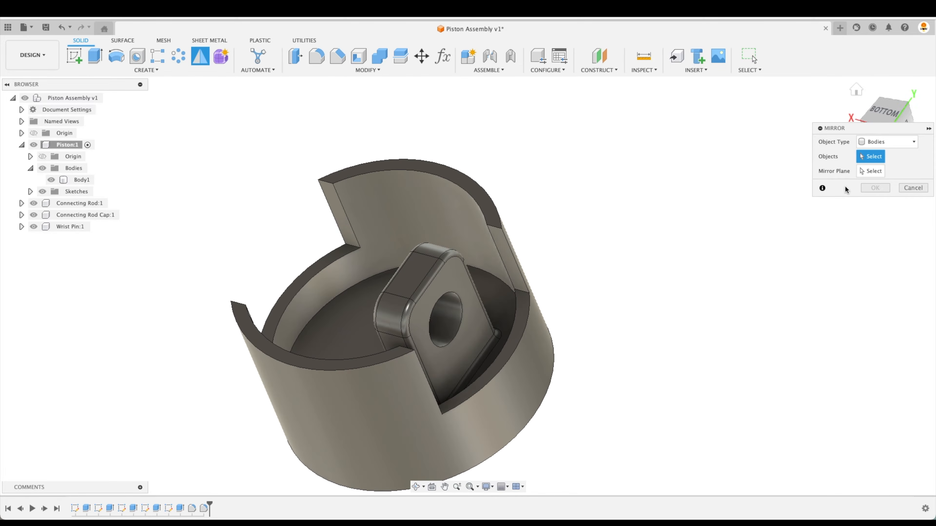
pyautogui.click(886, 142)
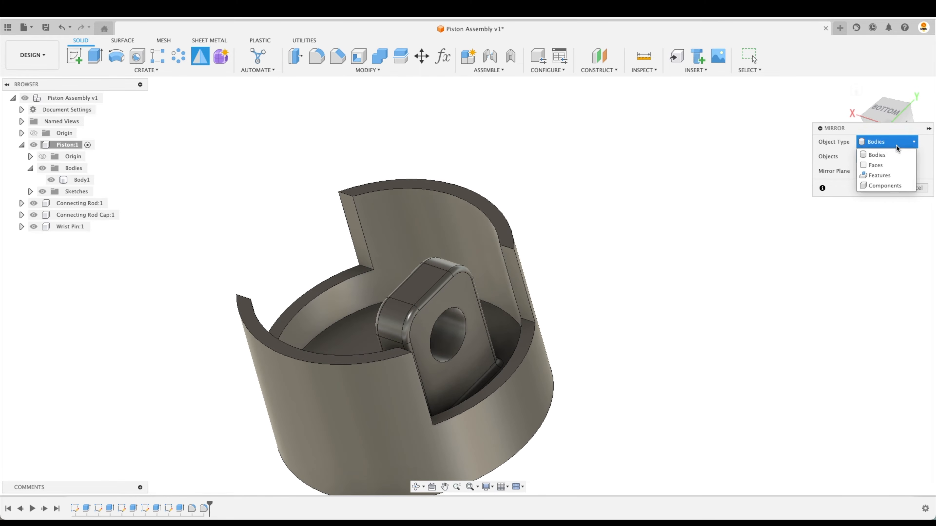
pyautogui.click(826, 173)
pyautogui.click(180, 508)
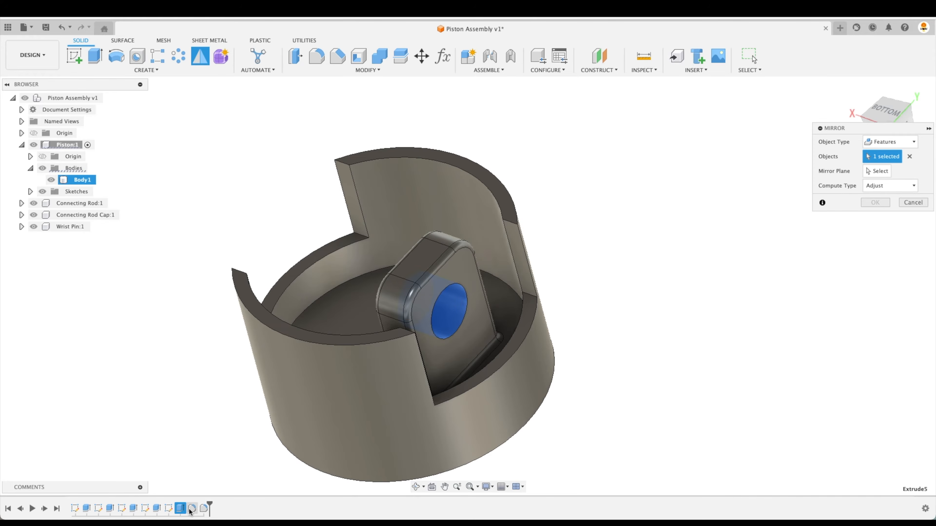
pyautogui.click(192, 509)
pyautogui.click(204, 509)
pyautogui.click(899, 186)
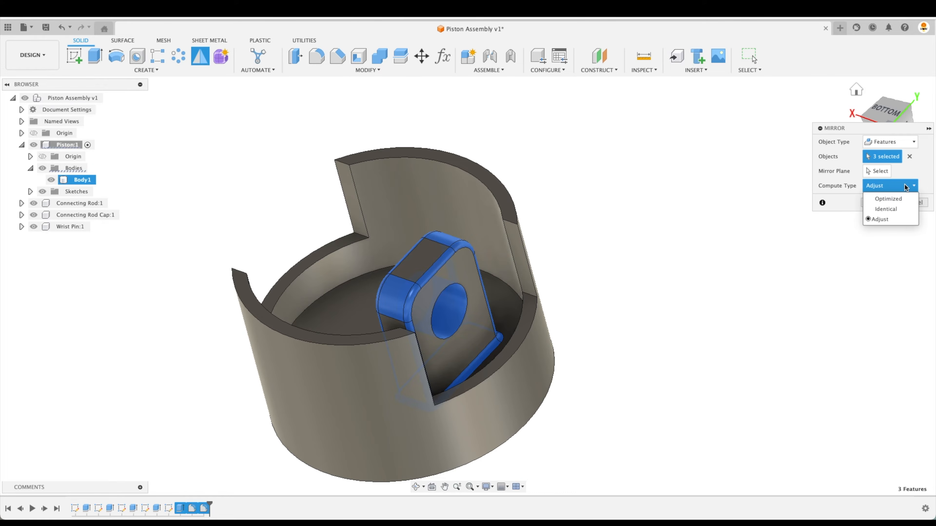
pyautogui.click(900, 201)
# Try the Optimized mirror across the piston's central origin plane.
pyautogui.keyDown('shift'); pyautogui.moveTo(796, 266); pyautogui.dragTo(437, 410, button='middle'); pyautogui.keyUp('shift')
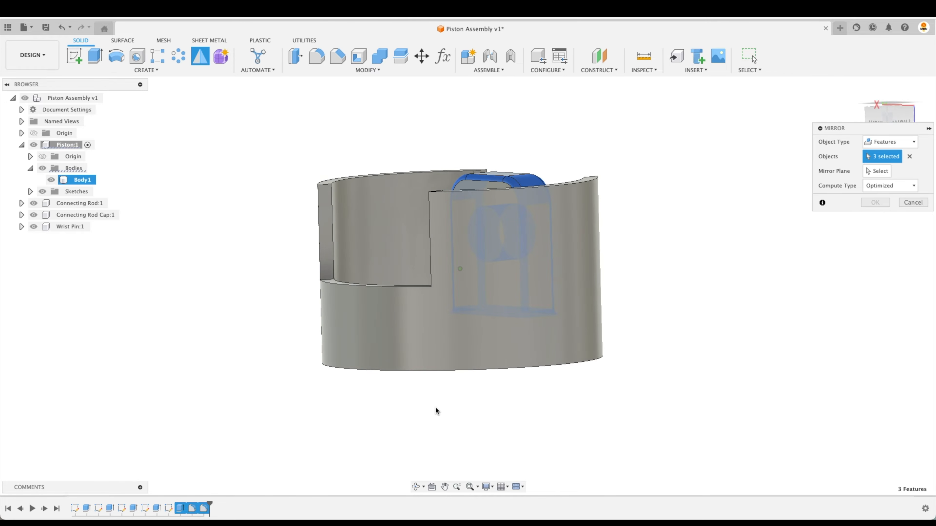
pyautogui.click(875, 167)
pyautogui.keyDown('shift'); pyautogui.moveTo(500, 472); pyautogui.dragTo(775, 294, button='middle'); pyautogui.keyUp('shift')
pyautogui.click(441, 415)
pyautogui.click(871, 204)
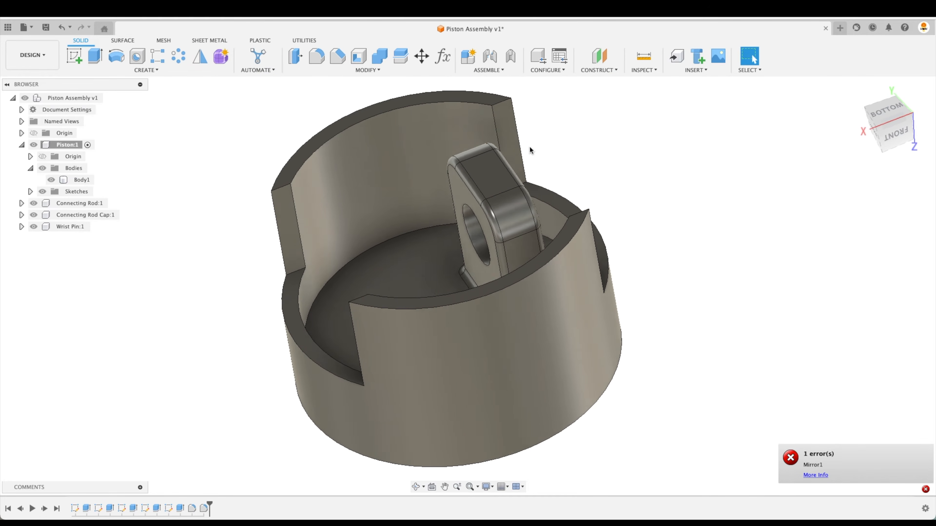
# Set up a Features mirror of the wrist pin hole cut and both fillets with the compute type Identical.
pyautogui.click(201, 58)
pyautogui.click(886, 141)
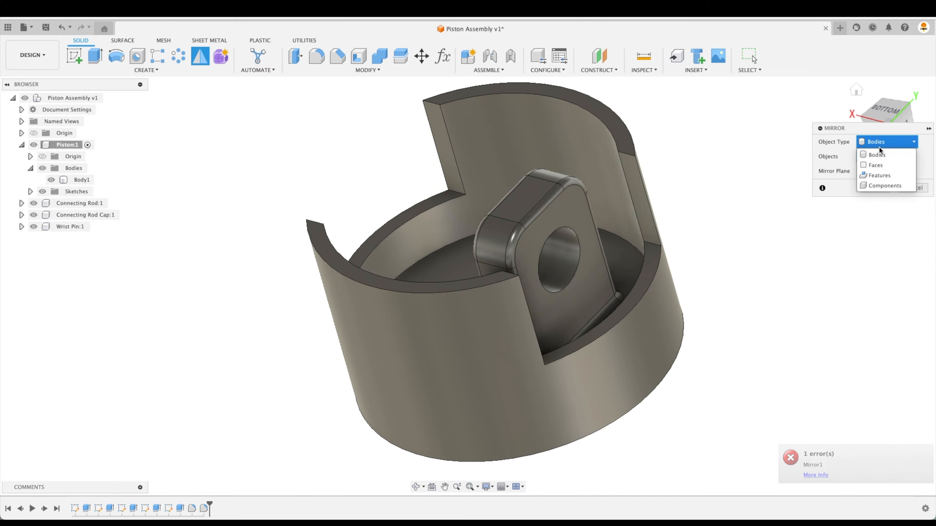
pyautogui.click(883, 175)
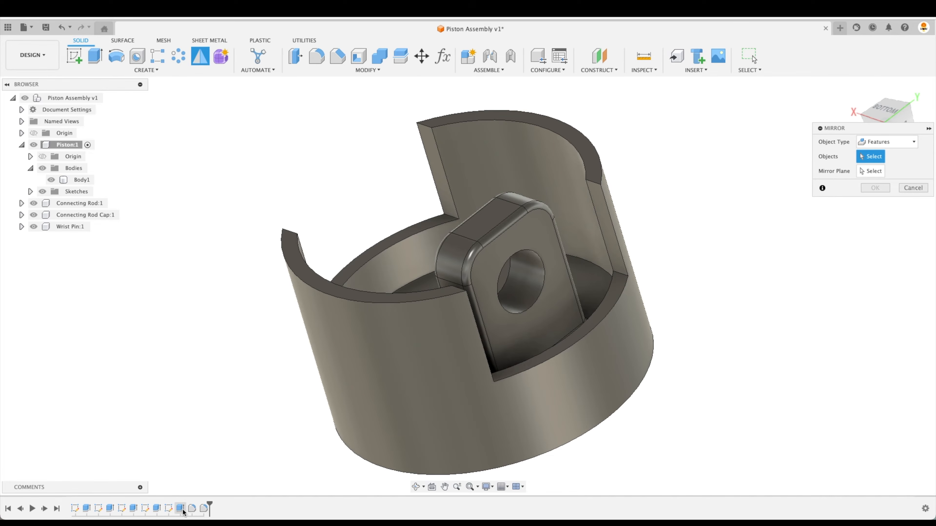
pyautogui.click(180, 508)
pyautogui.keyDown('shift'); pyautogui.click(204, 509); pyautogui.keyUp('shift')
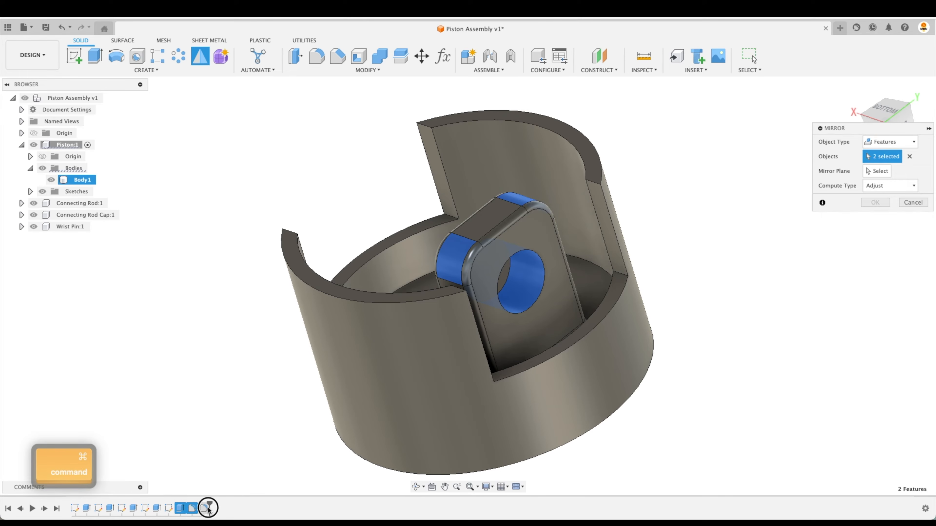
pyautogui.click(864, 184)
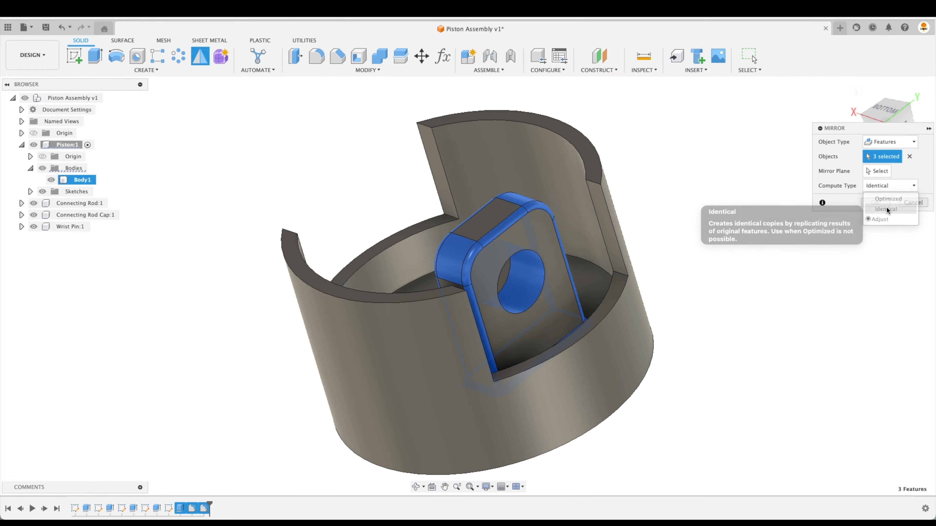
pyautogui.click(877, 211)
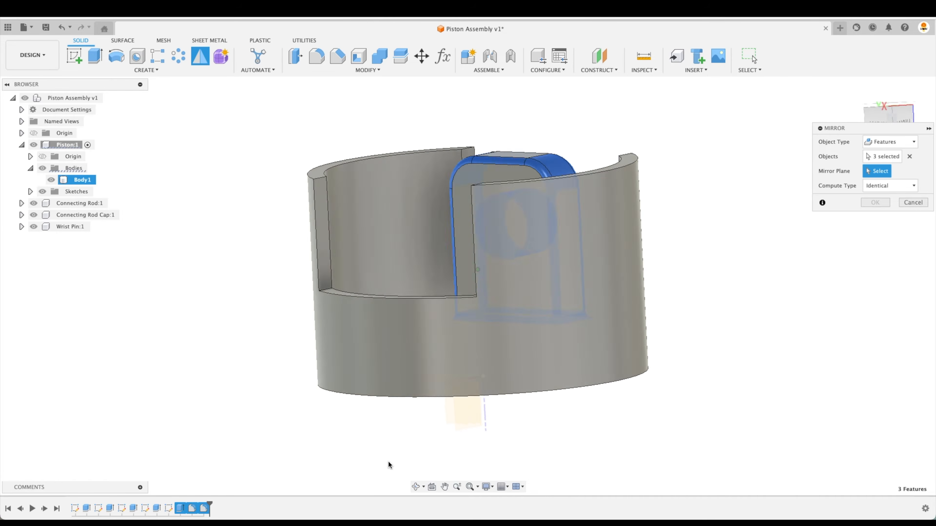
# Try the Identical mirror across the piston's central origin plane and check the error details.
pyautogui.click(489, 413)
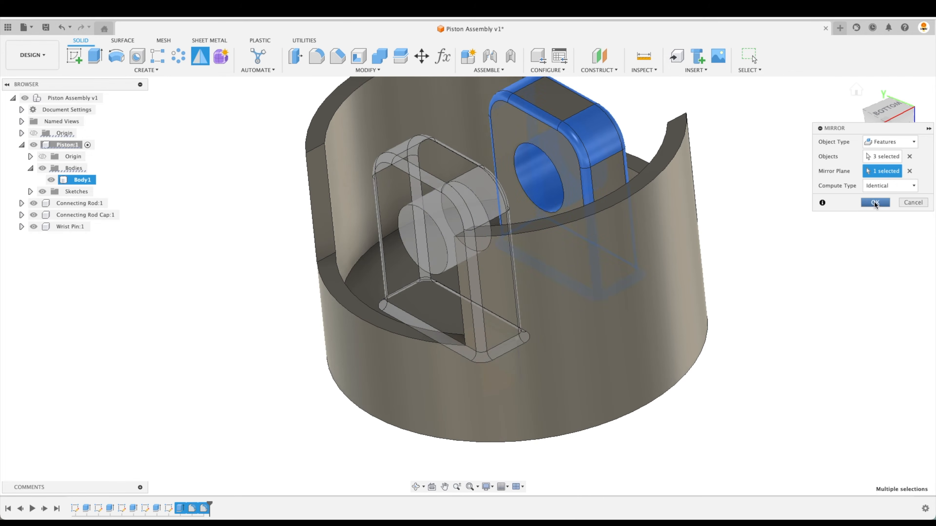
pyautogui.click(876, 202)
pyautogui.click(816, 475)
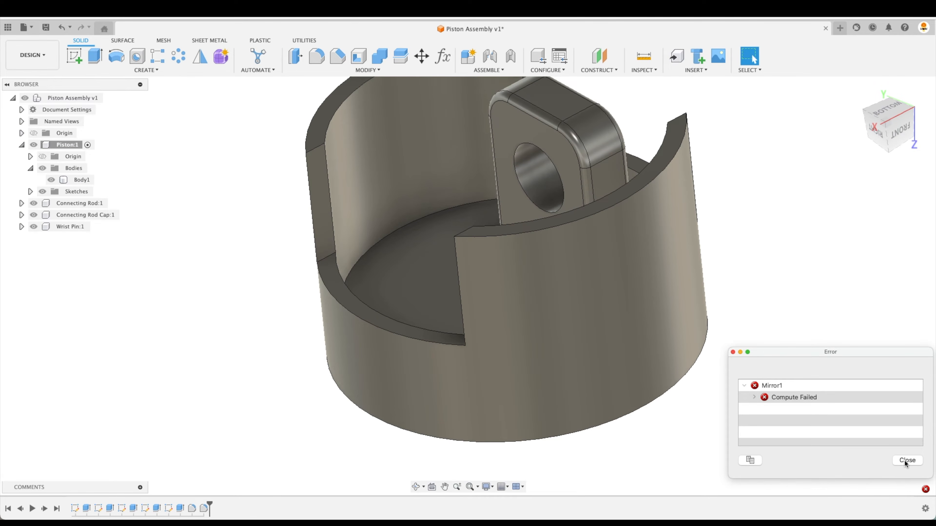
pyautogui.click(905, 459)
# Roll the timeline back to just before the block's two fillets.
pyautogui.keyDown('shift'); pyautogui.scroll(5, 832, 361); pyautogui.keyUp('shift')
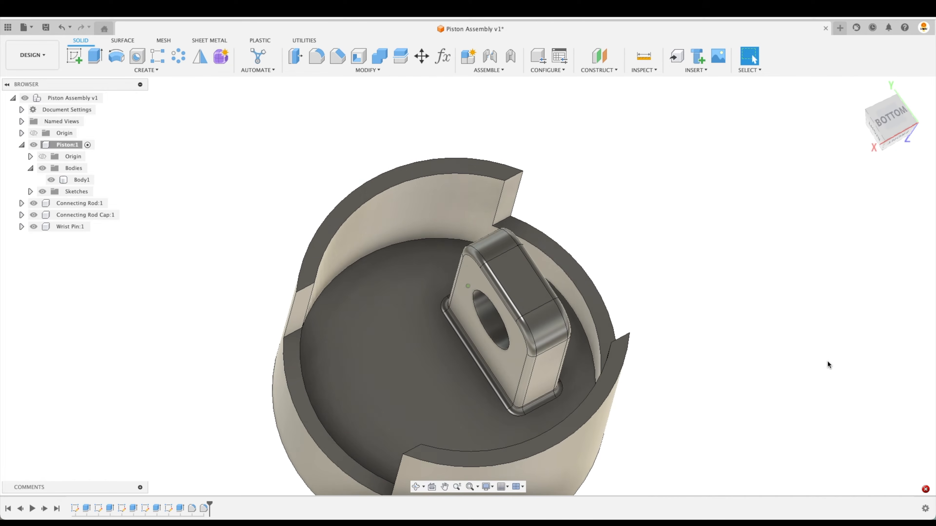
pyautogui.keyDown('shift'); pyautogui.hscroll(5, 818, 369); pyautogui.keyUp('shift')
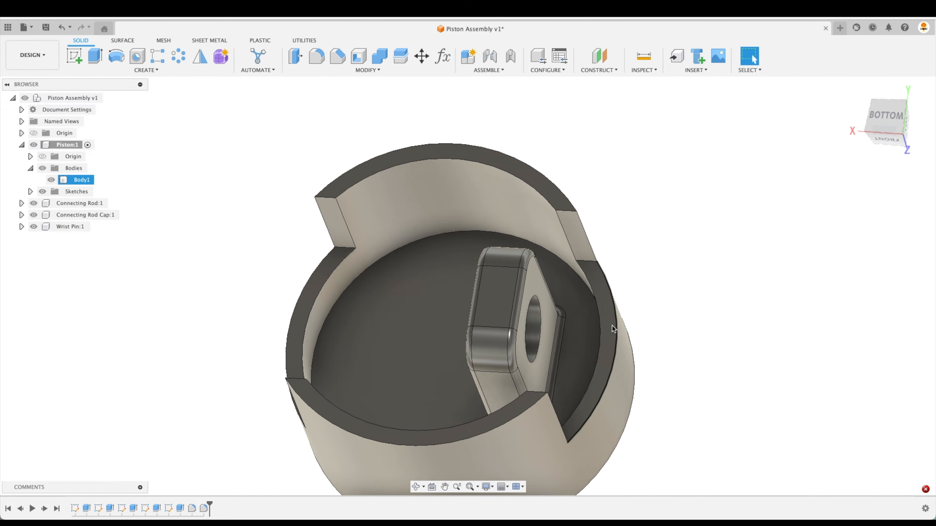
pyautogui.keyDown('shift'); pyautogui.hscroll(2, 689, 368); pyautogui.keyUp('shift')
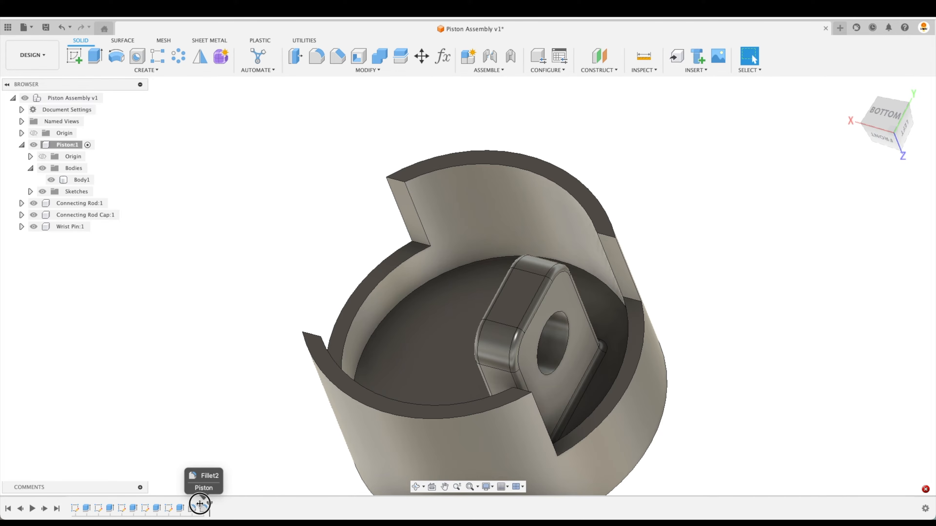
pyautogui.moveTo(199, 504); pyautogui.dragTo(186, 504)
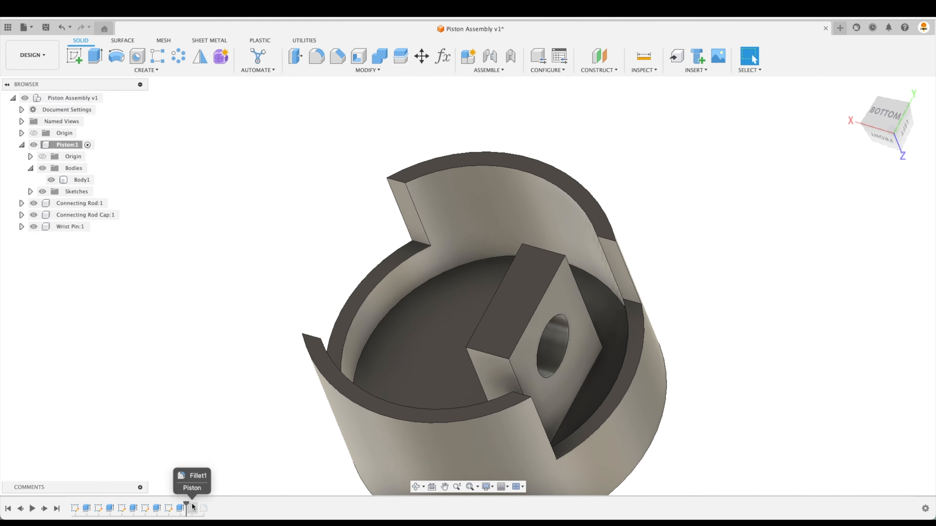
# Mirror the unfilleted wrist pin block's extrusion as a feature across the piston's central origin plane.
pyautogui.click(200, 56)
pyautogui.click(888, 141)
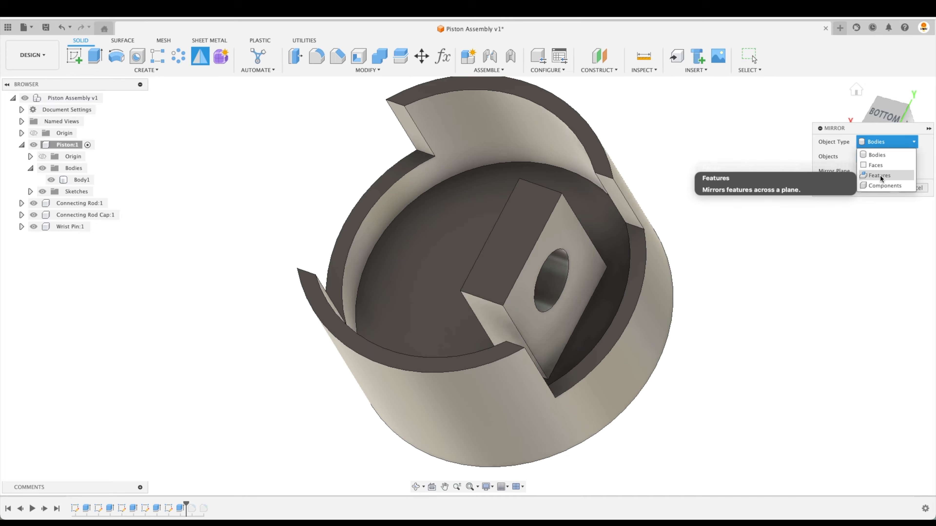
pyautogui.click(875, 173)
pyautogui.click(568, 236)
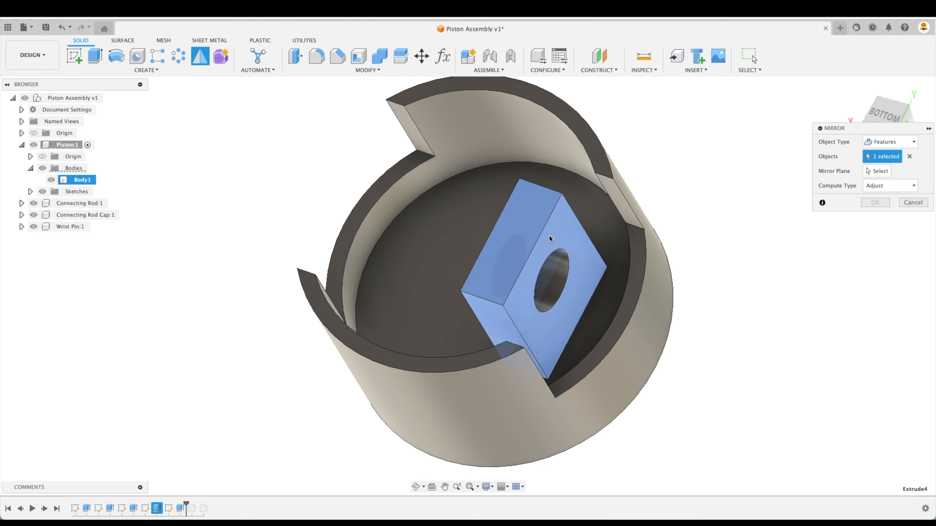
pyautogui.click(872, 173)
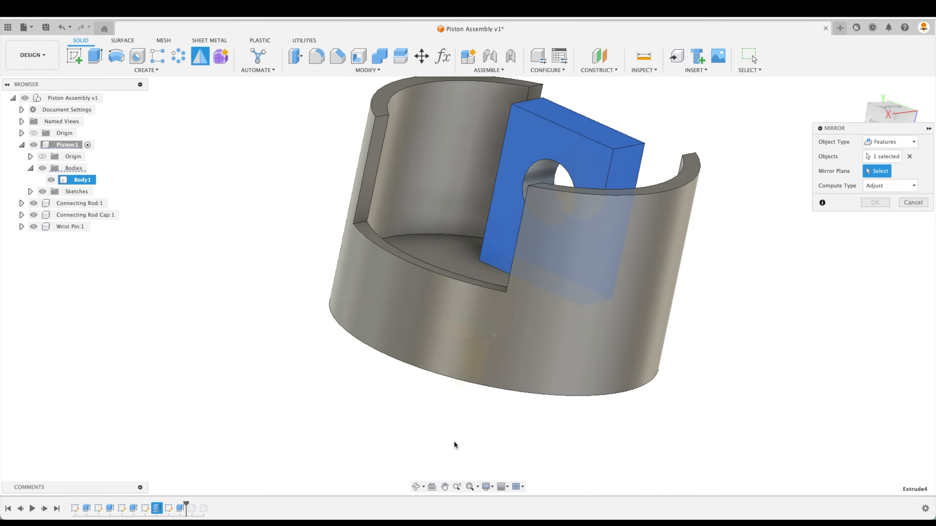
pyautogui.click(515, 383)
pyautogui.click(880, 203)
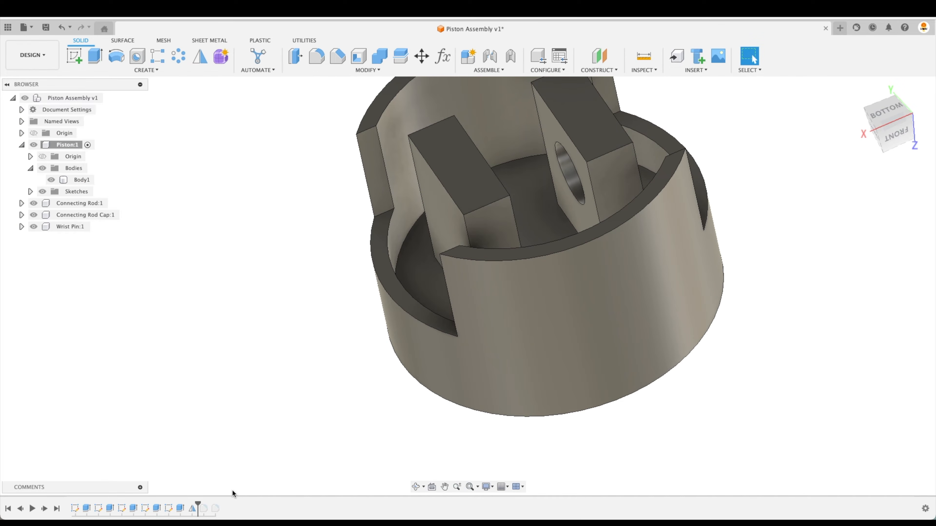
# Undo the block mirror and identify the block's extrusion in the timeline.
pyautogui.click(180, 508)
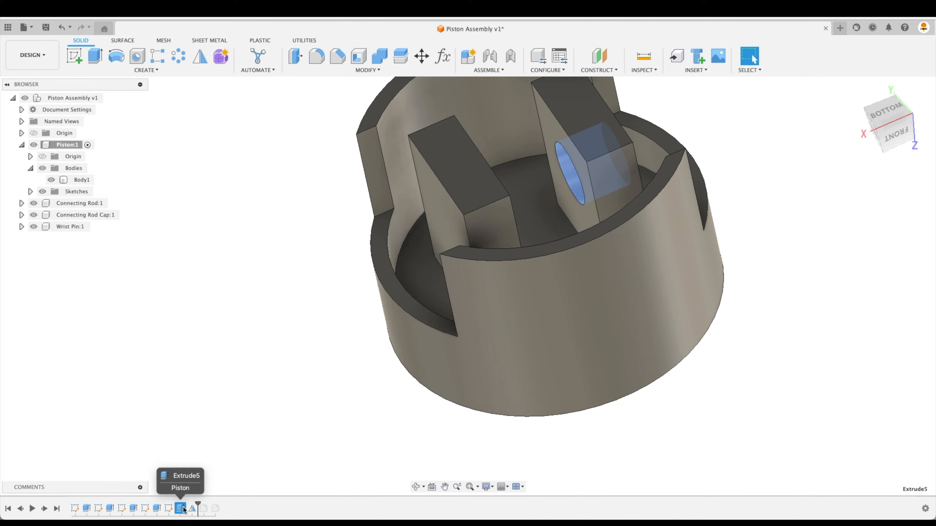
pyautogui.press('super+z')
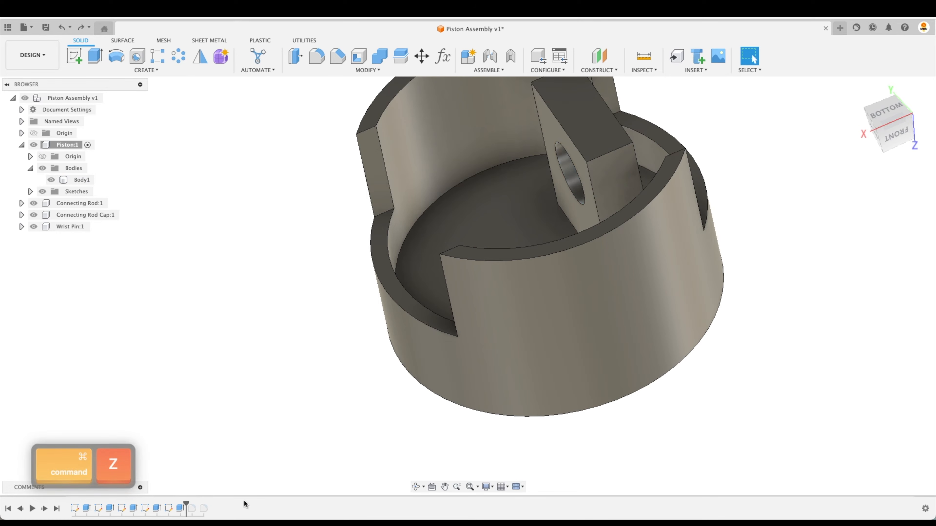
pyautogui.click(158, 509)
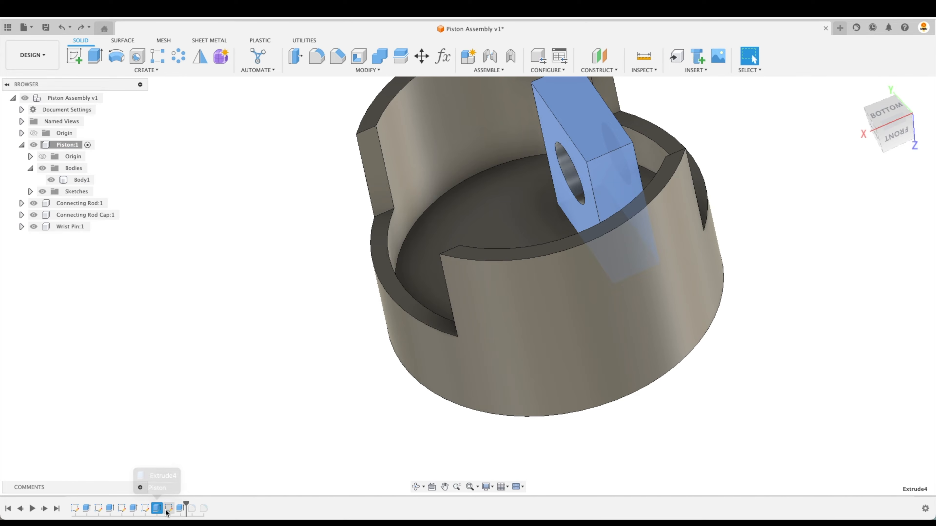
pyautogui.click(215, 211)
pyautogui.click(206, 61)
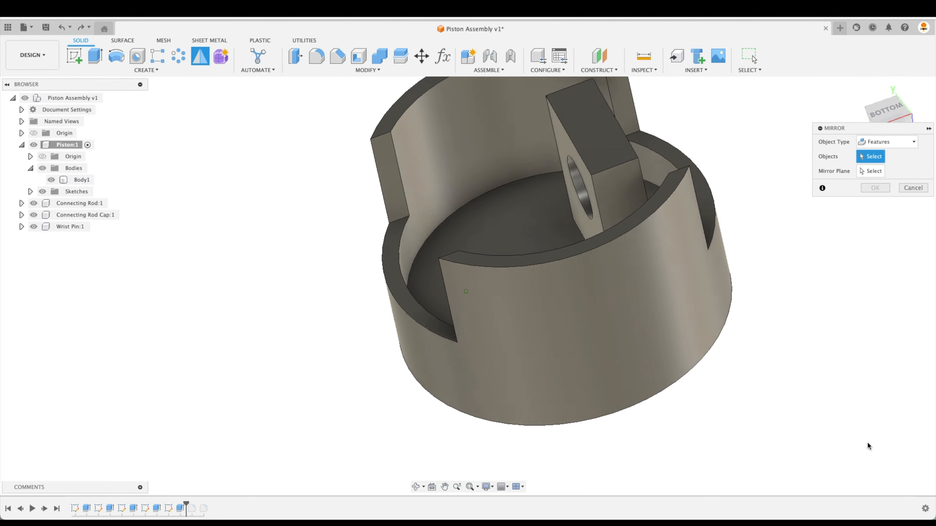
pyautogui.click(156, 509)
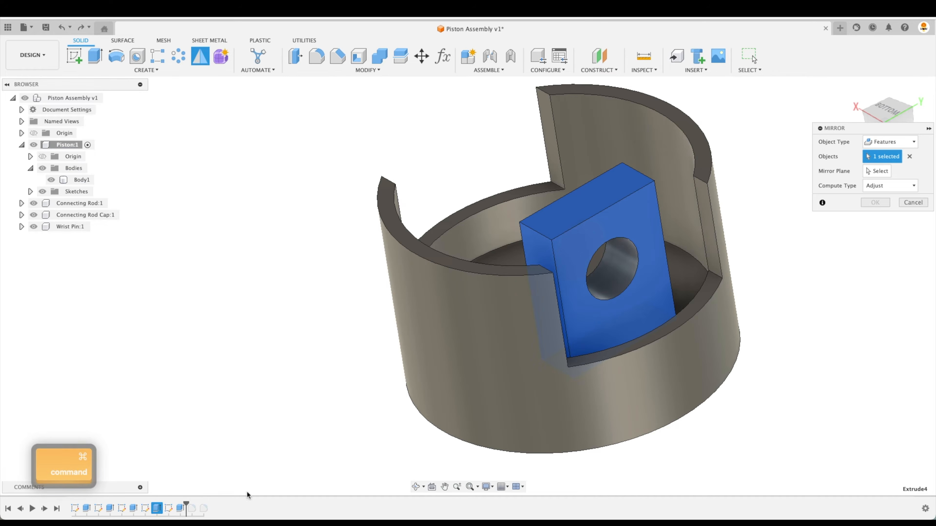
pyautogui.press('Escape')
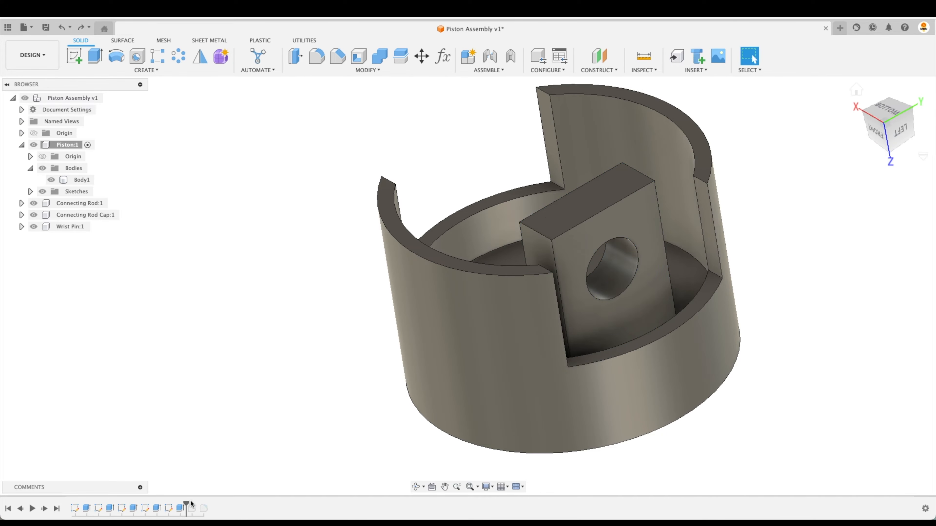
# Roll the timeline forward past both fillets and select the block extrusion, hole cut and two fillets for a Features mirror.
pyautogui.moveTo(186, 503); pyautogui.dragTo(209, 503)
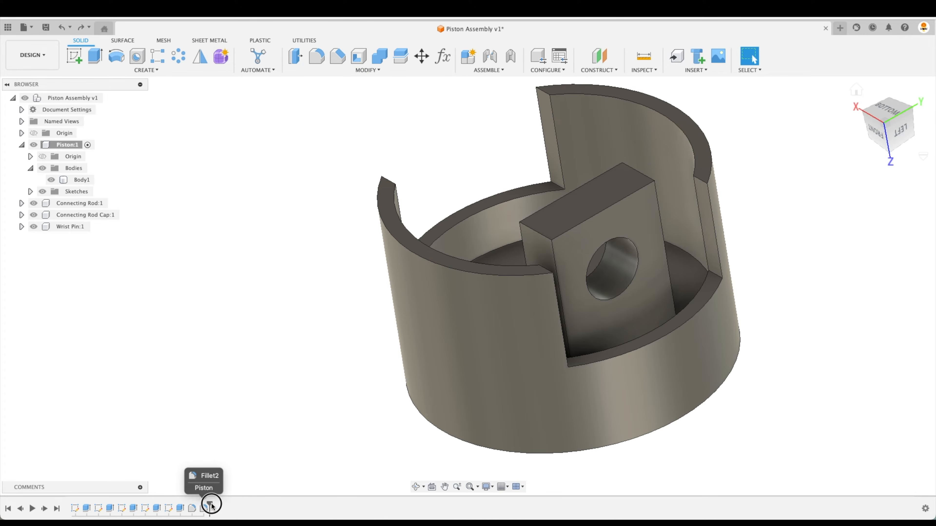
pyautogui.click(204, 55)
pyautogui.click(182, 509)
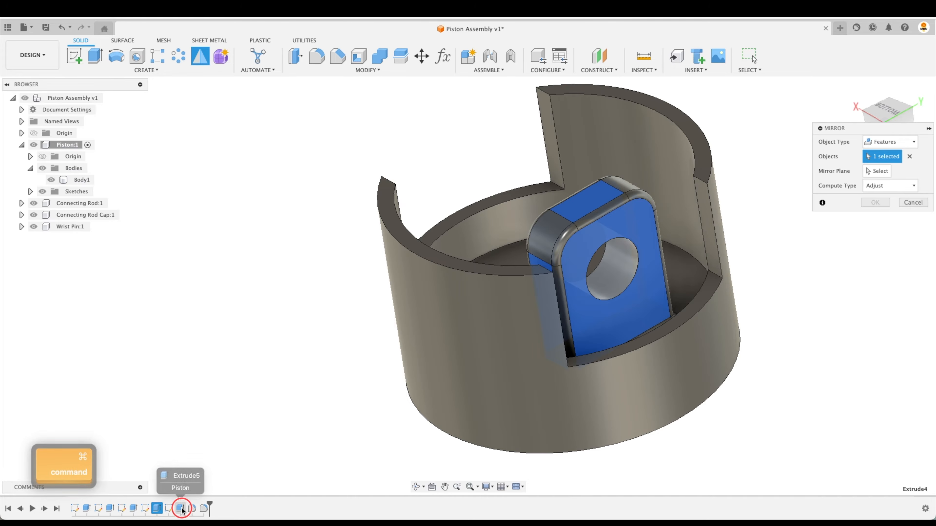
pyautogui.keyDown('super'); pyautogui.click(192, 509); pyautogui.keyUp('super')
pyautogui.keyDown('super'); pyautogui.click(204, 509); pyautogui.keyUp('super')
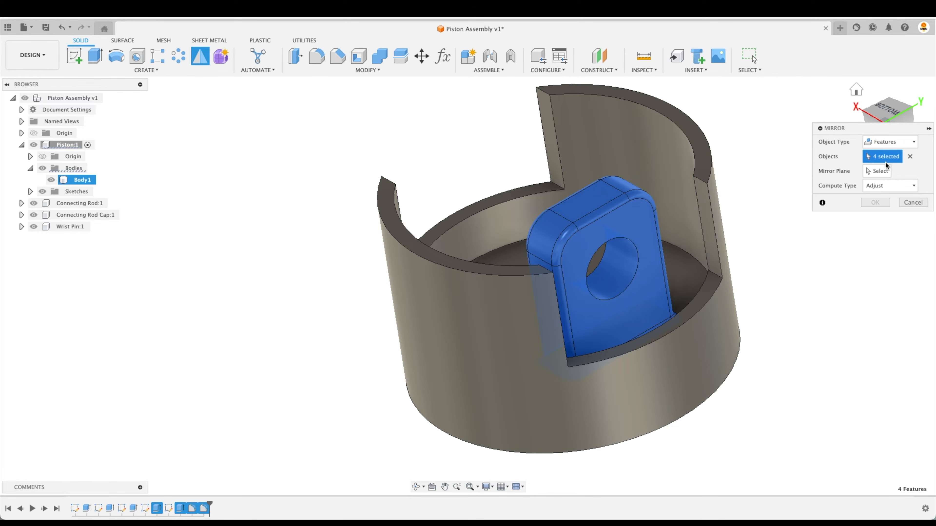
# Mirror the four selected features across the piston's central origin plane with the compute type Adjust.
pyautogui.click(879, 171)
pyautogui.keyDown('shift'); pyautogui.moveTo(875, 195); pyautogui.dragTo(485, 449, button='middle'); pyautogui.keyUp('shift')
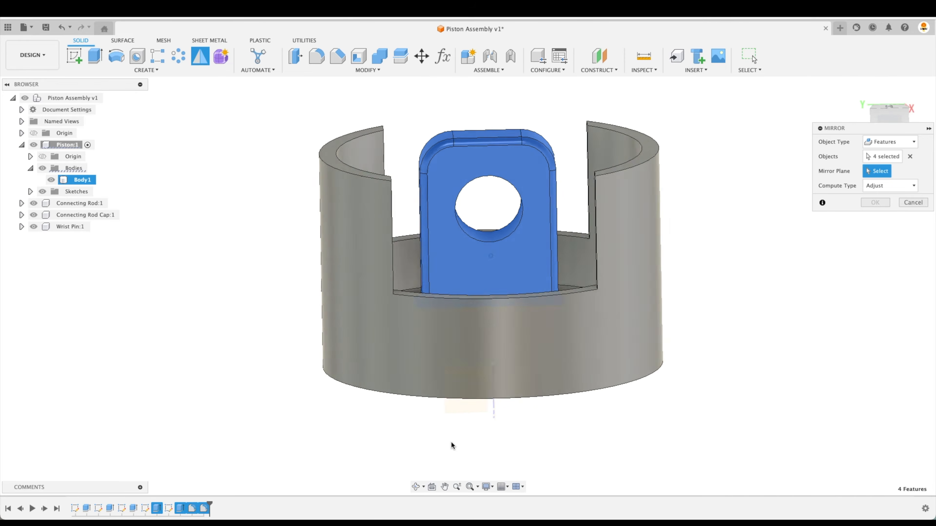
pyautogui.click(464, 405)
pyautogui.click(875, 203)
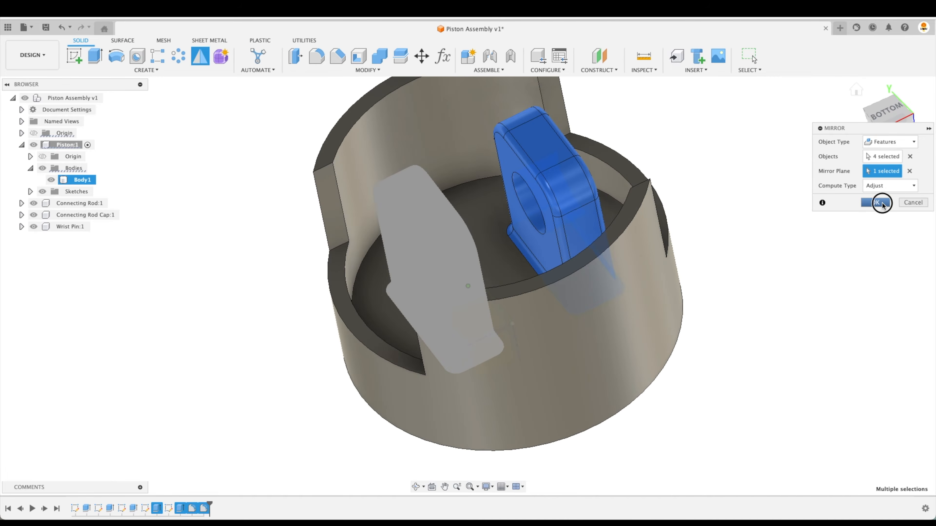
pyautogui.keyDown('shift'); pyautogui.scroll(5, 862, 248); pyautogui.keyUp('shift')
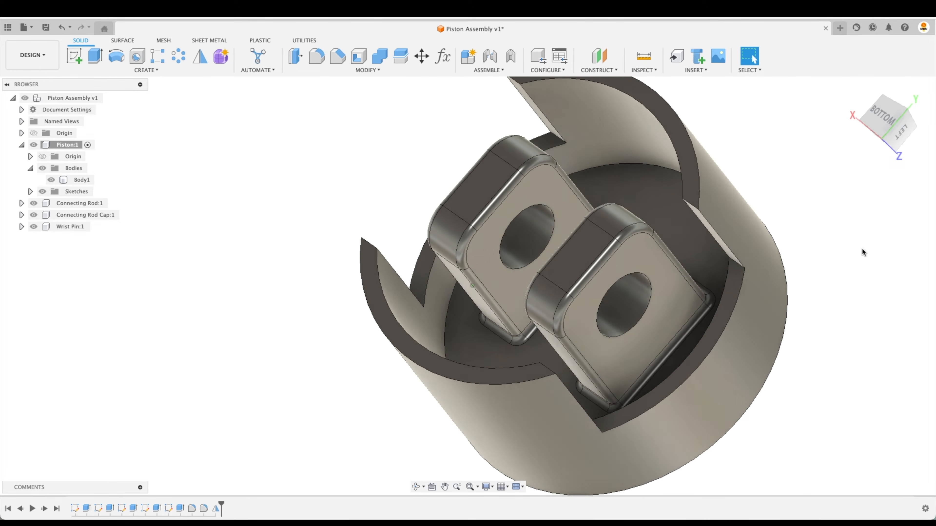
pyautogui.keyDown('shift'); pyautogui.hscroll(3, 862, 249); pyautogui.keyUp('shift')
pyautogui.keyDown('shift'); pyautogui.moveTo(862, 248); pyautogui.dragTo(730, 382, button='middle'); pyautogui.keyUp('shift')
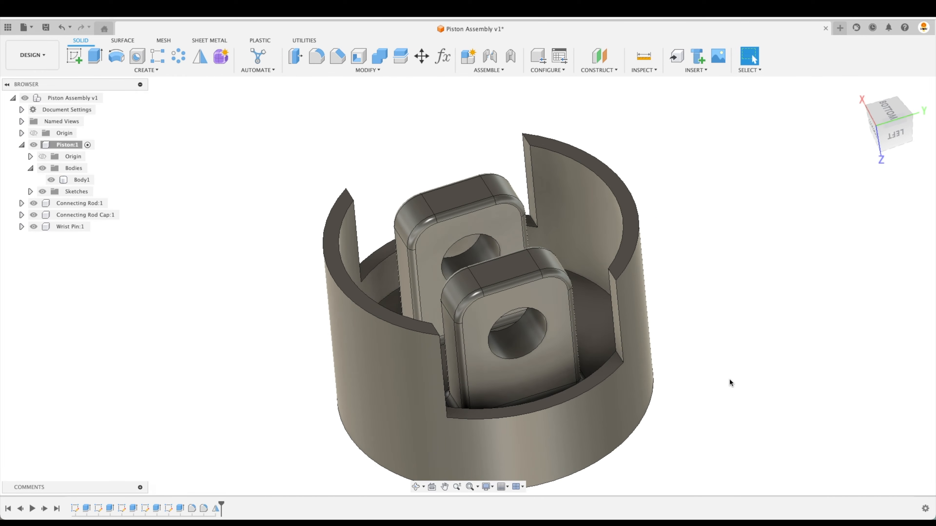
# Start a fillet on the four lower corner edges of the piston's side cutouts with a 1 in radius.
pyautogui.click(300, 228)
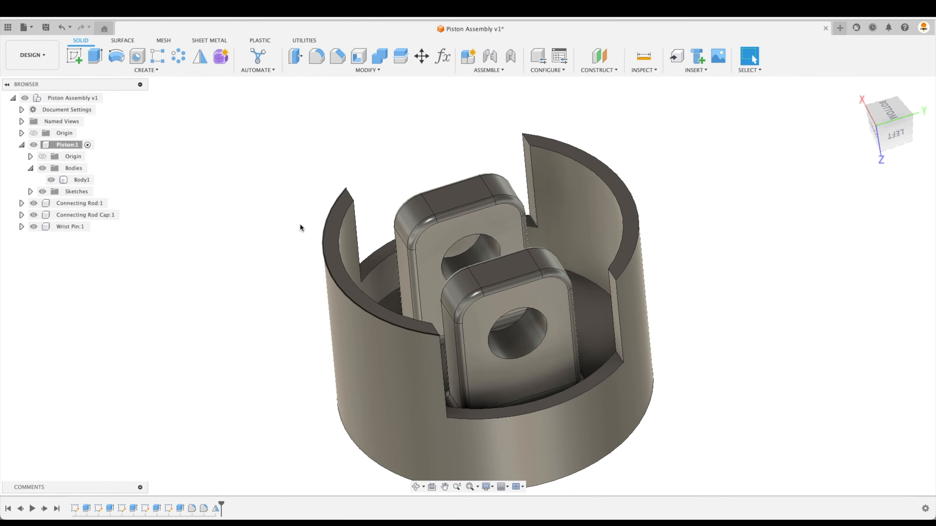
pyautogui.click(318, 59)
pyautogui.keyDown('shift'); pyautogui.moveTo(678, 350); pyautogui.dragTo(626, 366, button='middle'); pyautogui.keyUp('shift')
pyautogui.click(608, 354)
pyautogui.keyDown('shift'); pyautogui.moveTo(511, 398); pyautogui.dragTo(421, 387, button='middle'); pyautogui.keyUp('shift')
pyautogui.click(420, 386)
pyautogui.keyDown('shift'); pyautogui.moveTo(462, 187); pyautogui.dragTo(559, 125, button='middle'); pyautogui.keyUp('shift')
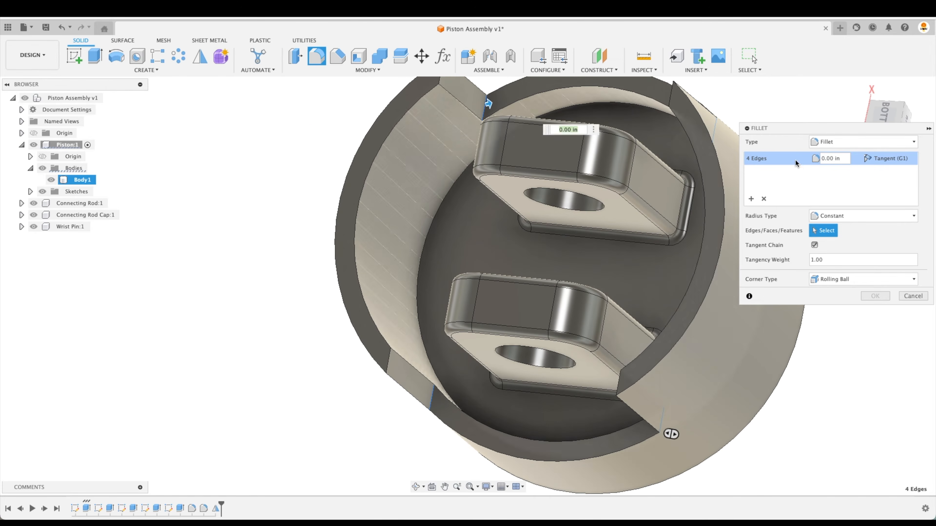
pyautogui.click(832, 159)
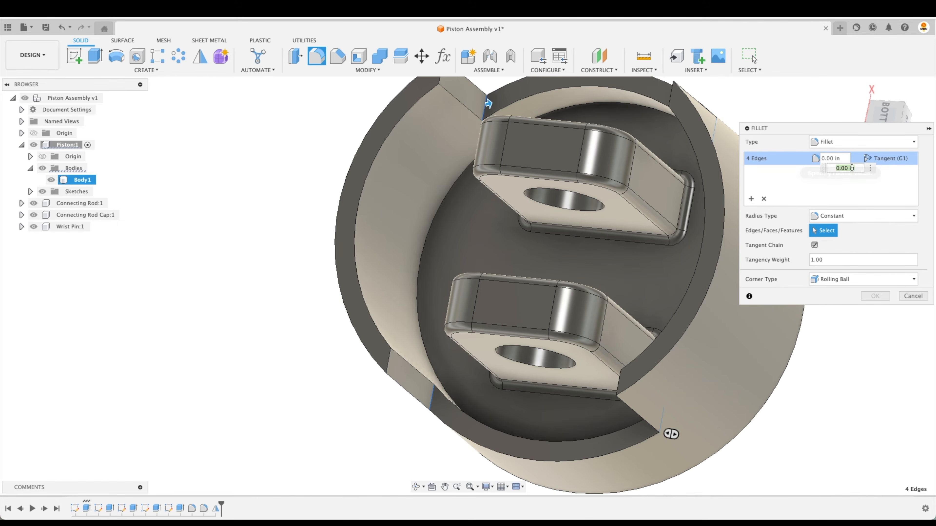
pyautogui.write('1')
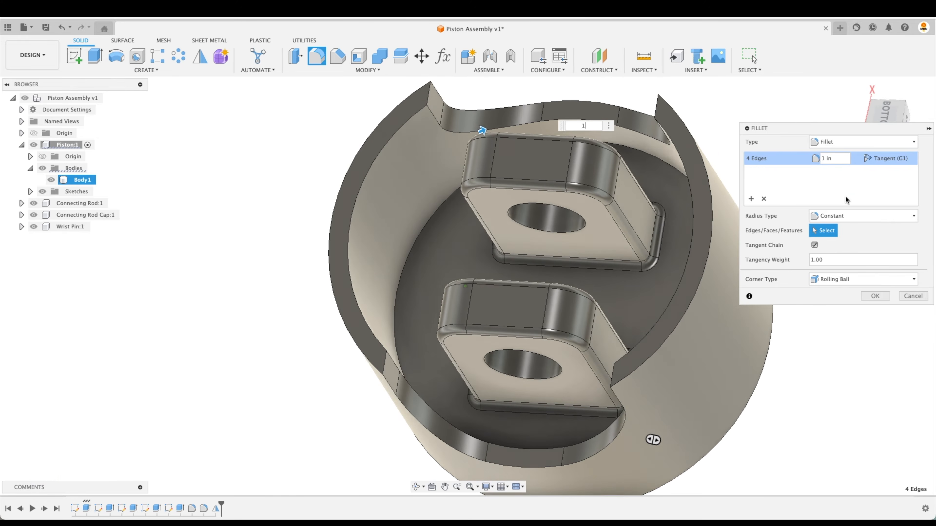
# Add a second fillet set on the four upper corner edges of the side cutouts with a 0.375 in radius.
pyautogui.click(752, 201)
pyautogui.keyDown('shift'); pyautogui.moveTo(712, 173); pyautogui.dragTo(748, 173, button='middle'); pyautogui.keyUp('shift')
pyautogui.click(673, 289)
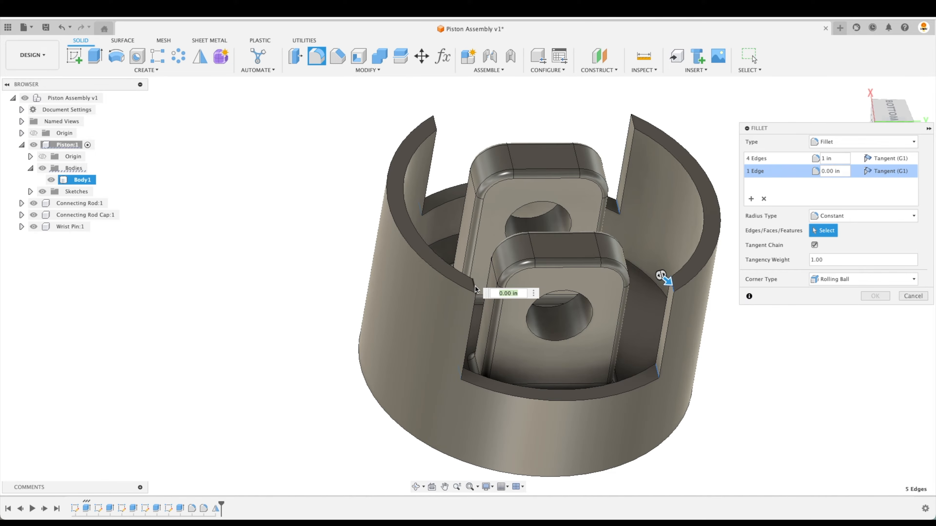
pyautogui.click(474, 287)
pyautogui.click(435, 123)
pyautogui.click(633, 121)
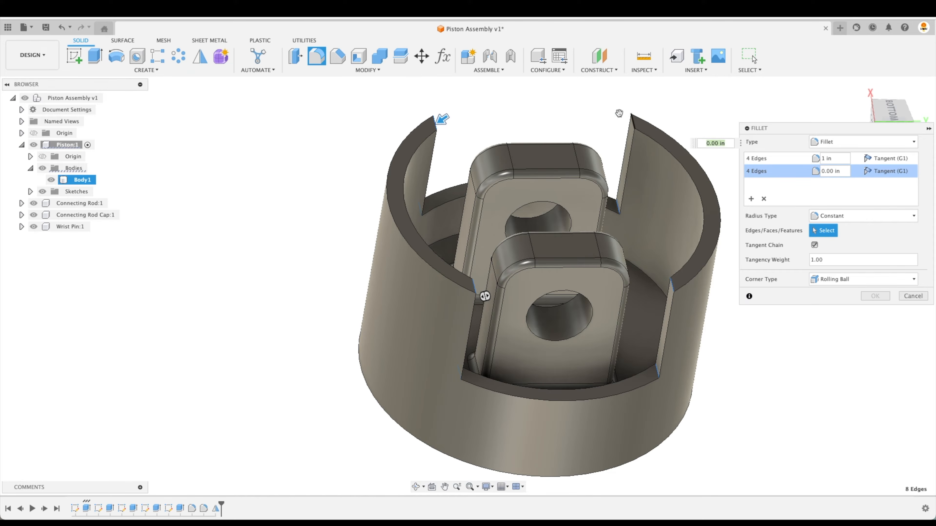
pyautogui.write('.375')
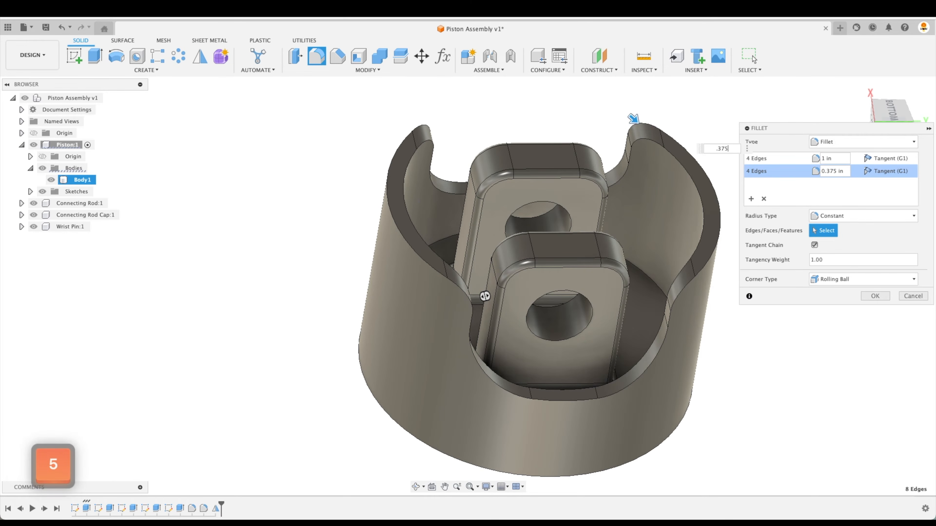
# Apply the cutout corner fillets and start a sketch on the piston's vertical front origin plane.
pyautogui.click(874, 296)
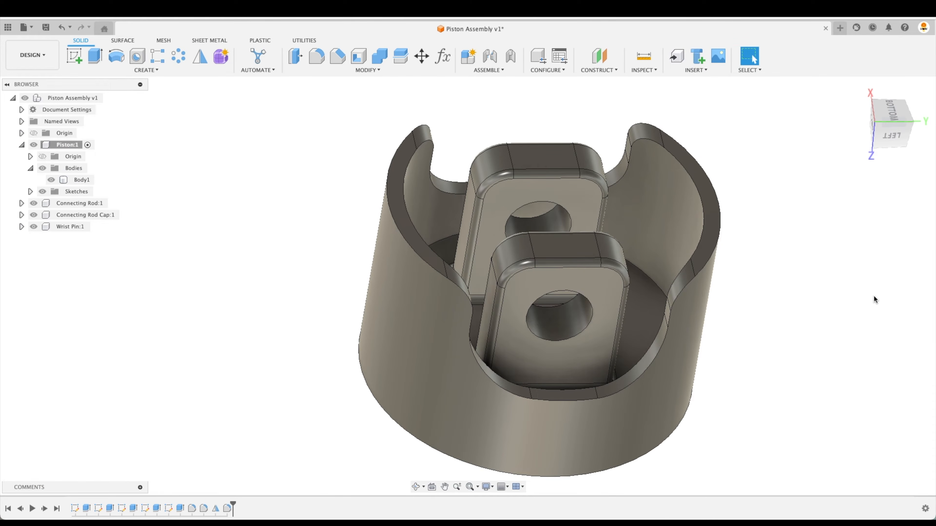
pyautogui.click(857, 90)
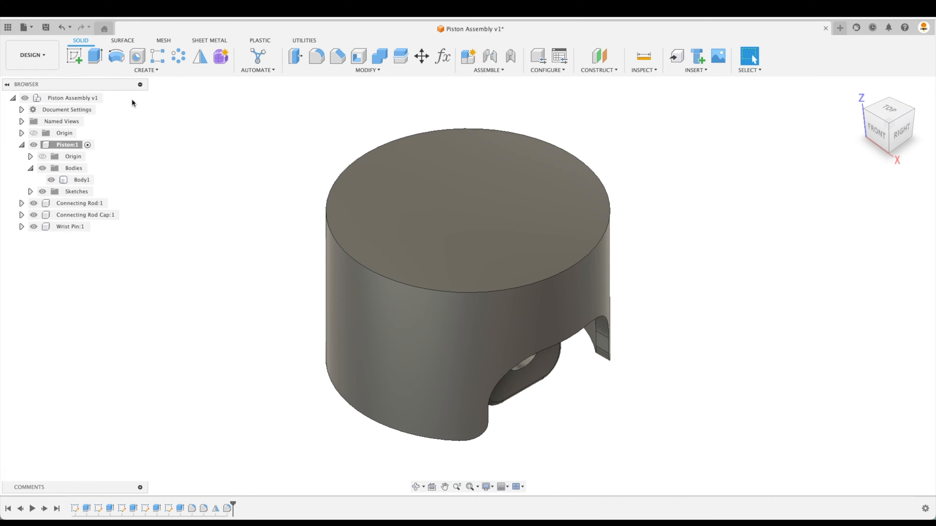
pyautogui.click(75, 57)
pyautogui.click(483, 172)
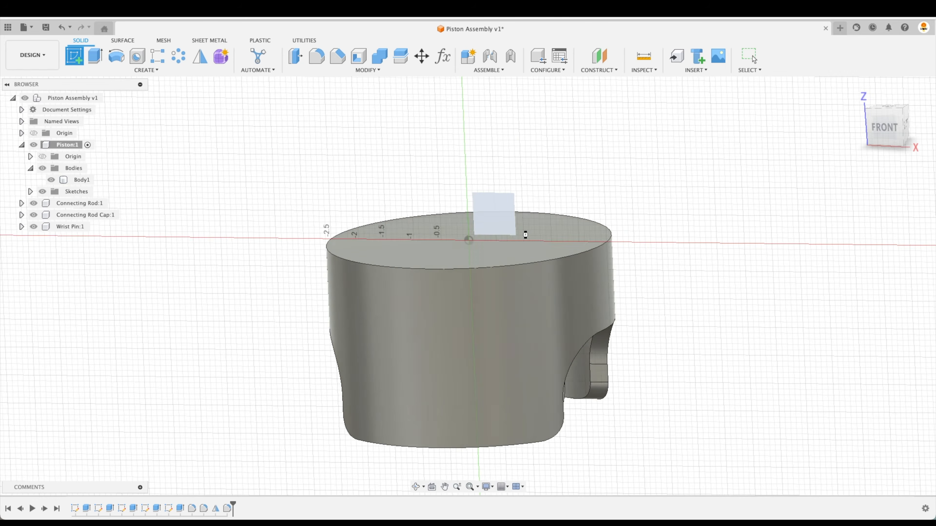
# Project the piston's top circular edge into the sketch and hide the piston body.
pyautogui.click(51, 180)
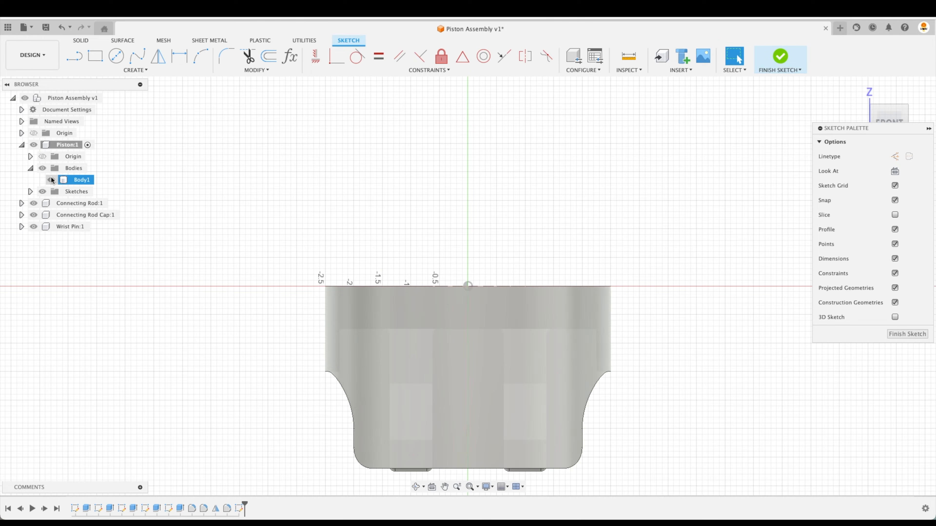
pyautogui.click(51, 180)
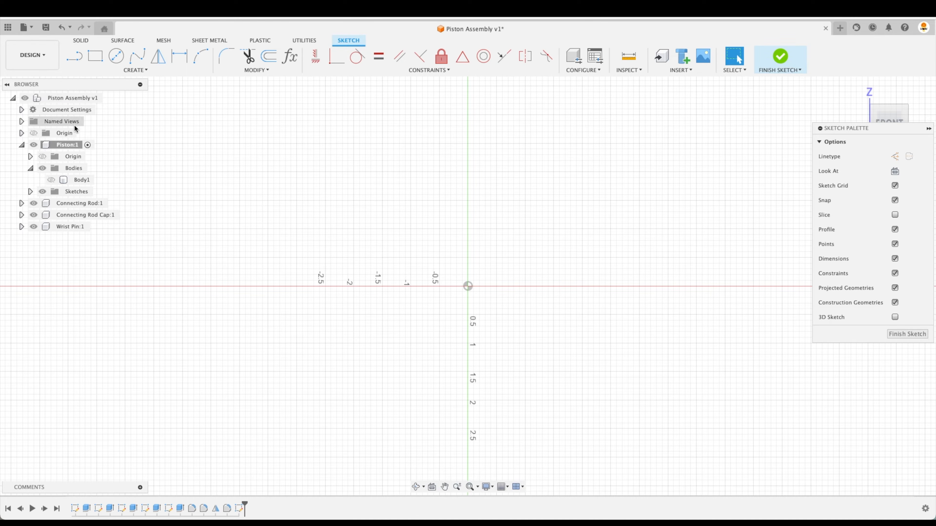
pyautogui.click(51, 180)
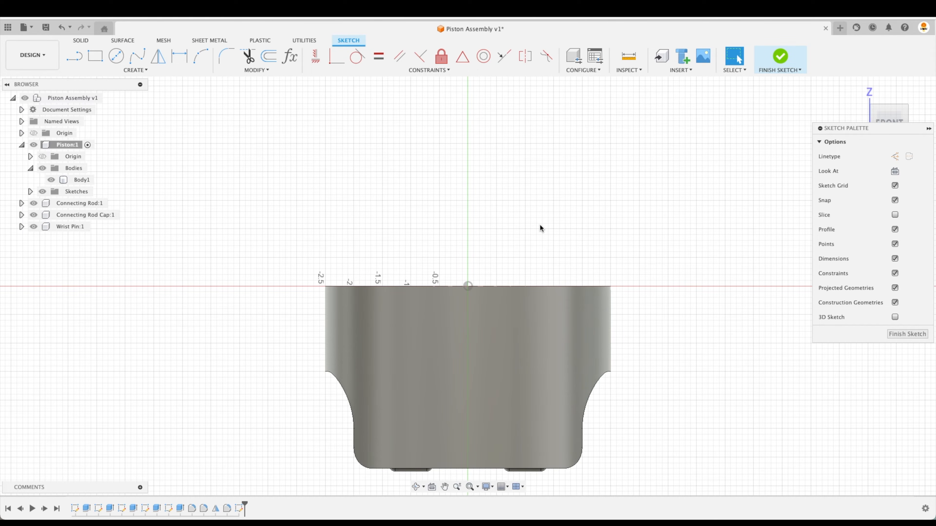
pyautogui.press('p')
pyautogui.click(580, 306)
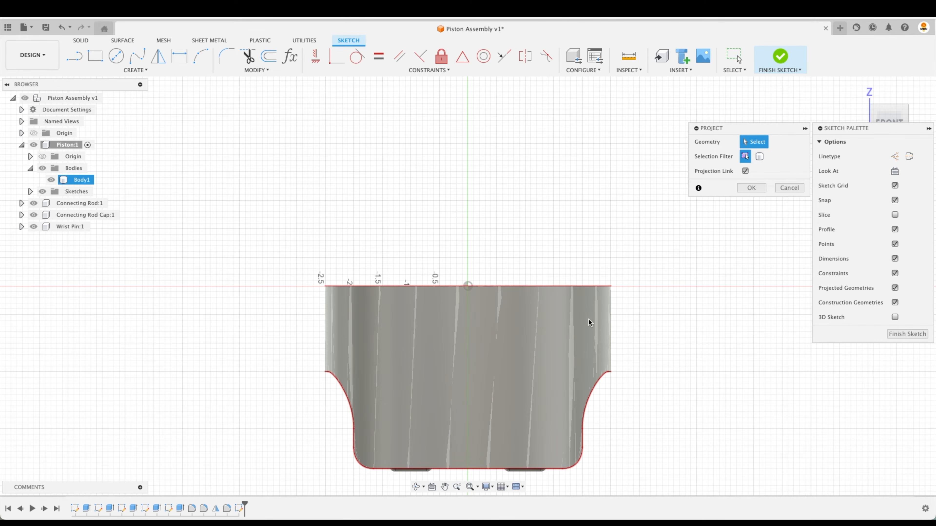
pyautogui.click(590, 286)
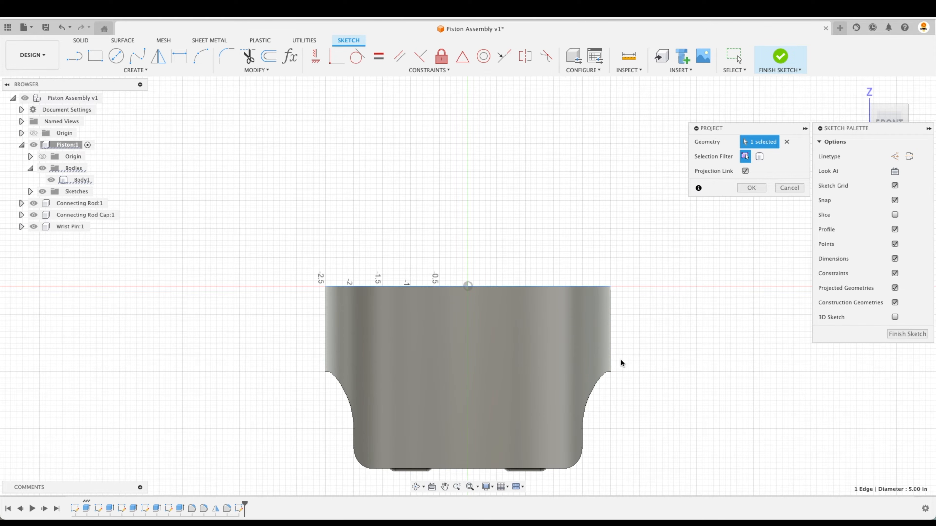
pyautogui.click(751, 187)
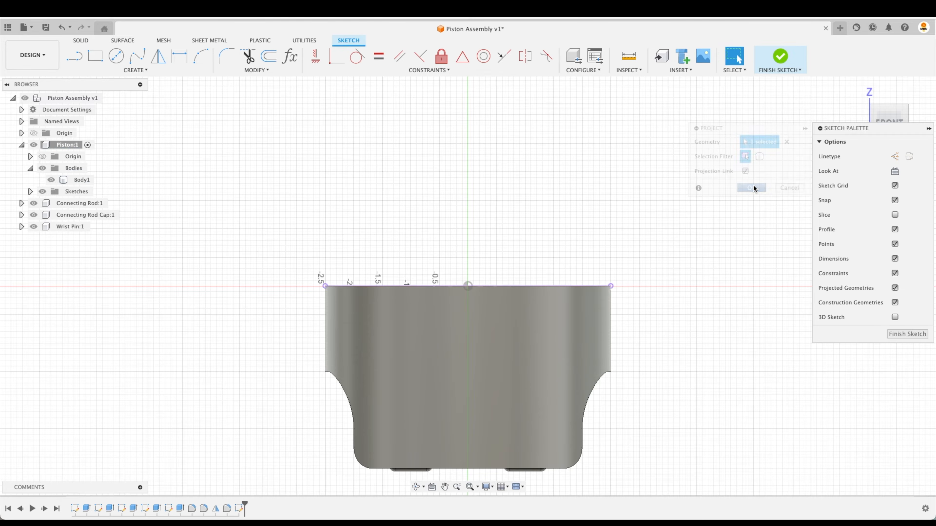
pyautogui.click(51, 180)
pyautogui.scroll(3, 615, 337)
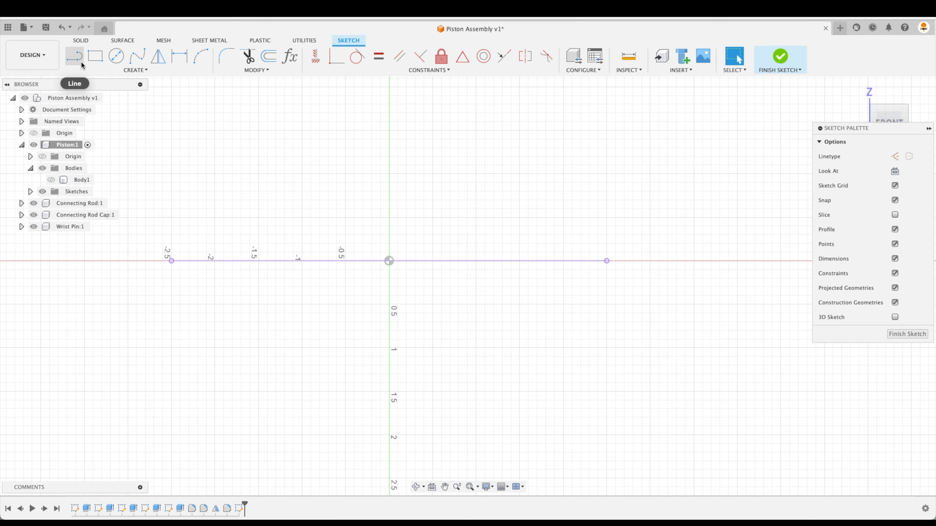
# Sketch an open three-sided outline about 0.2 in wide and 0.3 in high below the projected edge's positive X end.
pyautogui.click(74, 56)
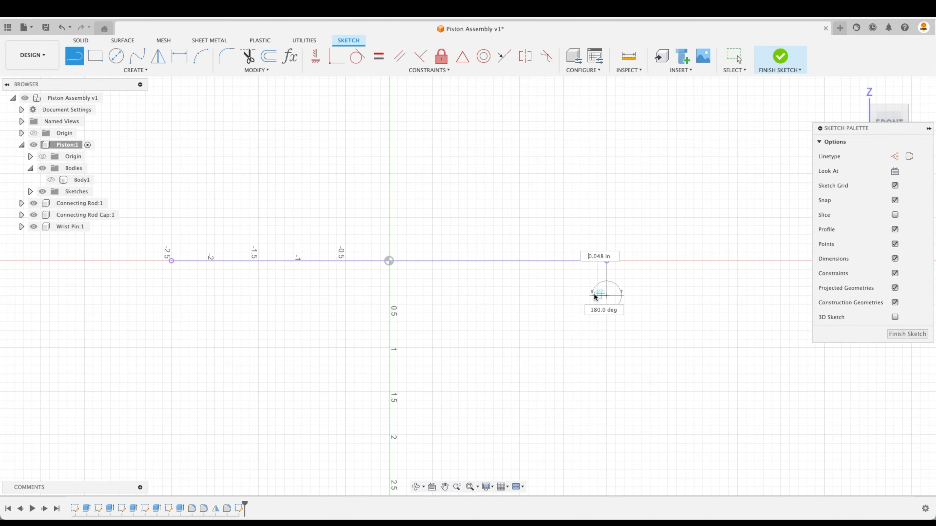
pyautogui.click(589, 295)
pyautogui.click(607, 322)
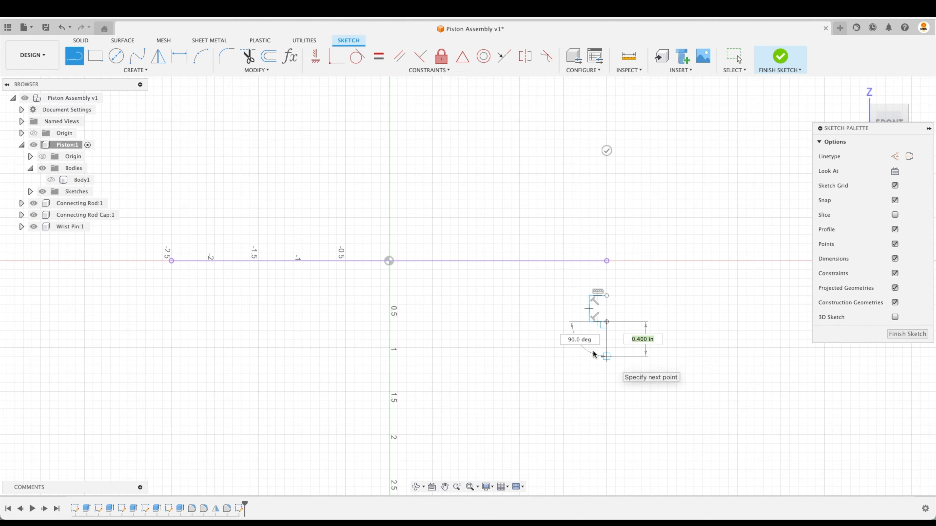
pyautogui.press('Escape')
# Sketch a second open three-sided outline about 0.2 in wide below the first one and delete it.
pyautogui.press('l')
pyautogui.click(606, 348)
pyautogui.click(589, 347)
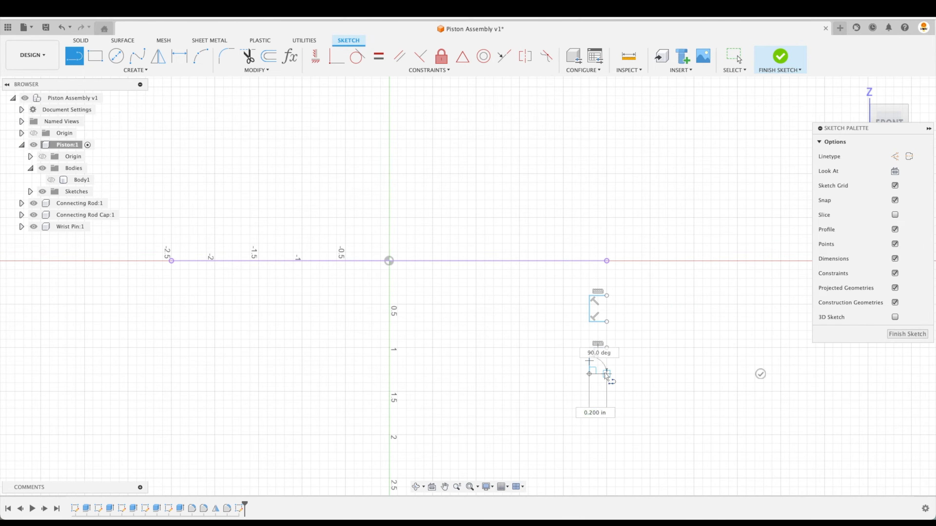
pyautogui.click(607, 374)
pyautogui.press('Escape')
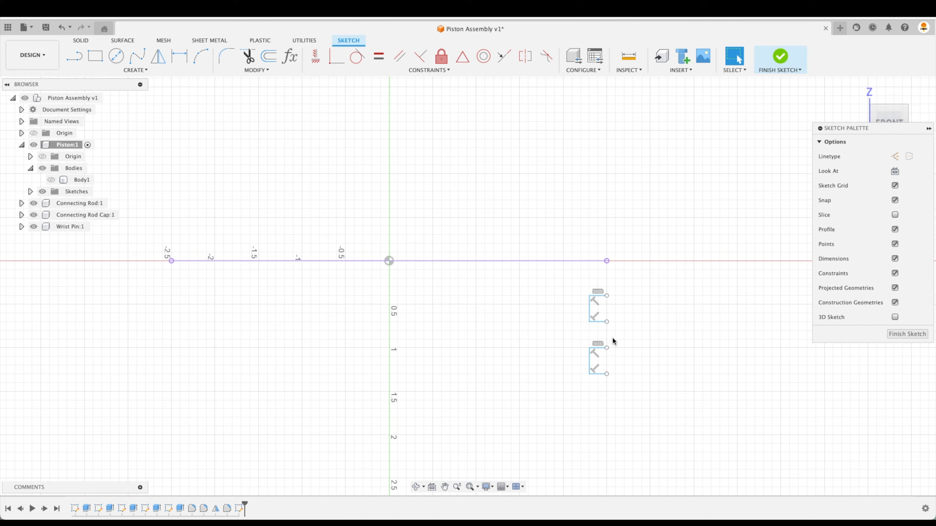
pyautogui.press('Delete')
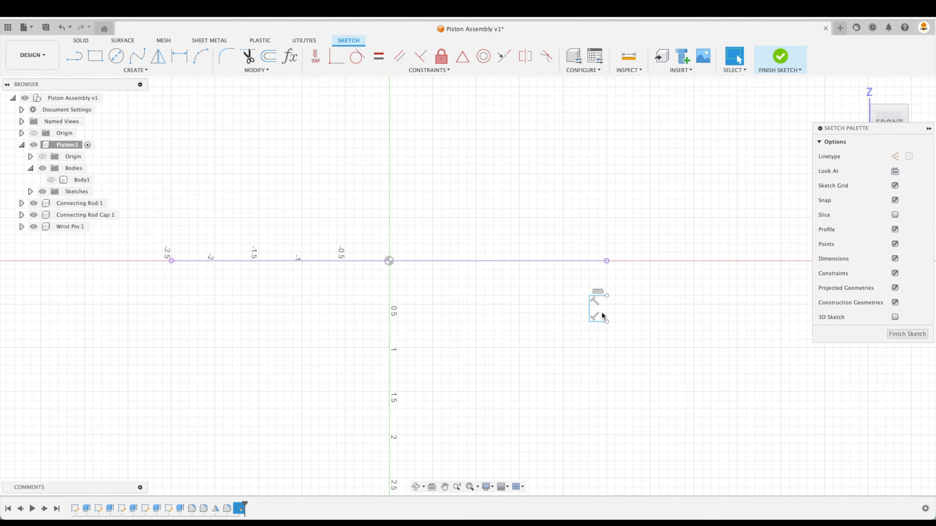
# Dimension the vertical distance from the projected edge's endpoint to the outline's upper line as 0.3 in.
pyautogui.scroll(2, 618, 354)
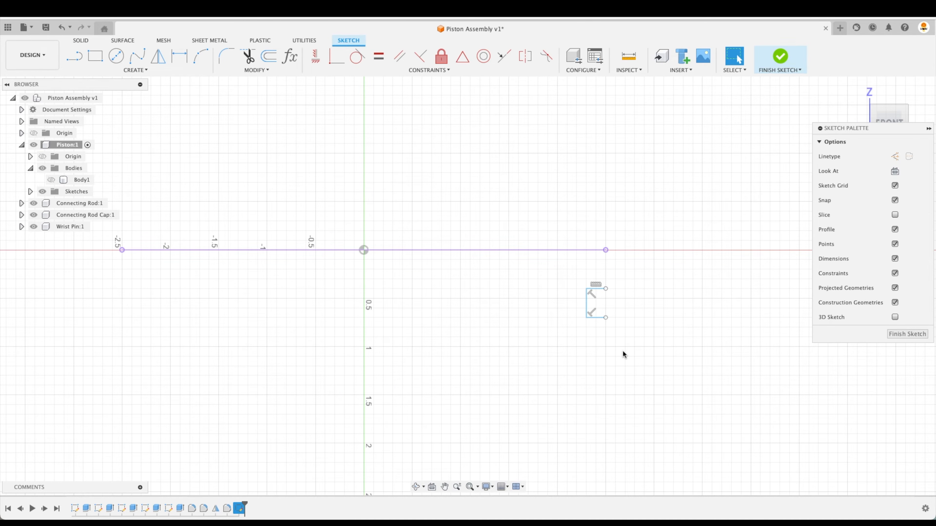
pyautogui.press('d')
pyautogui.click(605, 250)
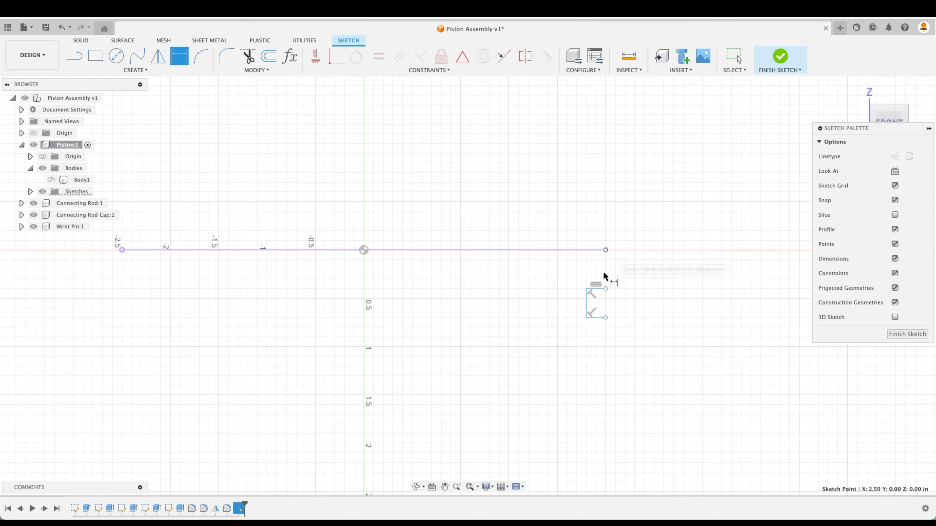
pyautogui.click(597, 288)
pyautogui.click(635, 270)
pyautogui.write('.3')
pyautogui.press('Return')
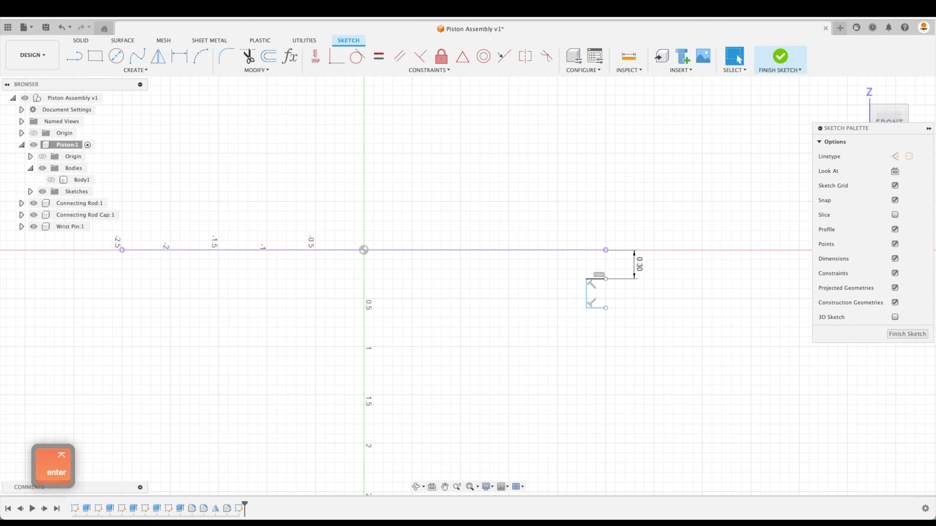
pyautogui.press('Escape')
# Close the outline's open side with a vertical line and set the rectangle's width to 0.1 in.
pyautogui.click(75, 56)
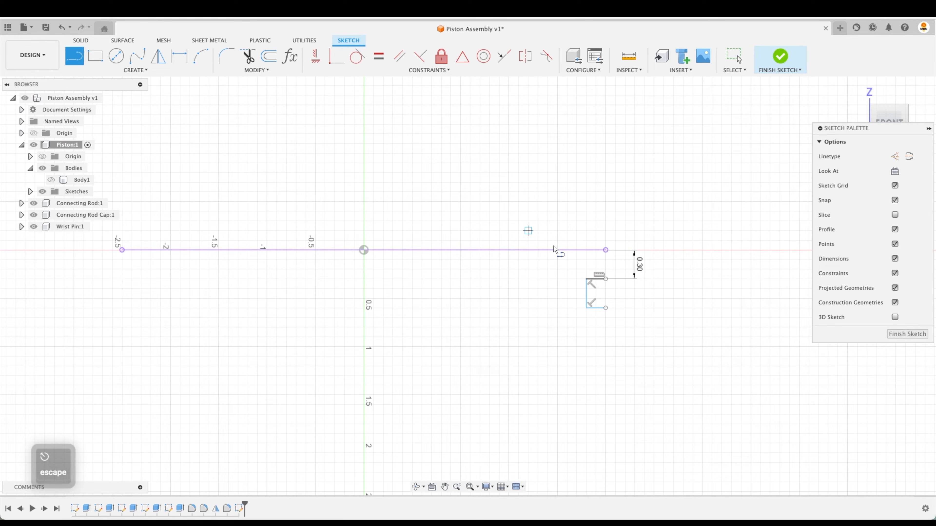
pyautogui.click(606, 279)
pyautogui.click(606, 308)
pyautogui.press('Escape')
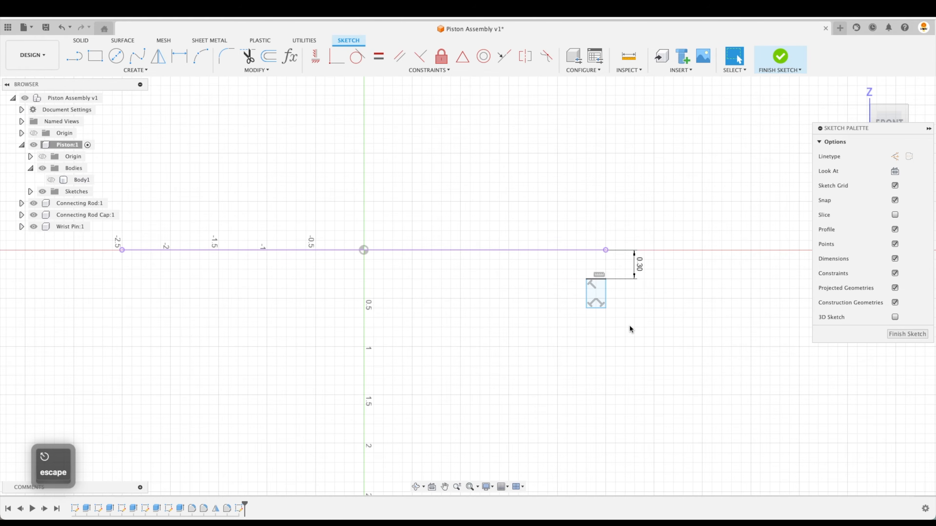
pyautogui.press('d')
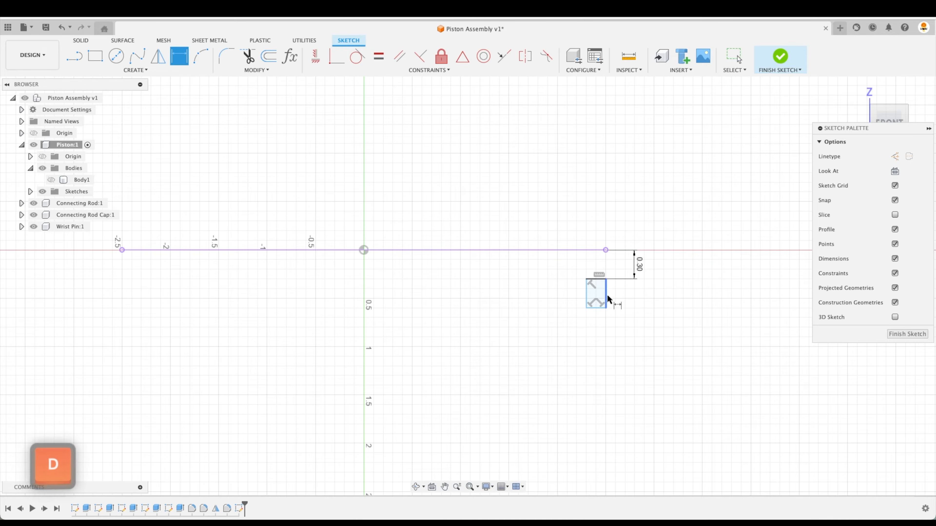
pyautogui.click(596, 279)
pyautogui.click(595, 195)
pyautogui.write('.1')
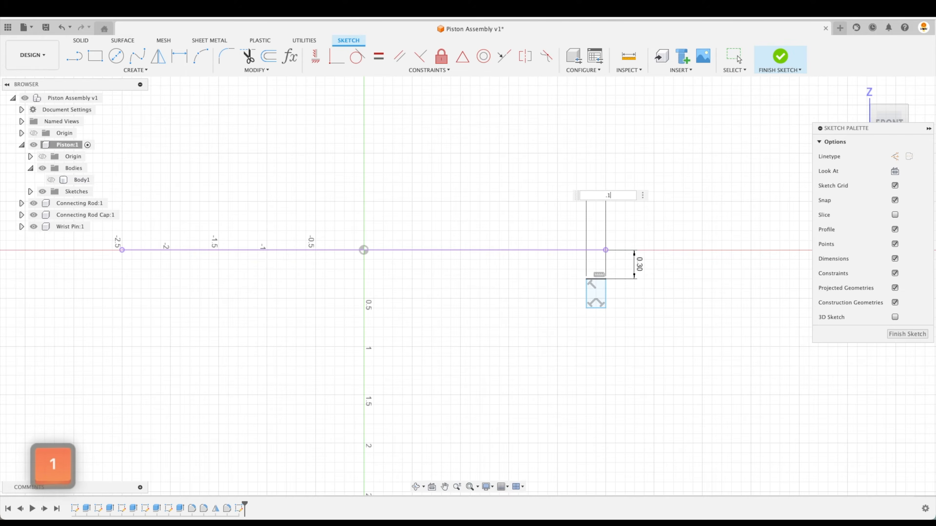
pyautogui.press('Return')
pyautogui.press('Escape')
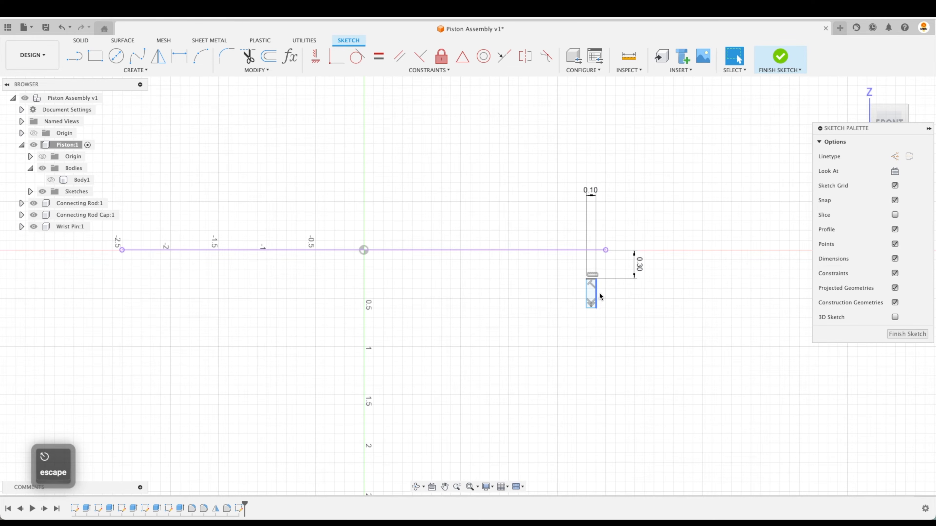
pyautogui.click(315, 56)
pyautogui.click(606, 256)
pyautogui.press('Escape')
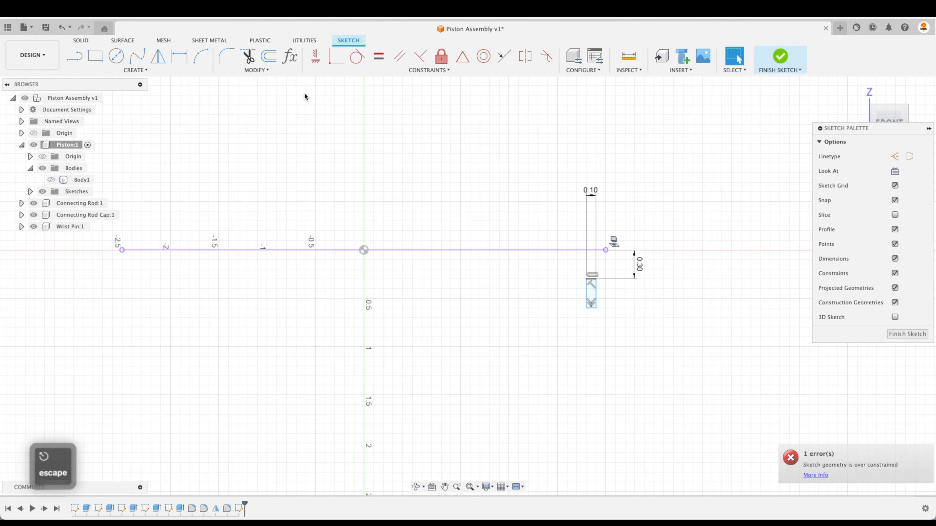
# Align the rectangle's upper outer corner vertically with the projected edge's endpoint using a Horizontal/Vertical constraint.
pyautogui.click(316, 59)
pyautogui.click(595, 279)
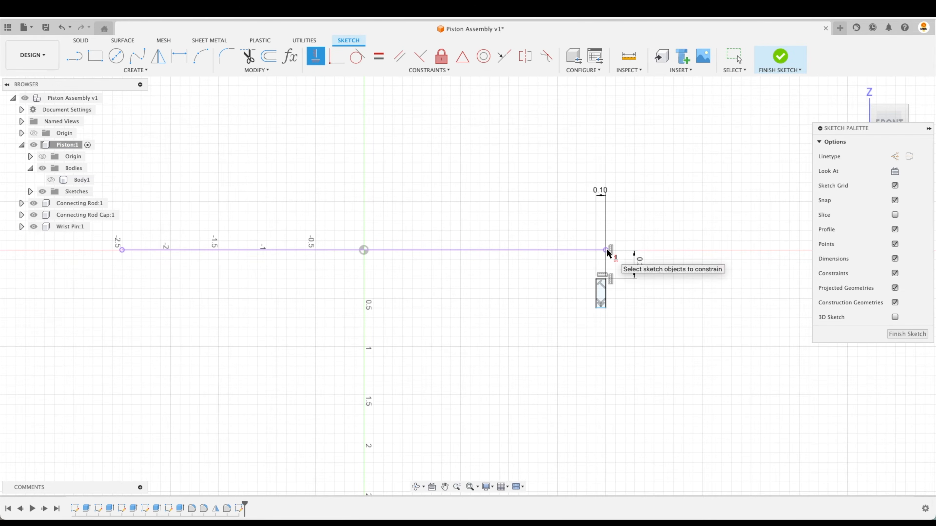
pyautogui.scroll(2, 623, 331)
pyautogui.press('Escape')
# Set the rectangle's height to 0.15 in and finish the sketch.
pyautogui.press('d')
pyautogui.click(604, 287)
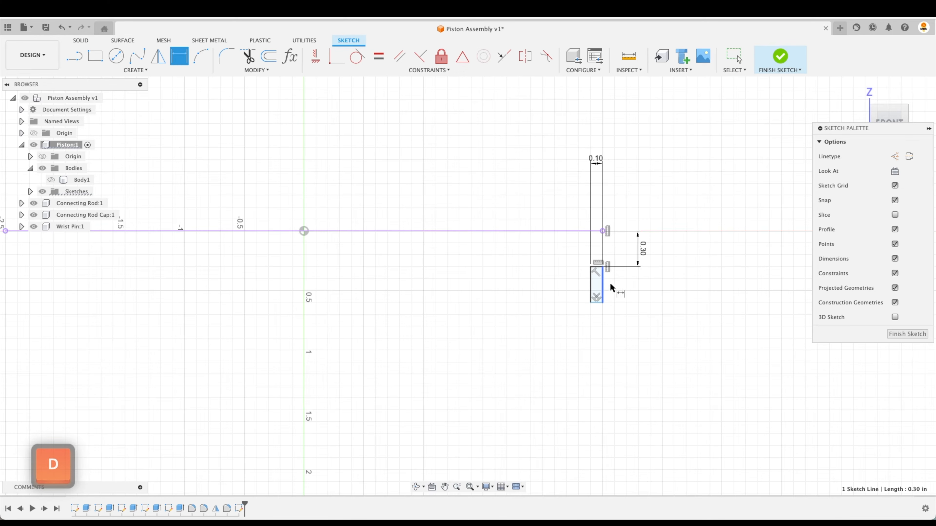
pyautogui.click(643, 290)
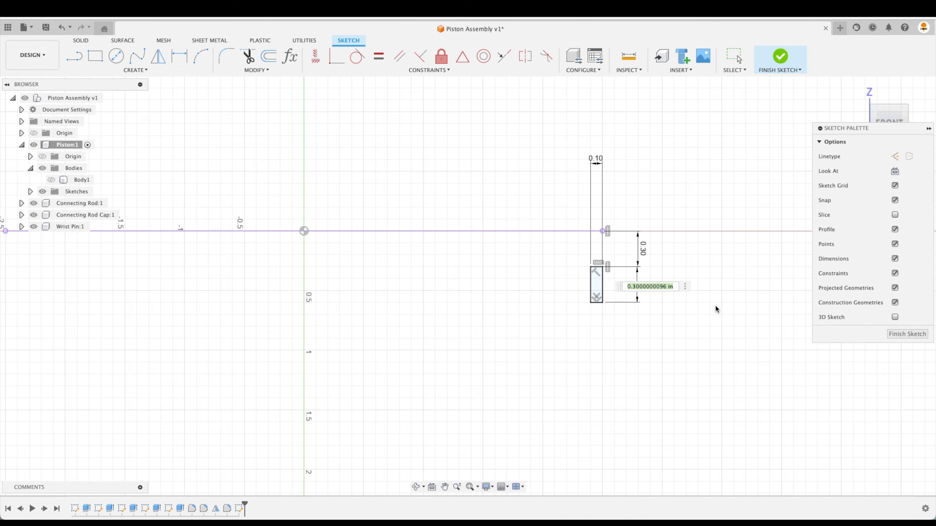
pyautogui.write('.15')
pyautogui.press('Return')
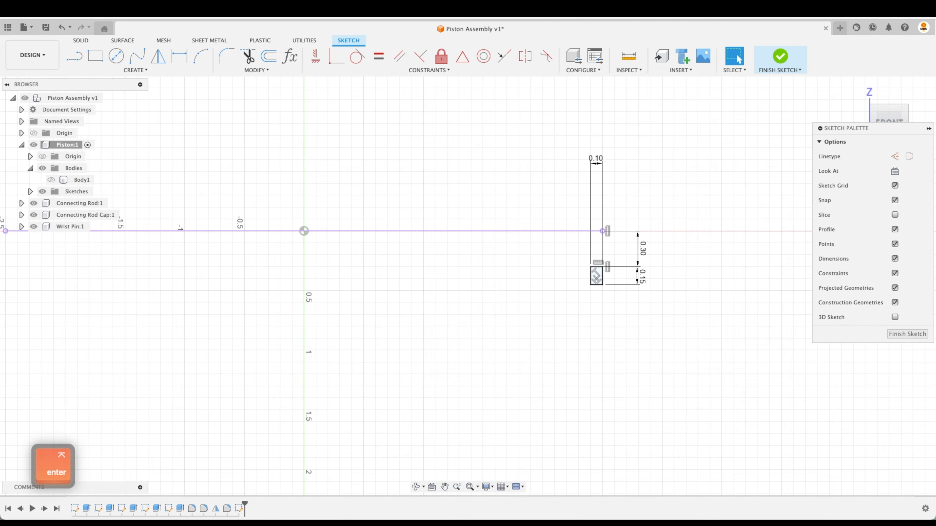
pyautogui.click(904, 334)
pyautogui.press('Escape')
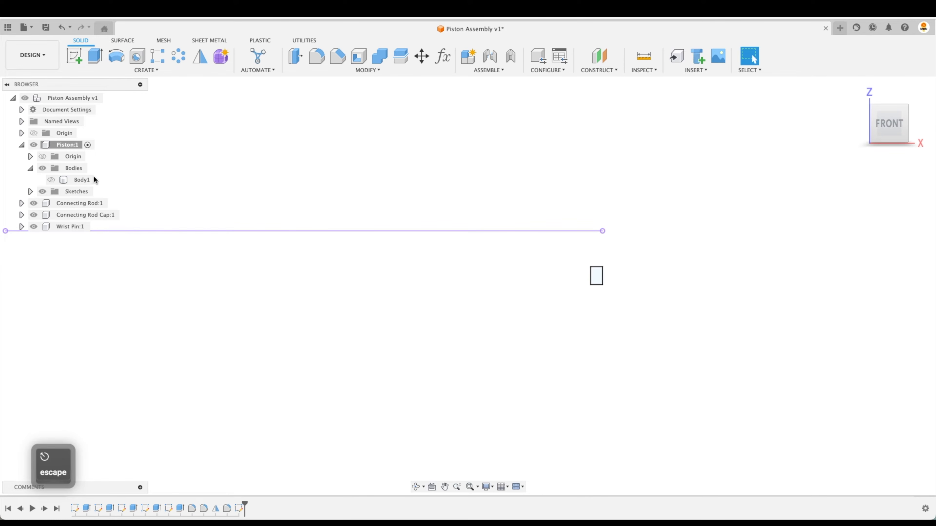
# Show the piston body and revolve the rectangle 360 degrees around the vertical Z axis as a Cut.
pyautogui.click(116, 56)
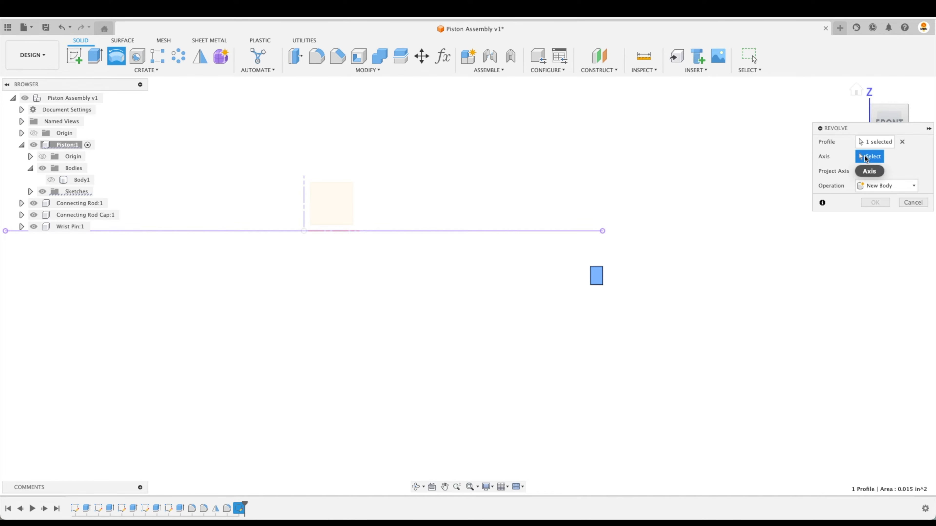
pyautogui.click(303, 198)
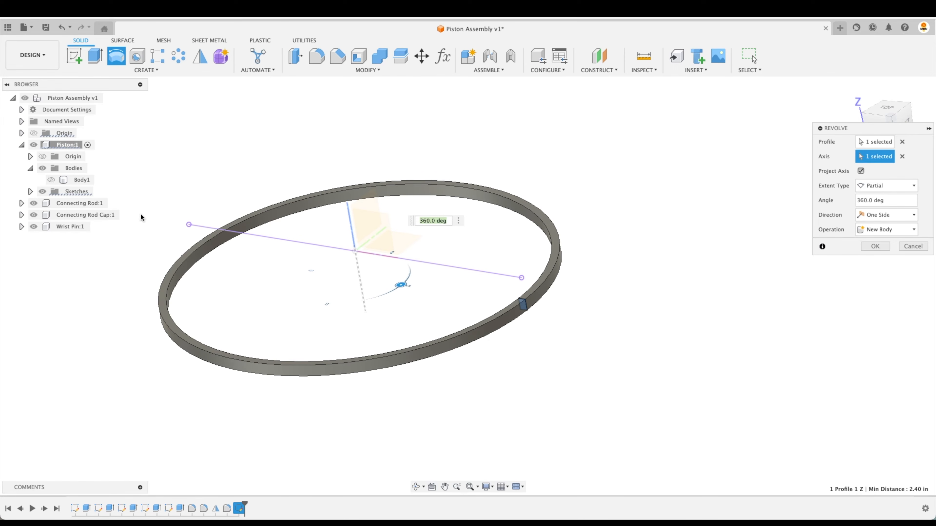
pyautogui.click(52, 180)
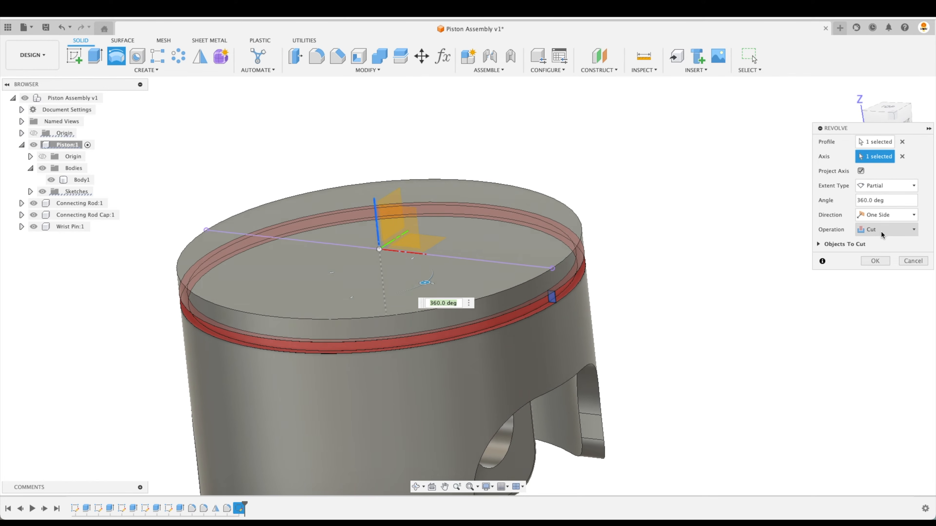
pyautogui.click(875, 260)
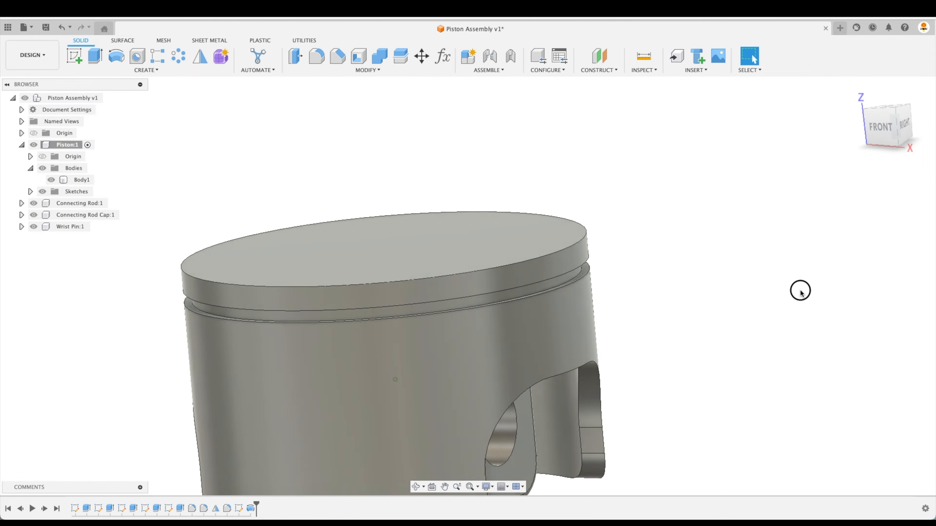
# Set up a rectangular pattern of the revolved groove cut, with three instances spanning 0.70 in down the piston's Z axis.
pyautogui.keyDown('shift'); pyautogui.scroll(-3, 801, 293); pyautogui.keyUp('shift')
pyautogui.keyDown('shift'); pyautogui.scroll(3, 801, 294); pyautogui.keyUp('shift')
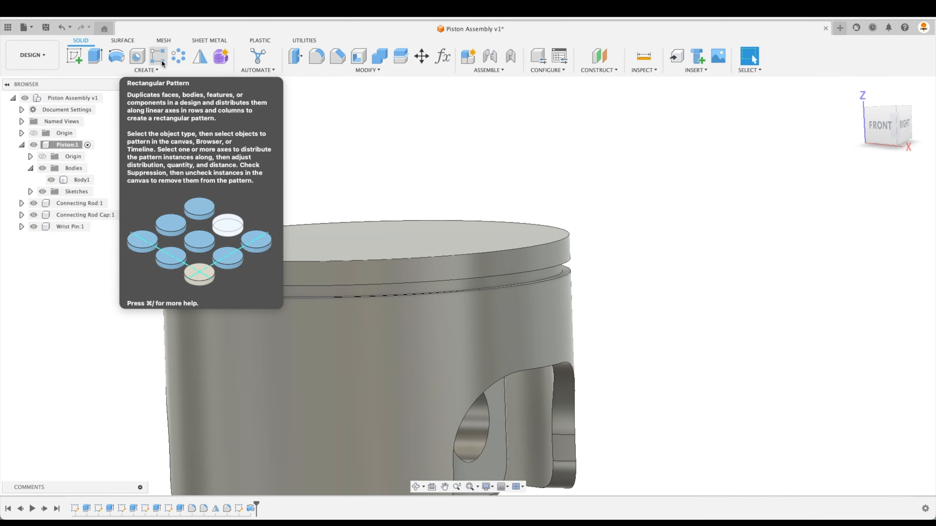
pyautogui.click(163, 63)
pyautogui.click(888, 156)
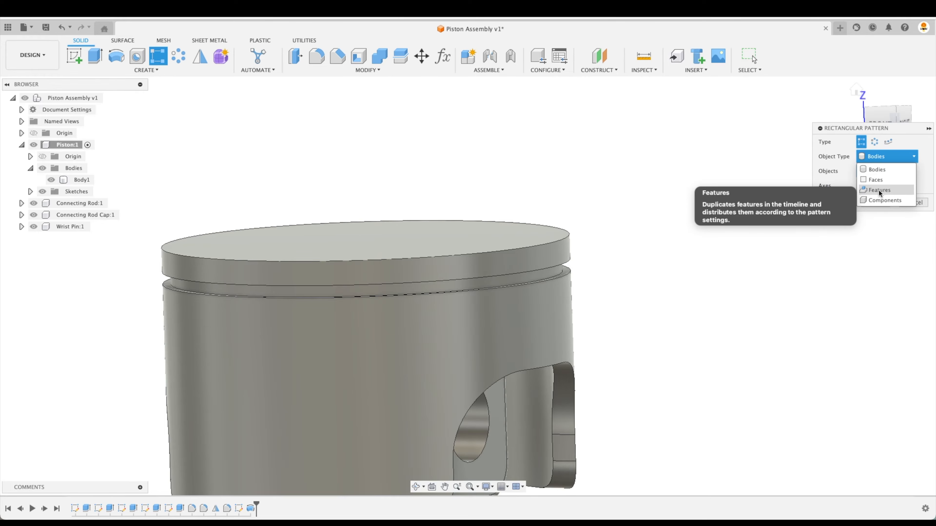
pyautogui.click(879, 190)
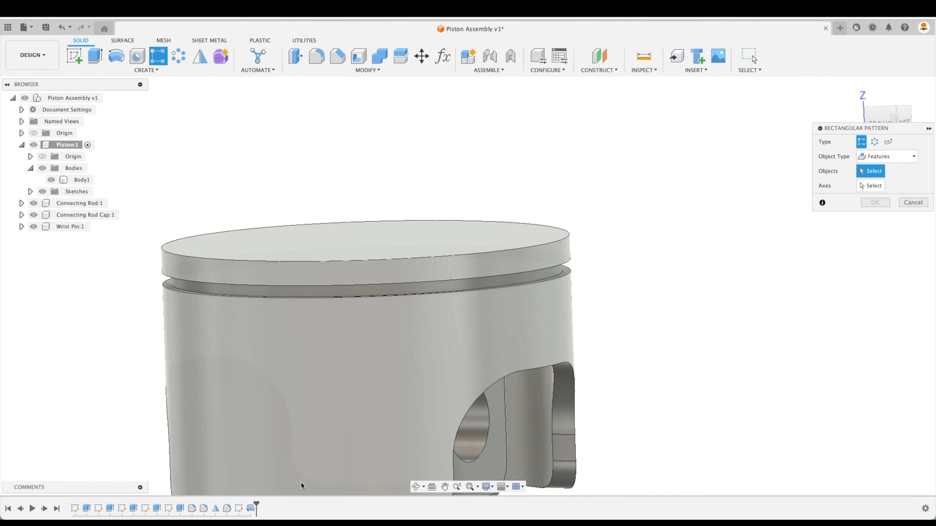
pyautogui.click(251, 510)
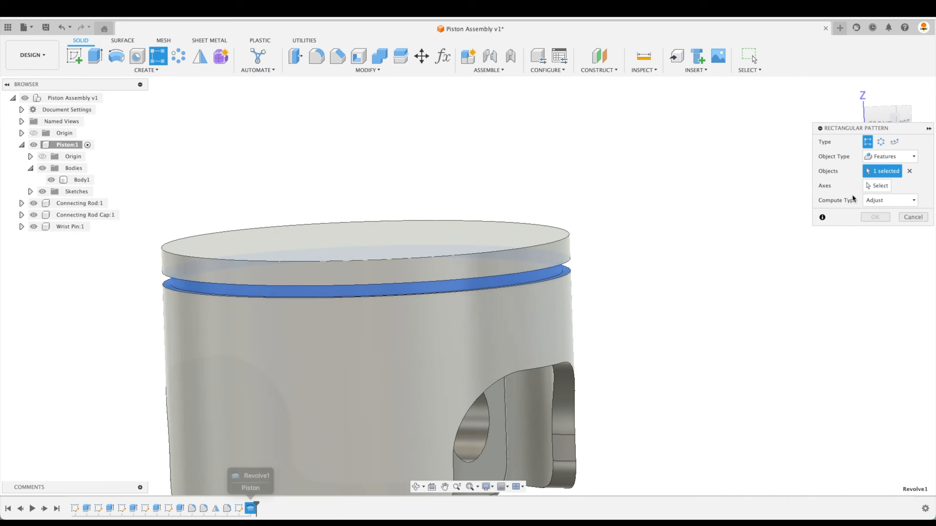
pyautogui.click(872, 187)
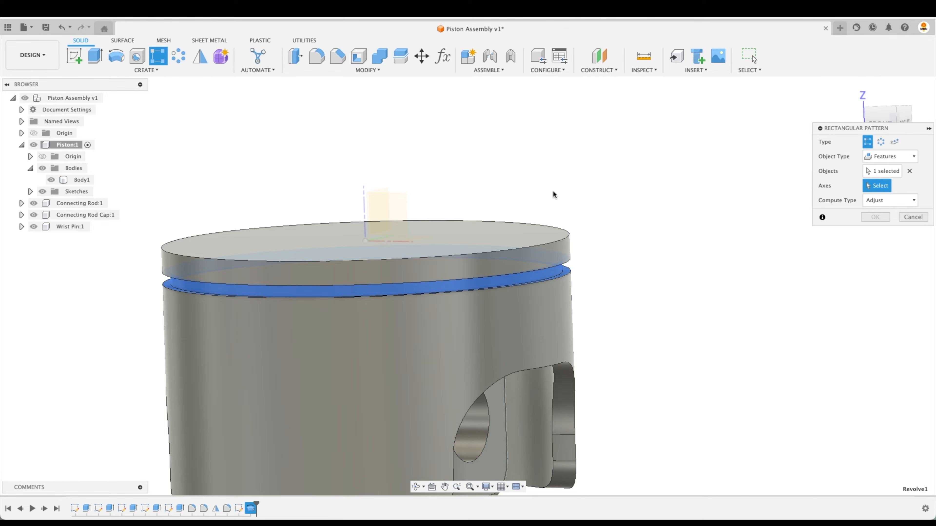
pyautogui.click(364, 210)
pyautogui.moveTo(366, 269); pyautogui.dragTo(367, 321)
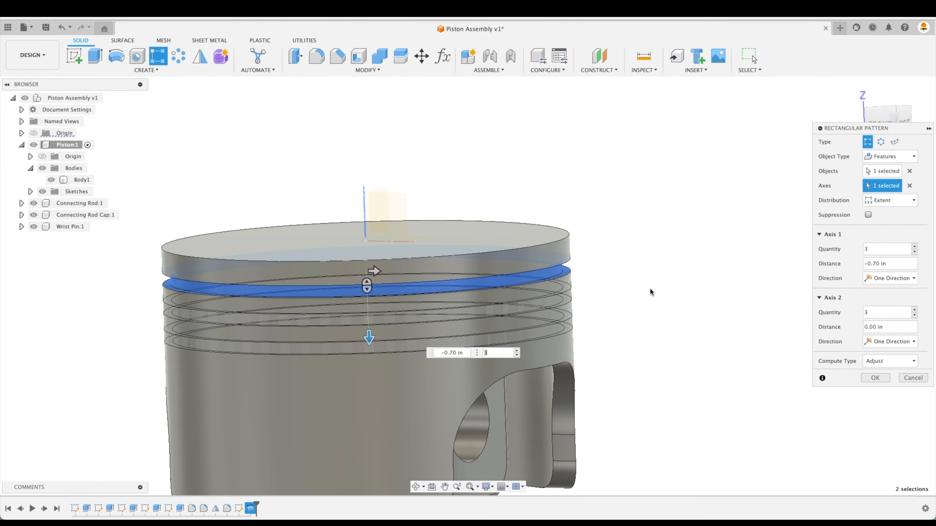
pyautogui.keyDown('shift'); pyautogui.moveTo(712, 282); pyautogui.dragTo(770, 286, button='middle'); pyautogui.keyUp('shift')
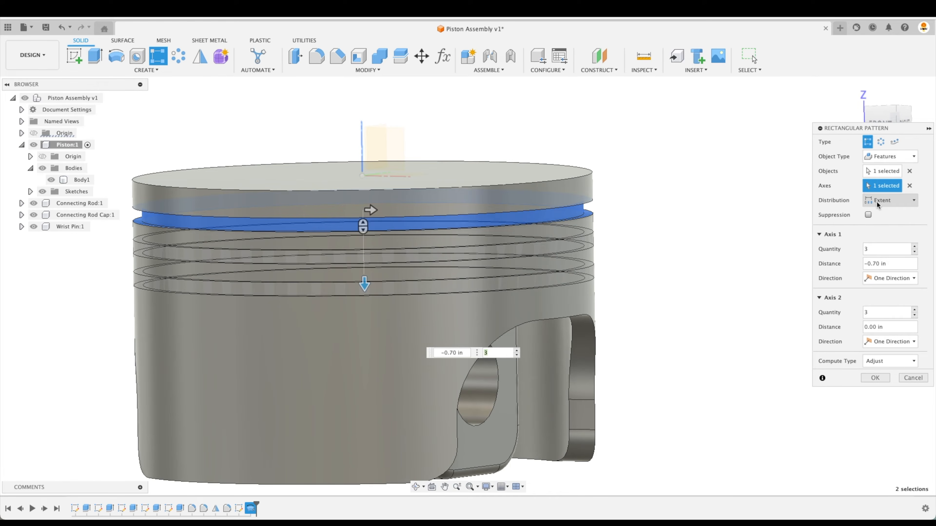
# Change the groove pattern's distribution to Spacing with a distance of -0.25 in and complete the pattern.
pyautogui.click(884, 204)
pyautogui.click(885, 222)
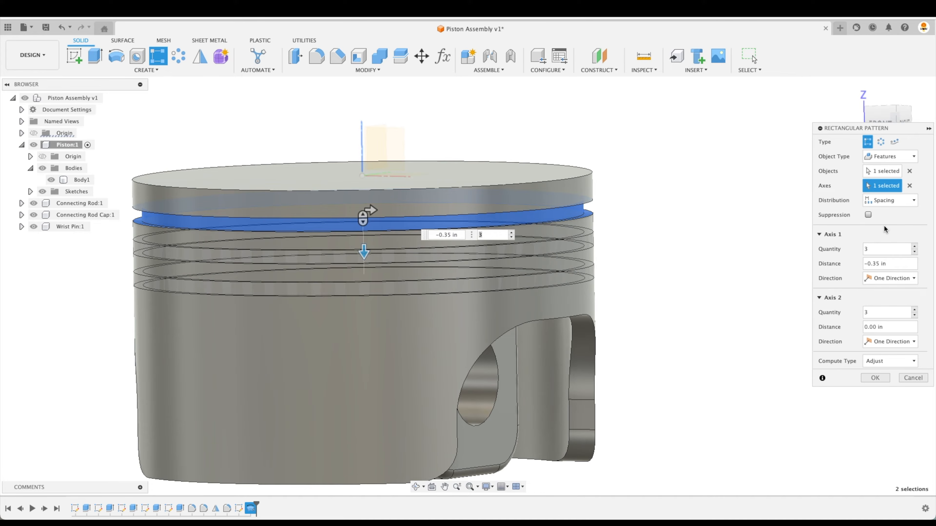
pyautogui.click(891, 262)
pyautogui.write('-.25')
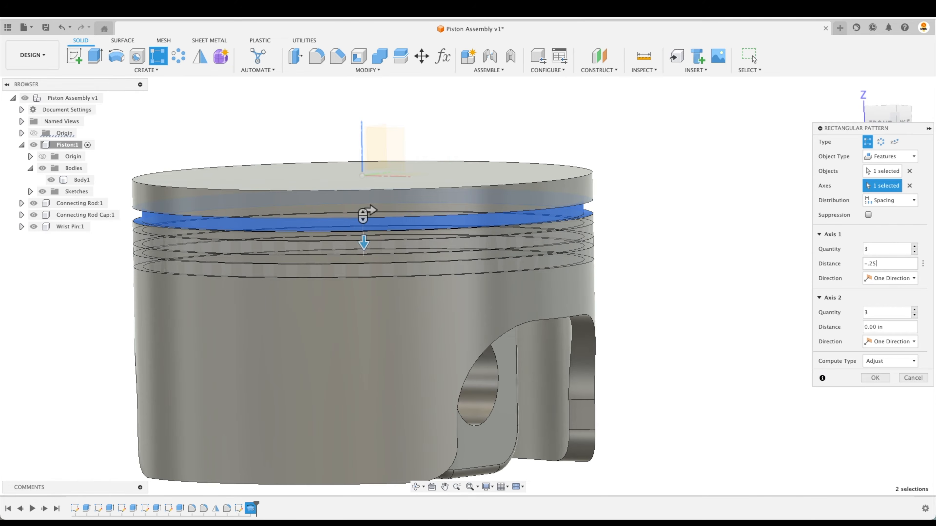
pyautogui.press('Return')
pyautogui.click(853, 90)
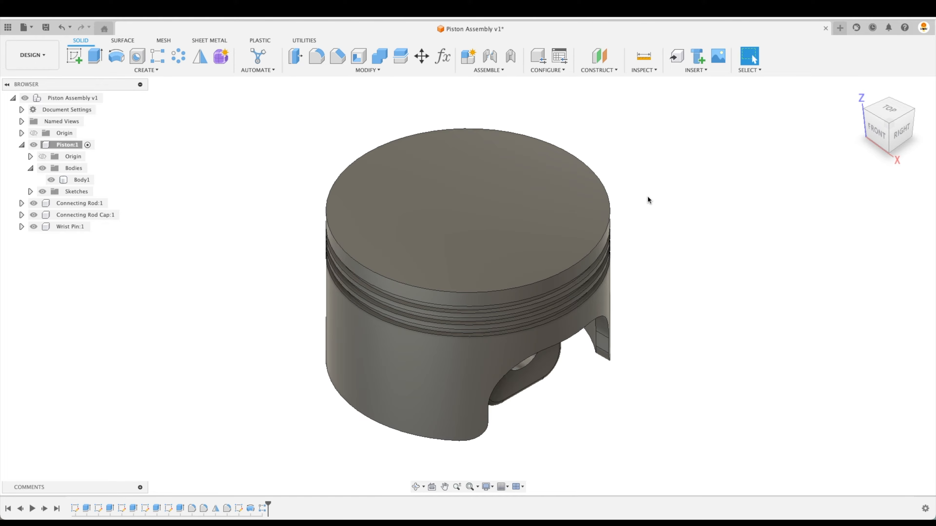
# Fillet the inner and outer edge chains around the piston skirt's lower rim and side cutouts with a 0.03 in radius.
pyautogui.click(316, 56)
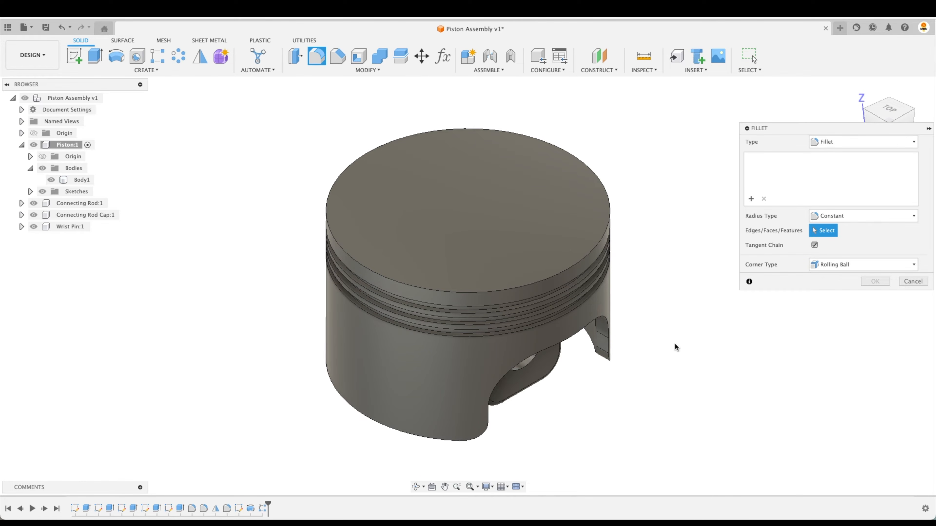
pyautogui.keyDown('shift'); pyautogui.moveTo(679, 343); pyautogui.dragTo(658, 366, button='middle'); pyautogui.keyUp('shift')
pyautogui.click(626, 328)
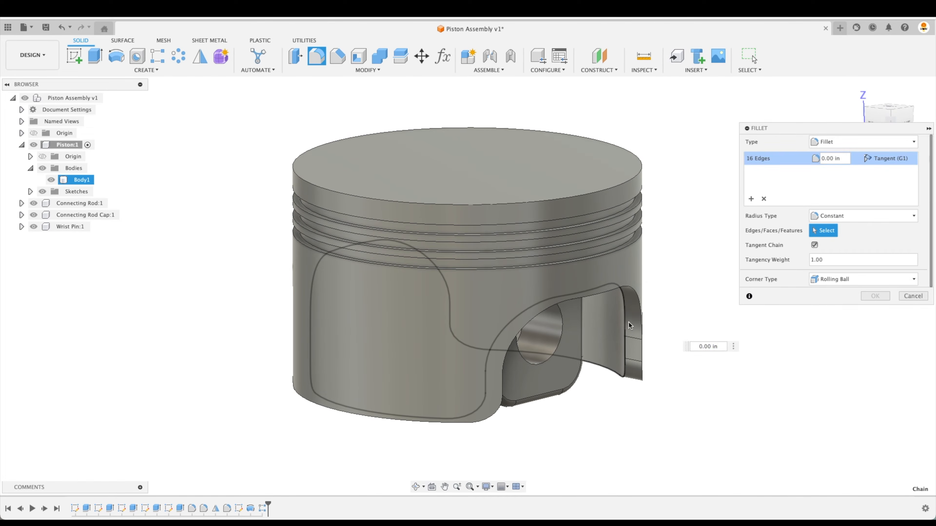
pyautogui.keyDown('shift'); pyautogui.moveTo(625, 327); pyautogui.dragTo(630, 306, button='middle'); pyautogui.keyUp('shift')
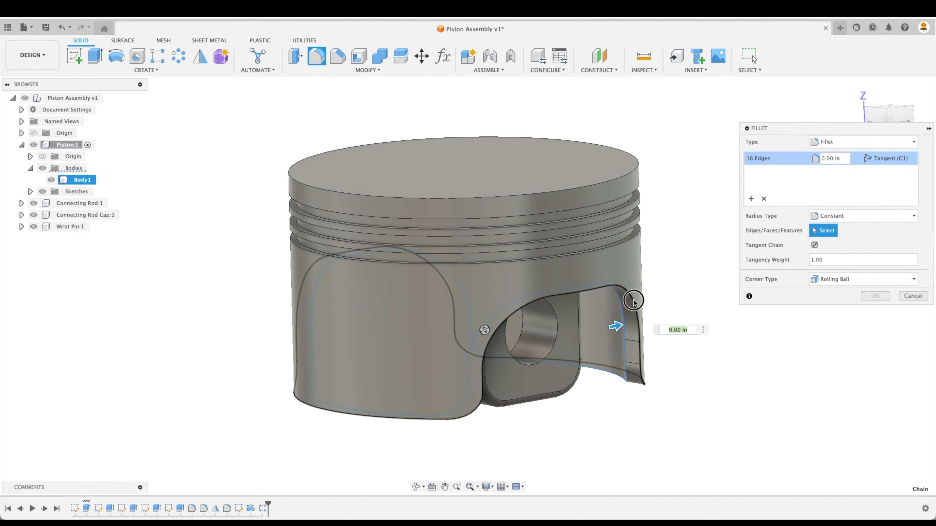
pyautogui.click(630, 305)
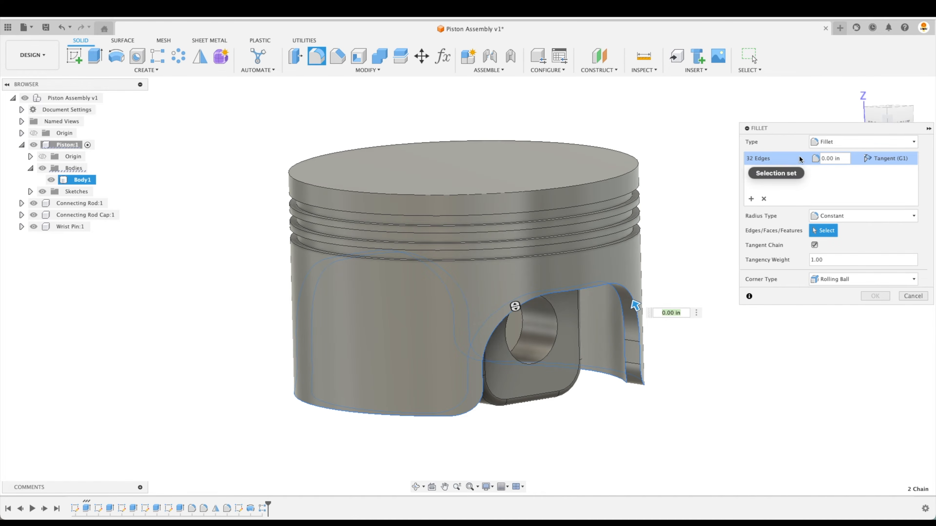
pyautogui.click(846, 158)
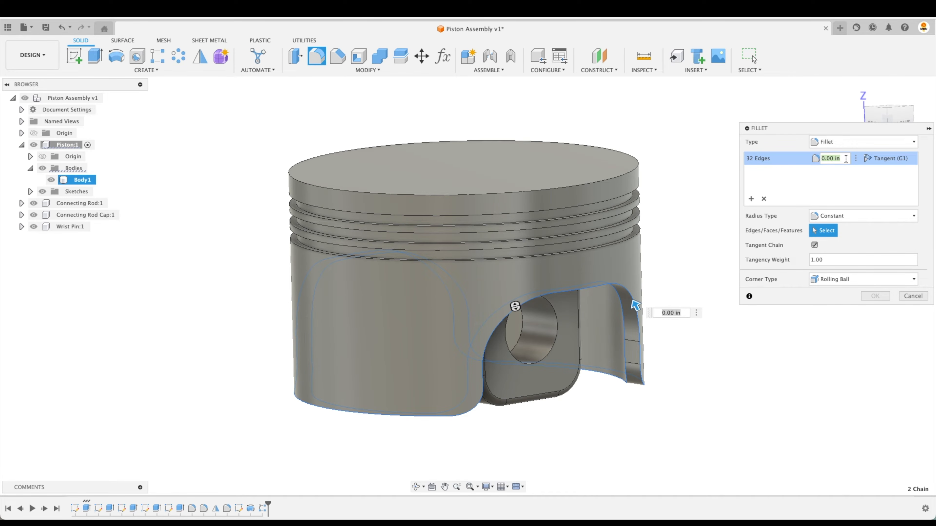
pyautogui.write('.03')
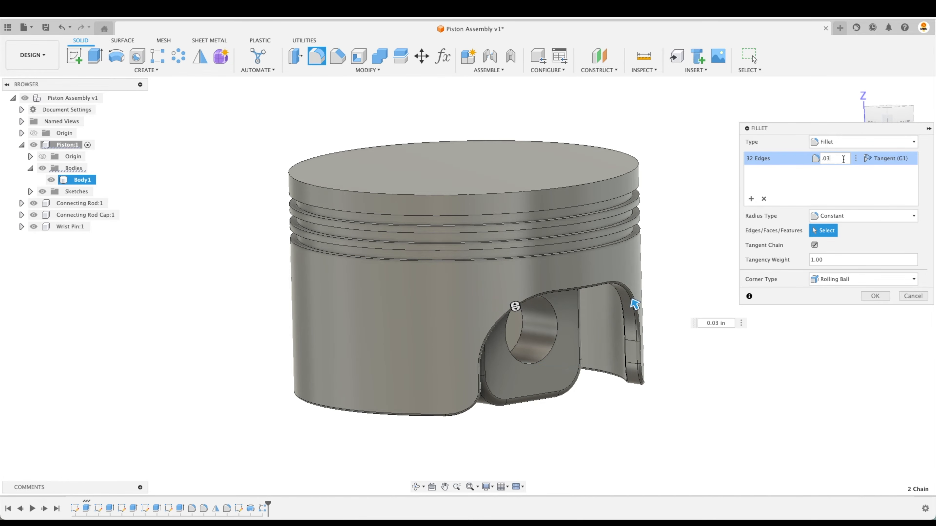
# Add a second fillet set covering all ring groove edges and the piston's top outer edge at 0.002 in, and complete the fillet.
pyautogui.click(752, 199)
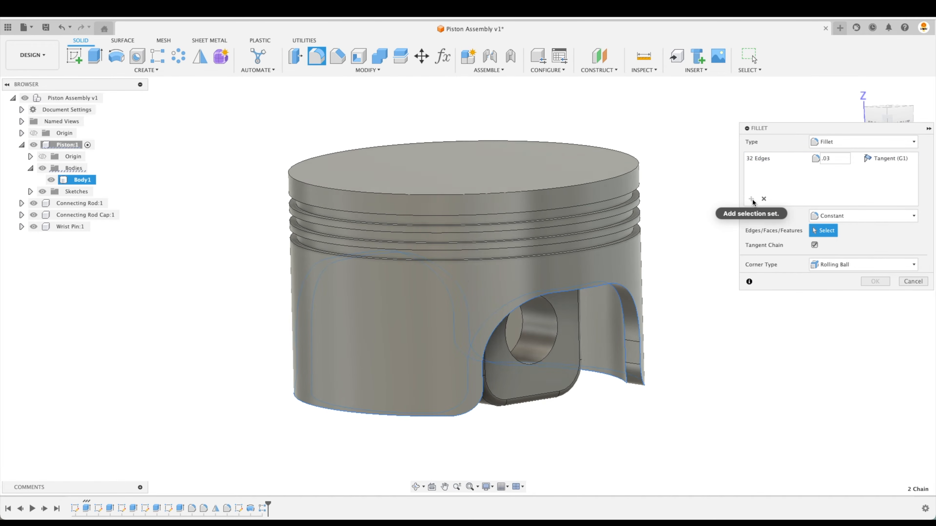
pyautogui.scroll(6, 688, 247)
pyautogui.scroll(3, 688, 244)
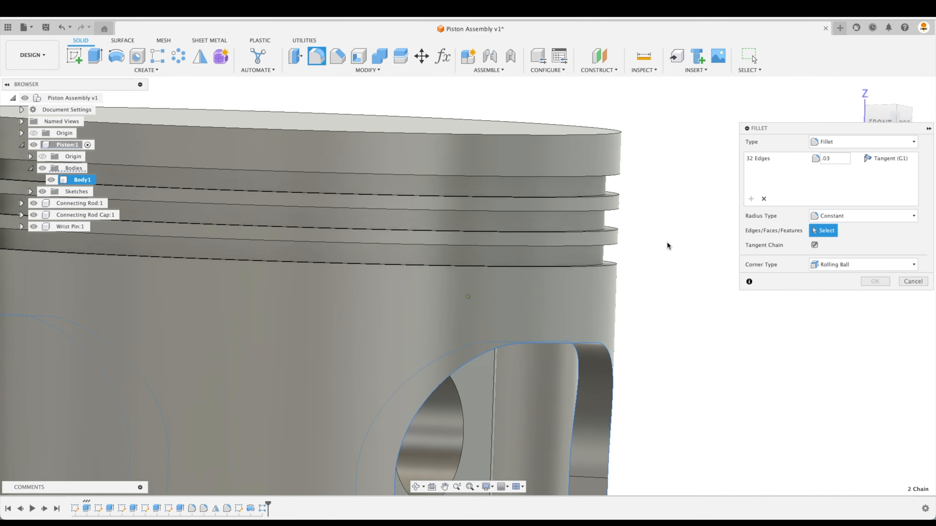
pyautogui.moveTo(586, 104); pyautogui.dragTo(667, 293)
pyautogui.scroll(2, 657, 286)
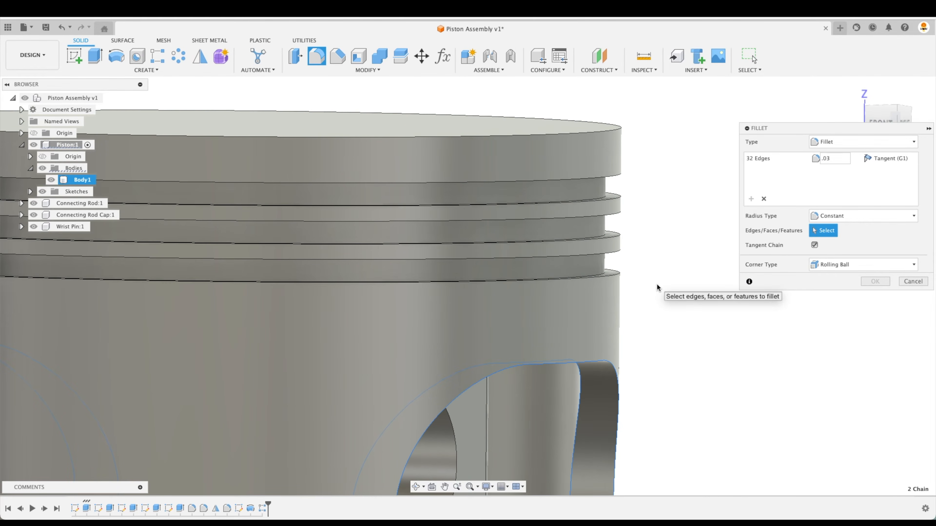
pyautogui.scroll(3, 653, 284)
pyautogui.click(610, 277)
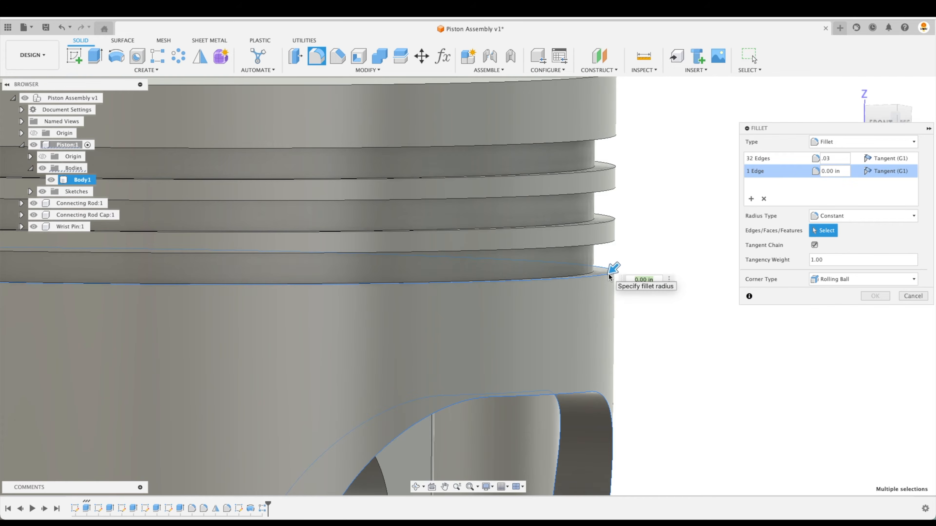
pyautogui.click(605, 163)
pyautogui.click(615, 131)
pyautogui.moveTo(616, 131); pyautogui.dragTo(612, 184, button='middle')
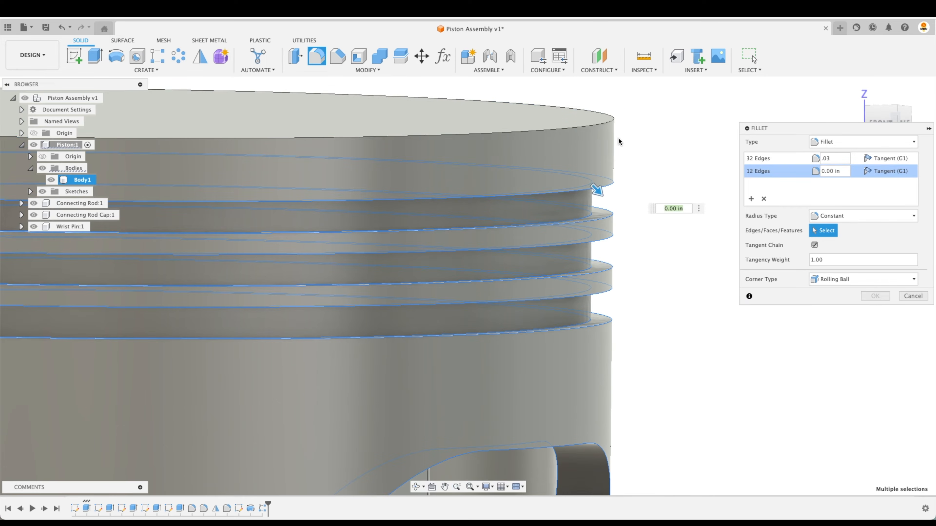
pyautogui.click(613, 120)
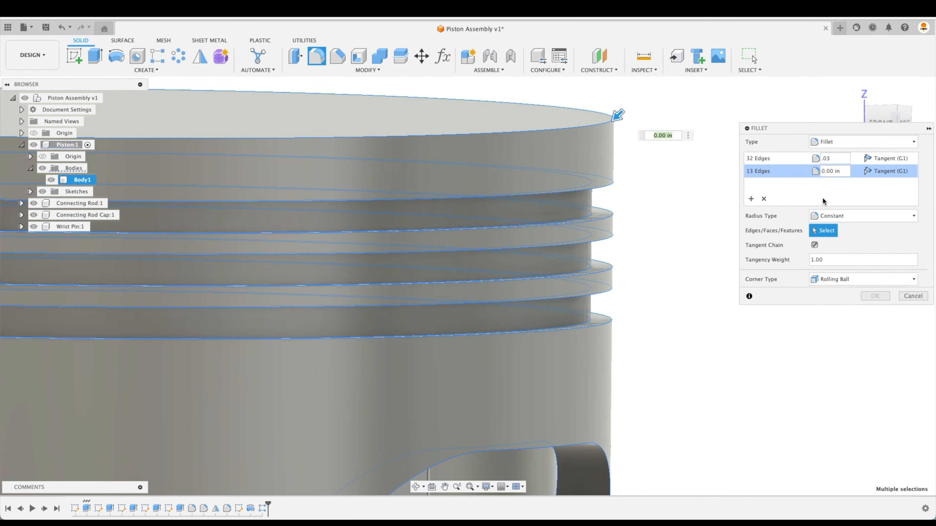
pyautogui.write('.002')
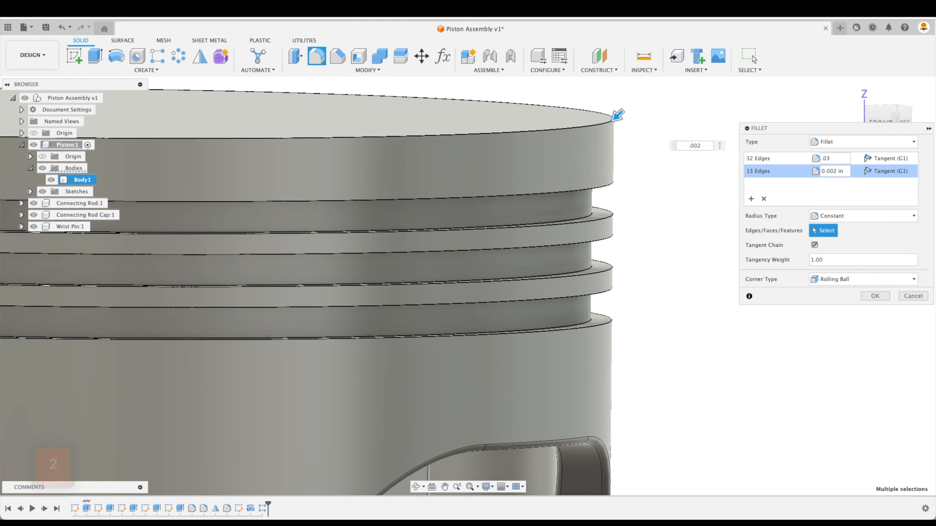
pyautogui.press('Return')
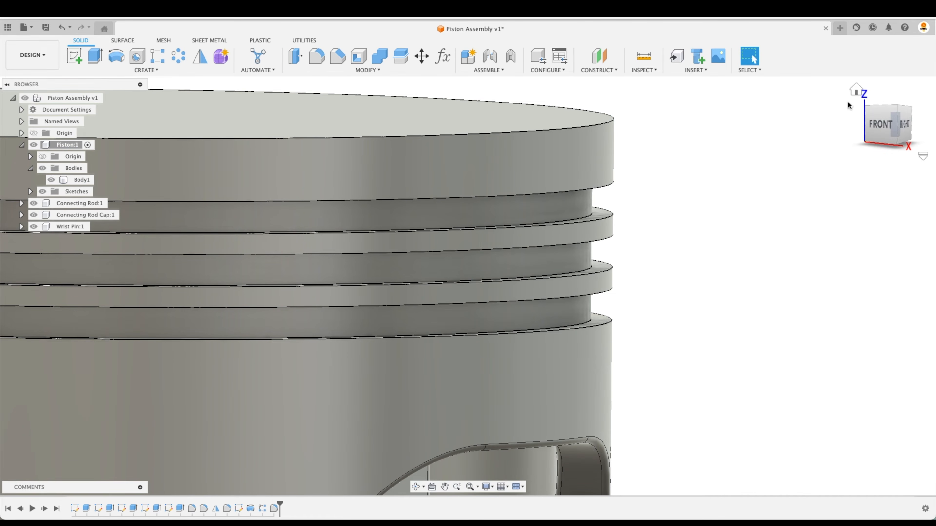
pyautogui.click(854, 92)
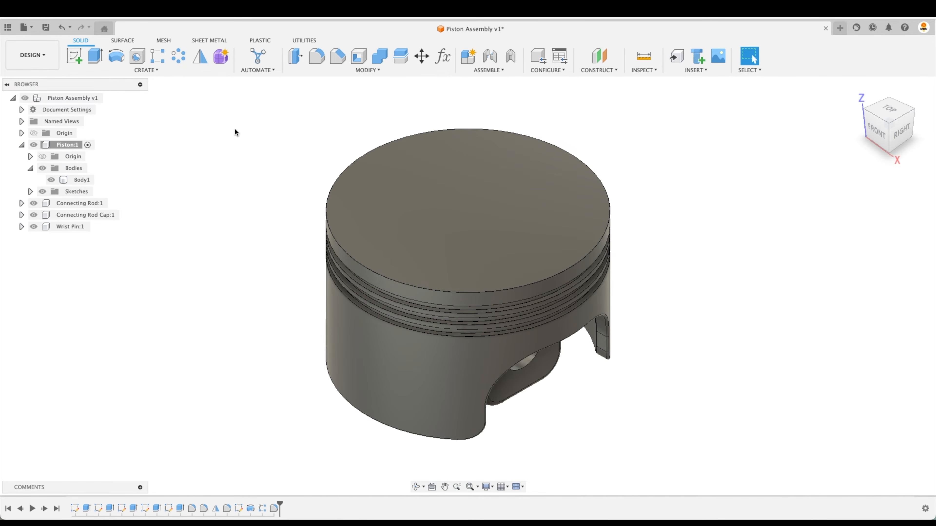
# Start a sketch on the piston's top face and place a rectangular text frame from the upper-left area to just past the center.
pyautogui.click(74, 59)
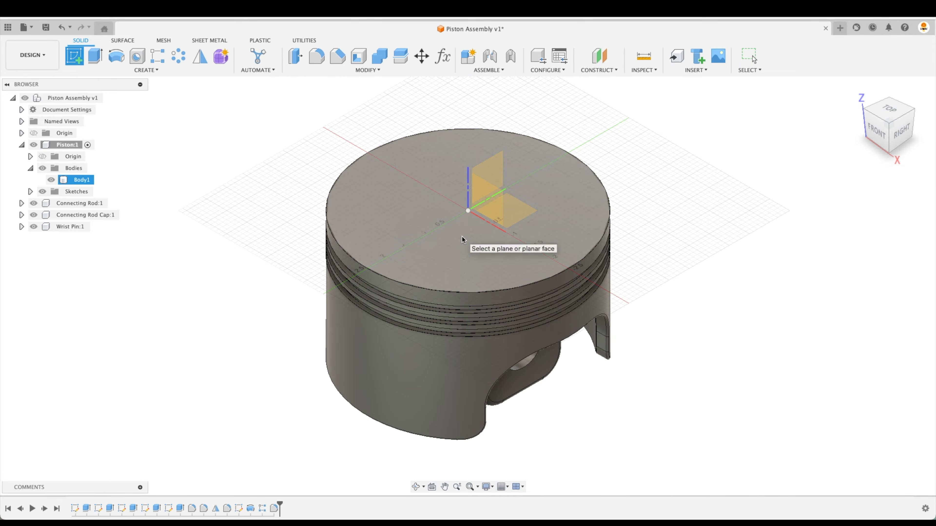
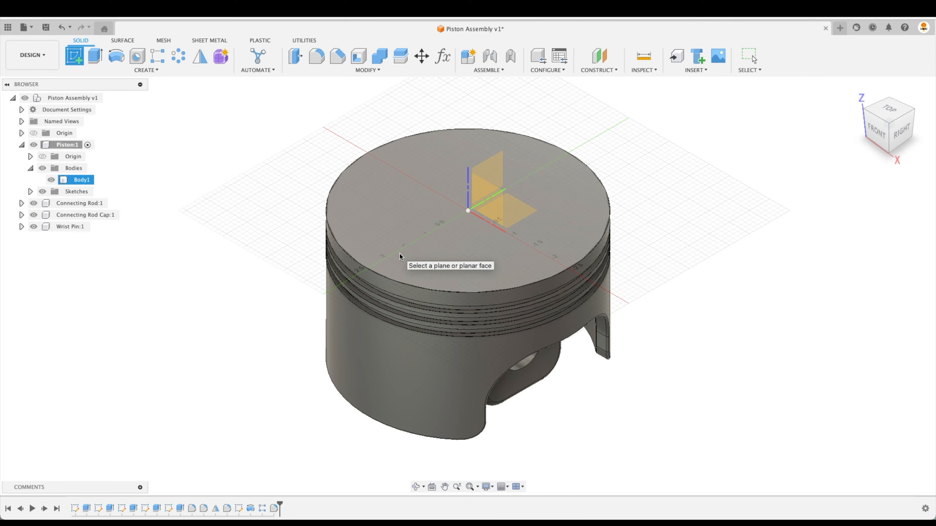
pyautogui.click(400, 256)
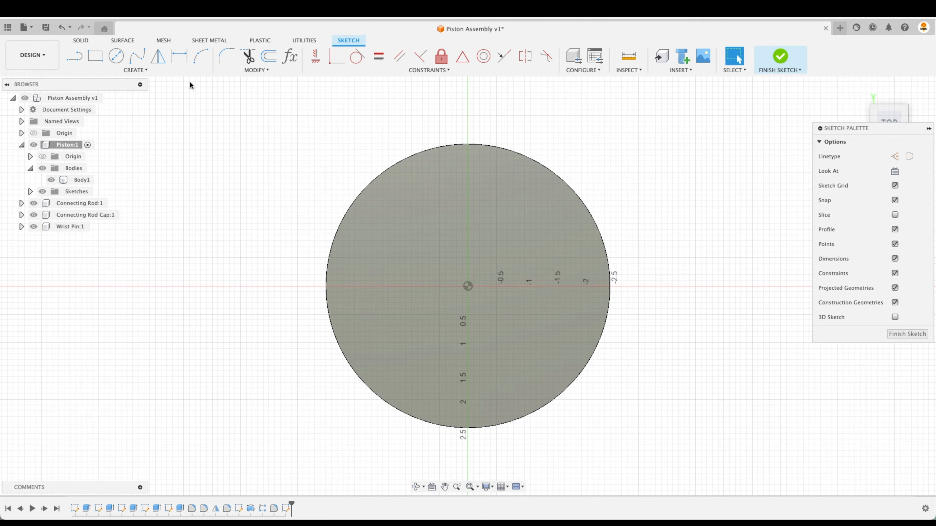
pyautogui.click(146, 70)
pyautogui.click(139, 183)
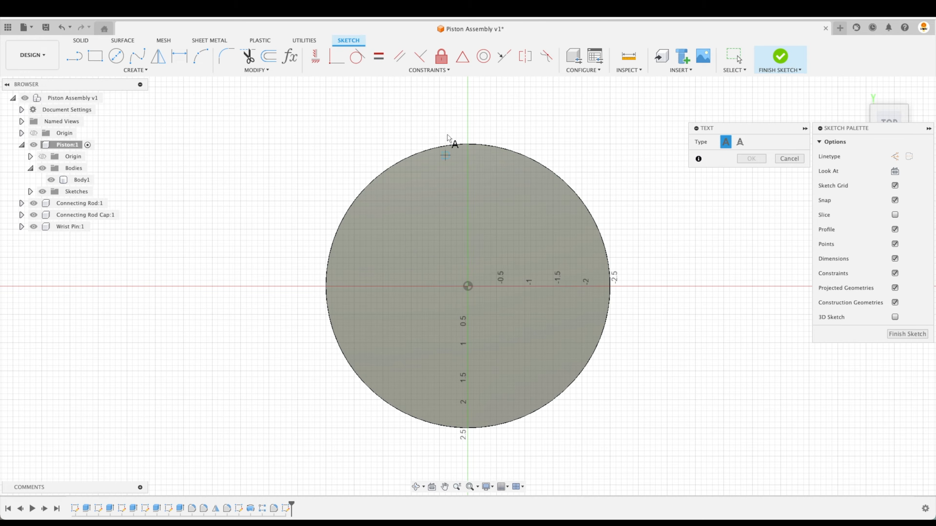
pyautogui.click(395, 235)
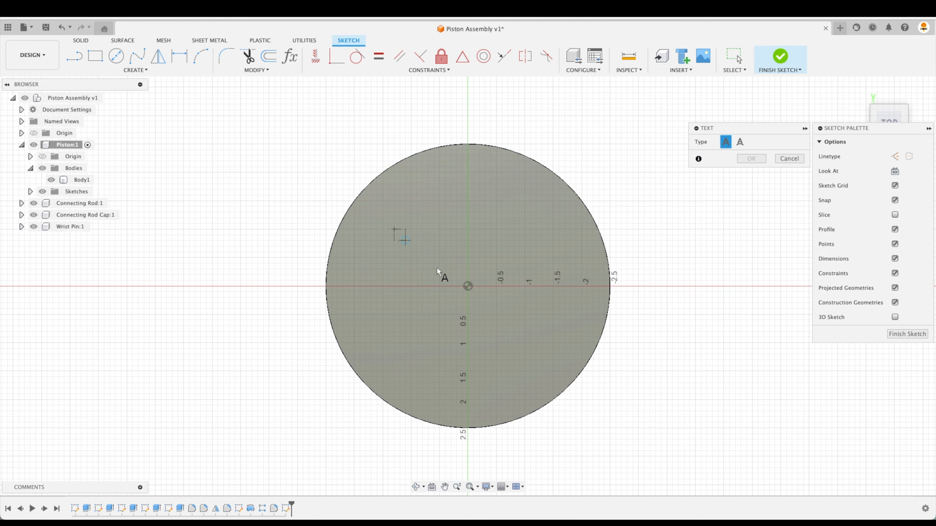
pyautogui.click(502, 298)
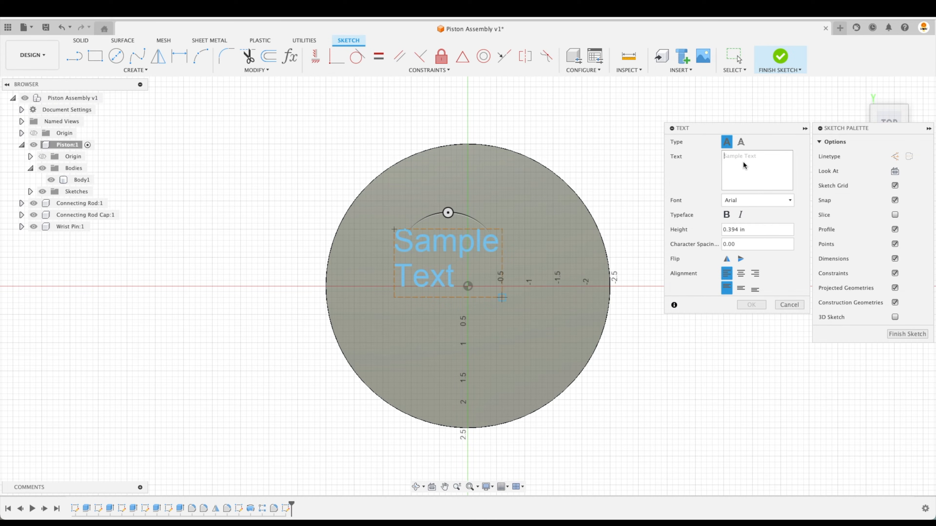
# Enter "Learn It!" as the sketch text and set its height to 0.5 in.
pyautogui.write('Learn ')
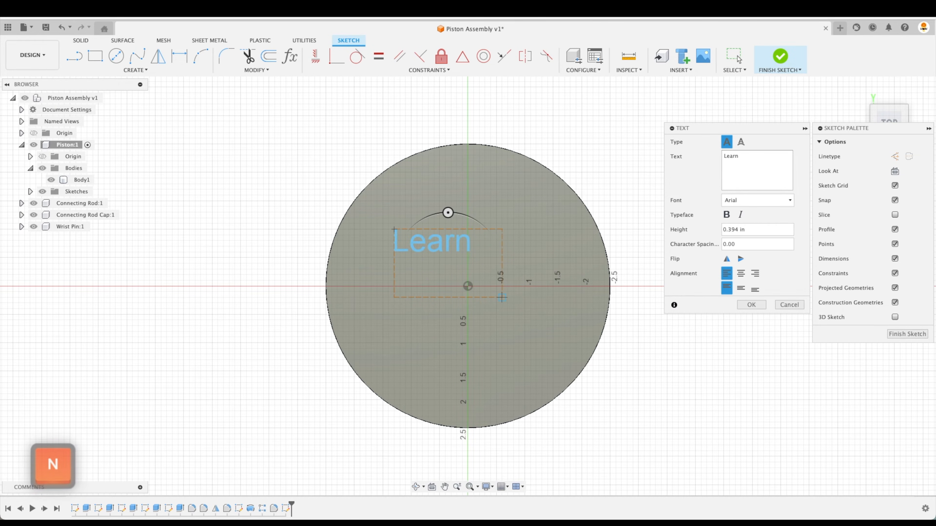
pyautogui.write('It!')
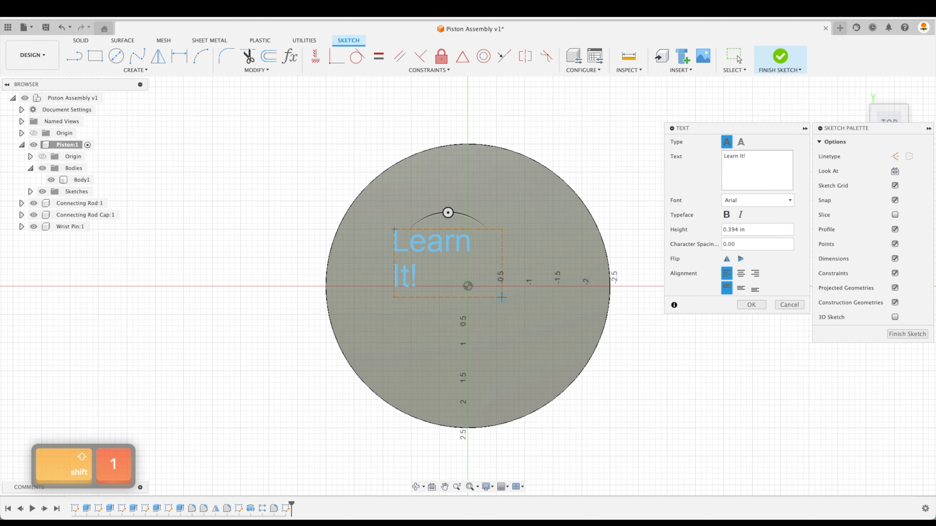
pyautogui.click(754, 228)
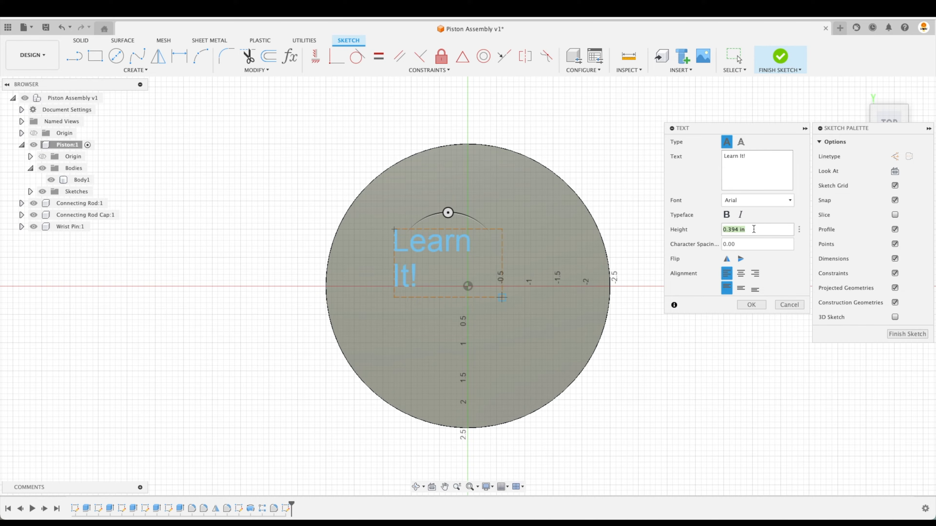
pyautogui.write('.5')
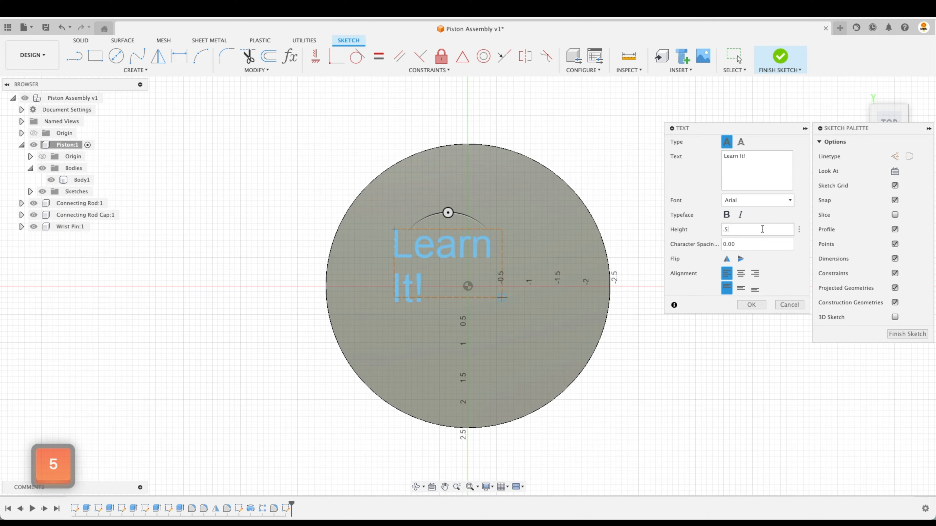
# Format the sketch text as bold Impact, centred horizontally and vertically, and widen its frame so the text fits on one line.
pyautogui.click(758, 200)
pyautogui.scroll(-10, 756, 258)
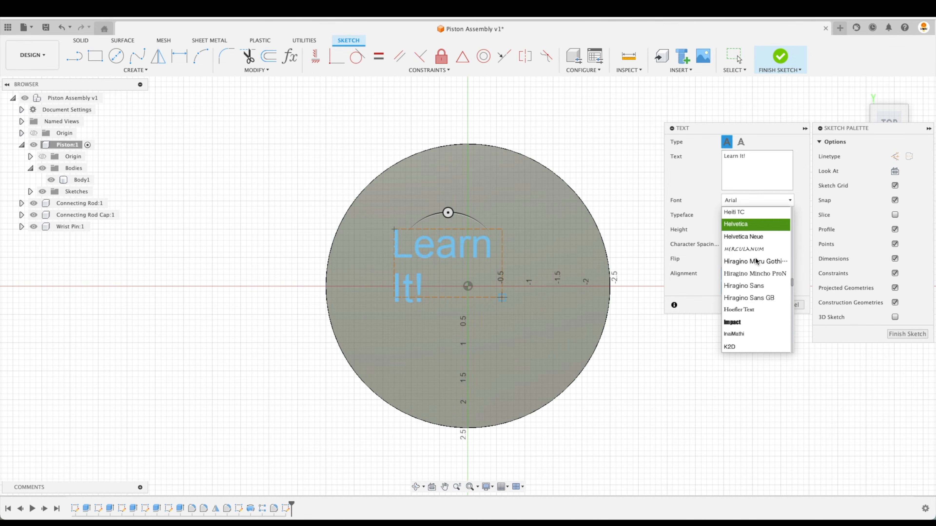
pyautogui.click(735, 322)
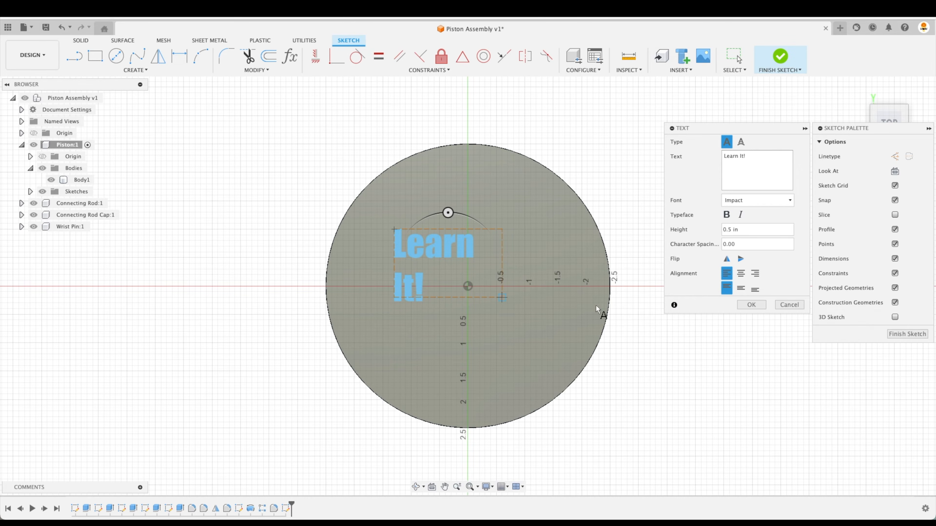
pyautogui.click(741, 274)
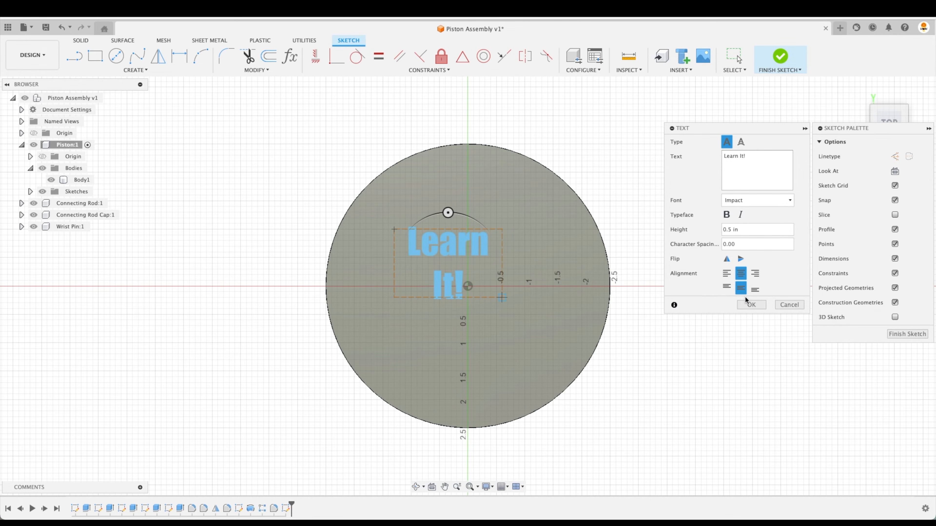
pyautogui.click(727, 216)
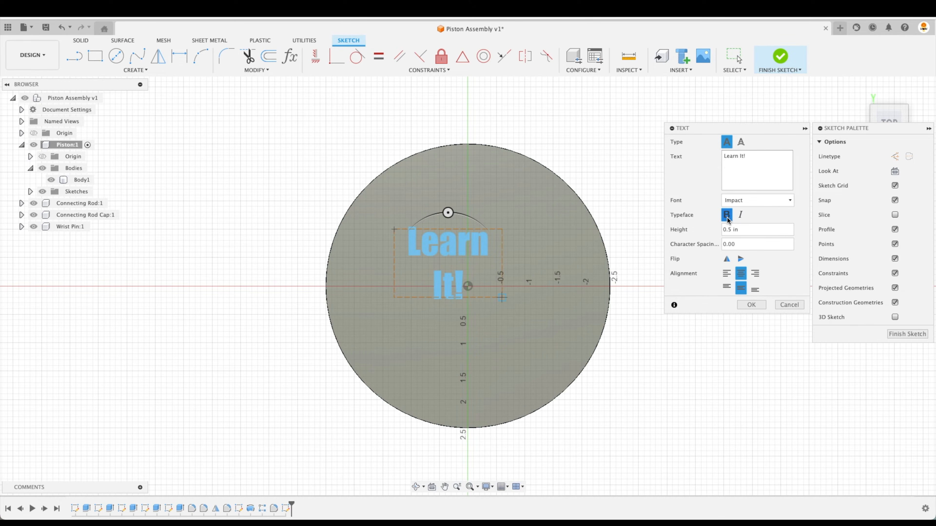
pyautogui.click(751, 305)
pyautogui.moveTo(502, 264); pyautogui.dragTo(541, 264)
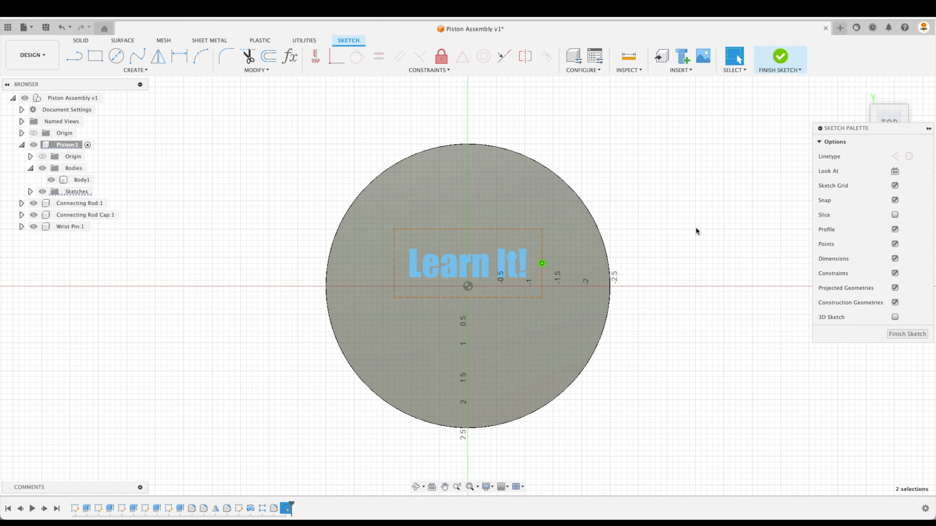
pyautogui.click(697, 230)
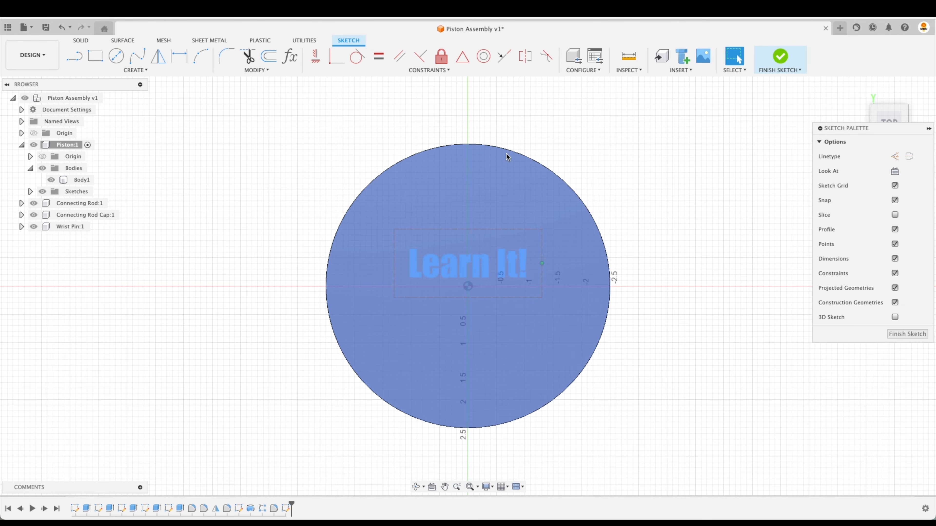
# Draw a diagonal from the text frame's upper-left corner to its lower-right corner and make it a construction line.
pyautogui.press('l')
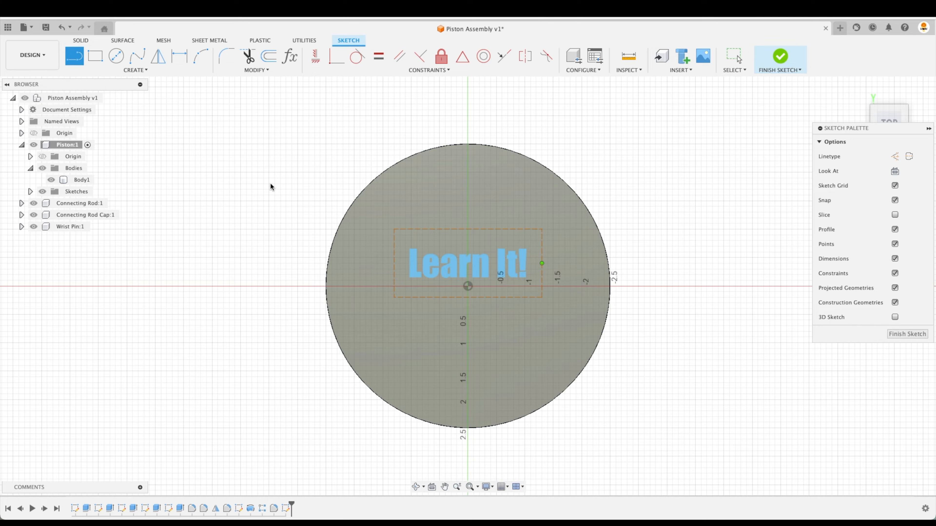
pyautogui.click(394, 230)
pyautogui.click(541, 297)
pyautogui.press('Escape')
pyautogui.click(434, 248)
pyautogui.press('x')
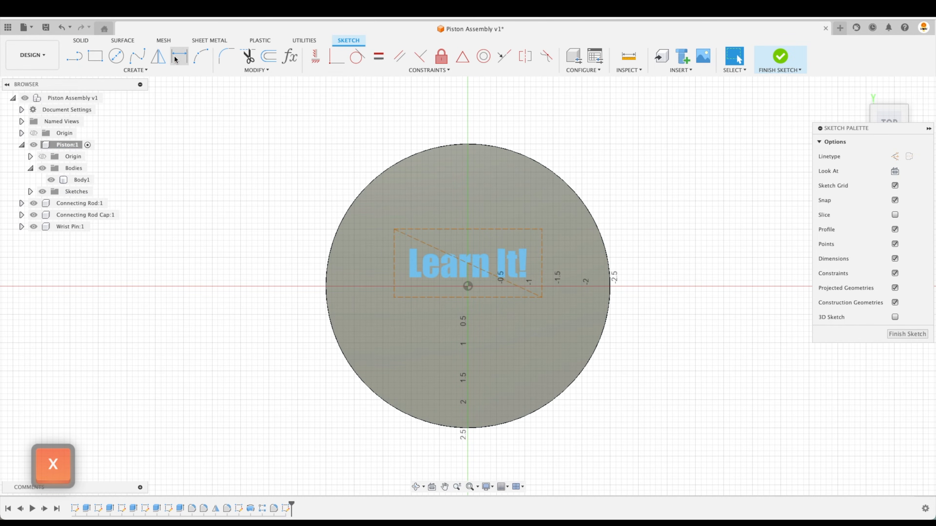
# Add a second construction diagonal across the text frame, from the lower-left corner to the upper-right corner.
pyautogui.click(74, 56)
pyautogui.click(394, 298)
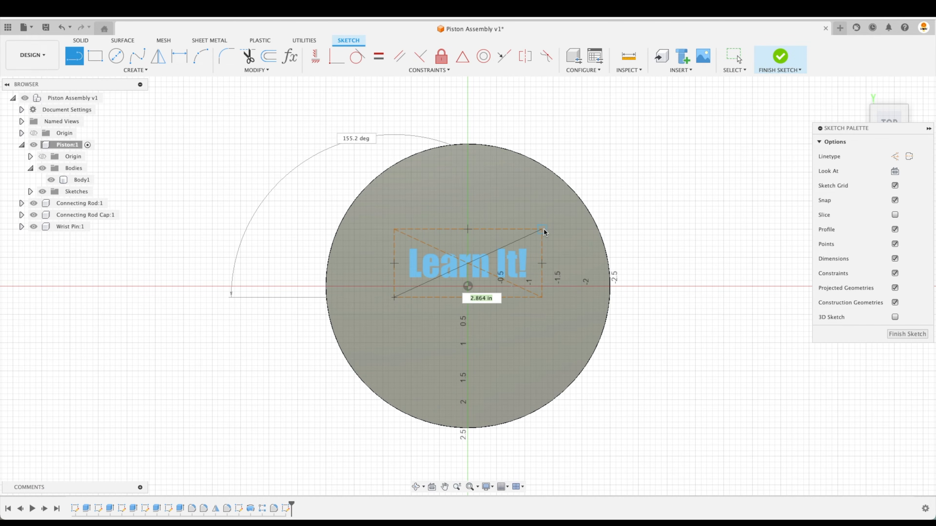
pyautogui.click(542, 231)
pyautogui.press('Escape')
pyautogui.click(518, 242)
pyautogui.press('x')
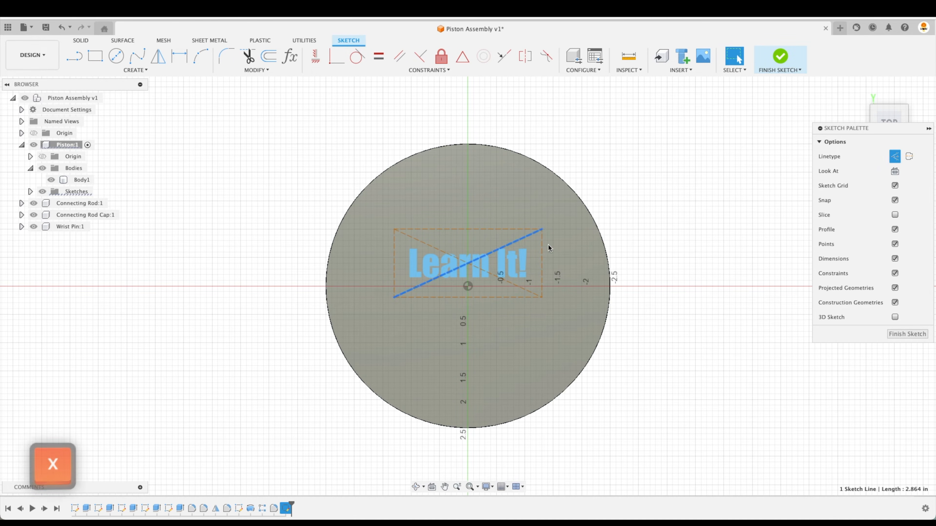
pyautogui.press('Escape')
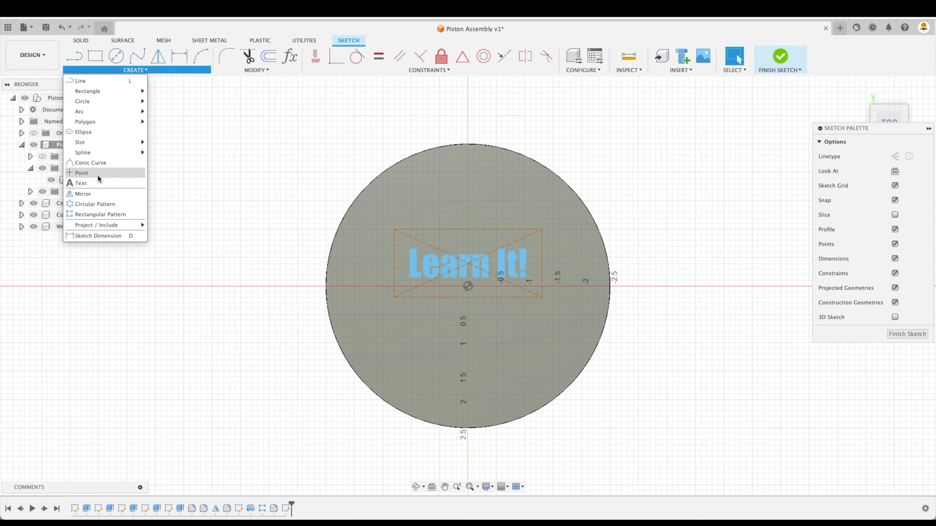
# Place a sketch point where the two construction diagonals of the text frame cross.
pyautogui.click(81, 172)
pyautogui.scroll(8, 471, 267)
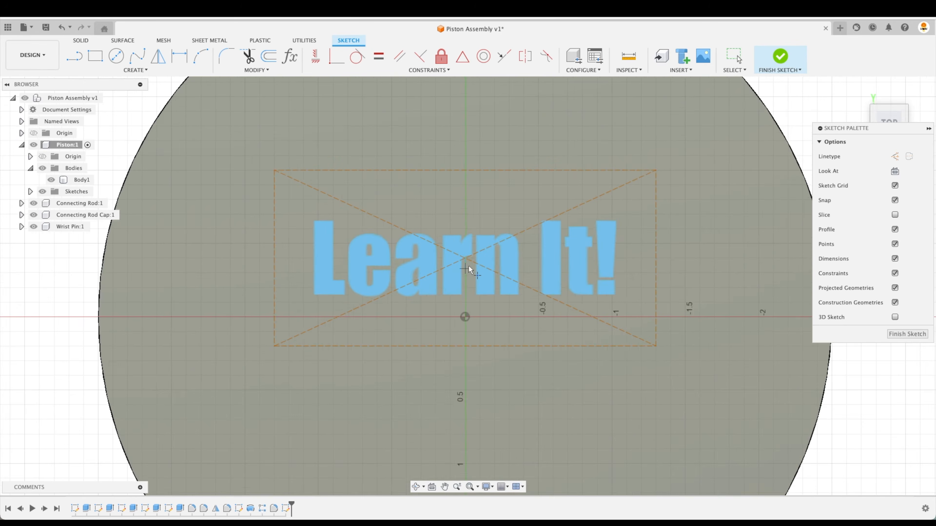
pyautogui.click(471, 266)
pyautogui.scroll(-3, 470, 266)
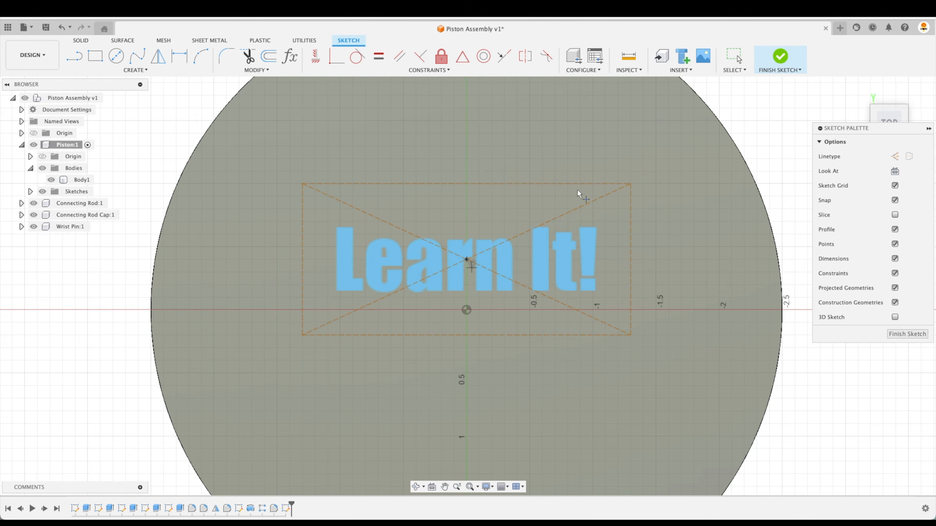
pyautogui.press('Escape')
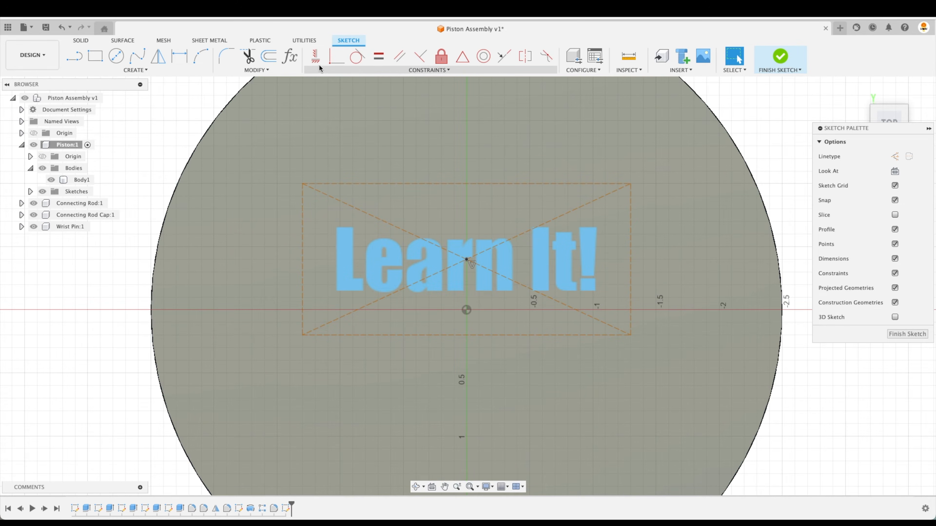
# Centre the text on the piston by making the frame's midpoint coincident with the origin, and finish the sketch.
pyautogui.click(334, 59)
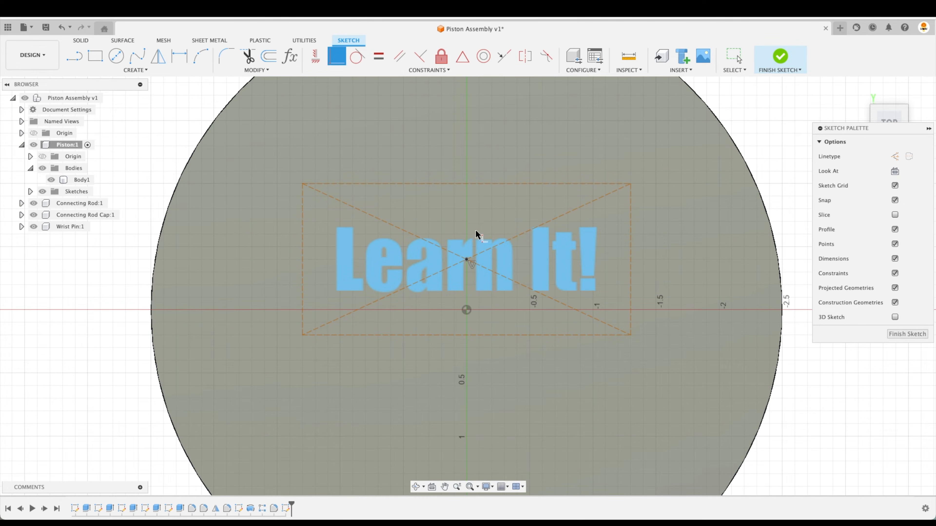
pyautogui.click(467, 261)
pyautogui.click(466, 310)
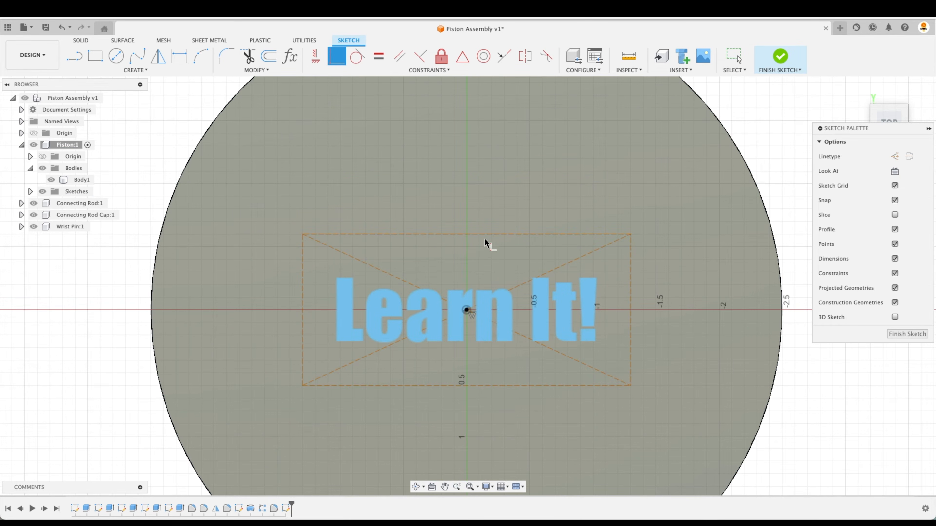
pyautogui.scroll(-3, 415, 259)
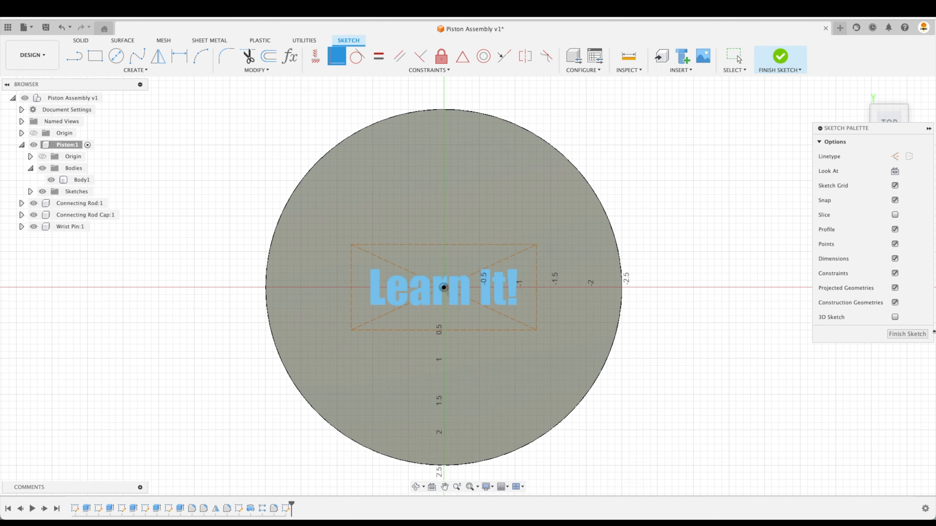
pyautogui.click(911, 335)
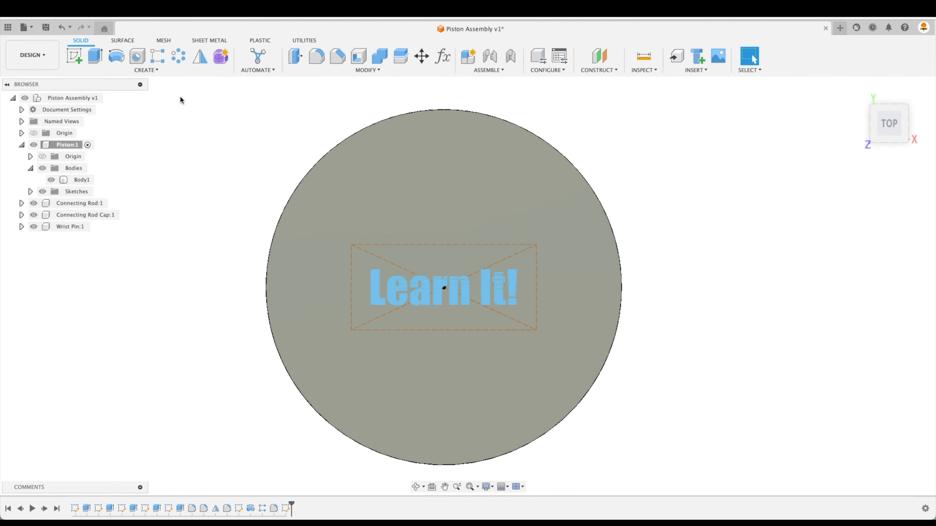
# Extrude only the "Learn It!" text as a cut -0.015 in into the piston's top face.
pyautogui.click(97, 58)
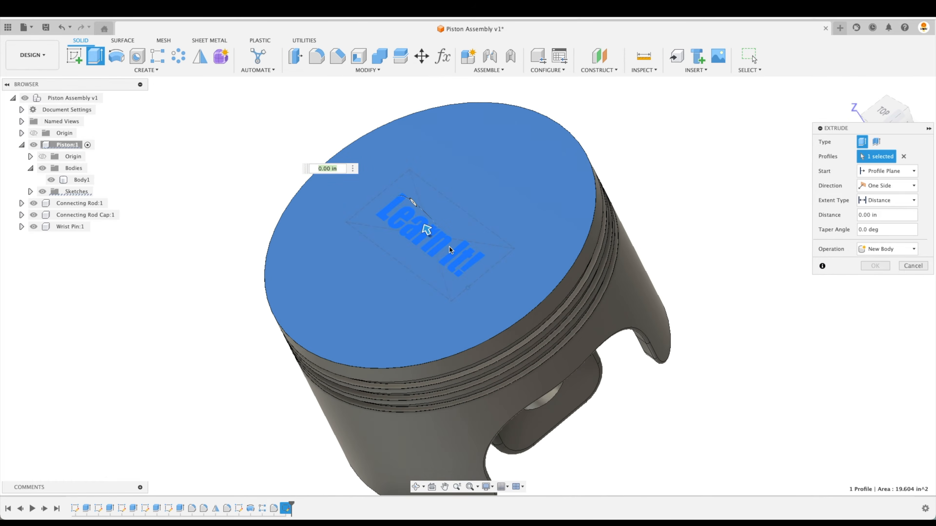
pyautogui.click(431, 233)
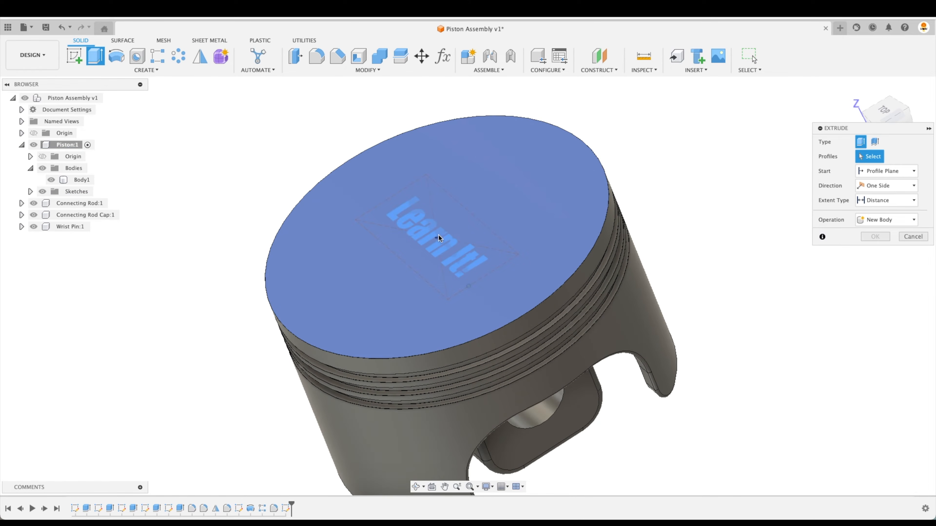
pyautogui.click(438, 237)
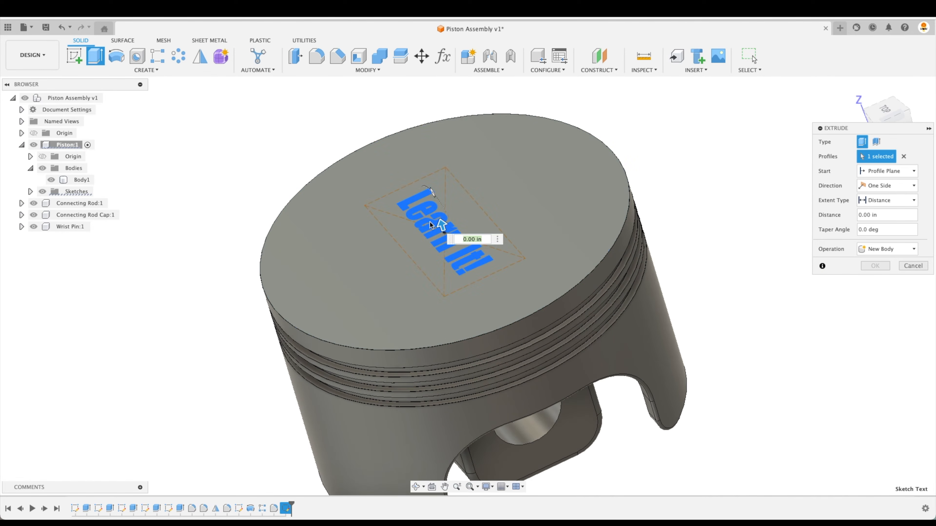
pyautogui.moveTo(442, 226); pyautogui.dragTo(445, 233)
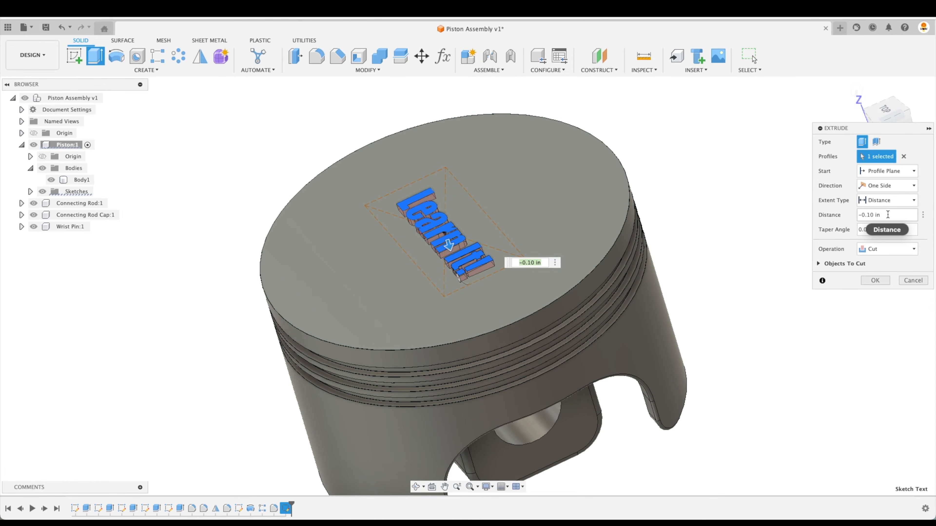
pyautogui.click(888, 215)
pyautogui.write('-.015')
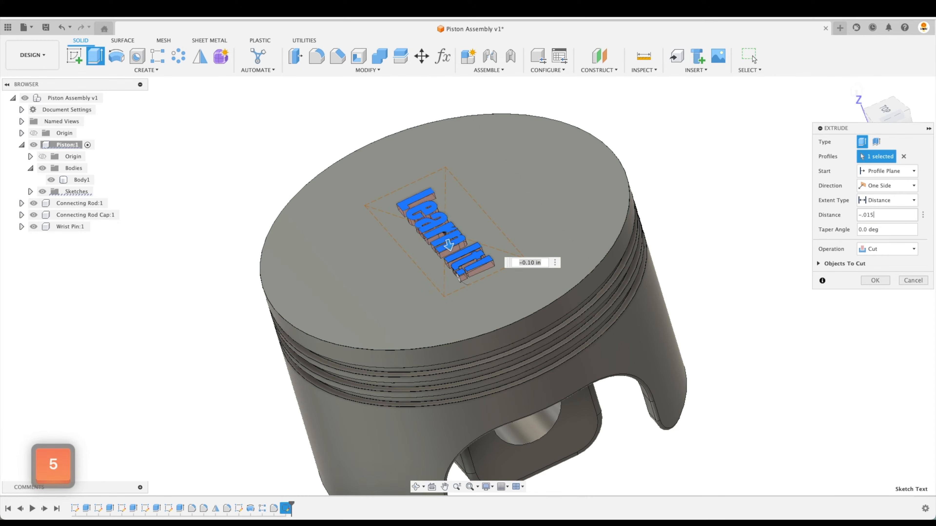
pyautogui.press('Return')
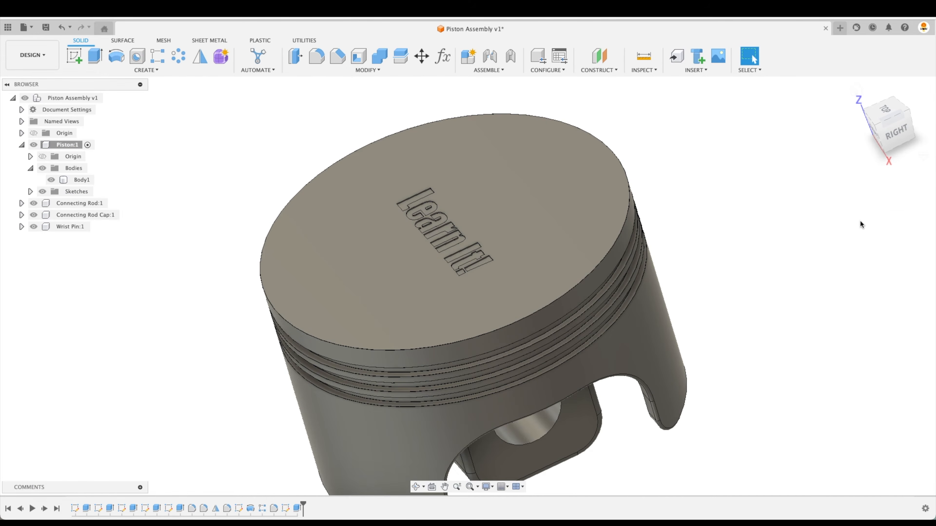
# Return to the home view and save the assembly with the version description "User Saved".
pyautogui.click(856, 90)
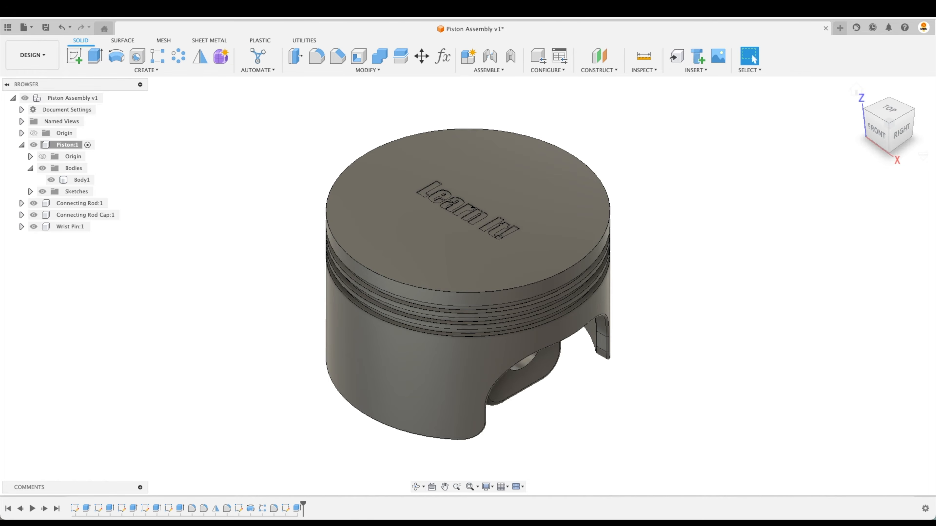
pyautogui.click(46, 30)
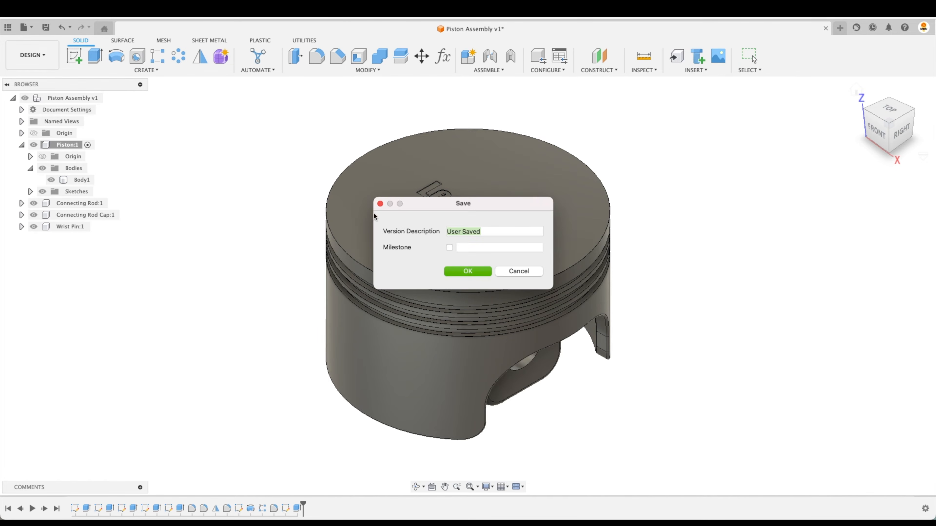
pyautogui.click(471, 270)
# Collapse the Piston component, activate the Connecting Rod component, and hide the Piston.
pyautogui.click(21, 145)
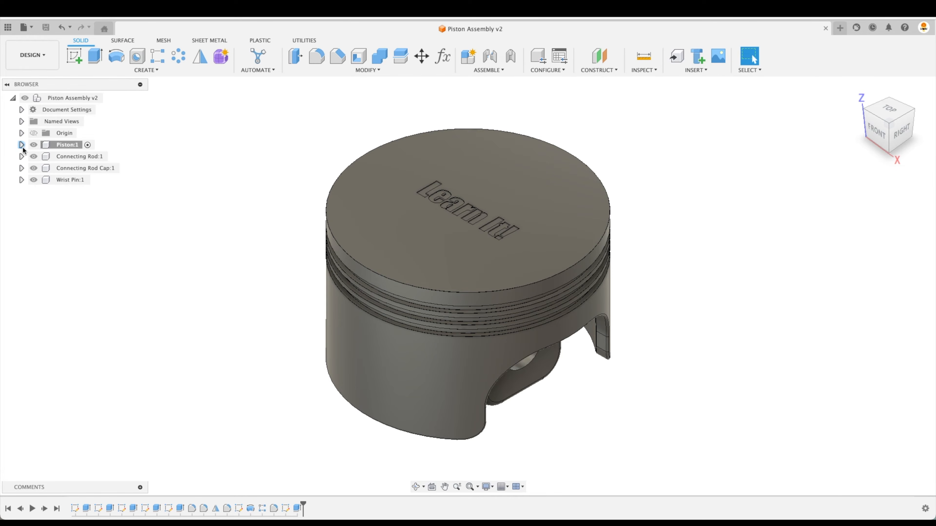
pyautogui.click(93, 157)
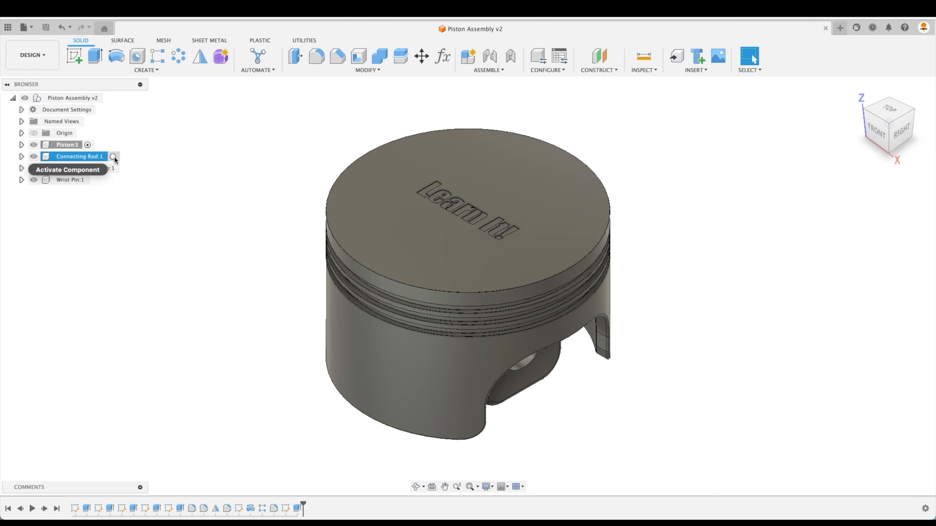
pyautogui.click(114, 158)
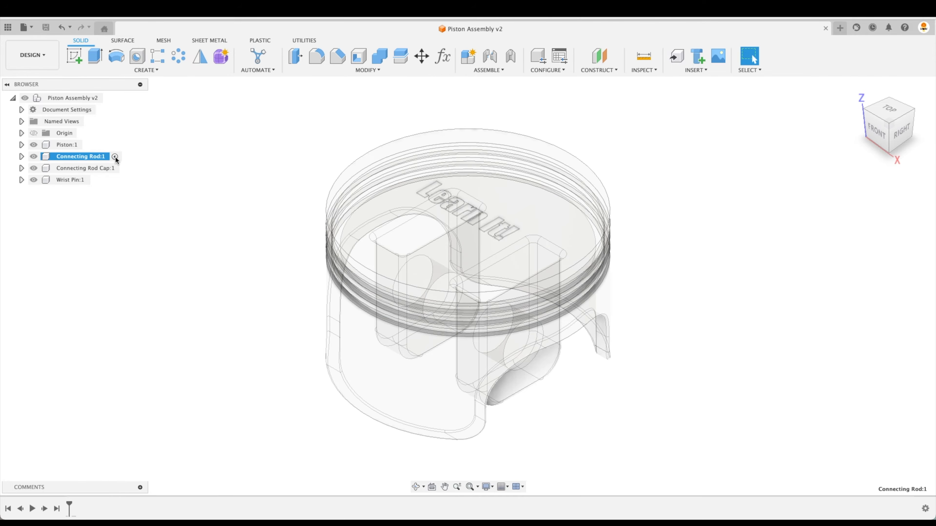
pyautogui.click(34, 145)
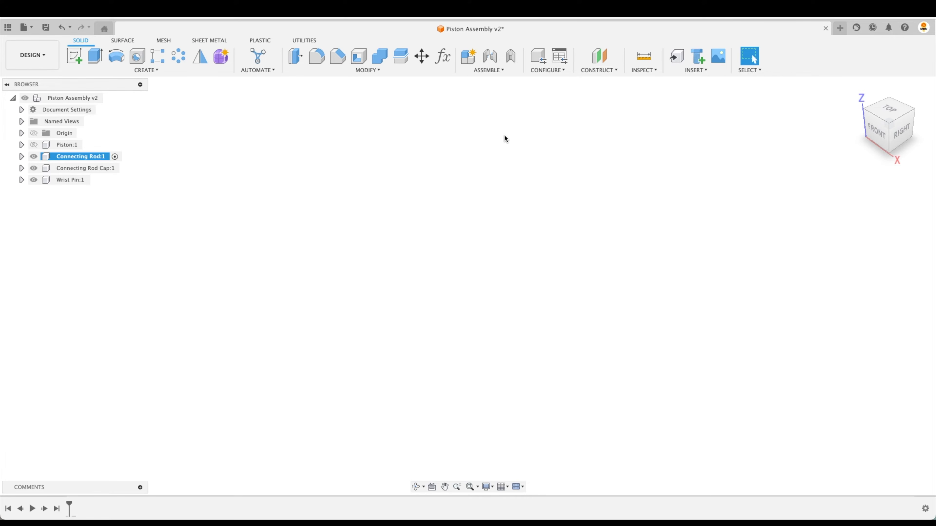
# Switch the Piston component's display on and off, leaving it hidden.
pyautogui.click(33, 144)
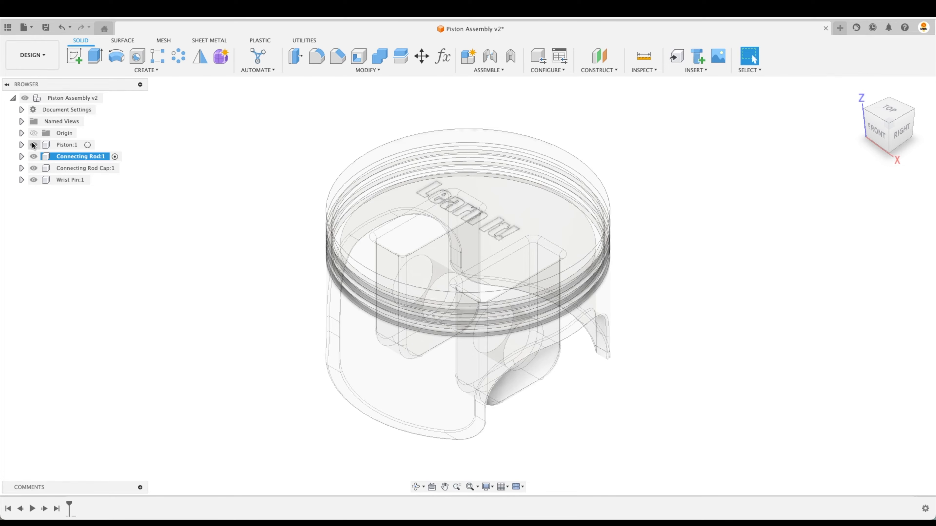
pyautogui.click(33, 145)
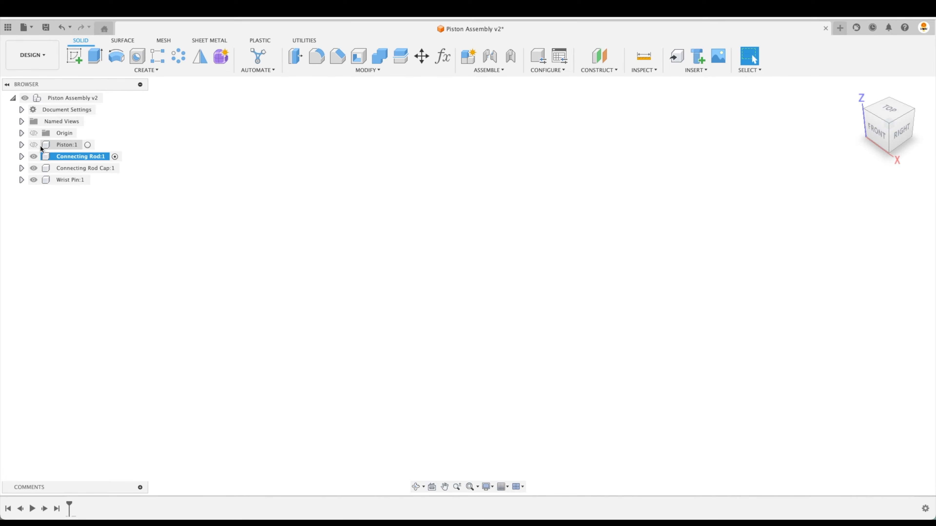
pyautogui.click(33, 146)
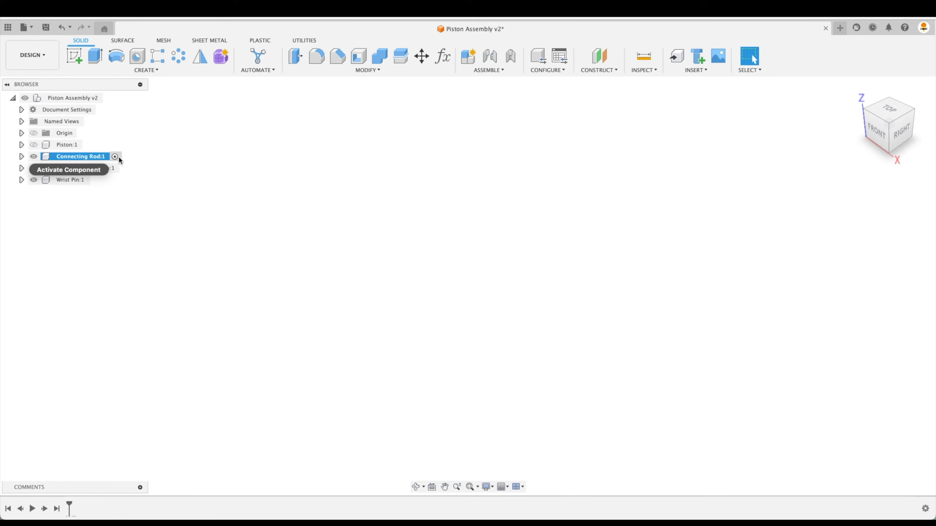
pyautogui.click(34, 145)
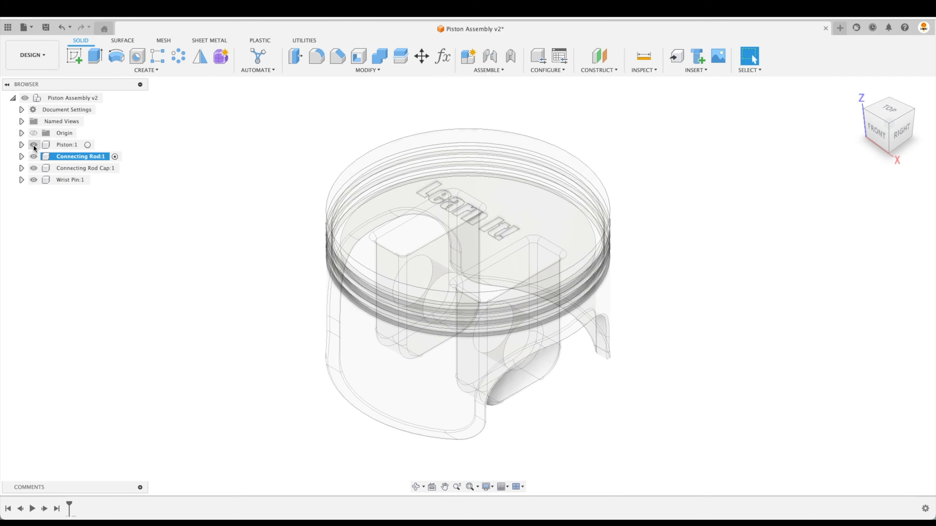
pyautogui.click(33, 146)
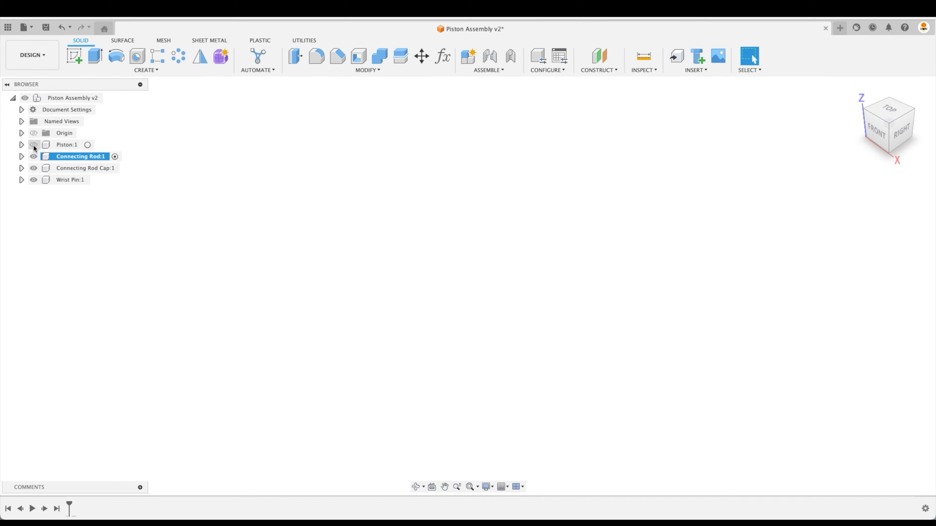
# Start a sketch on the horizontal XY plane in the Connecting Rod component and draw a 2 in diameter circle at the origin.
pyautogui.click(74, 57)
pyautogui.click(520, 208)
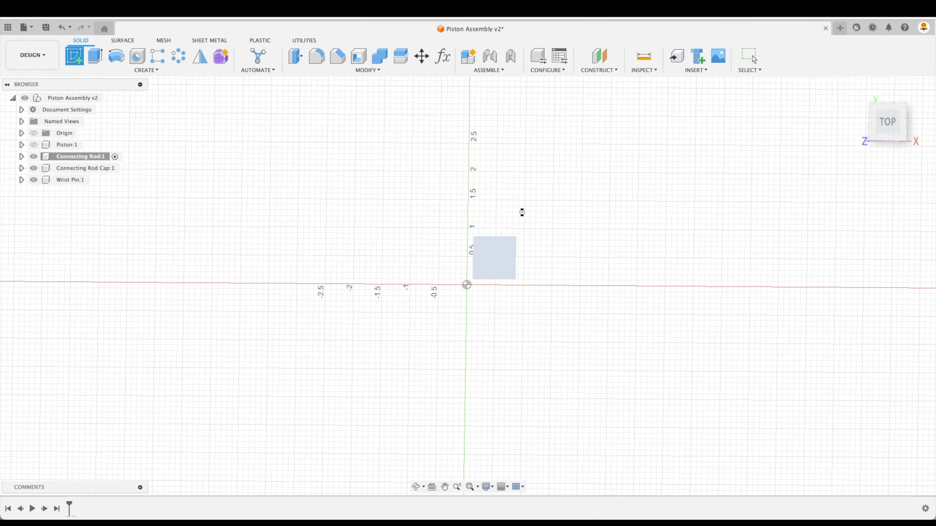
pyautogui.press('c')
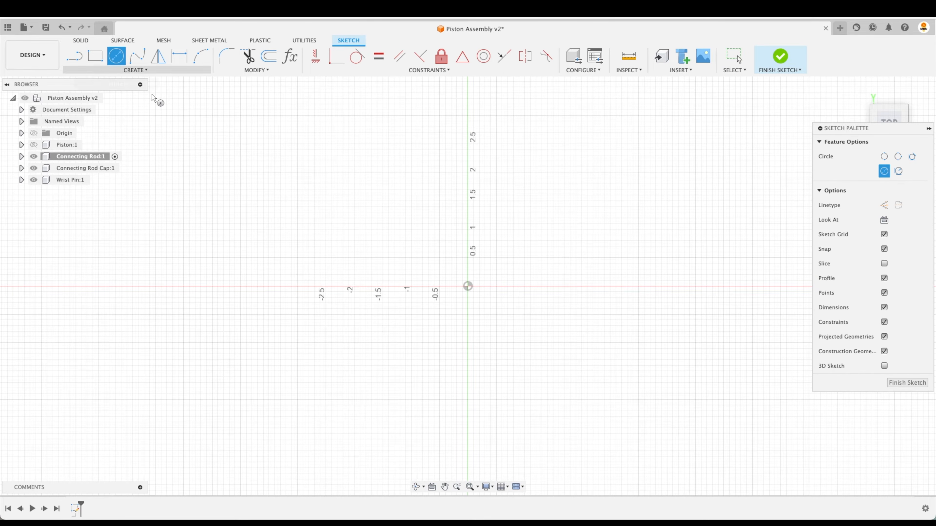
pyautogui.click(470, 287)
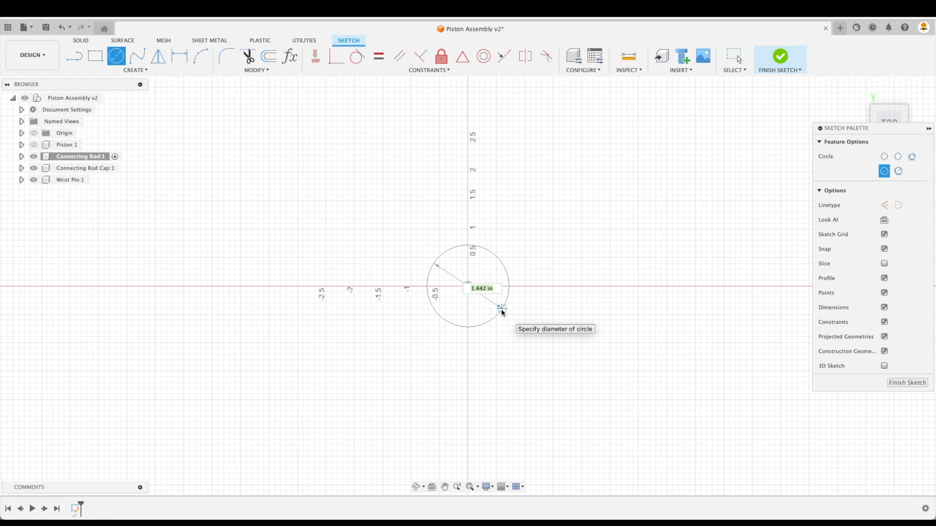
pyautogui.write('2')
pyautogui.press('Return')
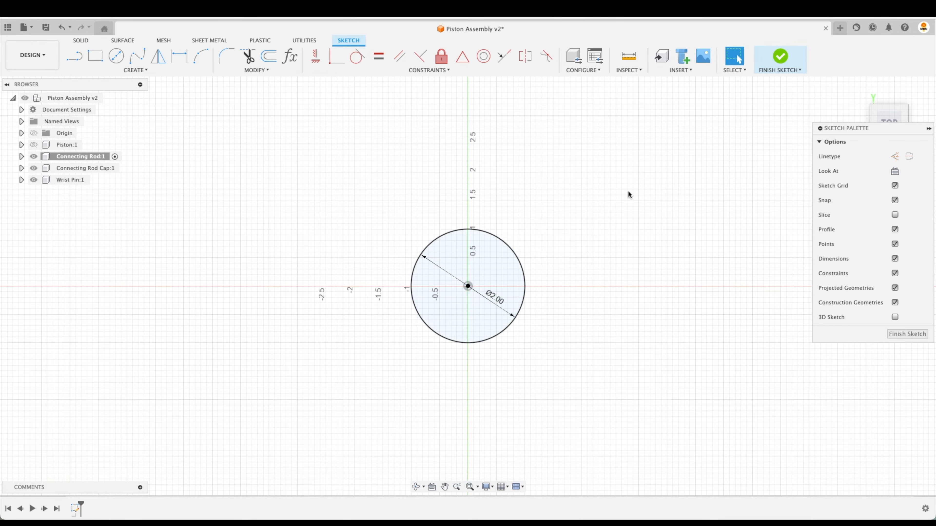
# Draw a 1 in diameter circle on the vertical axis about 6.8 in above the origin.
pyautogui.scroll(-2, 632, 201)
pyautogui.moveTo(633, 203); pyautogui.dragTo(595, 293, button='middle')
pyautogui.scroll(-2, 627, 265)
pyautogui.moveTo(636, 256); pyautogui.dragTo(602, 284, button='middle')
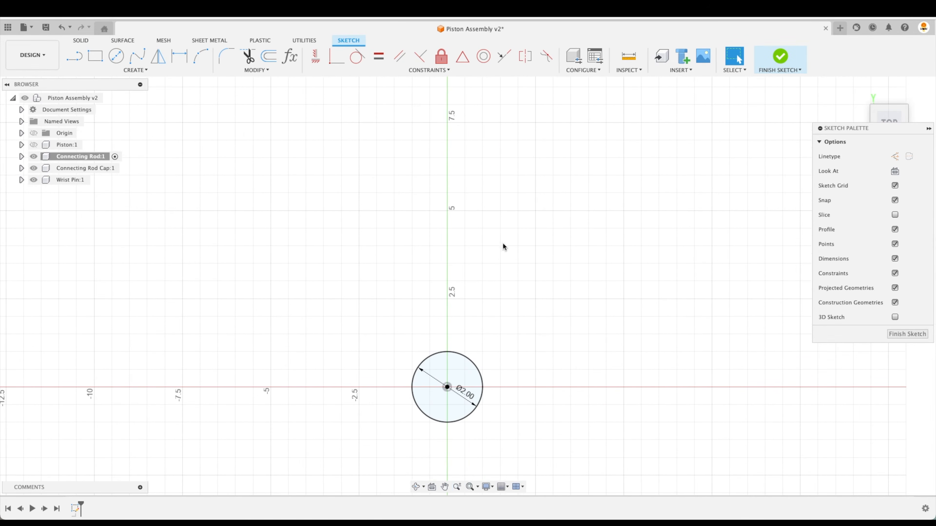
pyautogui.click(116, 56)
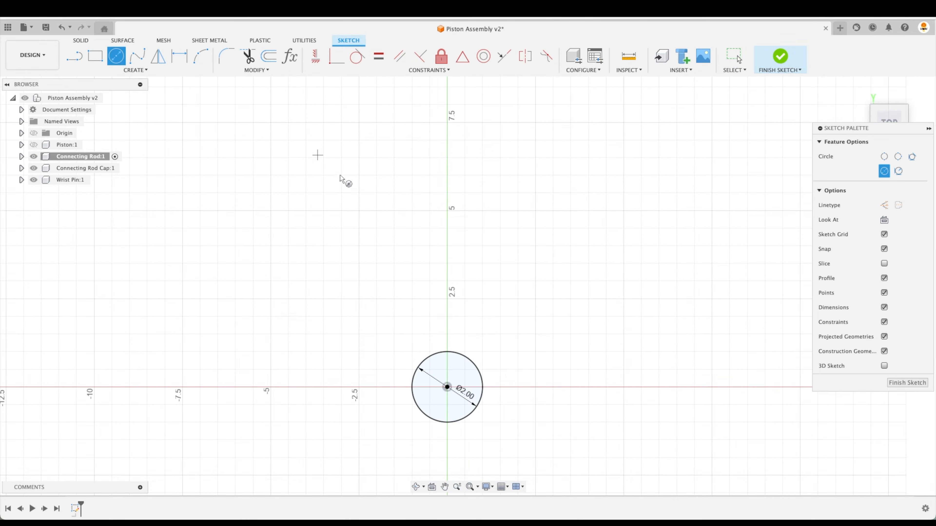
pyautogui.click(448, 147)
pyautogui.write('1')
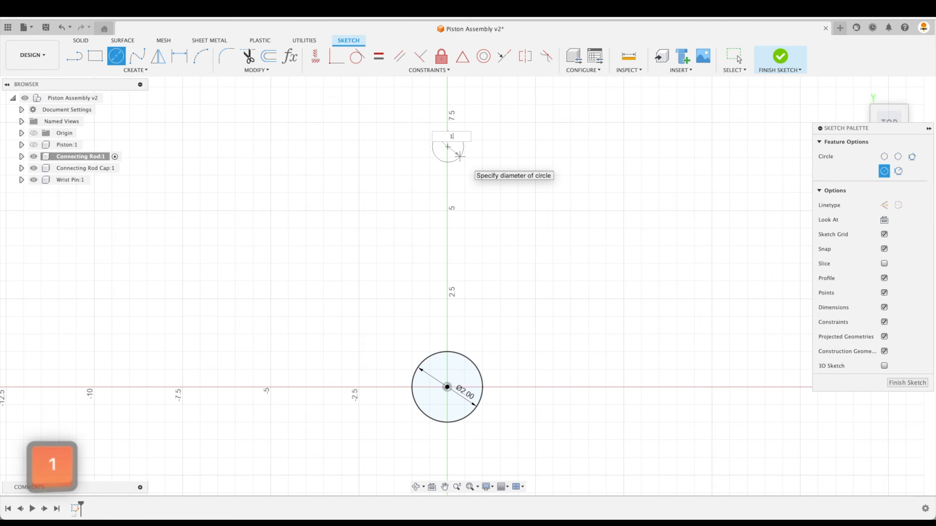
pyautogui.press('Return')
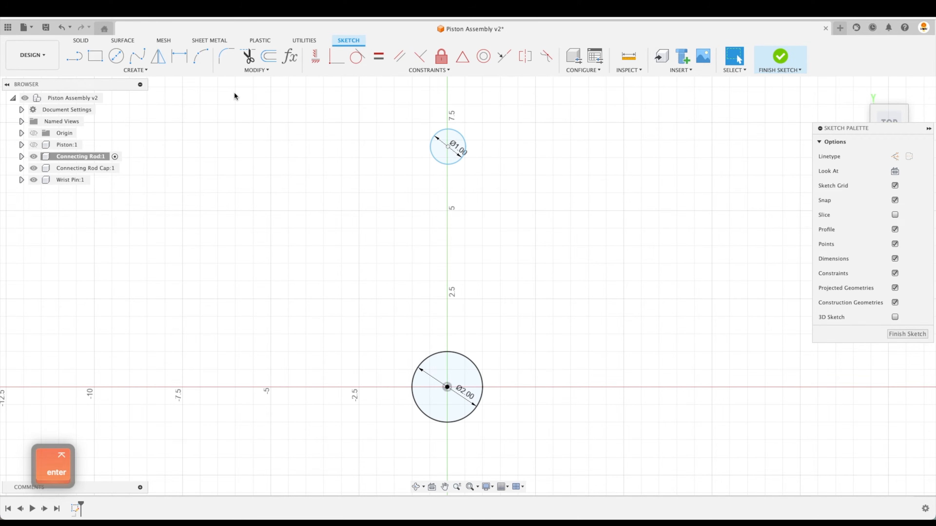
# Constrain the 1 in circle's center vertically in line with the 2 in circle's center.
pyautogui.click(316, 56)
pyautogui.click(447, 147)
pyautogui.click(448, 387)
pyautogui.press('Escape')
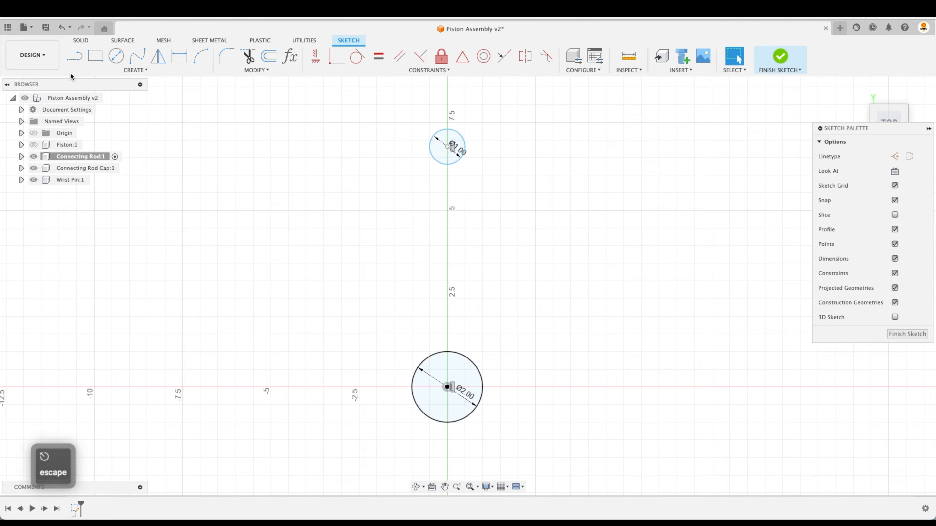
pyautogui.press('d')
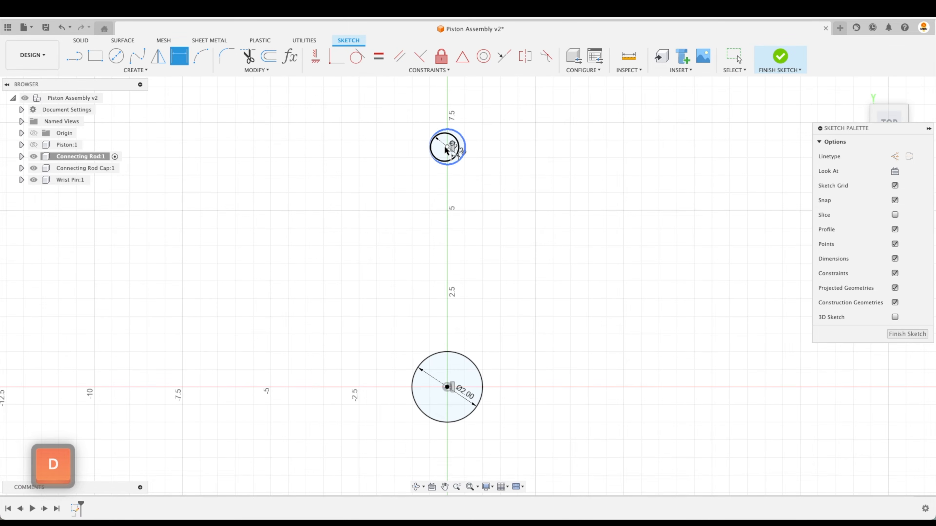
pyautogui.click(448, 147)
pyautogui.click(448, 387)
pyautogui.press('Escape')
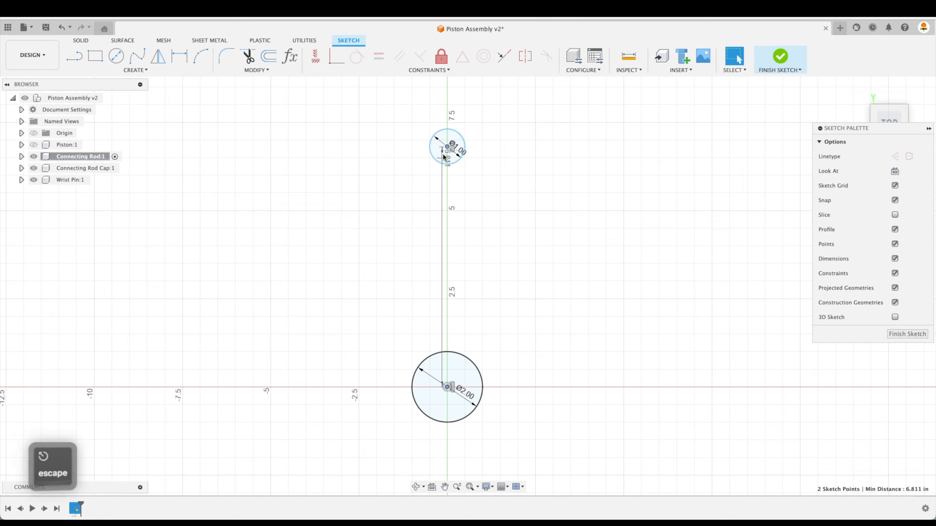
# Dimension the vertical center-to-center distance between the two circles as 6 in.
pyautogui.press('d')
pyautogui.click(465, 150)
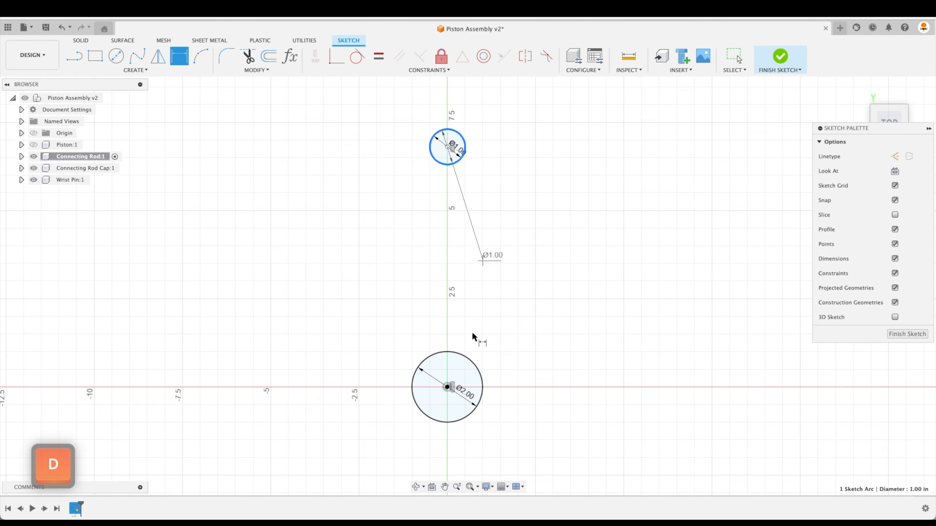
pyautogui.click(468, 360)
pyautogui.click(575, 258)
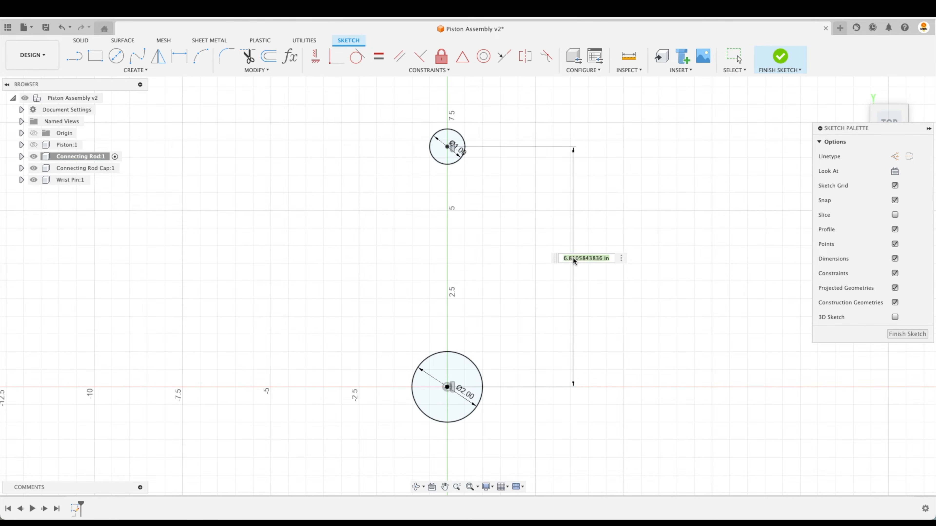
pyautogui.write('6')
pyautogui.press('Return')
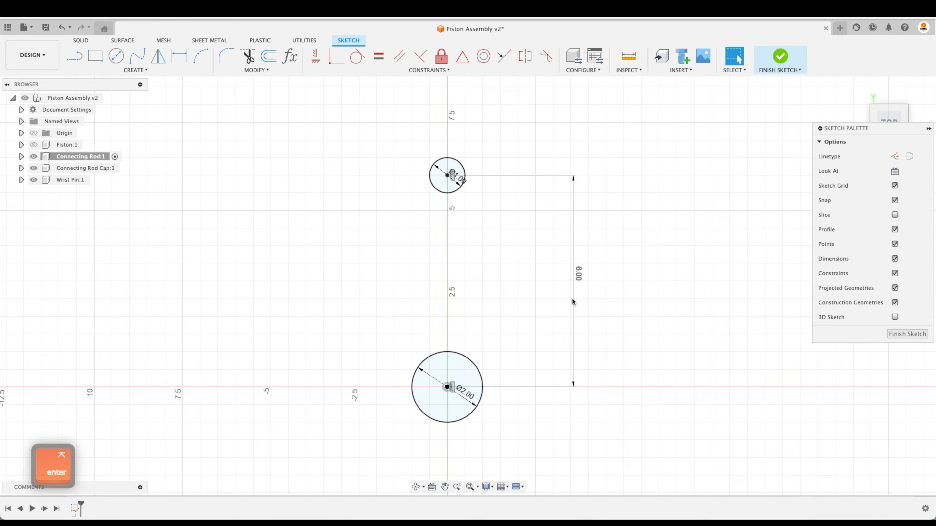
# Draw a 2 in diameter circle concentric with the upper 1 in circle and place both upper diameter labels outside the circles.
pyautogui.scroll(3, 605, 345)
pyautogui.click(118, 62)
pyautogui.click(412, 135)
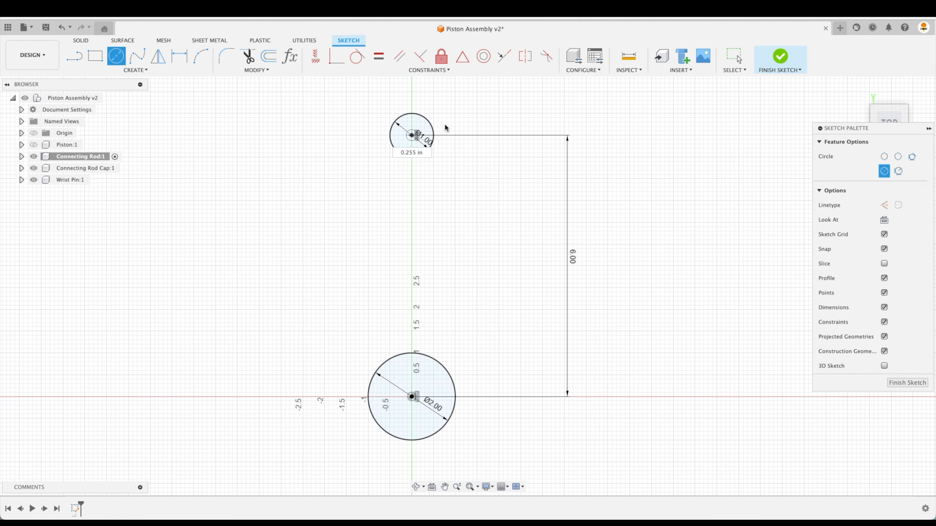
pyautogui.write('2')
pyautogui.press('Return')
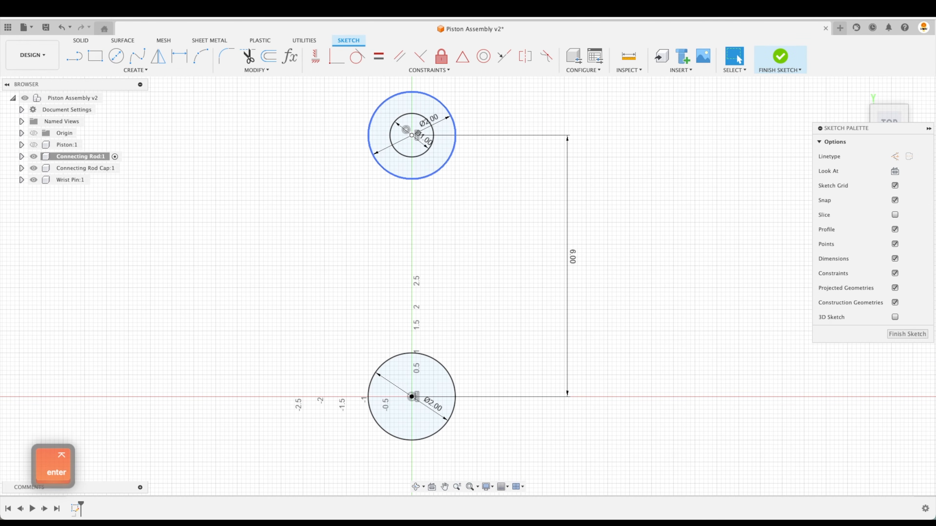
pyautogui.moveTo(443, 120); pyautogui.dragTo(479, 101)
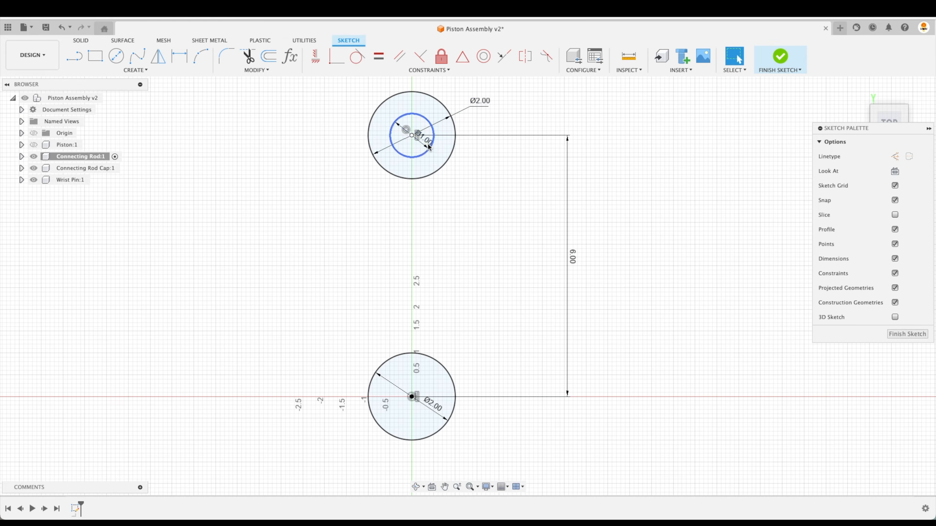
pyautogui.moveTo(425, 139); pyautogui.dragTo(473, 161)
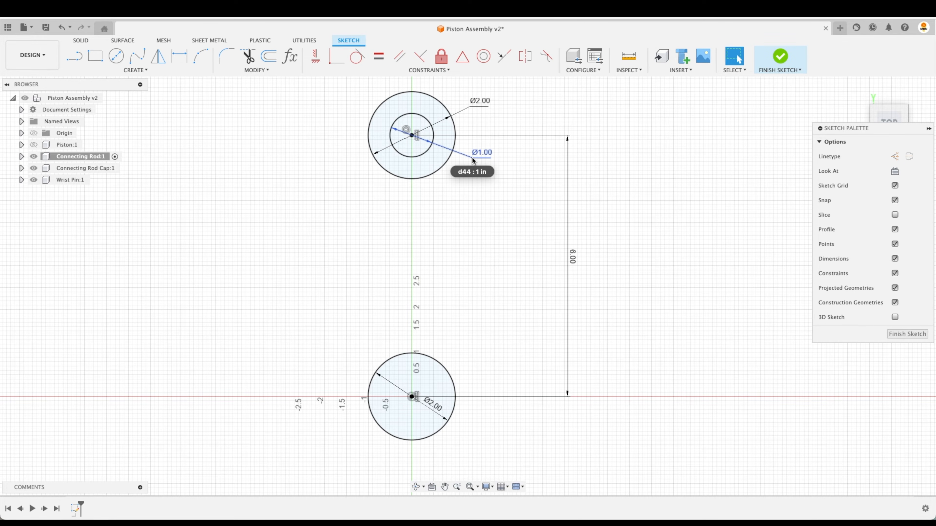
# Draw a 3 in diameter circle concentric with the lower 2 in circle.
pyautogui.press('c')
pyautogui.click(412, 397)
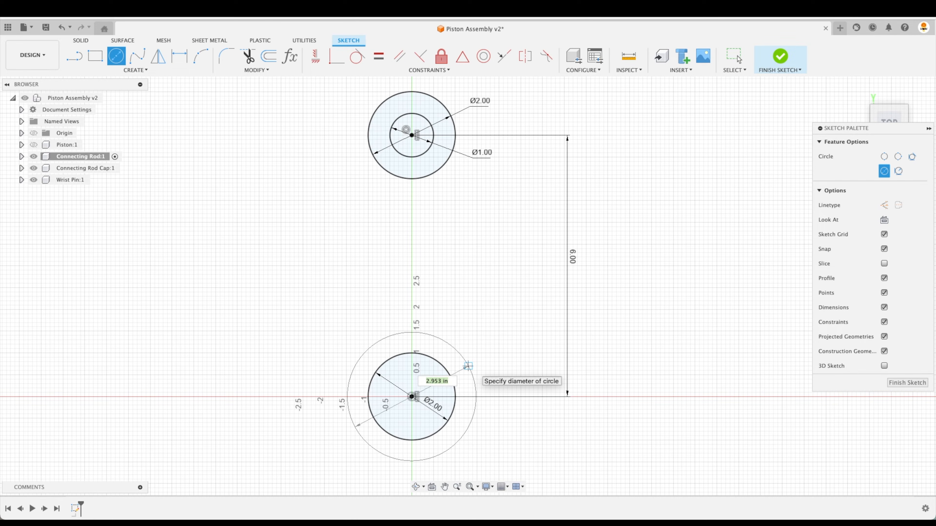
pyautogui.write('3')
pyautogui.press('Return')
# Draw two vertical lines joining the upper and lower outer circles, one on each side of the center axis.
pyautogui.click(74, 56)
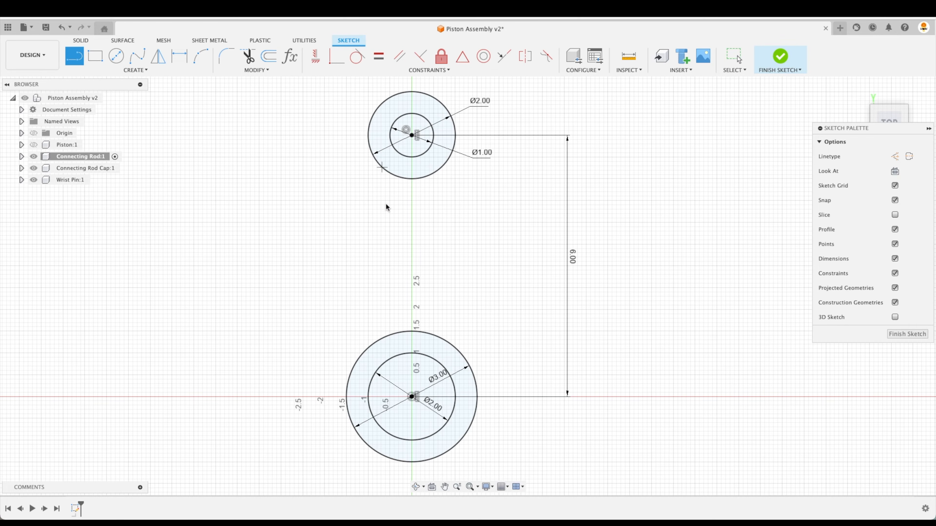
pyautogui.click(382, 338)
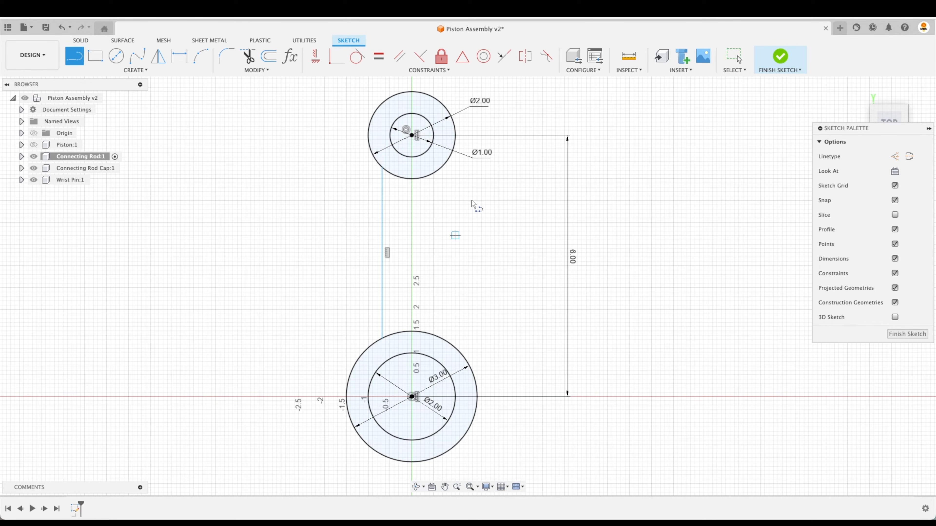
pyautogui.click(442, 168)
pyautogui.click(441, 338)
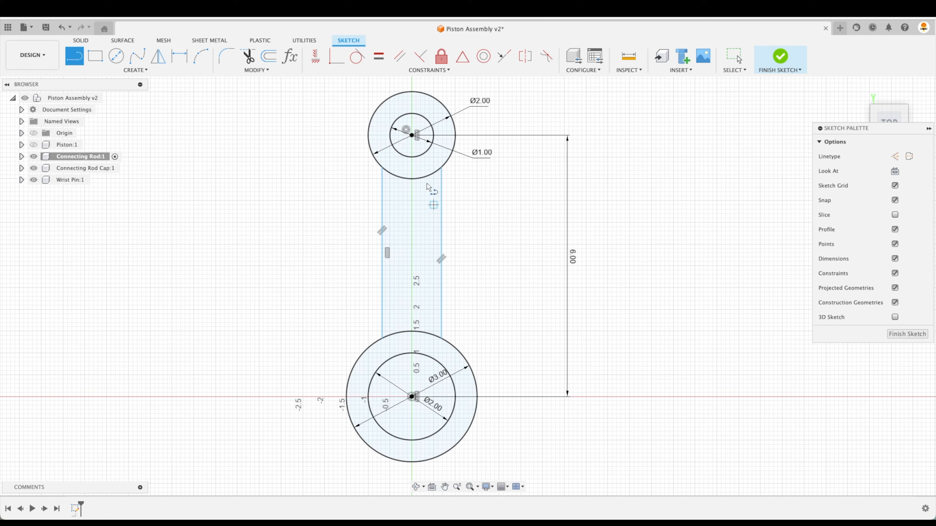
# Draw a vertical line between the upper and lower circle centers and convert it to a construction line.
pyautogui.click(412, 136)
pyautogui.click(412, 397)
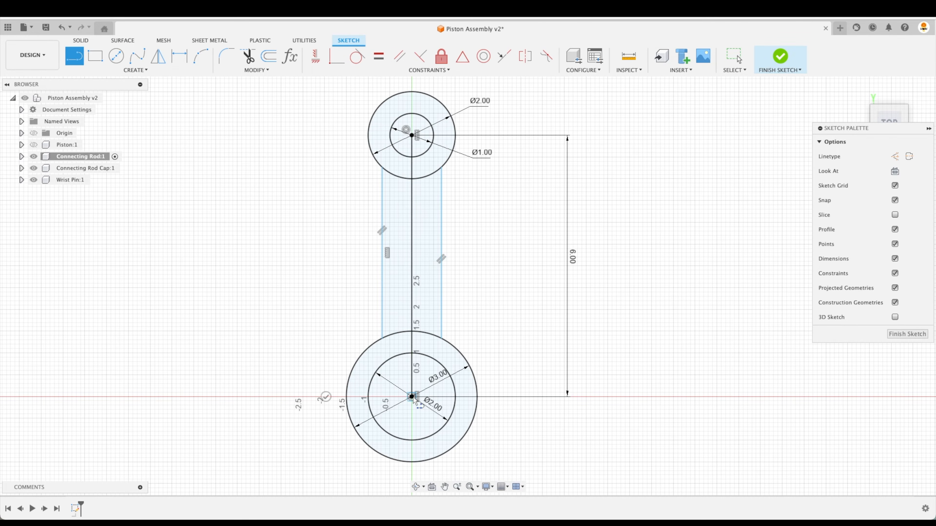
pyautogui.press('Escape')
pyautogui.click(414, 313)
pyautogui.press('x')
pyautogui.press('Escape')
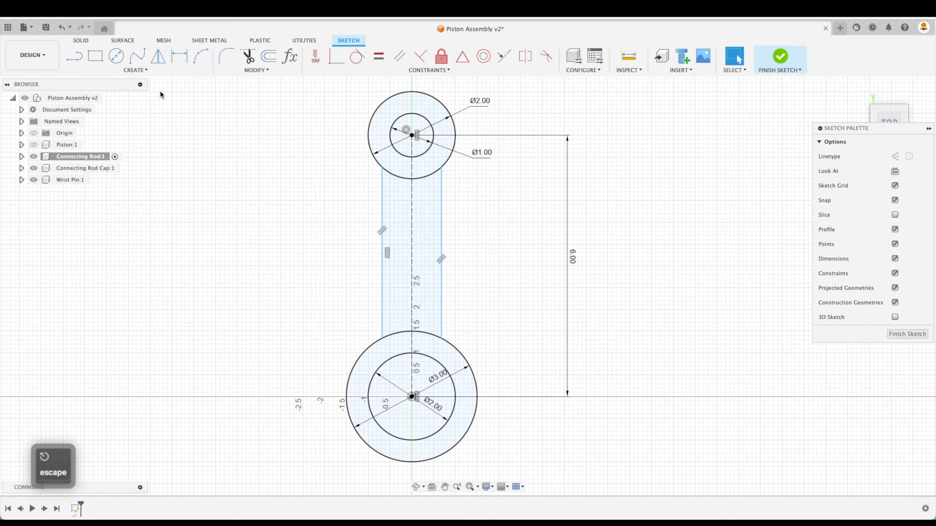
pyautogui.rightClick(261, 272)
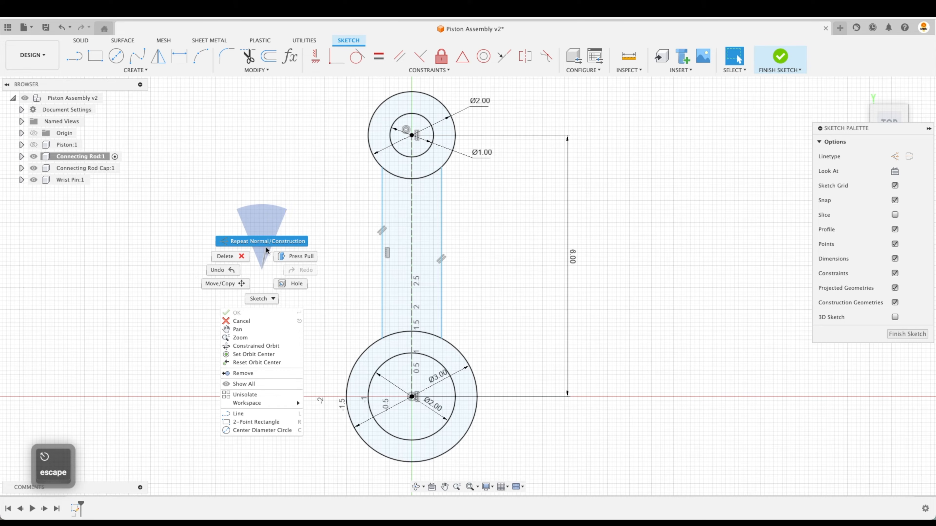
pyautogui.press('Escape')
# Draw a horizontal line through the center of the lower circles, spanning the 3 in circle, and convert it to construction.
pyautogui.click(81, 53)
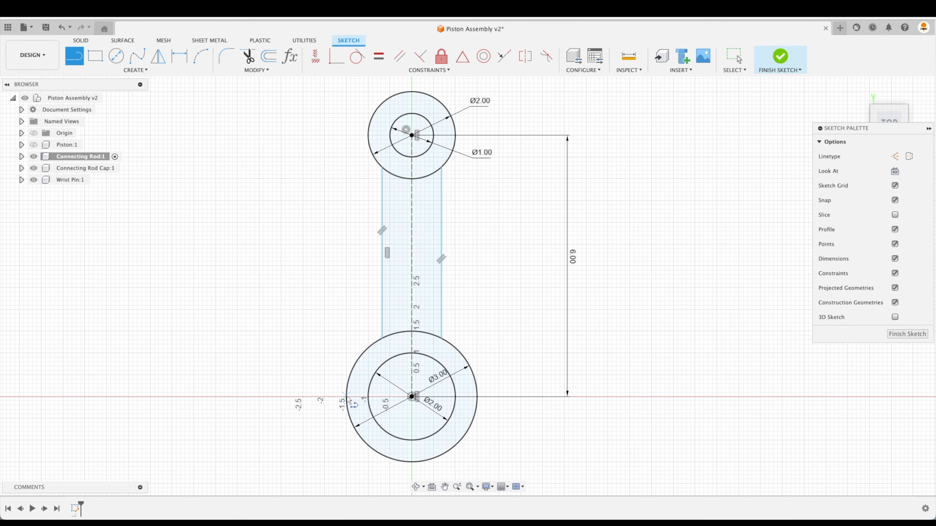
pyautogui.click(347, 398)
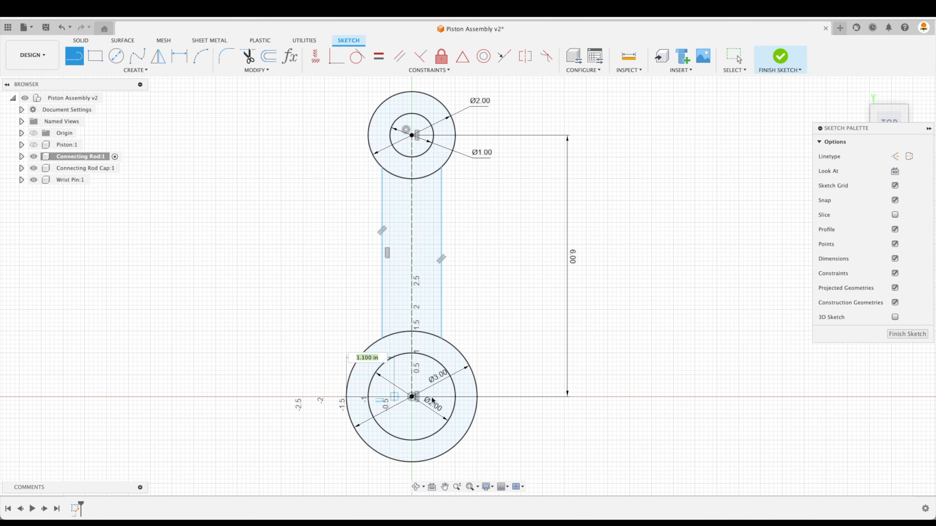
pyautogui.press('Escape')
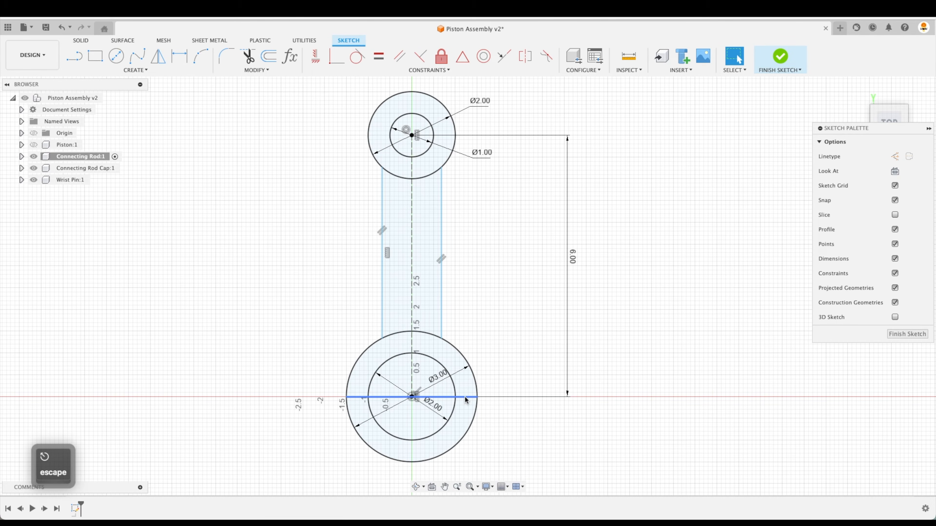
pyautogui.click(465, 398)
pyautogui.press('x')
pyautogui.click(468, 408)
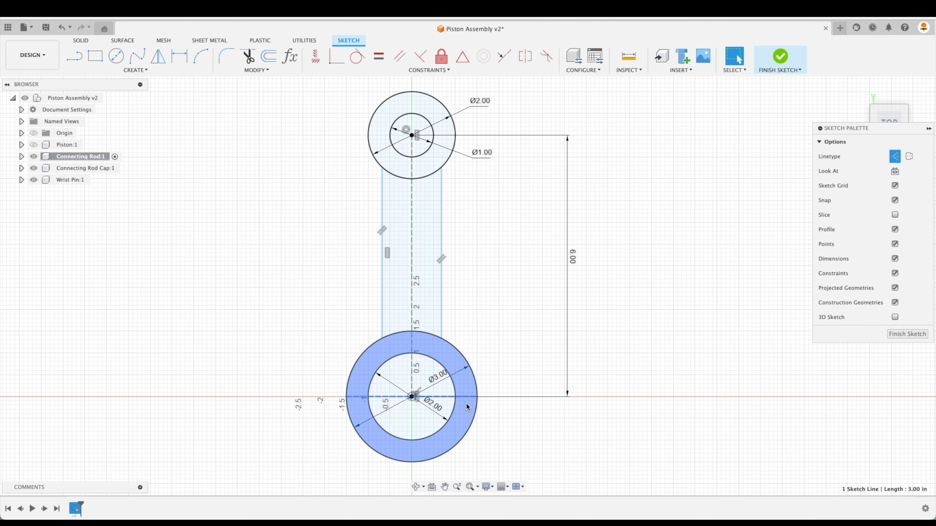
pyautogui.press('Escape')
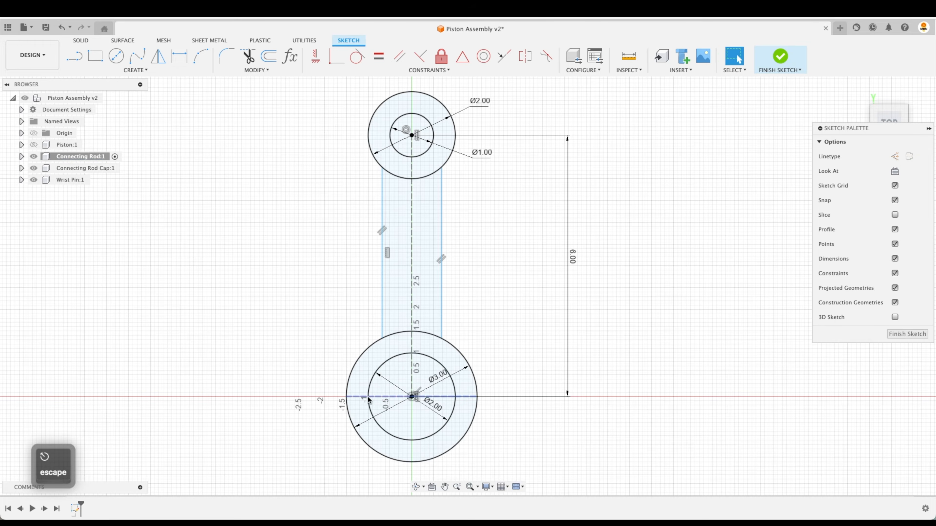
# Delete the horizontal construction line across the lower circles.
pyautogui.scroll(3, 454, 457)
pyautogui.scroll(1, 434, 459)
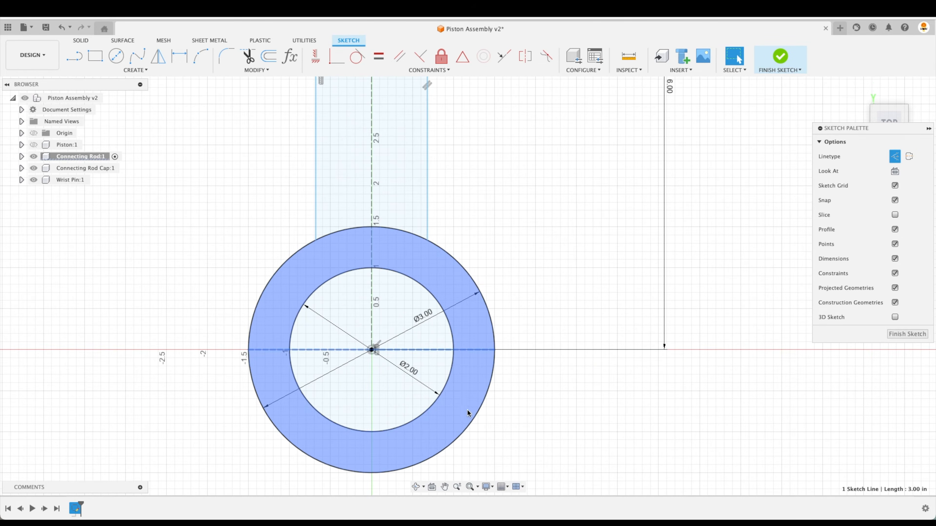
pyautogui.press('Escape')
pyautogui.click(417, 351)
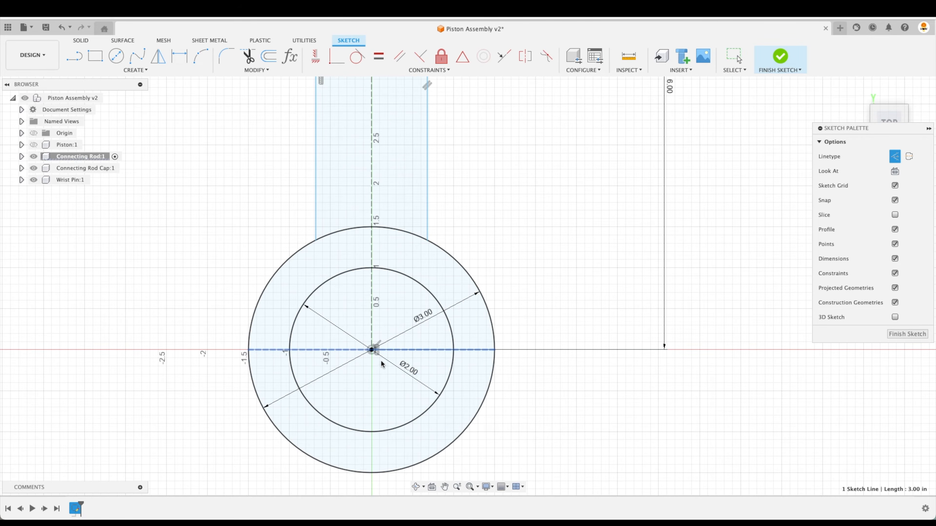
pyautogui.click(354, 349)
pyautogui.click(253, 354)
pyautogui.press('Escape')
pyautogui.press('Escape')
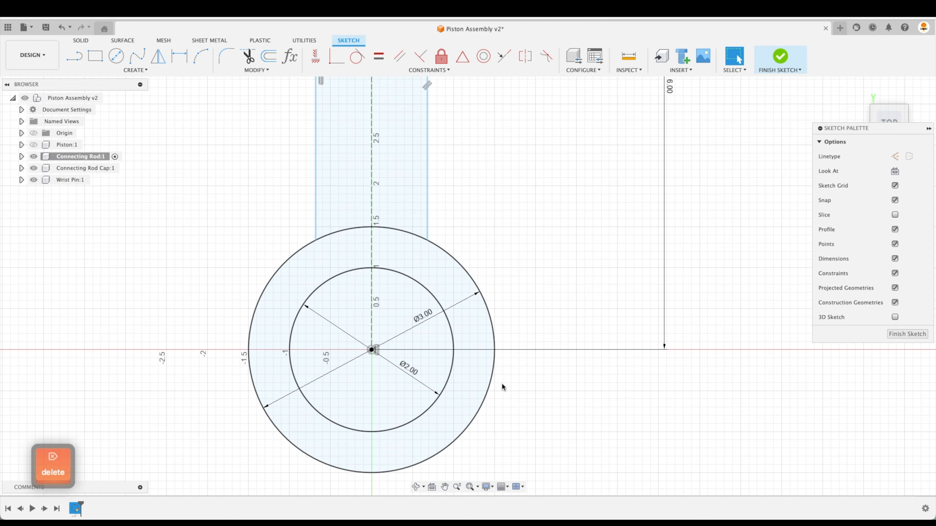
# Draw a horizontal line about 2.95 in long across the 3 in circle, slightly below its center, and convert it to construction.
pyautogui.click(70, 59)
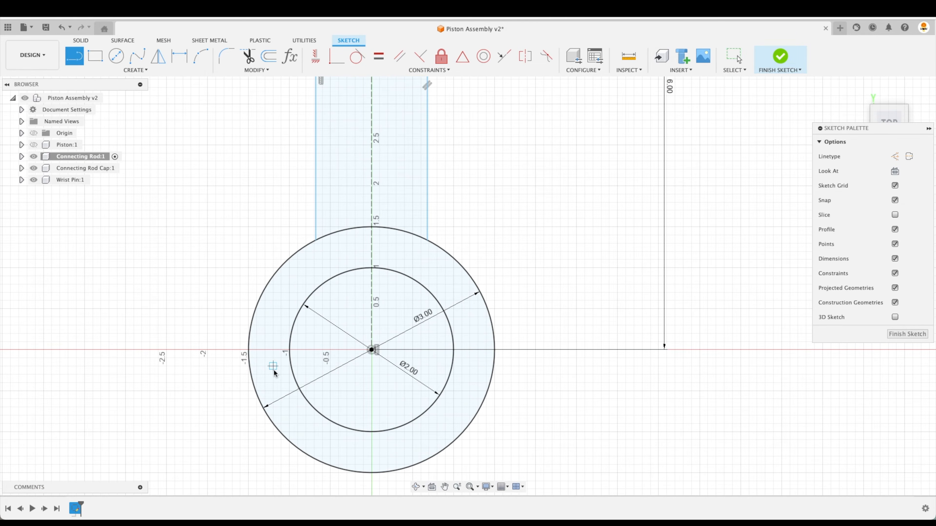
pyautogui.click(252, 374)
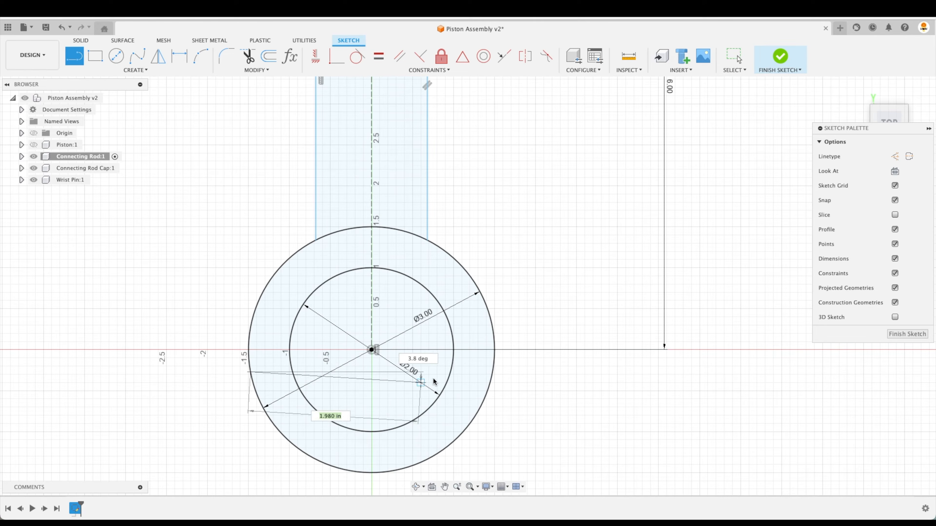
pyautogui.click(493, 372)
pyautogui.press('Escape')
pyautogui.click(474, 372)
pyautogui.press('x')
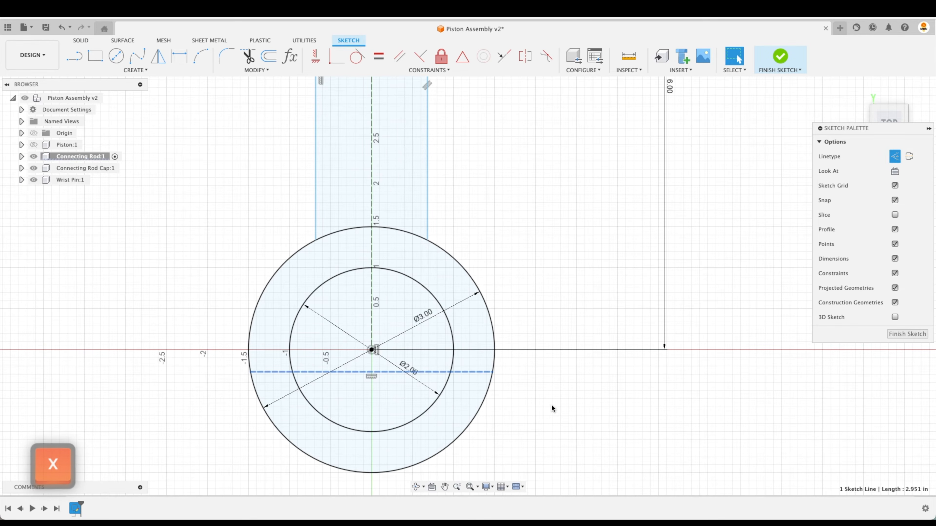
pyautogui.press('Escape')
# Constrain the horizontal construction line coincident with the center point of the lower circles.
pyautogui.click(336, 56)
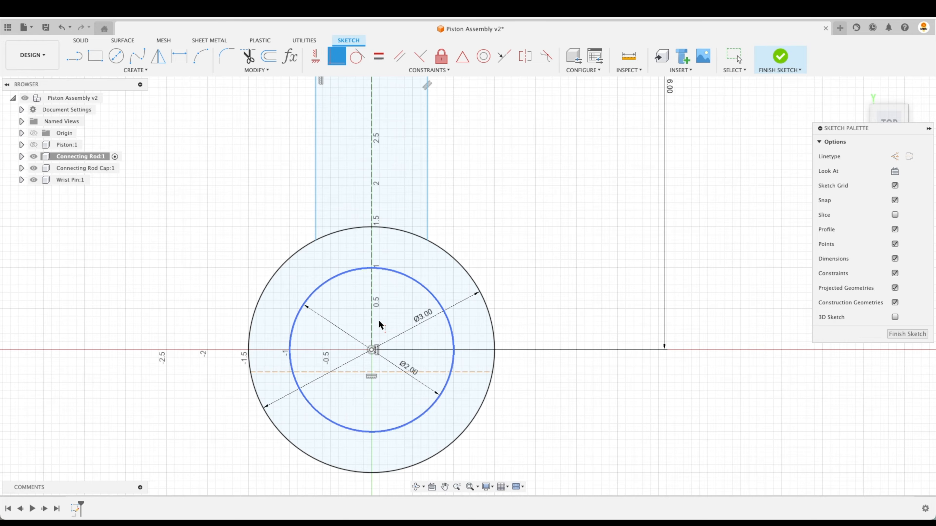
pyautogui.click(387, 372)
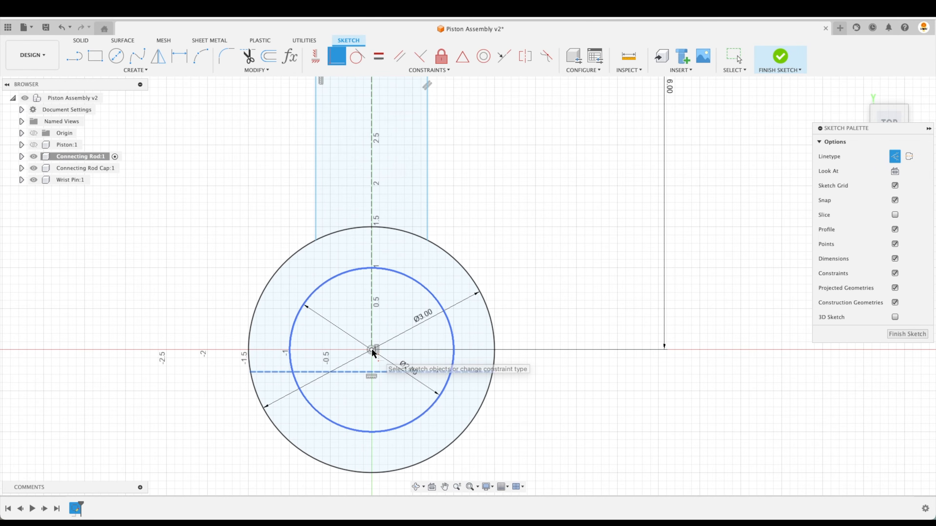
pyautogui.click(372, 350)
pyautogui.press('Escape')
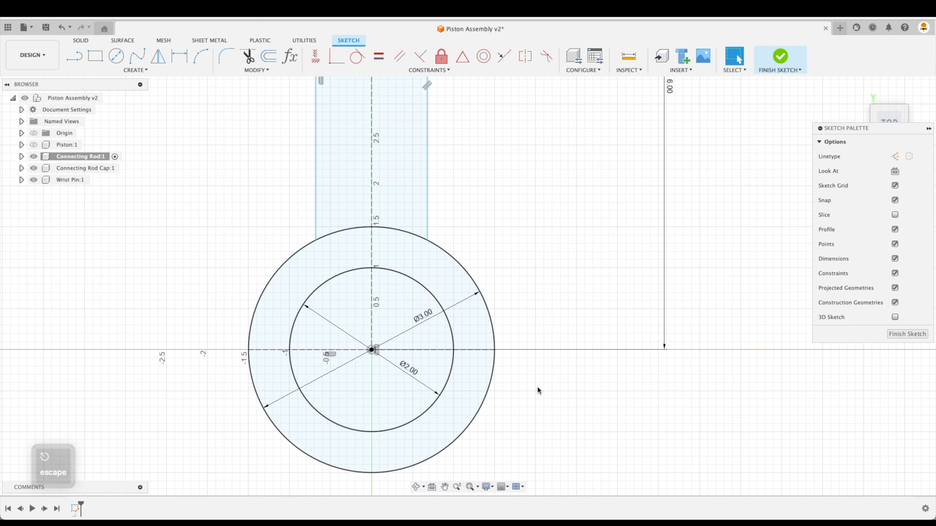
# Convert the horizontal construction line through the lower circles' center to a regular sketch line.
pyautogui.click(476, 350)
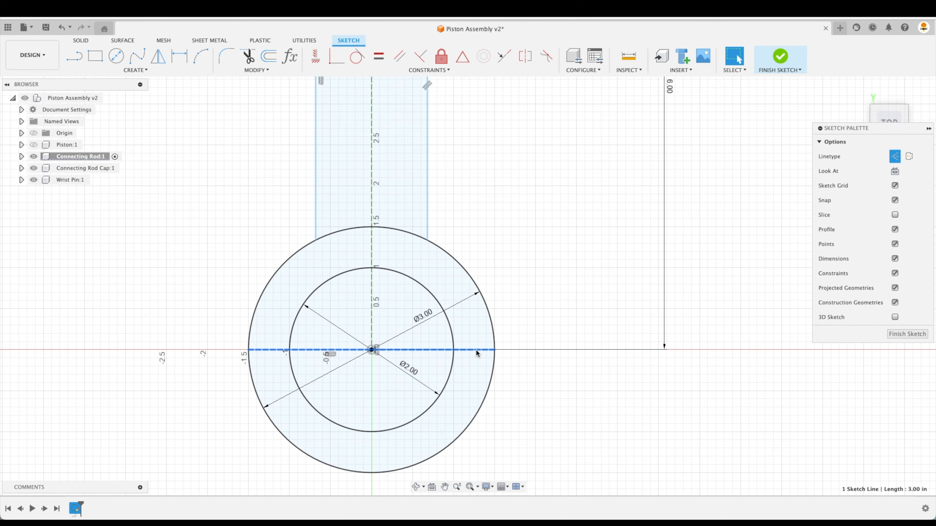
pyautogui.press('x')
pyautogui.scroll(-3, 525, 393)
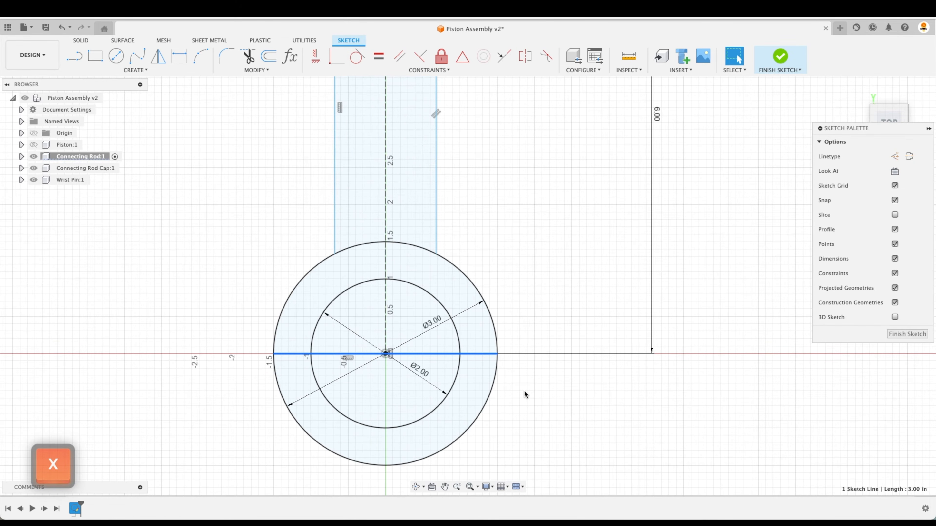
pyautogui.press('Escape')
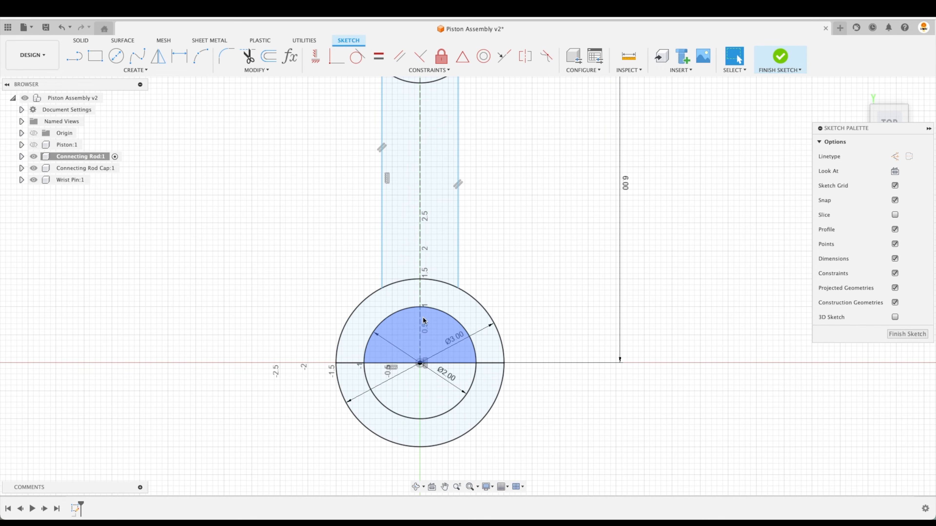
# Switch the horizontal line across the 3 in circle to construction and back to a regular line.
pyautogui.click(490, 364)
pyautogui.press('x')
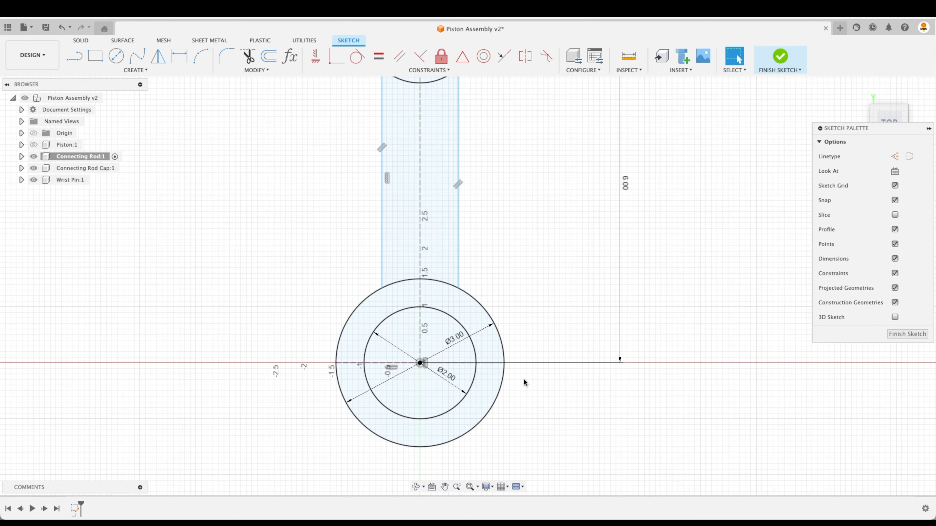
pyautogui.press('Escape')
pyautogui.click(489, 364)
pyautogui.press('x')
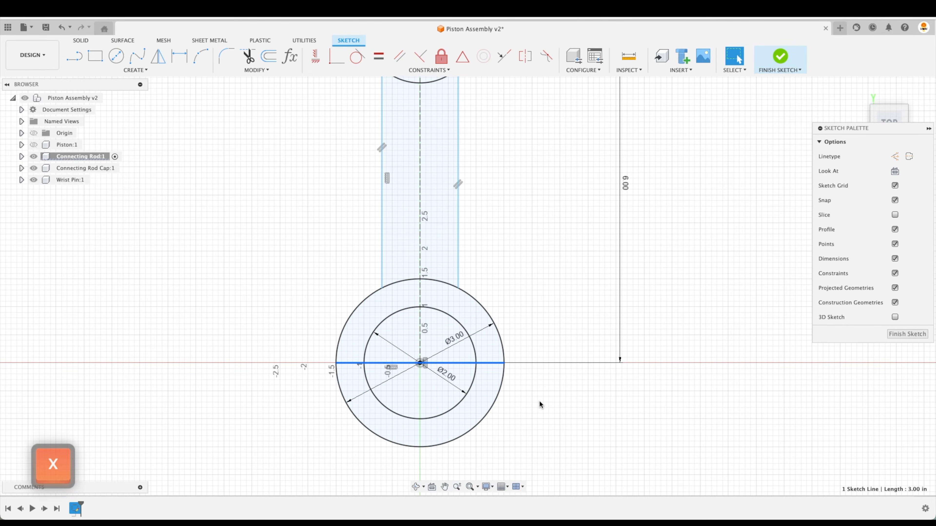
pyautogui.click(541, 404)
# Finish the connecting rod profile sketch.
pyautogui.scroll(-5, 652, 356)
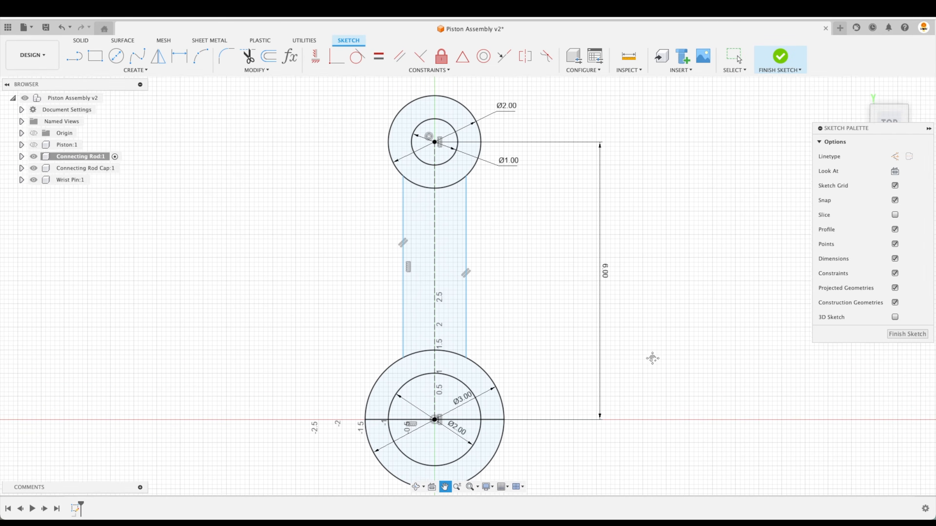
pyautogui.moveTo(652, 352); pyautogui.dragTo(636, 320, button='middle')
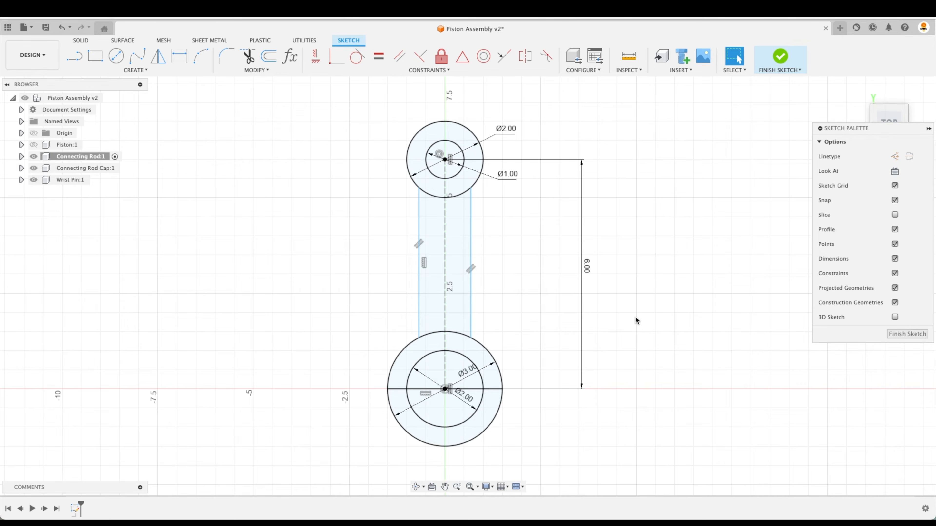
pyautogui.click(903, 334)
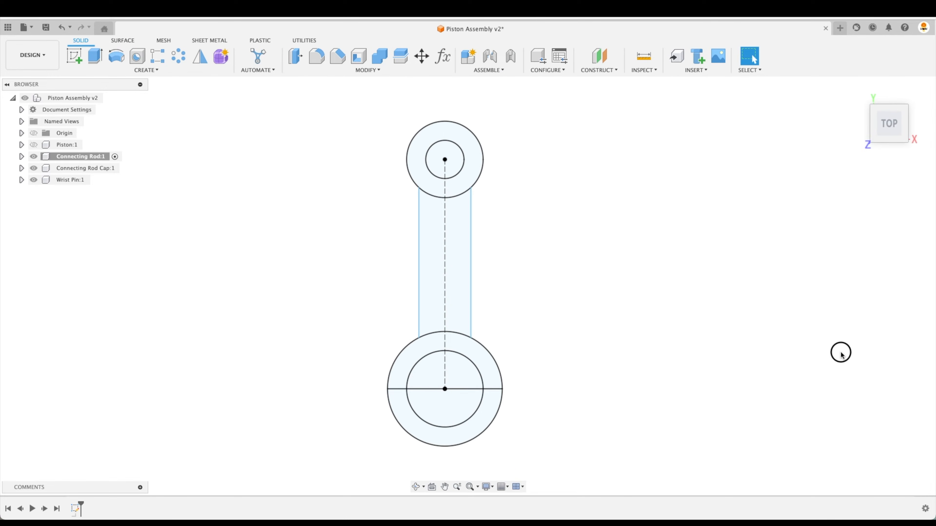
# Extrude the rod shank and the upper half of the large ring symmetrically as a new body, 0.95 in whole length.
pyautogui.click(95, 56)
pyautogui.keyDown('shift'); pyautogui.moveTo(537, 315); pyautogui.dragTo(458, 272, button='middle'); pyautogui.keyUp('shift')
pyautogui.click(458, 272)
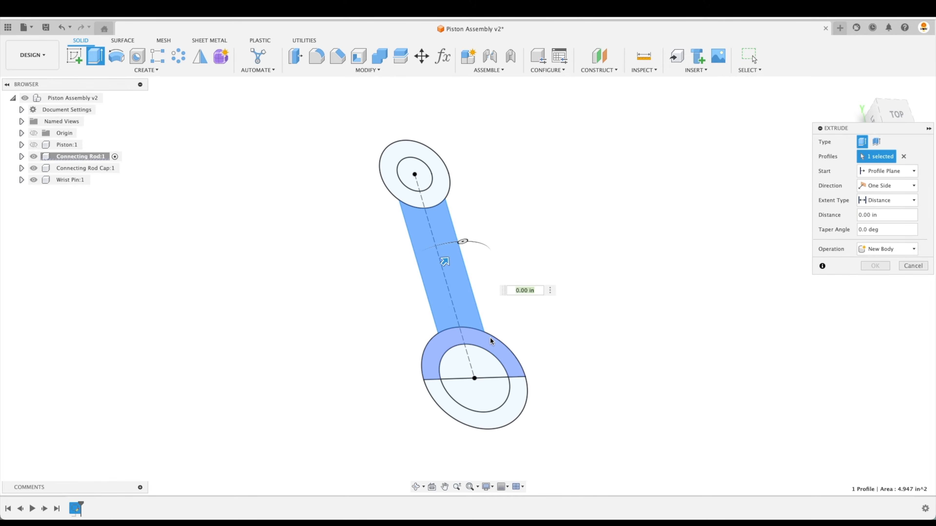
pyautogui.click(492, 341)
pyautogui.keyDown('shift'); pyautogui.moveTo(491, 343); pyautogui.dragTo(700, 258, button='middle'); pyautogui.keyUp('shift')
pyautogui.click(886, 201)
pyautogui.click(892, 186)
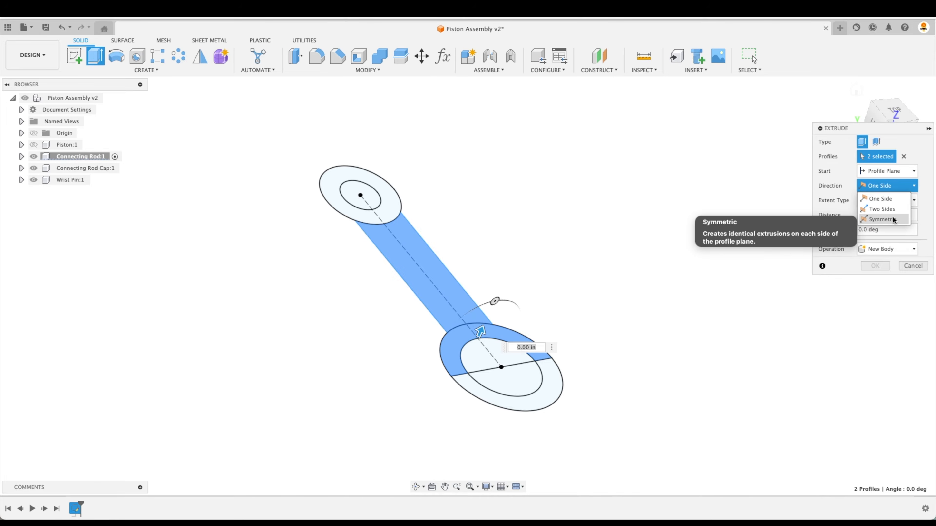
pyautogui.click(890, 216)
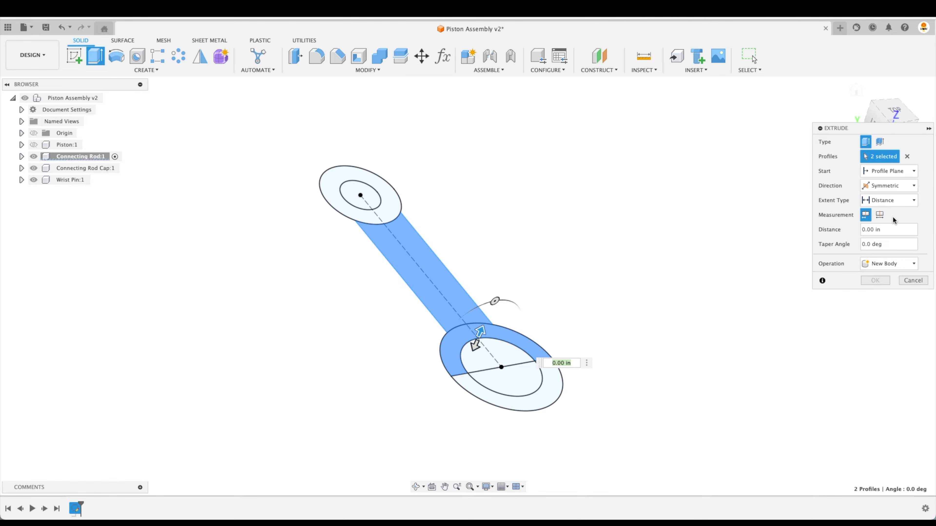
pyautogui.click(880, 216)
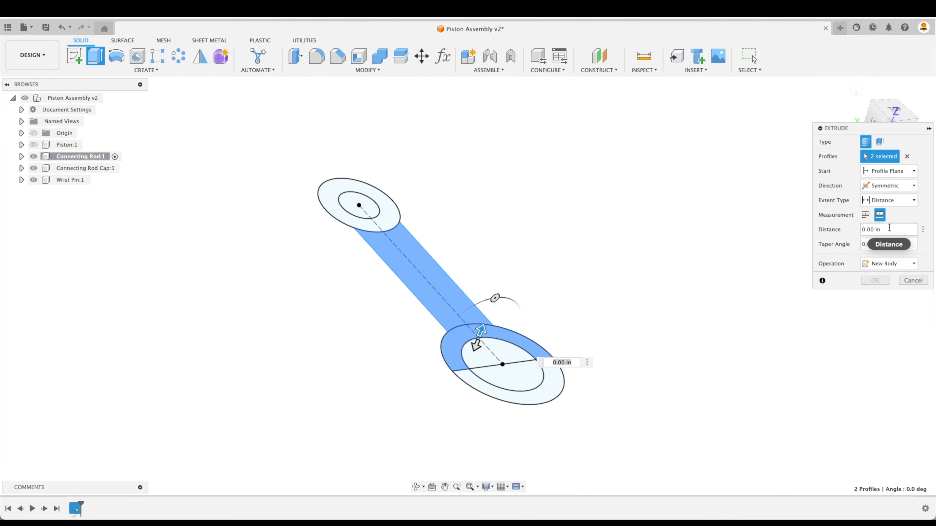
pyautogui.click(890, 229)
pyautogui.write('.95')
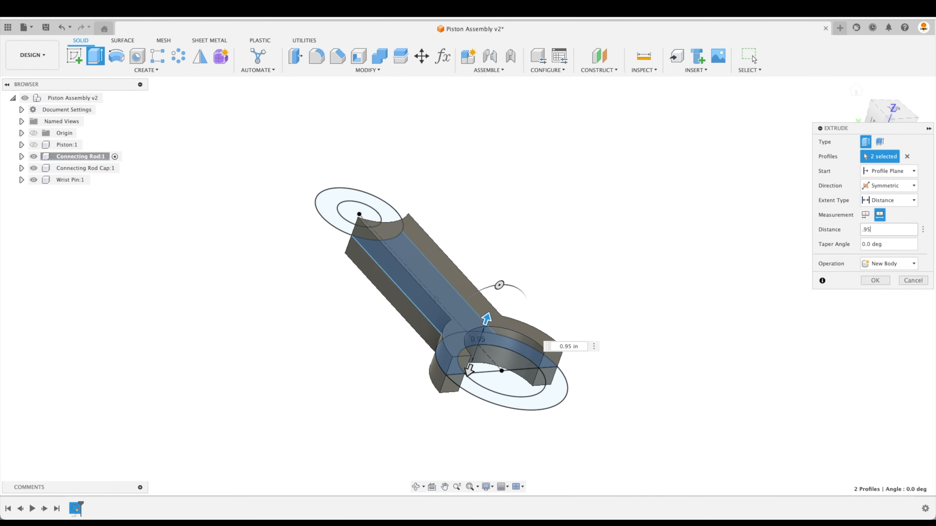
pyautogui.press('Return')
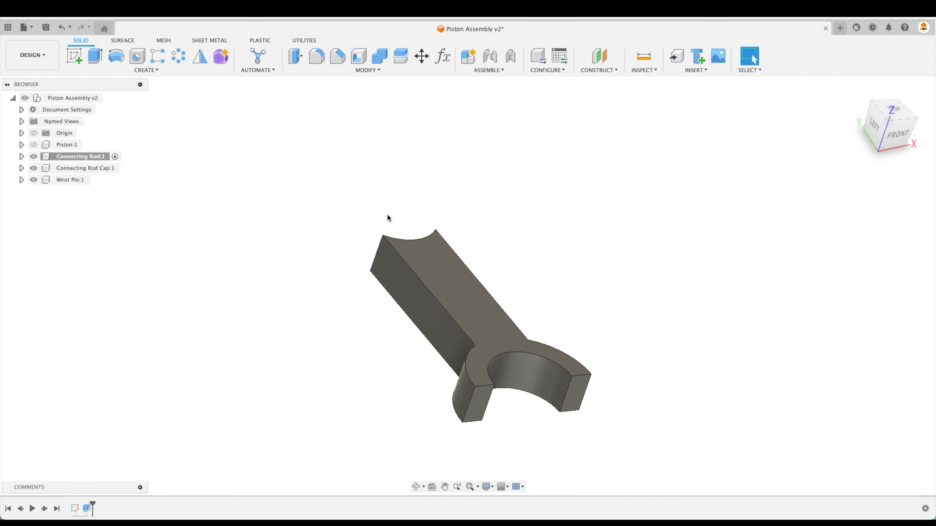
# Make Sketch1 of the Connecting Rod component visible again.
pyautogui.click(21, 157)
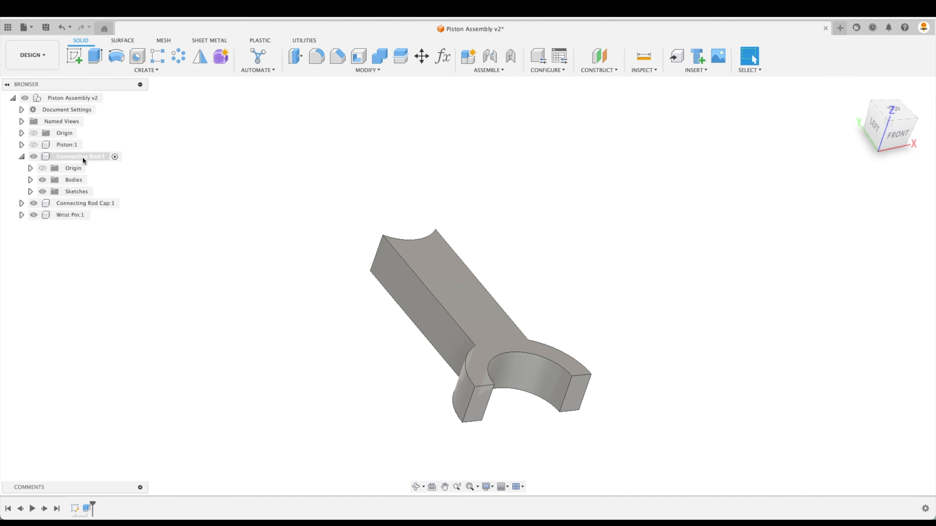
pyautogui.click(30, 191)
pyautogui.click(51, 203)
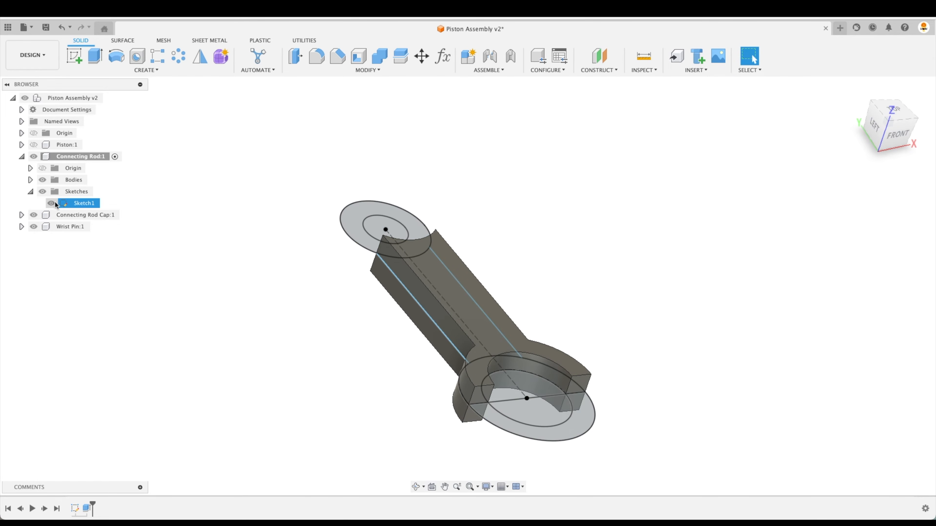
# Start an Extrude of the small-end ring profile between the 1 in and 2 in circles.
pyautogui.click(95, 56)
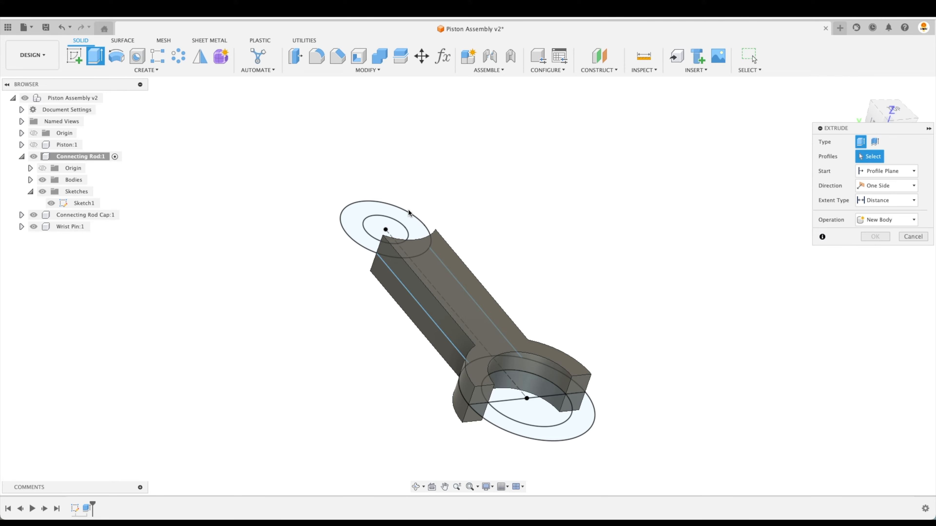
pyautogui.click(412, 223)
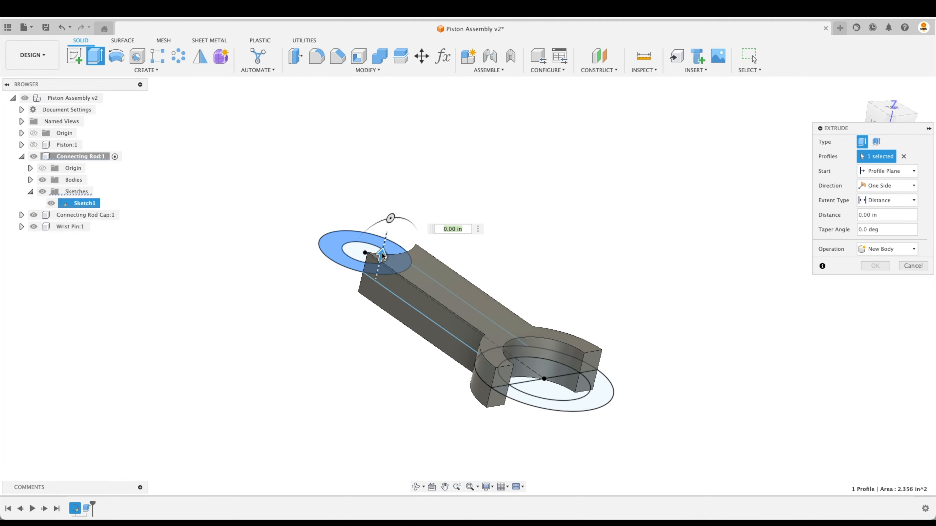
# Extrude the ring profile at the rod's small end symmetrically to a total of 1.25 in, joined to the body.
pyautogui.moveTo(389, 246); pyautogui.dragTo(387, 226)
pyautogui.click(907, 186)
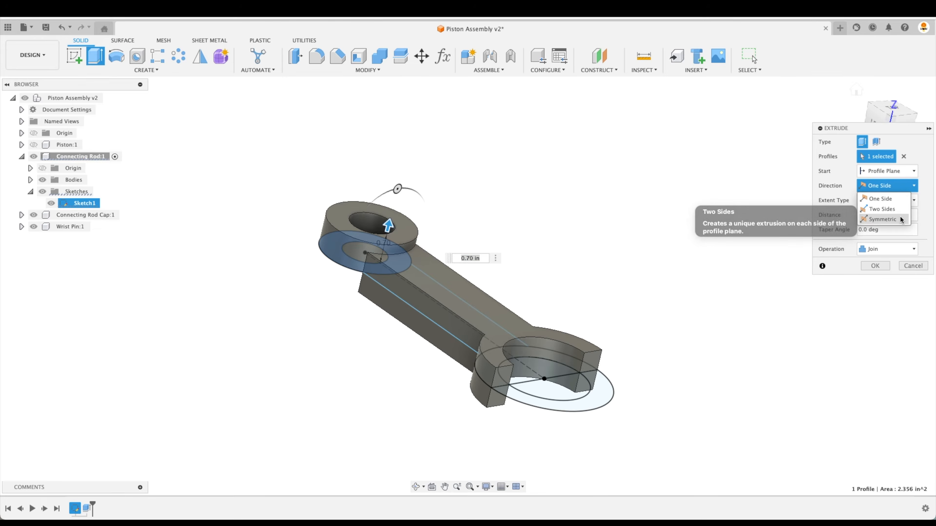
pyautogui.click(890, 220)
pyautogui.click(880, 215)
pyautogui.click(890, 227)
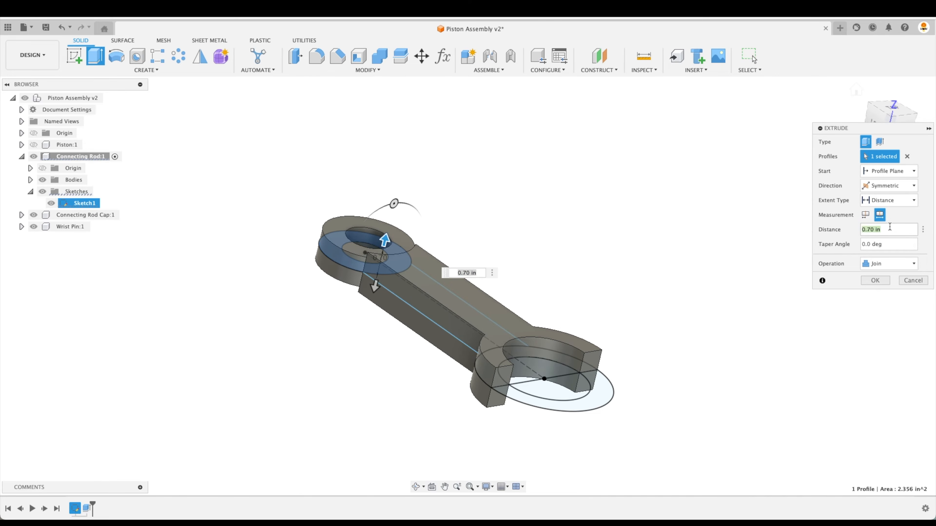
pyautogui.write('1.25')
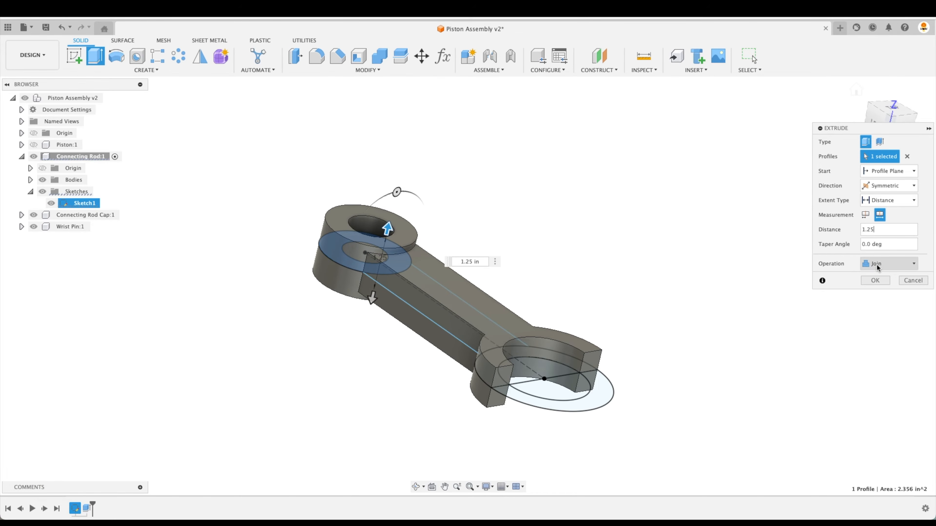
pyautogui.click(876, 281)
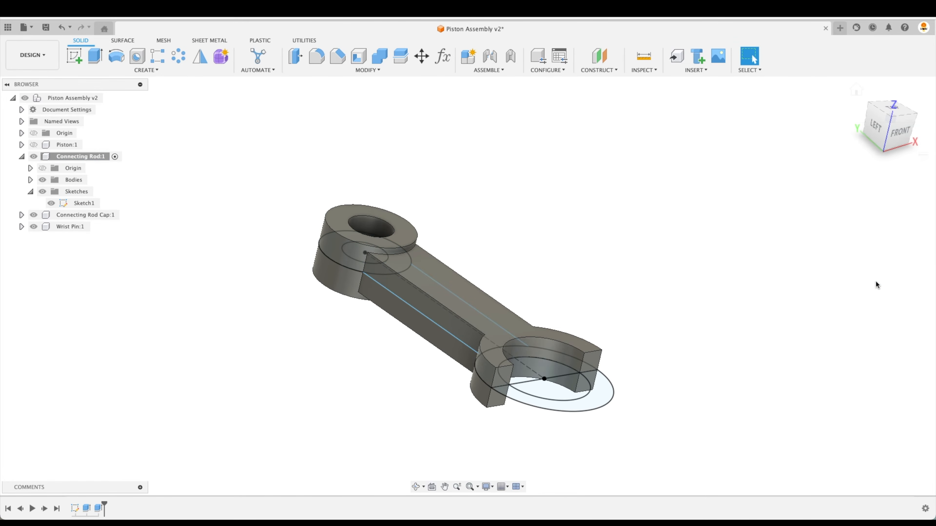
# Hide Sketch1 and start a new sketch on the flat mating face of the connecting rod's big end.
pyautogui.keyDown('shift'); pyautogui.moveTo(799, 276); pyautogui.dragTo(445, 218, button='middle'); pyautogui.keyUp('shift')
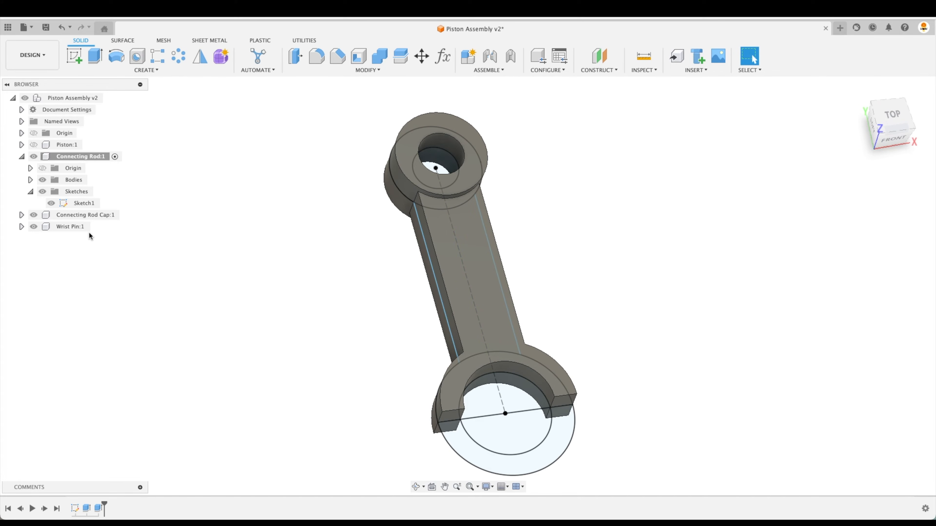
pyautogui.click(51, 203)
pyautogui.moveTo(571, 432)
pyautogui.keyDown('shift'); pyautogui.mouseDown(button='middle')
pyautogui.moveTo(618, 424)
pyautogui.moveTo(558, 395)
pyautogui.moveTo(529, 454)
pyautogui.moveTo(388, 449)
pyautogui.moveTo(215, 293)
pyautogui.moveTo(236, 297)
pyautogui.moveTo(159, 174)
pyautogui.mouseUp(button='middle'); pyautogui.keyUp('shift')
pyautogui.click(75, 58)
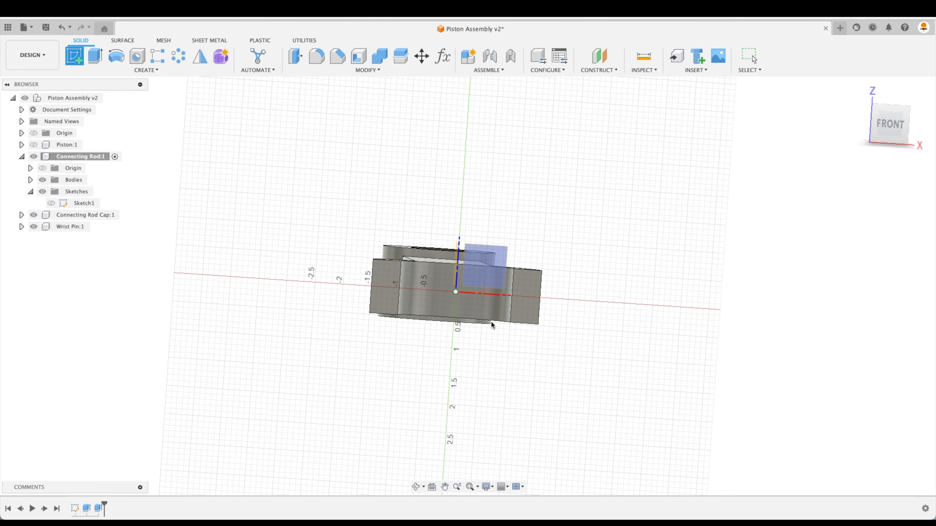
pyautogui.click(524, 295)
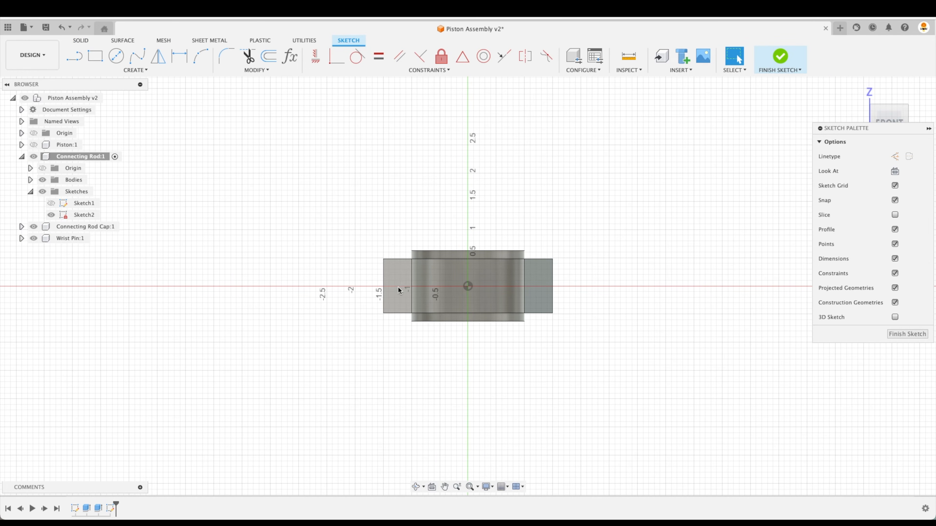
# Project the big end's left mating face into the sketch, and undo the projection.
pyautogui.press('p')
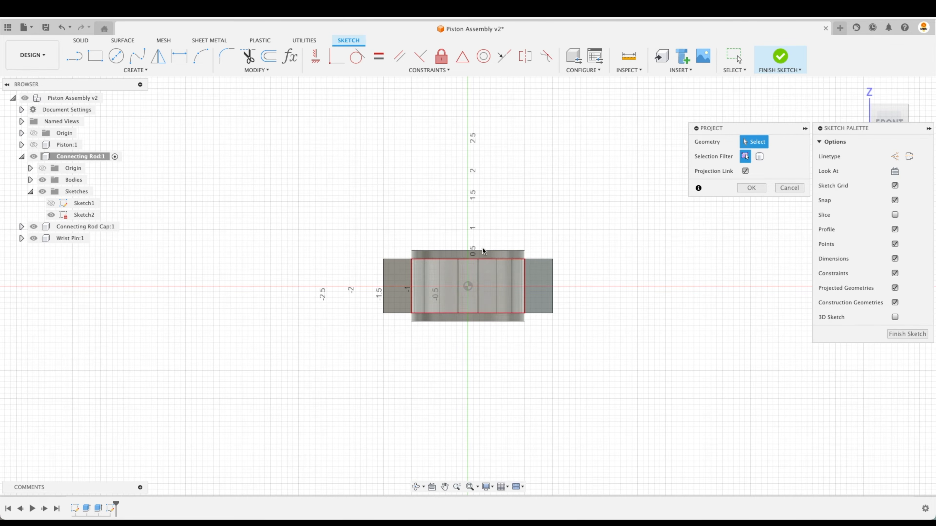
pyautogui.click(397, 283)
pyautogui.click(743, 189)
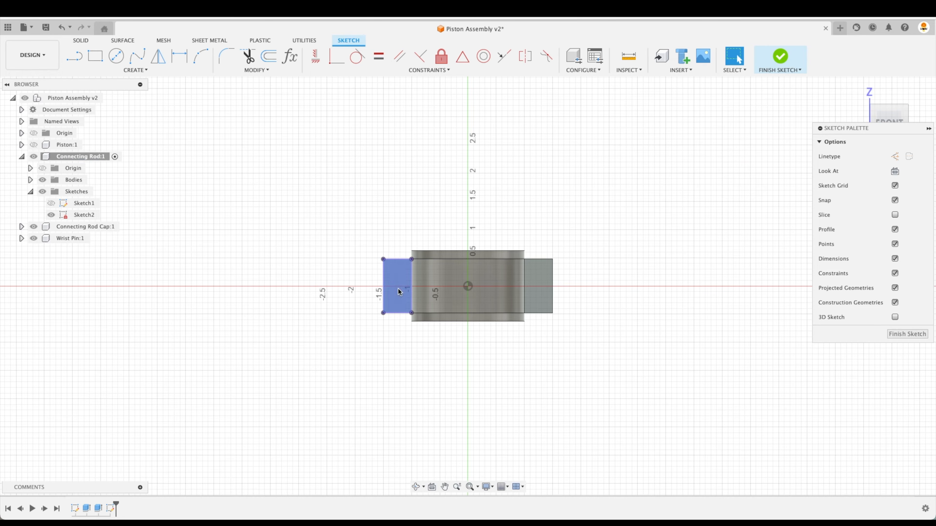
pyautogui.scroll(2, 549, 353)
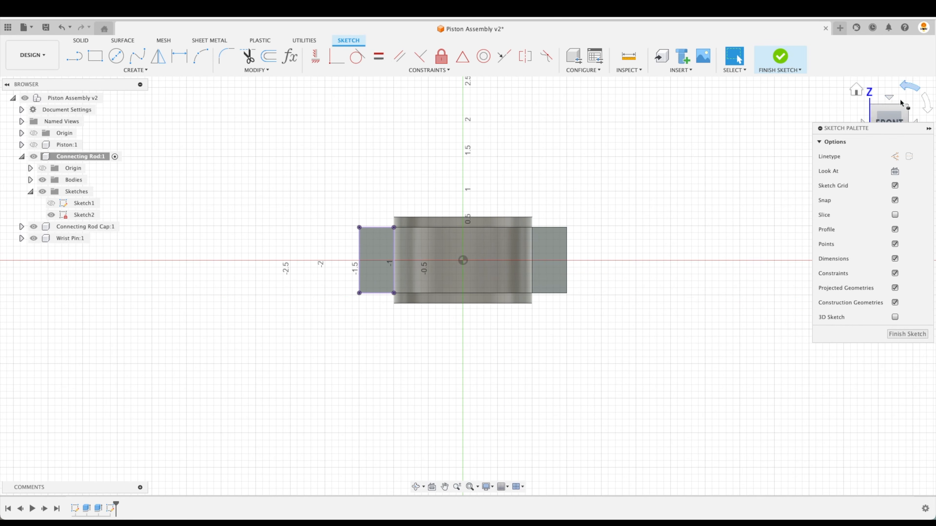
pyautogui.moveTo(900, 103)
pyautogui.mouseDown()
pyautogui.moveTo(612, 328)
pyautogui.moveTo(547, 330)
pyautogui.mouseUp()
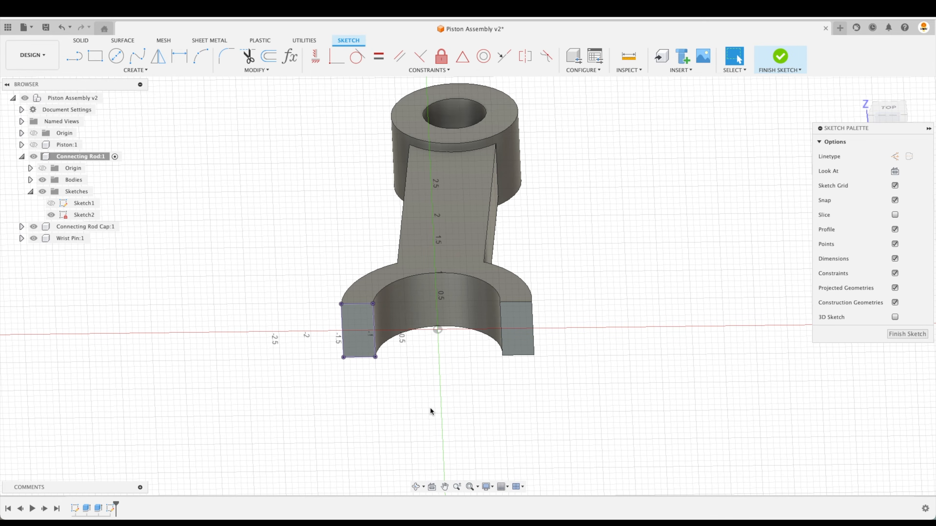
pyautogui.press('super+z')
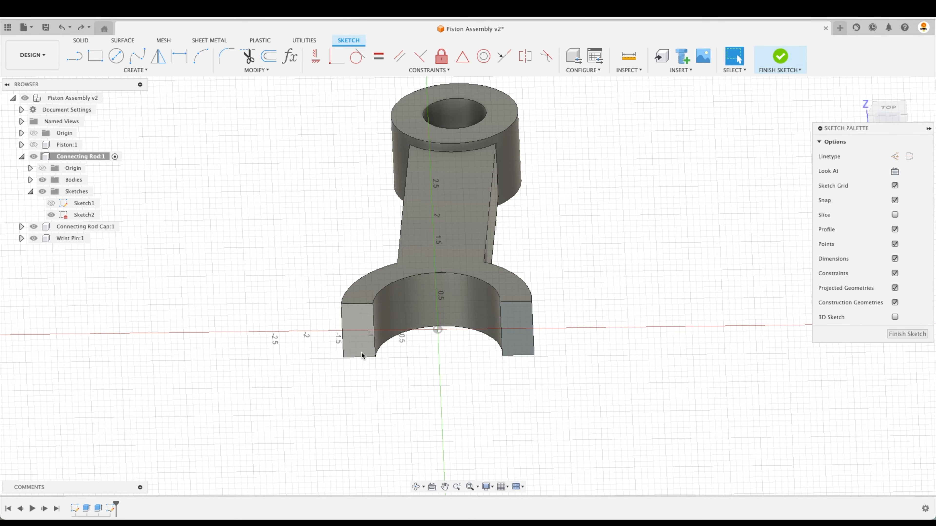
# Sketch a center-diameter circle centered on the horizontal axis, just outside the big end's right edge.
pyautogui.click(116, 56)
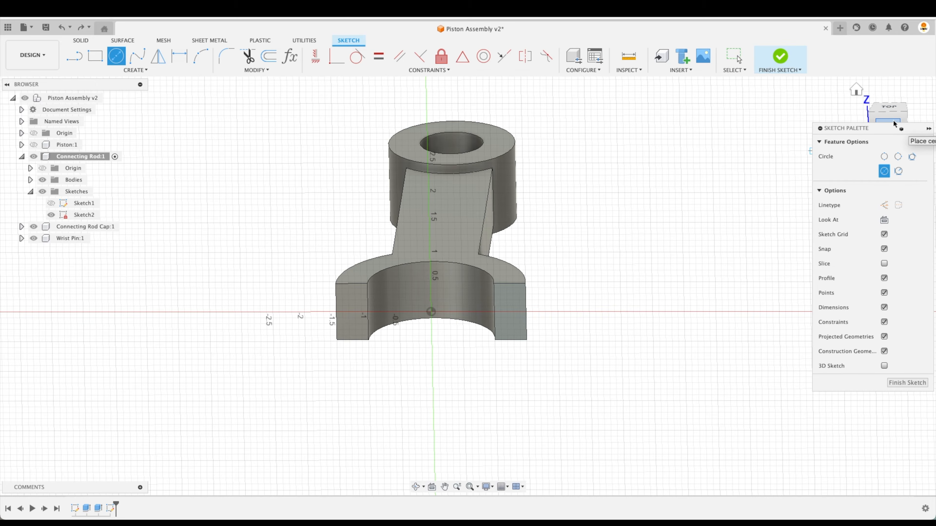
pyautogui.click(895, 123)
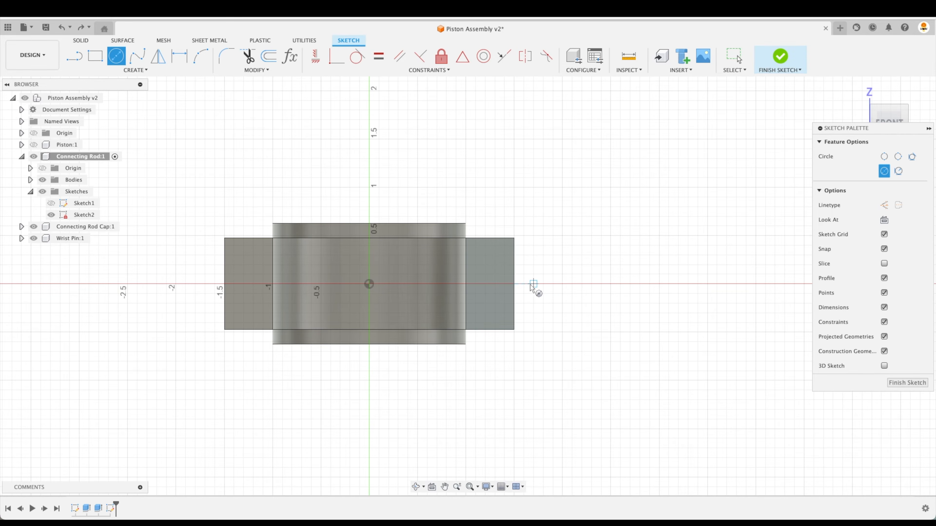
pyautogui.click(523, 284)
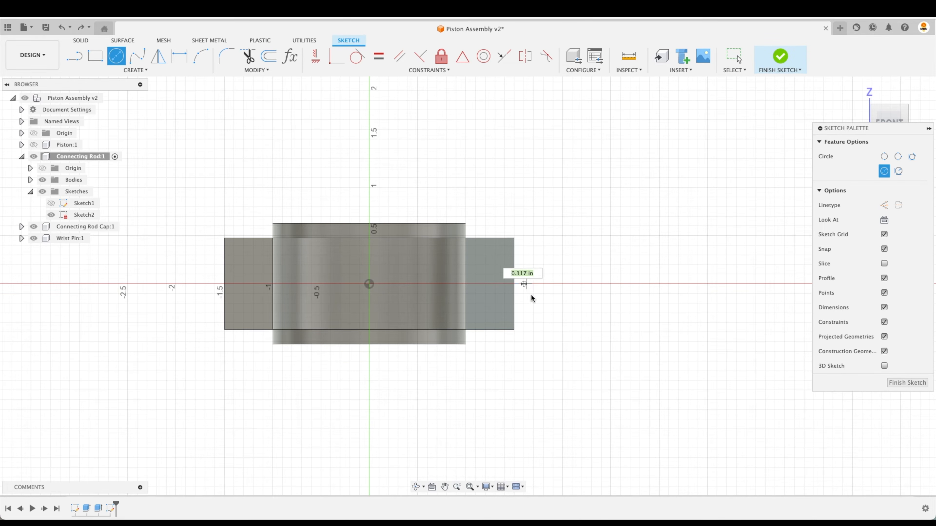
pyautogui.click(542, 306)
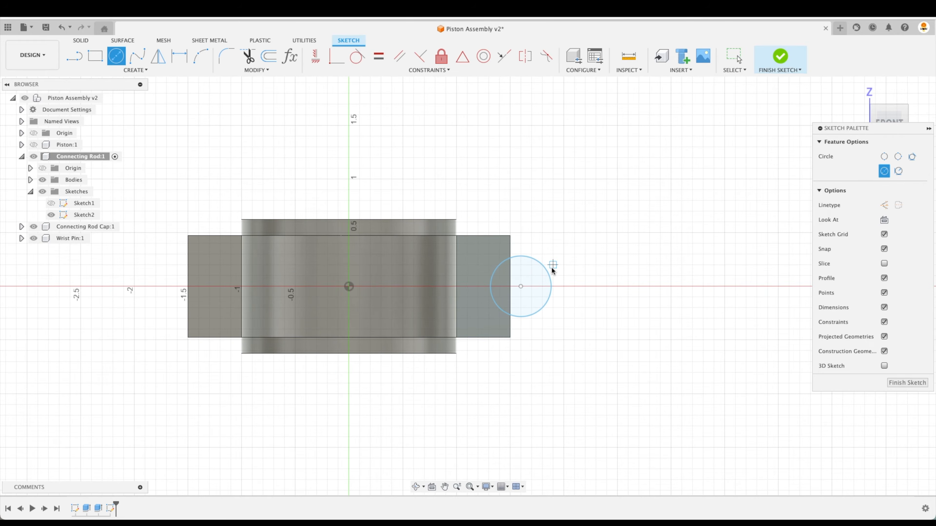
pyautogui.scroll(1, 551, 267)
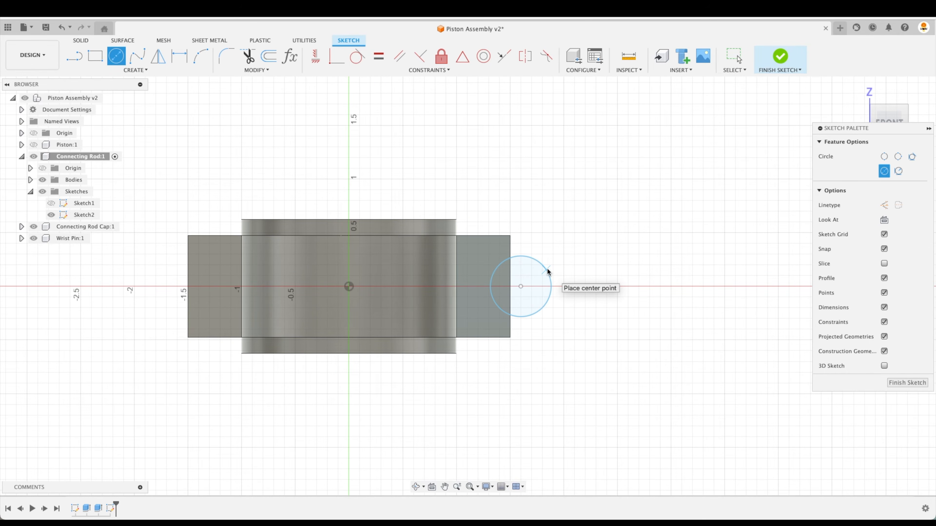
pyautogui.press('Escape')
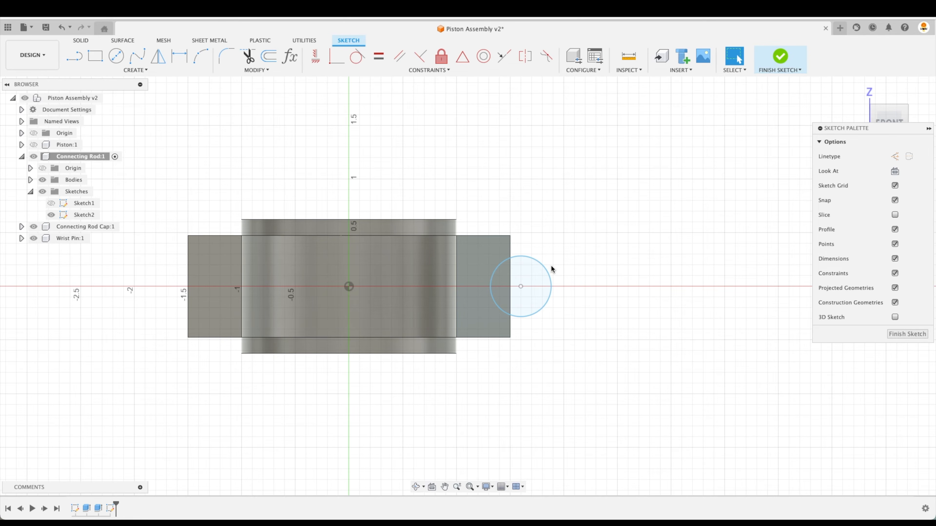
# Dimension the circle's diameter as 0.75 in.
pyautogui.press('d')
pyautogui.click(549, 271)
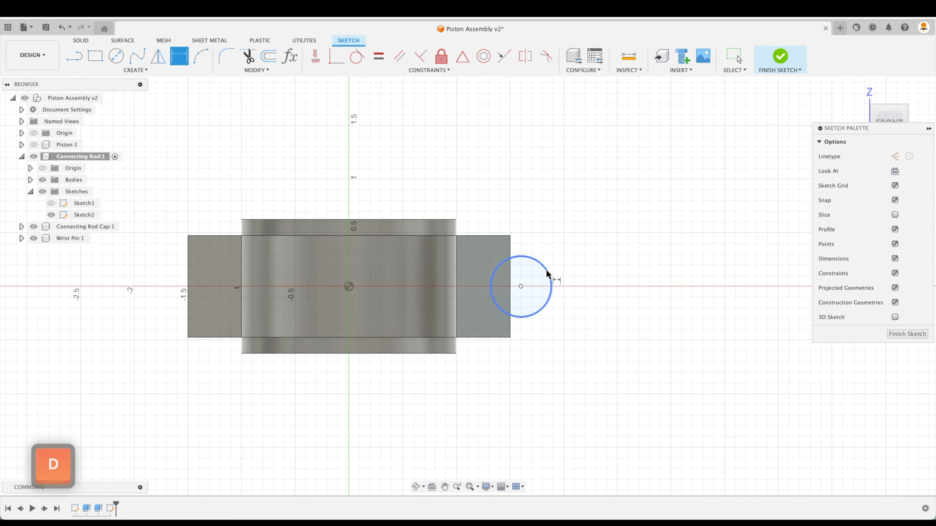
pyautogui.click(571, 231)
pyautogui.write('.375"')
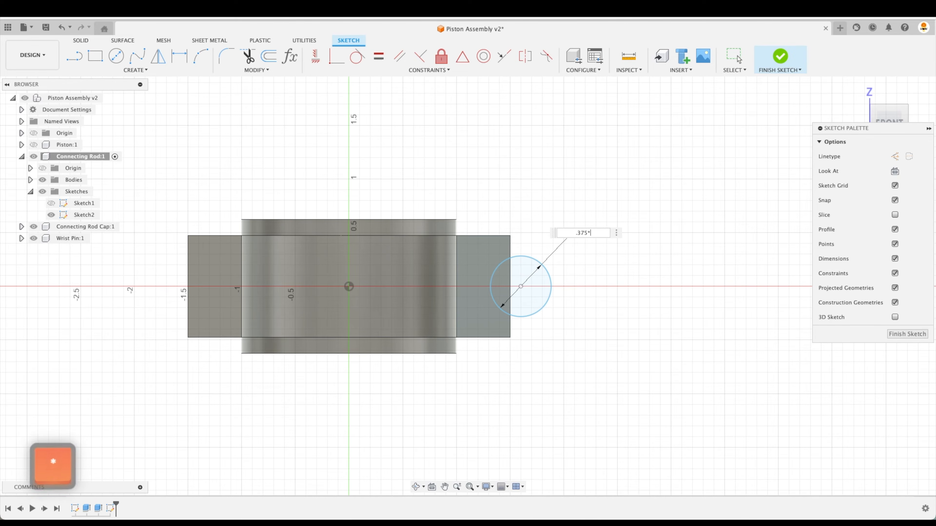
pyautogui.press('Return')
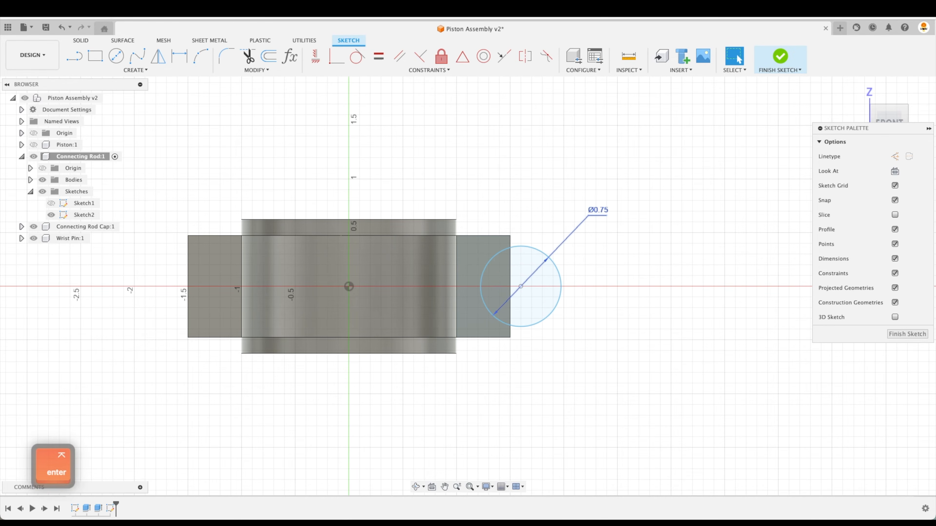
pyautogui.press('Escape')
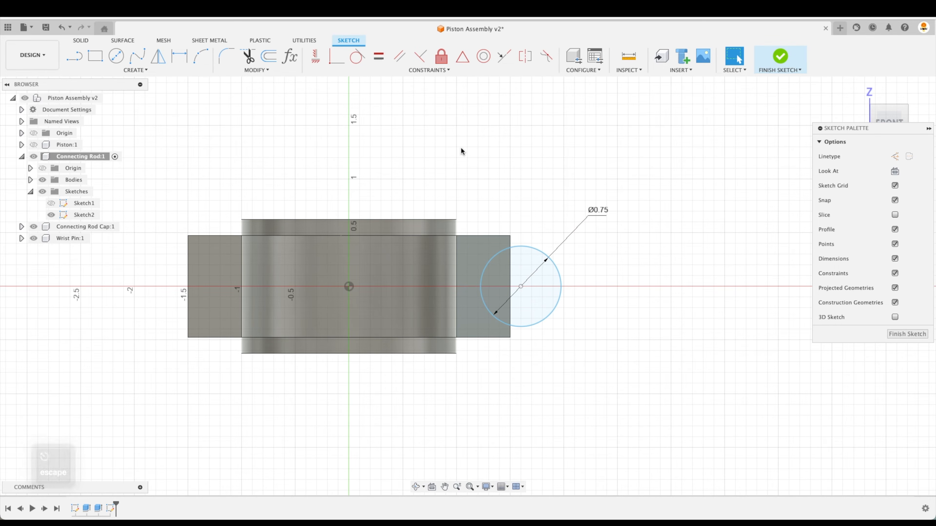
pyautogui.click(177, 60)
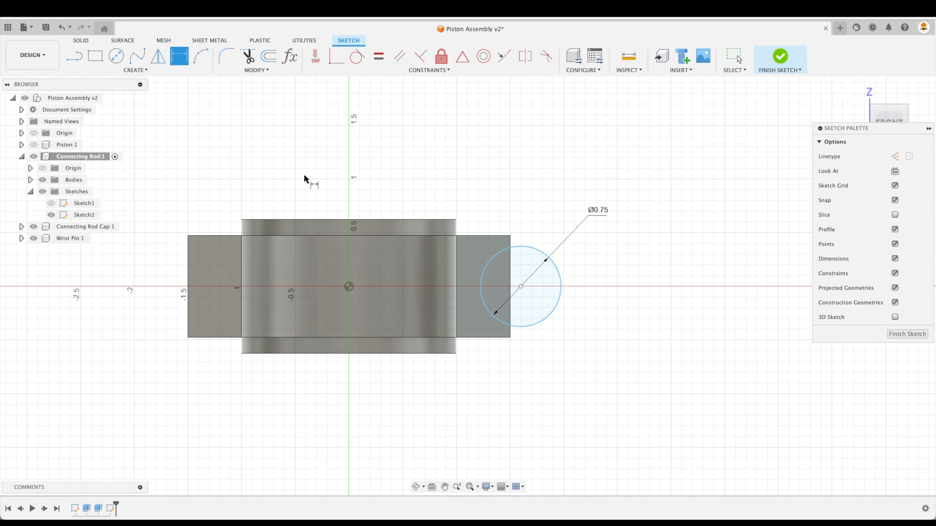
pyautogui.click(348, 287)
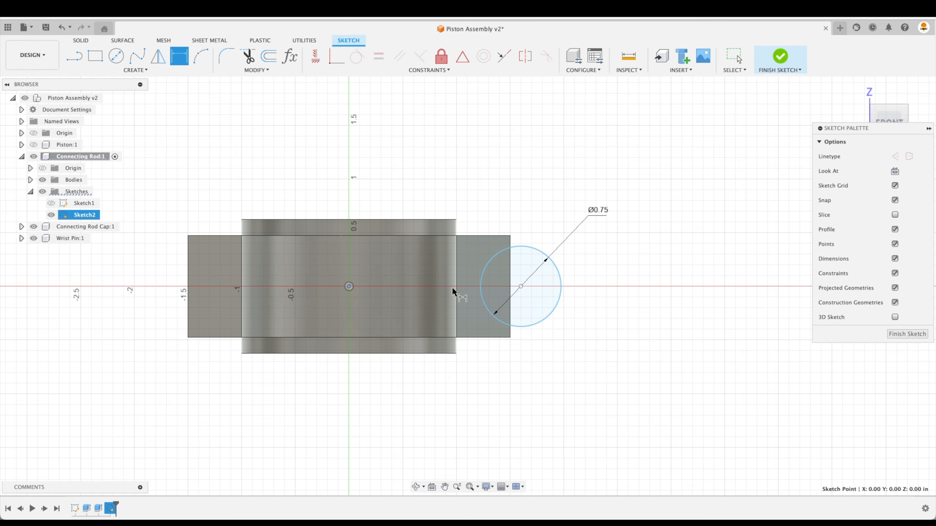
pyautogui.click(521, 287)
pyautogui.rightClick(442, 163)
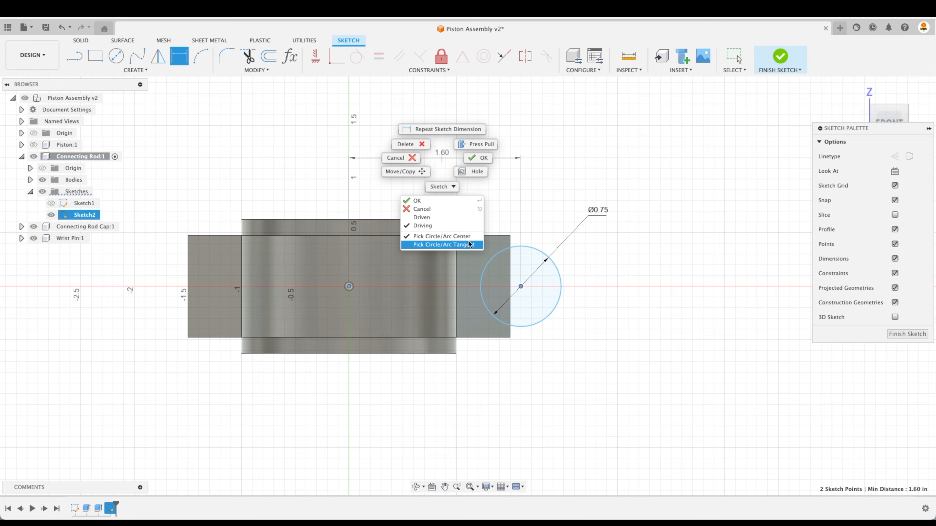
pyautogui.press('Escape')
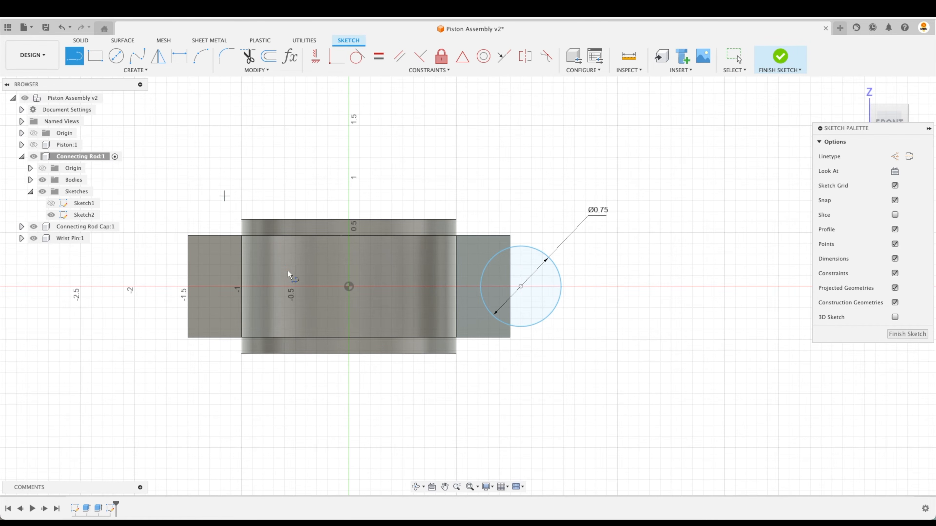
# Draw a vertical line about 0.6 in long upward from the origin and convert it to construction geometry.
pyautogui.click(349, 286)
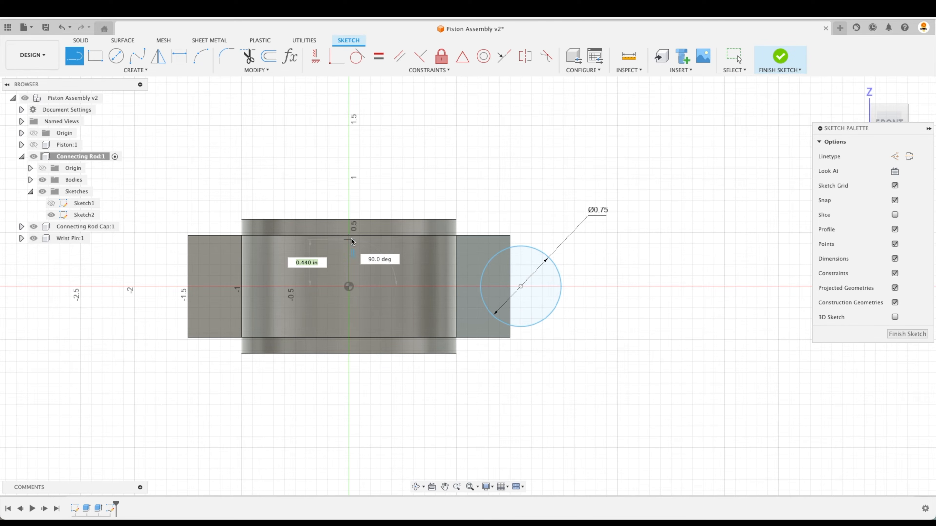
pyautogui.click(349, 222)
pyautogui.press('Escape')
pyautogui.click(348, 266)
pyautogui.press('x')
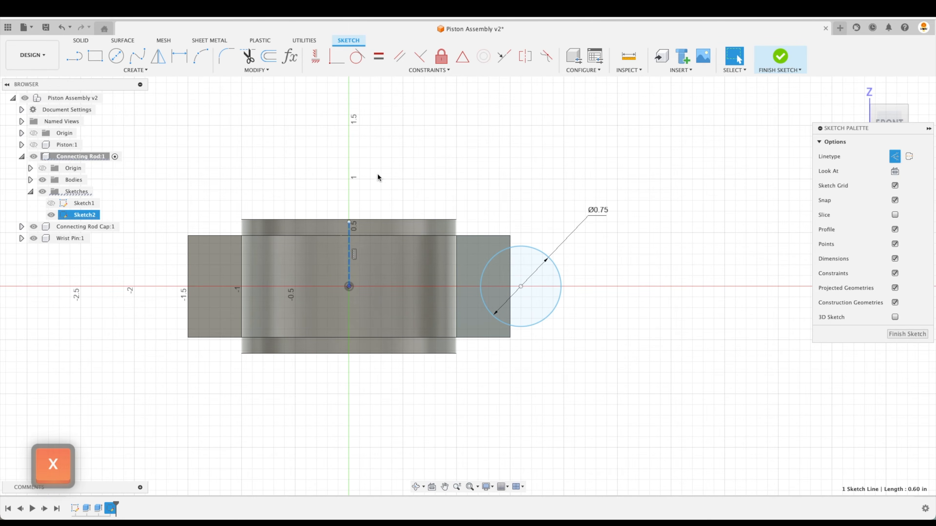
pyautogui.press('Escape')
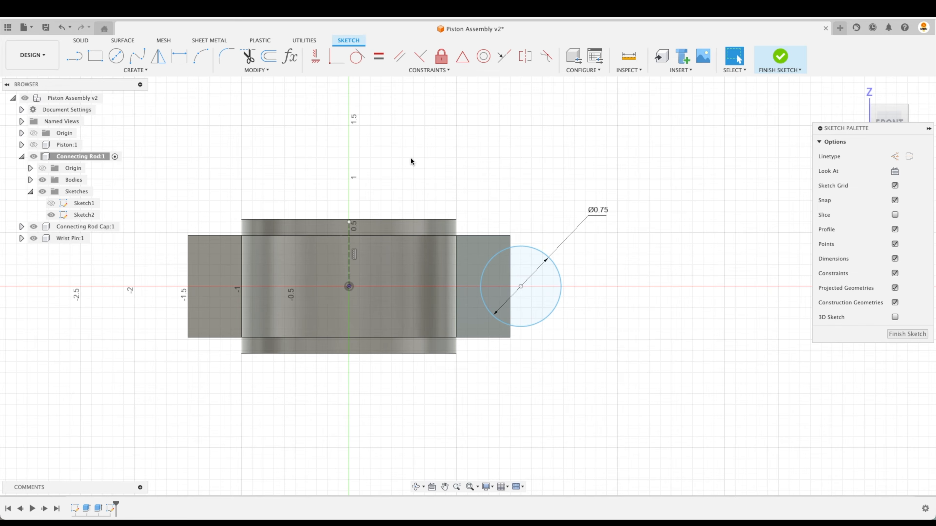
# Add a diameter dimension of 3 in between the vertical construction line and the circle's center.
pyautogui.press('d')
pyautogui.click(349, 255)
pyautogui.click(520, 286)
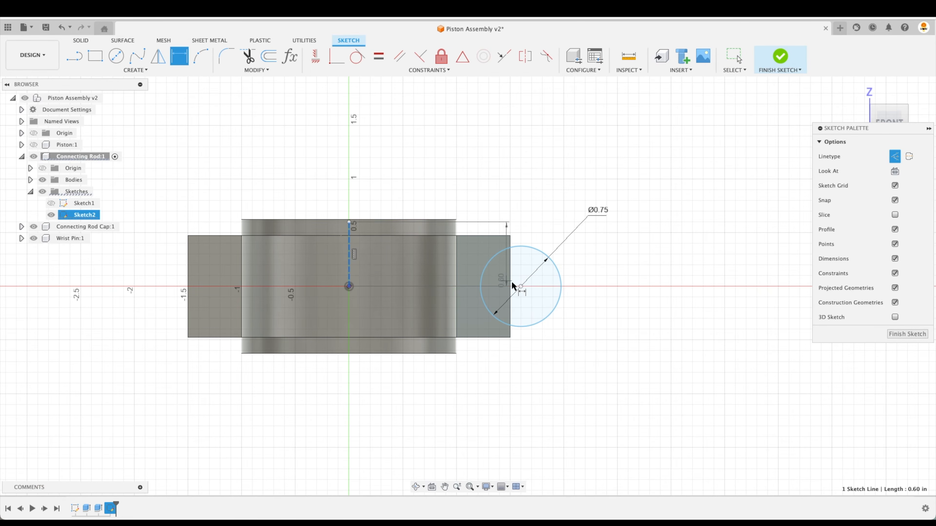
pyautogui.rightClick(471, 176)
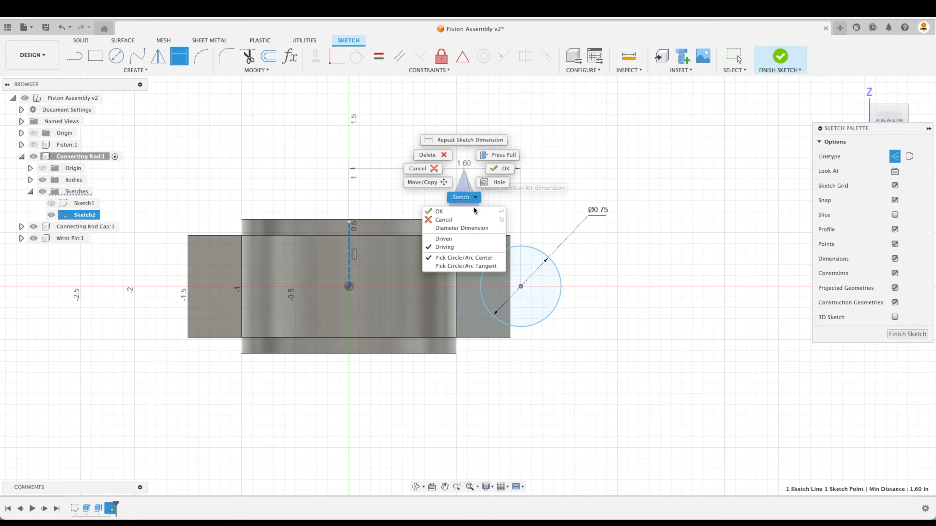
pyautogui.click(461, 230)
pyautogui.click(395, 163)
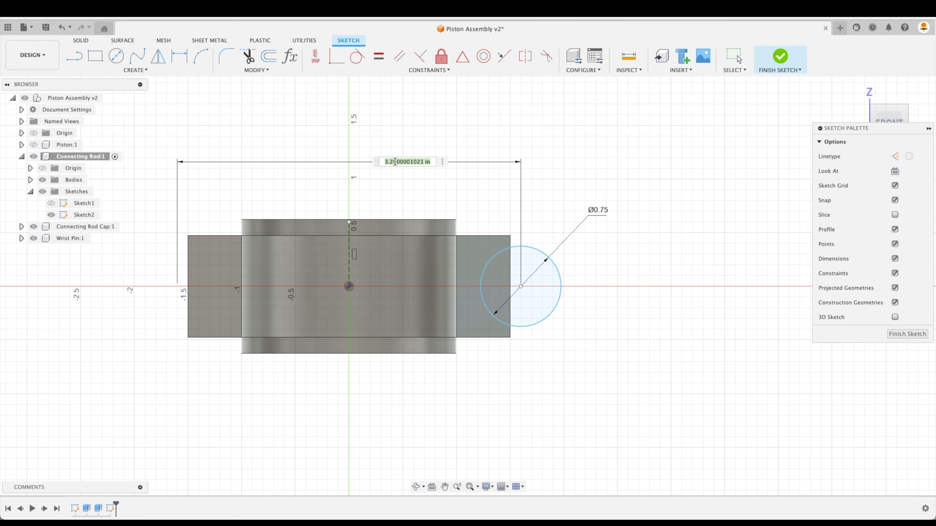
pyautogui.write('3')
pyautogui.press('Return')
pyautogui.press('Escape')
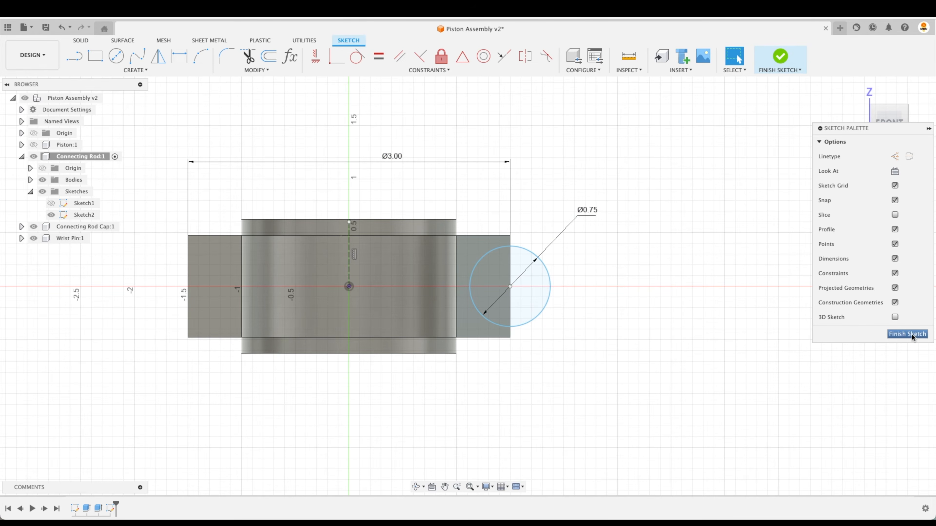
# Draw horizontal lines from the circle's upper and lower quadrants to the big end's inner edge and finish the sketch.
pyautogui.click(74, 56)
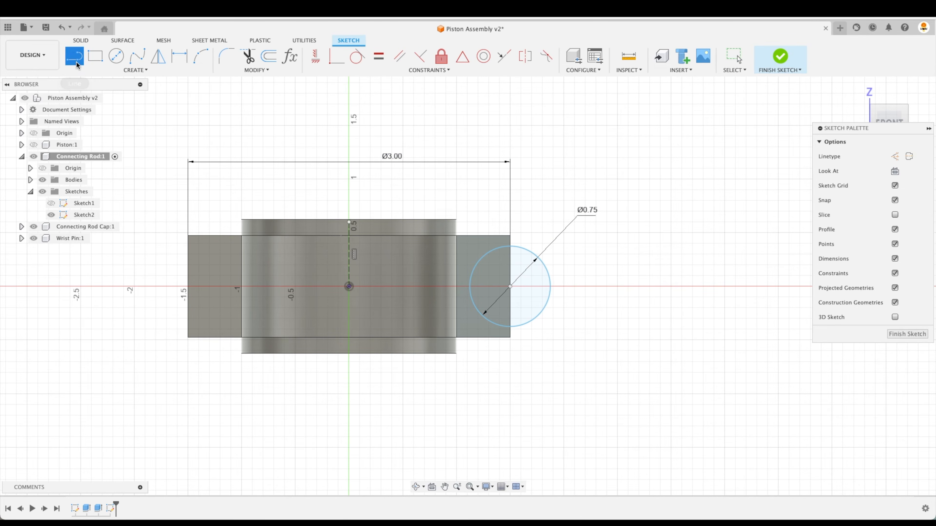
pyautogui.click(511, 246)
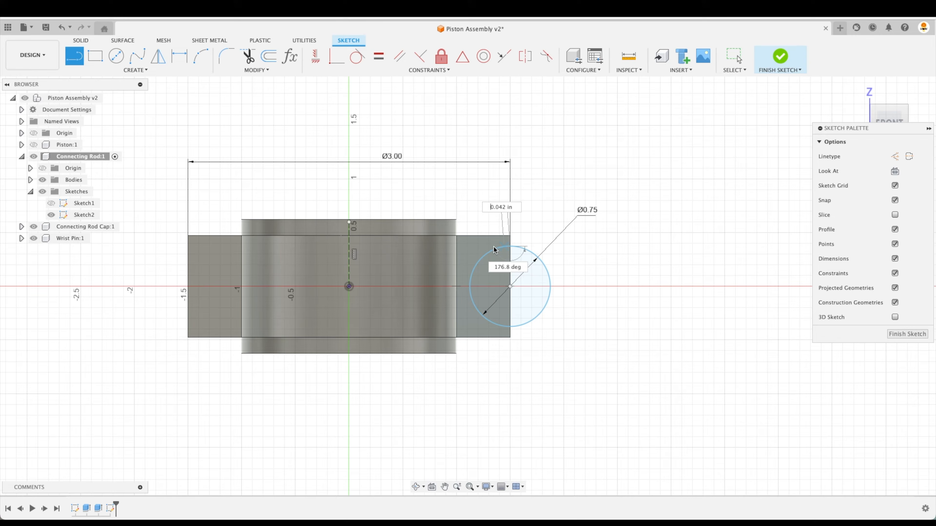
pyautogui.click(456, 245)
pyautogui.click(510, 327)
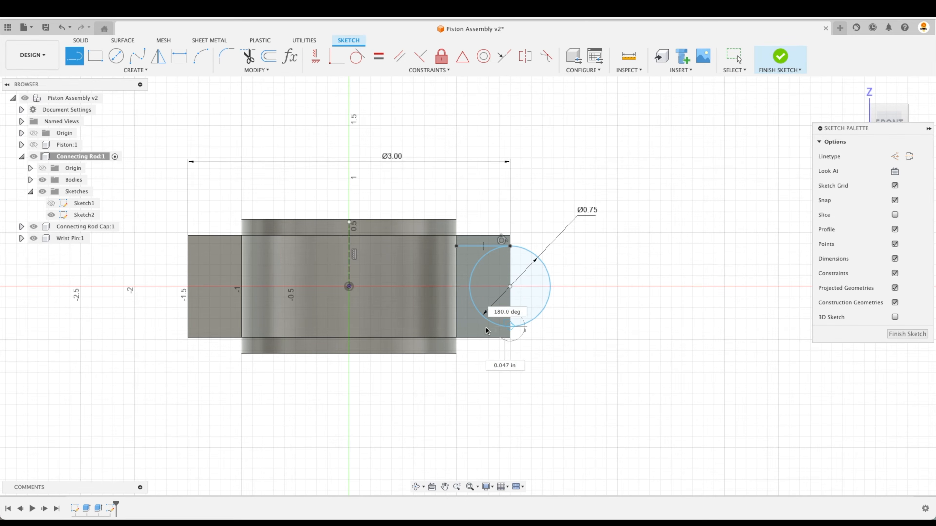
pyautogui.click(457, 327)
pyautogui.press('Escape')
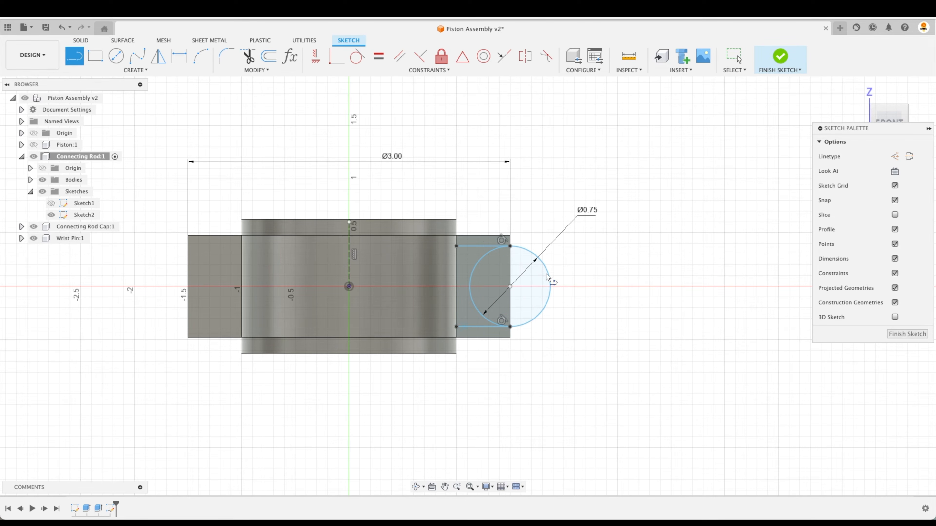
pyautogui.click(899, 335)
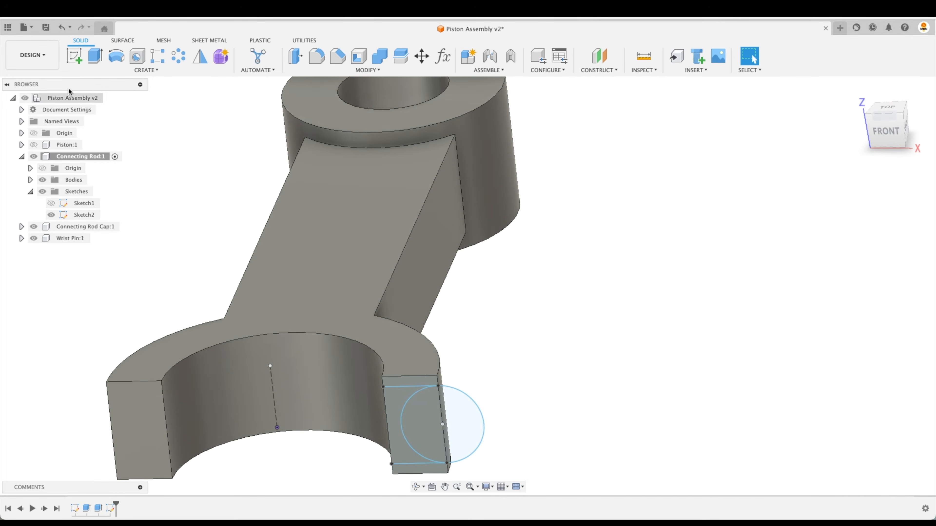
# Extrude the three circle and adjoining profiles at the big end by -1 in, joining them to the connecting rod.
pyautogui.press('e')
pyautogui.click(441, 396)
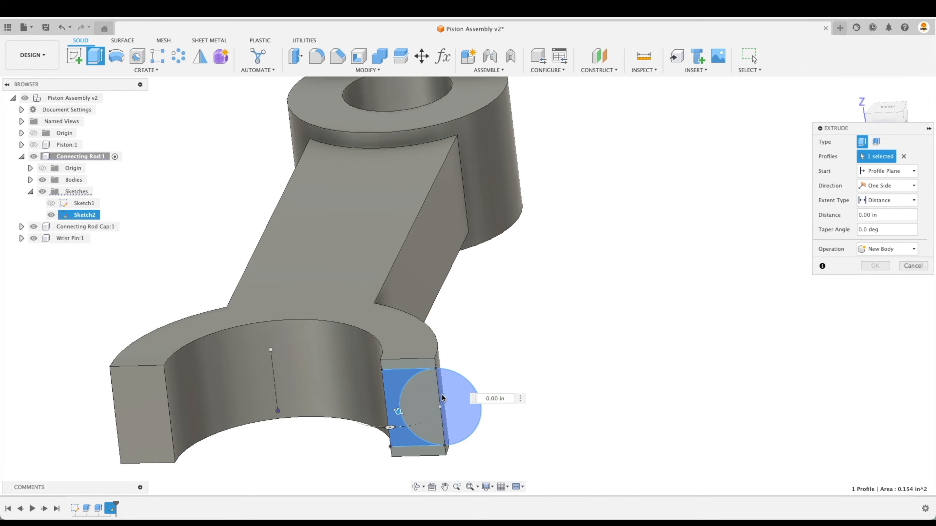
pyautogui.click(442, 398)
pyautogui.click(432, 397)
pyautogui.keyDown('shift'); pyautogui.moveTo(418, 412); pyautogui.dragTo(387, 427, button='middle'); pyautogui.keyUp('shift')
pyautogui.moveTo(387, 426); pyautogui.dragTo(420, 362)
pyautogui.keyDown('shift'); pyautogui.moveTo(420, 361); pyautogui.dragTo(888, 249, button='middle'); pyautogui.keyUp('shift')
pyautogui.click(887, 249)
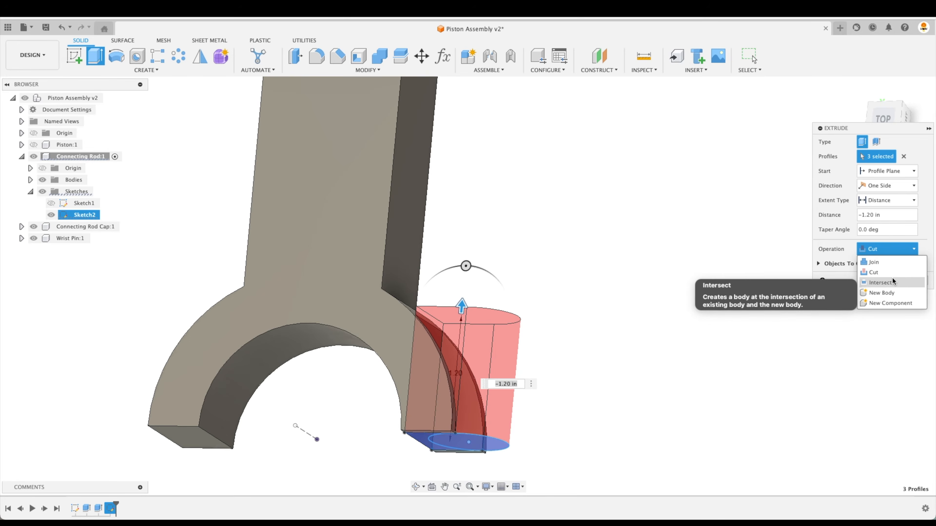
pyautogui.click(892, 263)
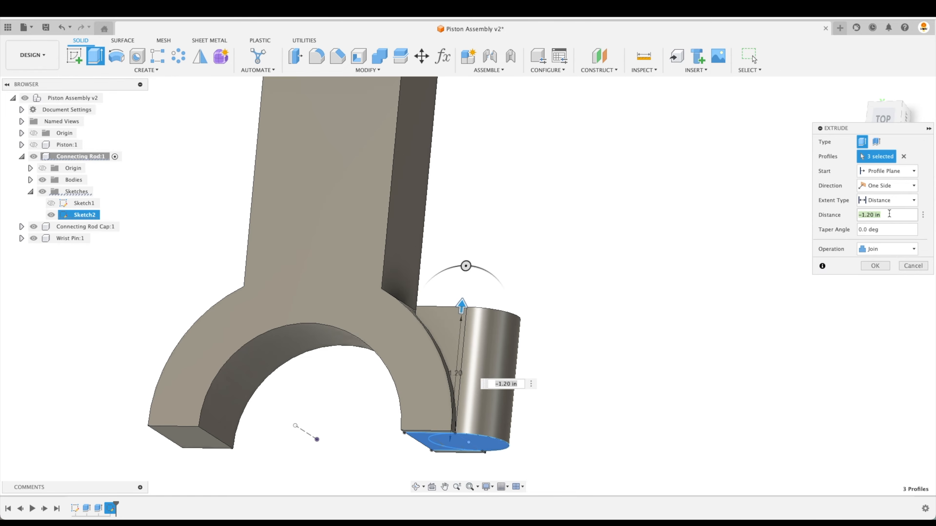
pyautogui.press('Return')
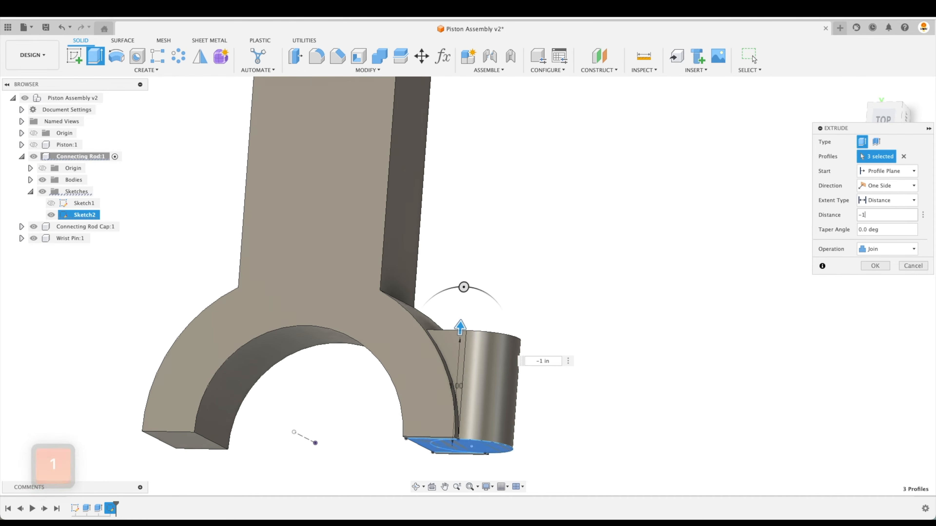
pyautogui.press('Return')
# Start a new sketch on the flat upper face of the connecting rod's shank.
pyautogui.moveTo(892, 262)
pyautogui.keyDown('shift'); pyautogui.mouseDown(button='middle')
pyautogui.moveTo(662, 351)
pyautogui.moveTo(518, 387)
pyautogui.moveTo(536, 373)
pyautogui.moveTo(489, 232)
pyautogui.moveTo(386, 228)
pyautogui.moveTo(564, 204)
pyautogui.moveTo(552, 201)
pyautogui.mouseUp(button='middle'); pyautogui.keyUp('shift')
pyautogui.click(75, 63)
pyautogui.click(397, 213)
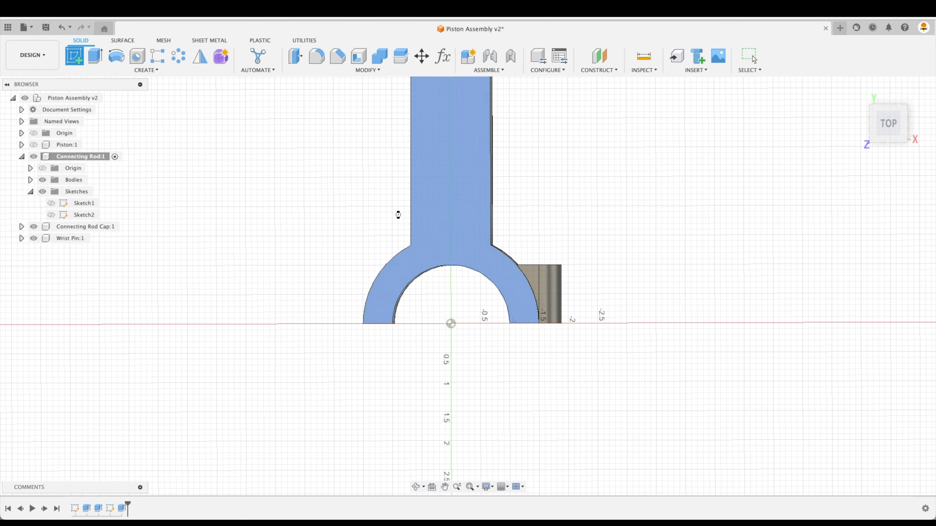
pyautogui.moveTo(665, 176); pyautogui.dragTo(651, 350, button='middle')
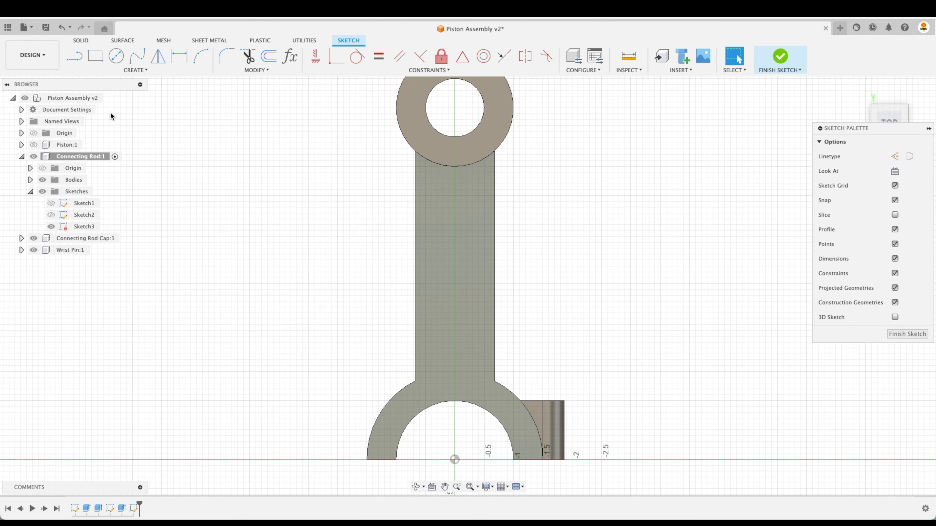
# Sketch a center rectangle about 0.8 in wide and 3.6 in long on the shank, centered on the vertical axis.
pyautogui.click(92, 57)
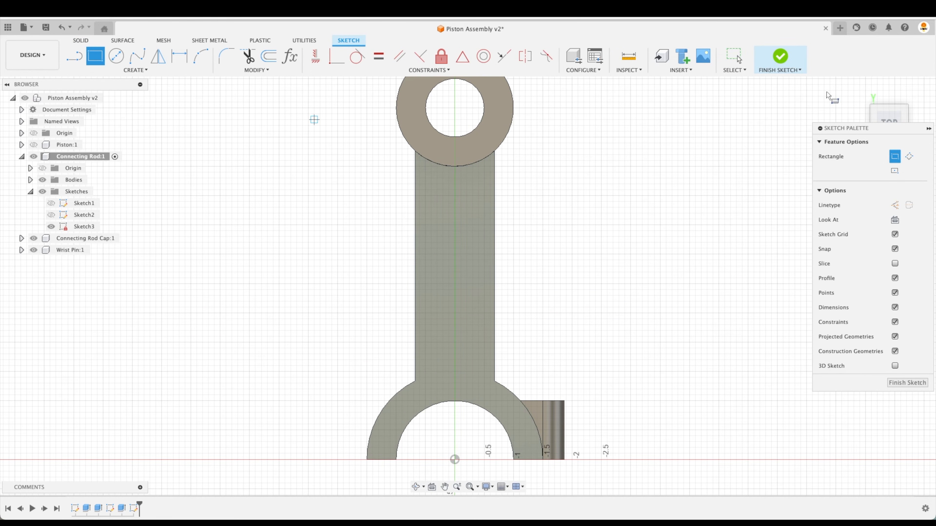
pyautogui.click(896, 171)
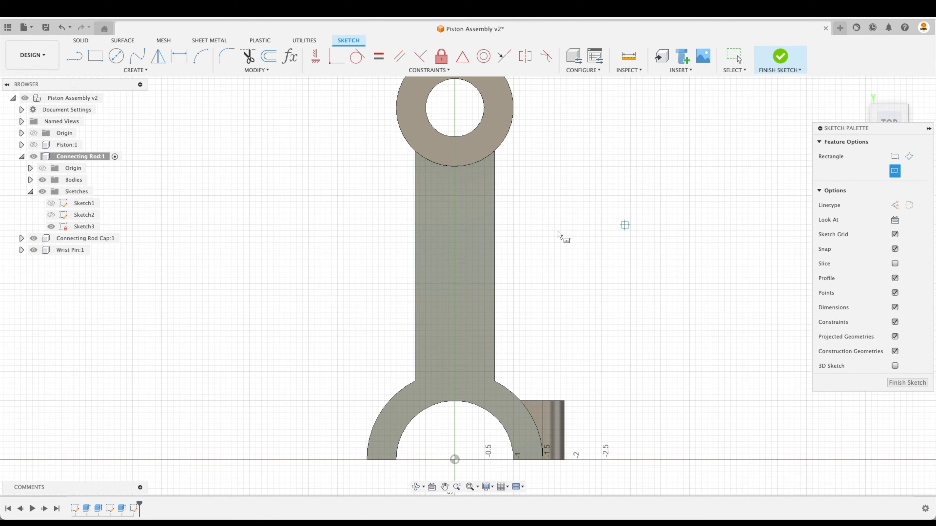
pyautogui.click(454, 260)
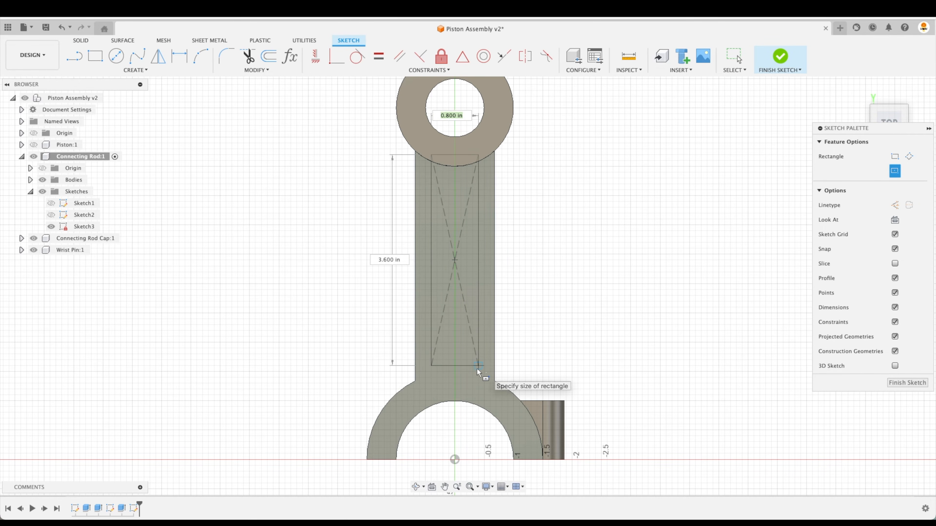
pyautogui.click(477, 370)
pyautogui.press('Escape')
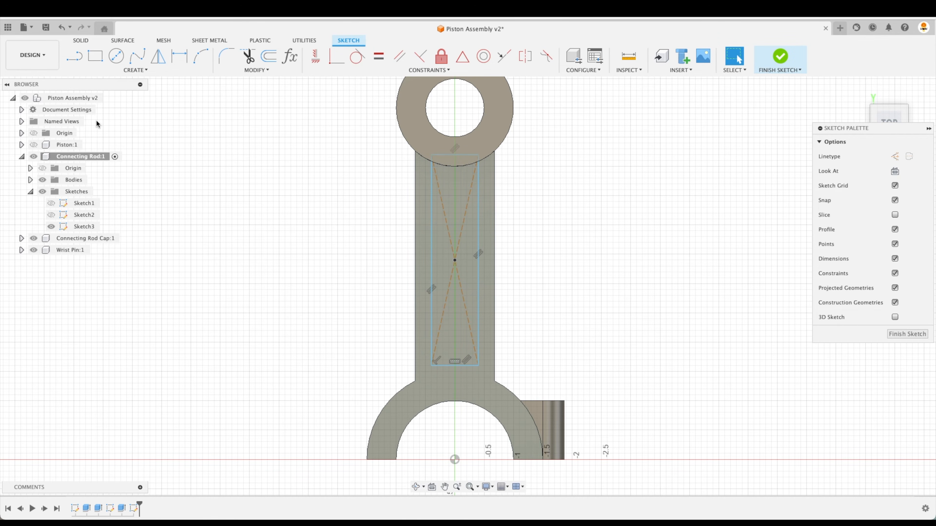
# Dimension the rectangle's width as 0.9 in.
pyautogui.press('d')
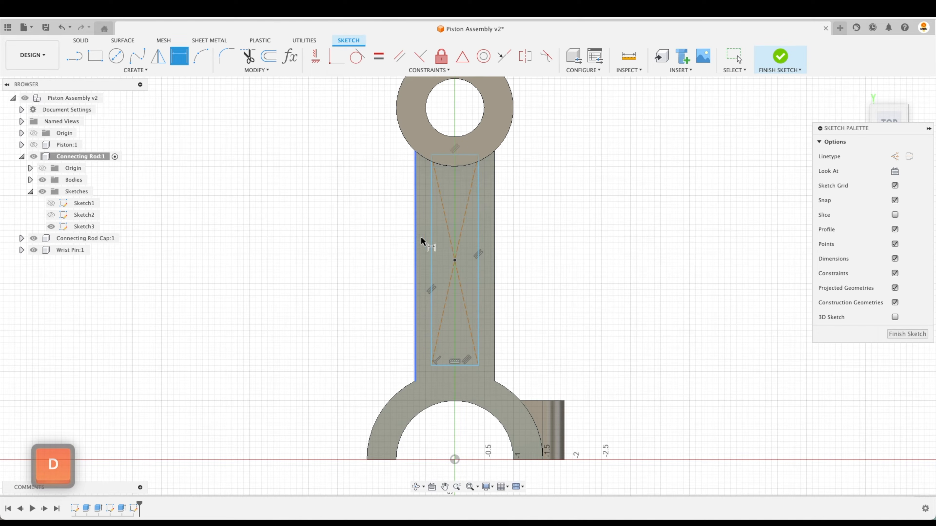
pyautogui.click(438, 367)
pyautogui.click(336, 395)
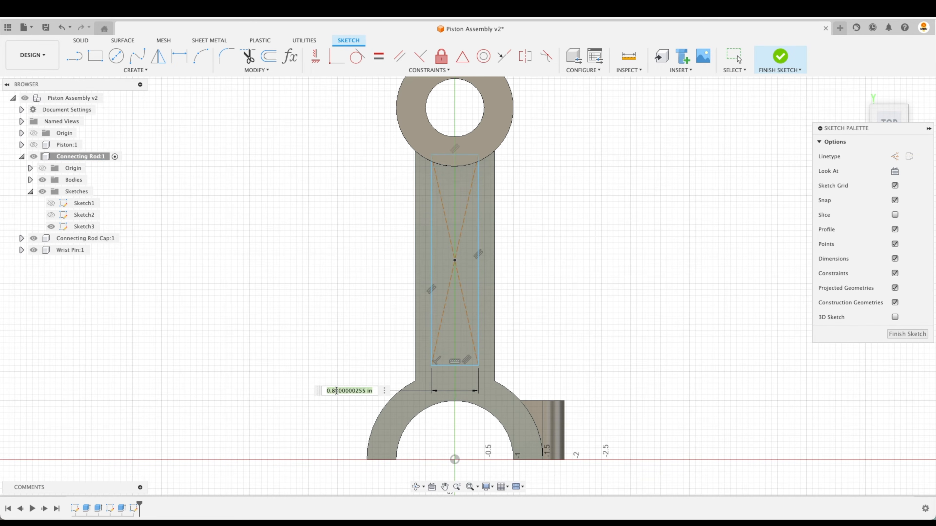
pyautogui.write('.9')
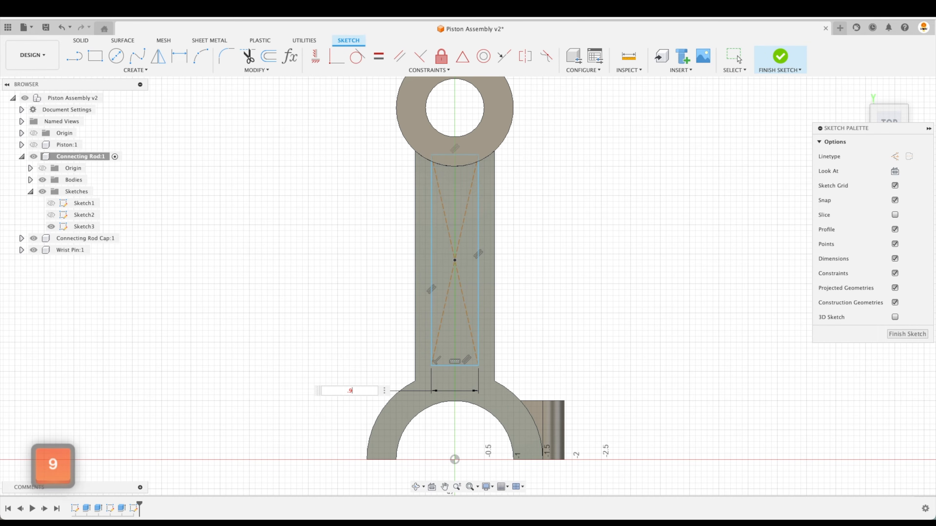
pyautogui.press('Return')
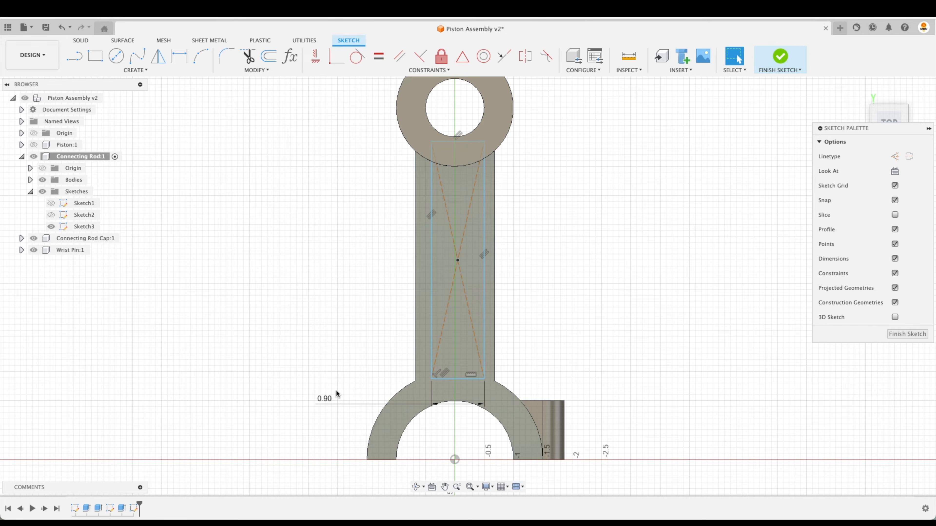
pyautogui.press('Escape')
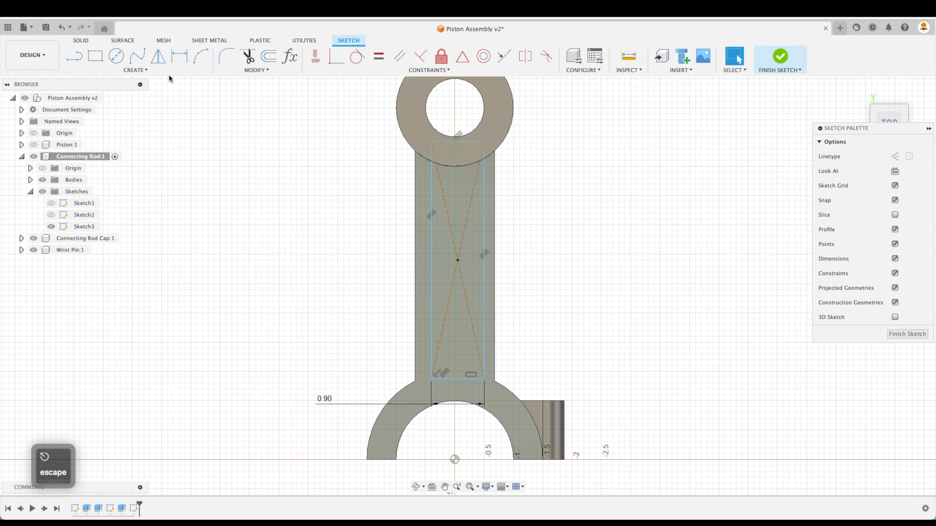
# Apply a vertical constraint between the rectangle's center point and the origin.
pyautogui.click(315, 57)
pyautogui.click(458, 261)
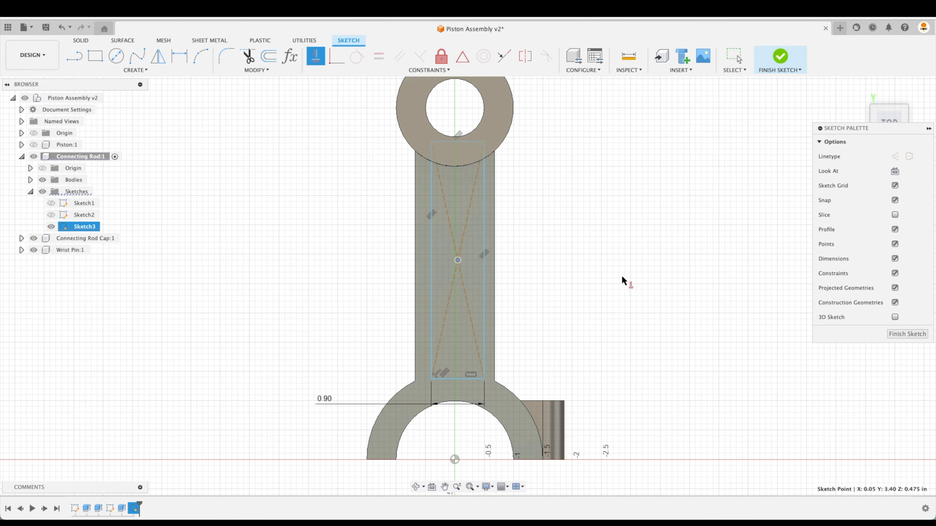
pyautogui.moveTo(622, 276); pyautogui.dragTo(612, 224, button='middle')
pyautogui.click(446, 408)
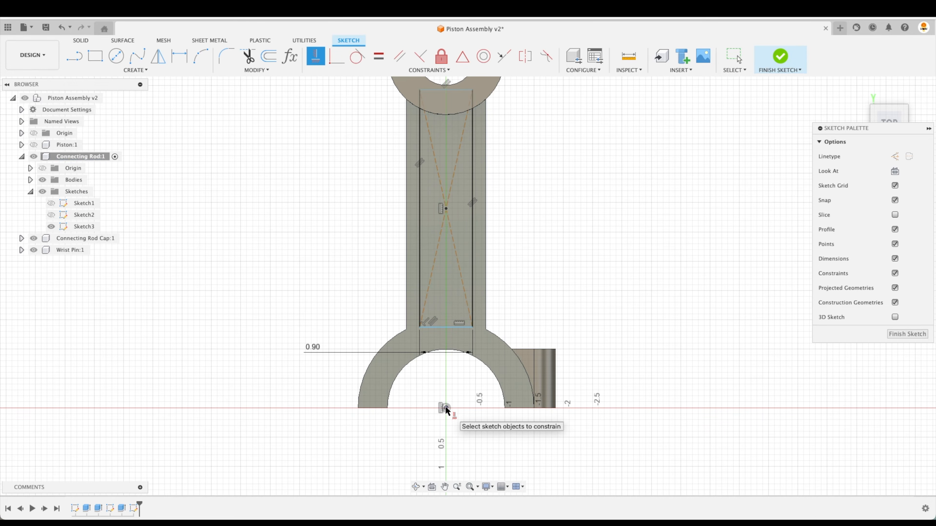
pyautogui.press('Escape')
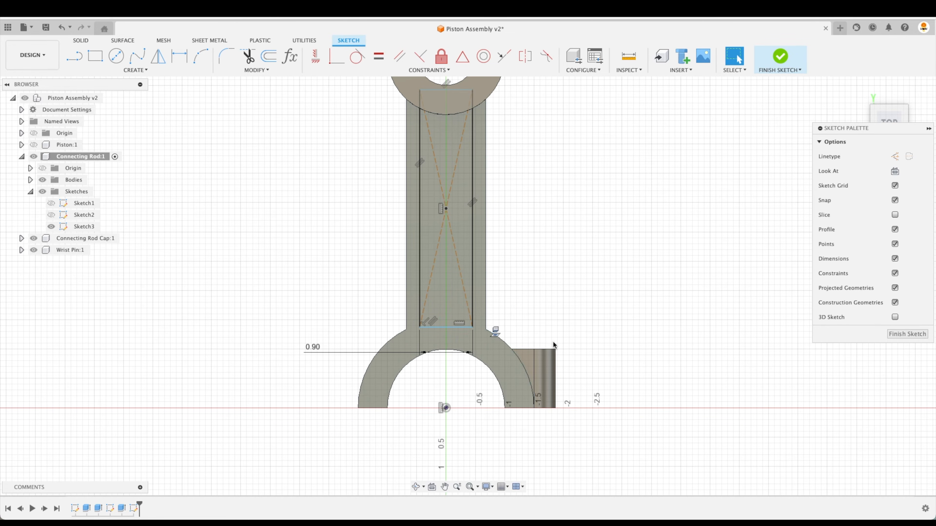
# Sketch a 3 in diameter circle centered on the origin, matching the big end's outer edge.
pyautogui.scroll(1, 559, 319)
pyautogui.moveTo(559, 320); pyautogui.dragTo(589, 261, button='middle')
pyautogui.scroll(1, 589, 262)
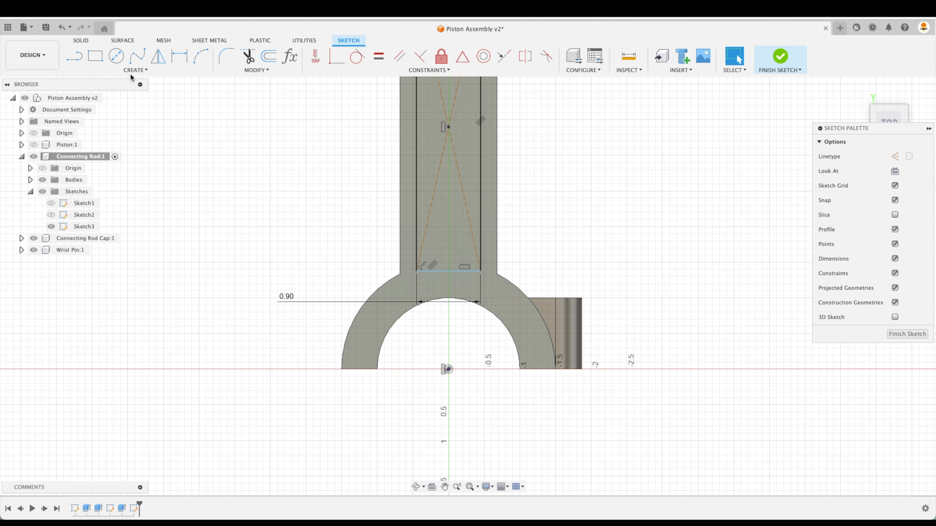
pyautogui.click(116, 56)
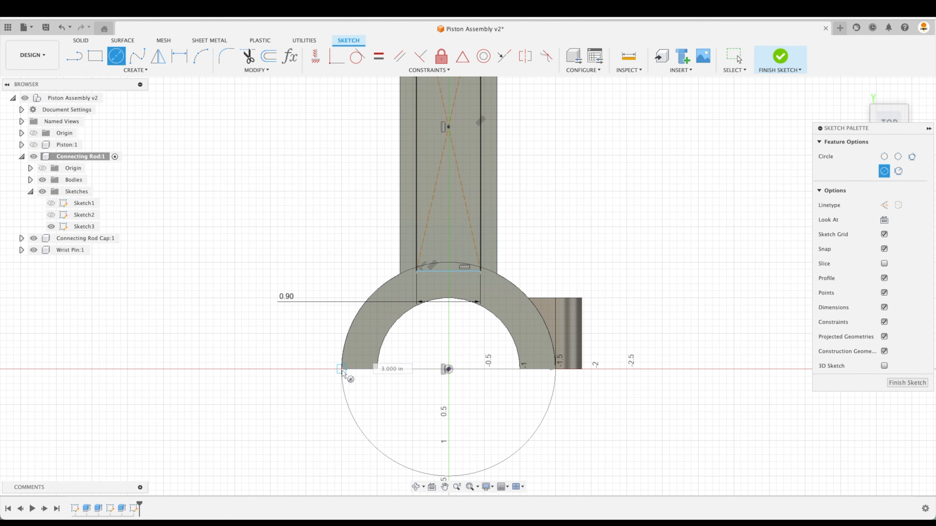
pyautogui.click(342, 372)
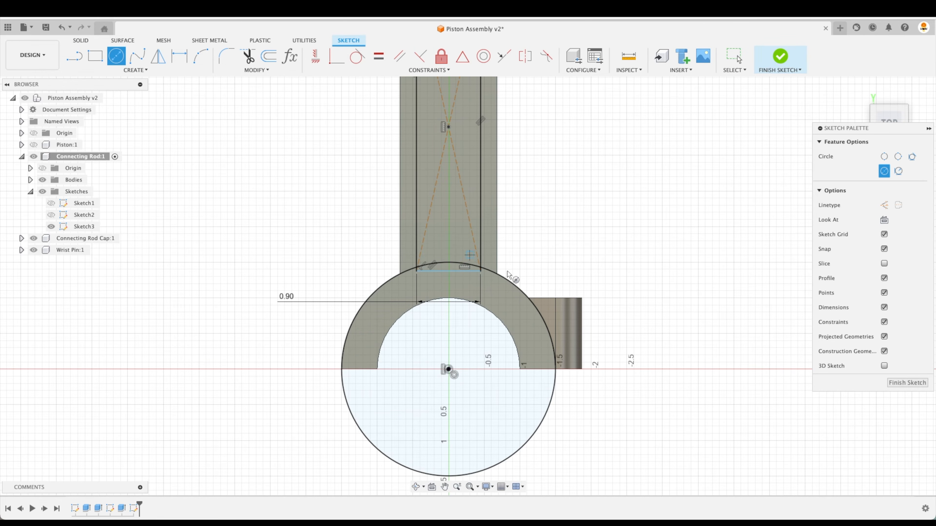
pyautogui.press('Escape')
# Reposition the rectangle's two short edges so they lie within the big-end and small-end rings.
pyautogui.click(452, 272)
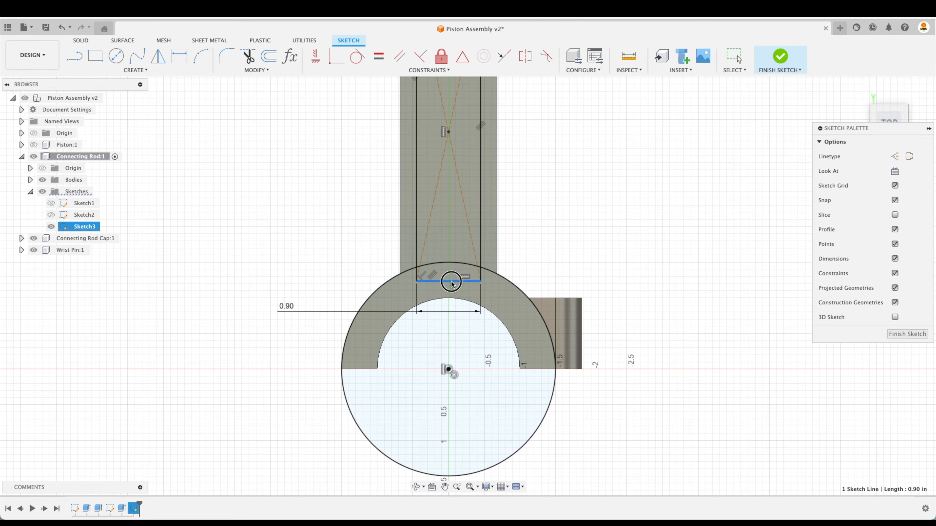
pyautogui.scroll(-2, 573, 219)
pyautogui.moveTo(618, 202); pyautogui.dragTo(596, 300, button='middle')
pyautogui.scroll(-1, 560, 256)
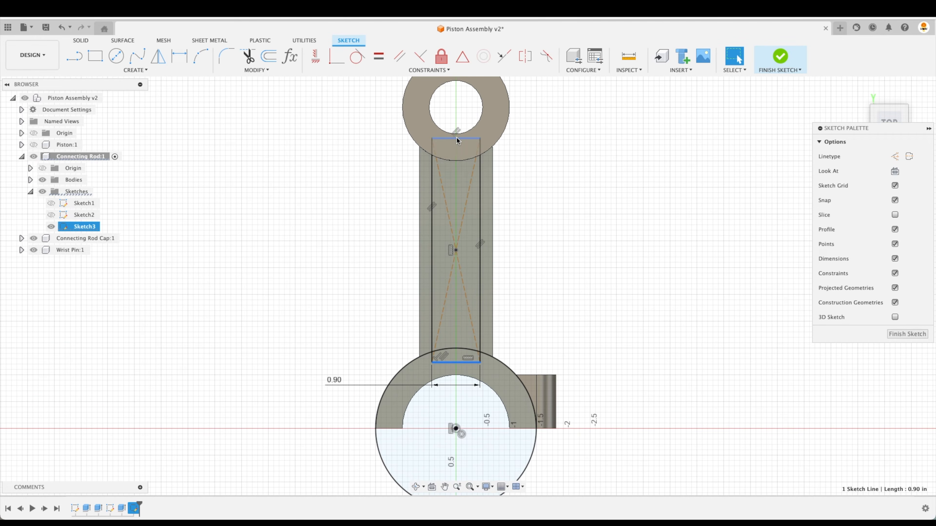
pyautogui.moveTo(456, 140); pyautogui.dragTo(465, 154)
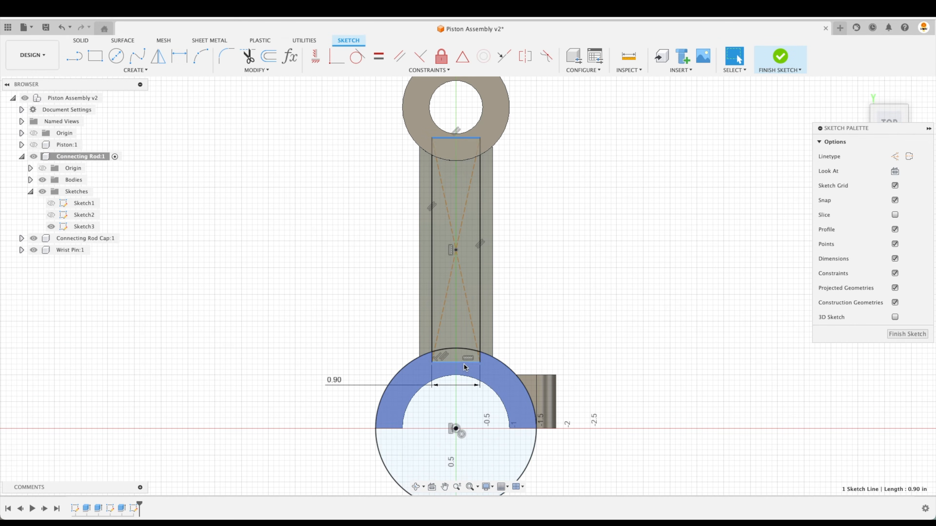
pyautogui.moveTo(463, 363); pyautogui.dragTo(464, 370)
pyautogui.press('Escape')
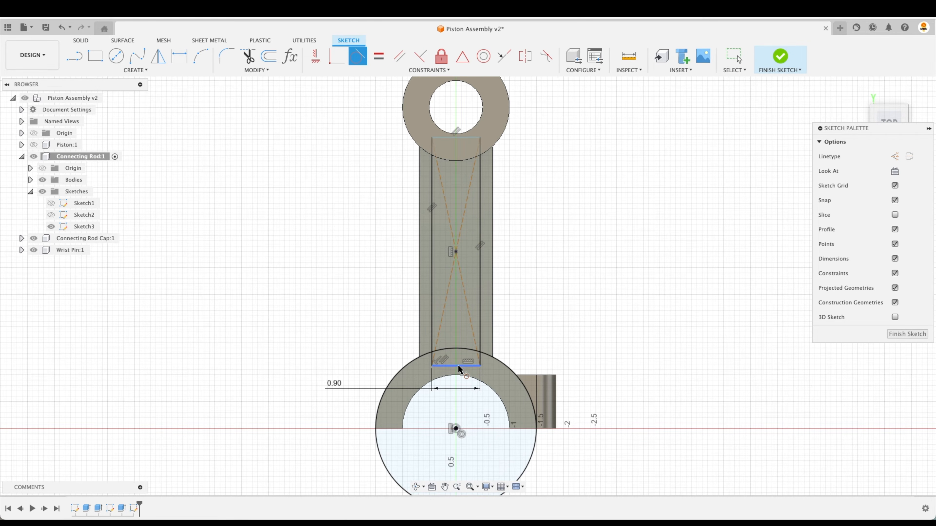
# Make the rectangle's short edges tangent to the big end's inner arc and the small end's hole, and finish the sketch.
pyautogui.click(459, 378)
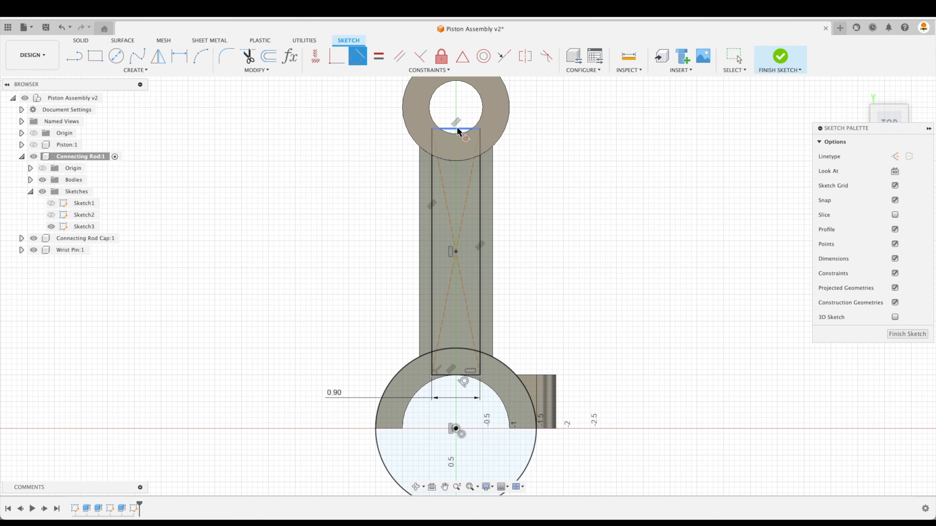
pyautogui.click(456, 135)
pyautogui.press('Escape')
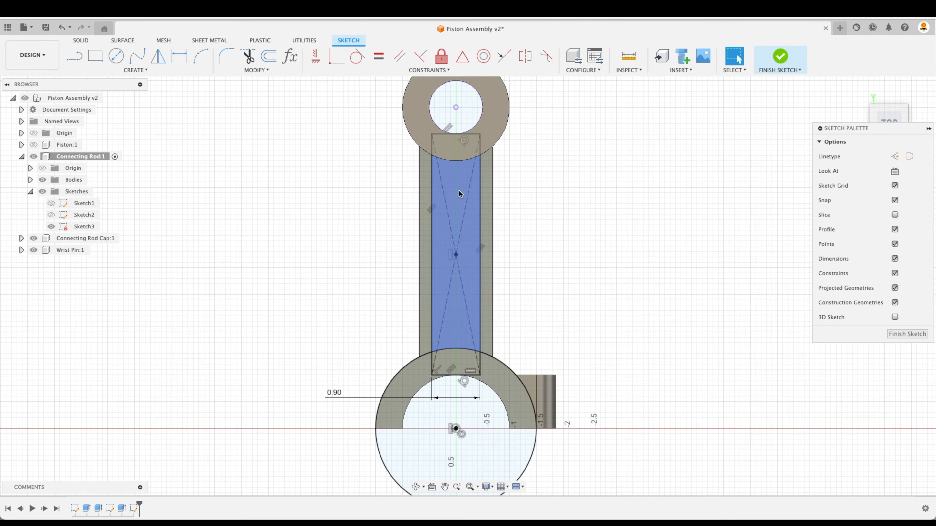
pyautogui.click(909, 335)
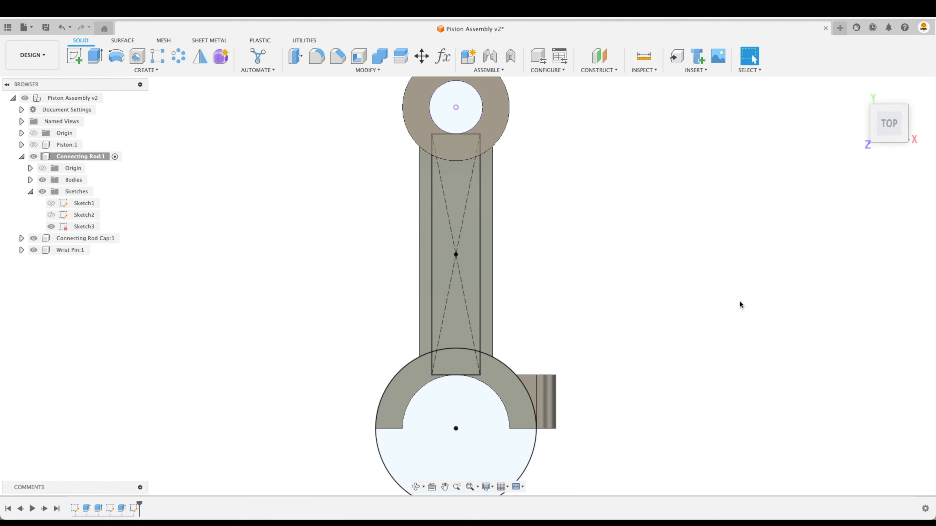
# Extrude the rectangular profile between the two rings as a cut, extending it to the component's XY origin plane.
pyautogui.click(102, 62)
pyautogui.click(424, 232)
pyautogui.moveTo(447, 257); pyautogui.dragTo(443, 269)
pyautogui.click(899, 185)
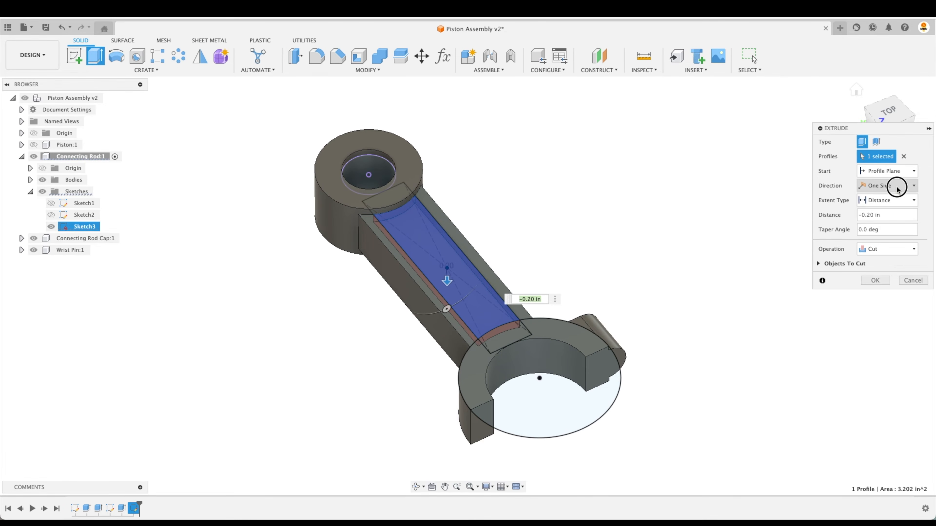
pyautogui.click(901, 190)
pyautogui.click(899, 201)
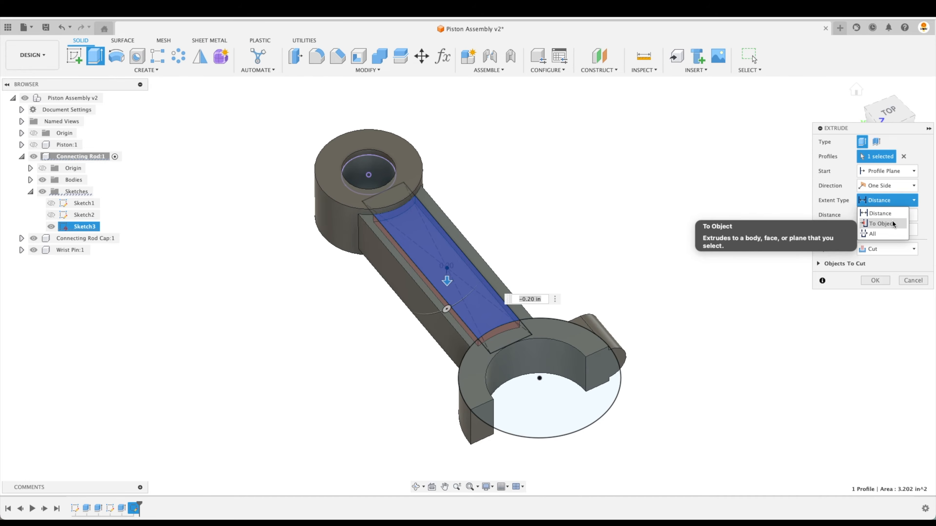
pyautogui.click(883, 225)
pyautogui.keyDown('shift'); pyautogui.moveTo(606, 366); pyautogui.dragTo(579, 377, button='middle'); pyautogui.keyUp('shift')
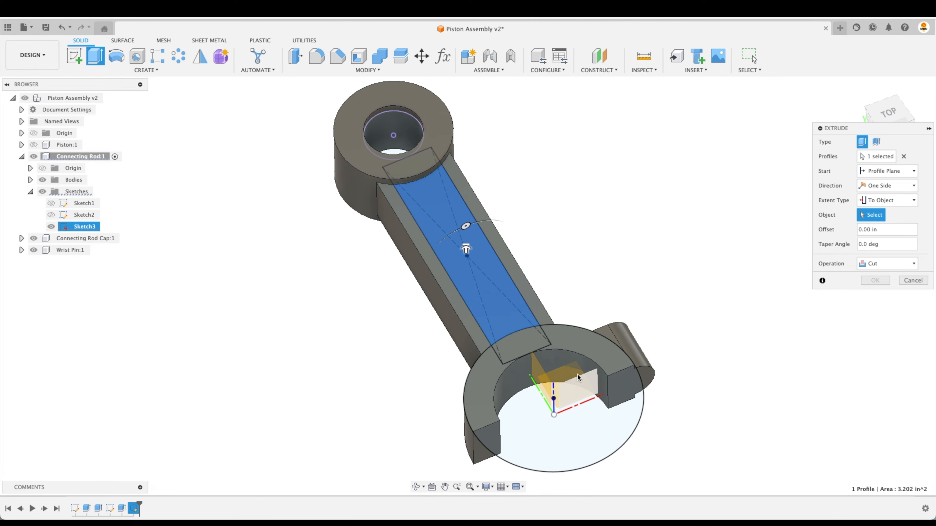
pyautogui.click(565, 376)
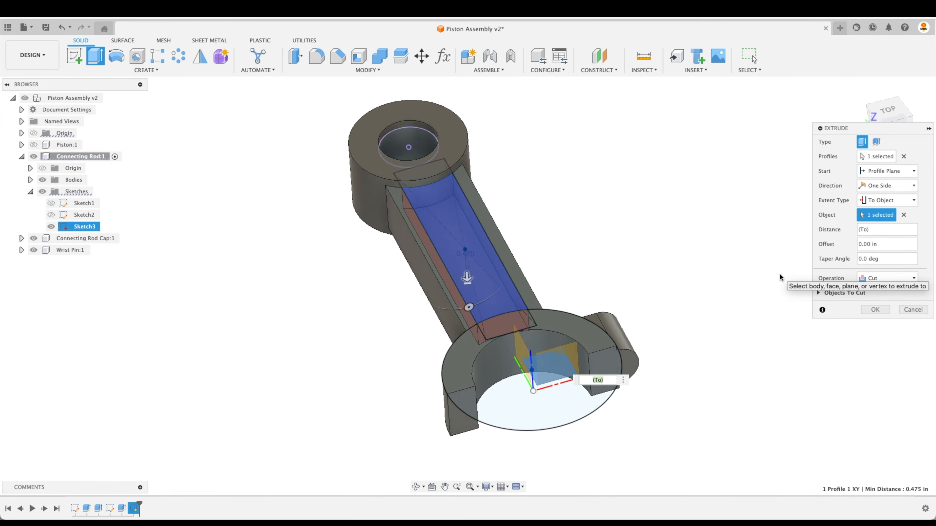
# Set the cut's offset from the XY plane to .45/2 in and complete the shank recess.
pyautogui.click(889, 244)
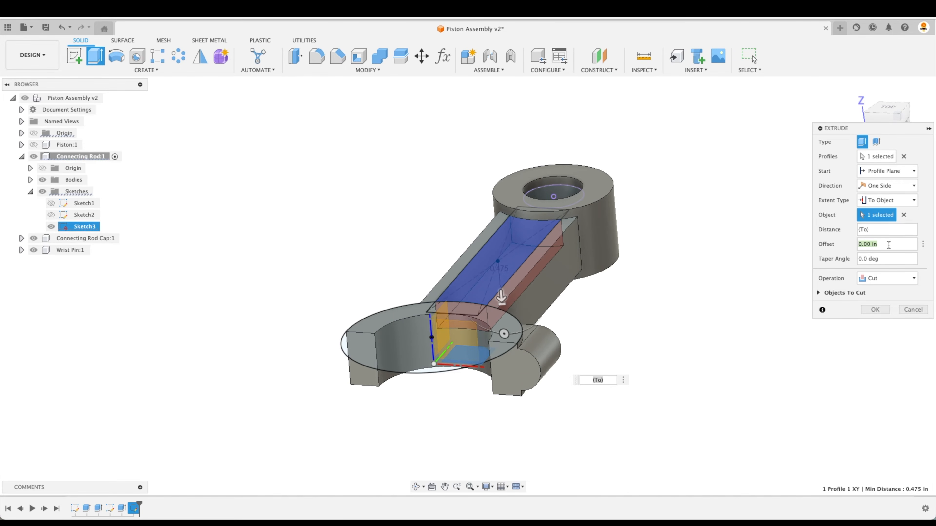
pyautogui.write('-.35/2')
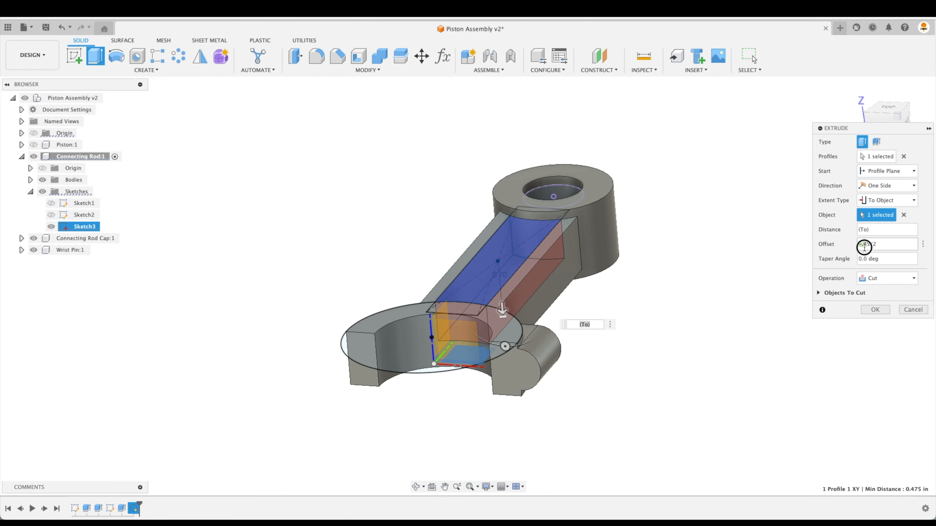
pyautogui.press('Return')
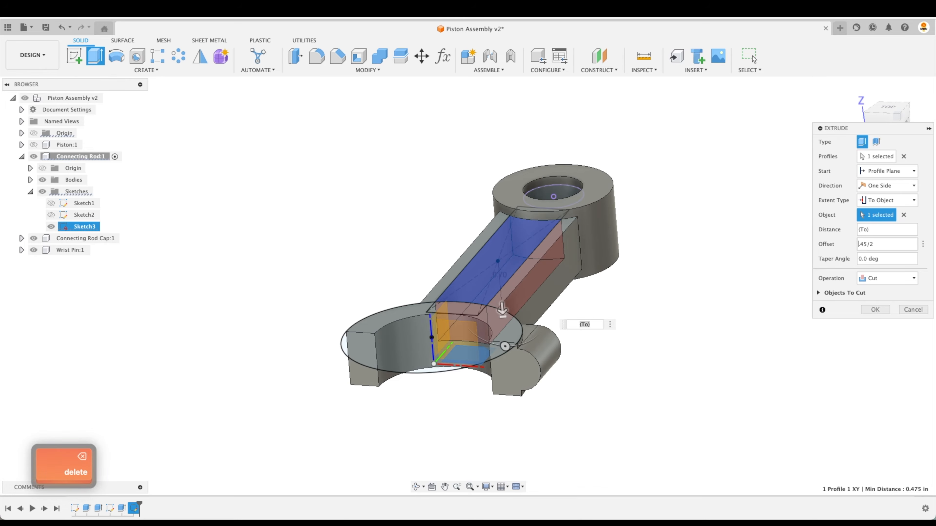
pyautogui.press('Return')
pyautogui.keyDown('shift'); pyautogui.moveTo(865, 246); pyautogui.dragTo(322, 261, button='middle'); pyautogui.keyUp('shift')
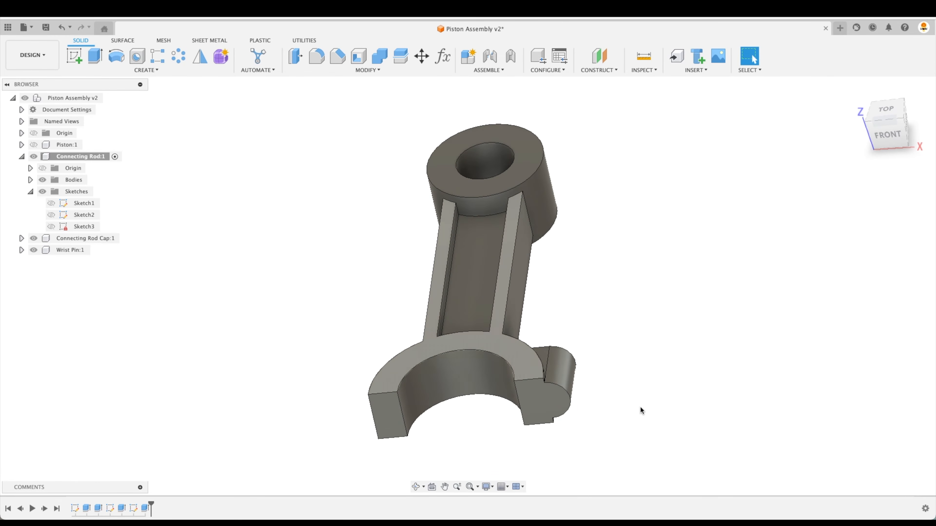
pyautogui.keyDown('shift'); pyautogui.moveTo(671, 351); pyautogui.dragTo(338, 111, button='middle'); pyautogui.keyUp('shift')
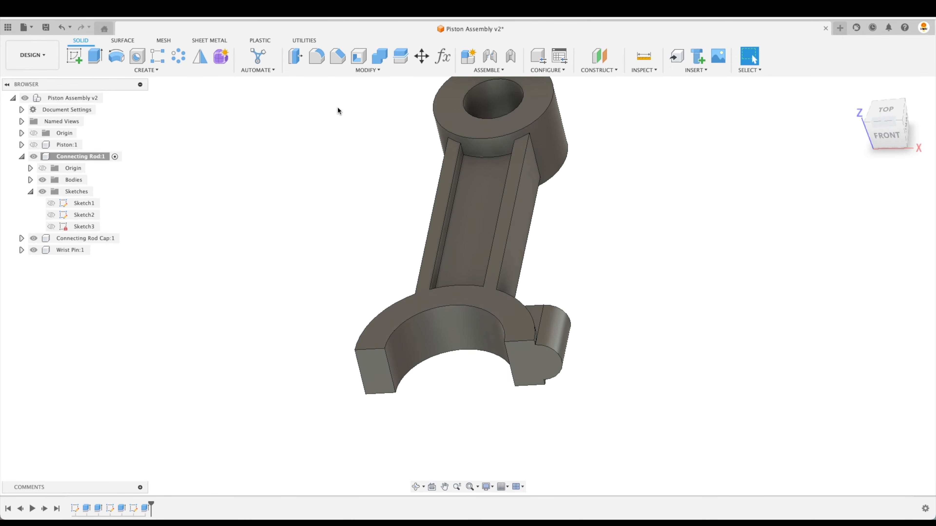
pyautogui.click(201, 57)
pyautogui.keyDown('shift'); pyautogui.moveTo(589, 345); pyautogui.dragTo(621, 328, button='middle'); pyautogui.keyUp('shift')
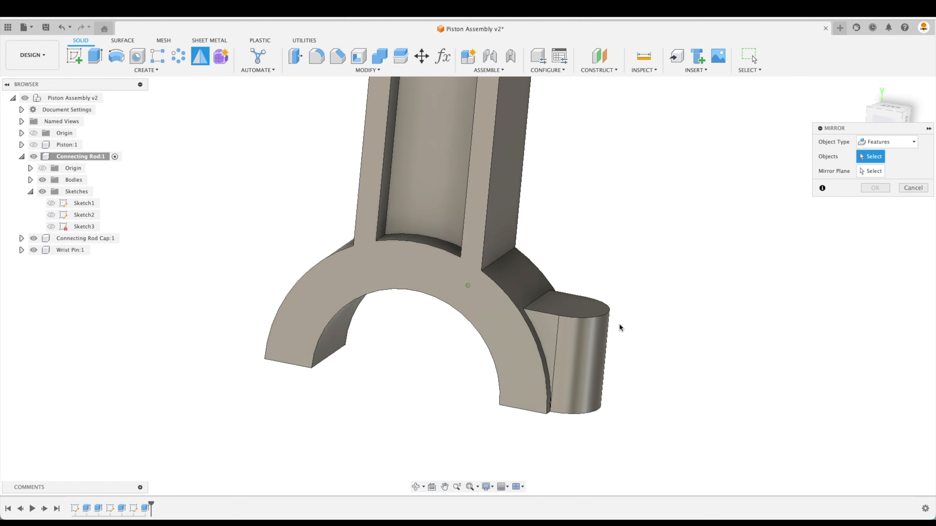
pyautogui.click(586, 347)
pyautogui.click(879, 175)
pyautogui.keyDown('shift'); pyautogui.moveTo(627, 420); pyautogui.dragTo(597, 357, button='middle'); pyautogui.keyUp('shift')
pyautogui.click(422, 371)
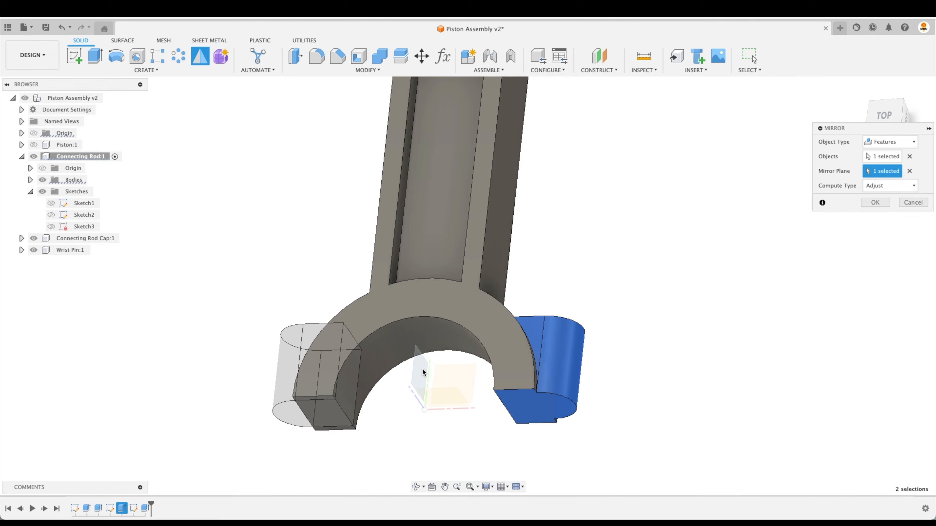
pyautogui.click(925, 203)
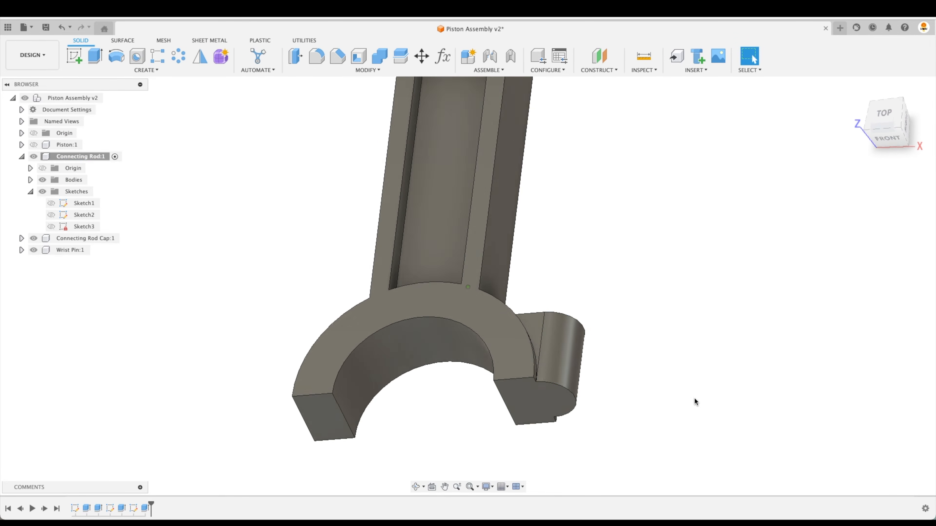
# Start a sketch on the flat end face of the boss at the big end.
pyautogui.click(73, 56)
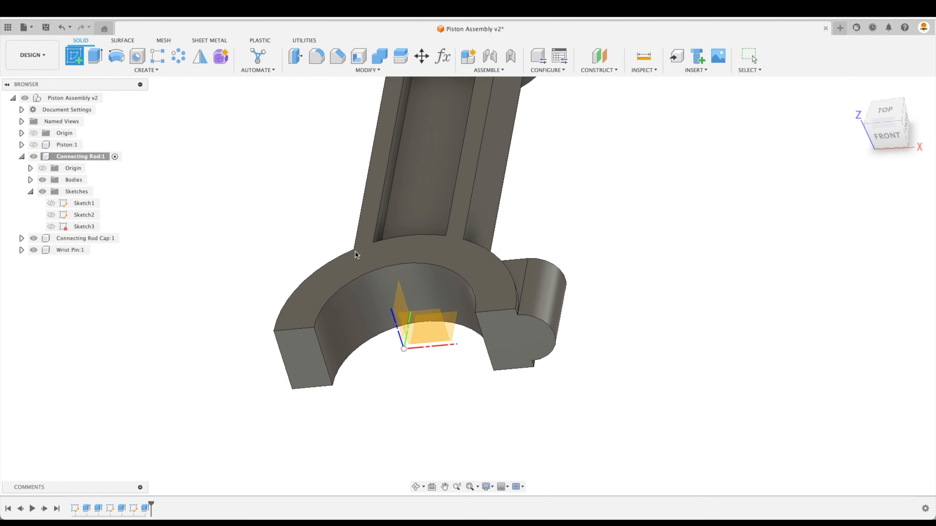
pyautogui.click(539, 334)
pyautogui.scroll(2, 695, 315)
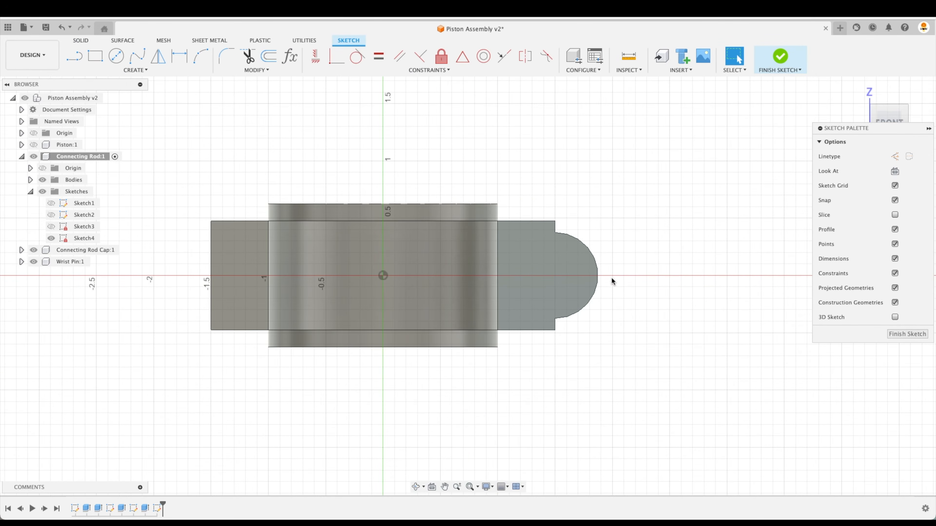
# Try to sketch a circle centered on the boss's rounded end and matching its outer arc, and delete it.
pyautogui.click(116, 56)
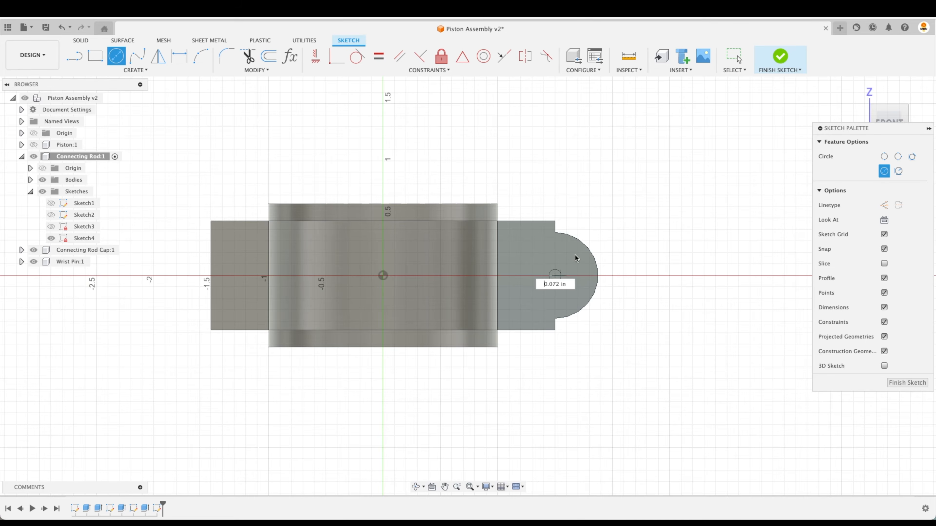
pyautogui.click(556, 234)
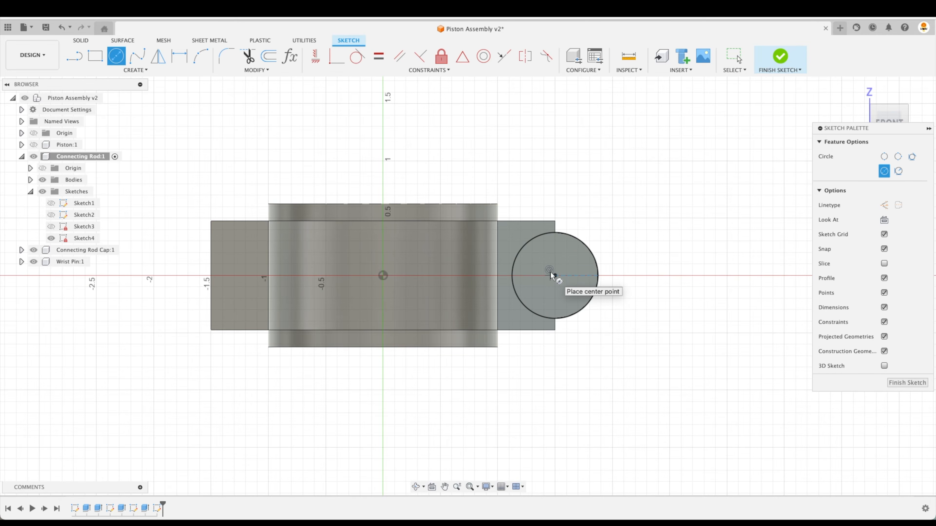
pyautogui.press('Escape')
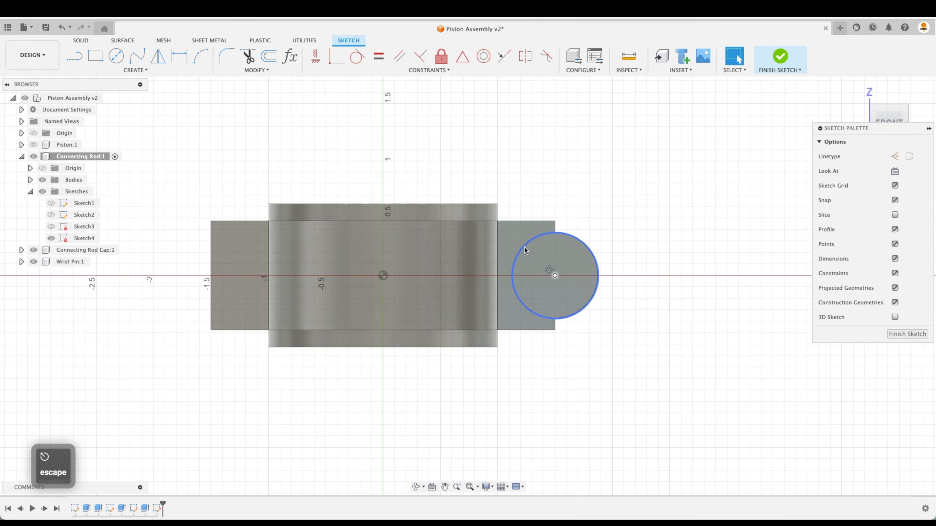
pyautogui.click(554, 272)
pyautogui.press('Delete')
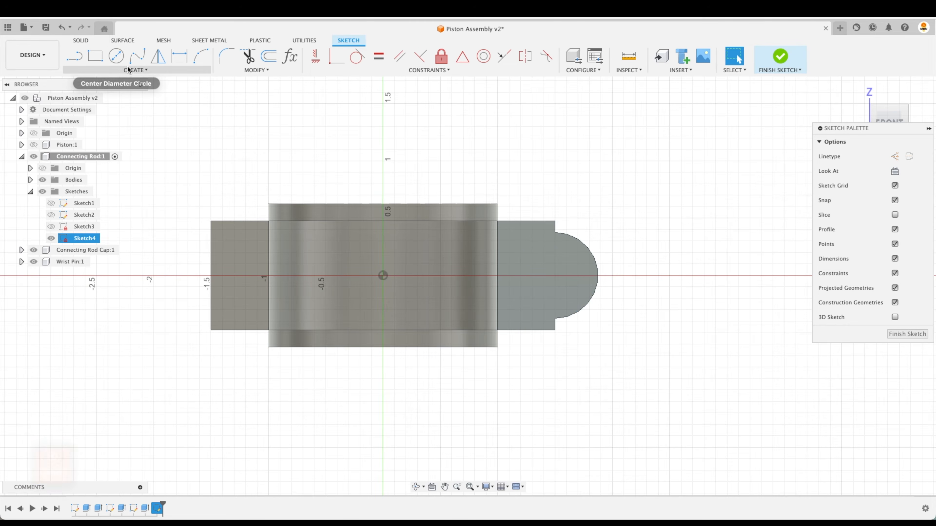
# Sketch a circle about 0.28 in in diameter, make it concentric with the boss's rounded edge, and finish the sketch.
pyautogui.click(116, 56)
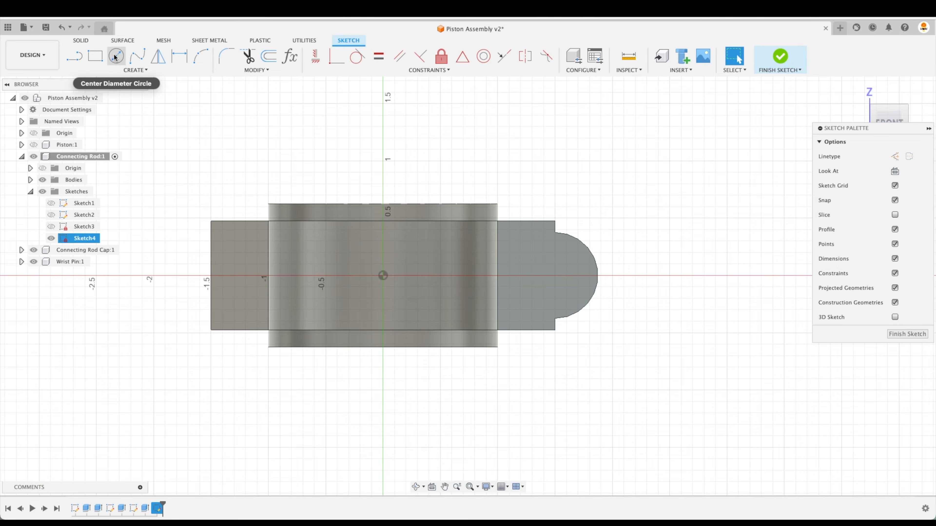
pyautogui.click(579, 182)
pyautogui.press('Escape')
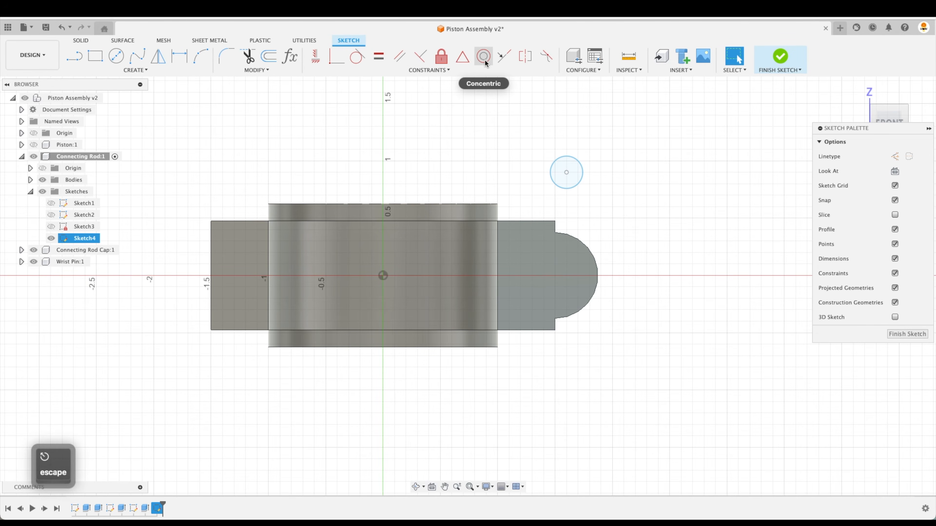
pyautogui.click(484, 56)
pyautogui.click(565, 169)
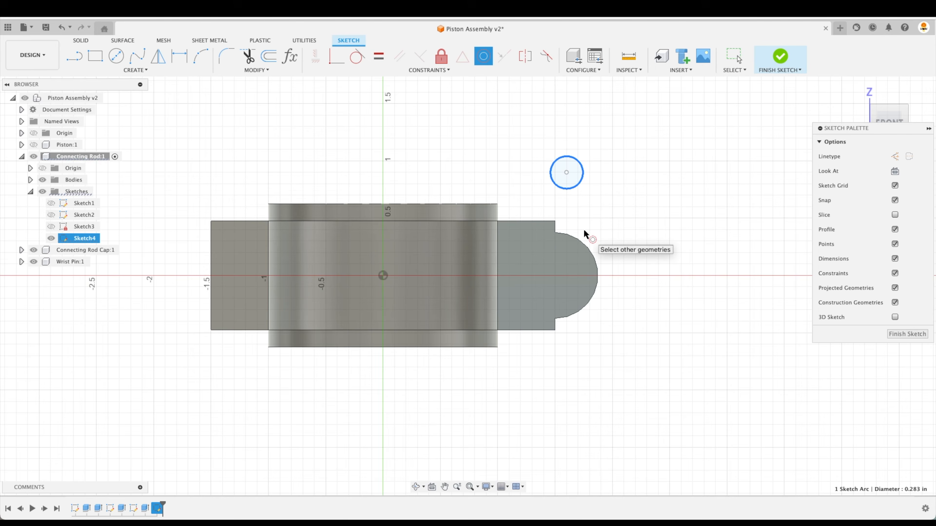
pyautogui.click(587, 248)
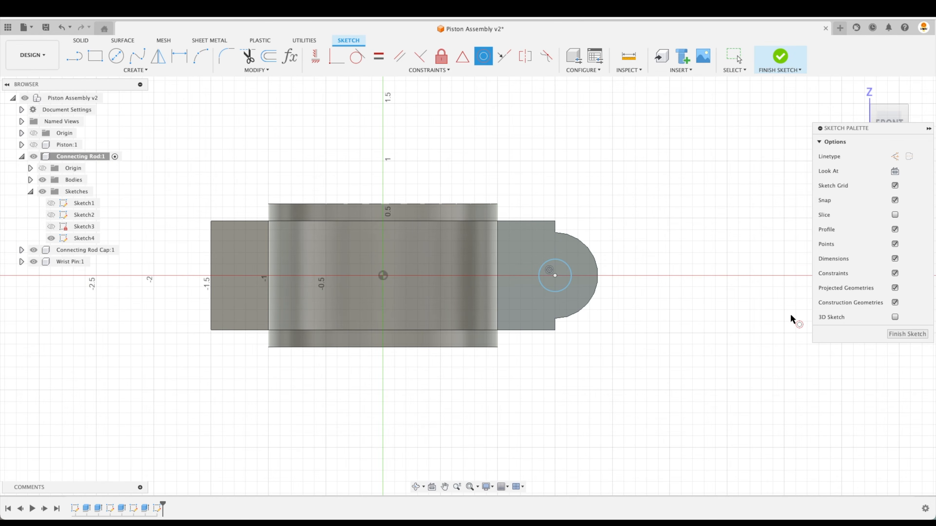
pyautogui.click(900, 334)
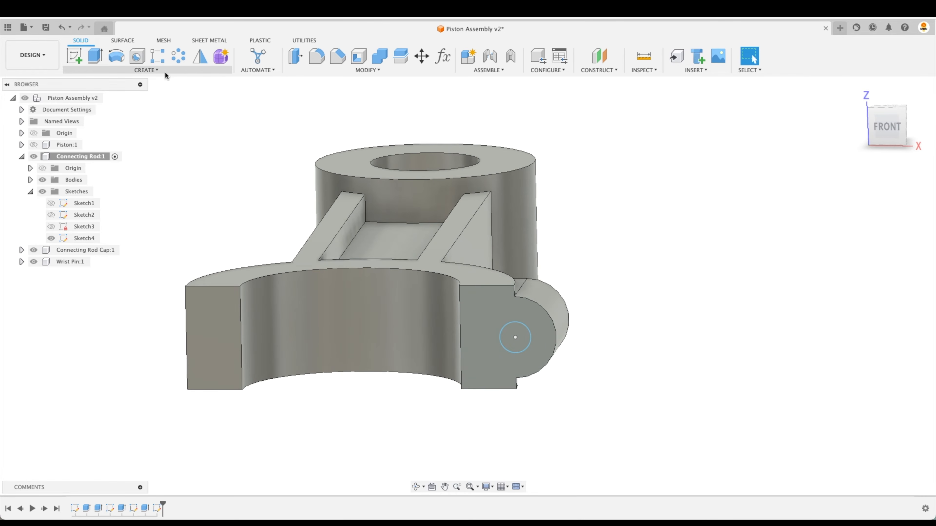
# Place a simple tapped hole at the sketched circle's center point with its extents set to All.
pyautogui.click(137, 58)
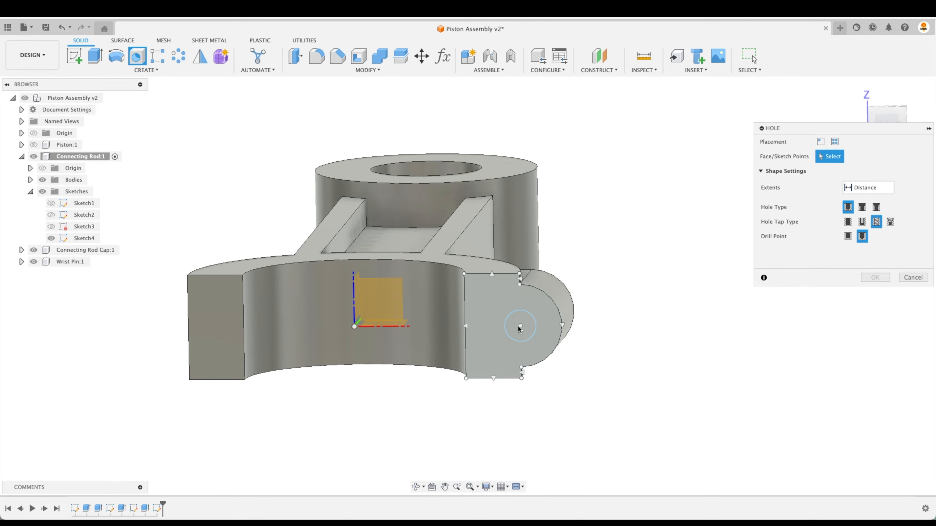
pyautogui.click(521, 326)
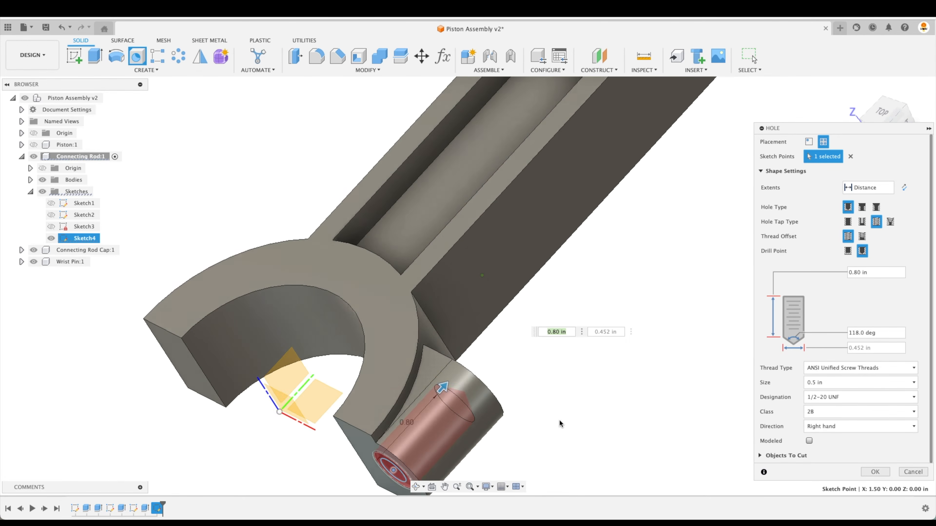
pyautogui.click(870, 187)
pyautogui.click(864, 214)
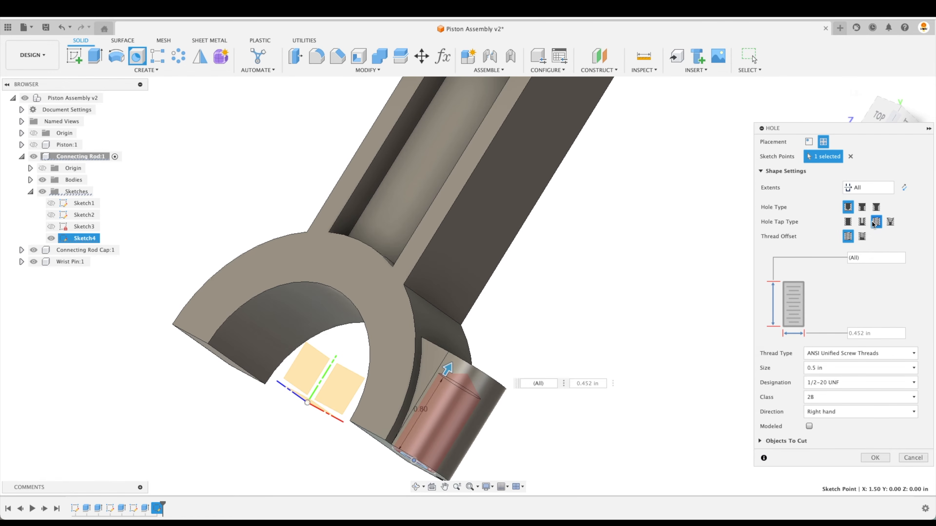
# Create the hole with a modeled right-hand ANSI Unified thread, size 0.5 in, designation 1/2-20 UNF, class 2B.
pyautogui.click(844, 368)
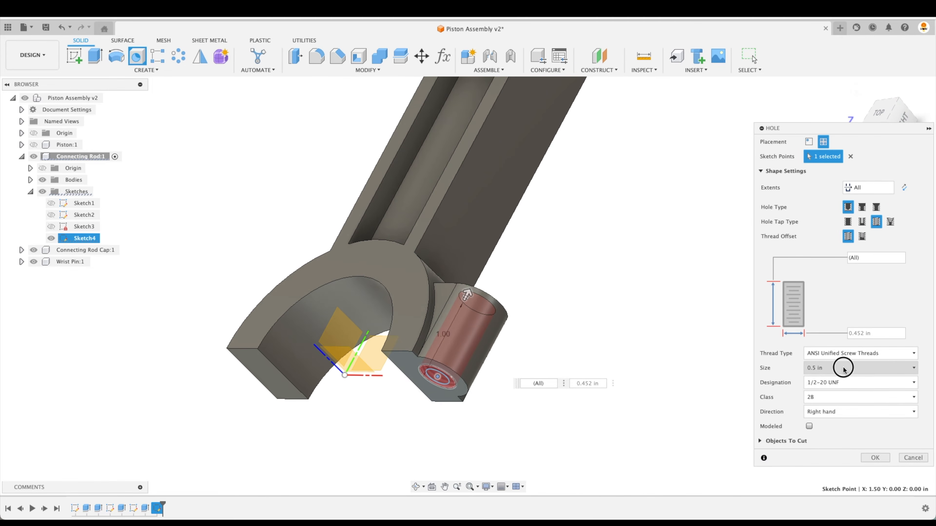
pyautogui.click(843, 383)
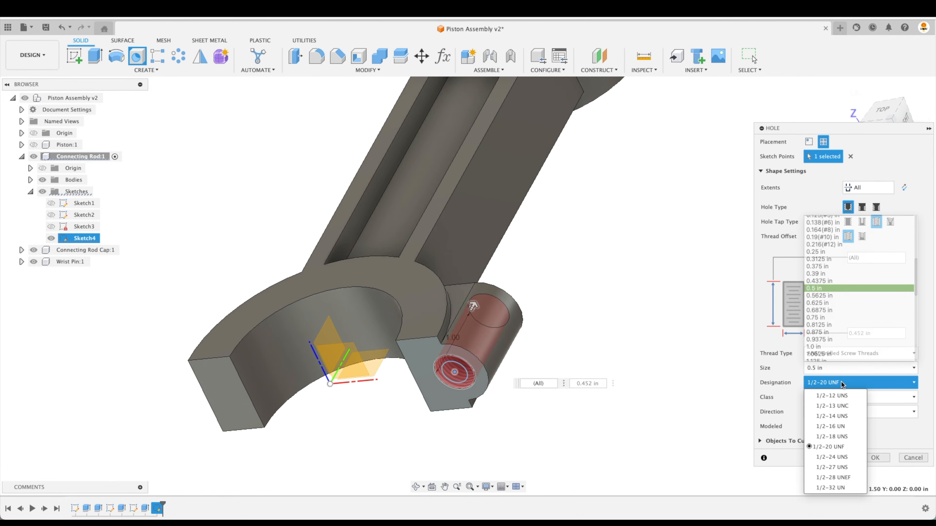
pyautogui.click(881, 397)
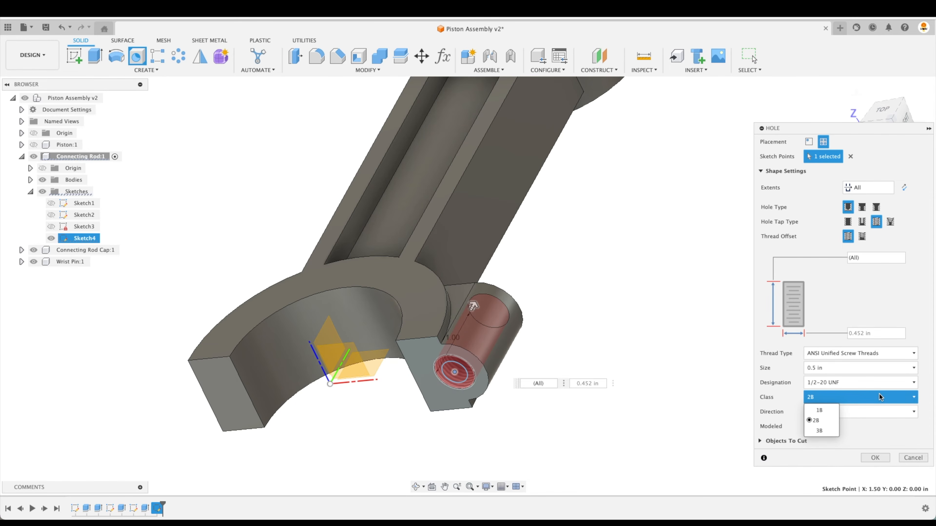
pyautogui.click(880, 397)
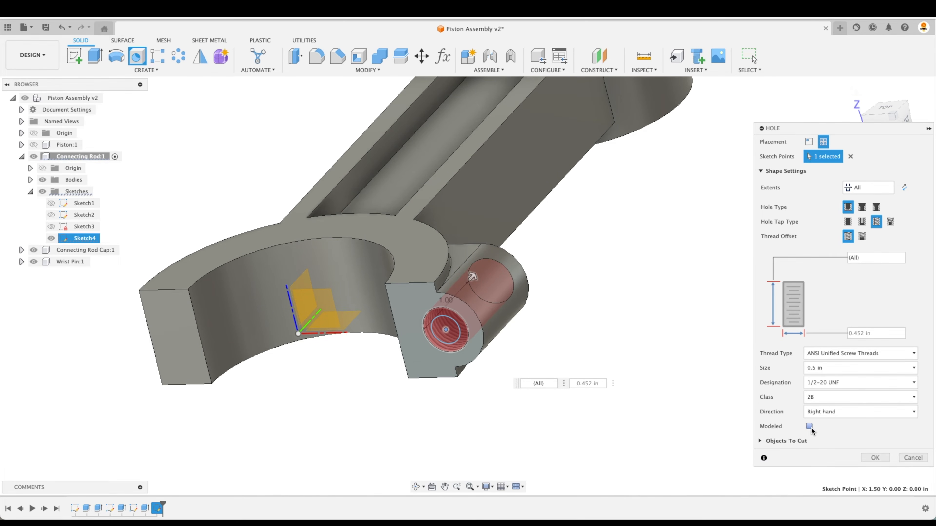
pyautogui.click(875, 458)
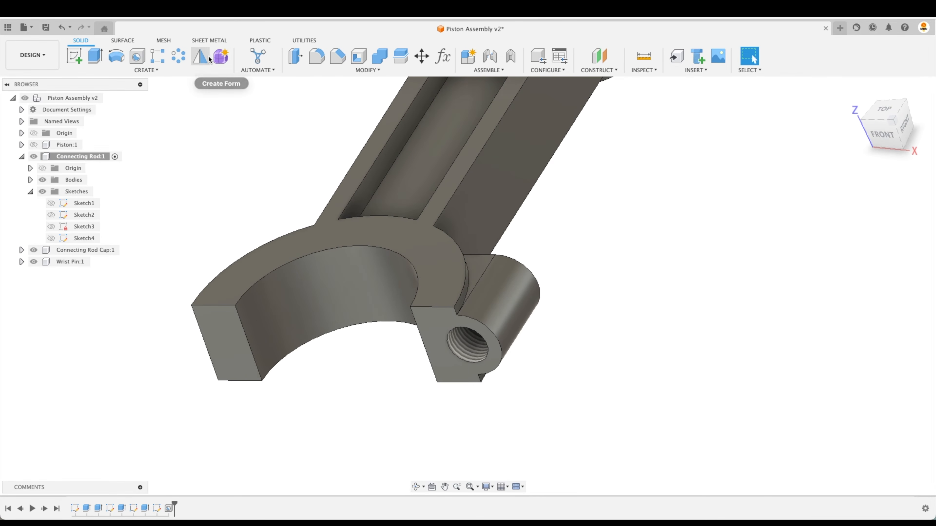
# Mirror the boss extrusion and its threaded hole across the YZ origin plane to the opposite side of the big end.
pyautogui.click(200, 56)
pyautogui.click(528, 311)
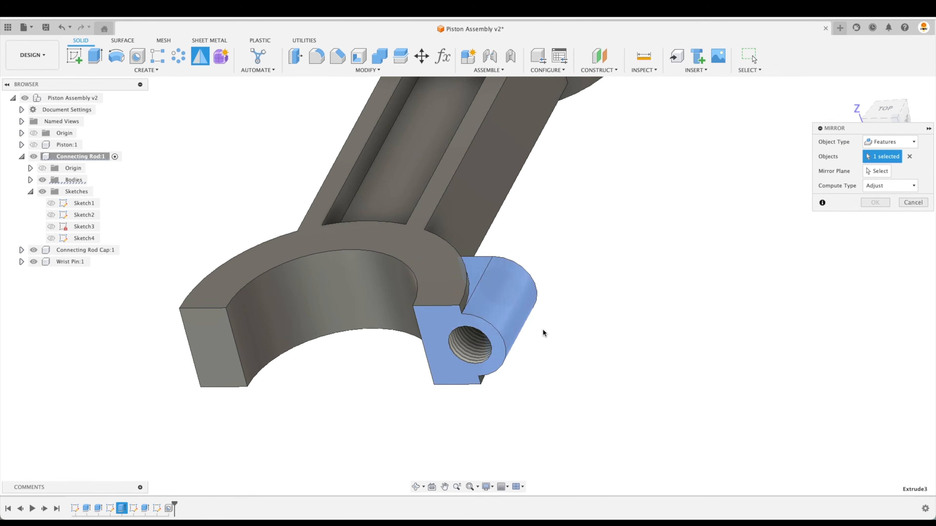
pyautogui.click(877, 171)
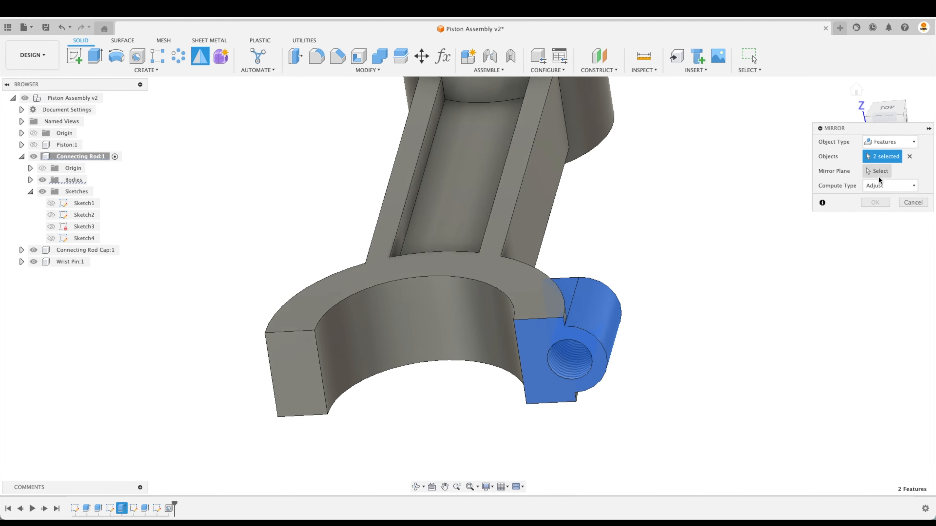
pyautogui.click(456, 347)
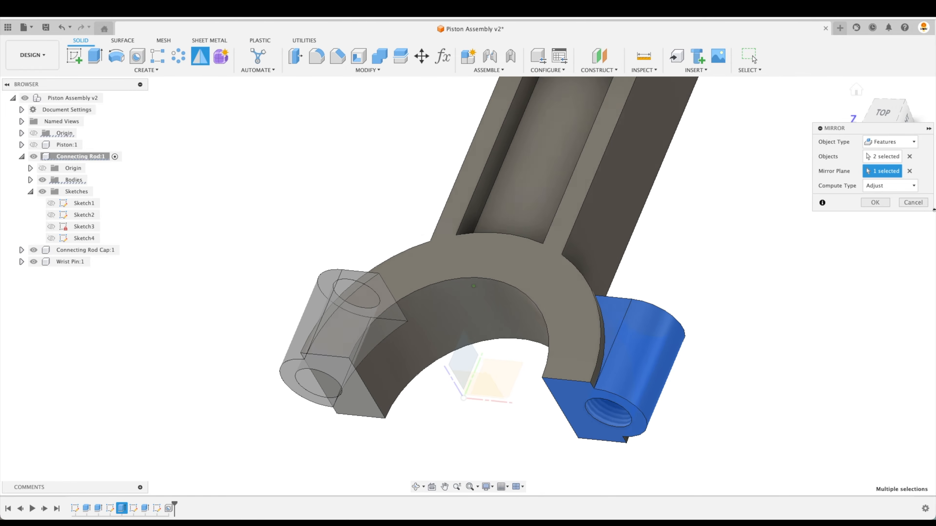
pyautogui.click(875, 202)
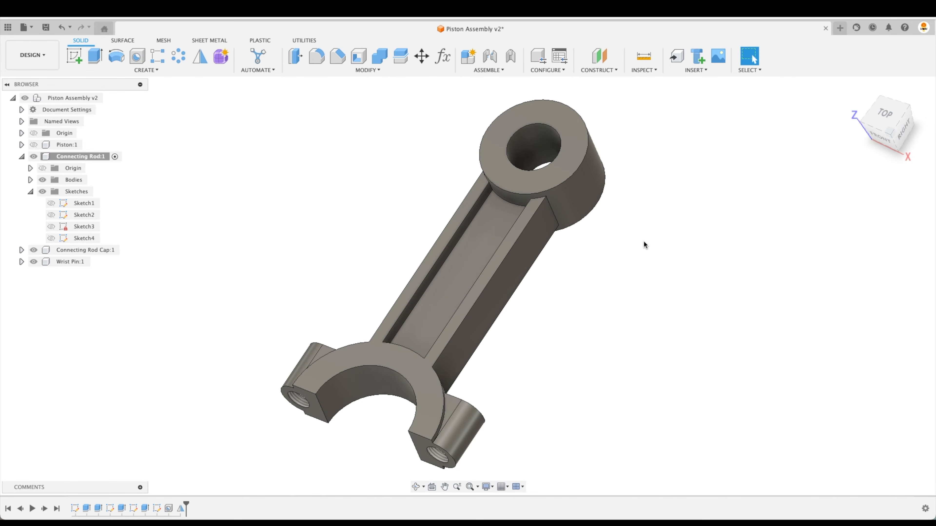
pyautogui.click(315, 59)
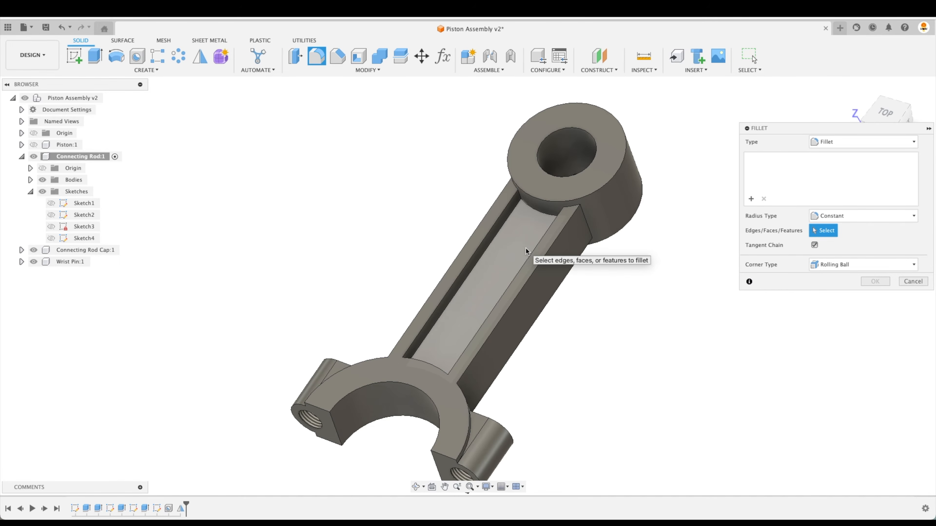
pyautogui.click(526, 251)
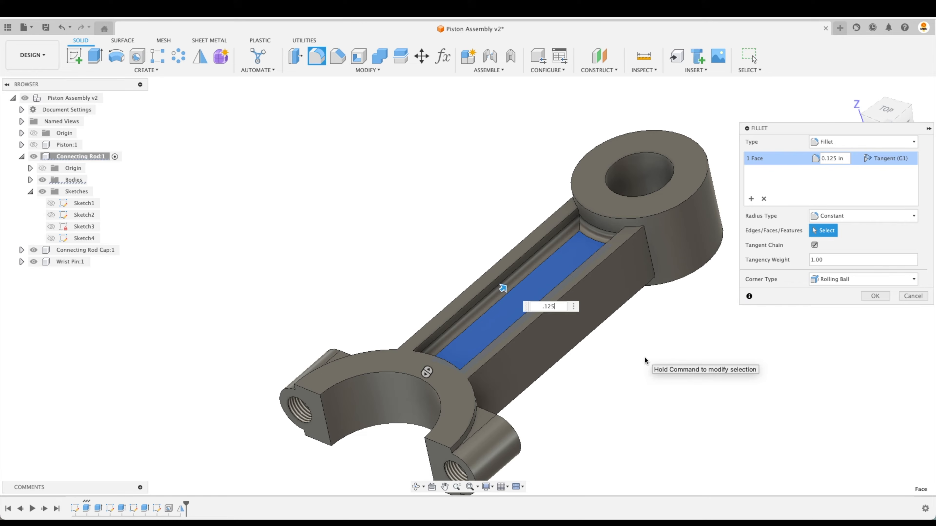
pyautogui.click(918, 296)
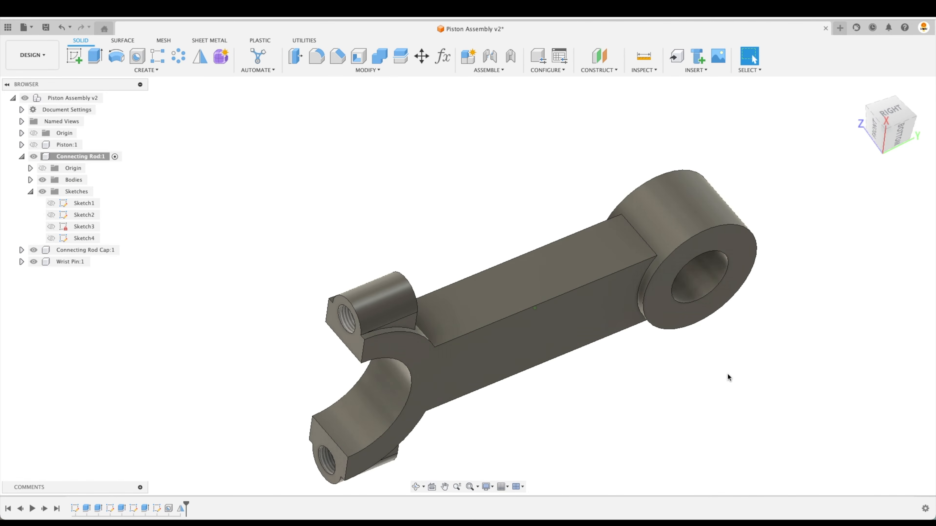
# Try to mirror the shank's recess cut across an origin plane, and delete the mirror feature.
pyautogui.click(200, 56)
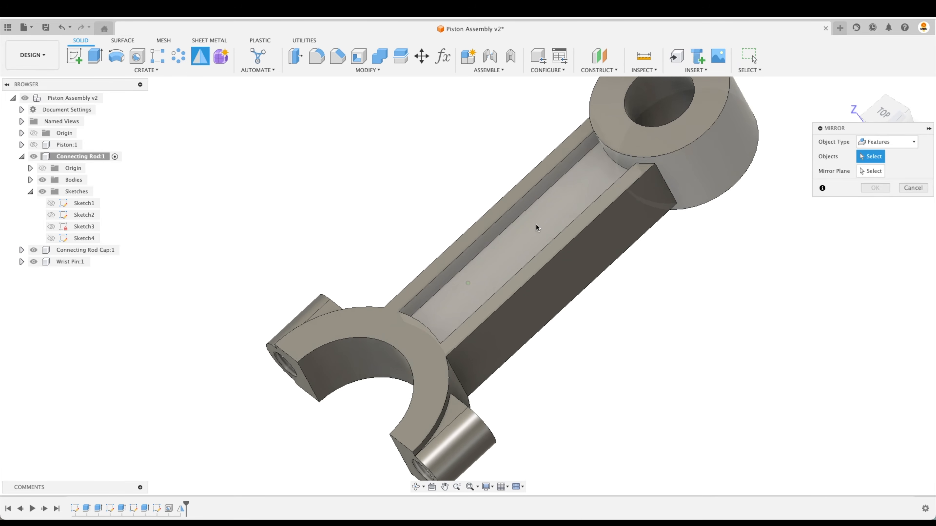
pyautogui.click(555, 220)
pyautogui.keyDown('shift'); pyautogui.moveTo(331, 386); pyautogui.dragTo(393, 388, button='middle'); pyautogui.keyUp('shift')
pyautogui.click(876, 202)
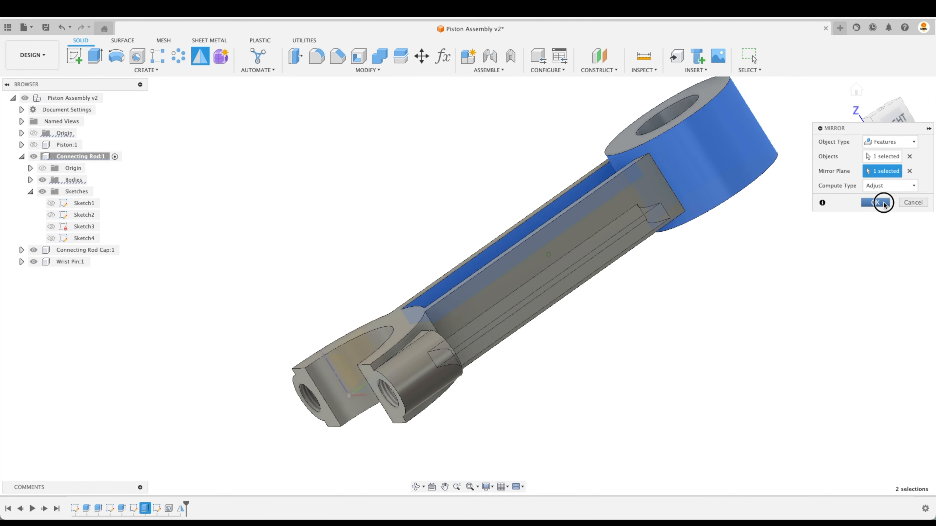
pyautogui.keyDown('shift'); pyautogui.moveTo(310, 195); pyautogui.dragTo(261, 460, button='middle'); pyautogui.keyUp('shift')
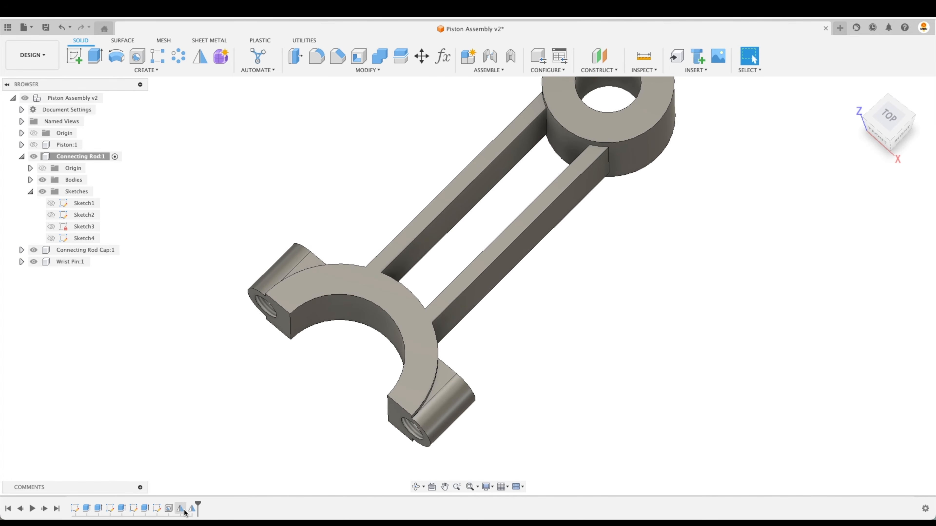
pyautogui.press('Delete')
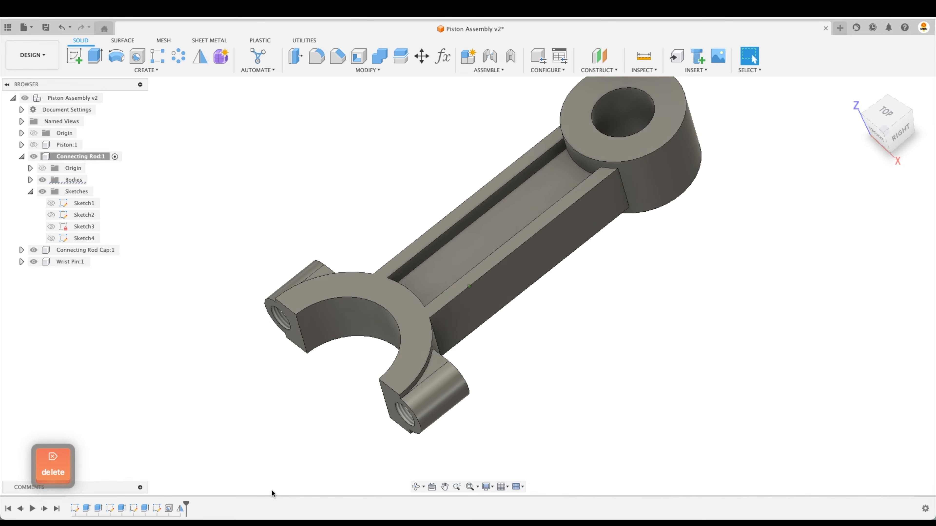
# Retry mirroring the shank's recess extrusion across the XY origin plane, and remove that mirror from the design history.
pyautogui.click(200, 56)
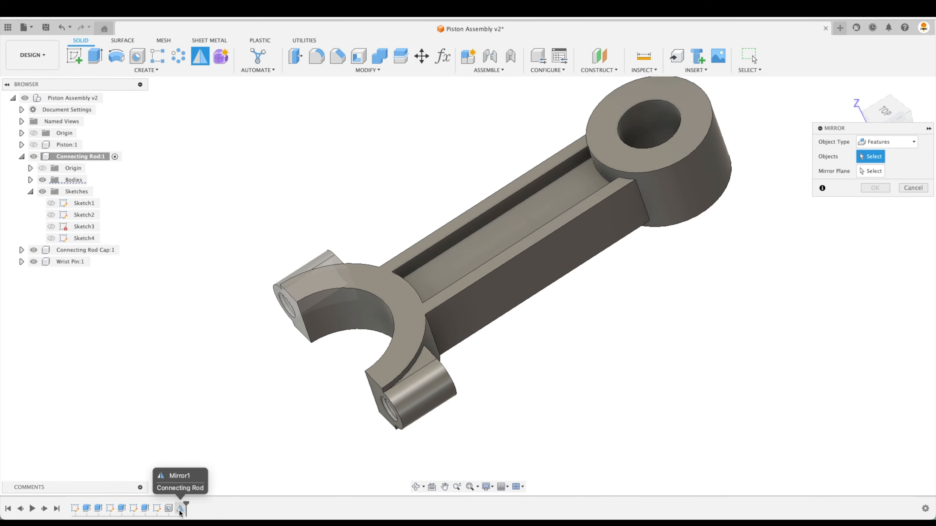
pyautogui.click(145, 509)
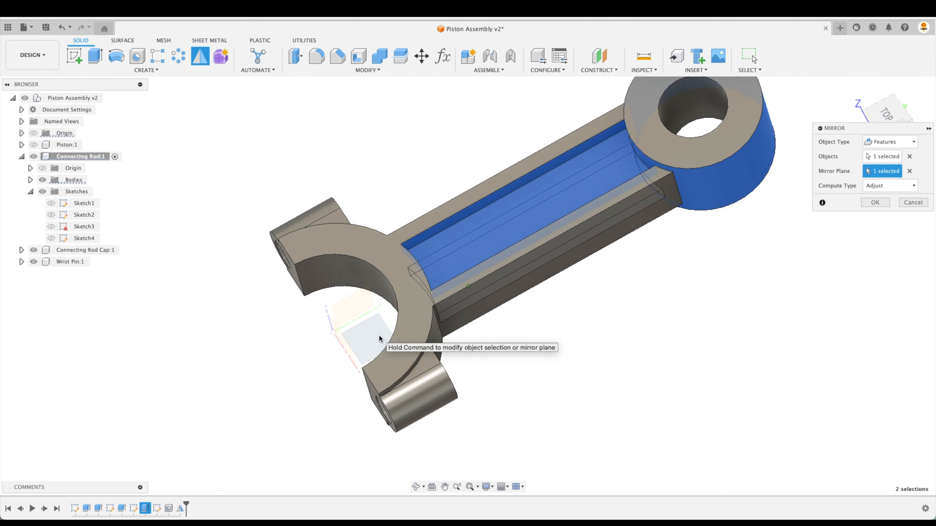
pyautogui.click(876, 202)
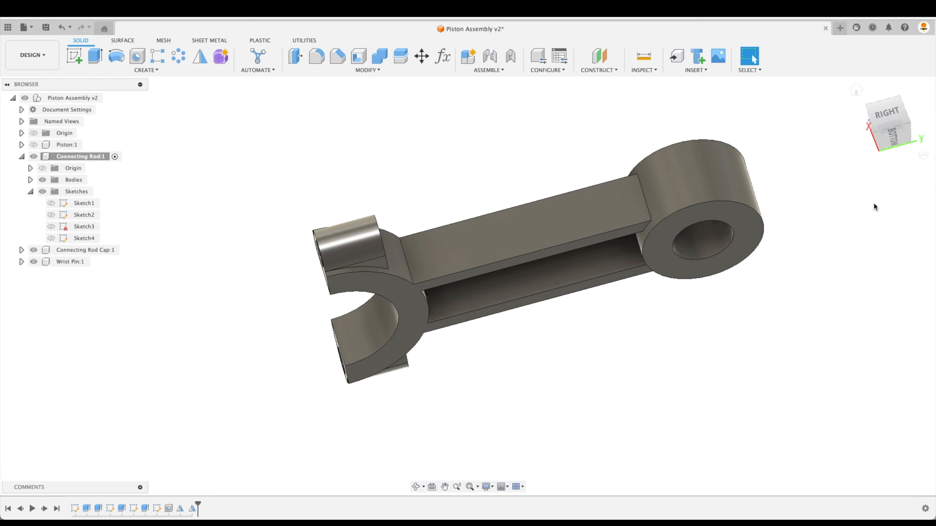
pyautogui.keyDown('shift'); pyautogui.moveTo(874, 203); pyautogui.dragTo(232, 341, button='middle'); pyautogui.keyUp('shift')
pyautogui.click(193, 509)
pyautogui.press('Delete')
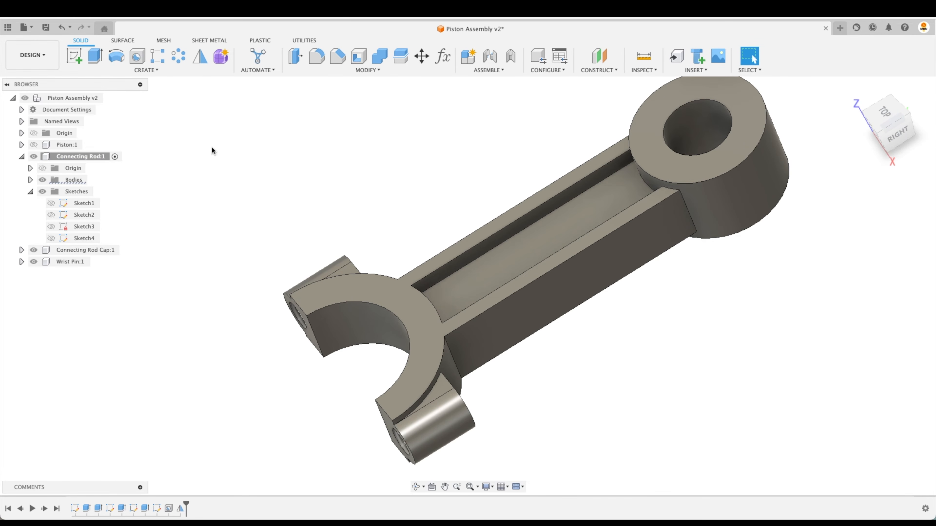
# Set up a cut extrusion of Sketch3's shank profile that starts from the XY origin plane, with a distance of -0.50 in.
pyautogui.keyDown('shift'); pyautogui.moveTo(212, 151); pyautogui.dragTo(609, 370, button='middle'); pyautogui.keyUp('shift')
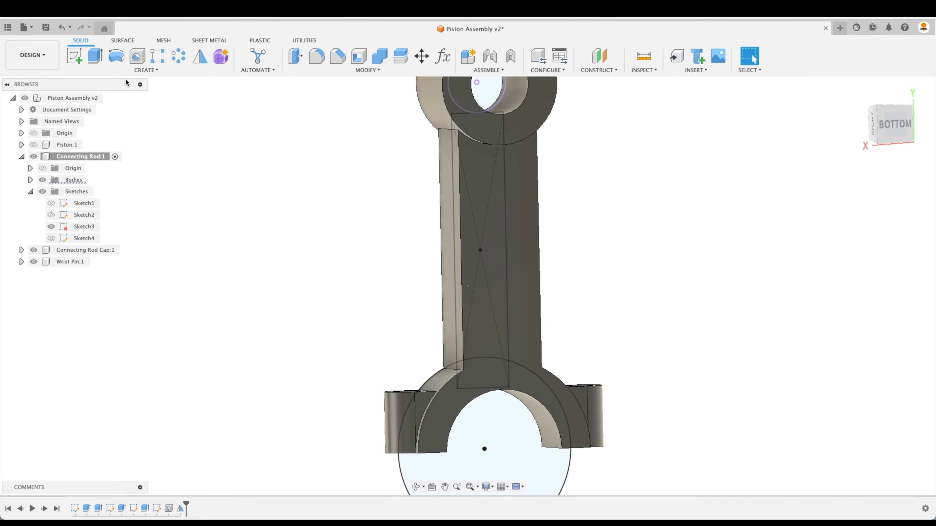
pyautogui.click(94, 57)
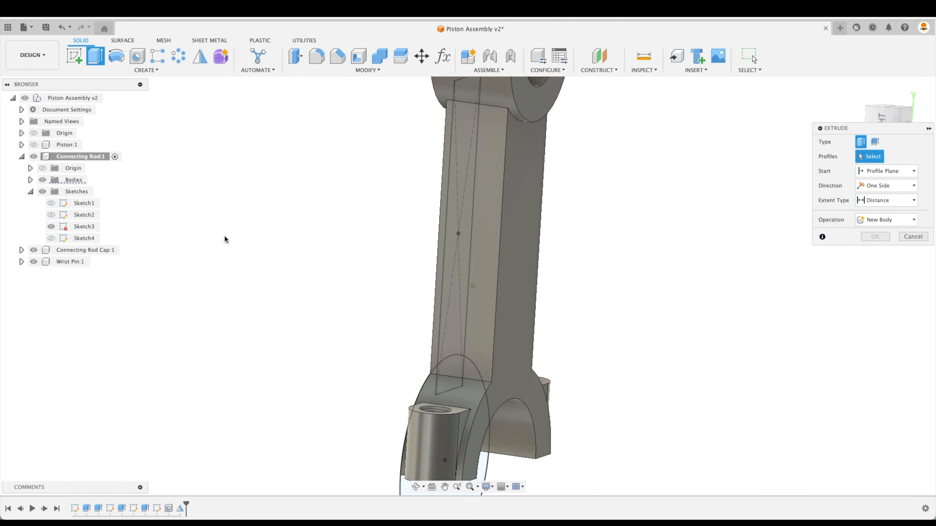
pyautogui.click(424, 236)
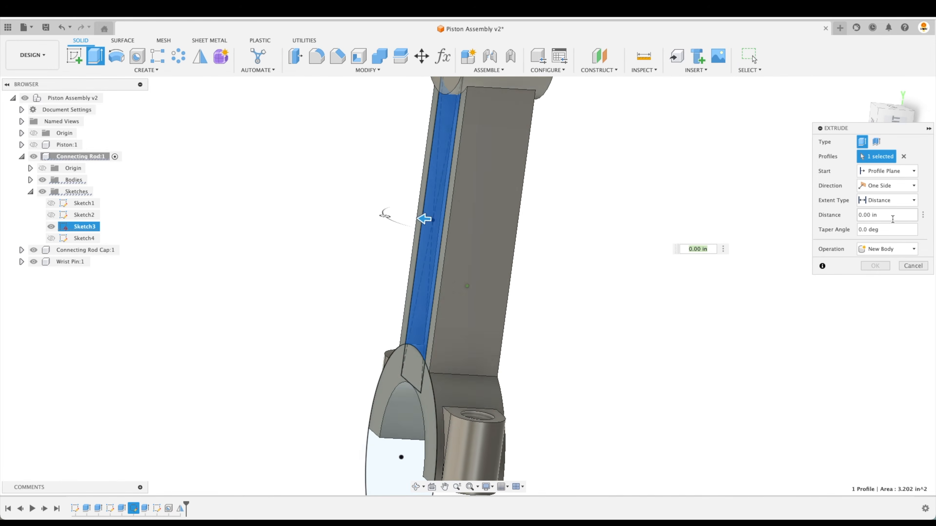
pyautogui.click(887, 187)
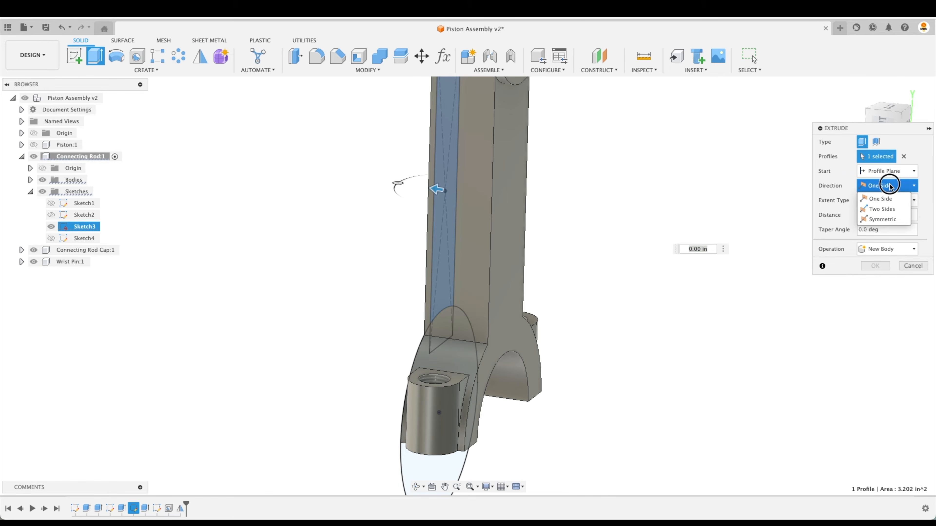
pyautogui.click(878, 205)
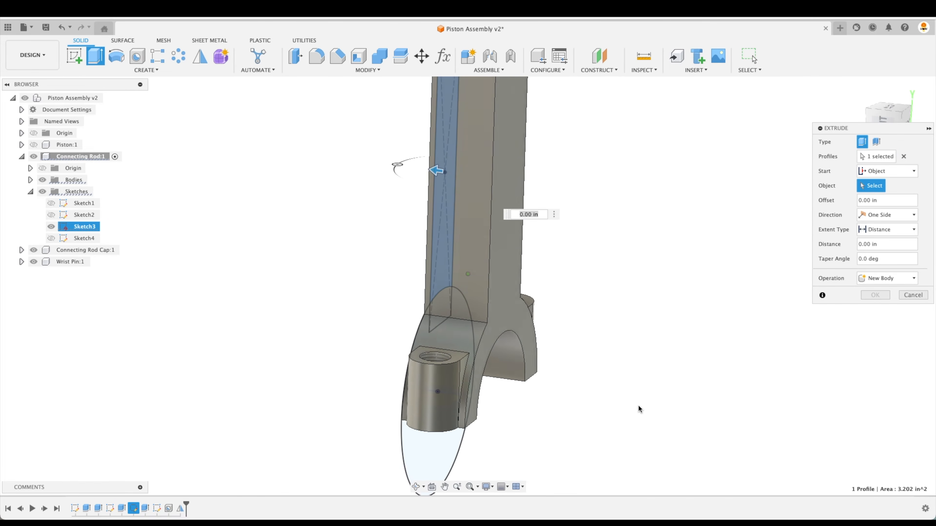
pyautogui.keyDown('shift'); pyautogui.moveTo(568, 408); pyautogui.dragTo(477, 349, button='middle'); pyautogui.keyUp('shift')
pyautogui.click(496, 362)
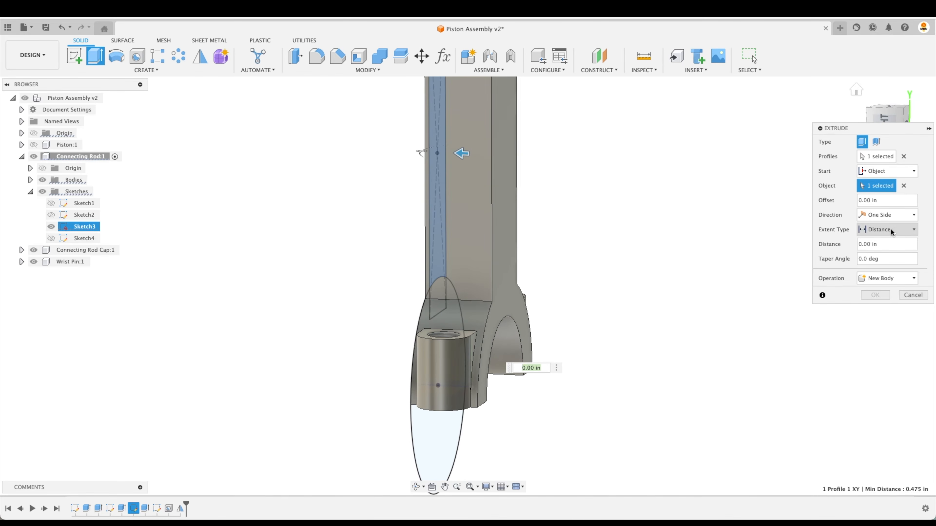
pyautogui.moveTo(460, 151); pyautogui.dragTo(500, 154)
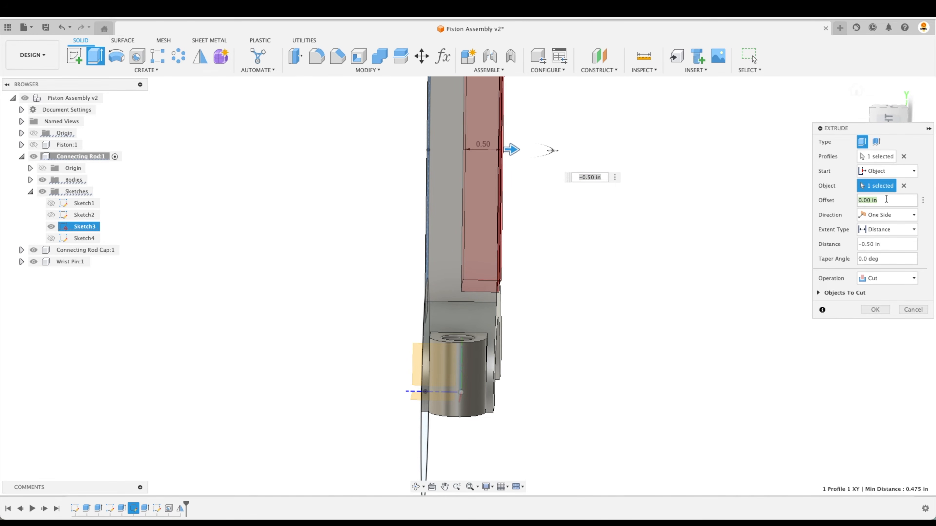
# Set the start offset of the shank's cut extrusion to -.45/2.
pyautogui.press('Return')
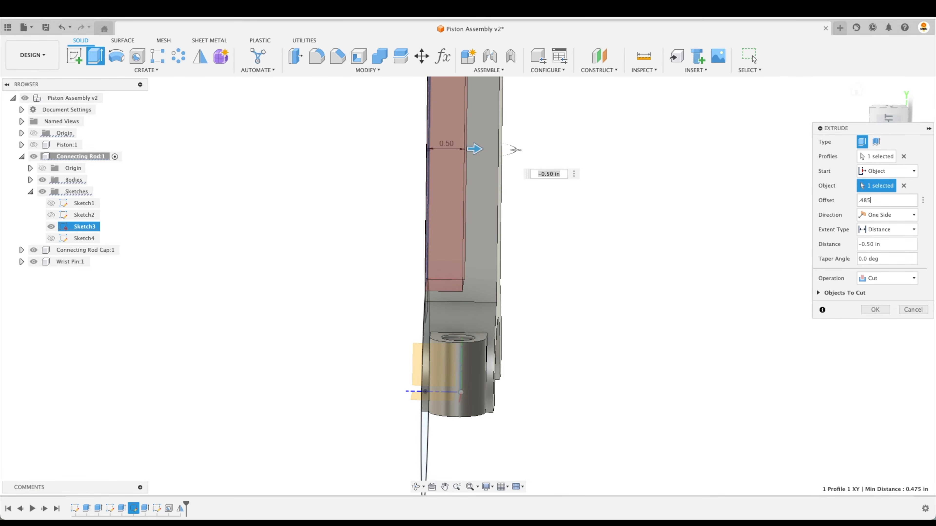
pyautogui.press('BackSpace')
pyautogui.press('BackSpace')
pyautogui.press('BackSpace')
pyautogui.write('5')
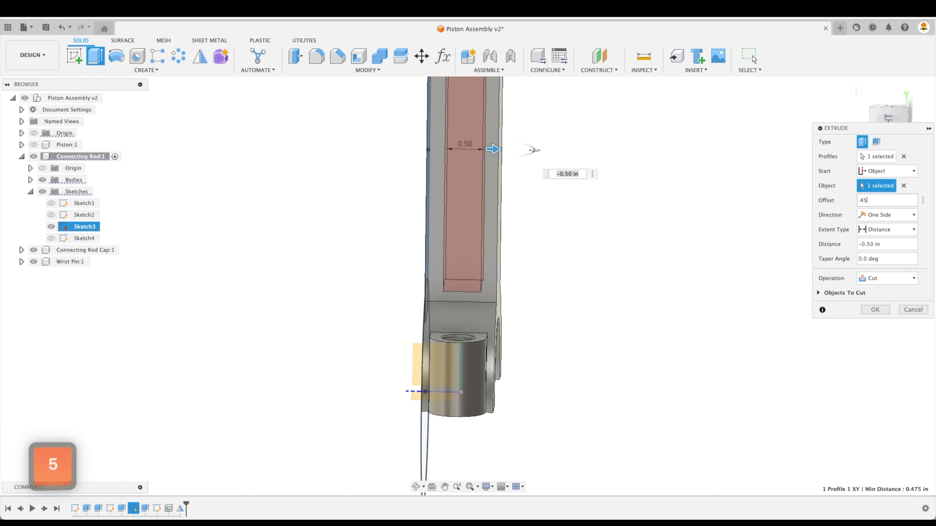
pyautogui.write('/2')
pyautogui.press('Home')
pyautogui.write('-')
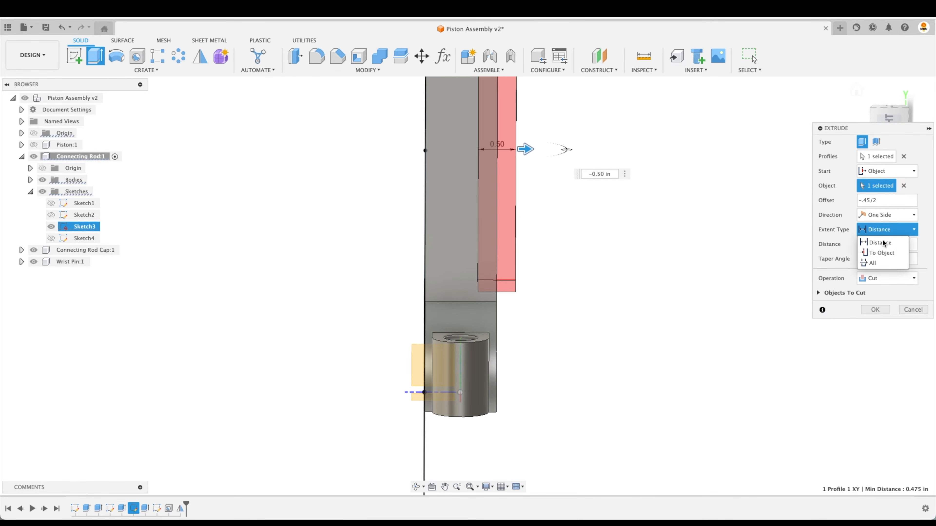
# Extend the cut to the rod's outer face on the unrecessed side using To Object, create it, and hide Sketch3.
pyautogui.click(881, 253)
pyautogui.keyDown('shift'); pyautogui.moveTo(774, 260); pyautogui.dragTo(645, 263, button='middle'); pyautogui.keyUp('shift')
pyautogui.click(519, 248)
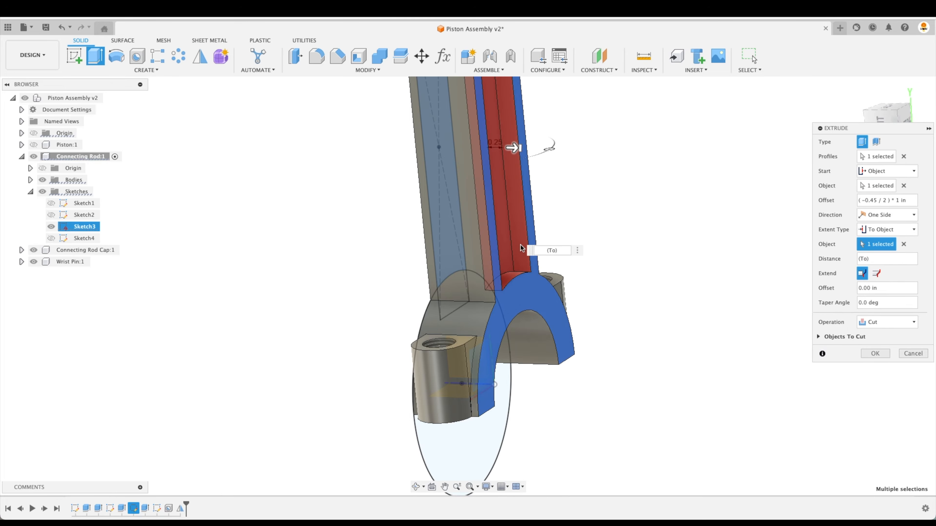
pyautogui.keyDown('shift'); pyautogui.moveTo(552, 253); pyautogui.dragTo(707, 276, button='middle'); pyautogui.keyUp('shift')
pyautogui.click(874, 353)
pyautogui.moveTo(789, 322)
pyautogui.keyDown('shift'); pyautogui.mouseDown(button='middle')
pyautogui.moveTo(768, 309)
pyautogui.moveTo(796, 303)
pyautogui.moveTo(789, 306)
pyautogui.mouseUp(button='middle'); pyautogui.keyUp('shift')
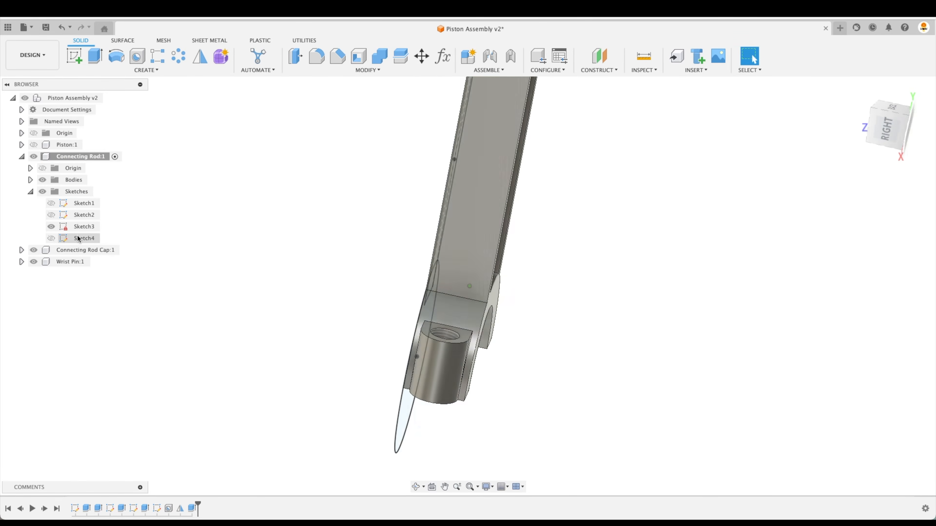
pyautogui.click(51, 226)
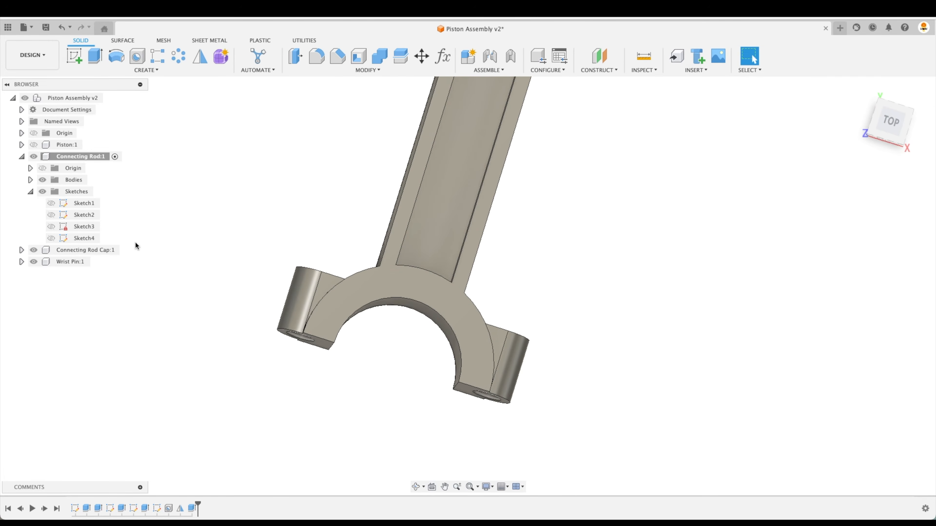
# Set up a 0.125 in fillet on both recess floor faces and the four inner corner edges of the bottom-side recess.
pyautogui.click(320, 60)
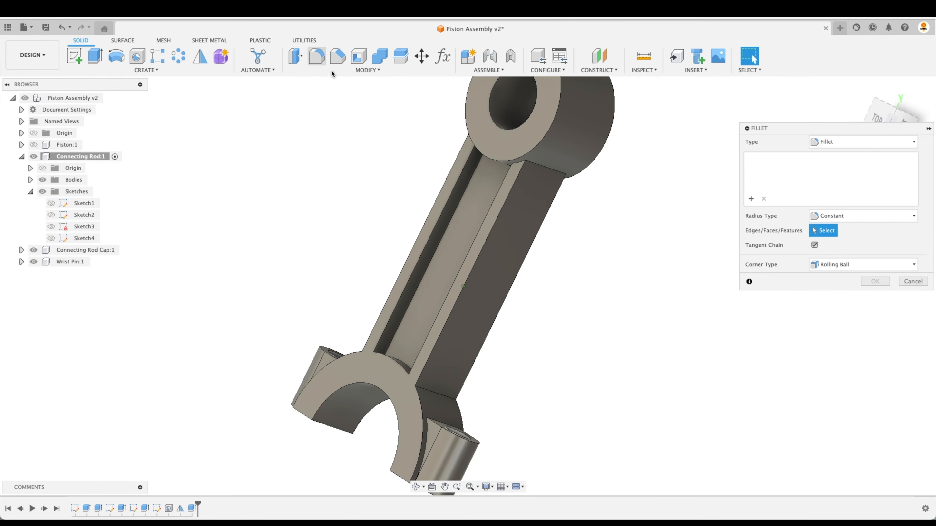
pyautogui.click(435, 271)
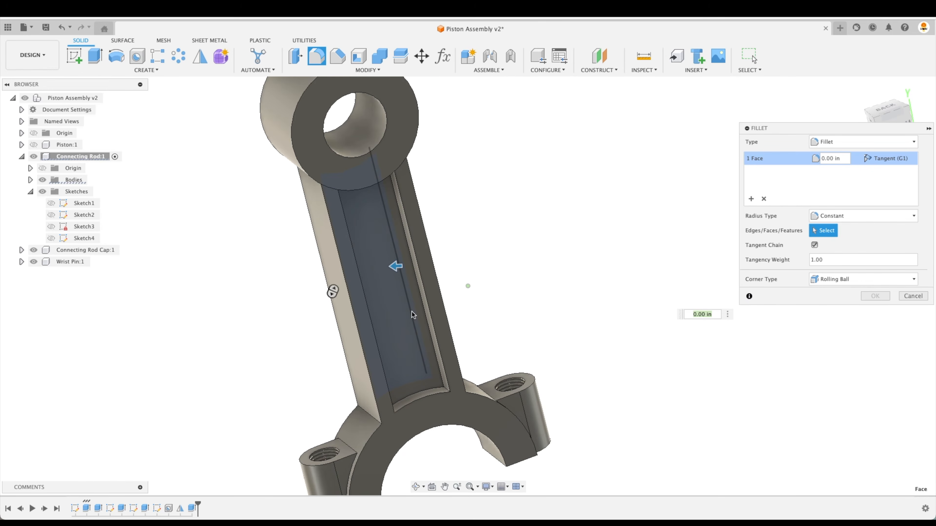
pyautogui.click(398, 311)
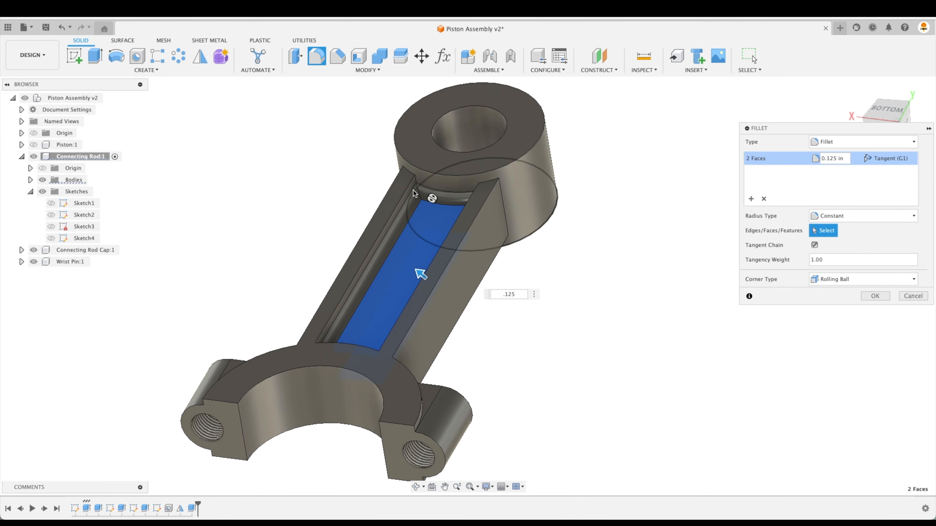
pyautogui.keyDown('super'); pyautogui.click(413, 190); pyautogui.keyUp('super')
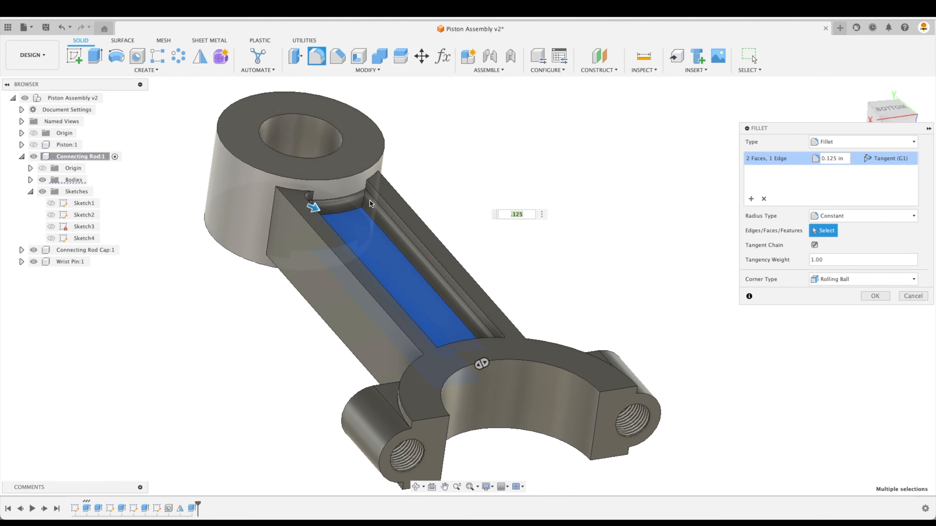
pyautogui.keyDown('super'); pyautogui.click(372, 199); pyautogui.keyUp('super')
pyautogui.keyDown('super'); pyautogui.click(427, 352); pyautogui.keyUp('super')
pyautogui.keyDown('super'); pyautogui.click(486, 341); pyautogui.keyUp('super')
# Add the four inner corner edges of the top-side recess to the 0.125 in fillet.
pyautogui.keyDown('shift'); pyautogui.moveTo(704, 315); pyautogui.dragTo(623, 286, button='middle'); pyautogui.keyUp('shift')
pyautogui.press('super')
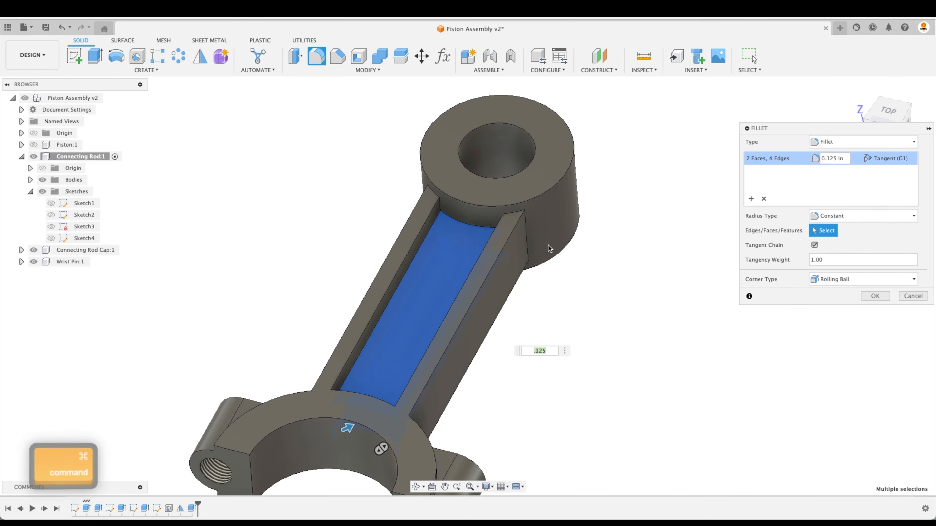
pyautogui.keyDown('super'); pyautogui.click(441, 209); pyautogui.keyUp('super')
pyautogui.keyDown('super'); pyautogui.click(365, 399); pyautogui.keyUp('super')
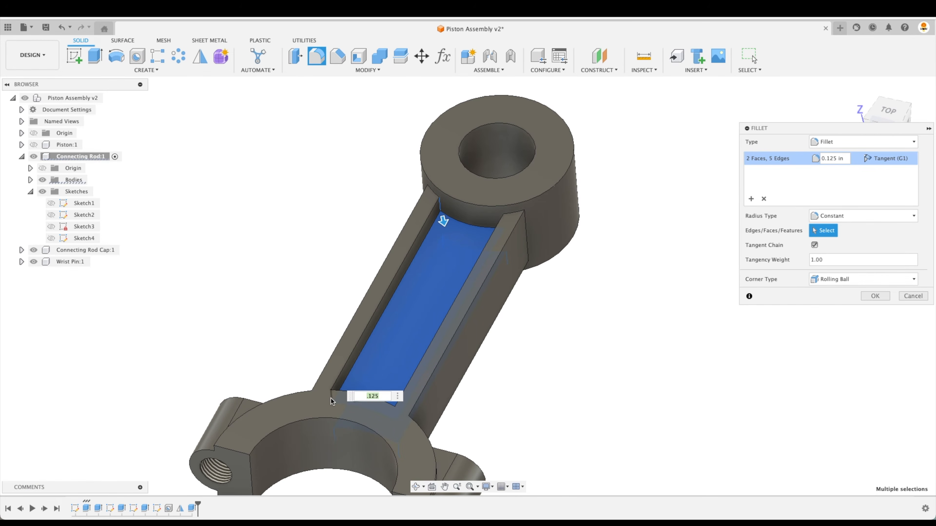
pyautogui.keyDown('super'); pyautogui.click(398, 410); pyautogui.keyUp('super')
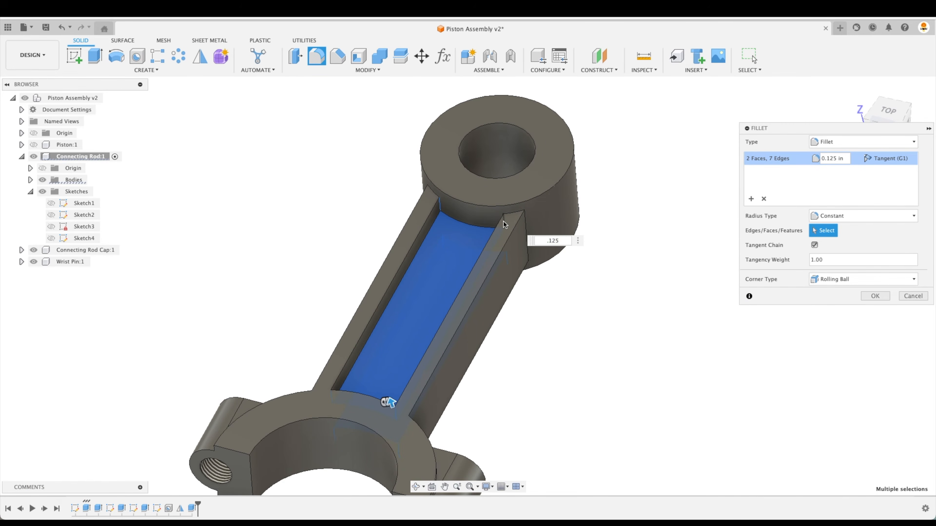
pyautogui.keyDown('super'); pyautogui.click(504, 222); pyautogui.keyUp('super')
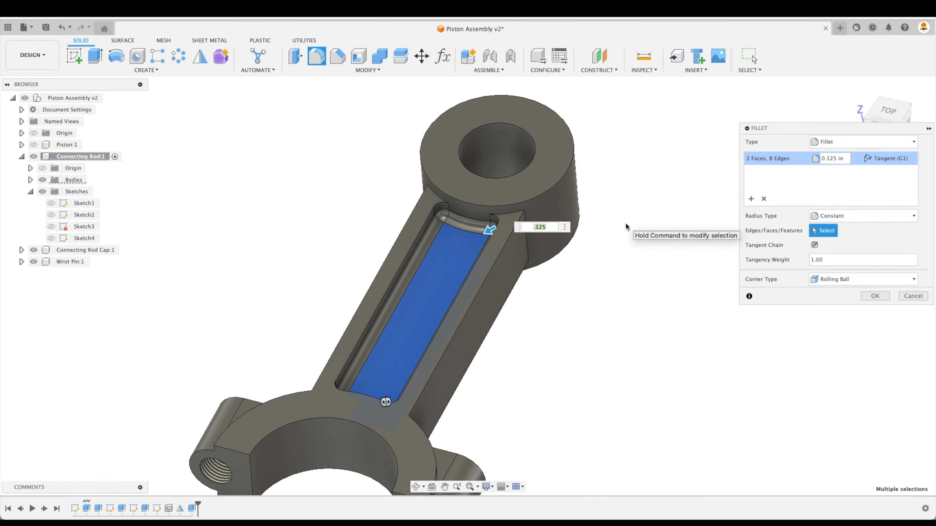
# Add the four shank-to-end junction edges and the small end's bottom outer rim to the 0.125 in fillet, and create it.
pyautogui.keyDown('super'); pyautogui.click(309, 398); pyautogui.keyUp('super')
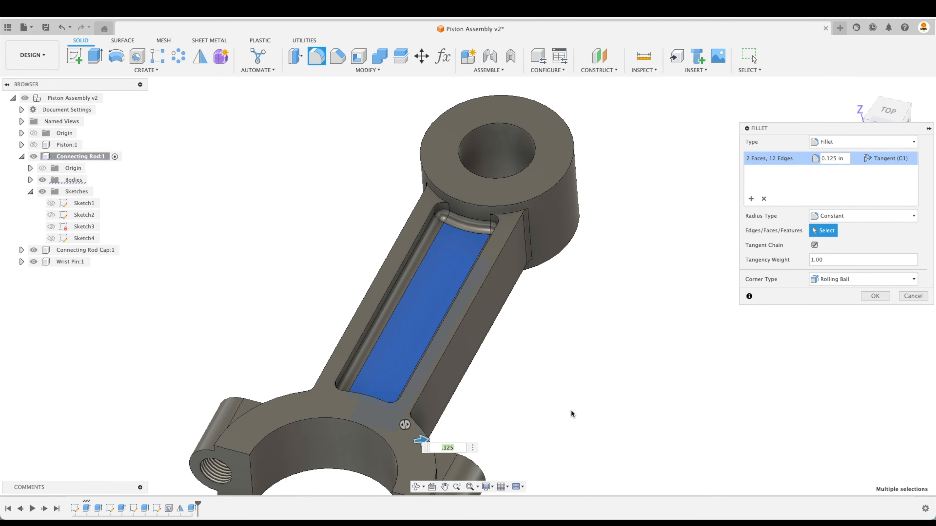
pyautogui.keyDown('shift'); pyautogui.moveTo(571, 411); pyautogui.dragTo(679, 410, button='middle'); pyautogui.keyUp('shift')
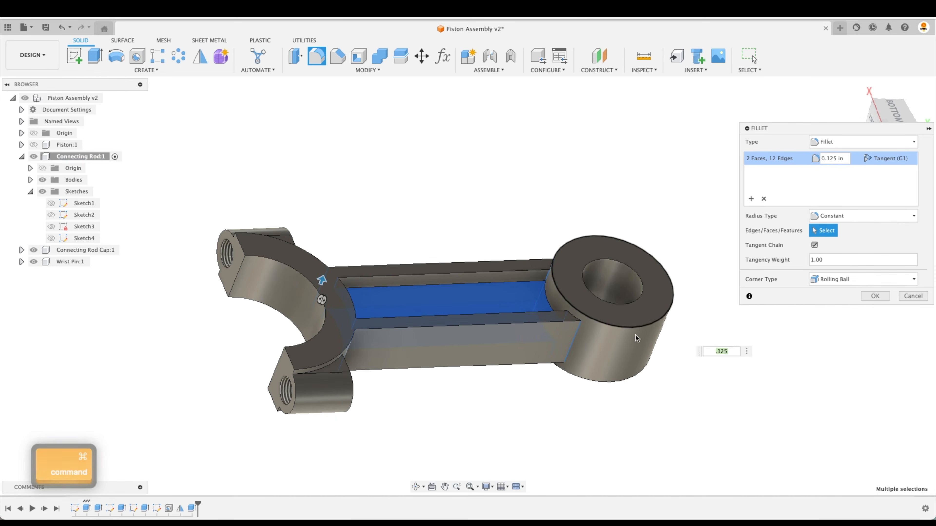
pyautogui.keyDown('super'); pyautogui.click(634, 327); pyautogui.keyUp('super')
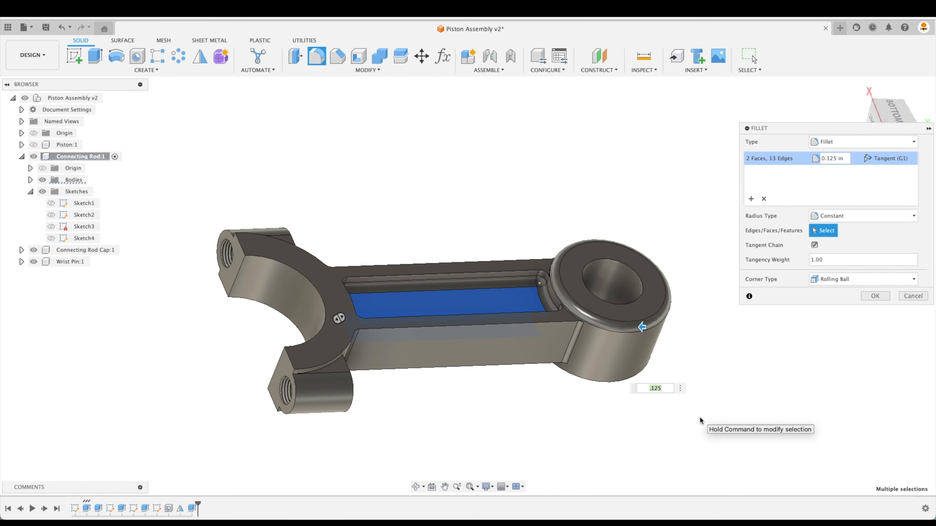
pyautogui.click(875, 296)
pyautogui.keyDown('shift'); pyautogui.moveTo(834, 312); pyautogui.dragTo(710, 242, button='middle'); pyautogui.keyUp('shift')
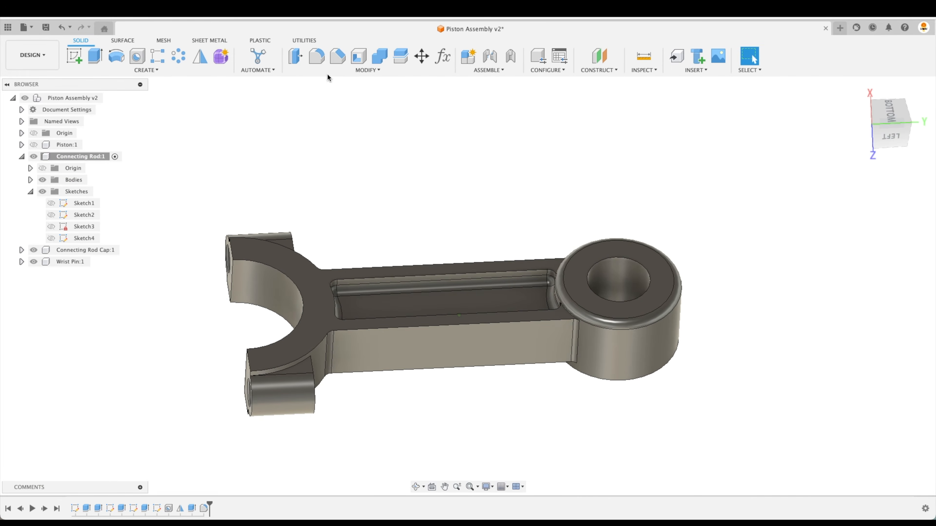
# Set up a 0.025 in fillet along the rod's outer side edges and the recess rims on both faces.
pyautogui.click(317, 56)
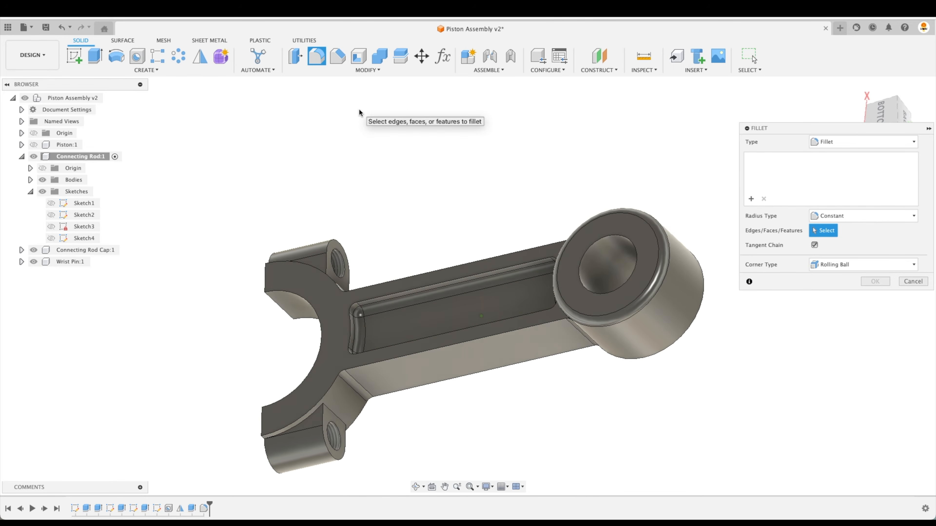
pyautogui.click(418, 354)
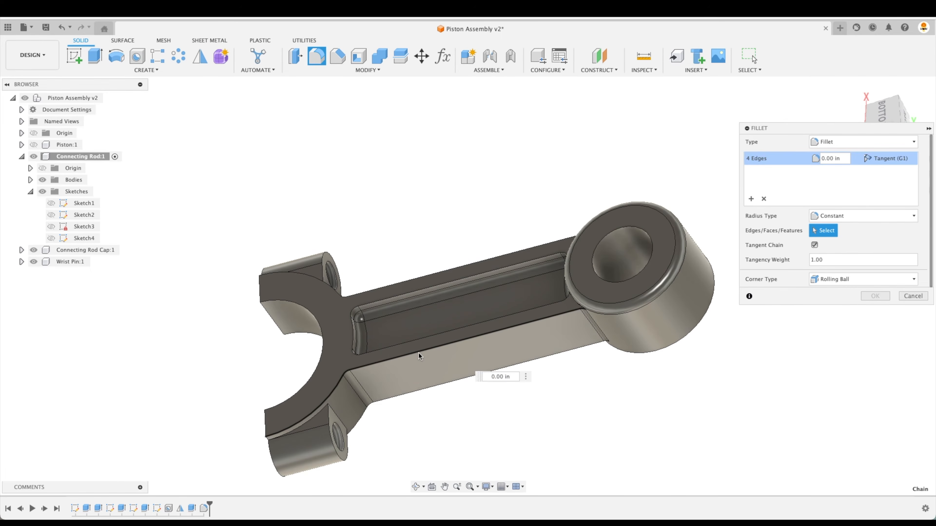
pyautogui.click(419, 353)
pyautogui.keyDown('shift'); pyautogui.moveTo(418, 353); pyautogui.dragTo(441, 317, button='middle'); pyautogui.keyUp('shift')
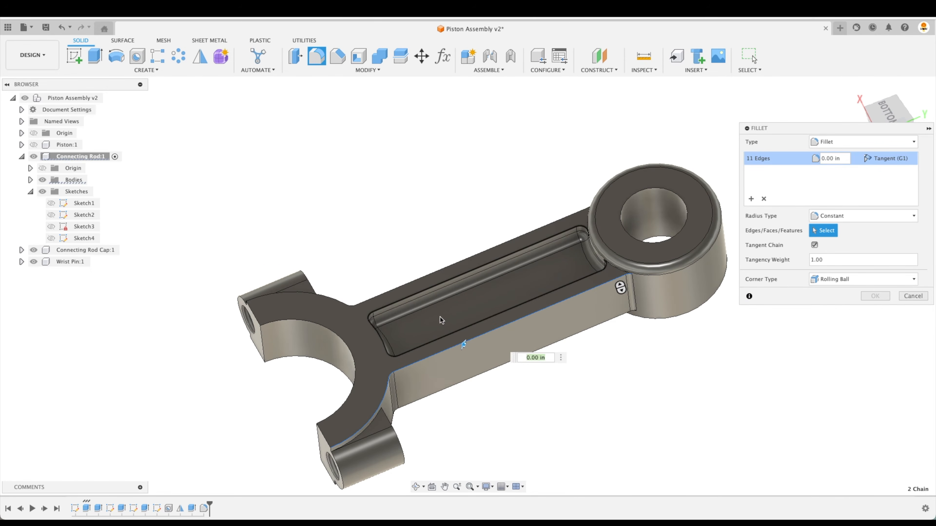
pyautogui.keyDown('shift'); pyautogui.moveTo(466, 389); pyautogui.dragTo(636, 402, button='middle'); pyautogui.keyUp('shift')
pyautogui.click(441, 372)
pyautogui.click(398, 386)
pyautogui.click(447, 398)
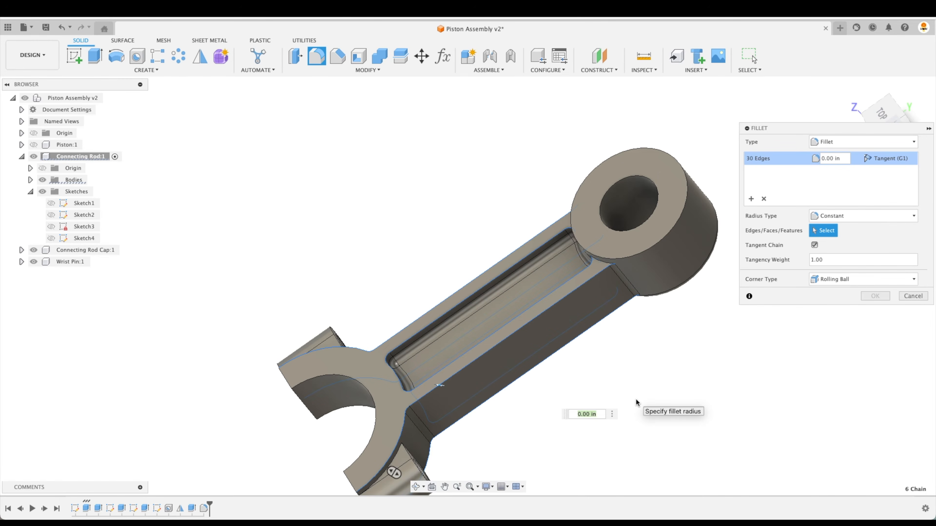
pyautogui.write('.025')
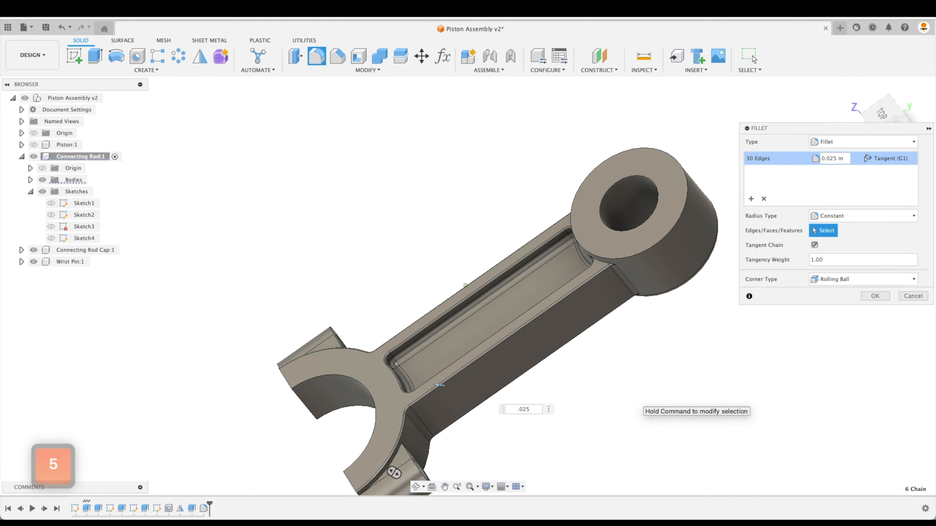
# Add the edges where both threaded bosses meet the big end and the bosses' shank-side face edges to the 0.025 in fillet, and create it.
pyautogui.keyDown('shift'); pyautogui.moveTo(636, 402); pyautogui.dragTo(534, 427, button='middle'); pyautogui.keyUp('shift')
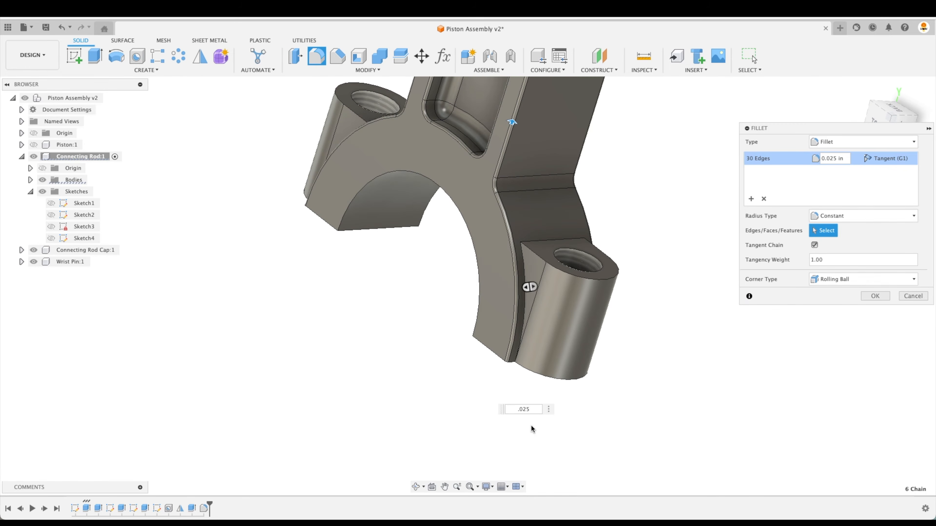
pyautogui.click(525, 273)
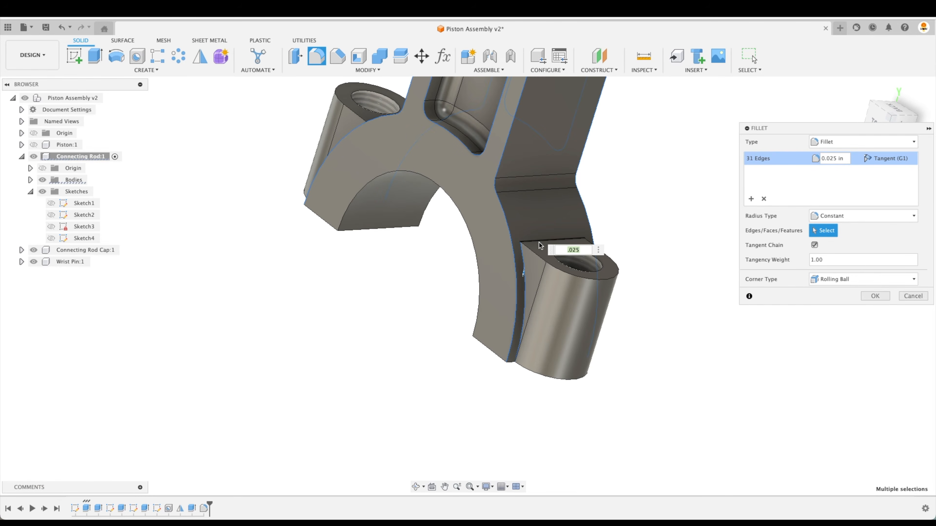
pyautogui.click(617, 262)
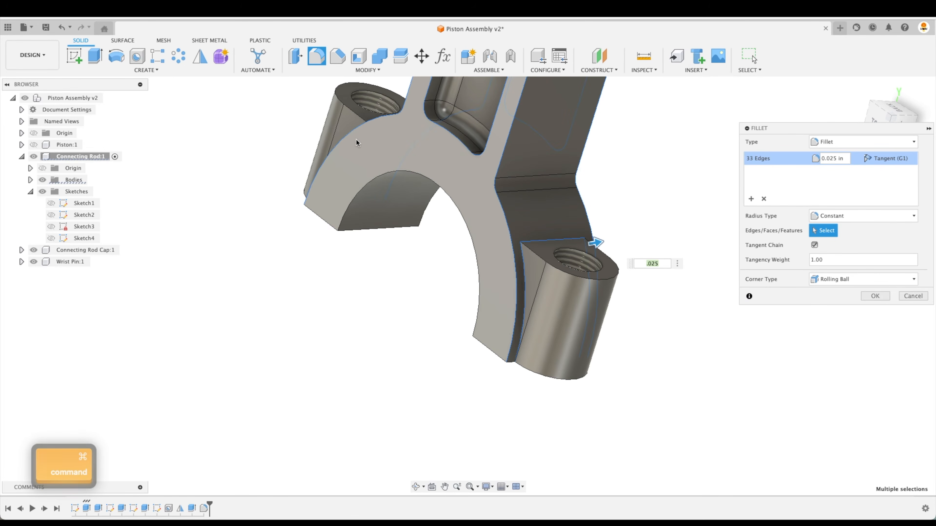
pyautogui.keyDown('shift'); pyautogui.moveTo(355, 333); pyautogui.dragTo(332, 377, button='middle'); pyautogui.keyUp('shift')
pyautogui.keyDown('super'); pyautogui.click(370, 163); pyautogui.keyUp('super')
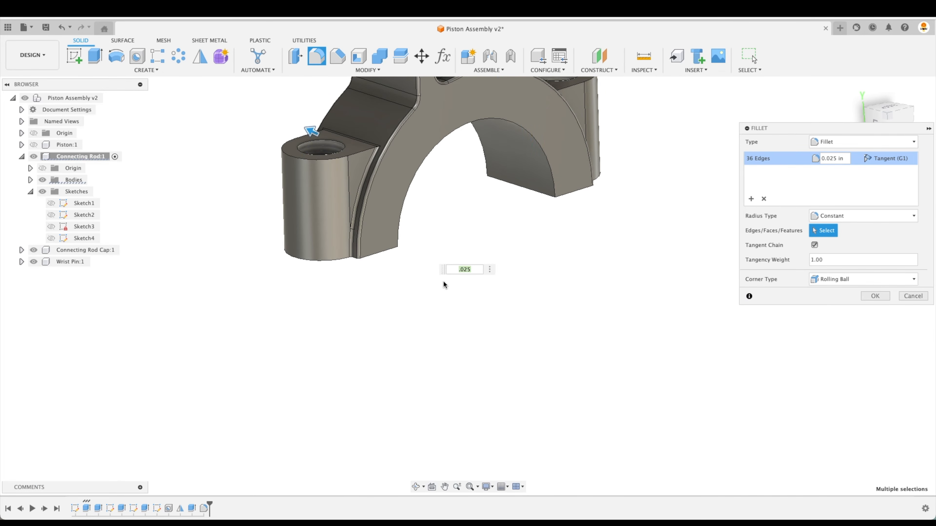
pyautogui.keyDown('shift'); pyautogui.moveTo(448, 283); pyautogui.dragTo(387, 213, button='middle'); pyautogui.keyUp('shift')
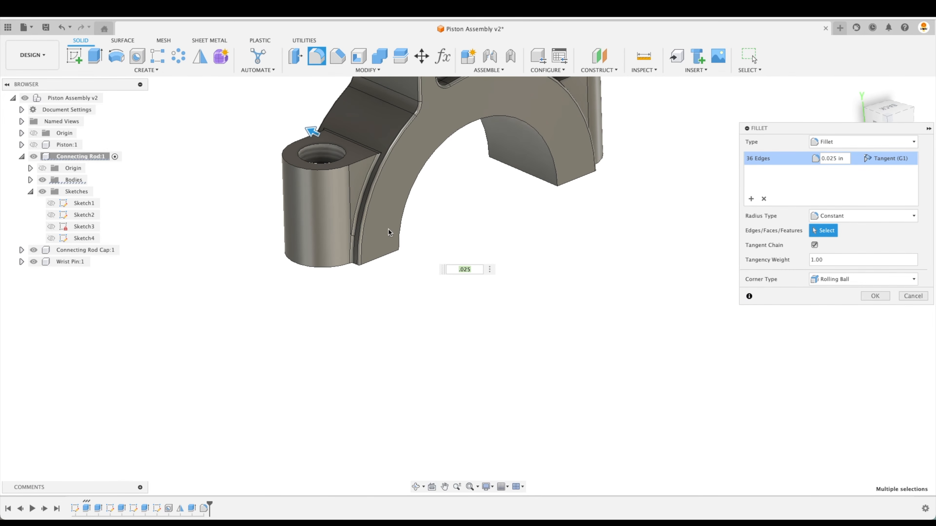
pyautogui.keyDown('super'); pyautogui.click(359, 159); pyautogui.keyUp('super')
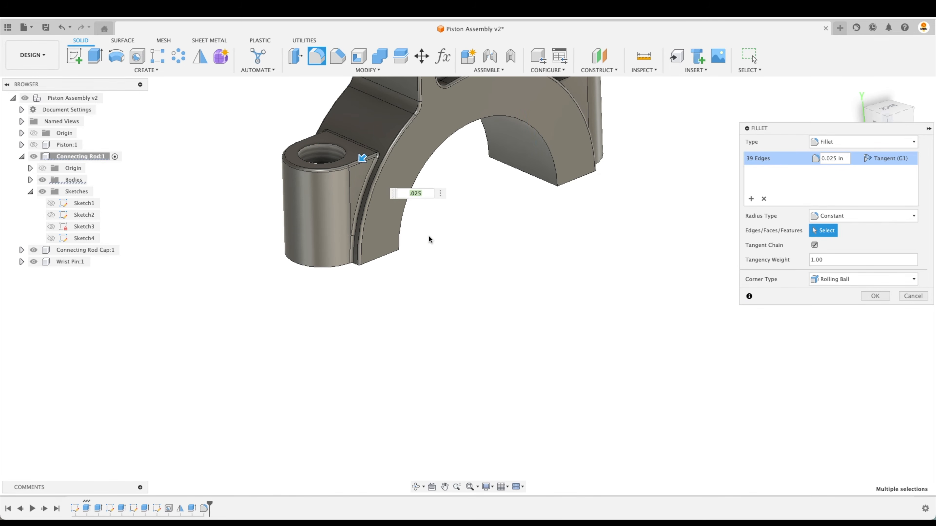
pyautogui.keyDown('shift'); pyautogui.moveTo(428, 239); pyautogui.dragTo(486, 194, button='middle'); pyautogui.keyUp('shift')
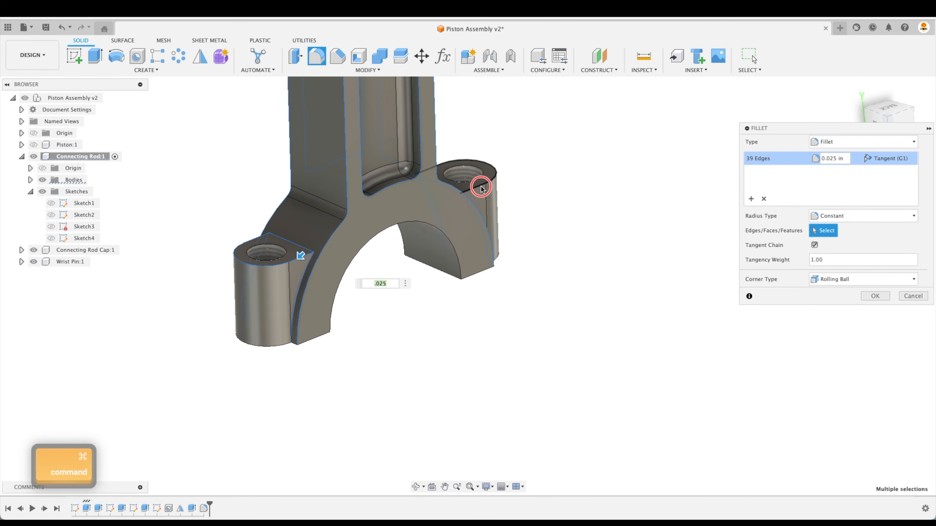
pyautogui.keyDown('super'); pyautogui.click(480, 188); pyautogui.keyUp('super')
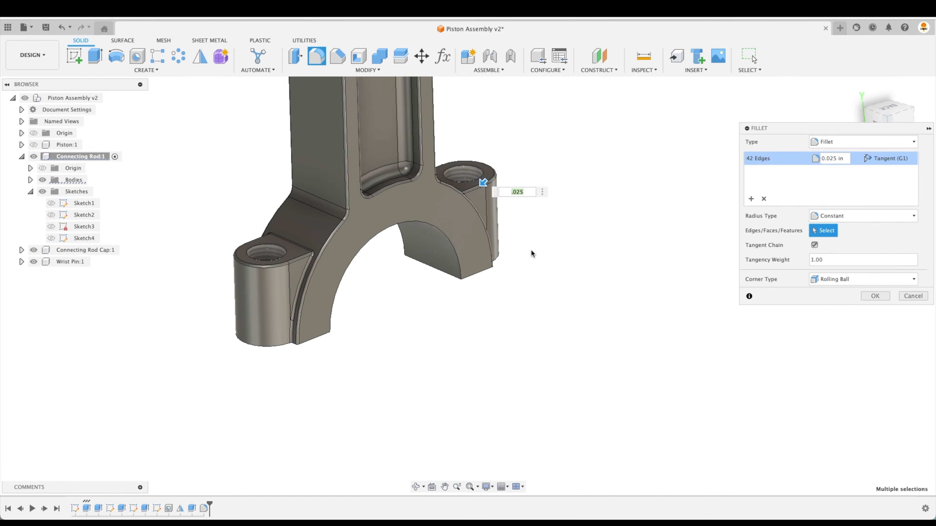
pyautogui.keyDown('shift'); pyautogui.moveTo(539, 261); pyautogui.dragTo(590, 295, button='middle'); pyautogui.keyUp('shift')
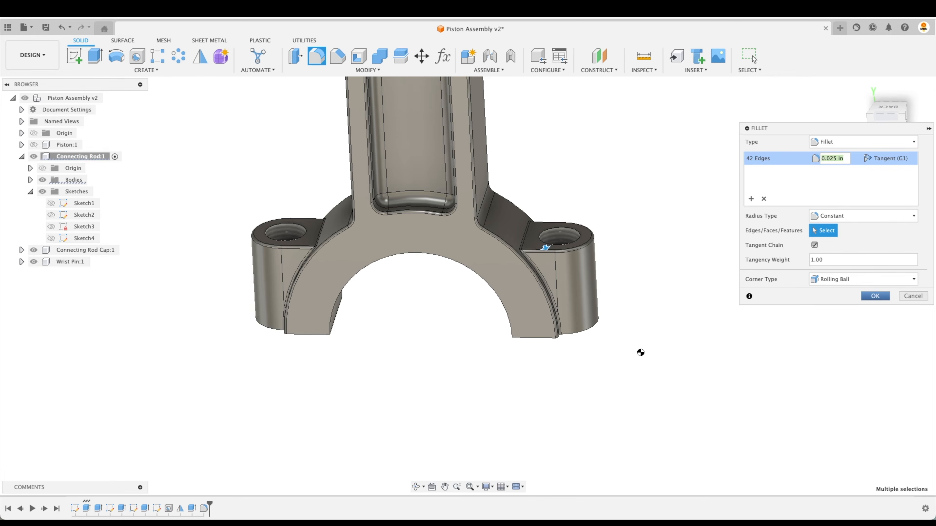
pyautogui.press('Return')
# Edit the first fillet to include the small end's top outer rim at 0.125 in, and return to the home view.
pyautogui.keyDown('shift'); pyautogui.moveTo(759, 348); pyautogui.dragTo(367, 130, button='middle'); pyautogui.keyUp('shift')
pyautogui.doubleClick(201, 508)
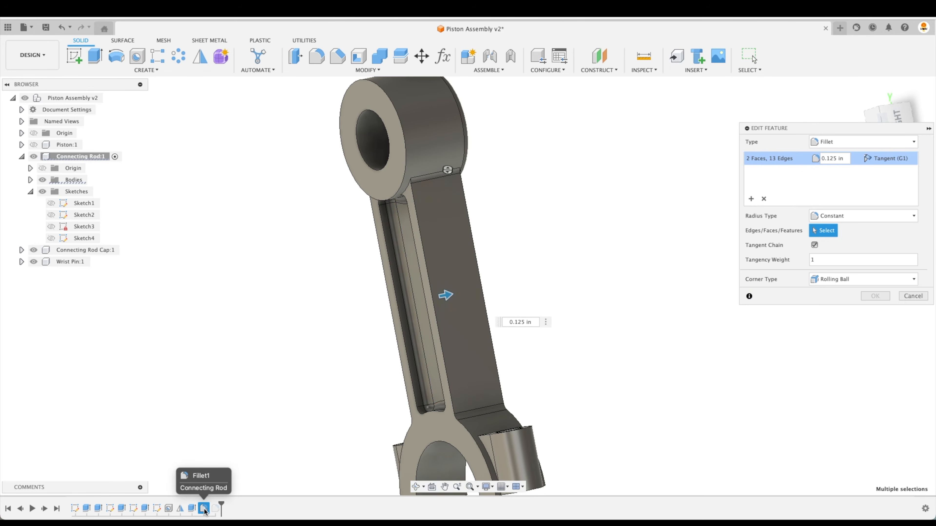
pyautogui.keyDown('shift'); pyautogui.moveTo(663, 209); pyautogui.dragTo(529, 153, button='middle'); pyautogui.keyUp('shift')
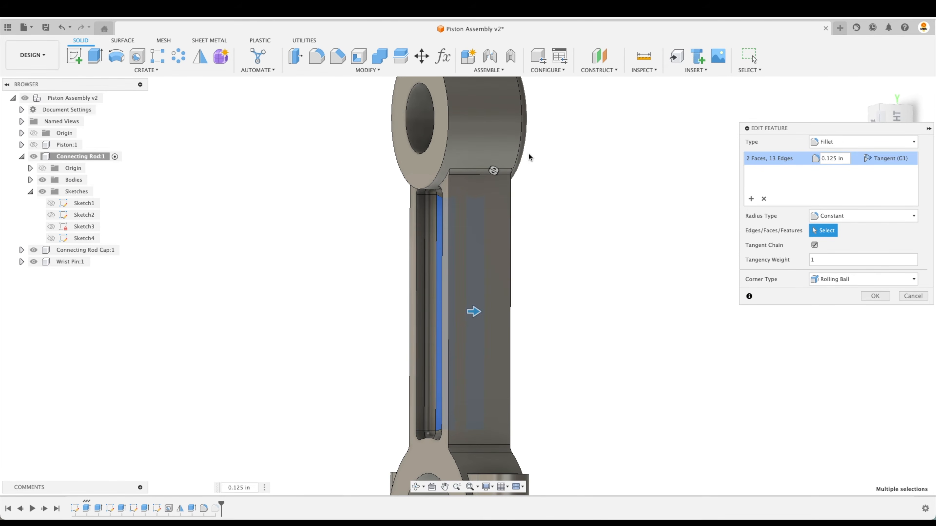
pyautogui.keyDown('super'); pyautogui.click(446, 119); pyautogui.keyUp('super')
pyautogui.keyDown('shift'); pyautogui.moveTo(658, 282); pyautogui.dragTo(700, 269, button='middle'); pyautogui.keyUp('shift')
pyautogui.click(874, 297)
pyautogui.click(857, 89)
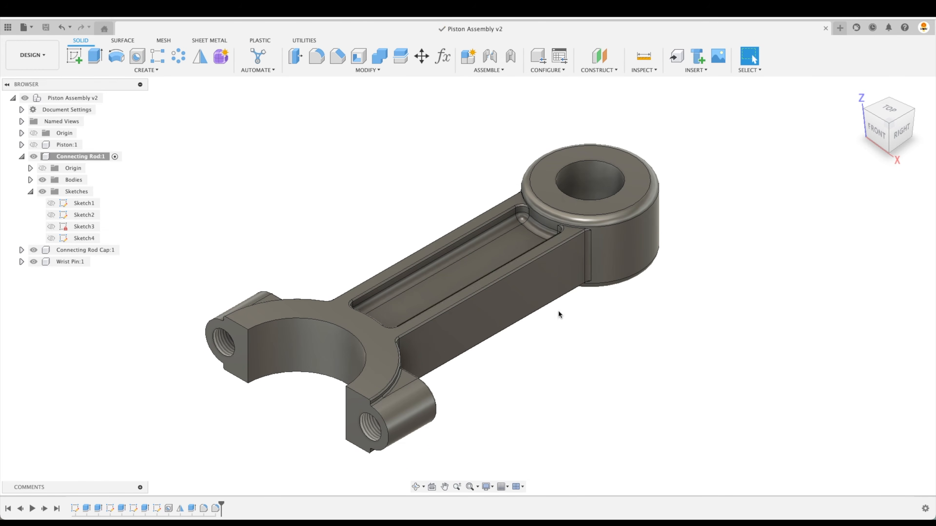
# Activate the Connecting Rod Cap component and hide the Connecting Rod.
pyautogui.click(22, 156)
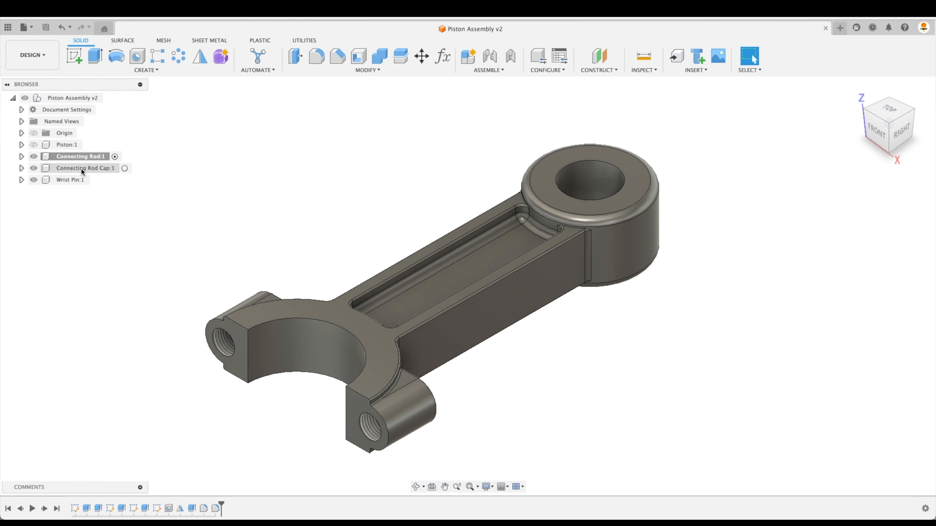
pyautogui.click(125, 169)
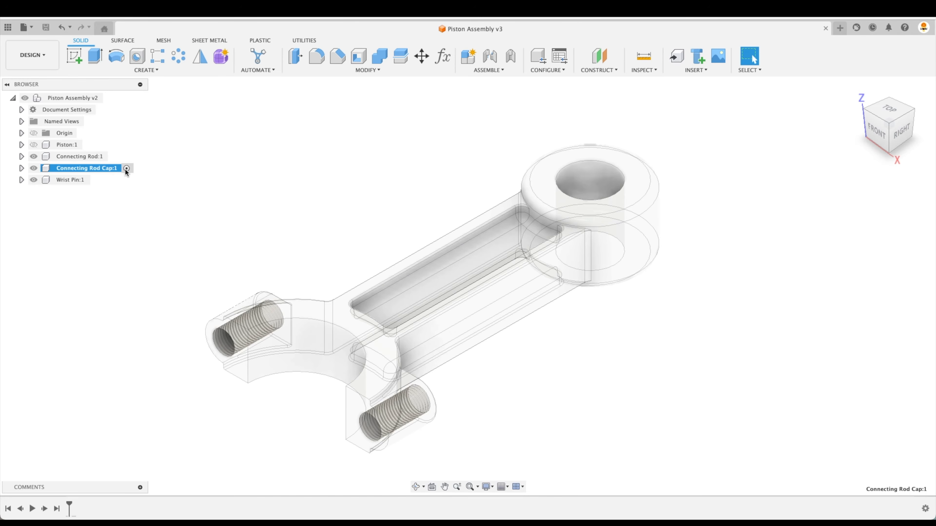
pyautogui.click(33, 157)
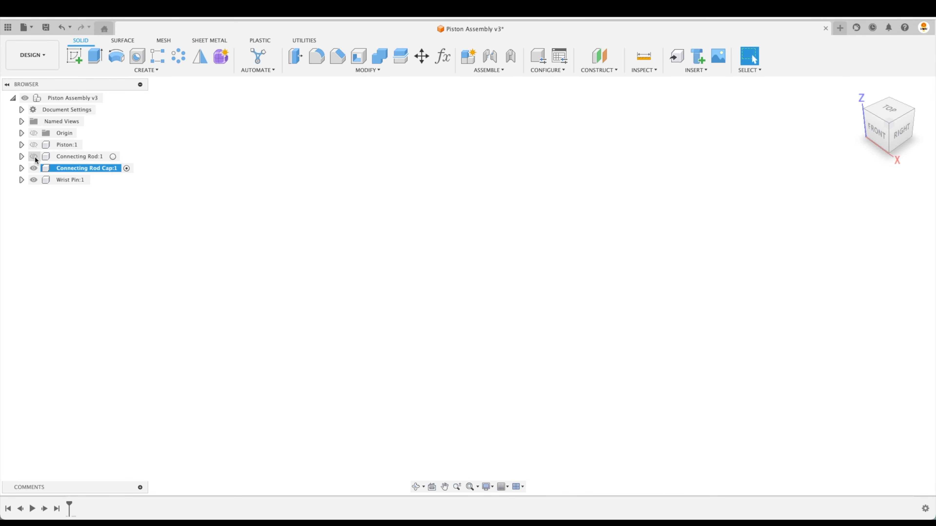
# Sketch two concentric circles with 2 in and 3 in diameters at the origin on the XY plane, tidy their dimensions, and finish the sketch.
pyautogui.click(75, 56)
pyautogui.click(345, 382)
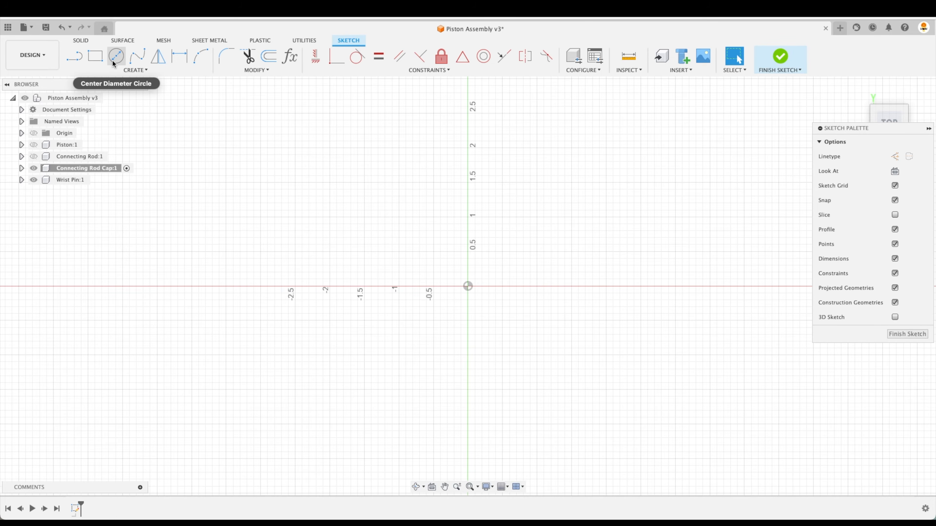
pyautogui.click(116, 56)
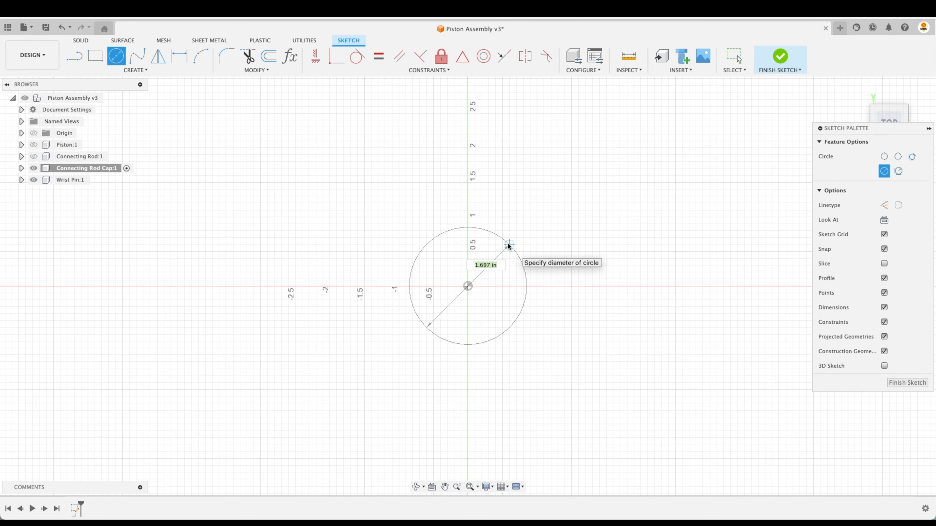
pyautogui.press('Return')
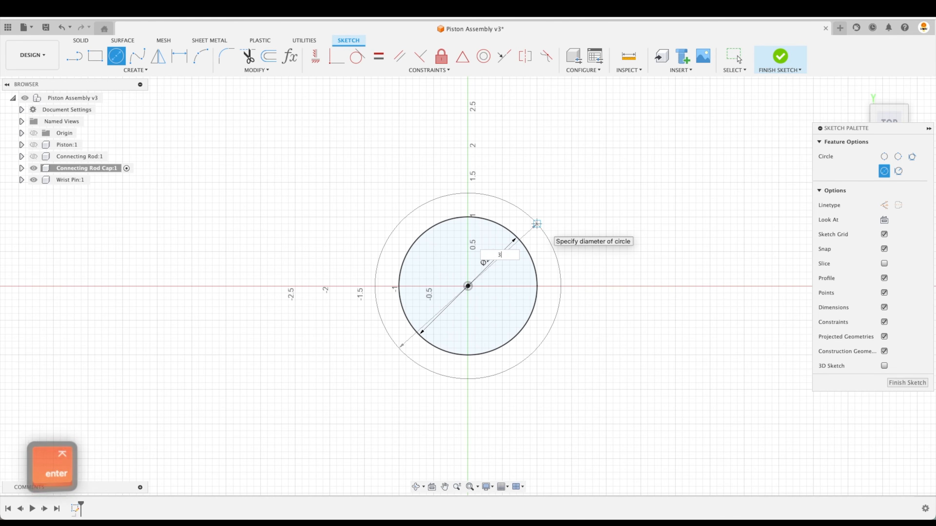
pyautogui.press('Return')
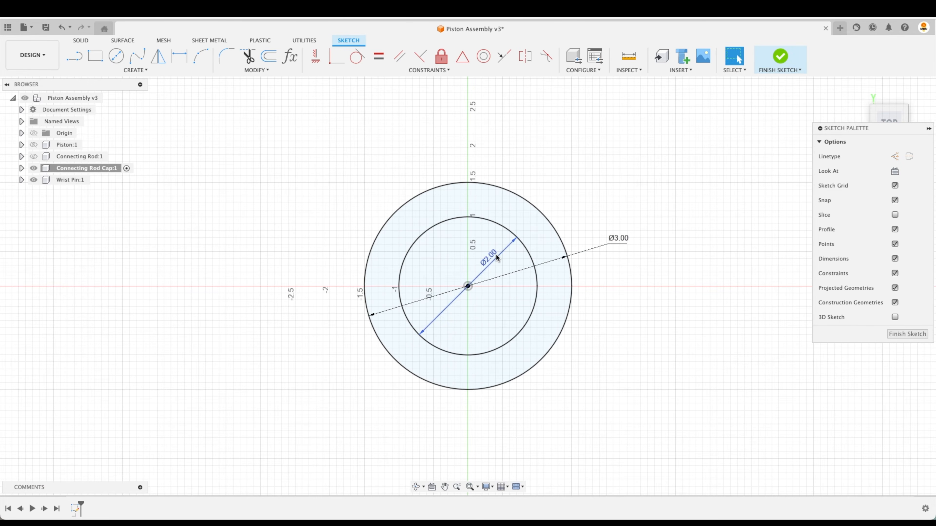
pyautogui.press('Return')
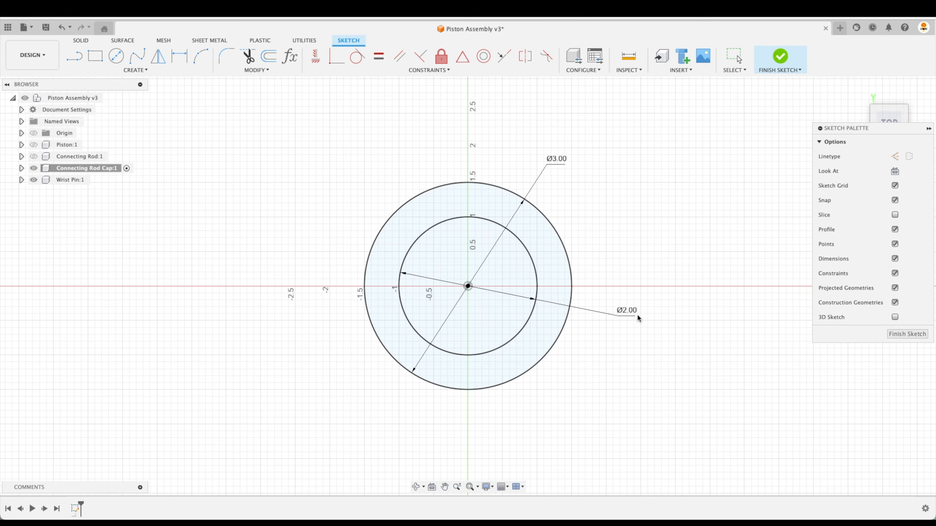
pyautogui.click(407, 163)
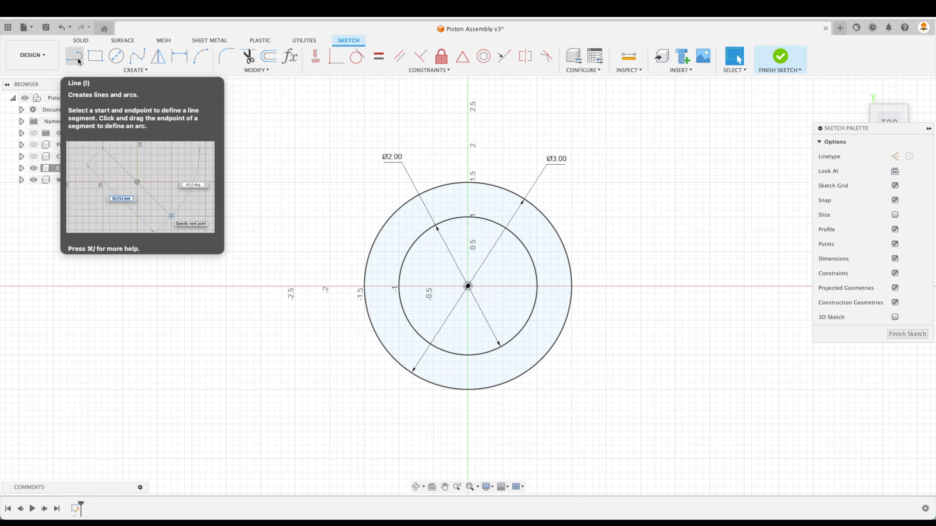
pyautogui.click(910, 334)
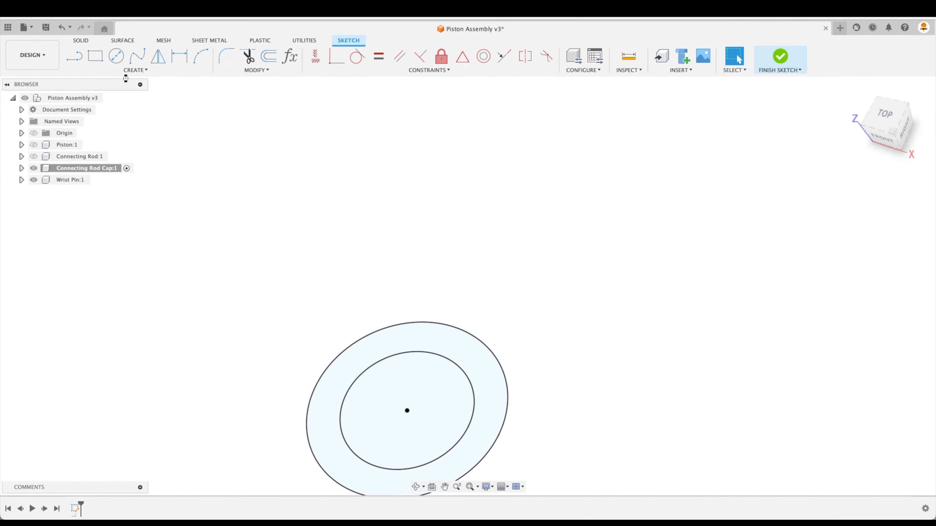
# Extrude the ring between the two circles symmetrically to a 0.95 in whole length as a new body.
pyautogui.click(862, 94)
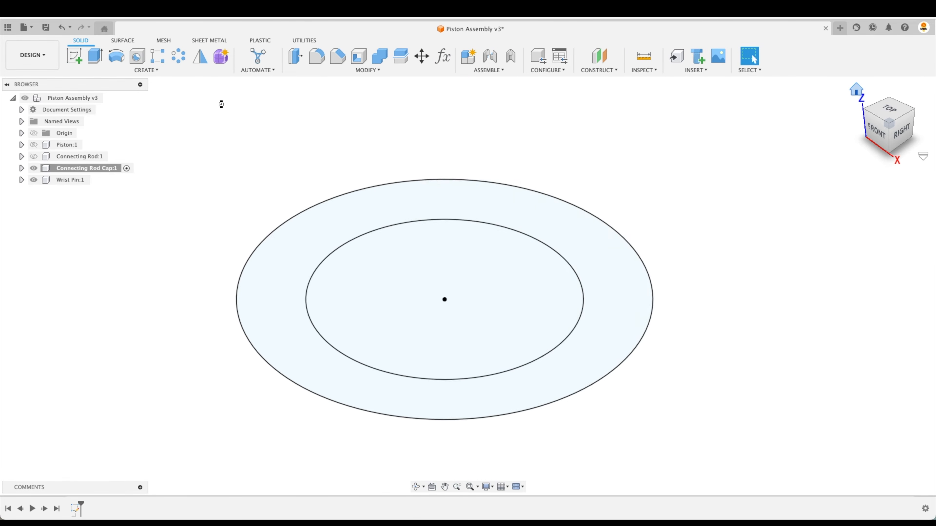
pyautogui.click(95, 56)
pyautogui.click(570, 200)
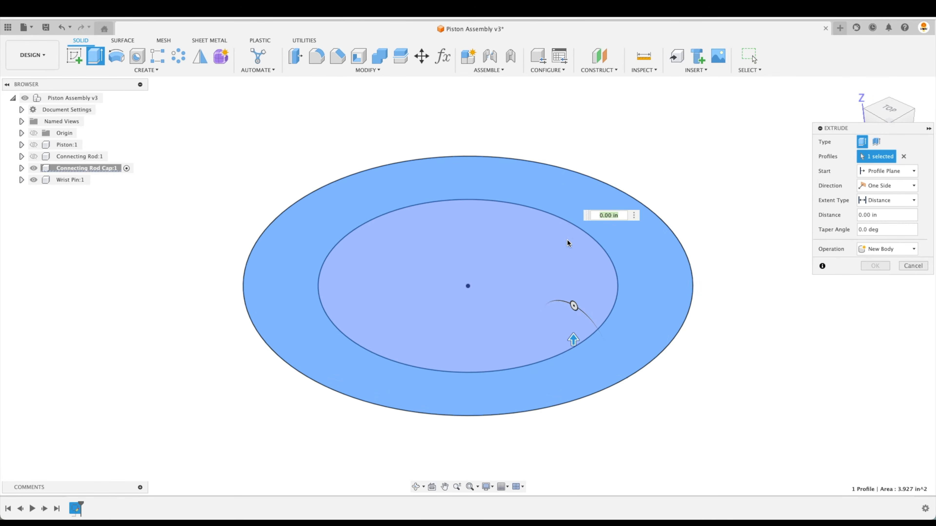
pyautogui.moveTo(574, 307); pyautogui.dragTo(577, 272)
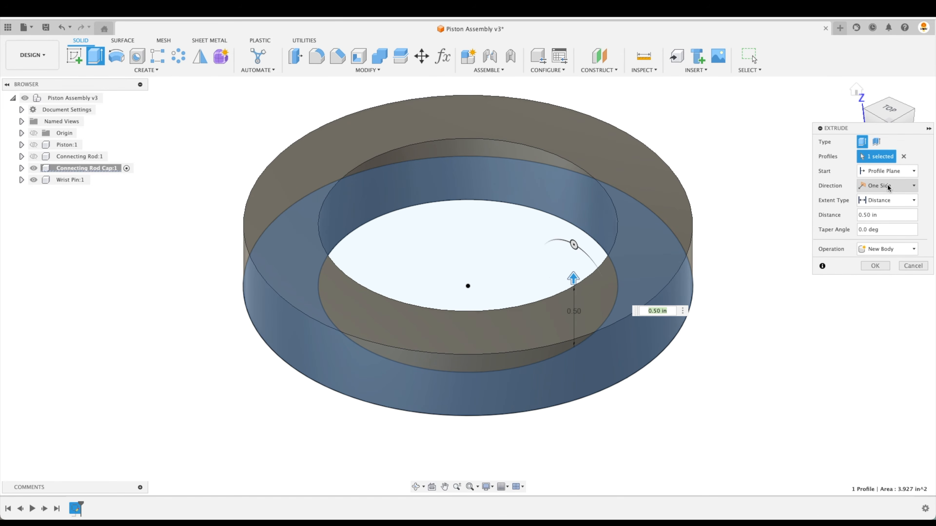
pyautogui.click(892, 201)
pyautogui.click(888, 186)
pyautogui.click(882, 218)
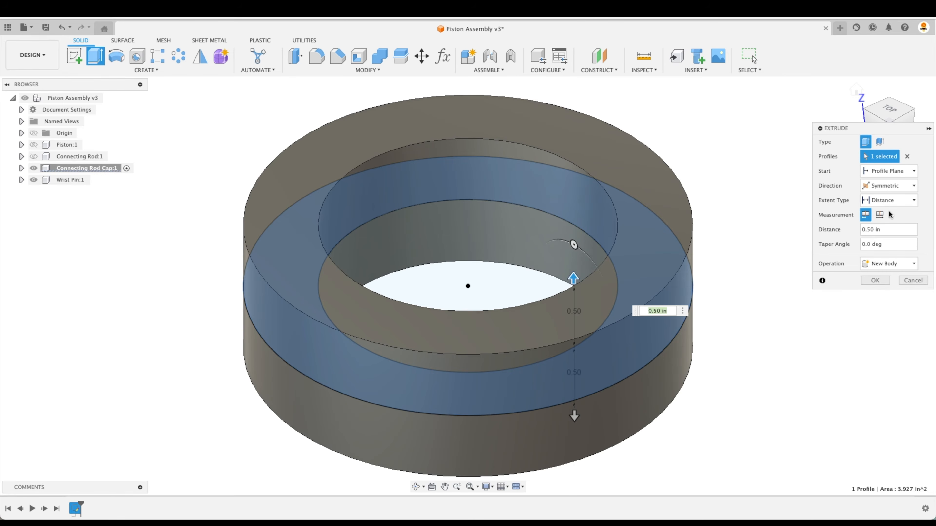
pyautogui.click(880, 215)
pyautogui.click(889, 229)
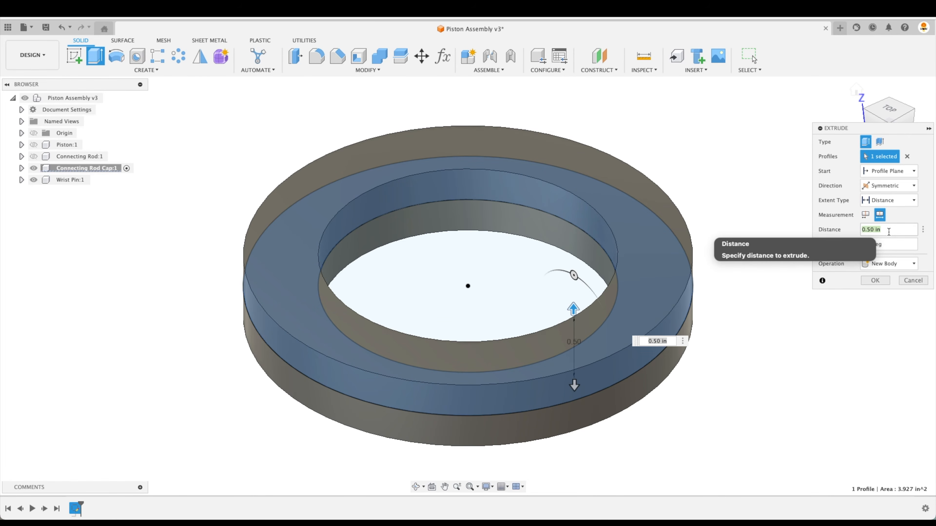
pyautogui.write('.95')
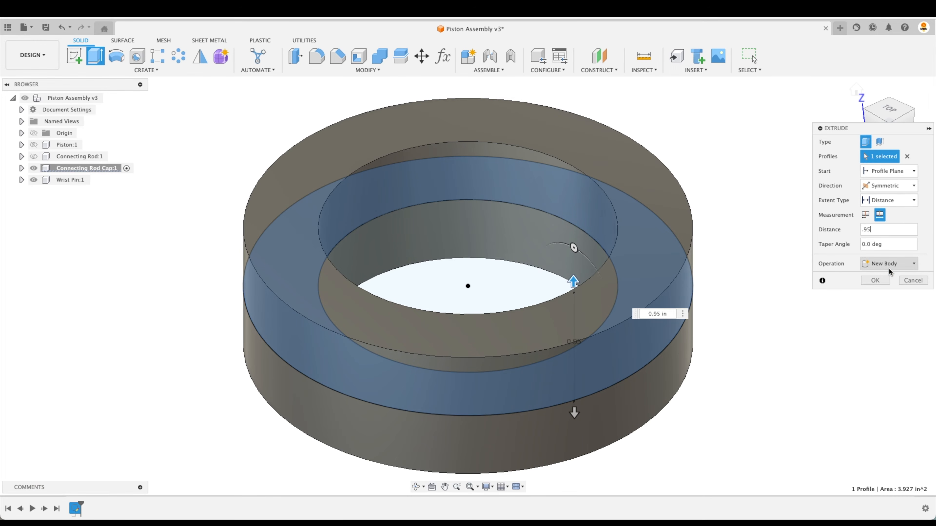
pyautogui.click(883, 281)
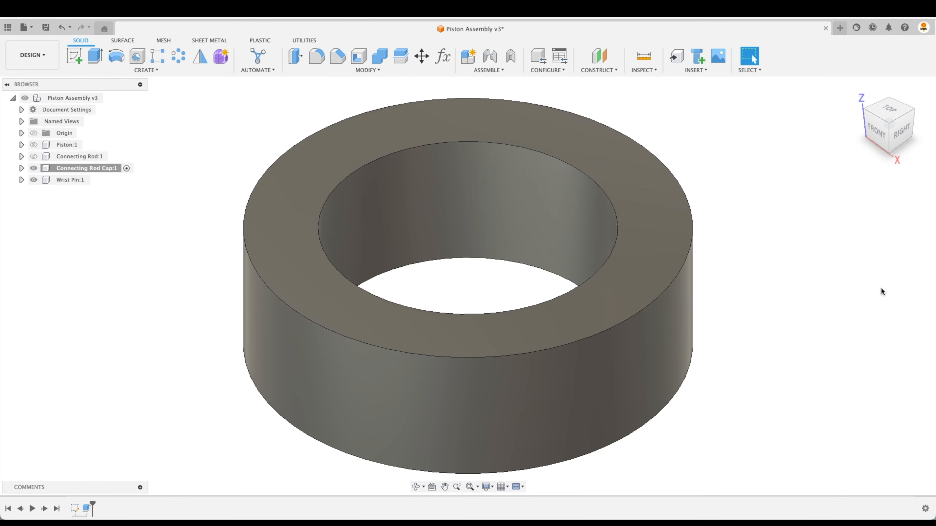
# Edit the ring sketch to add a horizontal line across the outer circle, constrain it coincident with the origin, and finish the sketch.
pyautogui.doubleClick(76, 508)
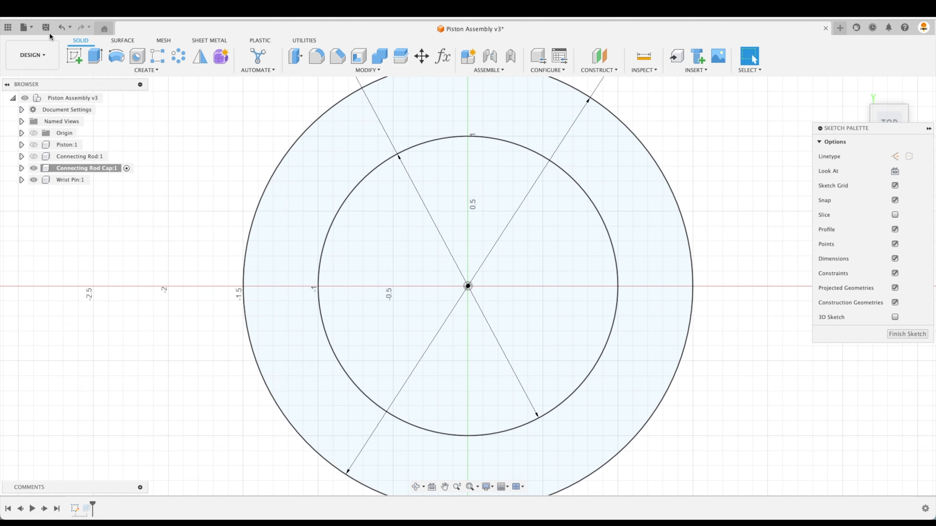
pyautogui.click(243, 301)
pyautogui.click(691, 302)
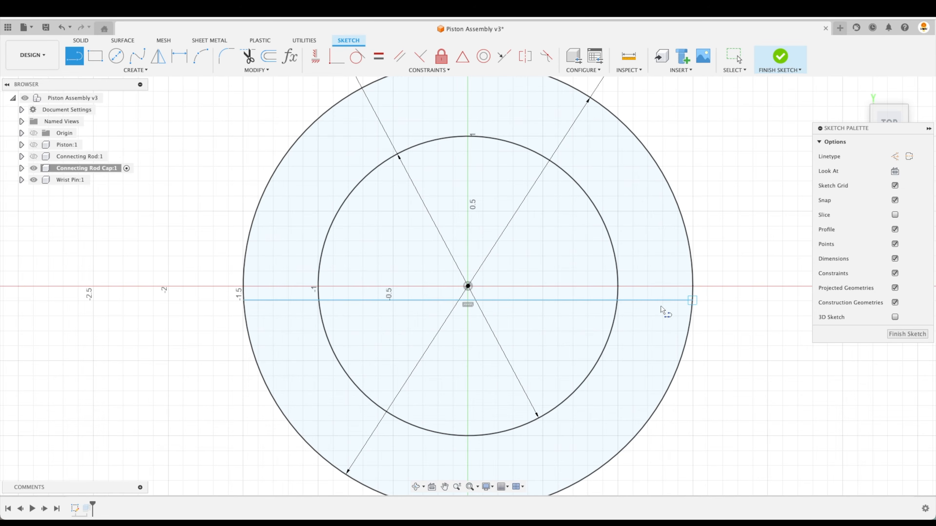
pyautogui.press('Escape')
pyautogui.click(336, 57)
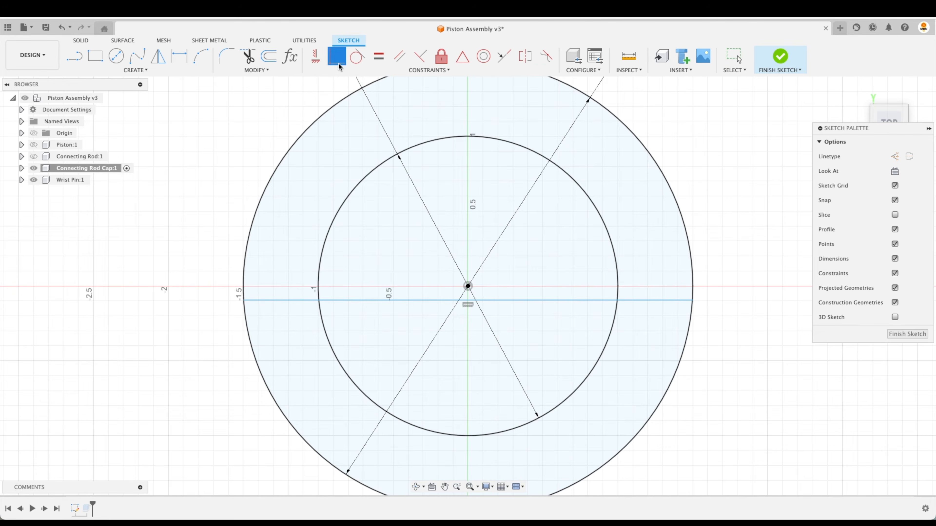
pyautogui.click(473, 301)
pyautogui.click(468, 286)
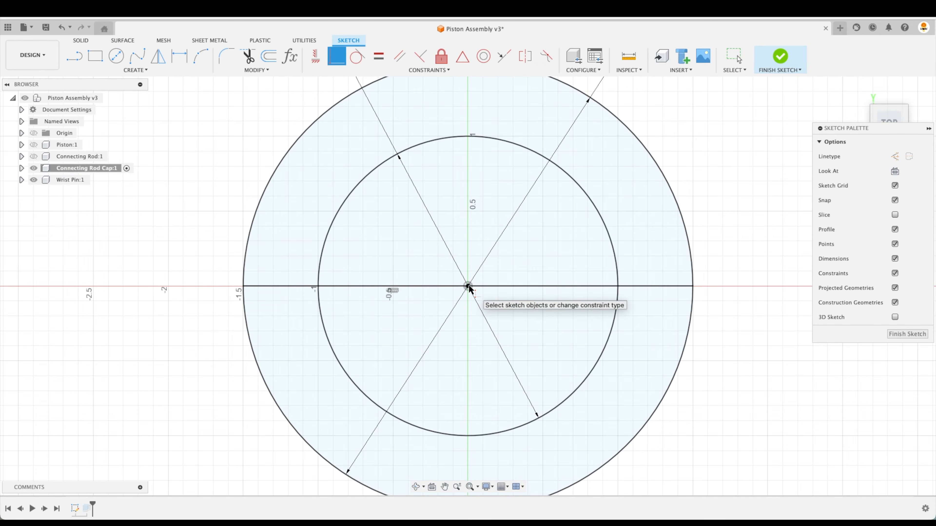
pyautogui.click(907, 334)
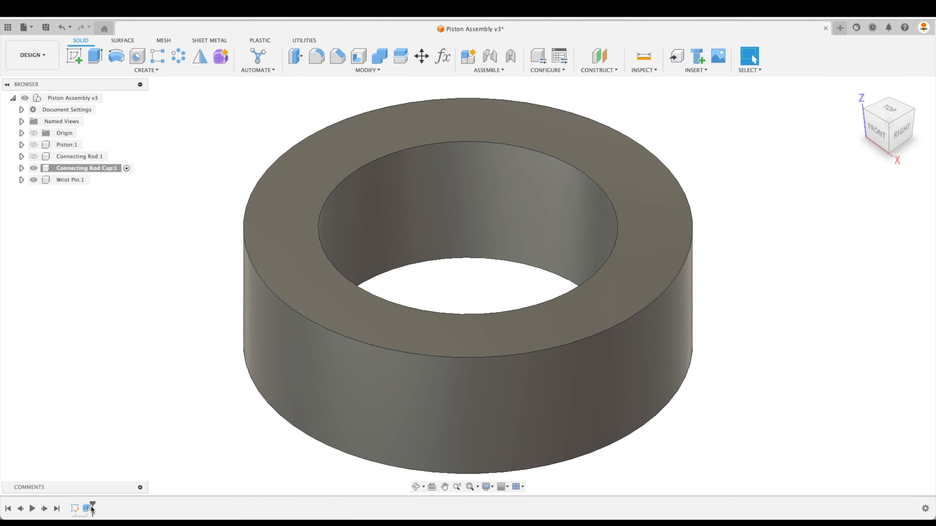
# Edit the ring extrusion to drop the half-ring profile on the positive Y side, keeping only the opposite half.
pyautogui.click(86, 509)
pyautogui.doubleClick(86, 509)
pyautogui.scroll(-3, 664, 265)
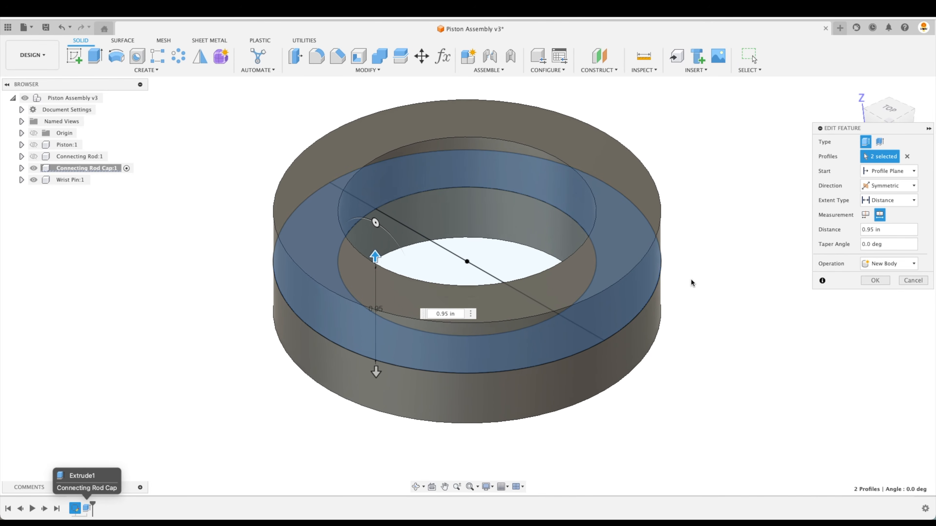
pyautogui.click(626, 244)
pyautogui.keyDown('shift'); pyautogui.moveTo(614, 274); pyautogui.dragTo(602, 336, button='middle'); pyautogui.keyUp('shift')
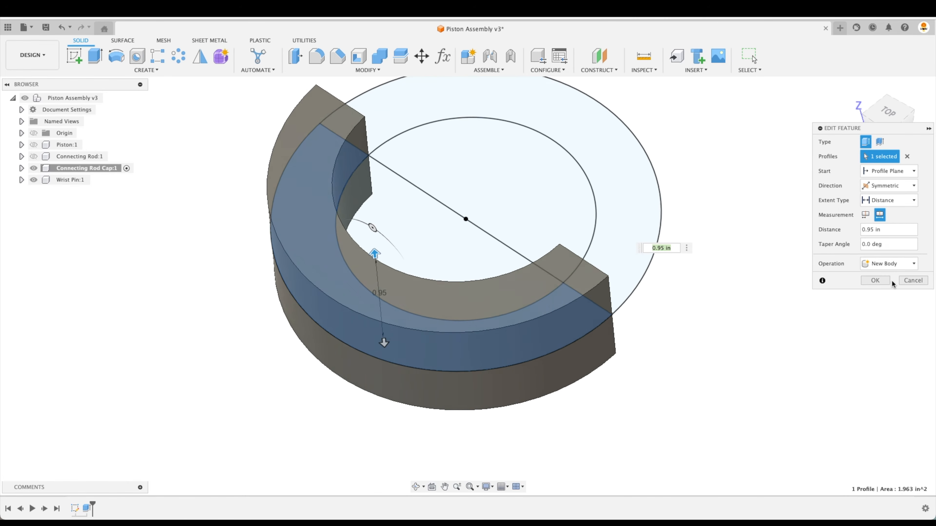
pyautogui.click(875, 281)
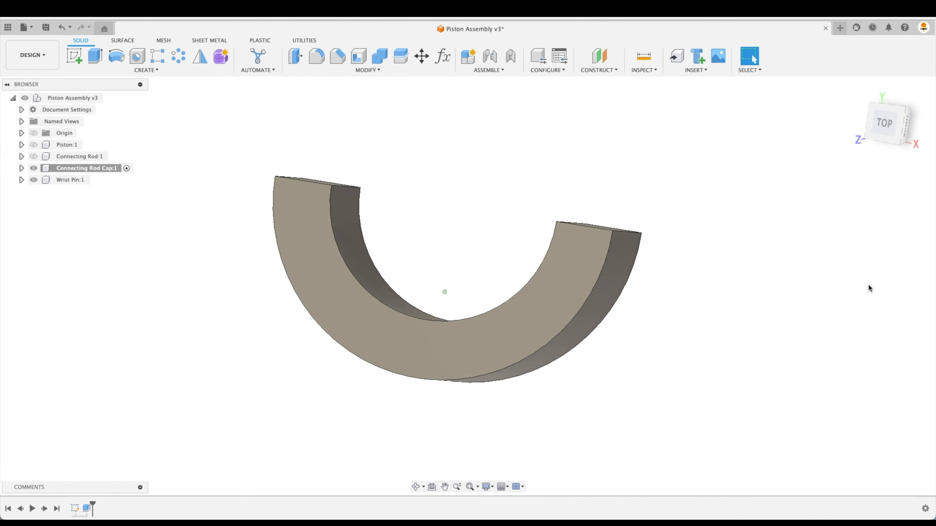
# Sketch a circle of diameter .375*2 in on the half ring's positive X end face, centred at the midpoint of its outer edge.
pyautogui.click(71, 62)
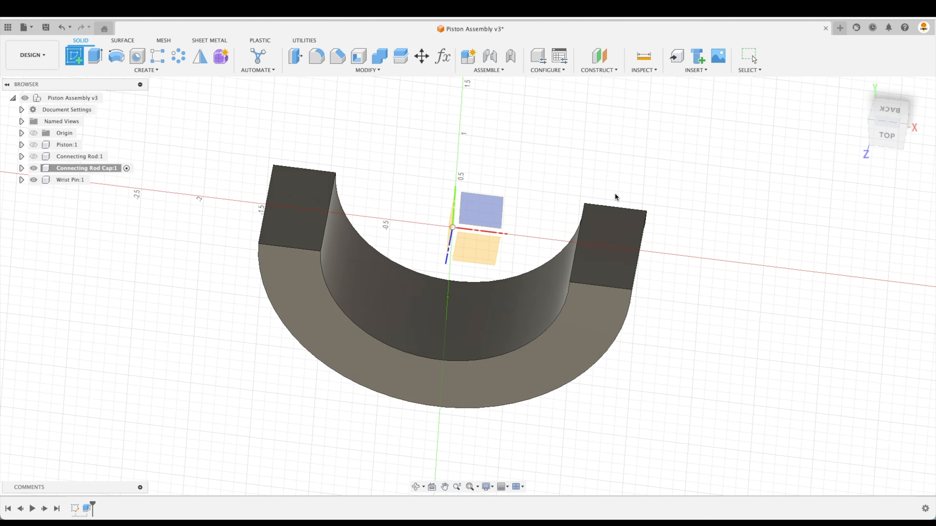
pyautogui.click(613, 230)
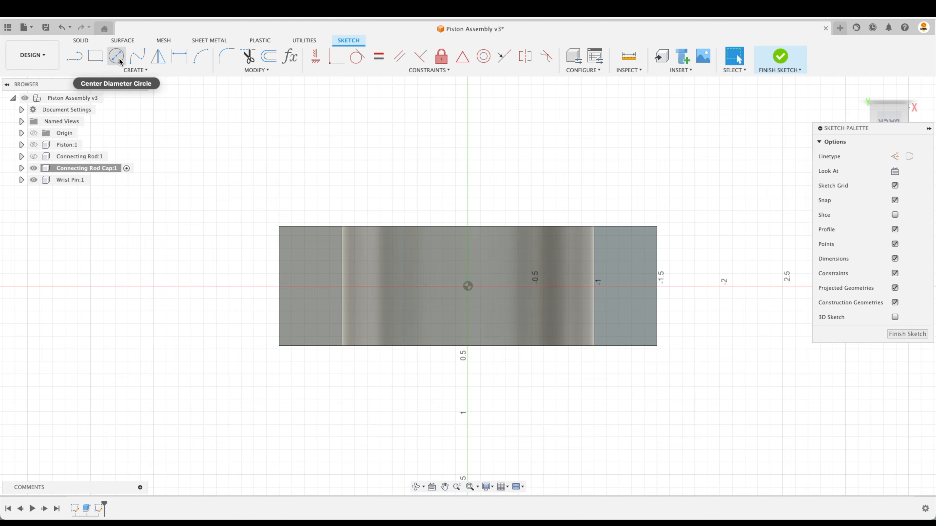
pyautogui.click(117, 57)
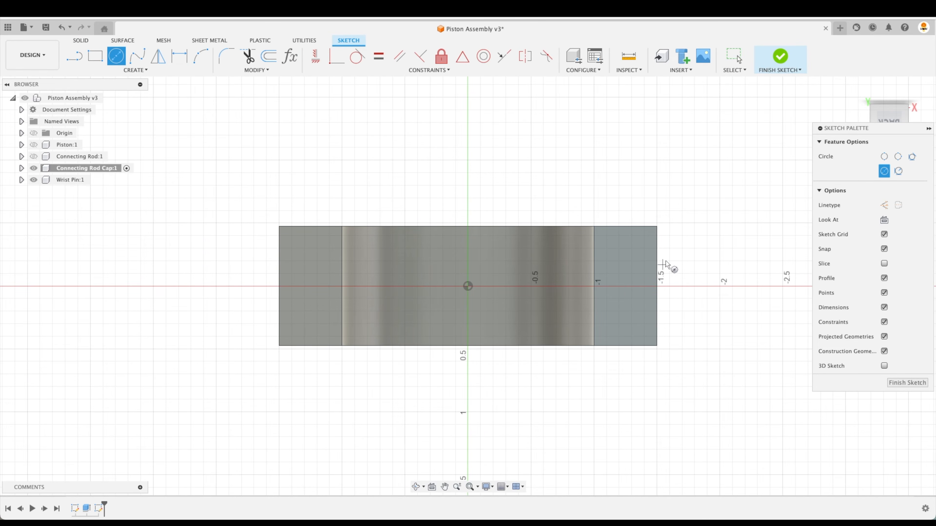
pyautogui.click(663, 292)
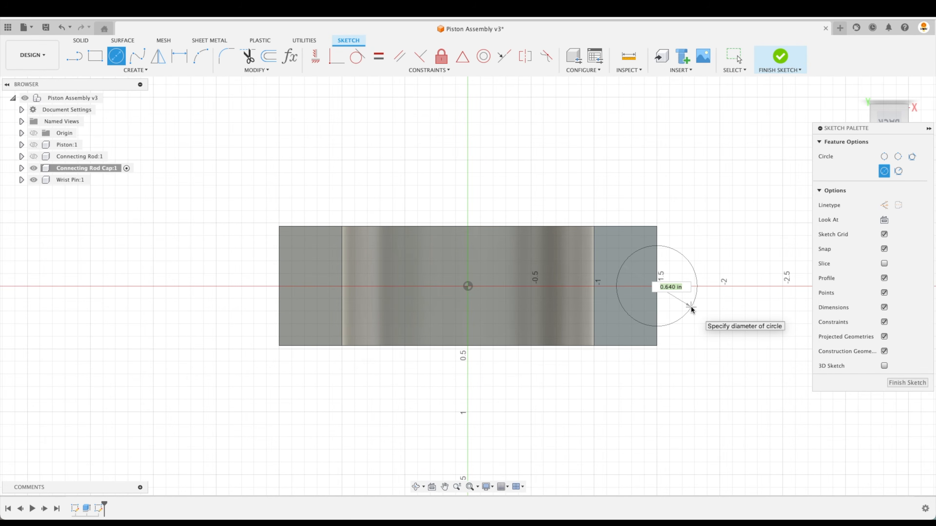
pyautogui.write('.375/2')
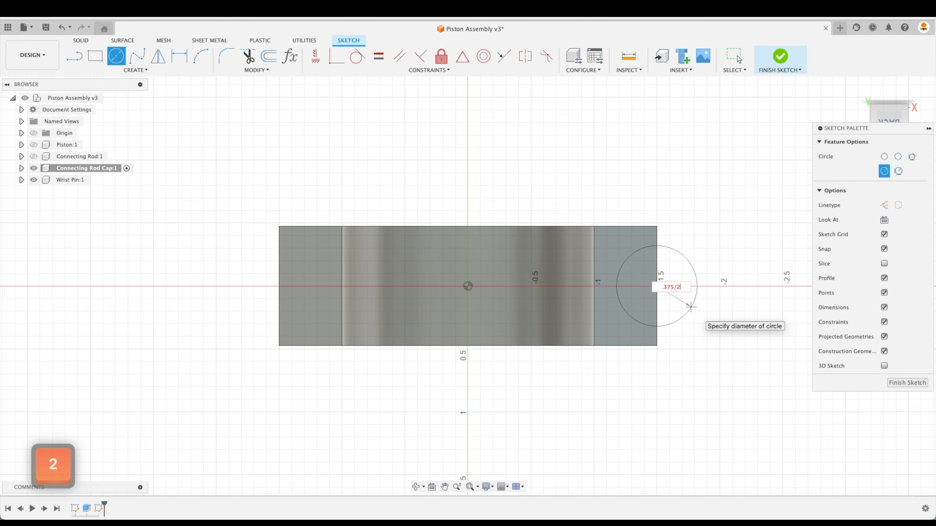
pyautogui.press('BackSpace')
pyautogui.press('BackSpace')
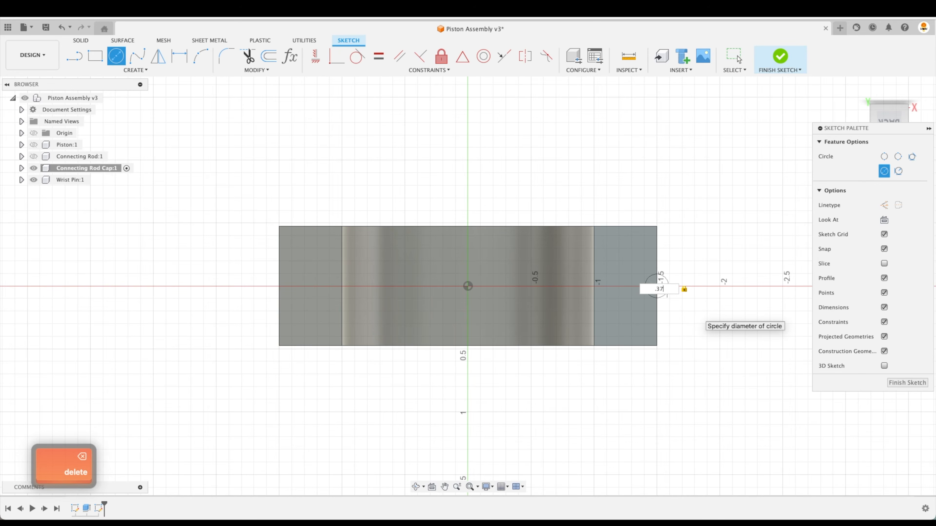
pyautogui.write('*2')
pyautogui.press('Return')
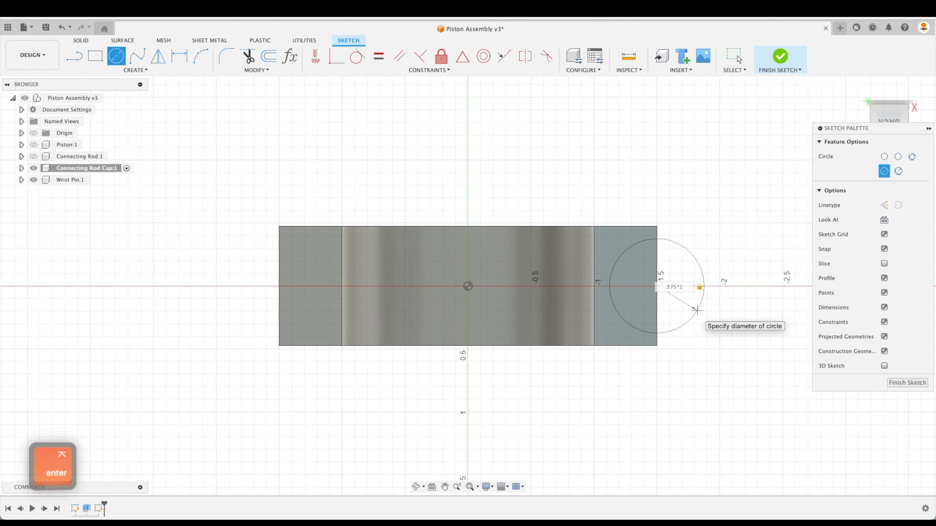
pyautogui.press('Escape')
# Draw two horizontal lines from the circle's upper and lower tangent points to the end face's inner edge, and finish the sketch.
pyautogui.click(75, 56)
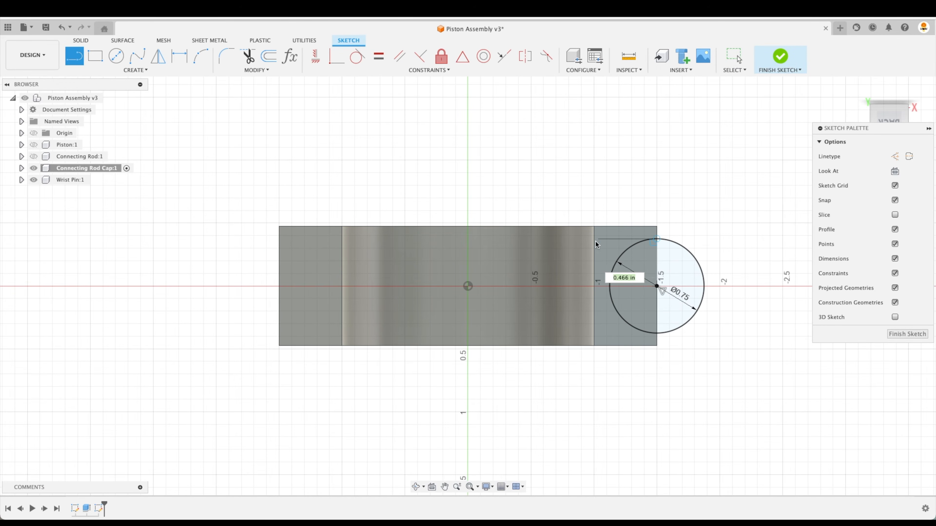
pyautogui.click(657, 333)
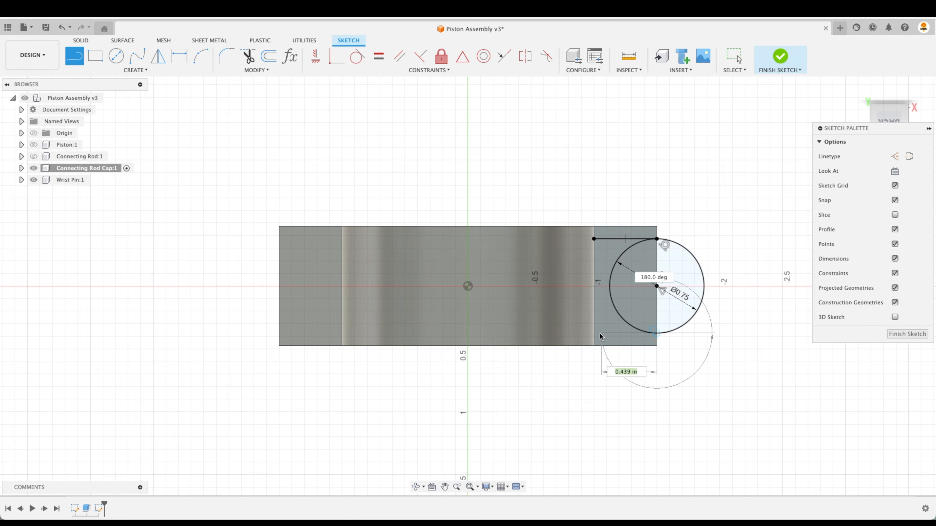
pyautogui.click(594, 333)
pyautogui.click(902, 334)
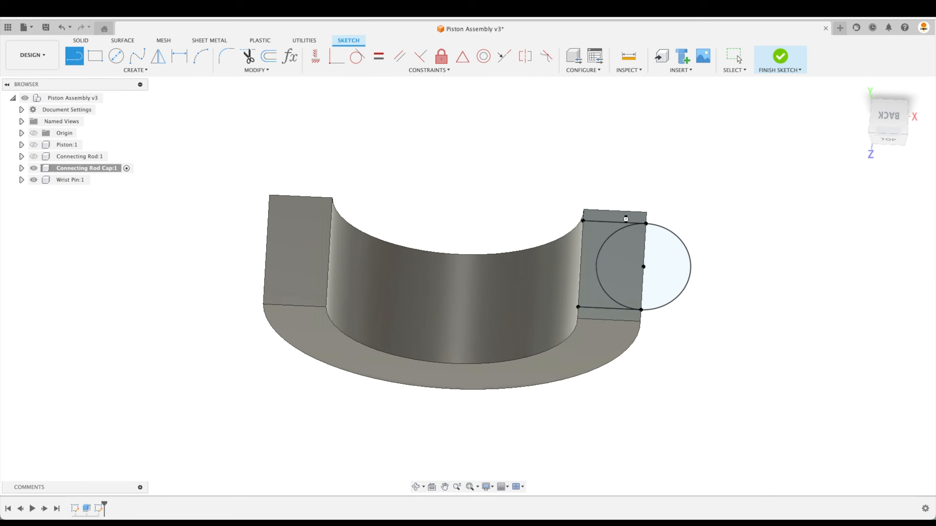
# Extrude the circle's two halves and the adjoining profile between the lines by -0.6 in, joined to the cap body.
pyautogui.click(95, 56)
pyautogui.click(663, 248)
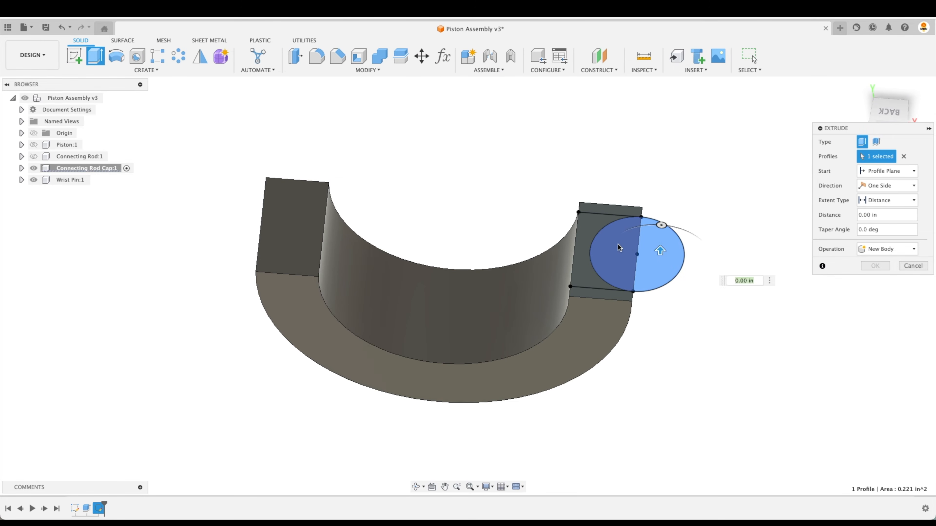
pyautogui.click(619, 247)
pyautogui.click(593, 236)
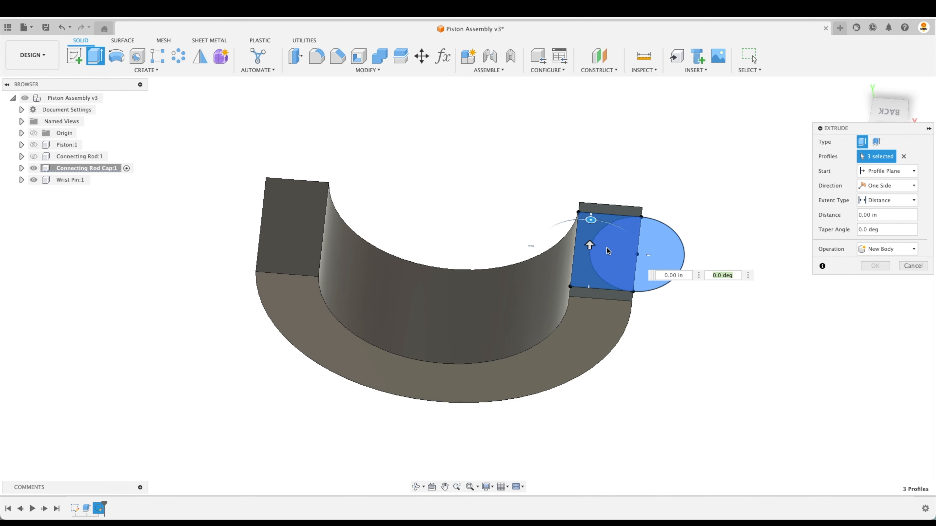
pyautogui.moveTo(612, 248); pyautogui.dragTo(603, 351)
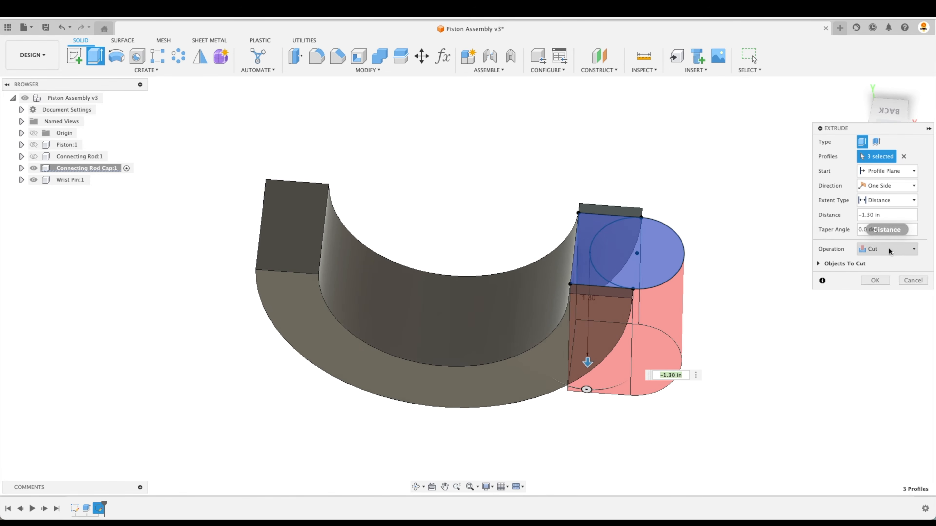
pyautogui.click(886, 249)
pyautogui.click(885, 262)
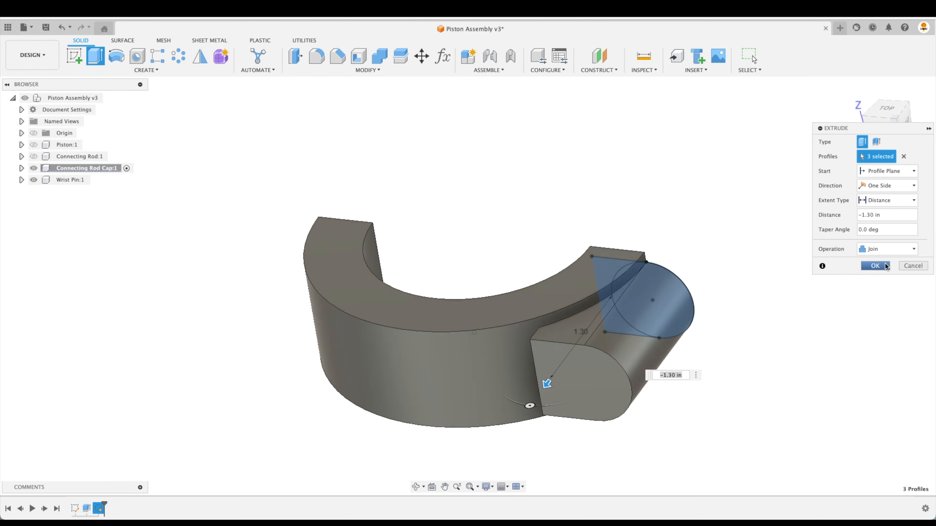
pyautogui.click(900, 214)
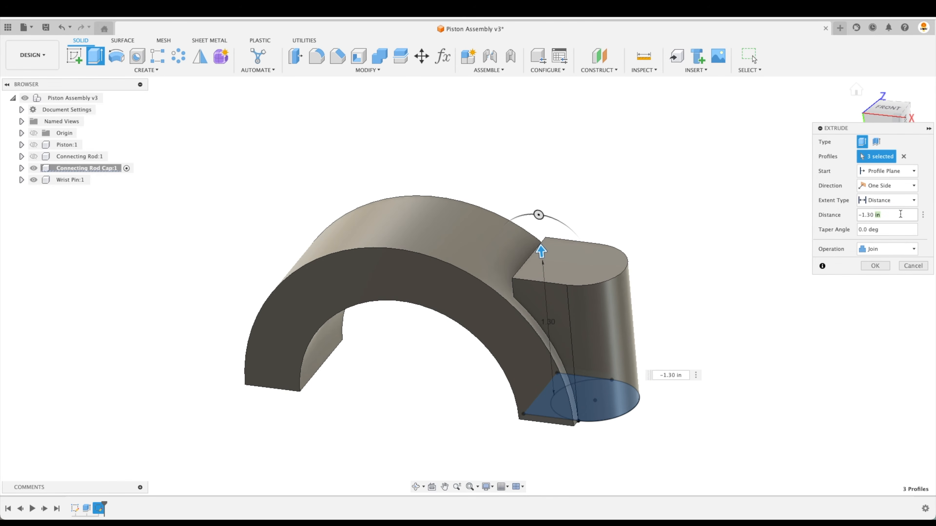
pyautogui.write('-.6')
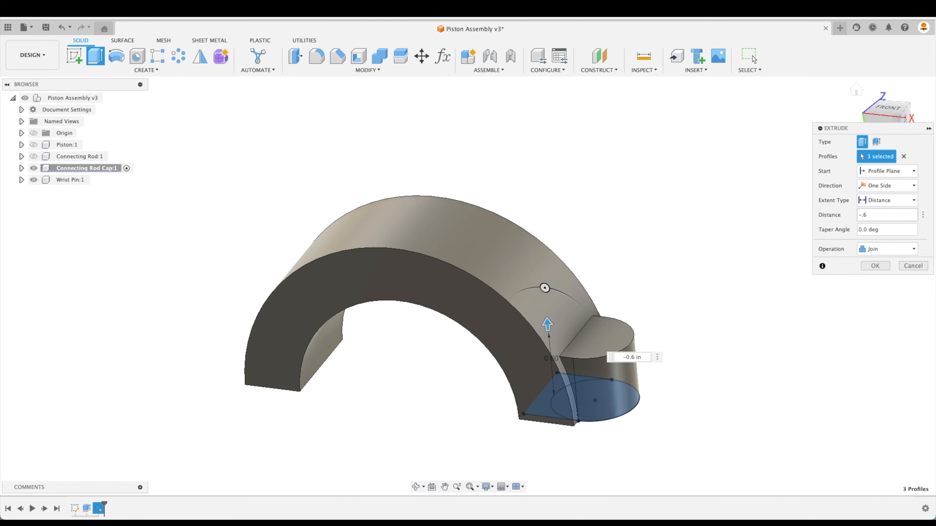
pyautogui.press('Return')
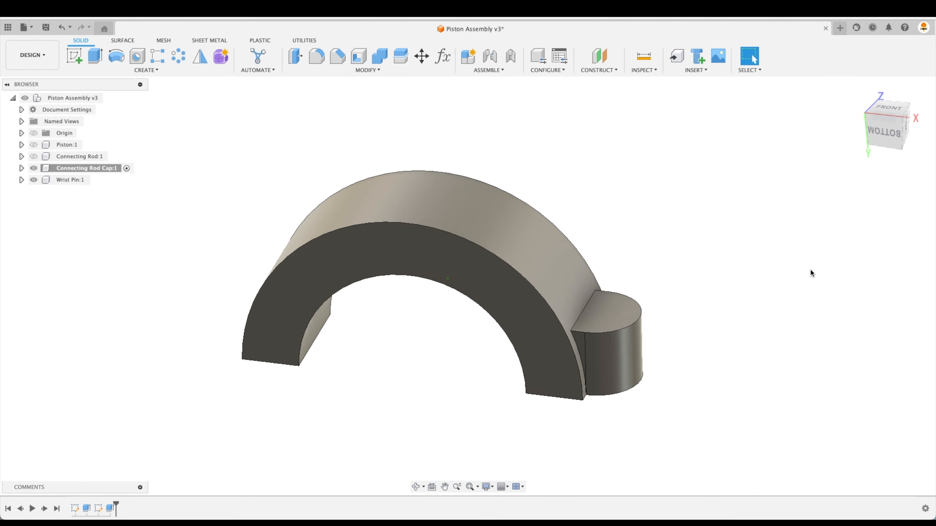
# Sketch a circle of diameter .375*2 in on the bolt boss's flat upper face, centred on its rounded edge, and finish the sketch.
pyautogui.keyDown('shift'); pyautogui.moveTo(810, 269); pyautogui.dragTo(681, 325, button='middle'); pyautogui.keyUp('shift')
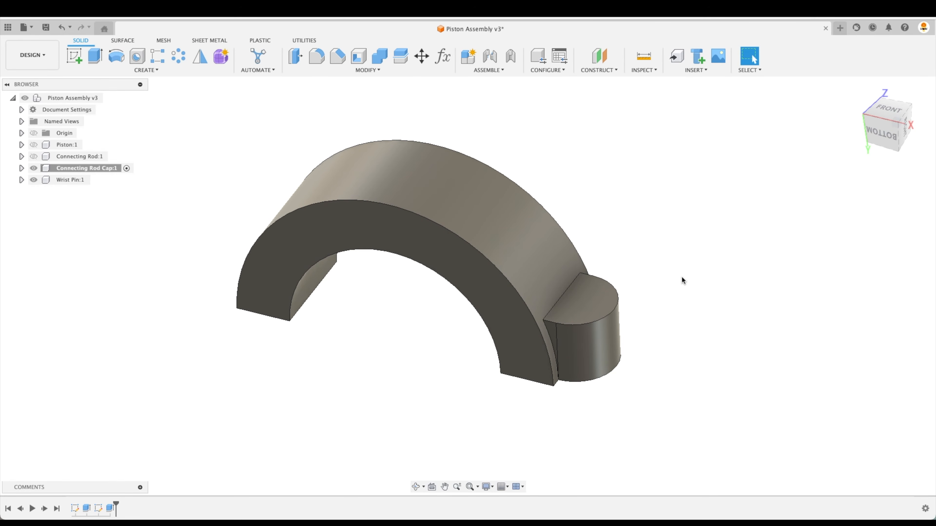
pyautogui.click(74, 56)
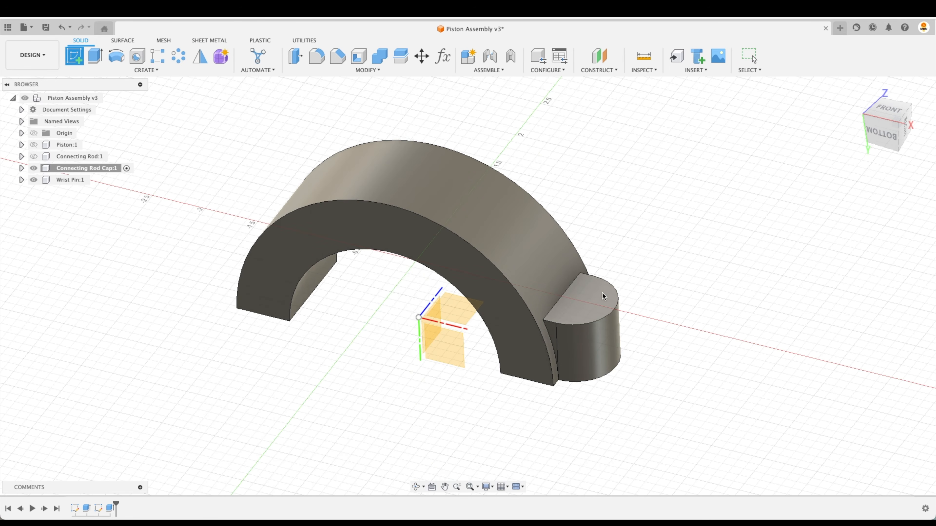
pyautogui.click(601, 293)
pyautogui.press('c')
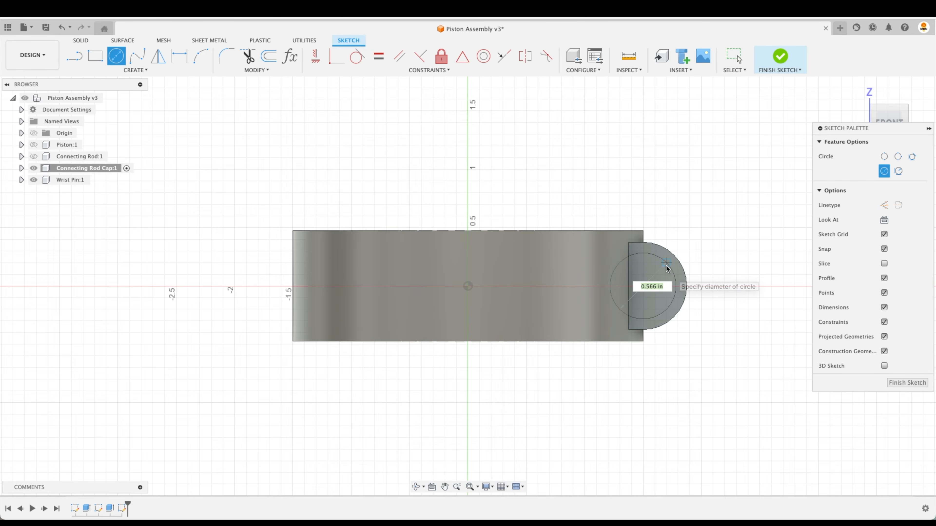
pyautogui.write('.3')
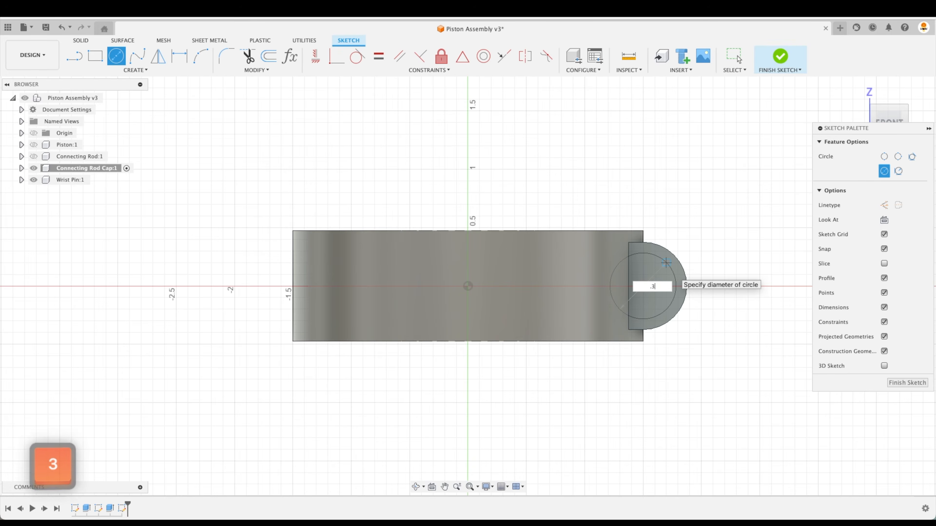
pyautogui.write('75*2')
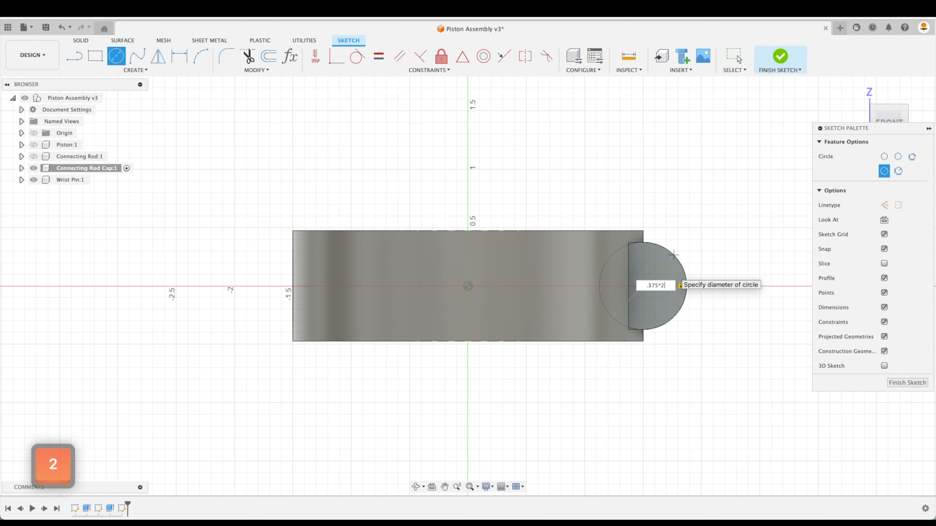
pyautogui.press('Return')
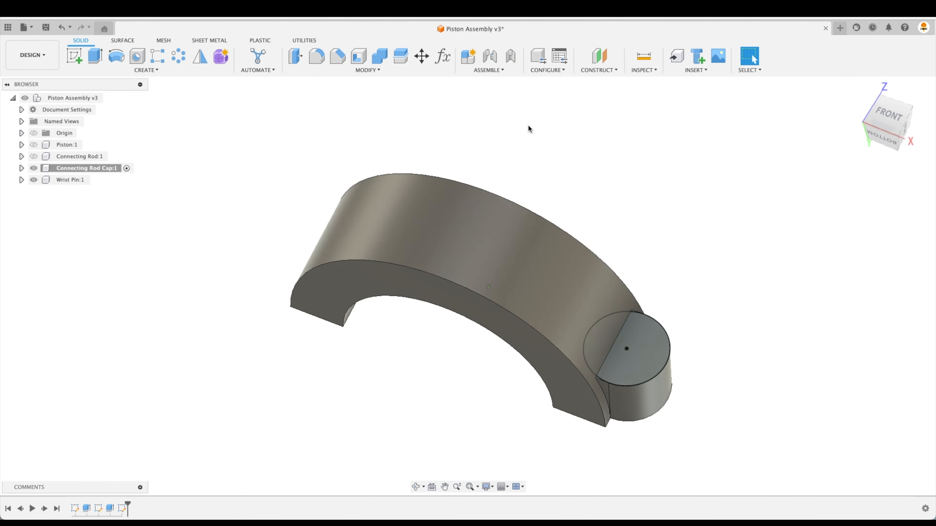
# Extrude both parts of the circle 1.20 in away from the boss as a cut, clearing bolt-head space in the half ring.
pyautogui.press('e')
pyautogui.click(601, 307)
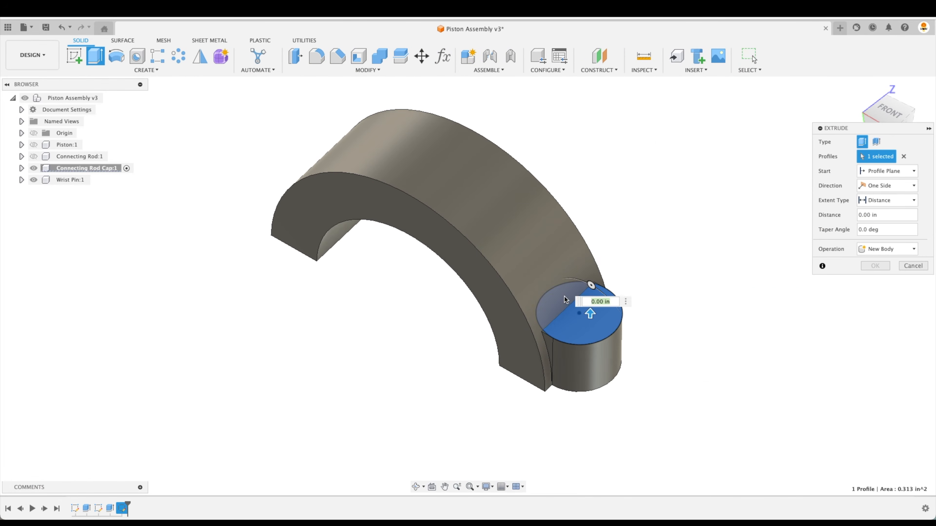
pyautogui.click(555, 313)
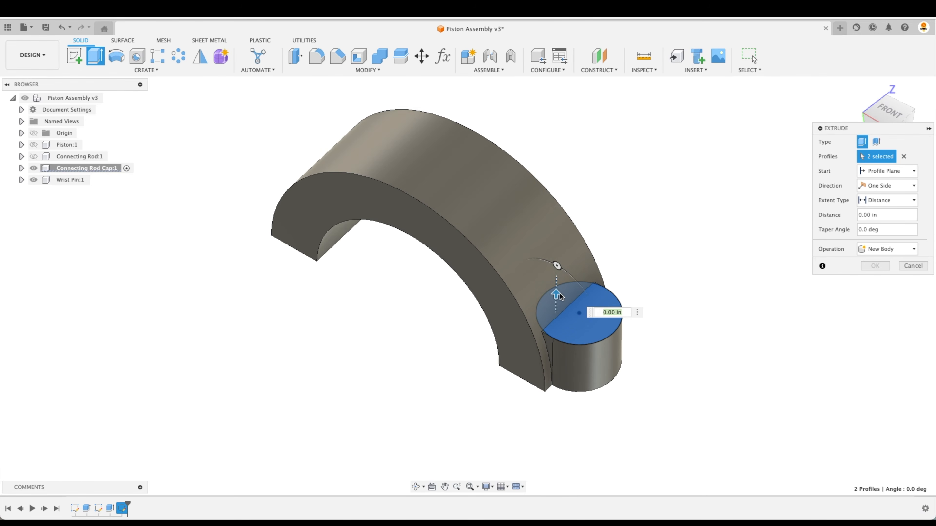
pyautogui.moveTo(558, 297); pyautogui.dragTo(557, 200)
pyautogui.click(884, 280)
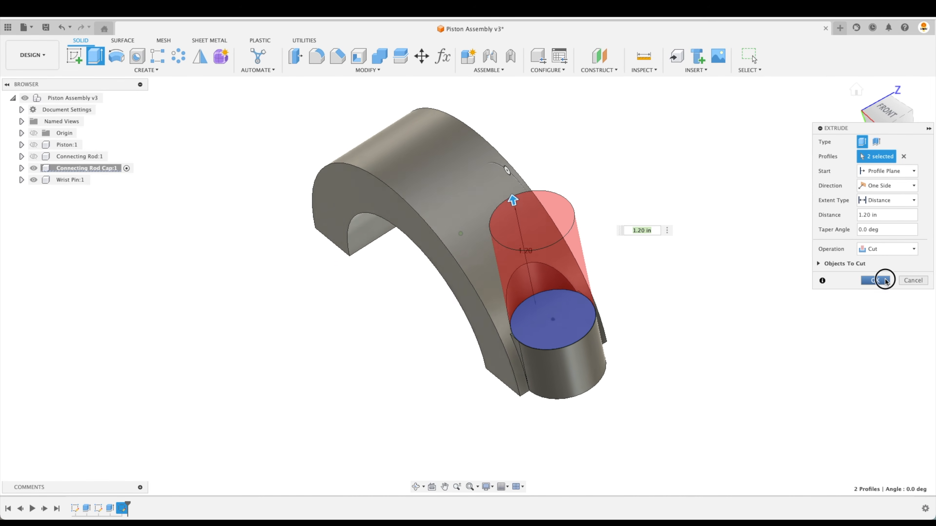
pyautogui.click(813, 310)
pyautogui.keyDown('shift'); pyautogui.moveTo(812, 310); pyautogui.dragTo(539, 405, button='middle'); pyautogui.keyUp('shift')
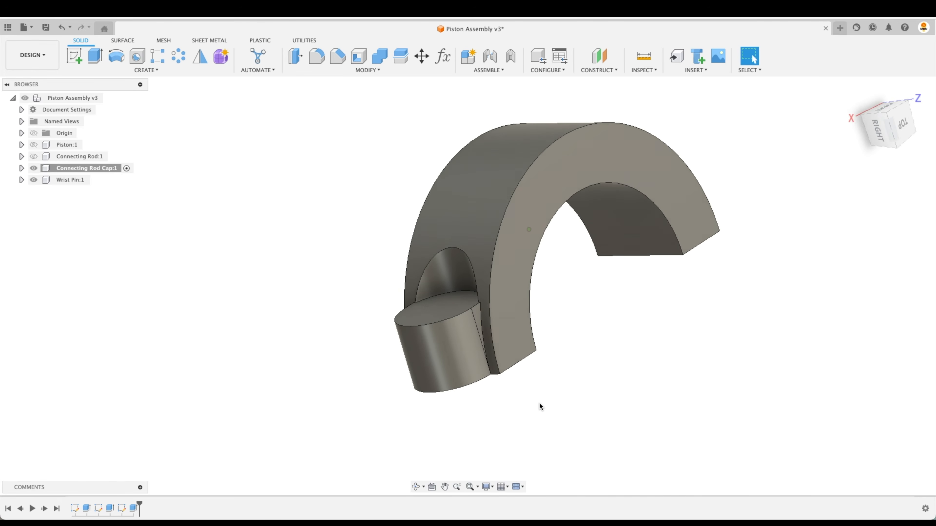
# Try to delete the narrow flat face on only one side of the bolt boss.
pyautogui.scroll(5, 485, 337)
pyautogui.scroll(3, 467, 291)
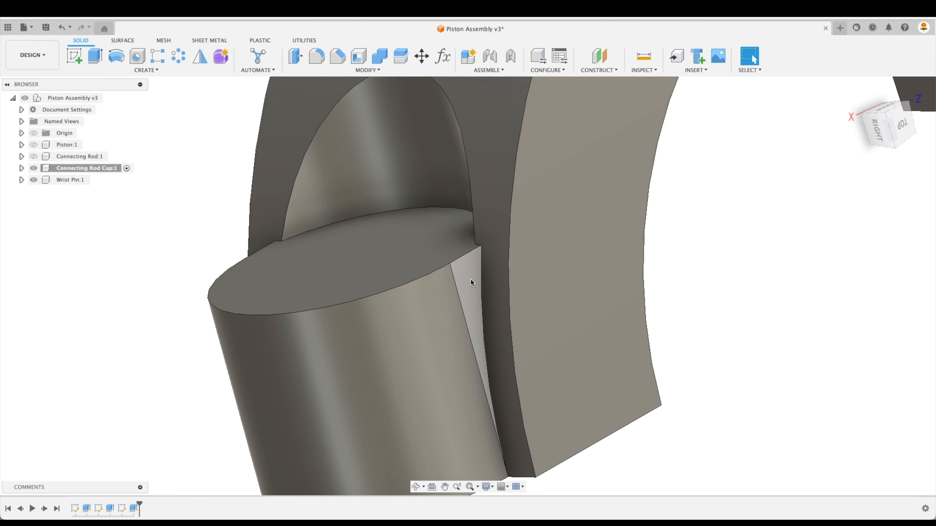
pyautogui.scroll(1, 471, 299)
pyautogui.keyDown('shift'); pyautogui.moveTo(473, 302); pyautogui.dragTo(491, 273, button='middle'); pyautogui.keyUp('shift')
pyautogui.press('Delete')
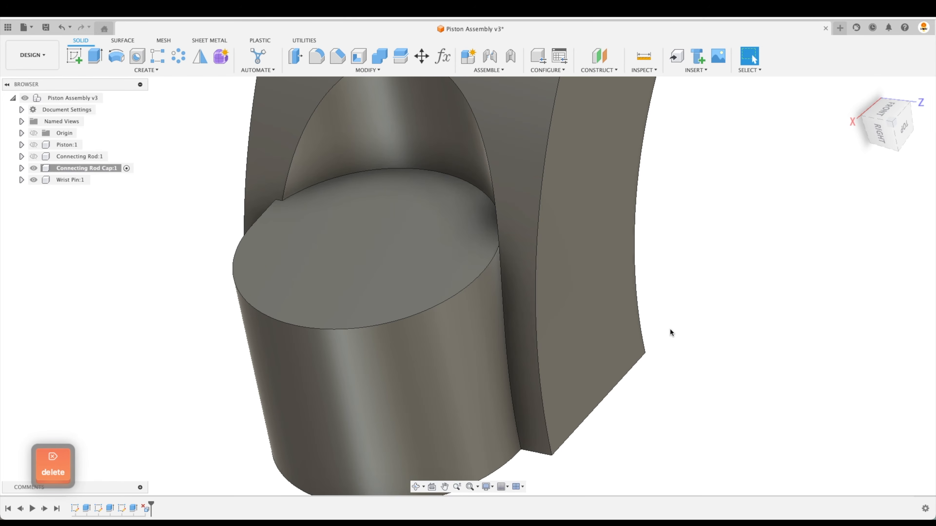
# Remove the single-face deletion from the feature history.
pyautogui.keyDown('shift'); pyautogui.moveTo(679, 336); pyautogui.dragTo(146, 509, button='middle'); pyautogui.keyUp('shift')
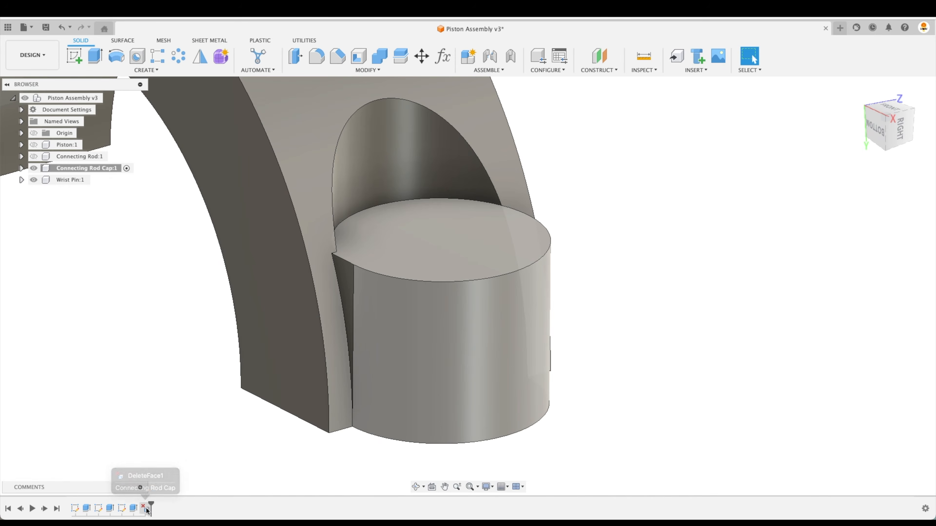
pyautogui.click(146, 508)
pyautogui.keyDown('shift'); pyautogui.moveTo(153, 473); pyautogui.dragTo(154, 464, button='middle'); pyautogui.keyUp('shift')
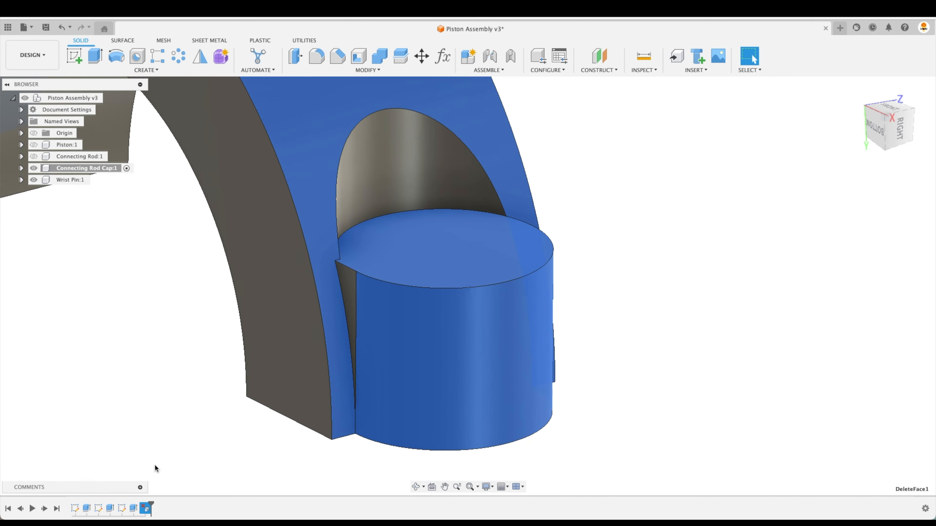
pyautogui.press('Delete')
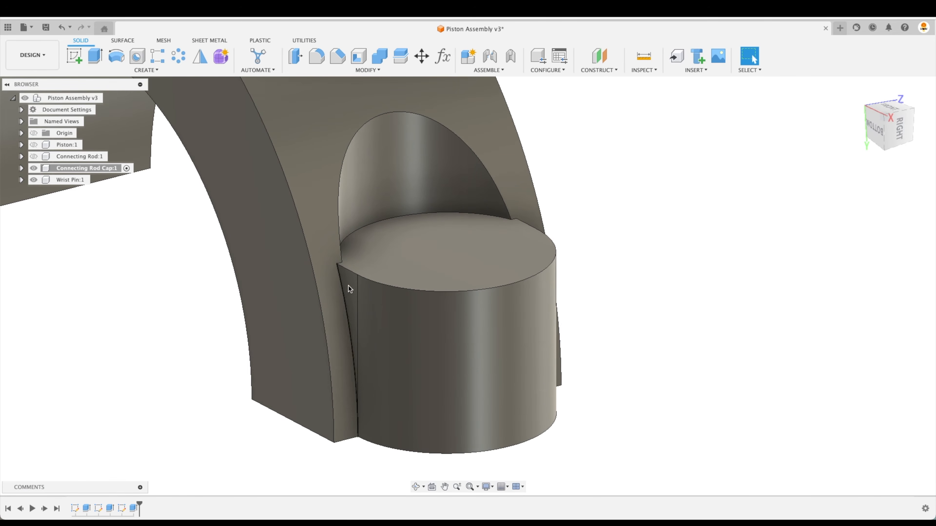
# Delete the narrow flat faces on both sides of the bolt boss in one operation.
pyautogui.keyDown('shift'); pyautogui.moveTo(241, 347); pyautogui.dragTo(175, 460, button='middle'); pyautogui.keyUp('shift')
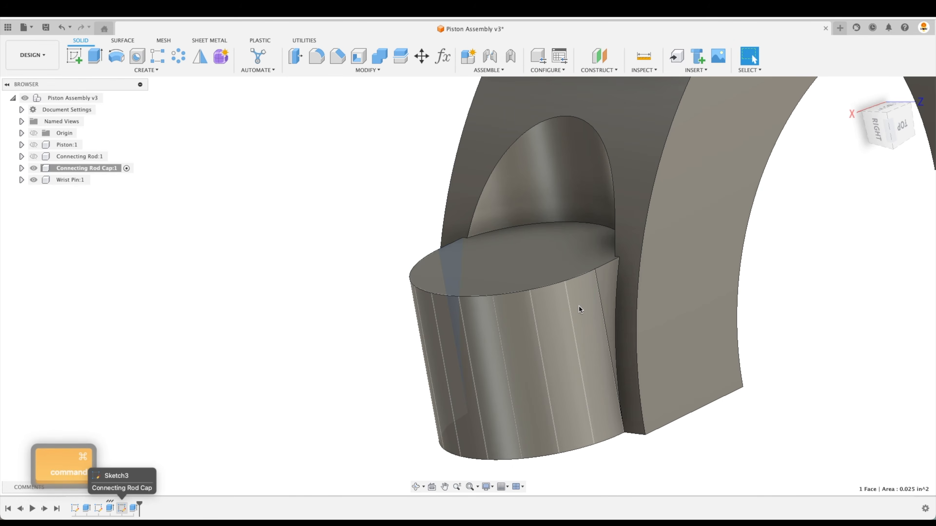
pyautogui.keyDown('shift'); pyautogui.click(610, 280); pyautogui.keyUp('shift')
pyautogui.press('Delete')
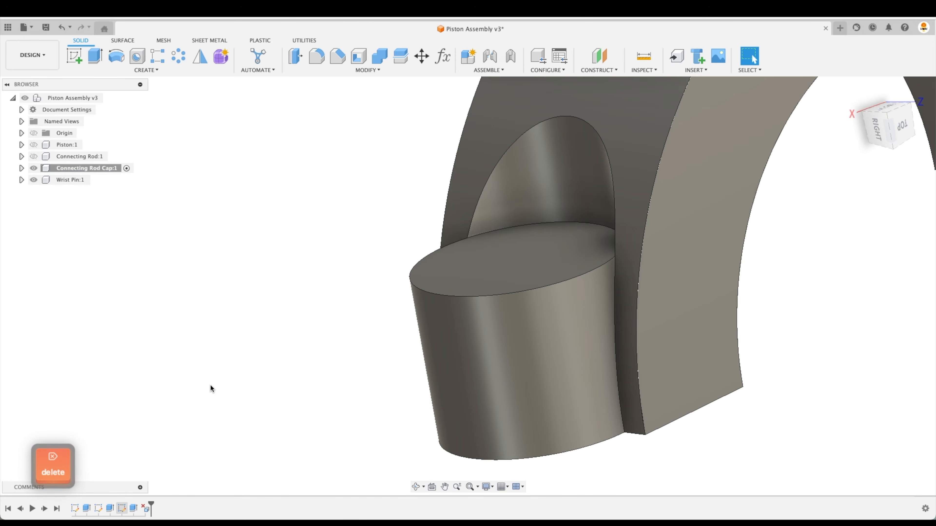
# Sketch a circle 0.531 in in diameter on the bolt boss's upper face, concentric with the boss.
pyautogui.keyDown('shift'); pyautogui.hscroll(10, 743, 375); pyautogui.keyUp('shift')
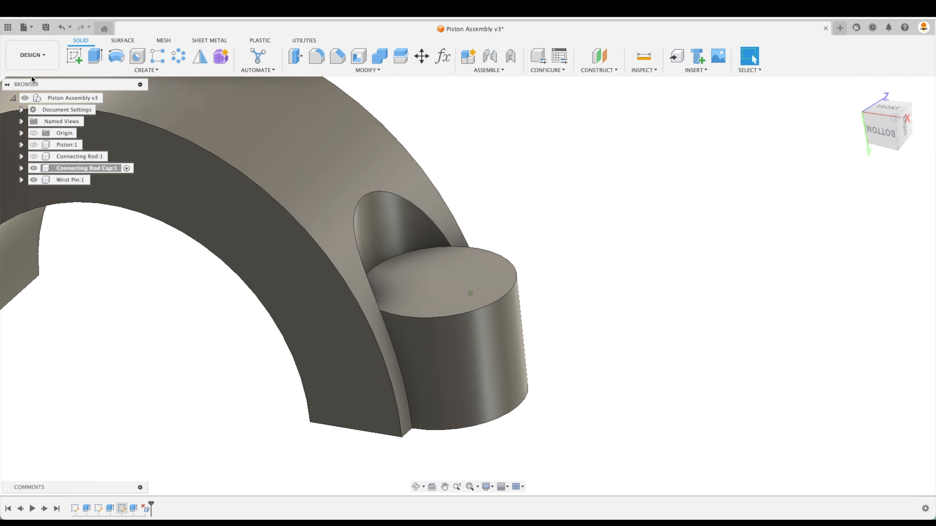
pyautogui.click(74, 56)
pyautogui.click(518, 367)
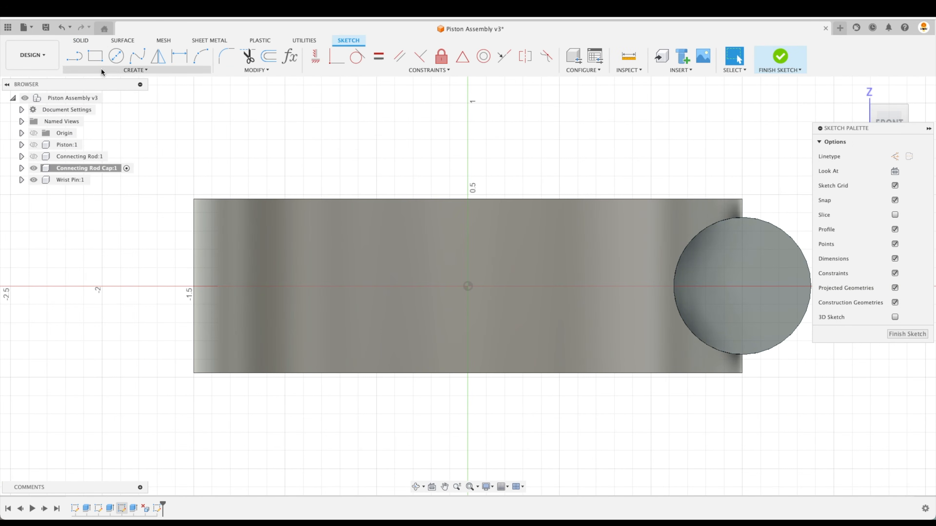
pyautogui.press('c')
pyautogui.press('Return')
pyautogui.press('Escape')
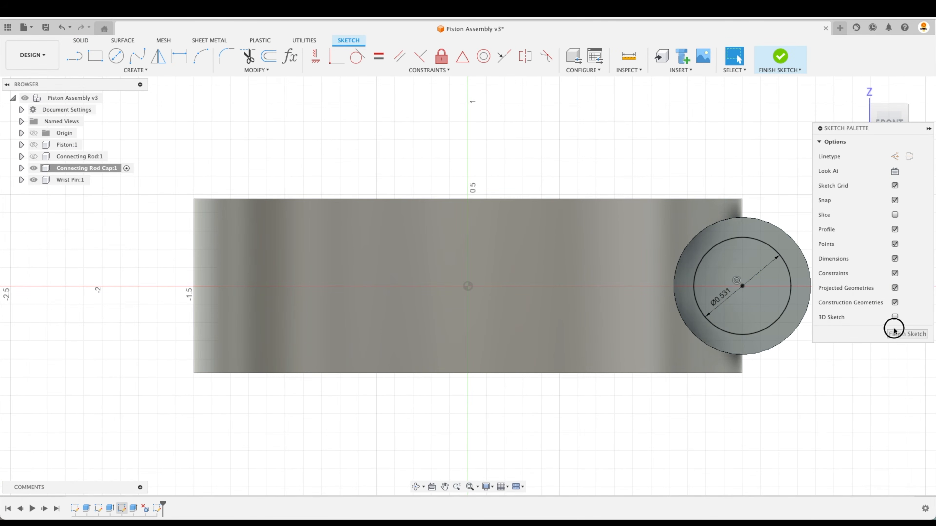
# Finish the sketch and extrude the inner circle as a cut through the entire bolt boss.
pyautogui.keyDown('shift'); pyautogui.hscroll(10, 594, 216); pyautogui.keyUp('shift')
pyautogui.press('e')
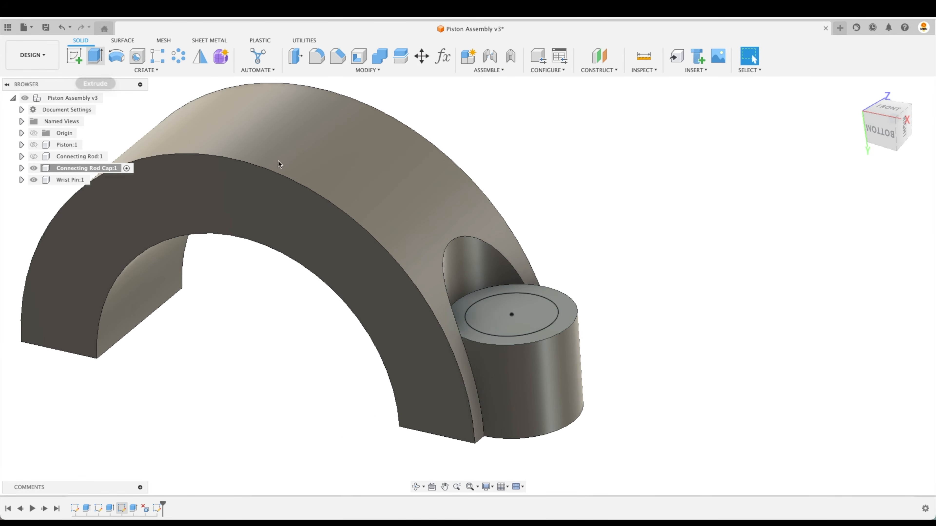
pyautogui.moveTo(526, 358); pyautogui.dragTo(512, 474)
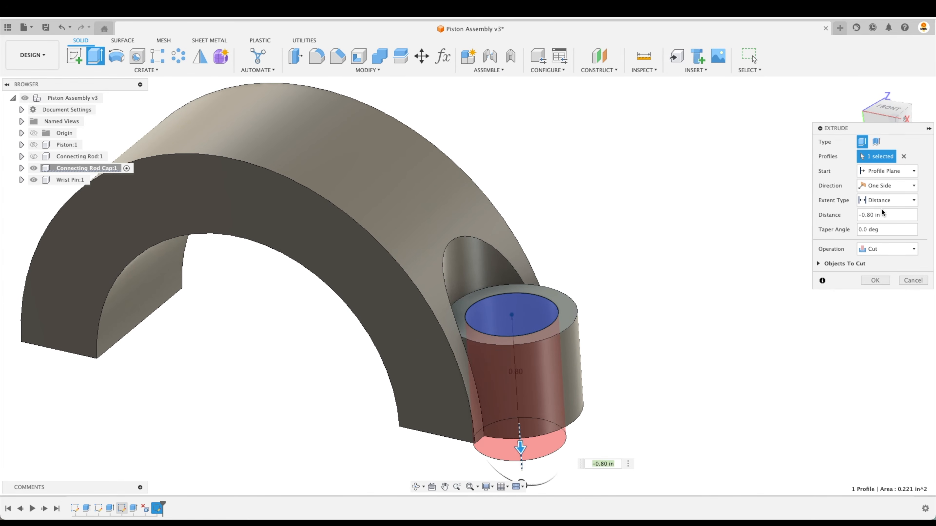
pyautogui.keyDown('shift'); pyautogui.moveTo(511, 475); pyautogui.dragTo(498, 477, button='middle'); pyautogui.keyUp('shift')
pyautogui.click(895, 201)
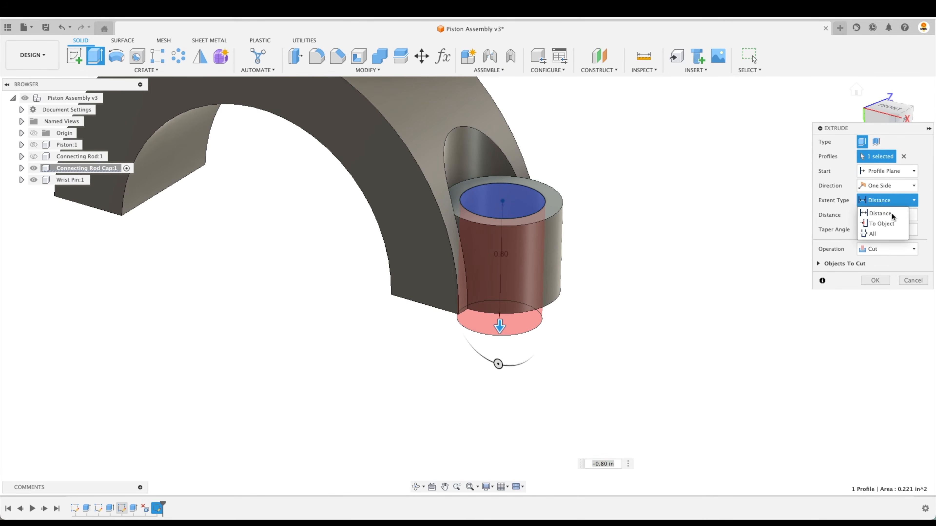
pyautogui.click(895, 220)
pyautogui.click(878, 272)
pyautogui.keyDown('shift'); pyautogui.moveTo(878, 272); pyautogui.dragTo(448, 244, button='middle'); pyautogui.keyUp('shift')
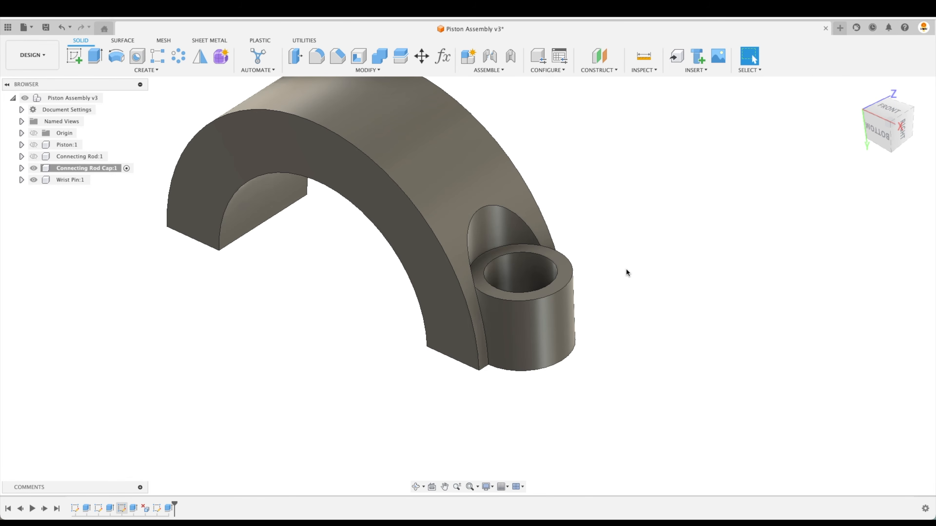
# Mirror the boss extrusion, the clearance cut and the bolt hole cut across the YZ origin plane to the ring's opposite end.
pyautogui.scroll(3, 626, 269)
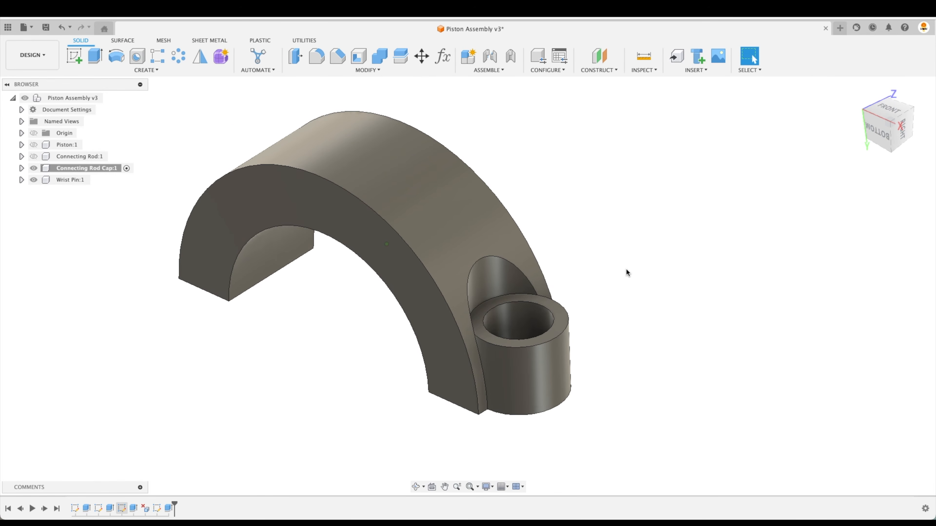
pyautogui.click(202, 58)
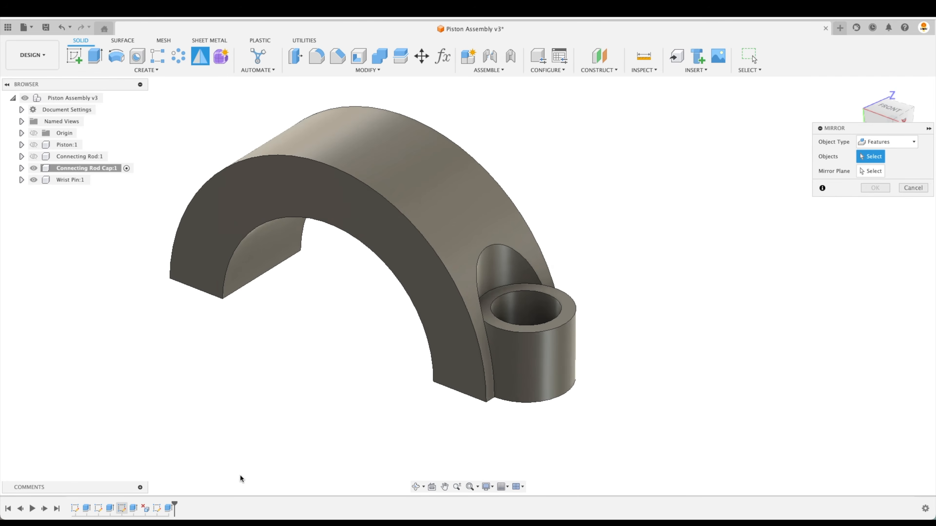
pyautogui.click(168, 509)
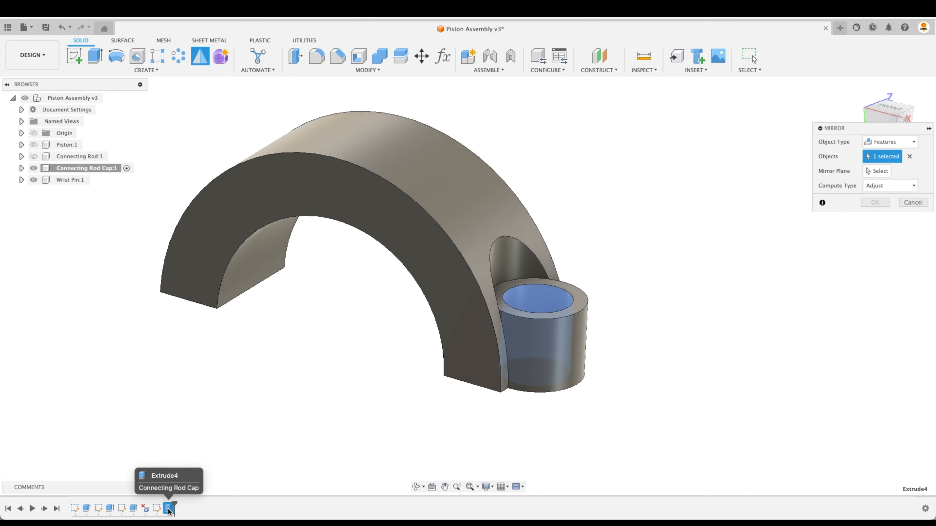
pyautogui.keyDown('super'); pyautogui.click(110, 509); pyautogui.keyUp('super')
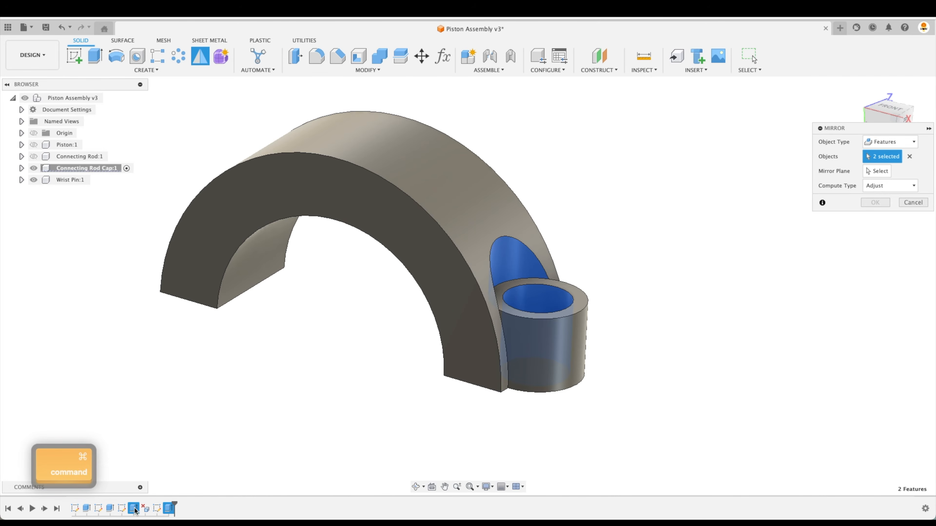
pyautogui.keyDown('super'); pyautogui.click(110, 509); pyautogui.keyUp('super')
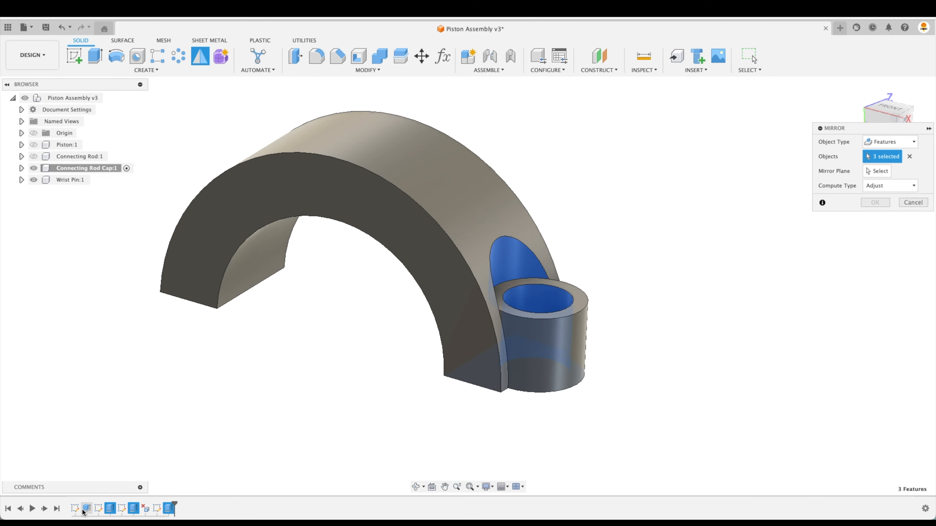
pyautogui.click(878, 172)
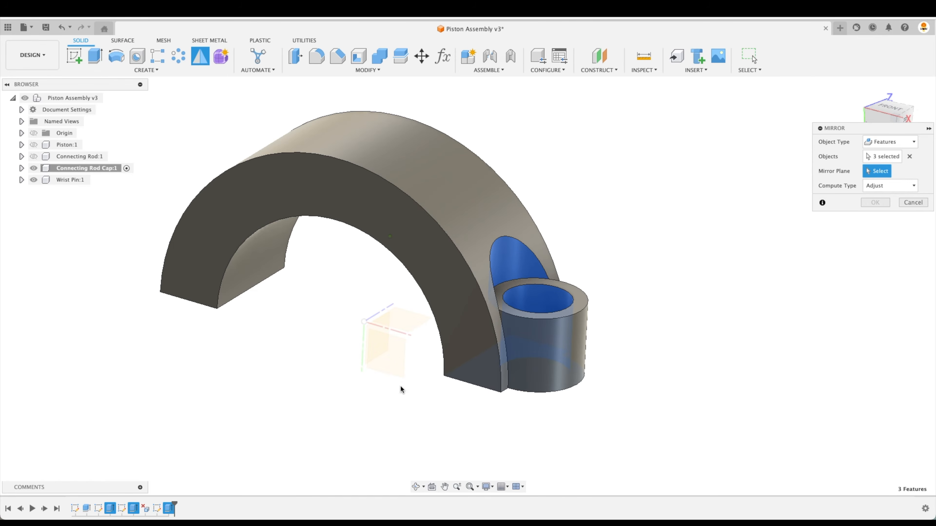
pyautogui.keyDown('shift'); pyautogui.moveTo(385, 341); pyautogui.dragTo(417, 359, button='middle'); pyautogui.keyUp('shift')
pyautogui.click(443, 396)
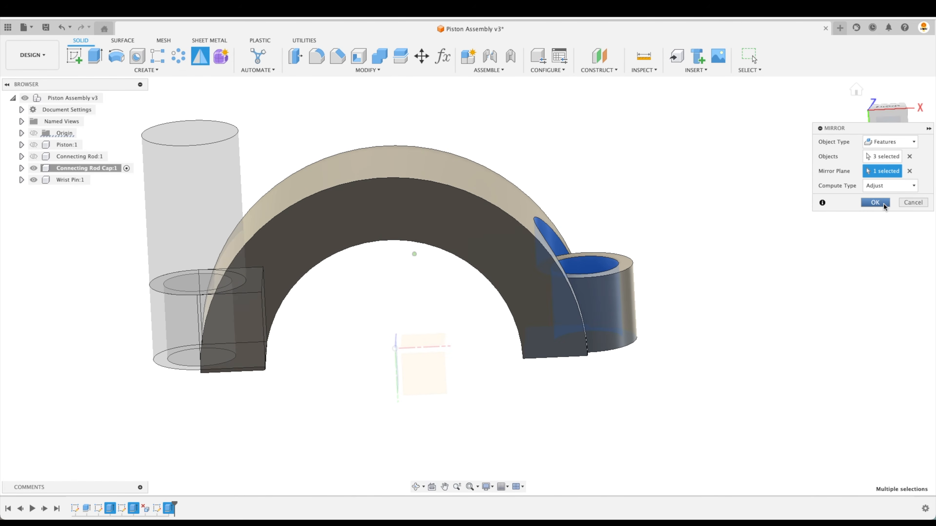
pyautogui.click(881, 203)
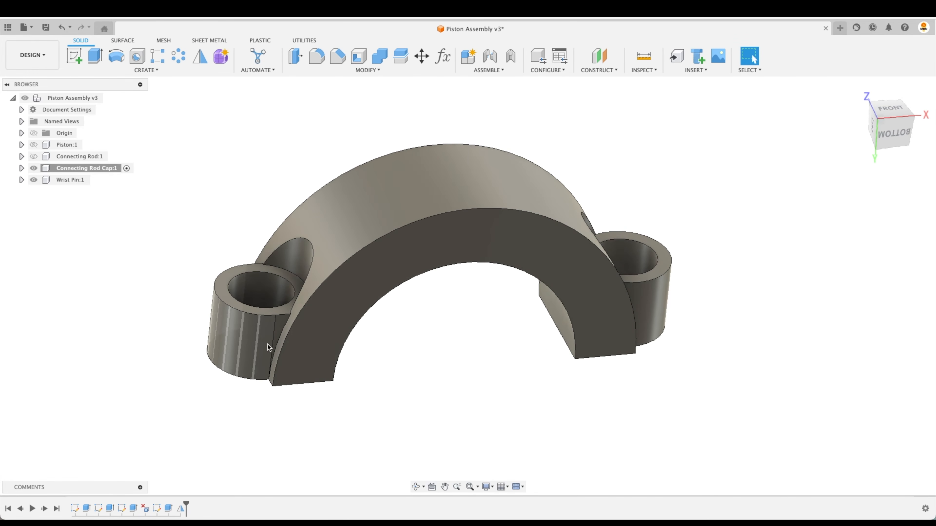
# Edit the mirror feature to include the face deletion among the mirrored features.
pyautogui.doubleClick(180, 508)
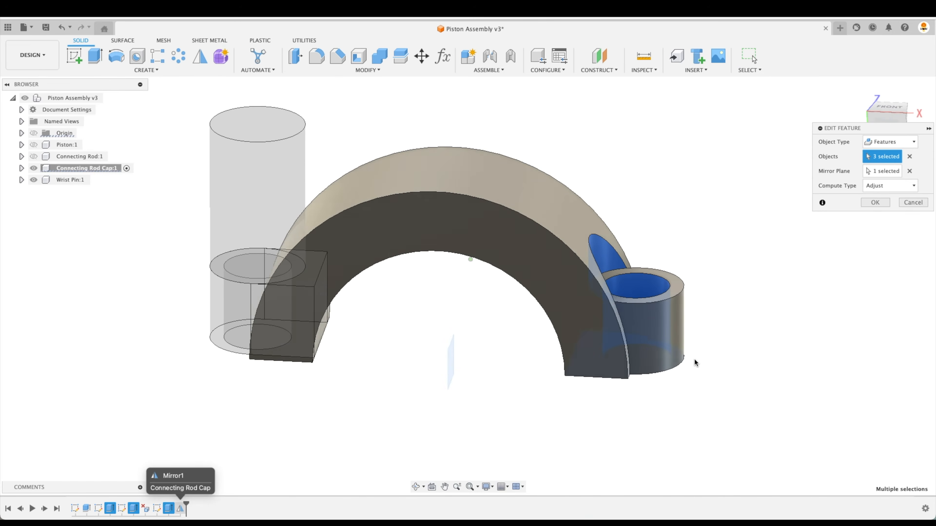
pyautogui.click(146, 510)
pyautogui.click(864, 207)
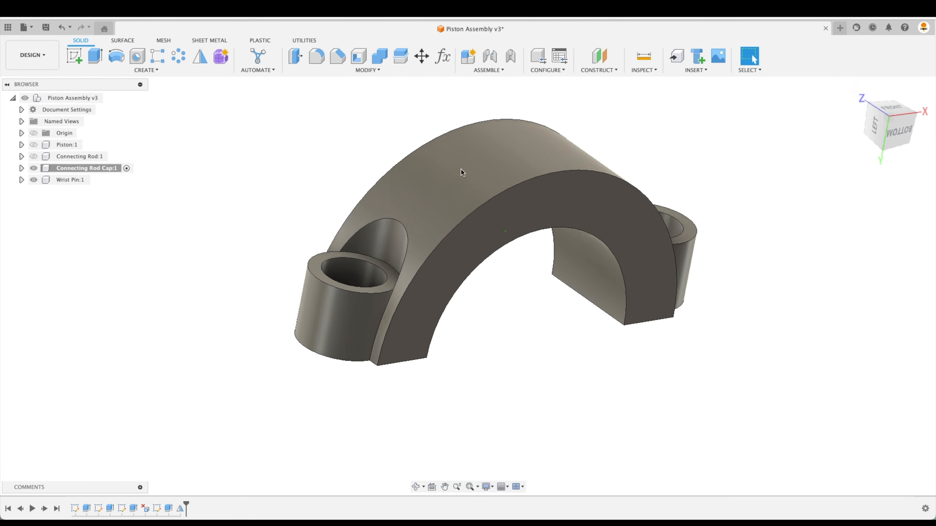
# Start a fillet on the ring's outer arc edge and the clearance-cut and boss rim edges at one end.
pyautogui.click(316, 56)
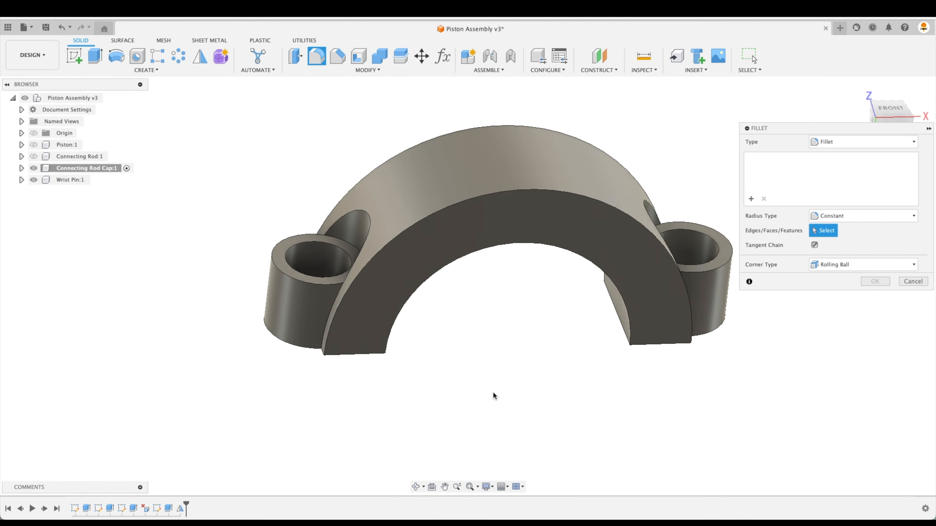
pyautogui.click(488, 246)
pyautogui.click(448, 274)
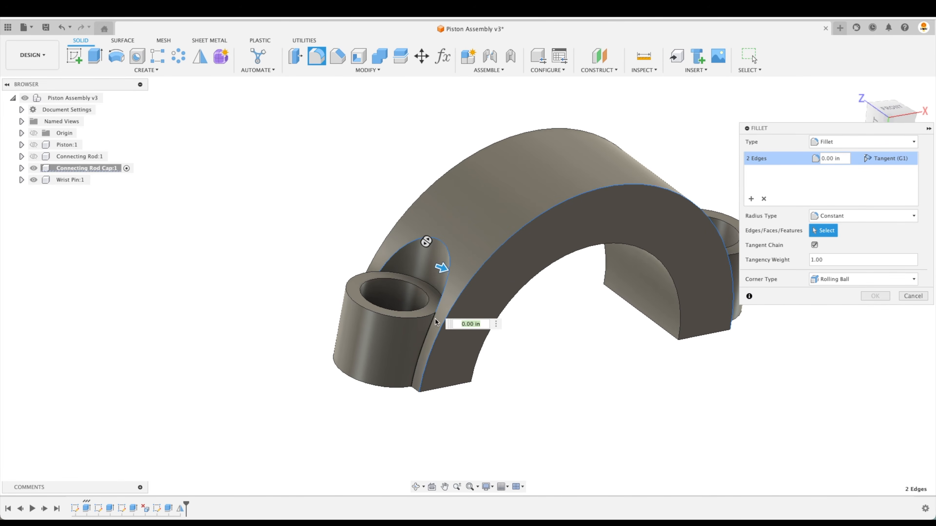
pyautogui.click(432, 321)
pyautogui.click(421, 317)
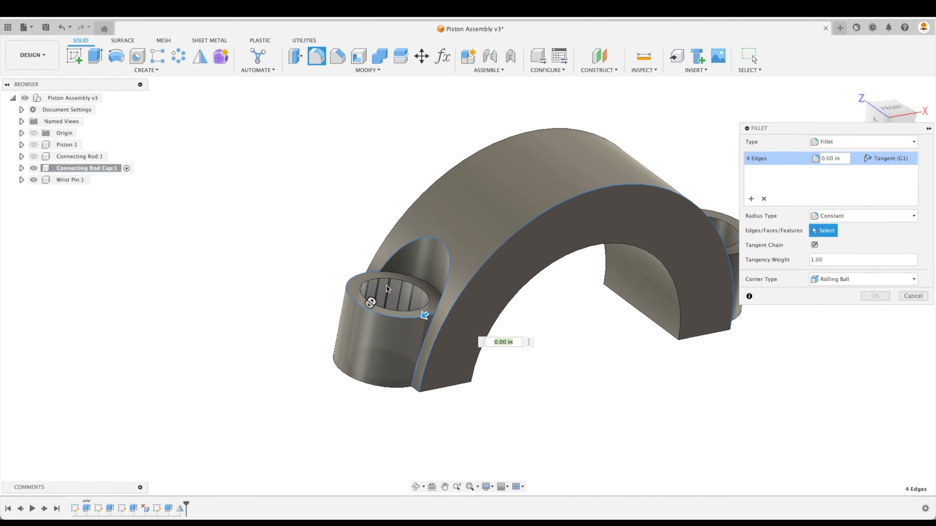
pyautogui.click(370, 264)
pyautogui.click(418, 281)
# Add the ring's other outer arc edge and the opposite boss's edges to the fillet, with a 0.03 in radius.
pyautogui.keyDown('shift'); pyautogui.moveTo(646, 371); pyautogui.dragTo(474, 386, button='middle'); pyautogui.keyUp('shift')
pyautogui.click(607, 314)
pyautogui.click(477, 343)
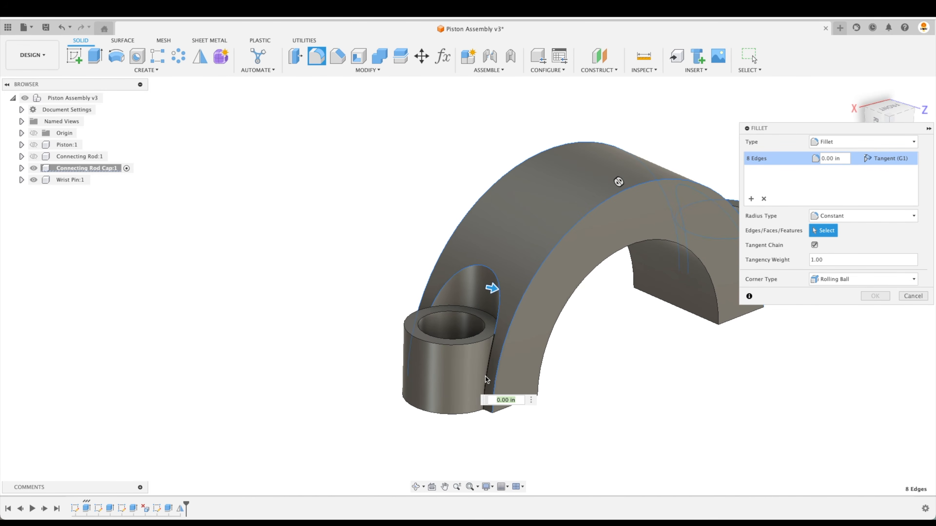
pyautogui.click(488, 311)
pyautogui.click(432, 335)
pyautogui.keyDown('shift'); pyautogui.moveTo(432, 335); pyautogui.dragTo(527, 336, button='middle'); pyautogui.keyUp('shift')
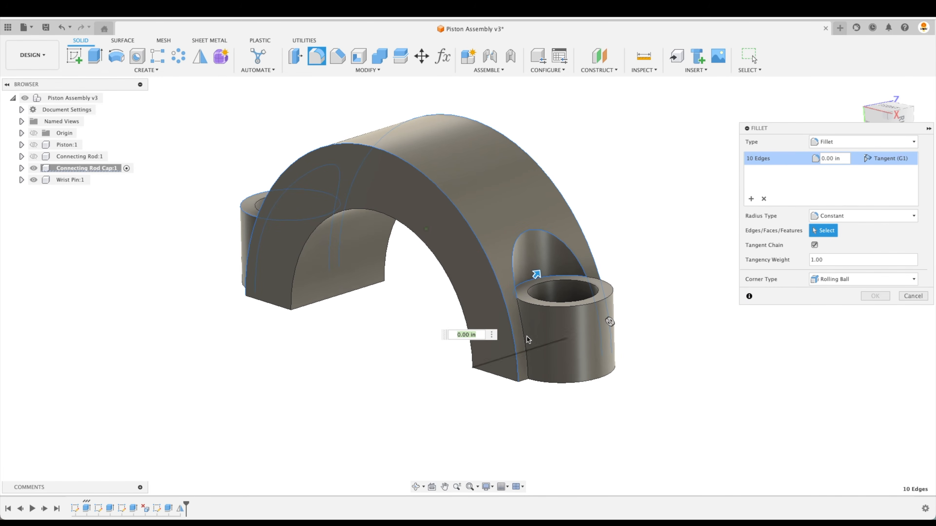
pyautogui.click(520, 325)
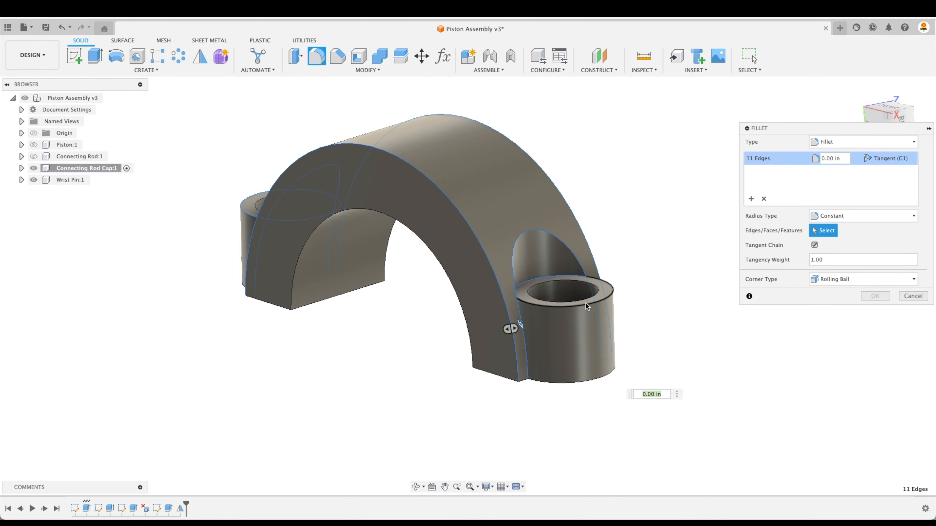
pyautogui.scroll(-1, 666, 264)
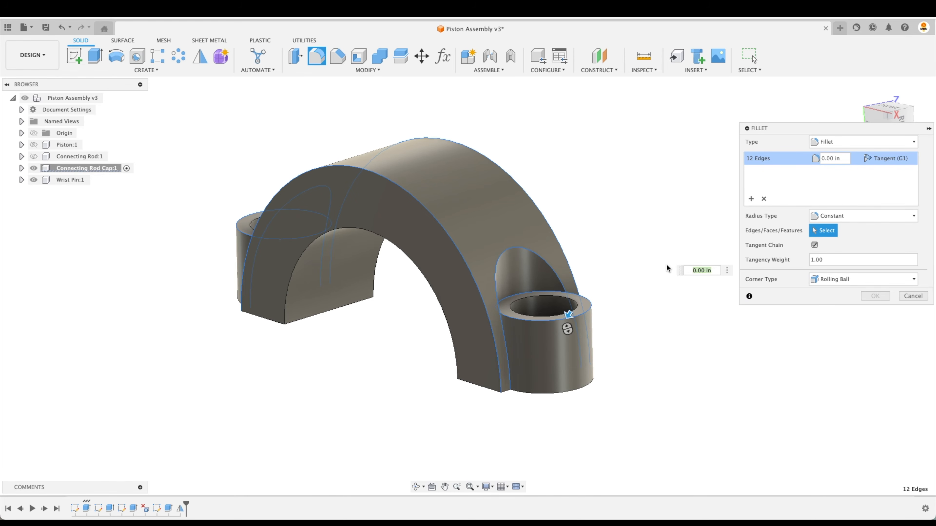
pyautogui.write('.03')
pyautogui.keyDown('shift'); pyautogui.moveTo(568, 316); pyautogui.dragTo(278, 327, button='middle'); pyautogui.keyUp('shift')
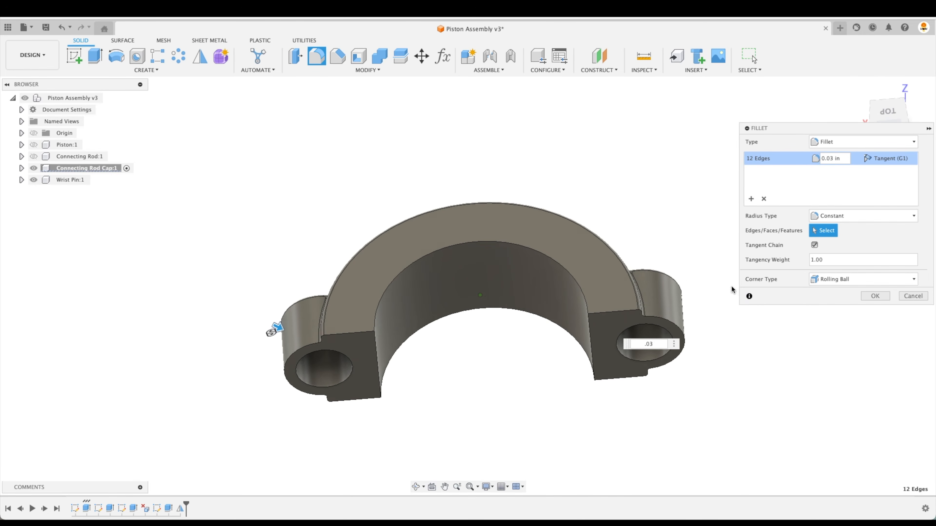
pyautogui.click(877, 296)
# Return to the home view and save the design as a new version.
pyautogui.click(856, 91)
pyautogui.click(44, 27)
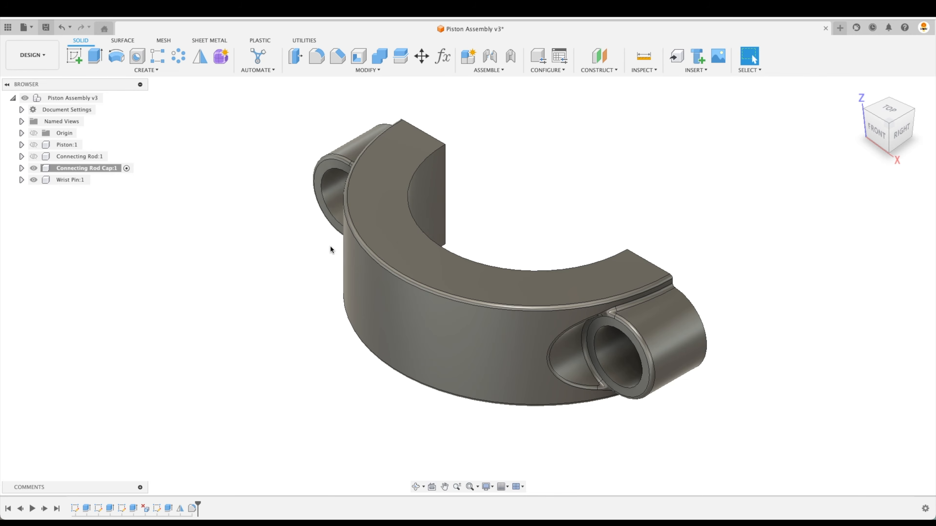
pyautogui.press('Return')
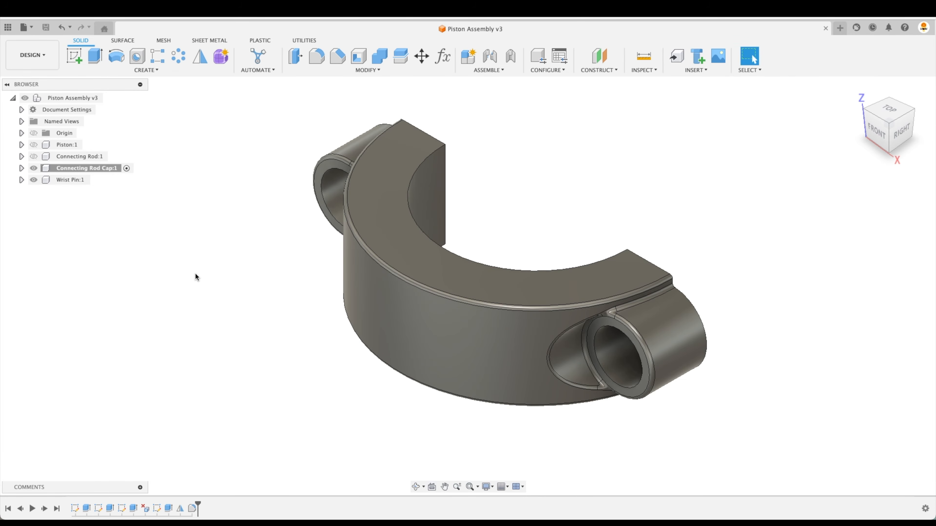
# Activate the Wrist Pin component and hide the Connecting Rod Cap.
pyautogui.click(95, 179)
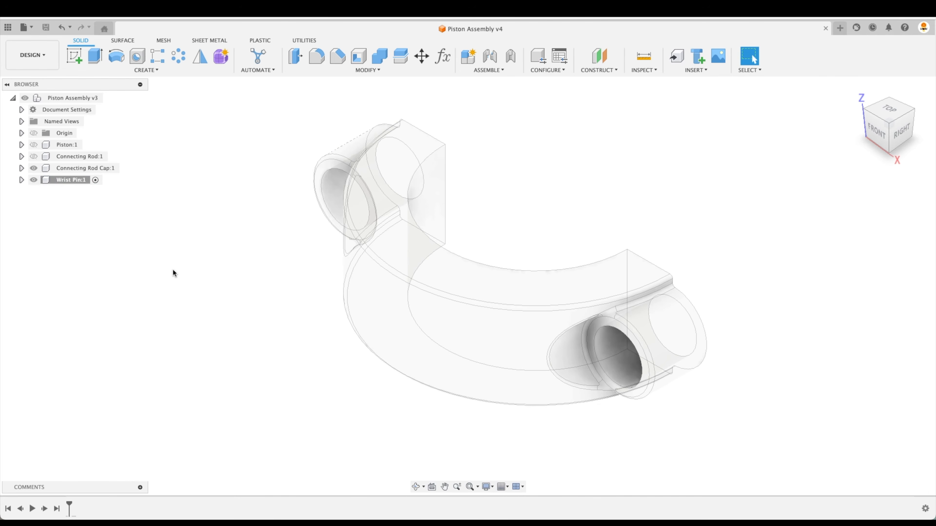
pyautogui.click(33, 168)
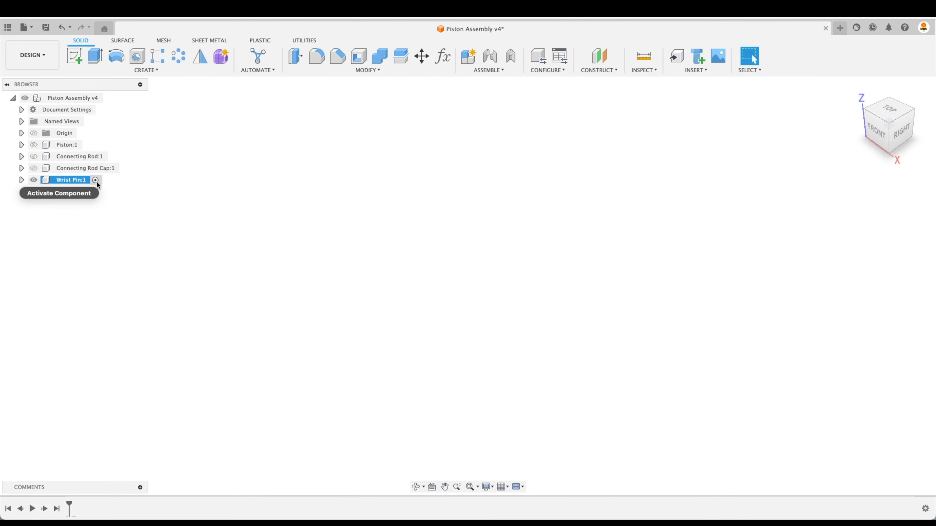
# Sketch a circle centred on the origin on the YZ plane and dimension its diameter to 1 in.
pyautogui.click(74, 56)
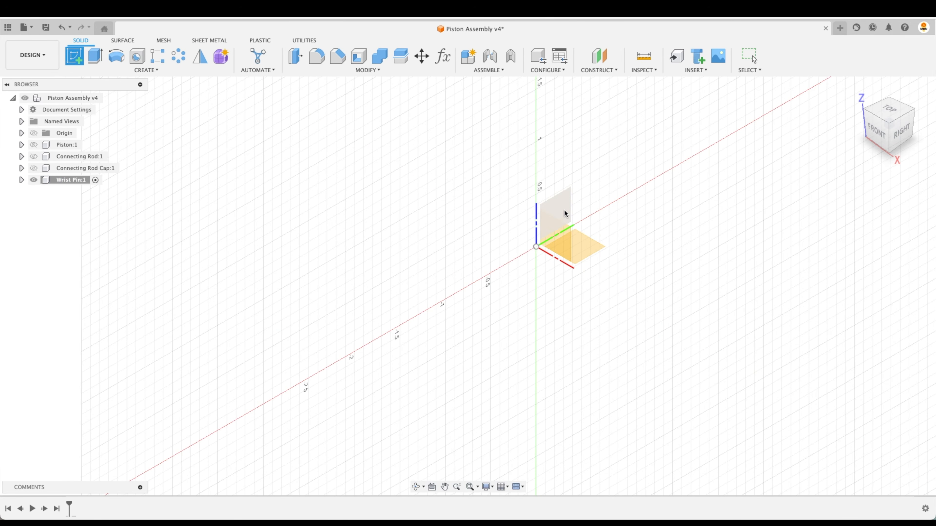
pyautogui.click(565, 213)
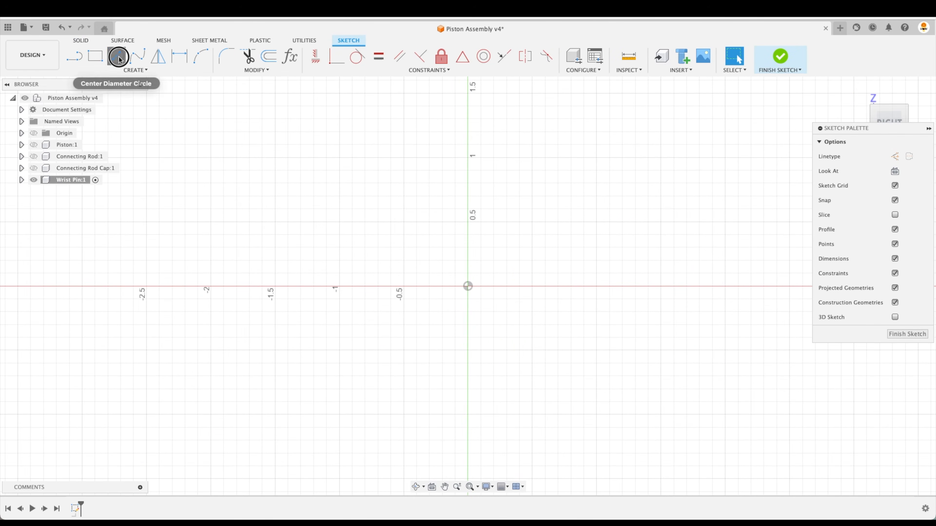
pyautogui.click(119, 59)
pyautogui.click(468, 286)
pyautogui.click(514, 244)
pyautogui.press('Escape')
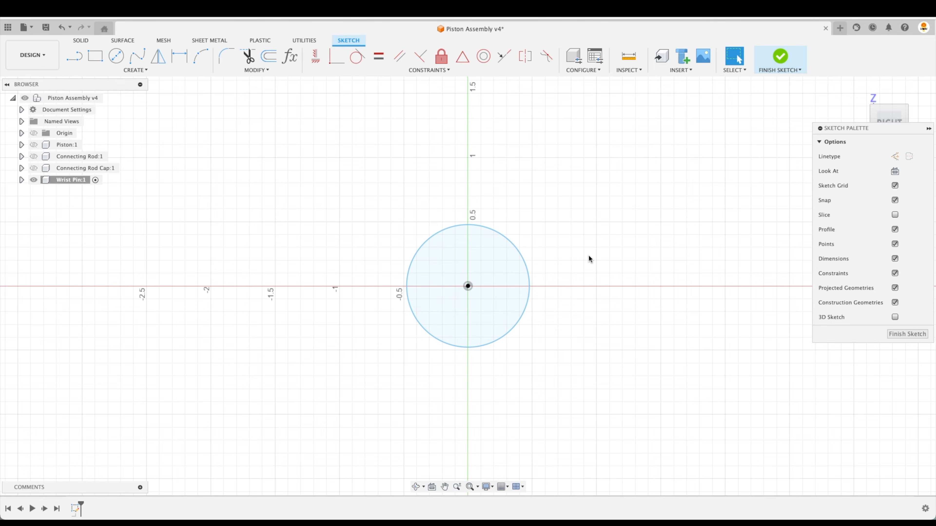
pyautogui.press('d')
pyautogui.click(514, 244)
pyautogui.click(548, 206)
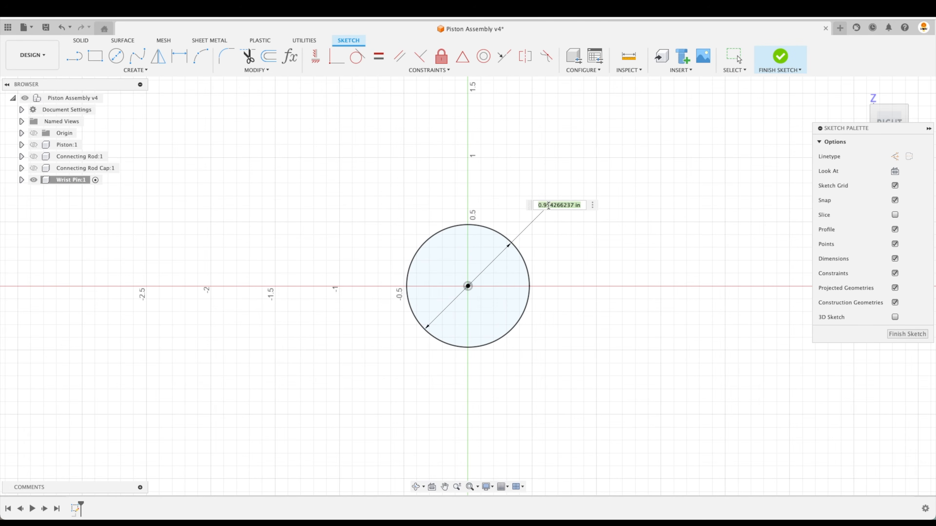
pyautogui.write('1')
pyautogui.press('Return')
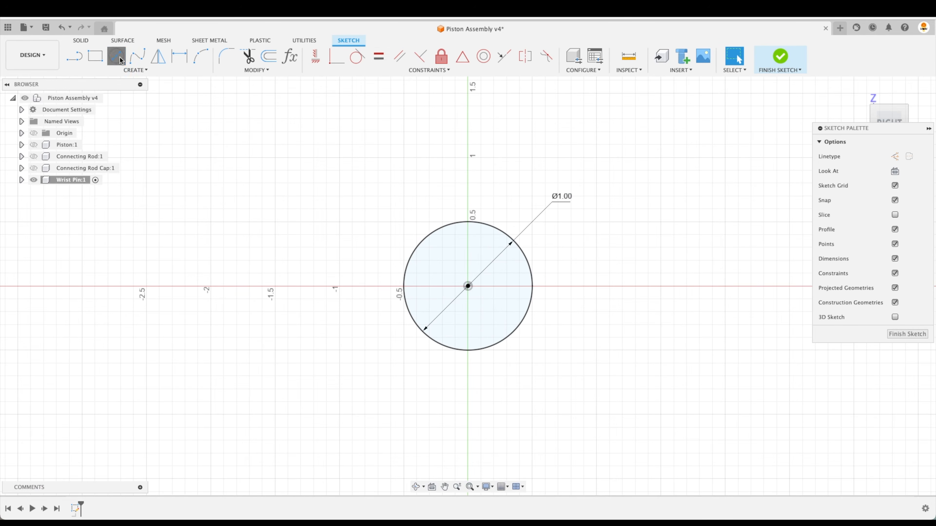
# Add a concentric inner circle 0.75 in in diameter, centred on the origin.
pyautogui.click(119, 58)
pyautogui.click(468, 286)
pyautogui.write('.')
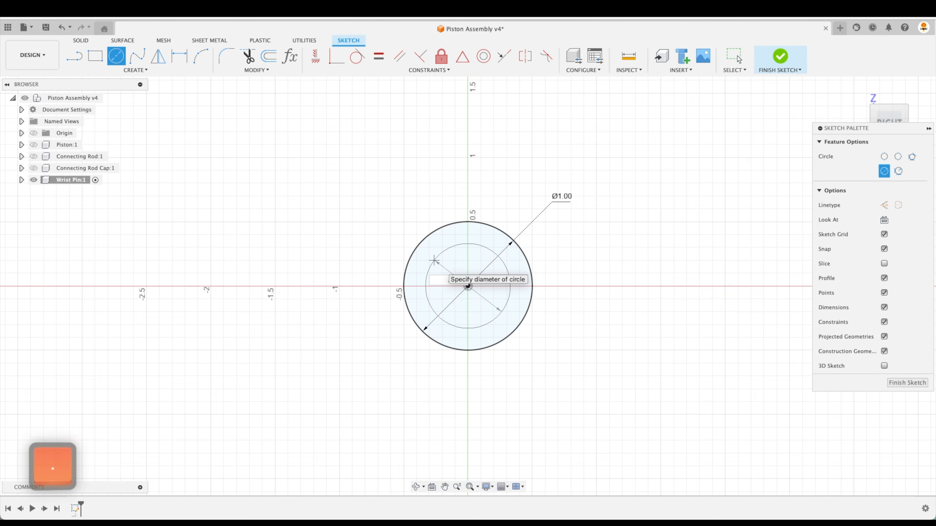
pyautogui.write('75')
pyautogui.press('Return')
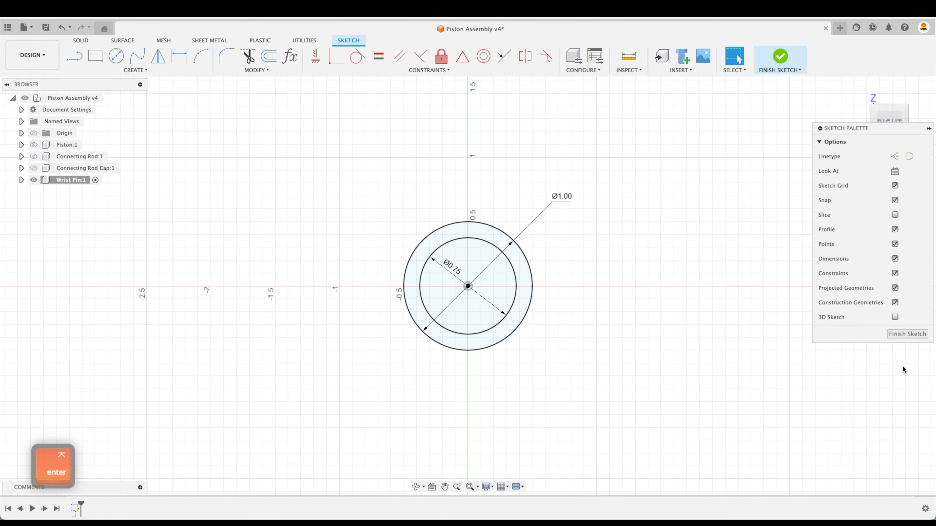
# Finish the sketch and extrude the ring profile symmetrically to a whole length of 2.75 in as a new body.
pyautogui.click(910, 334)
pyautogui.click(96, 56)
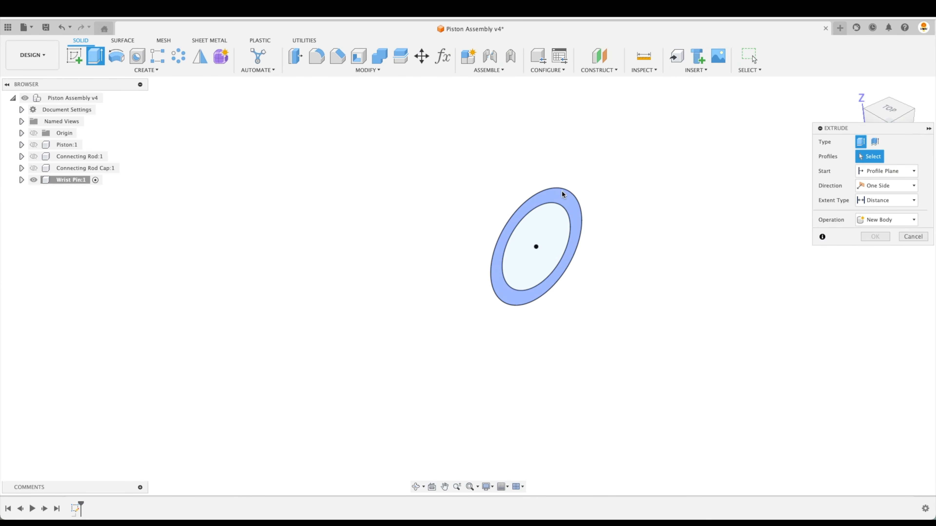
pyautogui.click(563, 195)
pyautogui.moveTo(577, 230); pyautogui.dragTo(640, 266)
pyautogui.click(892, 201)
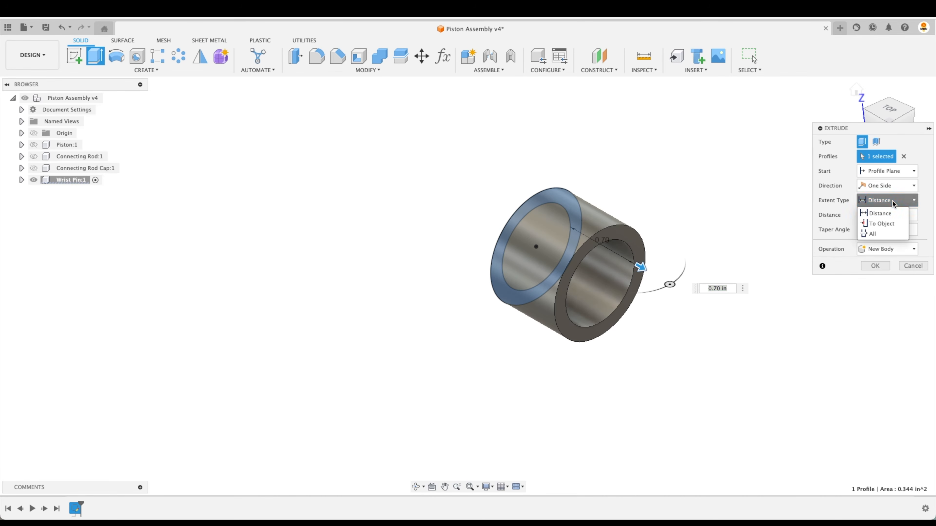
pyautogui.click(888, 185)
pyautogui.click(883, 218)
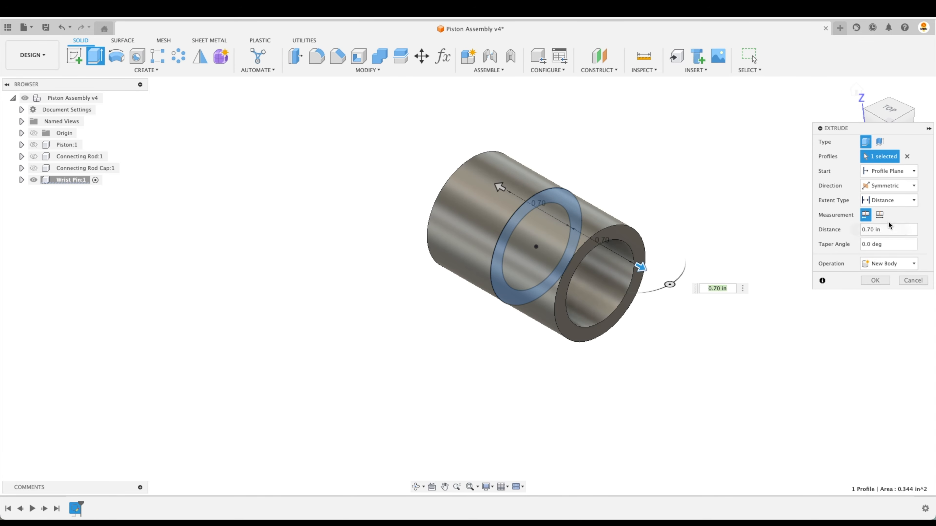
pyautogui.click(890, 230)
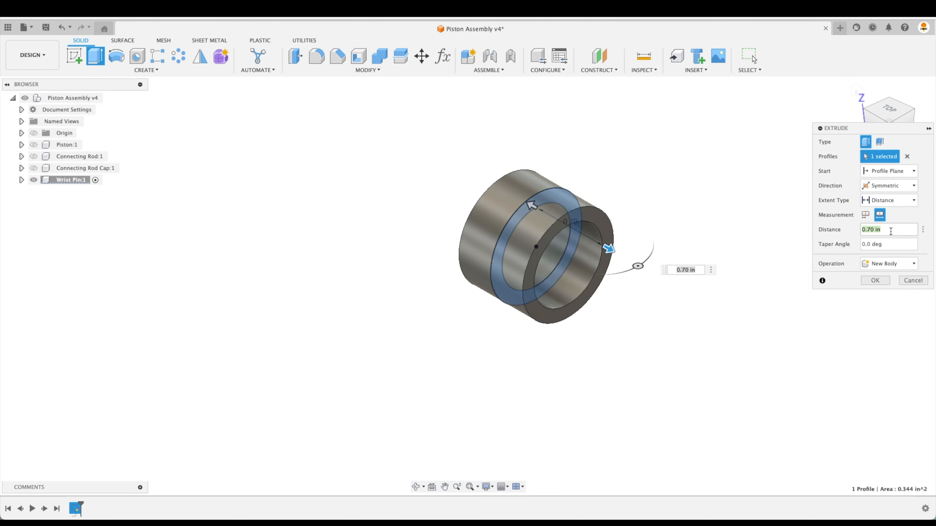
pyautogui.write('2.75')
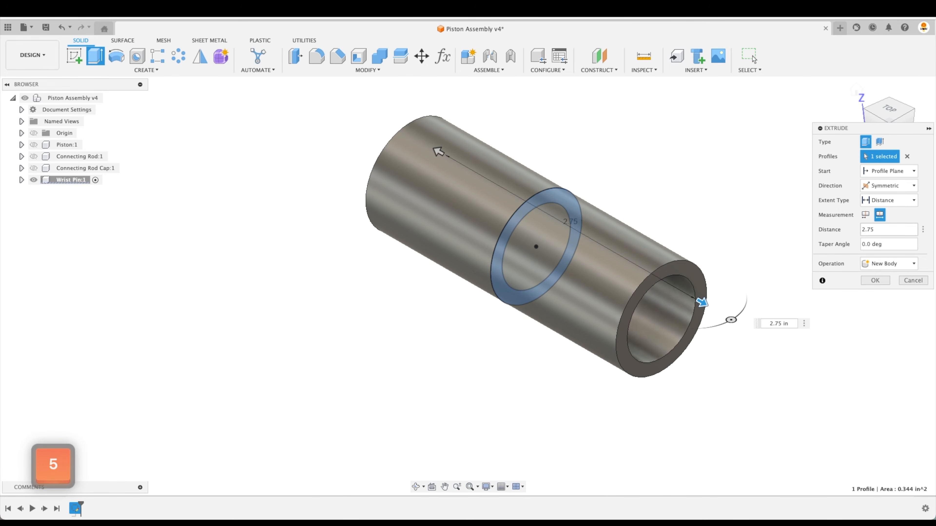
pyautogui.press('Return')
# Fillet both annular end faces of the wrist pin with a 0.05 in radius.
pyautogui.click(317, 56)
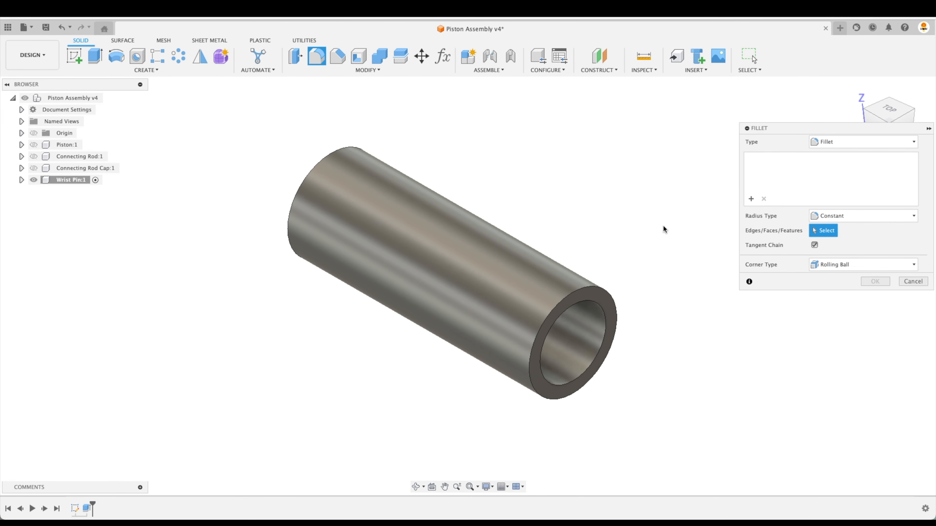
pyautogui.click(604, 297)
pyautogui.keyDown('shift'); pyautogui.moveTo(704, 317); pyautogui.dragTo(426, 263, button='middle'); pyautogui.keyUp('shift')
pyautogui.click(413, 198)
pyautogui.keyDown('shift'); pyautogui.moveTo(413, 198); pyautogui.dragTo(368, 164, button='middle'); pyautogui.keyUp('shift')
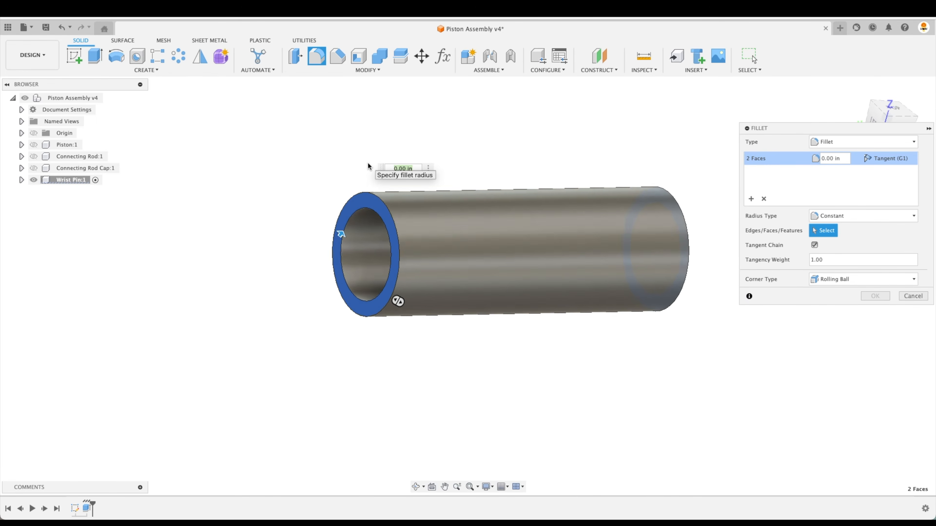
pyautogui.write('.1')
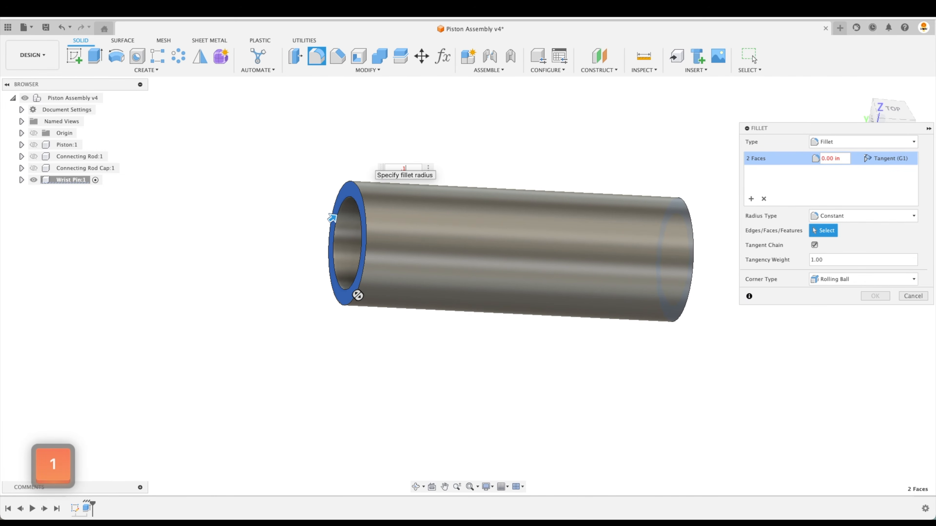
pyautogui.keyDown('shift'); pyautogui.moveTo(373, 173); pyautogui.dragTo(431, 274, button='middle'); pyautogui.keyUp('shift')
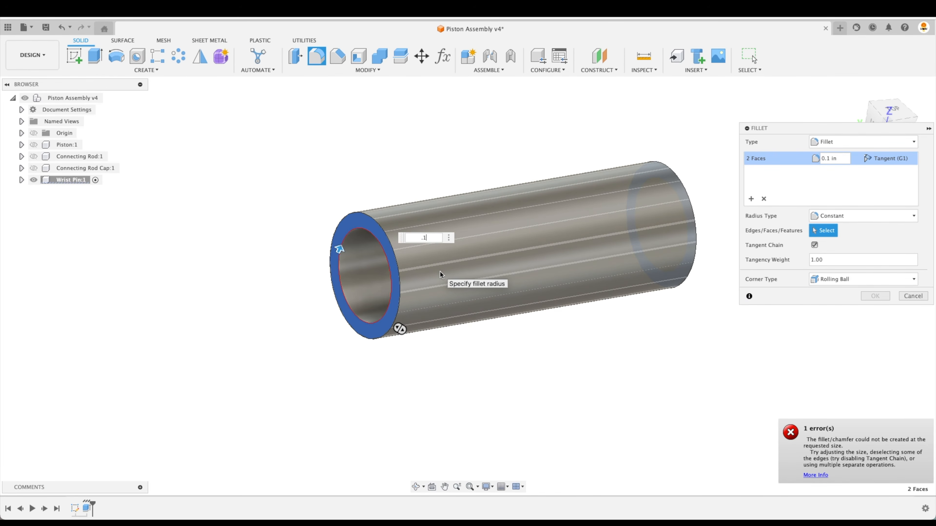
pyautogui.press('BackSpace')
pyautogui.write('05')
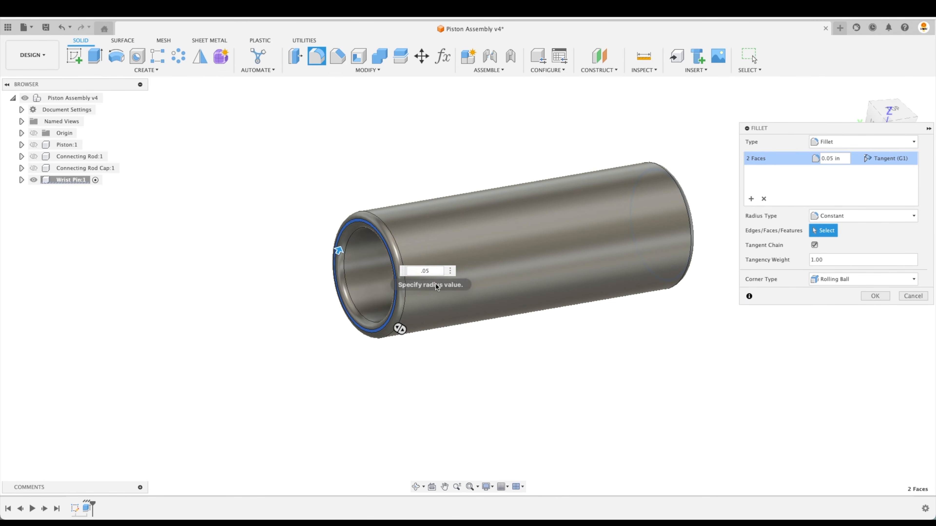
pyautogui.keyDown('shift'); pyautogui.moveTo(470, 334); pyautogui.dragTo(619, 369, button='middle'); pyautogui.keyUp('shift')
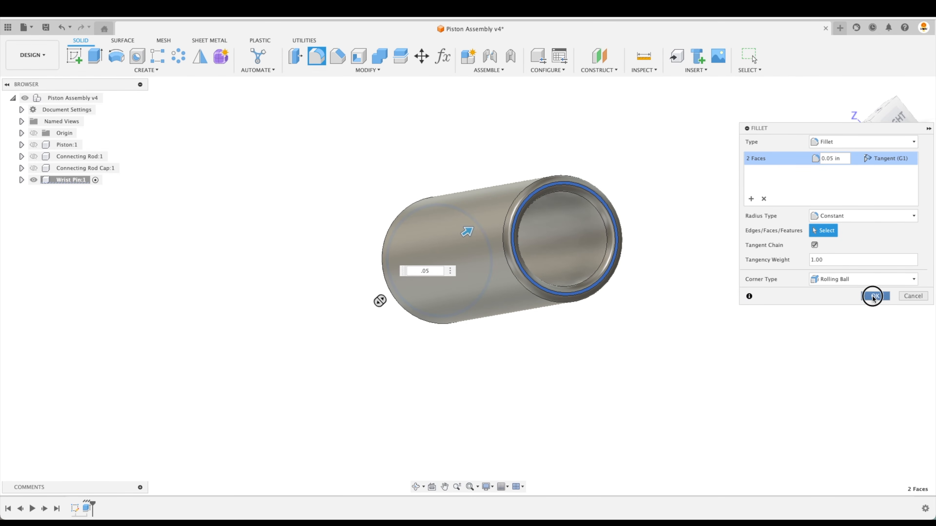
pyautogui.click(873, 297)
# Restore the home view and save the design with the finished wrist pin.
pyautogui.click(855, 90)
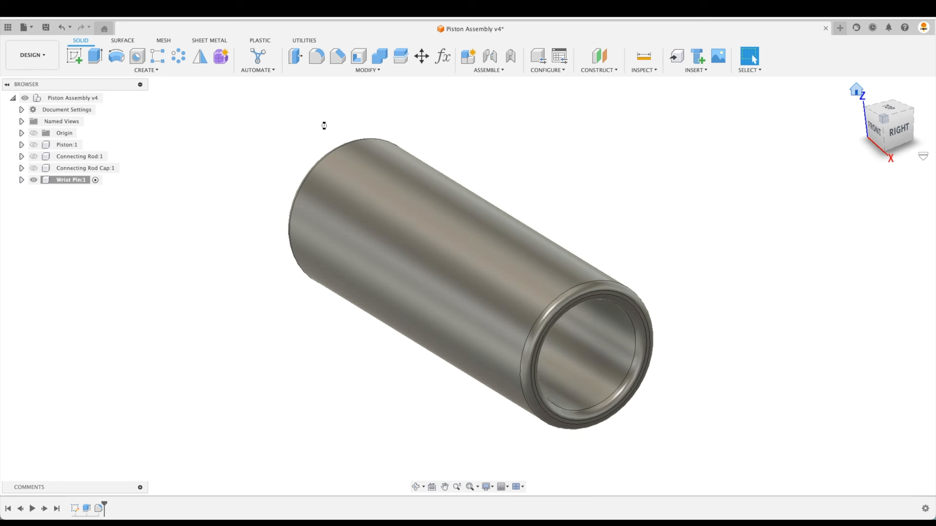
pyautogui.press('super+s')
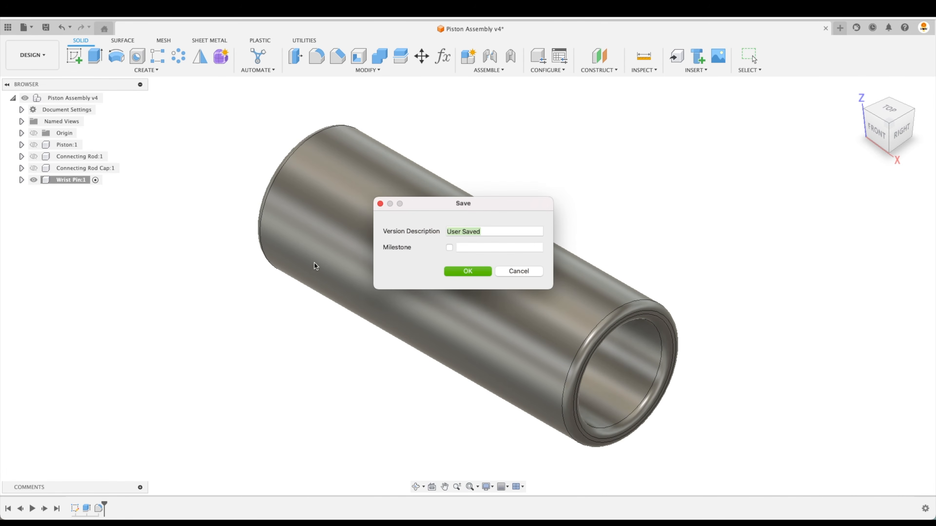
pyautogui.press('Return')
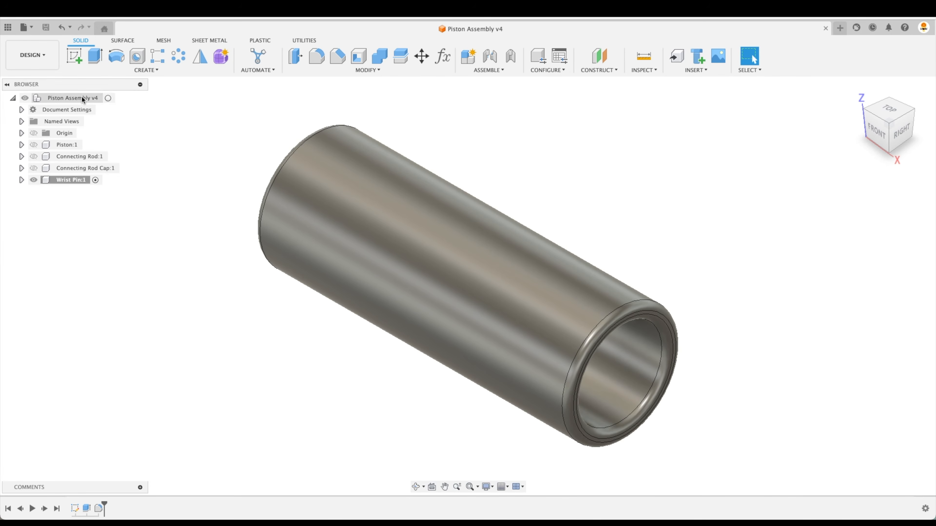
# Activate the top-level Piston Assembly and hide the Wrist Pin component.
pyautogui.click(108, 98)
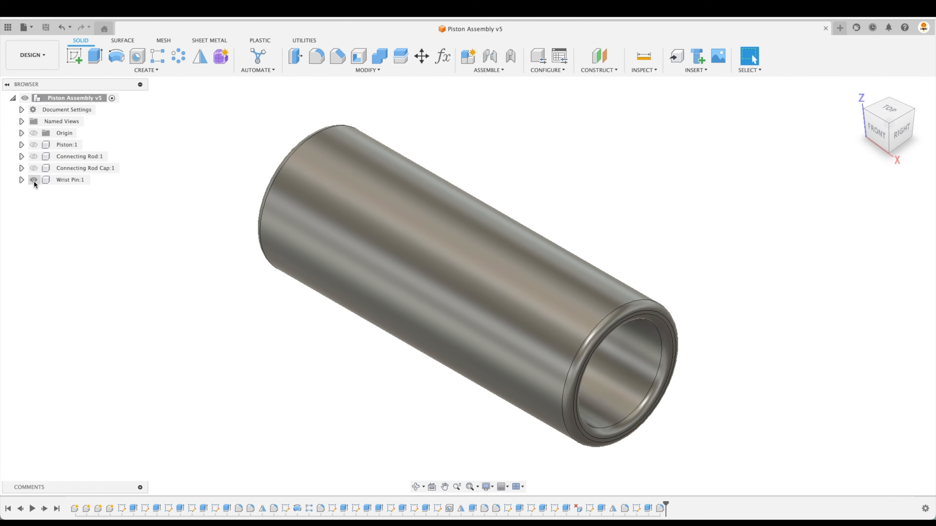
pyautogui.click(33, 180)
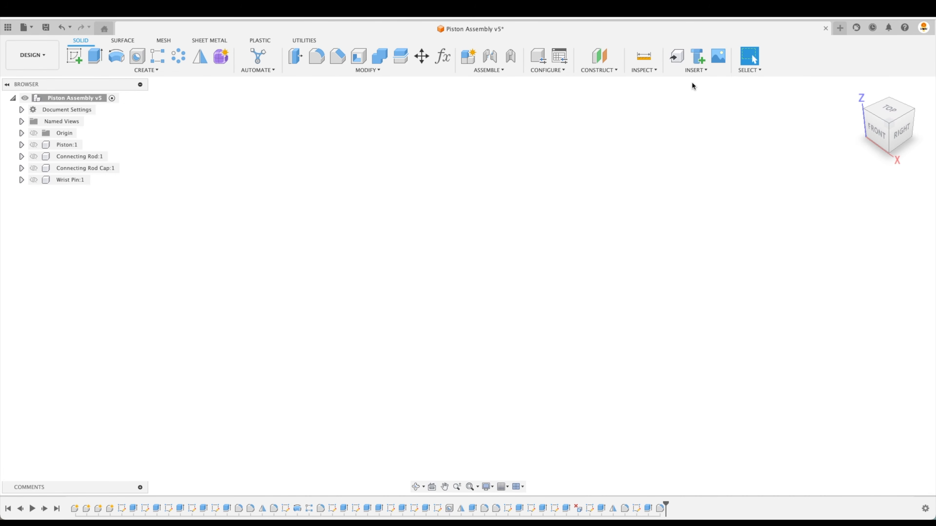
# Open the McMaster-Carr component catalog and search it for part number 91271a760.
pyautogui.click(701, 70)
pyautogui.click(721, 139)
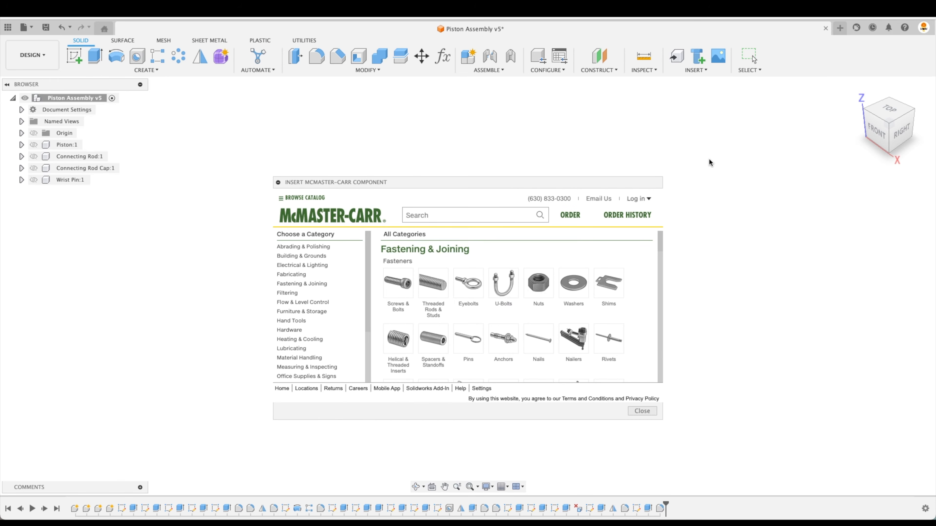
pyautogui.click(418, 215)
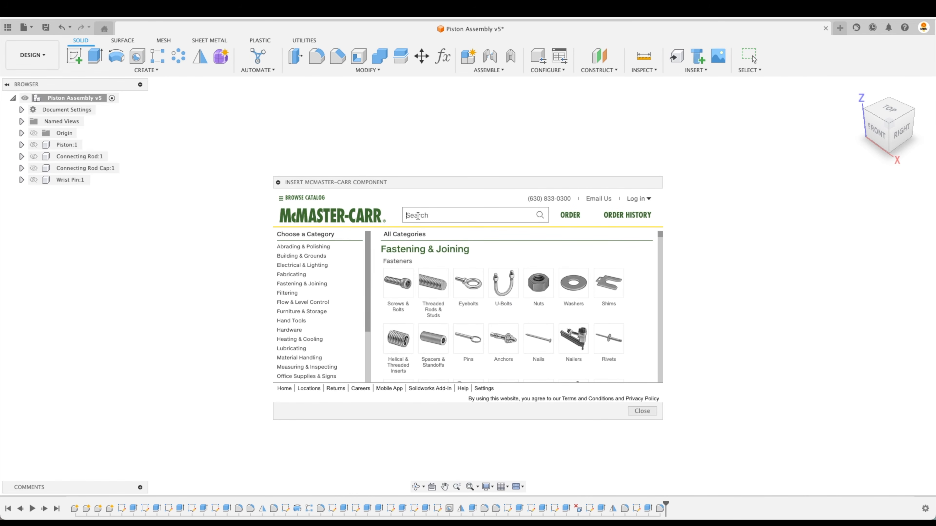
pyautogui.write('9127')
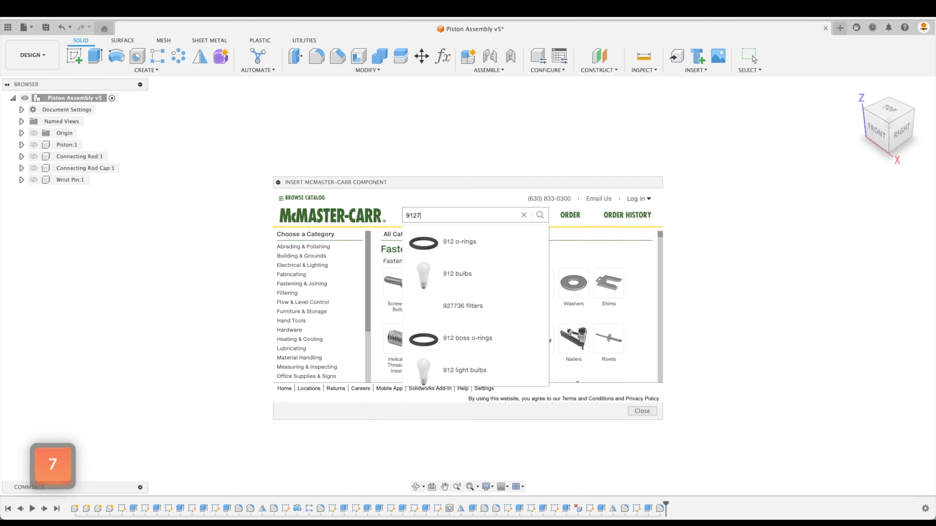
pyautogui.write('1a7')
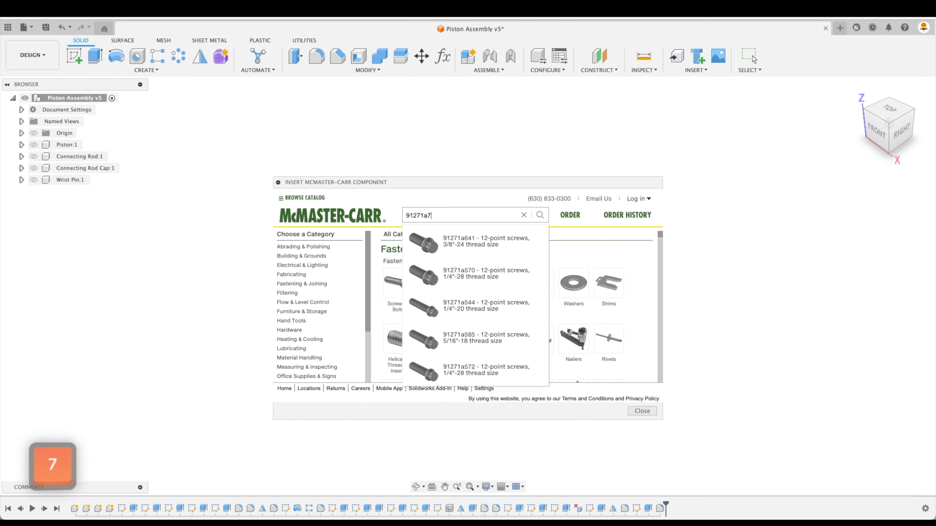
pyautogui.write('60')
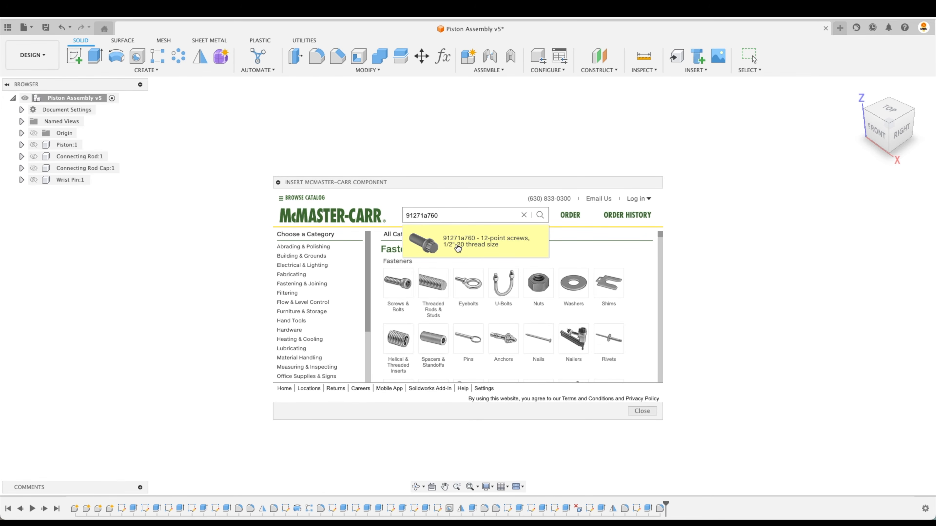
# Clear the part-number search and filter the Screws & Bolts category to 1/2"-20 thread, 1 1/2" length and 12-Point head.
pyautogui.click(524, 216)
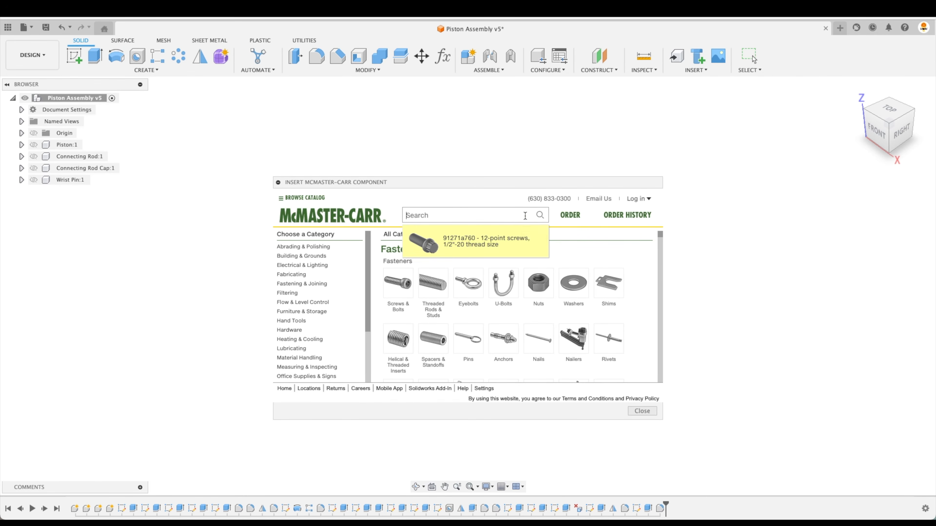
pyautogui.click(398, 282)
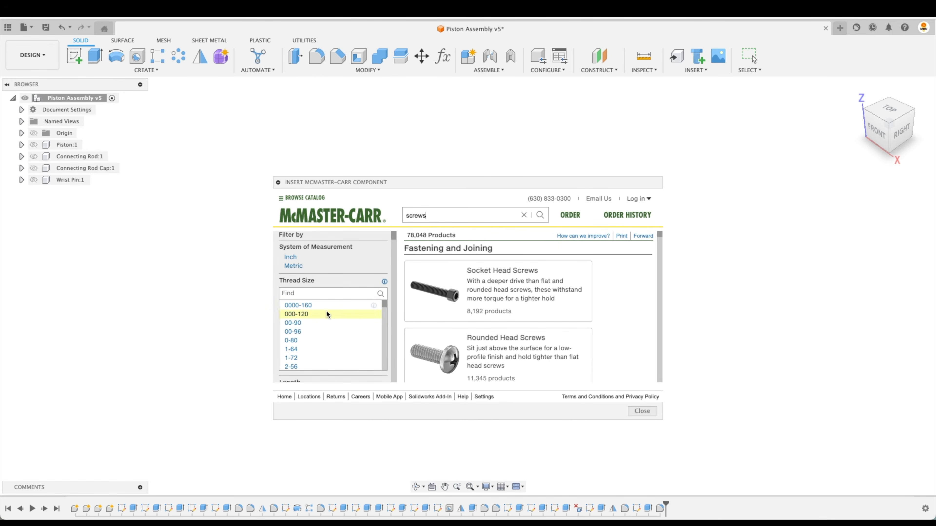
pyautogui.scroll(-10, 327, 313)
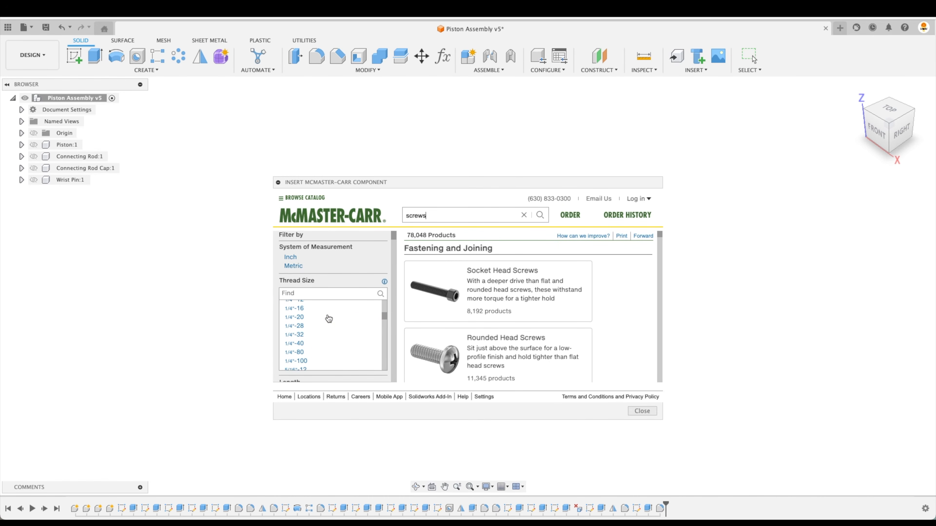
pyautogui.scroll(-8, 328, 319)
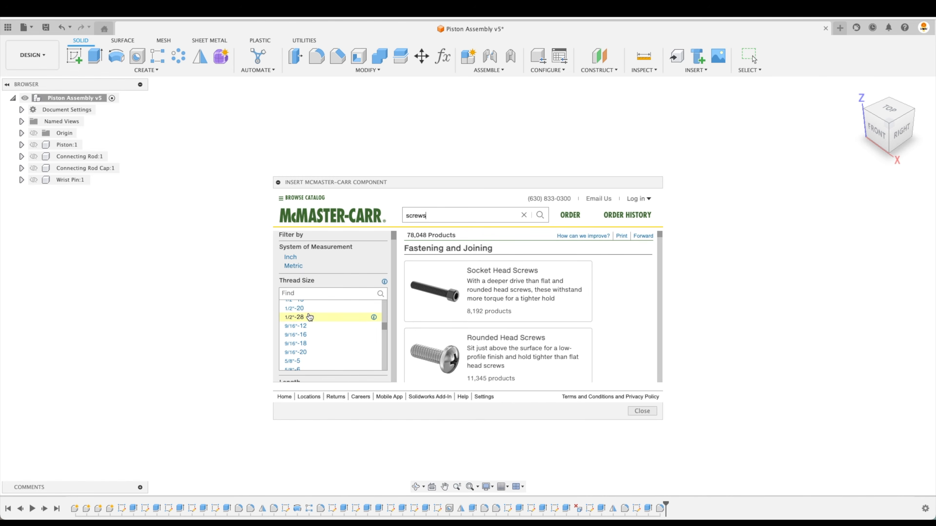
pyautogui.click(308, 310)
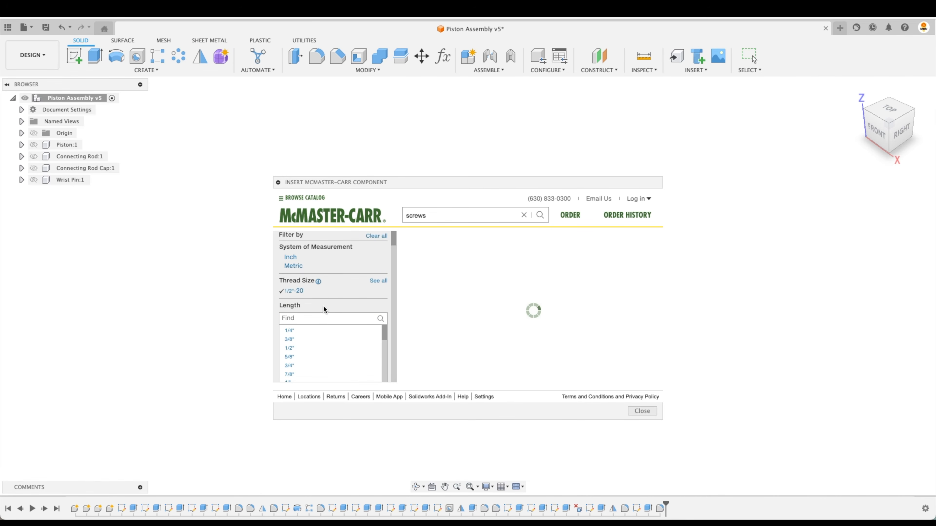
pyautogui.scroll(2, 366, 351)
pyautogui.scroll(-3, 366, 350)
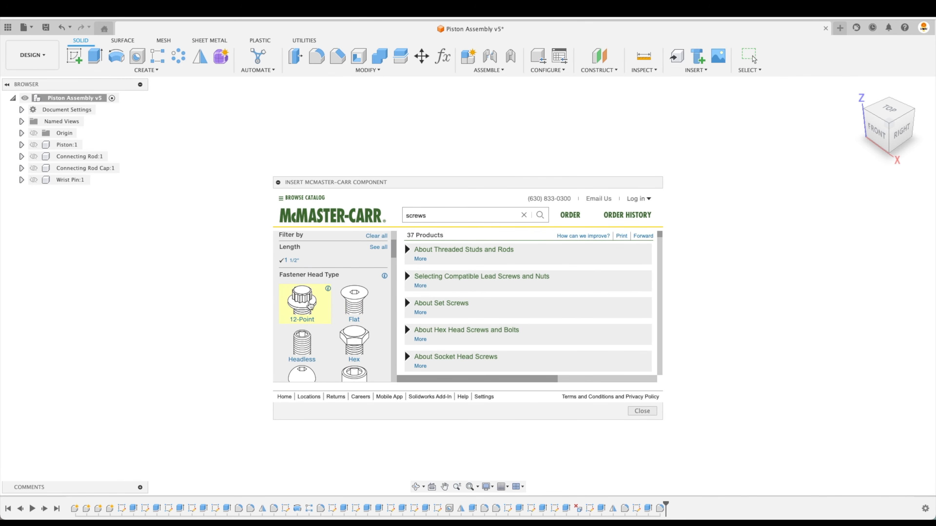
pyautogui.click(310, 304)
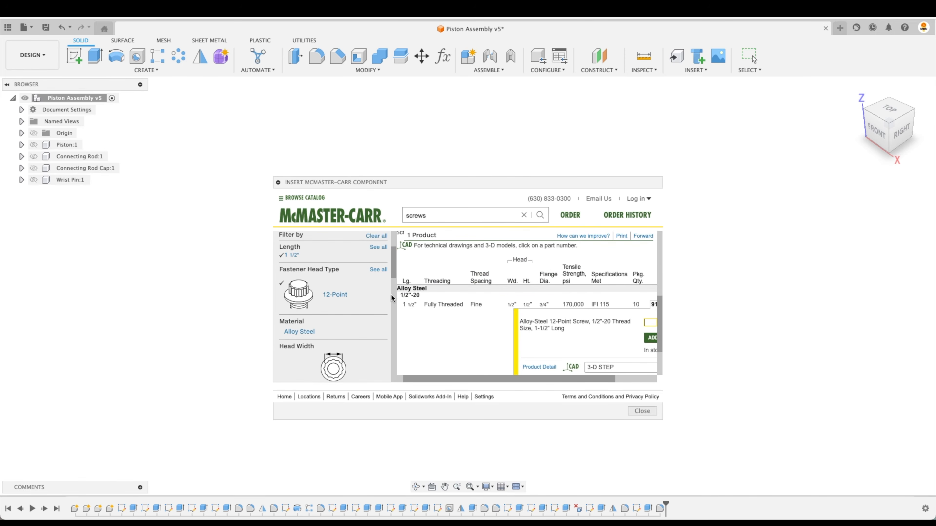
# Review the fully threaded alloy-steel 12-point screw 91271A760 and bring its CAD download options into view.
pyautogui.scroll(5, 452, 307)
pyautogui.moveTo(461, 379); pyautogui.dragTo(452, 381)
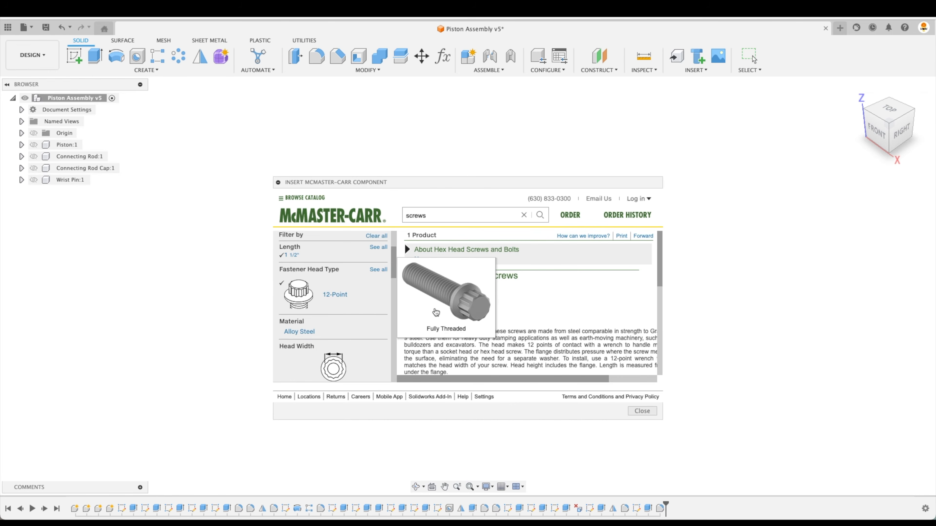
pyautogui.click(432, 306)
pyautogui.moveTo(537, 380); pyautogui.dragTo(619, 378)
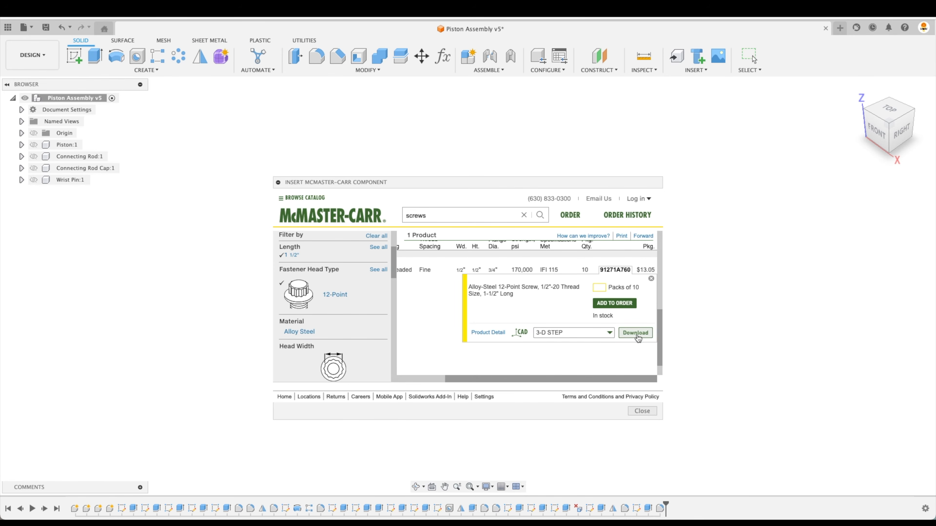
# Try to insert screw 91271A760 in the 3-D Solidworks format.
pyautogui.click(591, 333)
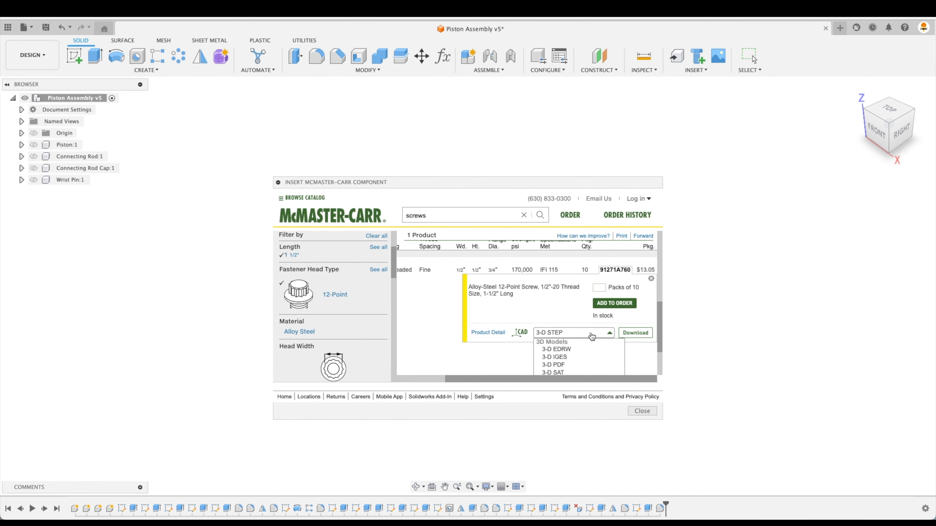
pyautogui.scroll(-3, 590, 337)
pyautogui.click(578, 322)
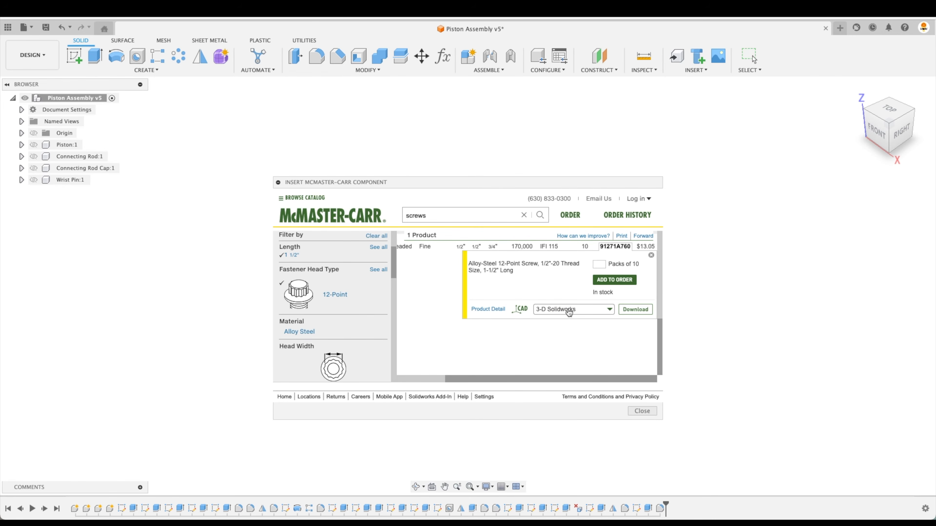
pyautogui.click(633, 309)
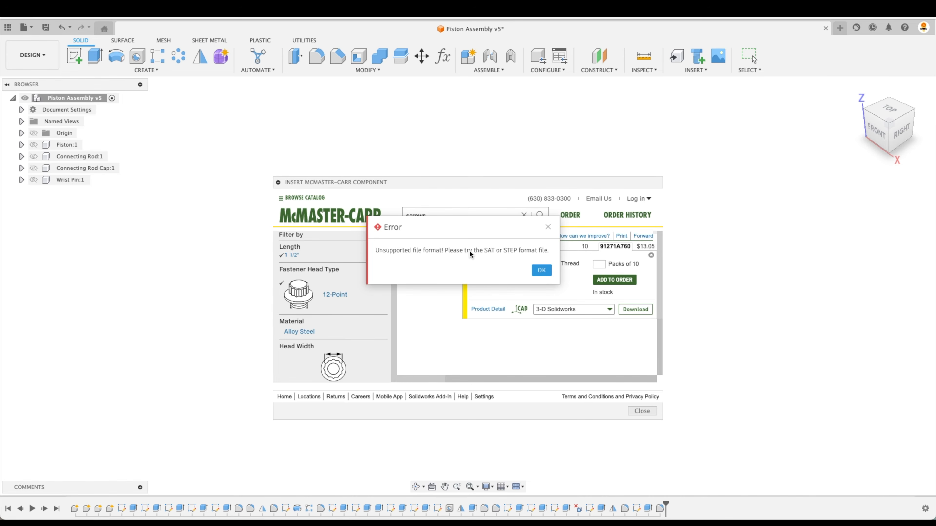
pyautogui.click(541, 270)
# Insert screw 91271A760 in the 3-D STEP format and accept its default position.
pyautogui.click(579, 310)
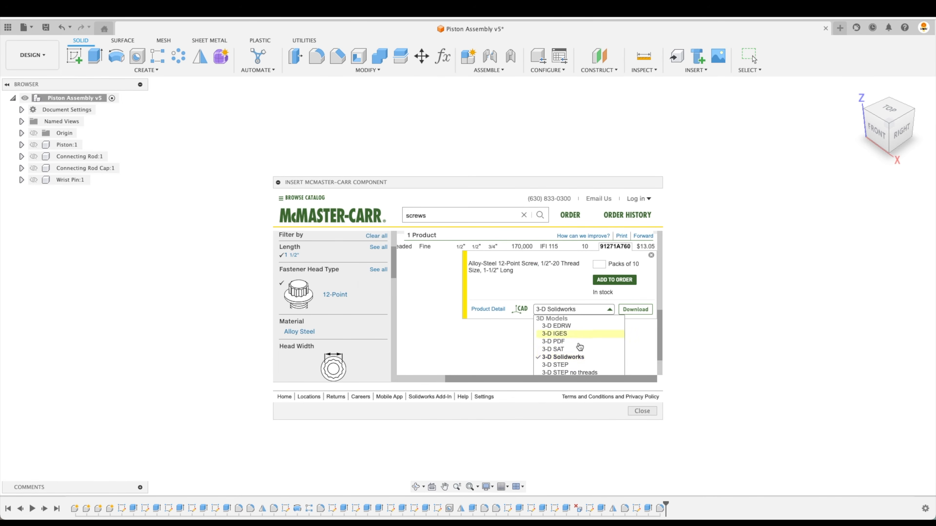
pyautogui.click(565, 368)
pyautogui.click(633, 310)
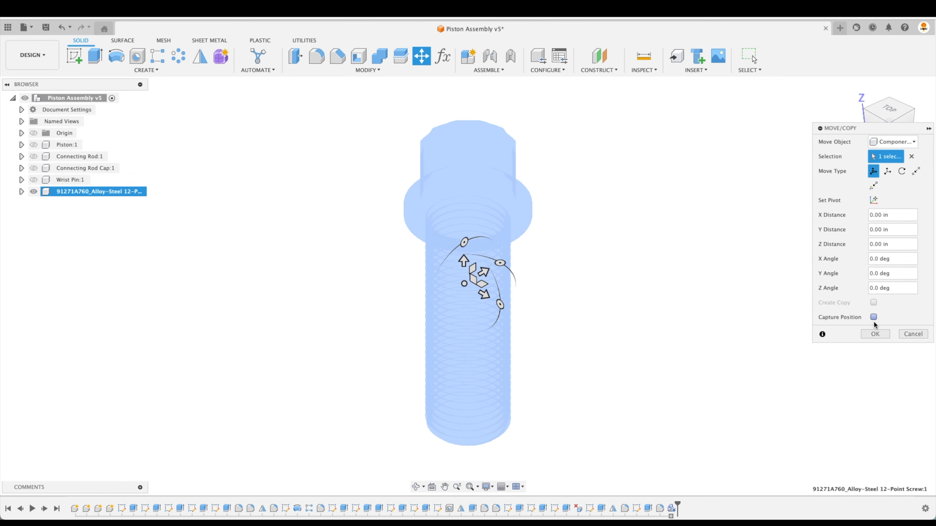
pyautogui.click(875, 334)
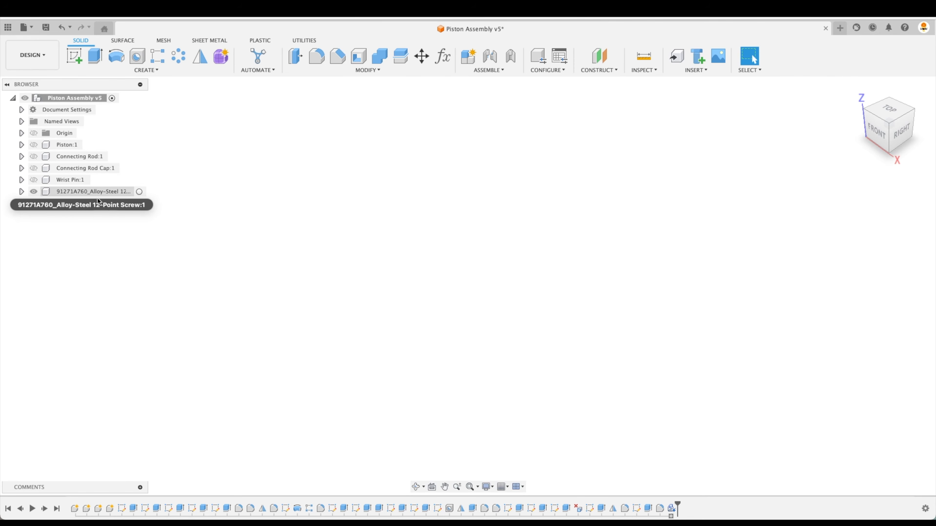
# Copy the 12-point screw component and paste a second instance into the top-level assembly at its default position.
pyautogui.rightClick(93, 98)
pyautogui.click(53, 250)
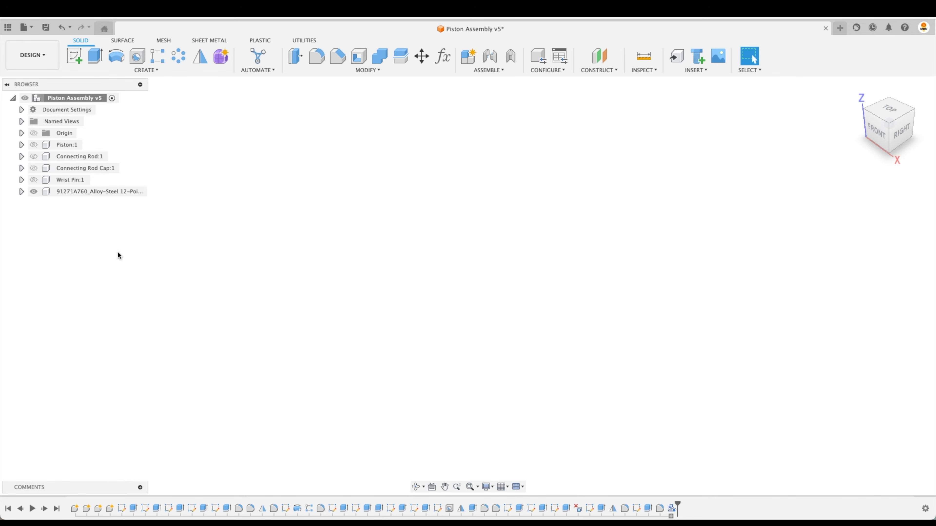
pyautogui.rightClick(102, 192)
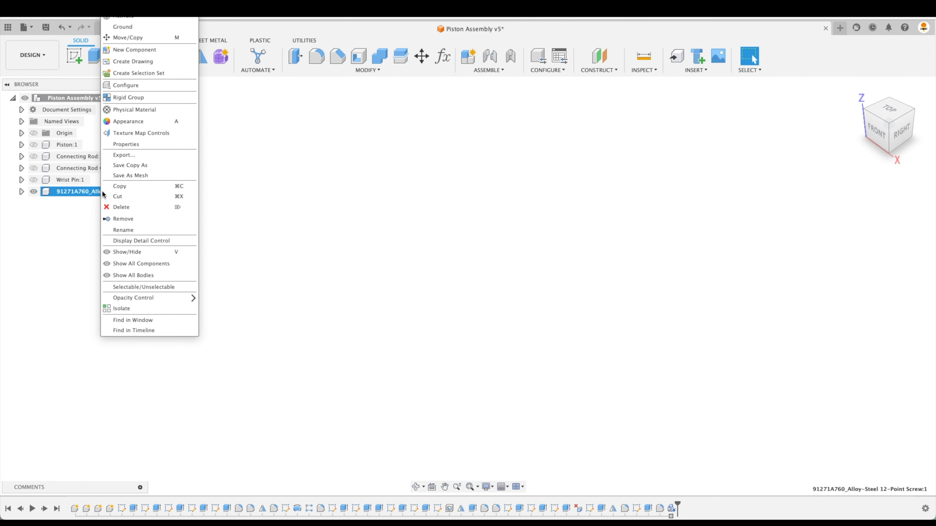
pyautogui.click(128, 186)
pyautogui.rightClick(84, 98)
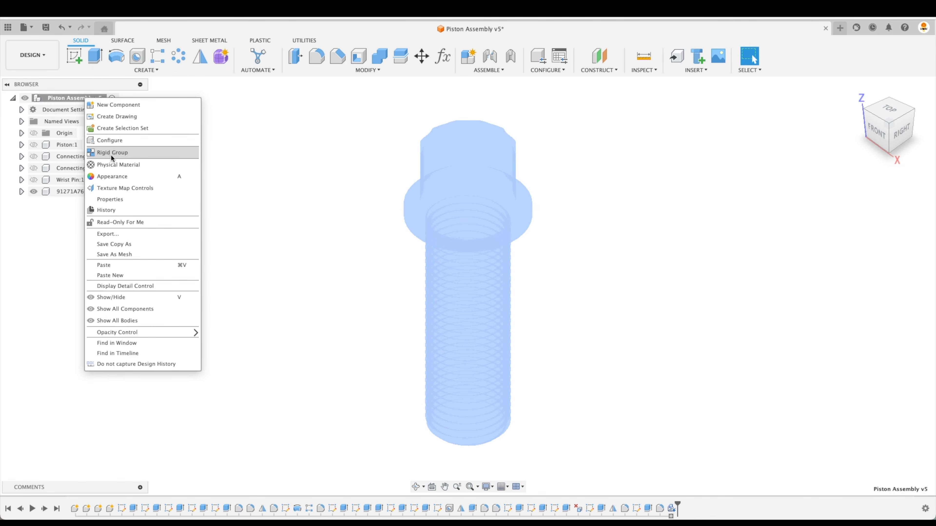
pyautogui.click(123, 264)
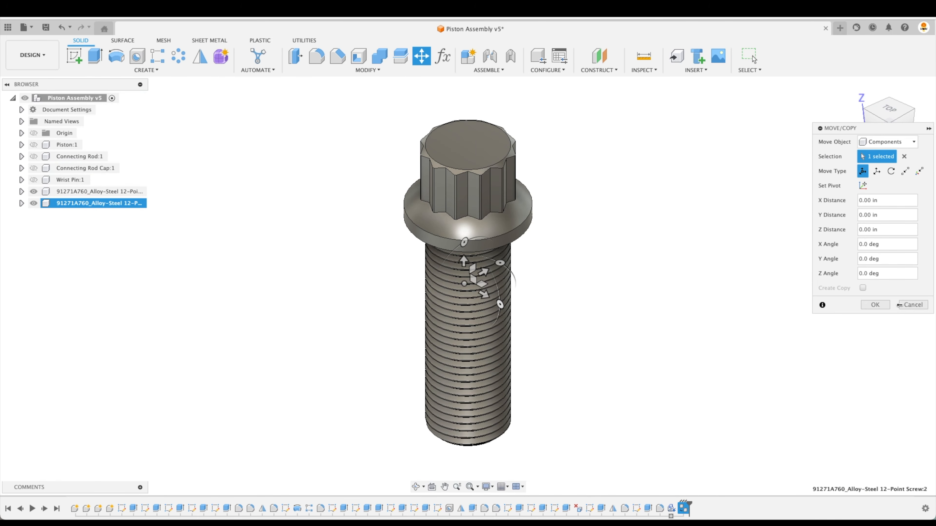
pyautogui.click(875, 305)
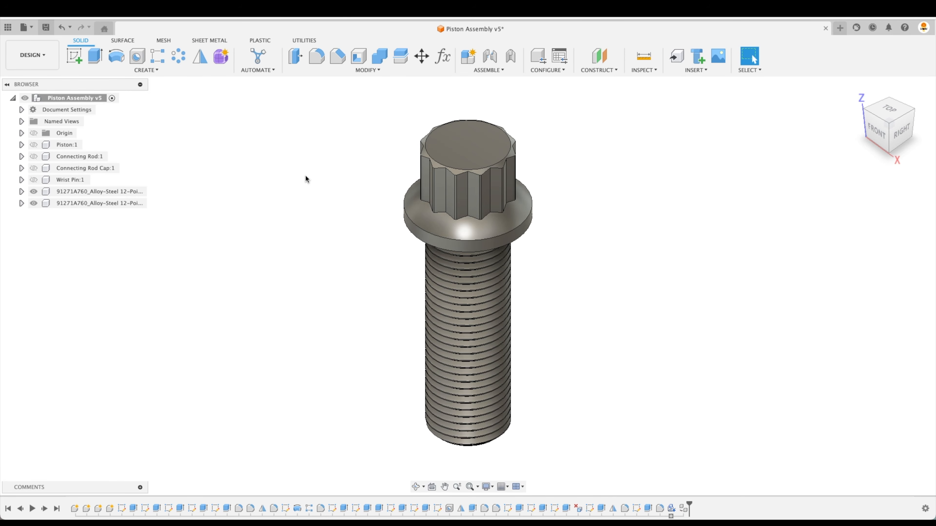
# Save the design with the default version description and hide both 12-point screws.
pyautogui.press('super+s')
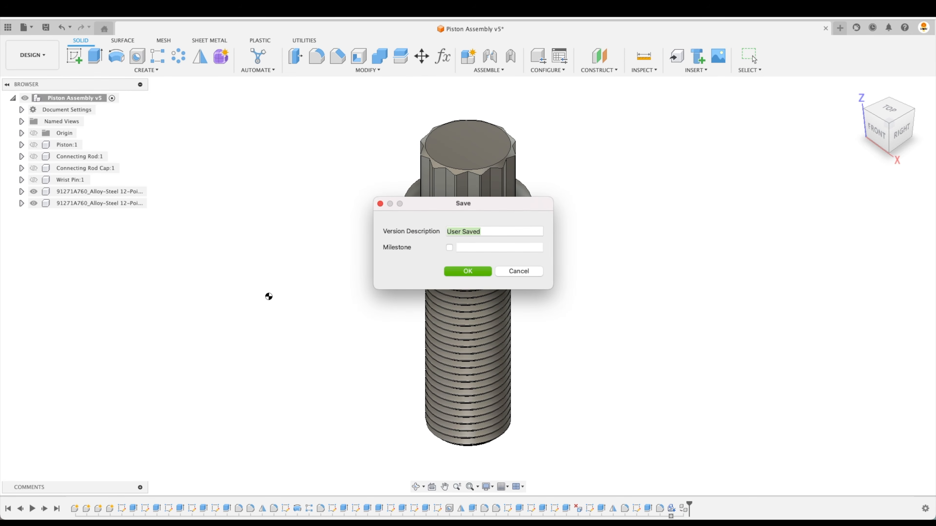
pyautogui.press('Return')
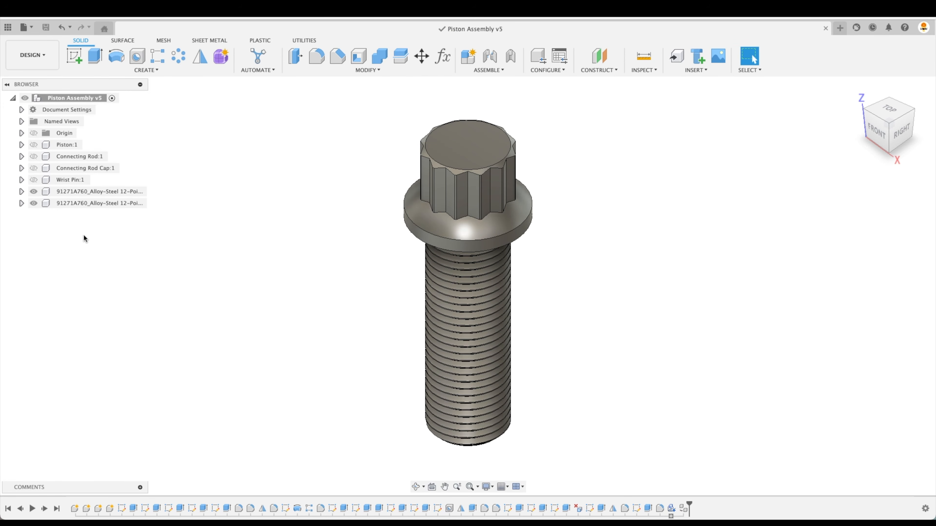
pyautogui.click(34, 203)
pyautogui.click(34, 191)
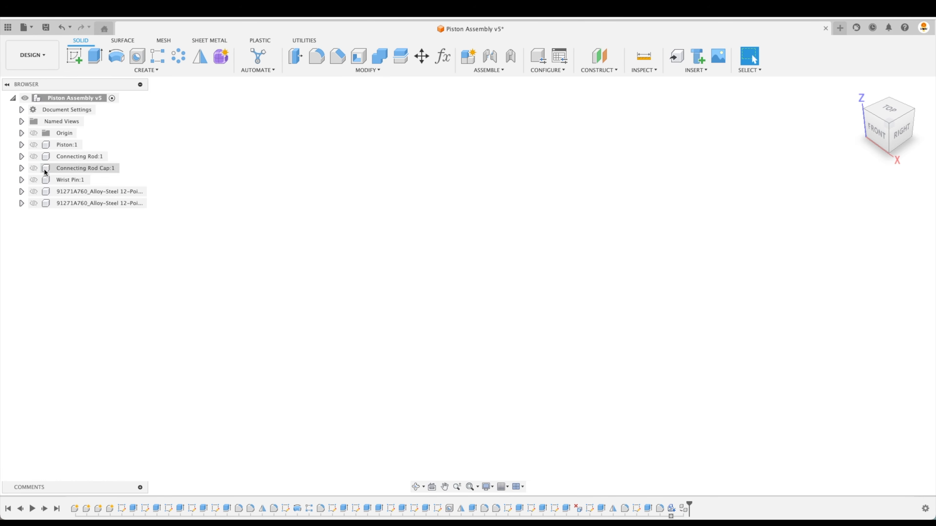
# Show the Piston and Connecting Rod components together.
pyautogui.click(33, 148)
pyautogui.click(34, 145)
pyautogui.click(33, 156)
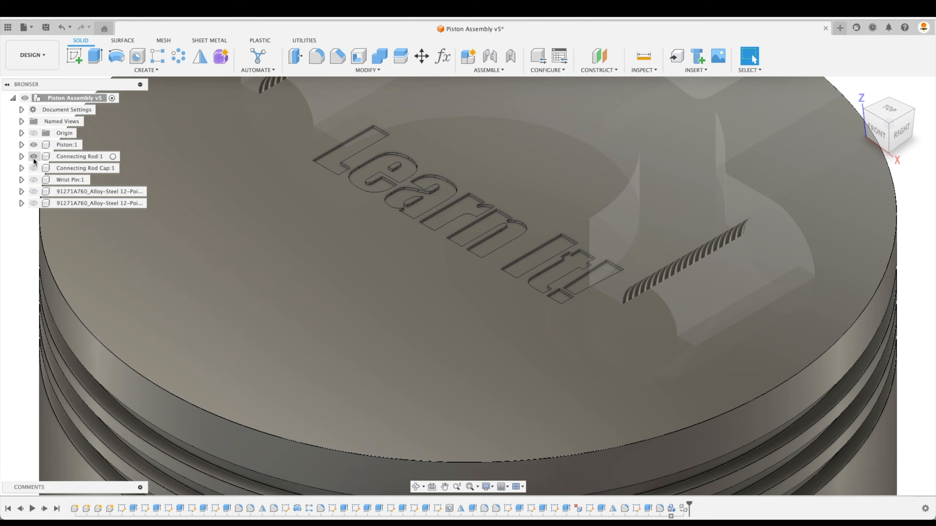
pyautogui.scroll(-5, 638, 280)
pyautogui.scroll(-3, 641, 285)
pyautogui.scroll(2, 786, 317)
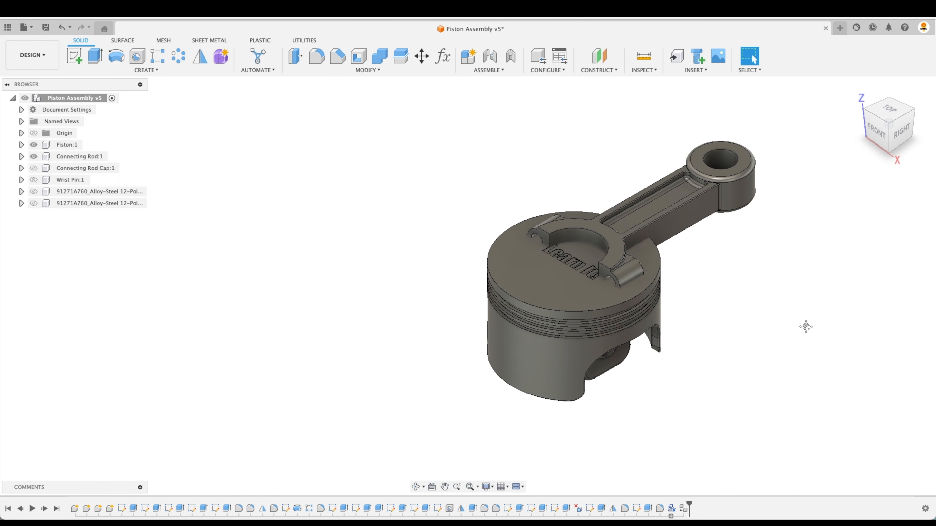
pyautogui.moveTo(807, 326); pyautogui.dragTo(702, 310, button='middle')
pyautogui.scroll(1, 702, 310)
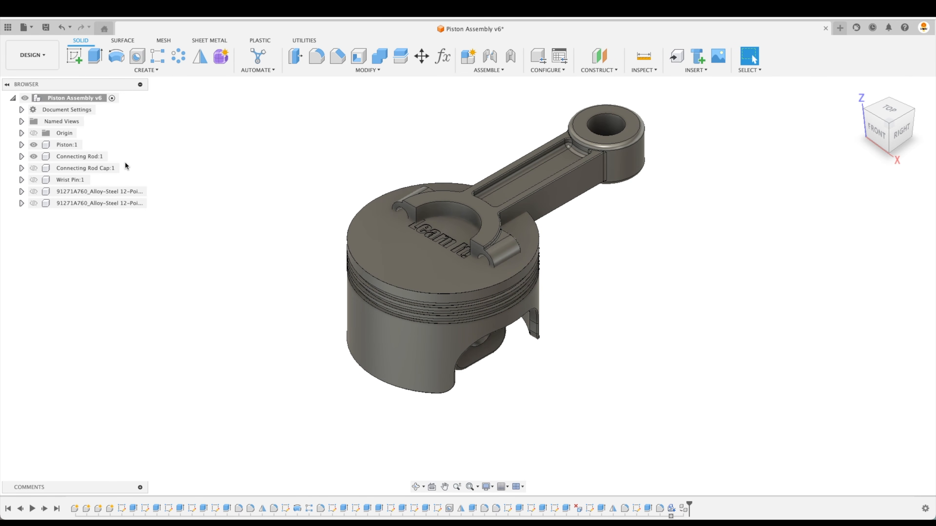
# Ground the Piston component and clear the selection.
pyautogui.rightClick(68, 145)
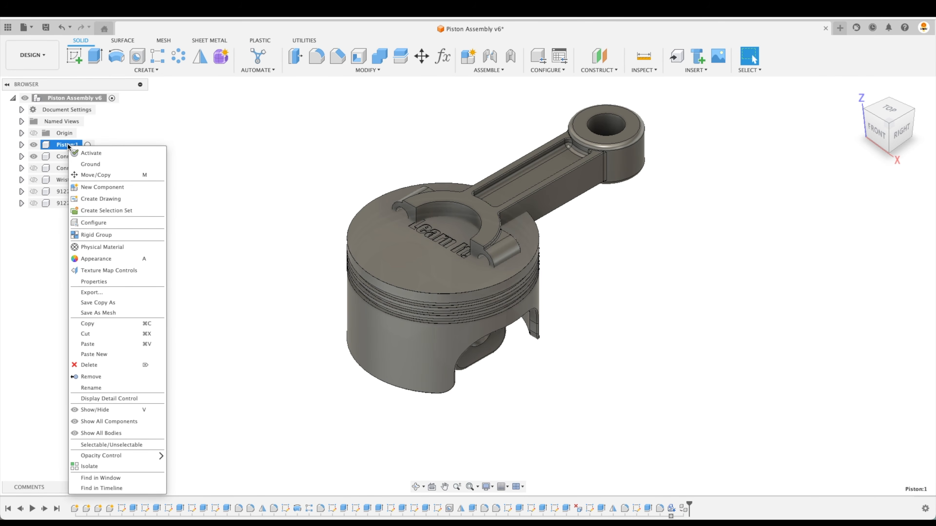
pyautogui.click(87, 165)
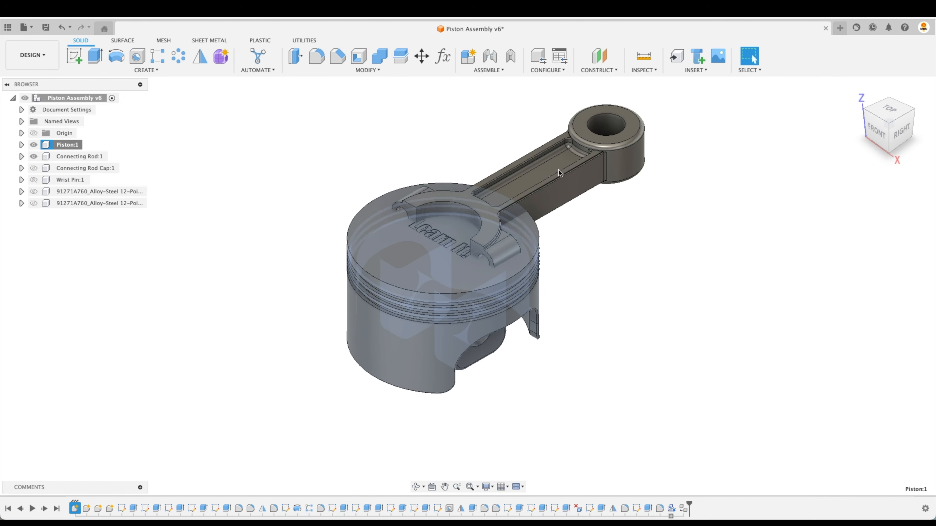
pyautogui.click(453, 137)
# Test the Connecting Rod's freedom by moving it away from the Piston, and undo the move.
pyautogui.moveTo(558, 187); pyautogui.dragTo(746, 337)
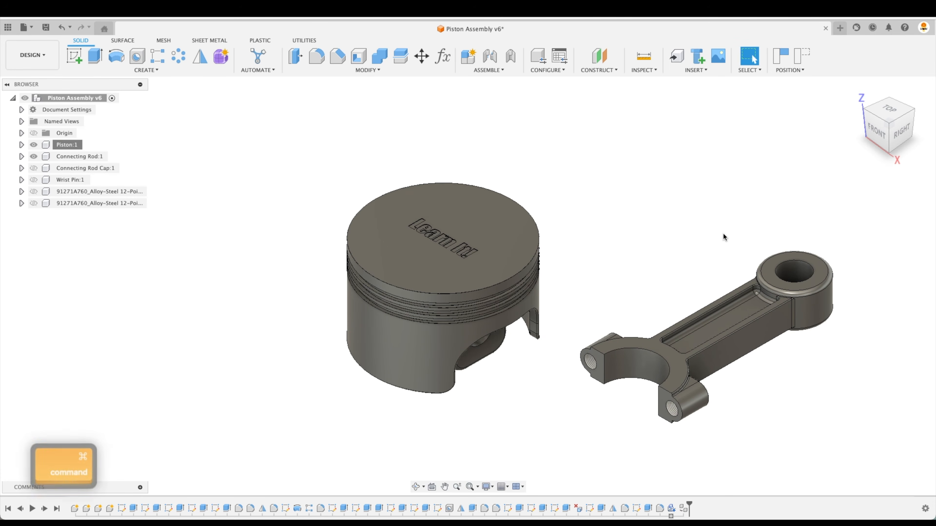
pyautogui.press('super+z')
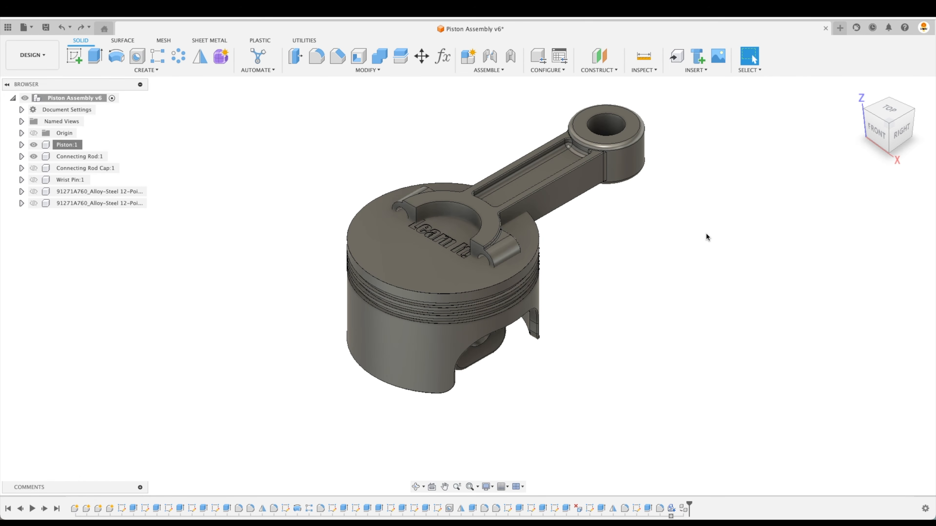
# Hide the Piston and show the Wrist Pin together with the Connecting Rod.
pyautogui.click(40, 148)
pyautogui.click(34, 168)
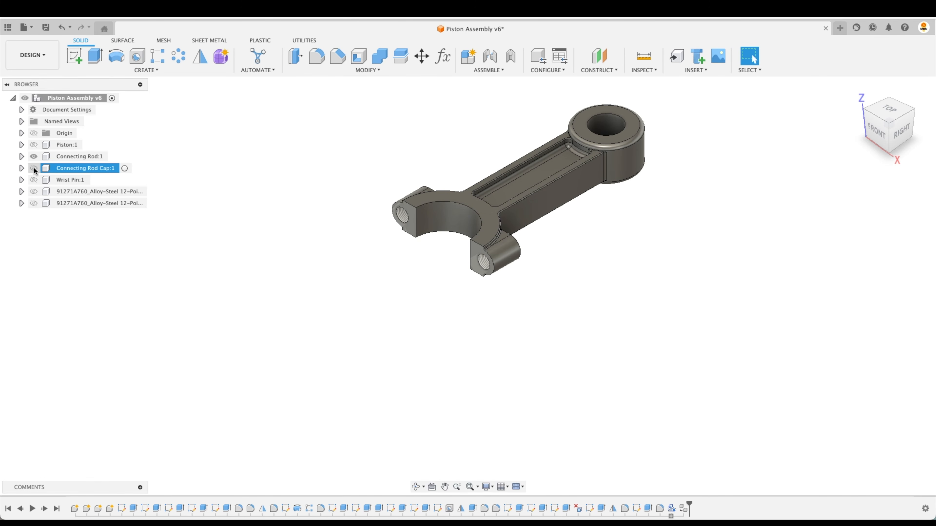
pyautogui.click(34, 179)
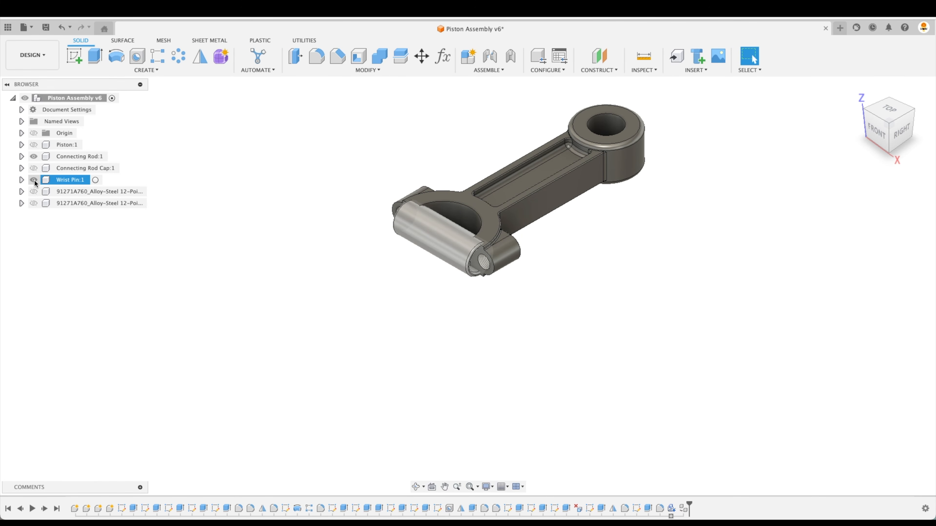
pyautogui.click(350, 267)
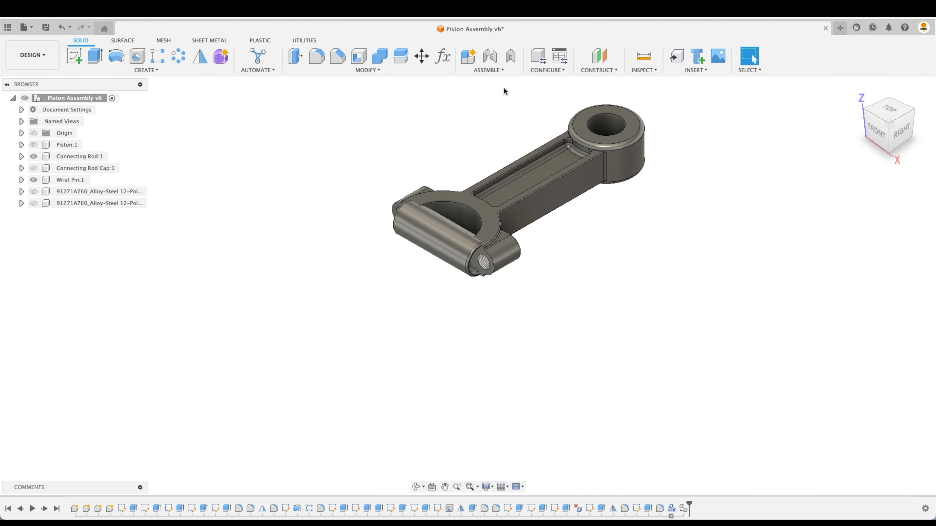
# Join the midpoint of the Connecting Rod's small-end bore to the midpoint of the Wrist Pin.
pyautogui.click(492, 61)
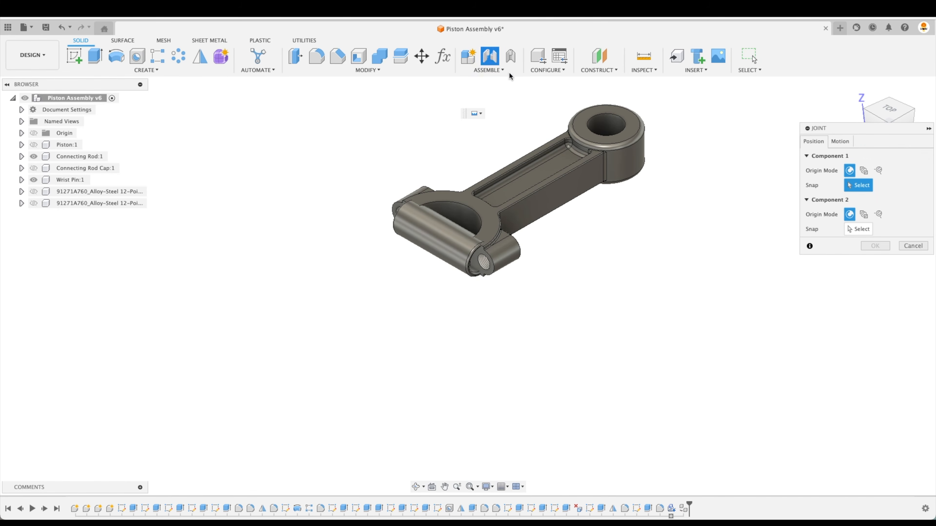
pyautogui.scroll(3, 622, 126)
pyautogui.scroll(3, 622, 127)
pyautogui.click(620, 126)
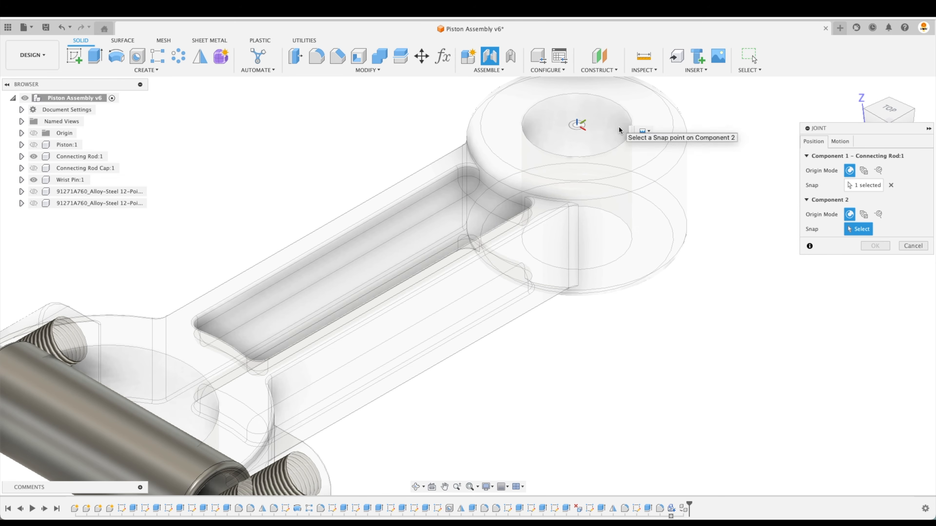
pyautogui.click(891, 185)
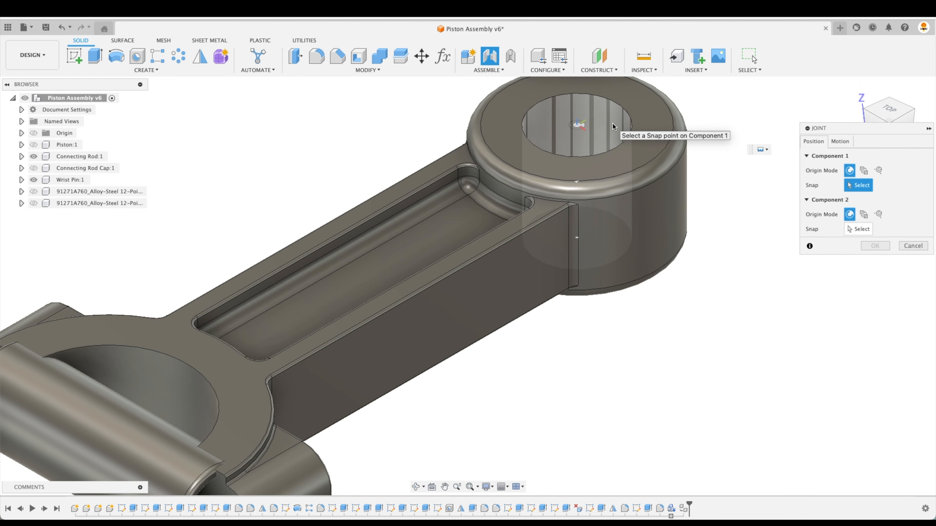
pyautogui.click(579, 180)
pyautogui.scroll(-5, 663, 184)
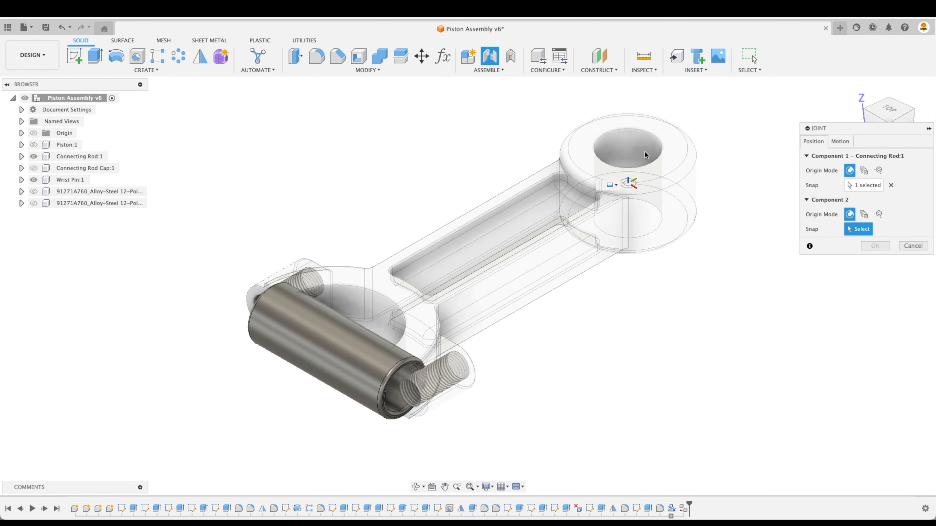
pyautogui.click(891, 185)
pyautogui.scroll(3, 670, 166)
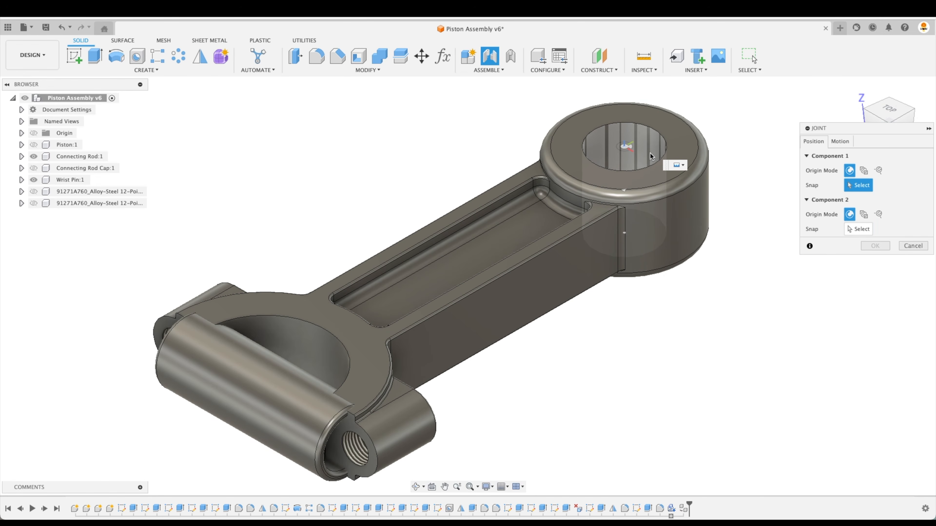
pyautogui.keyDown('super'); pyautogui.click(627, 189); pyautogui.keyUp('super')
pyautogui.scroll(-3, 413, 431)
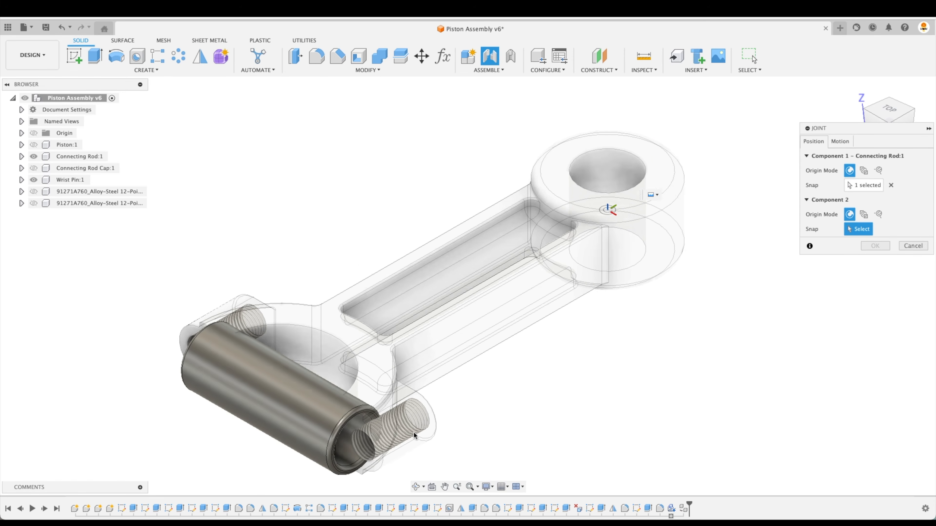
pyautogui.click(304, 419)
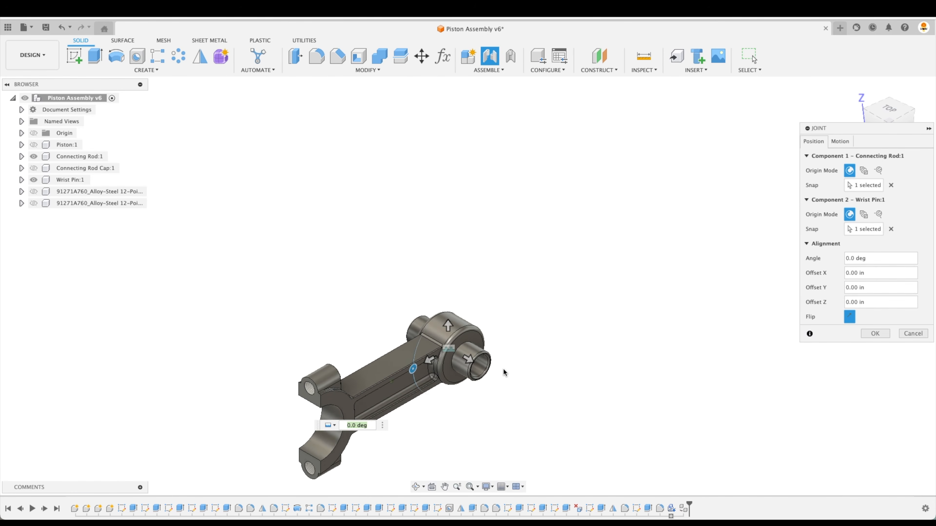
# Set the joint's alignment angle to 90 degrees and its motion to Revolute about the Z axis, and accept the joint.
pyautogui.moveTo(417, 323); pyautogui.dragTo(455, 348)
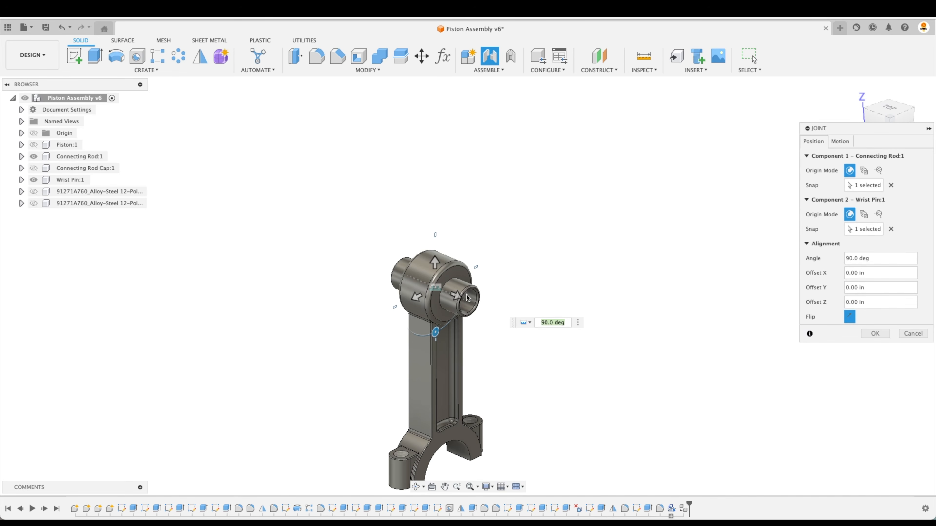
pyautogui.click(841, 141)
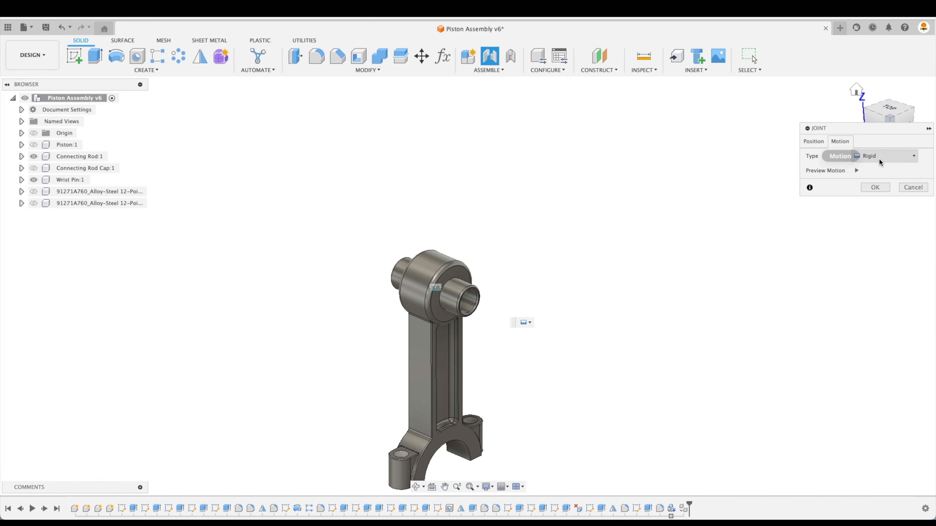
pyautogui.click(884, 156)
pyautogui.click(883, 180)
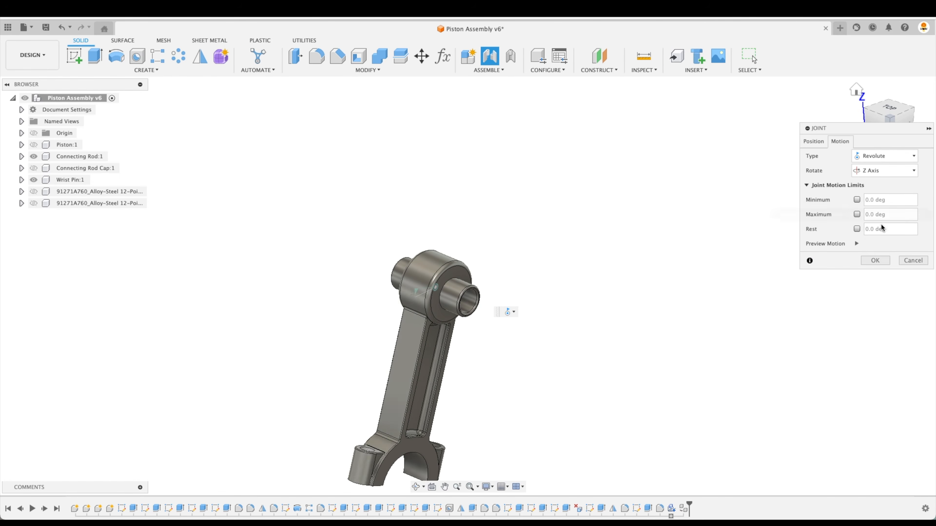
pyautogui.click(875, 260)
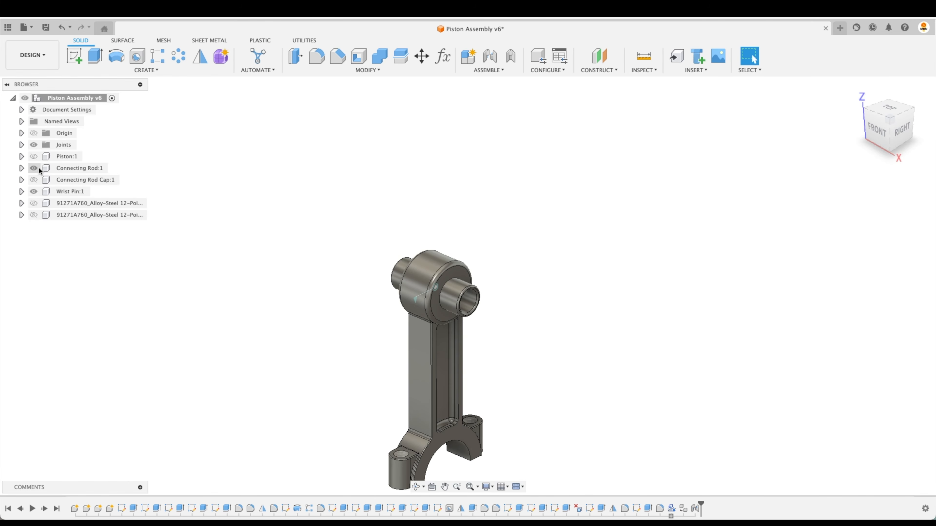
# Ground the Connecting Rod, test the Wrist Pin's rotation in its bore, and revert the position.
pyautogui.rightClick(76, 168)
pyautogui.click(102, 28)
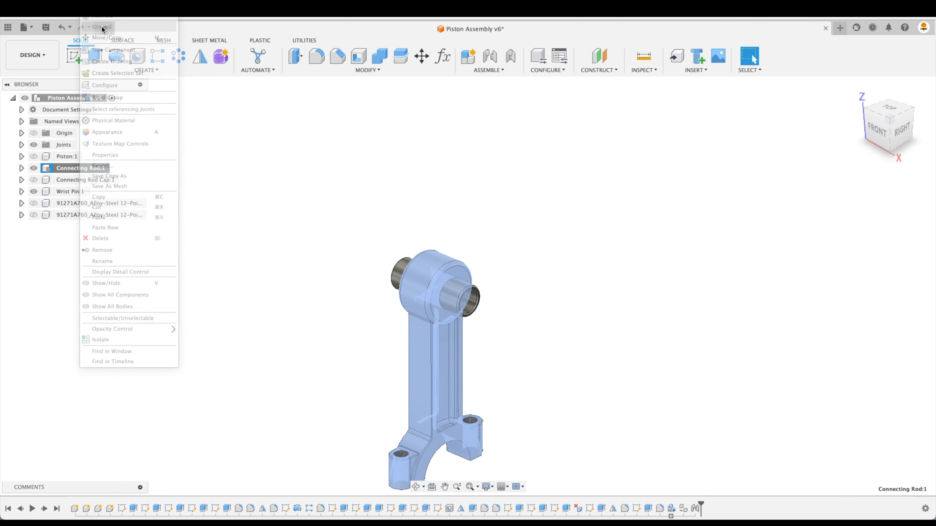
pyautogui.click(288, 143)
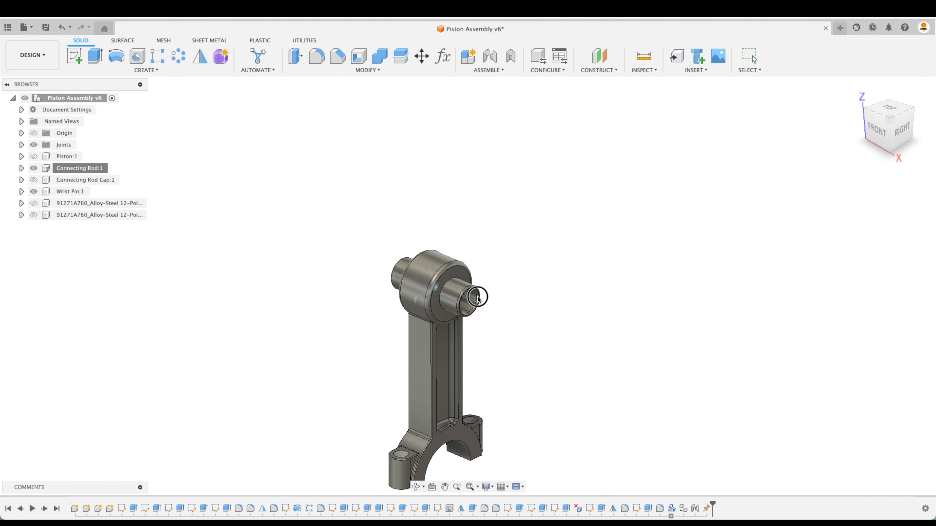
pyautogui.moveTo(477, 296)
pyautogui.mouseDown()
pyautogui.moveTo(448, 292)
pyautogui.moveTo(458, 315)
pyautogui.mouseUp()
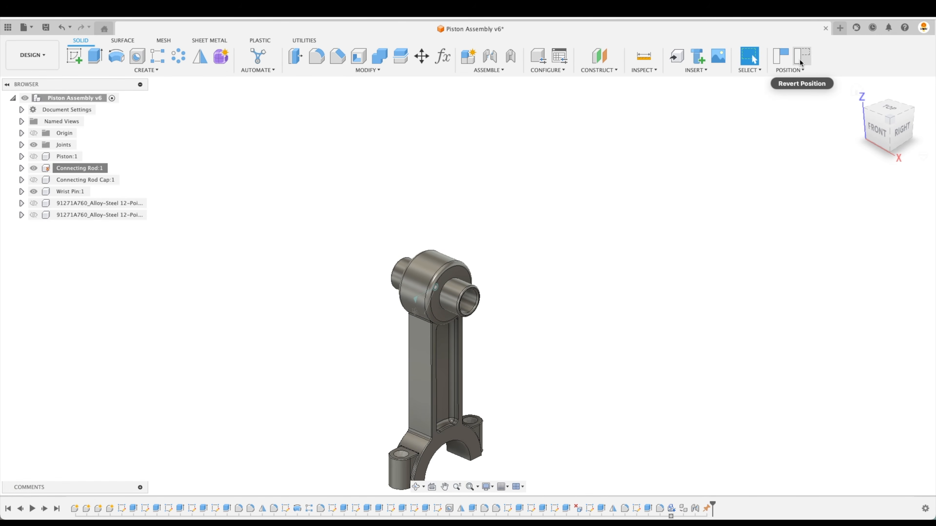
pyautogui.click(800, 62)
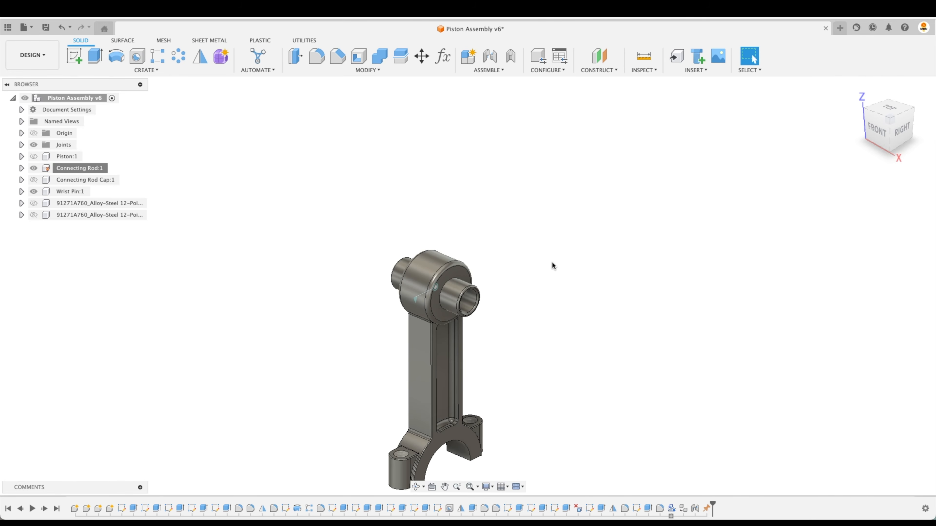
# Show the Piston and move it clear of the Connecting Rod.
pyautogui.click(33, 156)
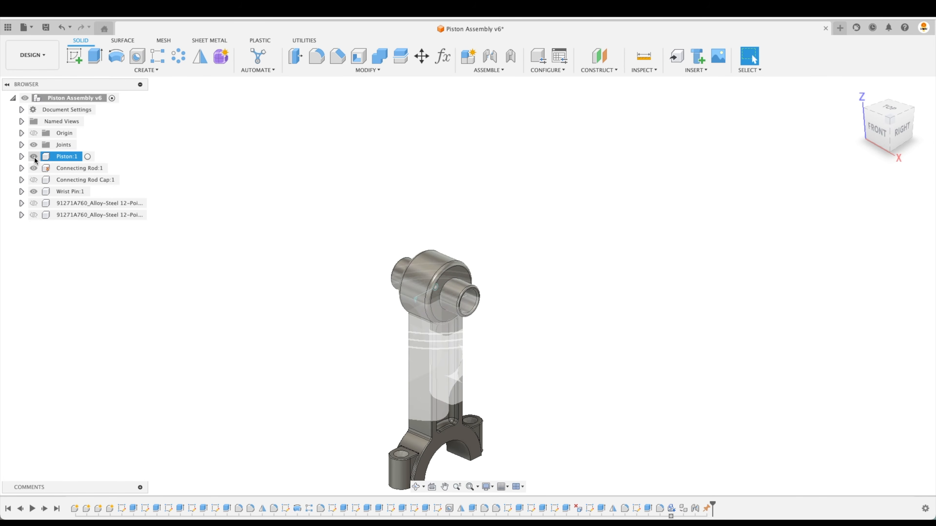
pyautogui.moveTo(458, 324); pyautogui.dragTo(723, 250)
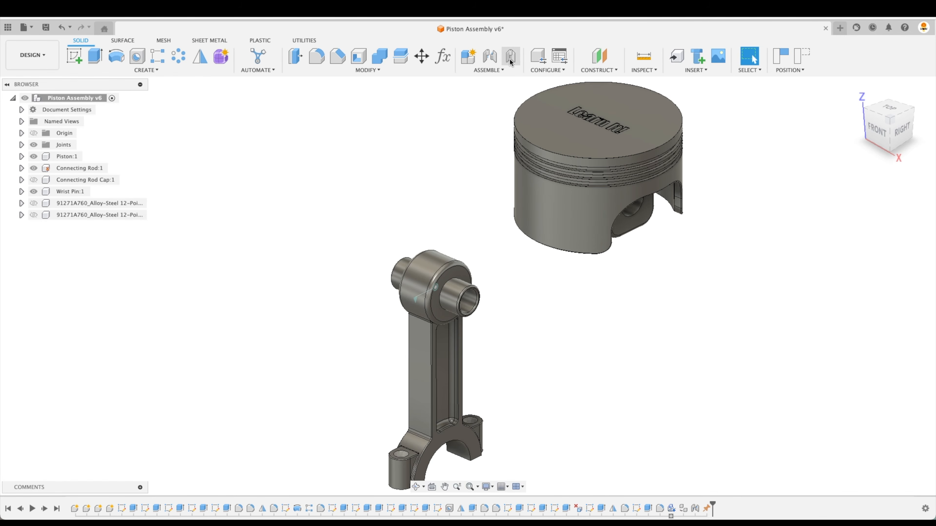
# Start a joint with its origin between the outer faces of the Piston's two pin bosses, snapped to the pin hole's centre.
pyautogui.click(489, 56)
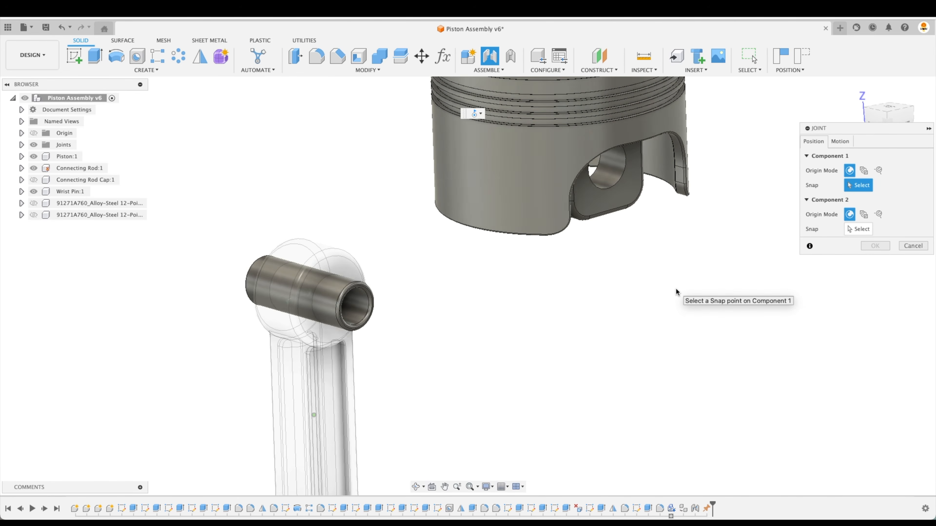
pyautogui.keyDown('shift'); pyautogui.moveTo(676, 290); pyautogui.dragTo(635, 368, button='middle'); pyautogui.keyUp('shift')
pyautogui.keyDown('shift'); pyautogui.moveTo(640, 252); pyautogui.dragTo(624, 309, button='middle'); pyautogui.keyUp('shift')
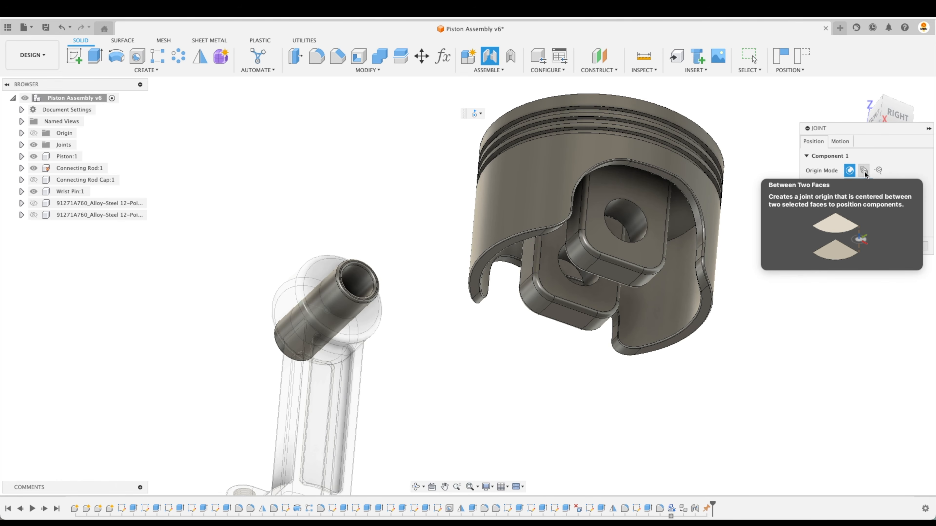
pyautogui.click(865, 170)
pyautogui.click(654, 246)
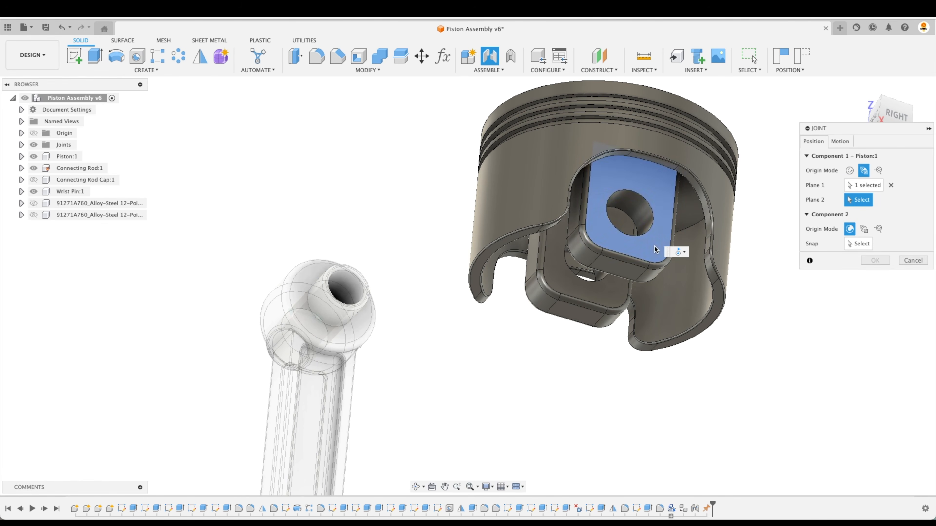
pyautogui.keyDown('shift'); pyautogui.moveTo(654, 245); pyautogui.dragTo(324, 365, button='middle'); pyautogui.keyUp('shift')
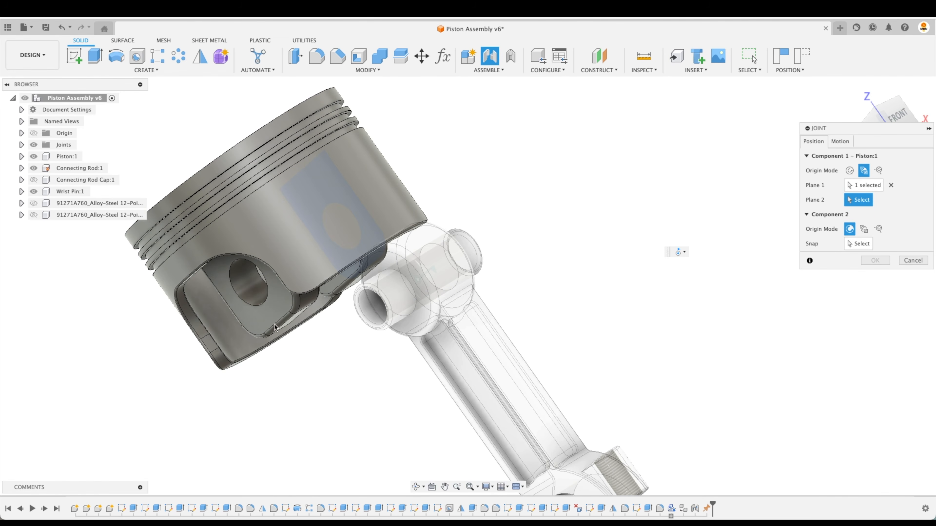
pyautogui.click(269, 317)
pyautogui.keyDown('shift'); pyautogui.moveTo(280, 318); pyautogui.dragTo(637, 192, button='middle'); pyautogui.keyUp('shift')
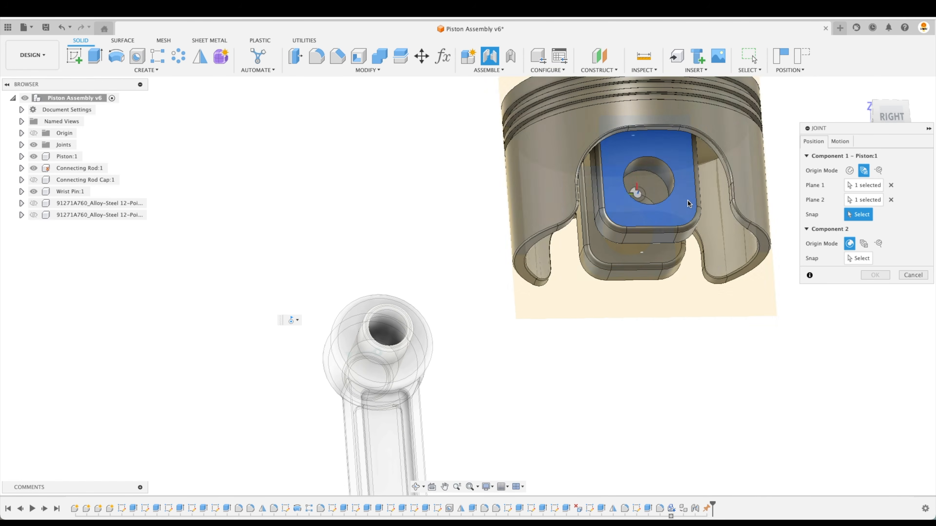
pyautogui.click(671, 170)
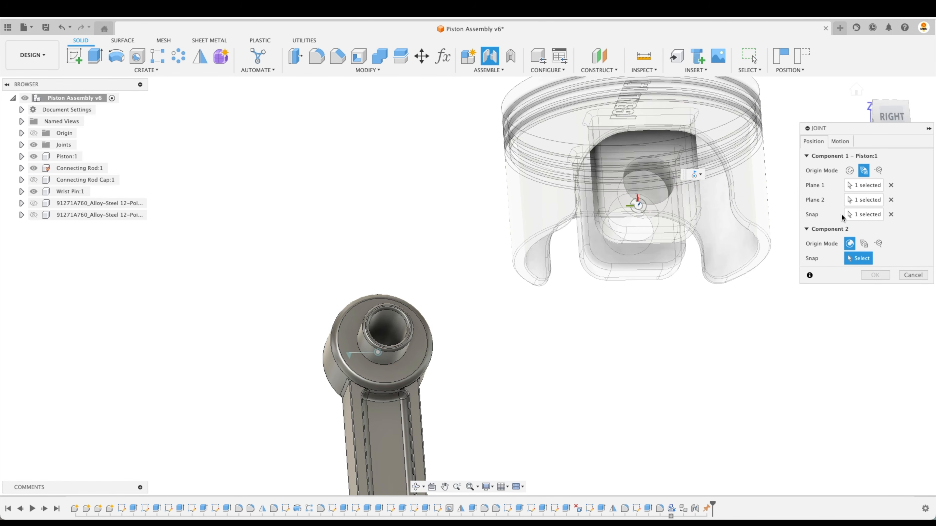
# Snap the Piston's joint to the midpoint of the Wrist Pin as the second component.
pyautogui.click(864, 214)
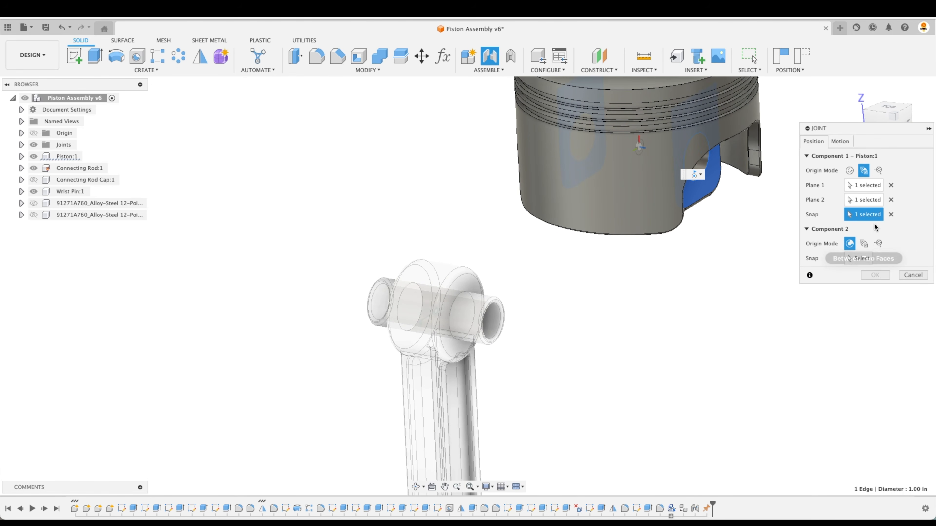
pyautogui.click(862, 258)
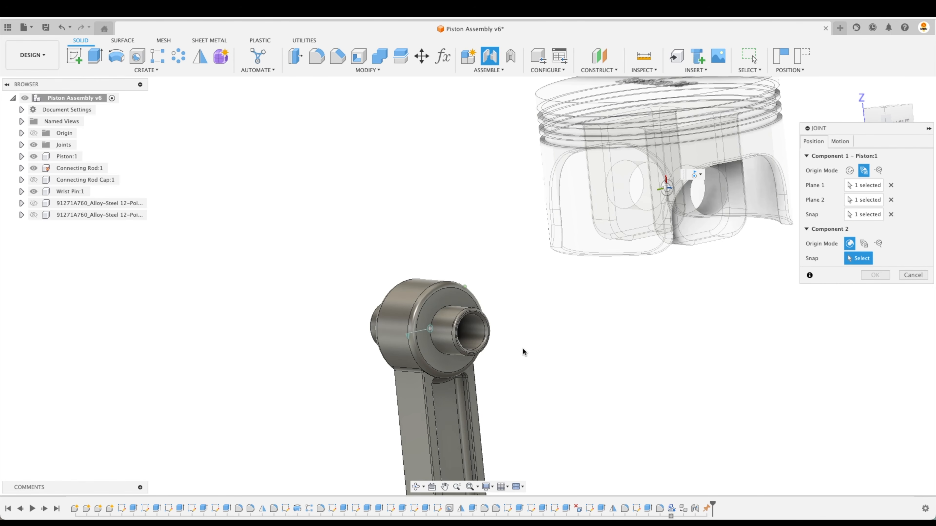
pyautogui.click(441, 320)
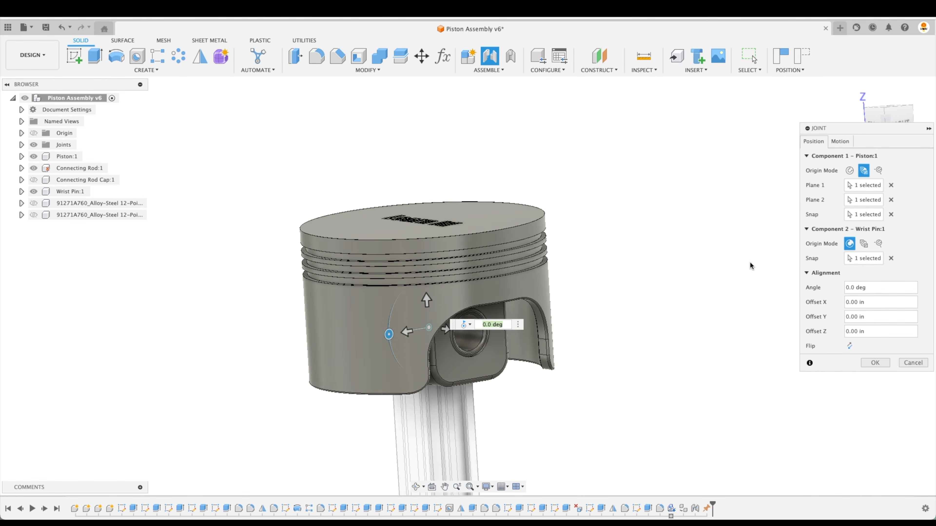
# Use Revolute motion about the Z axis for the Piston joint and enable its minimum and maximum motion limits.
pyautogui.click(843, 143)
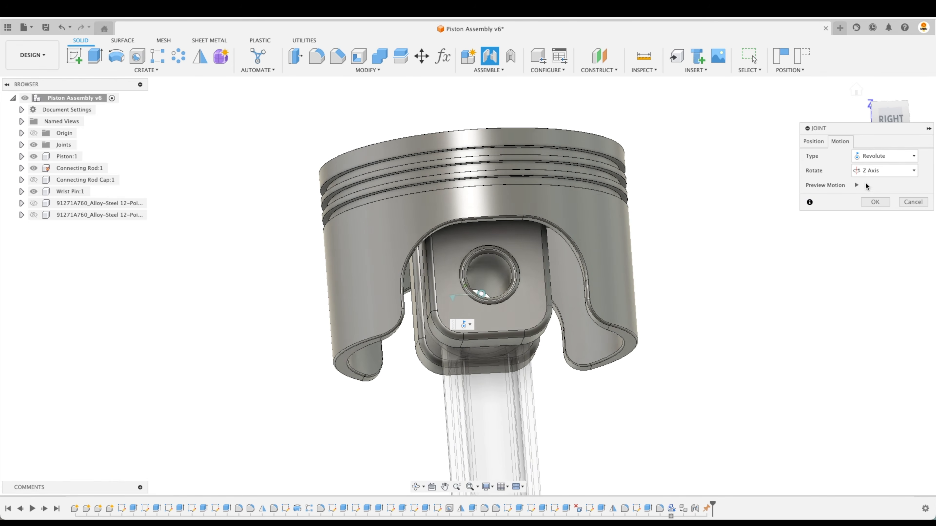
pyautogui.click(877, 174)
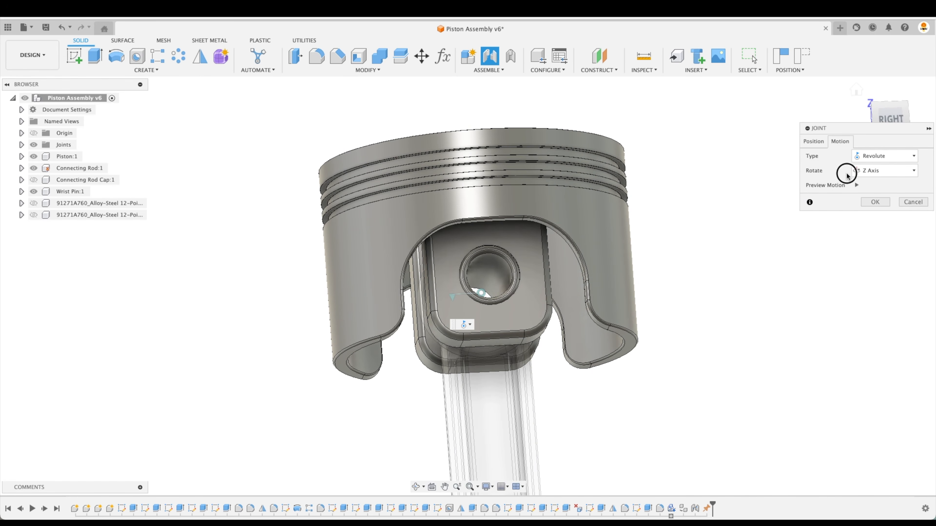
pyautogui.click(812, 142)
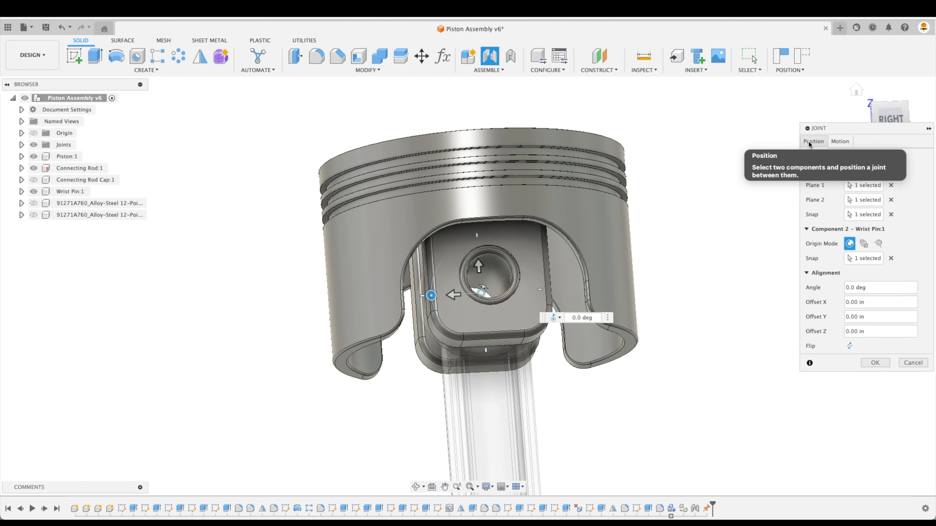
pyautogui.click(840, 141)
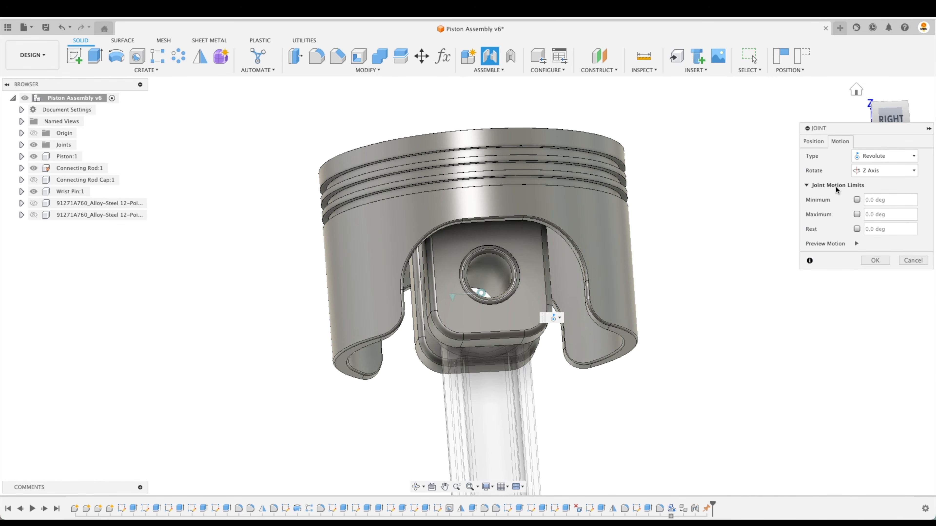
pyautogui.click(813, 141)
pyautogui.click(840, 141)
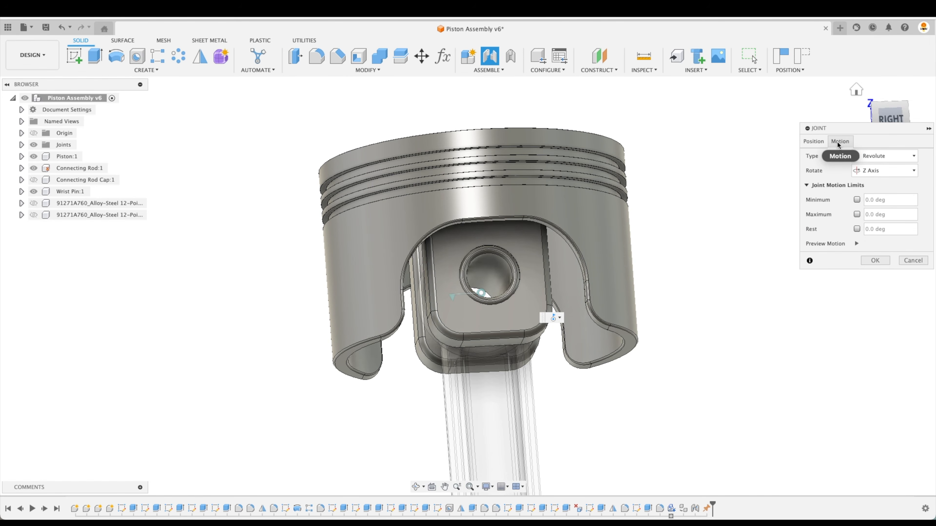
pyautogui.click(857, 199)
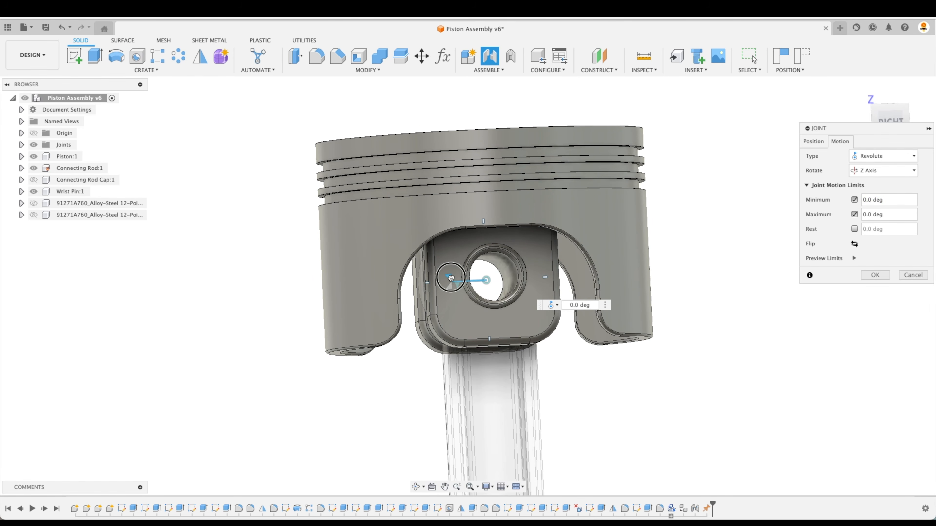
# Try minimum rotation limits of -40, -45 and -50 degrees, checking the Piston's clearance around the Connecting Rod.
pyautogui.moveTo(451, 278); pyautogui.dragTo(465, 261)
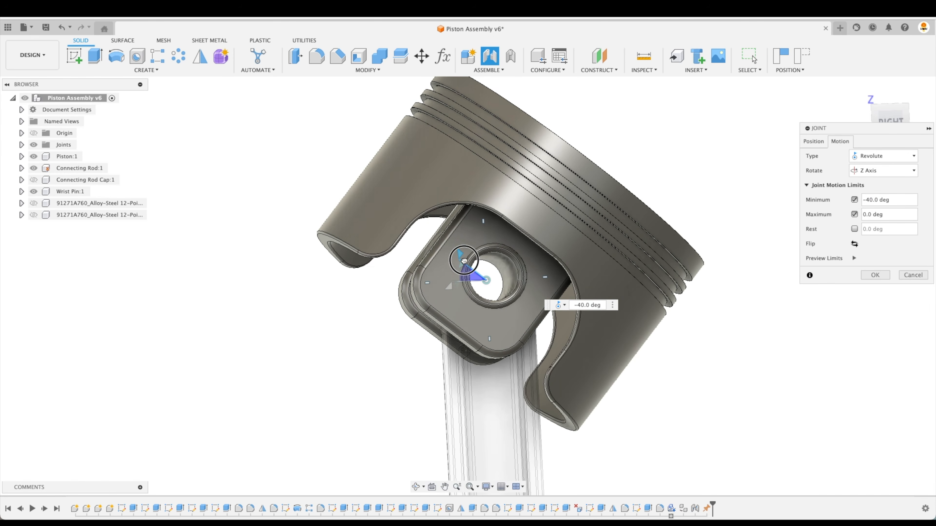
pyautogui.keyDown('shift'); pyautogui.moveTo(464, 261); pyautogui.dragTo(471, 254, button='middle'); pyautogui.keyUp('shift')
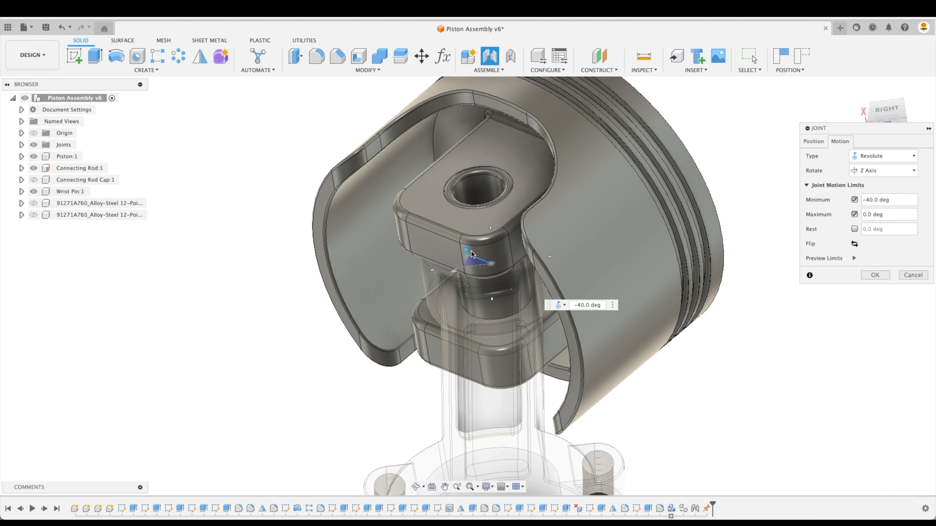
pyautogui.moveTo(472, 255); pyautogui.dragTo(469, 249)
pyautogui.keyDown('shift'); pyautogui.moveTo(469, 249); pyautogui.dragTo(482, 210, button='middle'); pyautogui.keyUp('shift')
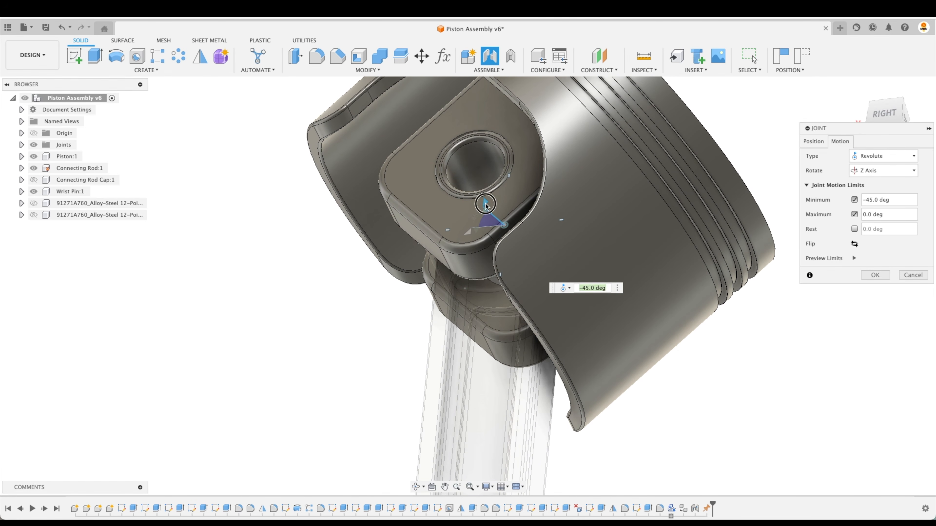
pyautogui.moveTo(486, 206); pyautogui.dragTo(487, 202)
pyautogui.keyDown('shift'); pyautogui.moveTo(503, 215); pyautogui.dragTo(601, 376, button='middle'); pyautogui.keyUp('shift')
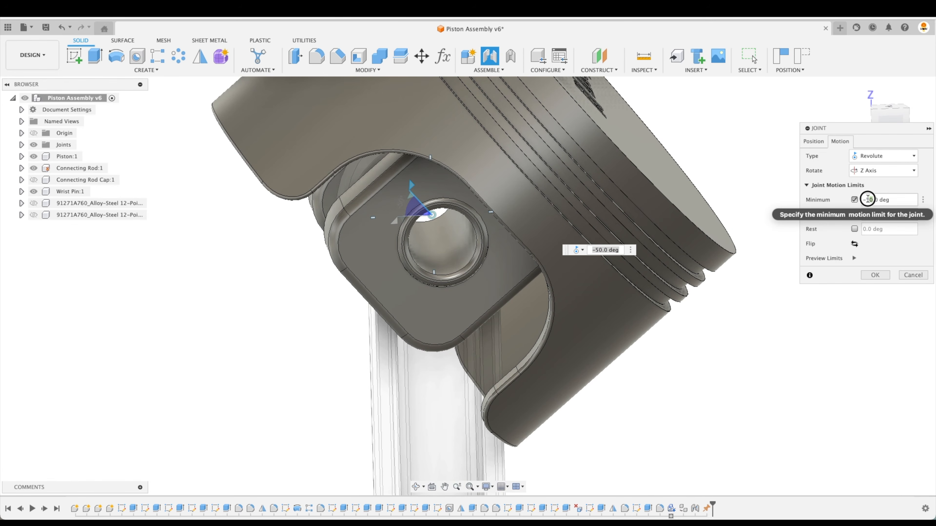
# Limit the Piston joint's rotation to between -45 and 45 degrees, preview the limits, and create the joint.
pyautogui.press('BackSpace')
pyautogui.write('45')
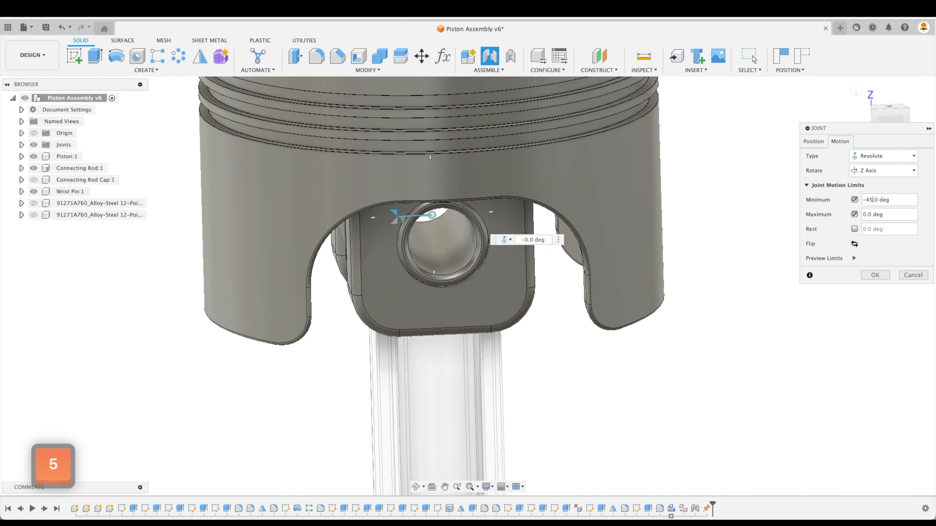
pyautogui.click(871, 215)
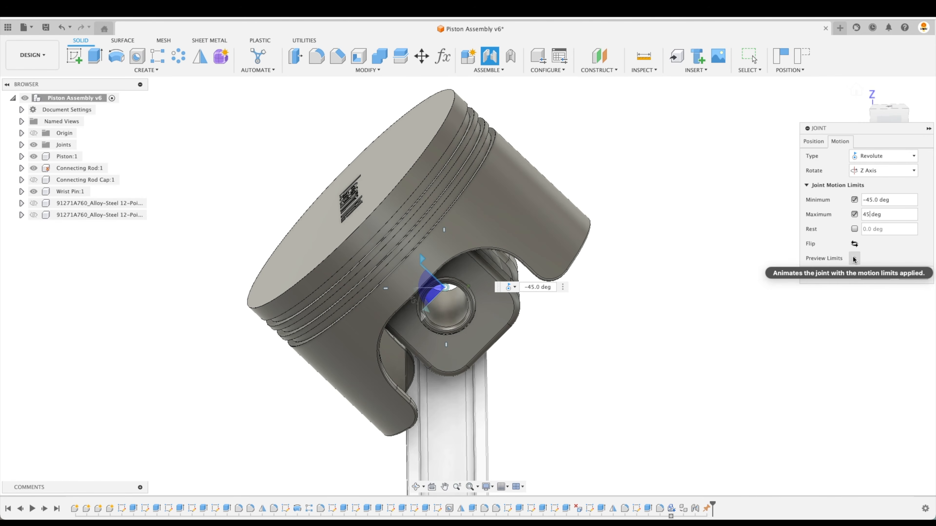
pyautogui.click(854, 258)
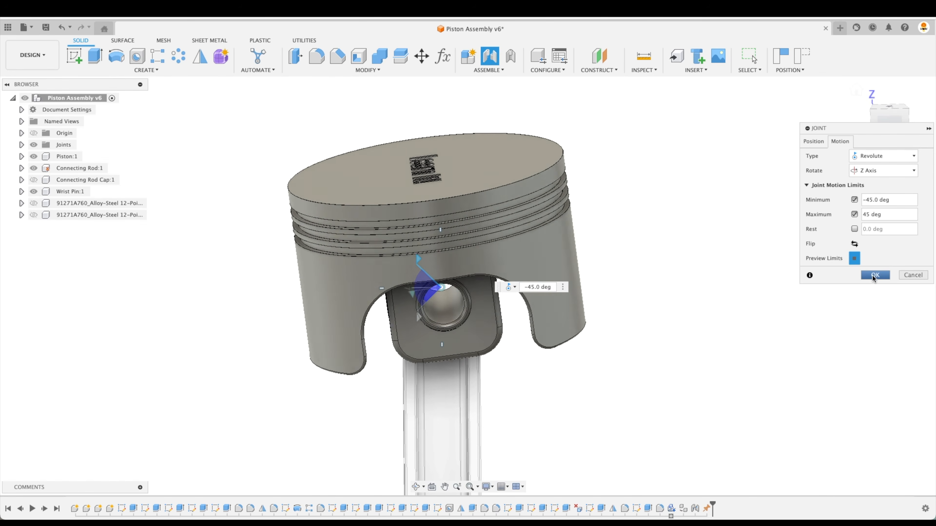
pyautogui.click(874, 275)
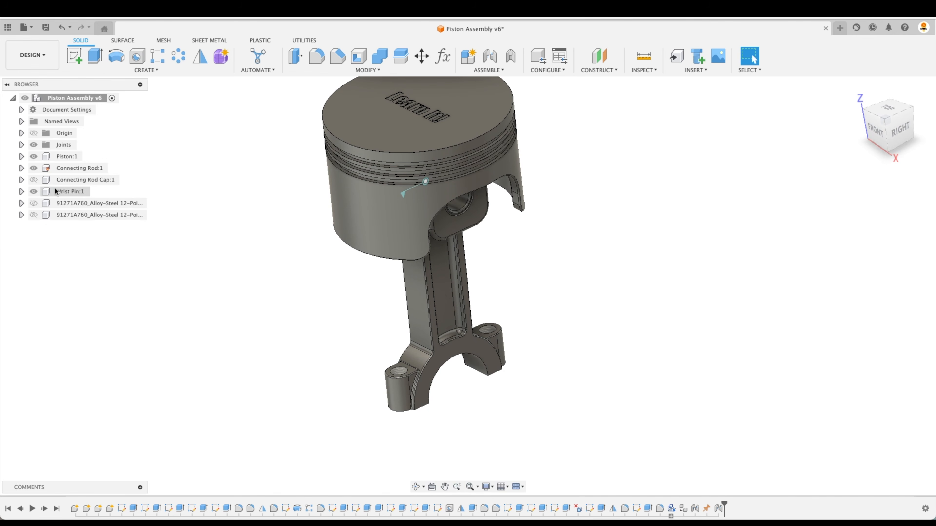
# Bring the Connecting Rod Cap into view clear of the rod and joint its bolt hole centre to the Connecting Rod's bolt hole.
pyautogui.click(36, 180)
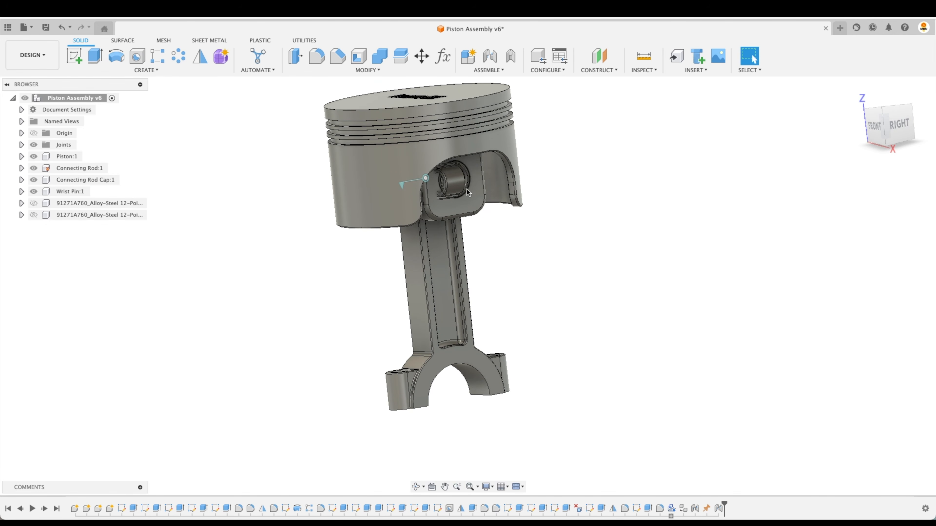
pyautogui.moveTo(583, 249); pyautogui.dragTo(661, 428)
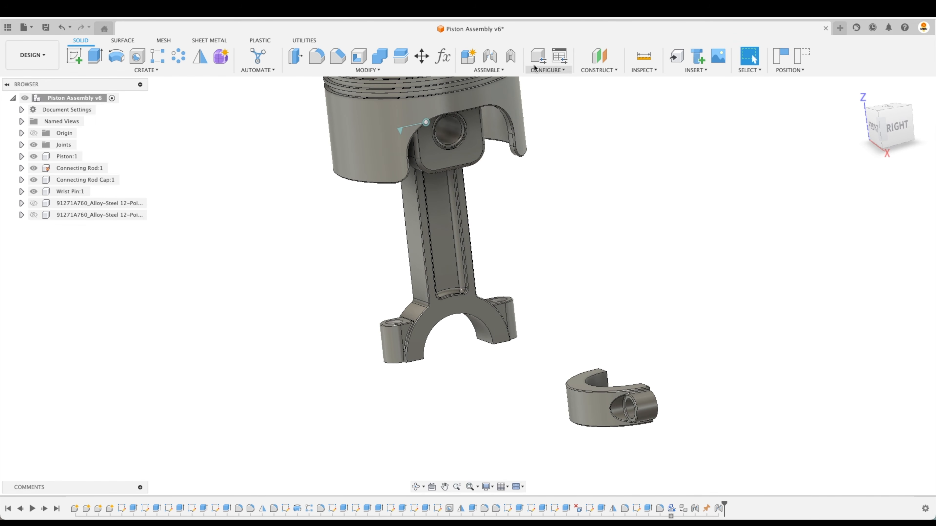
pyautogui.click(494, 56)
pyautogui.keyDown('shift'); pyautogui.moveTo(610, 171); pyautogui.dragTo(554, 400, button='middle'); pyautogui.keyUp('shift')
pyautogui.scroll(3, 554, 404)
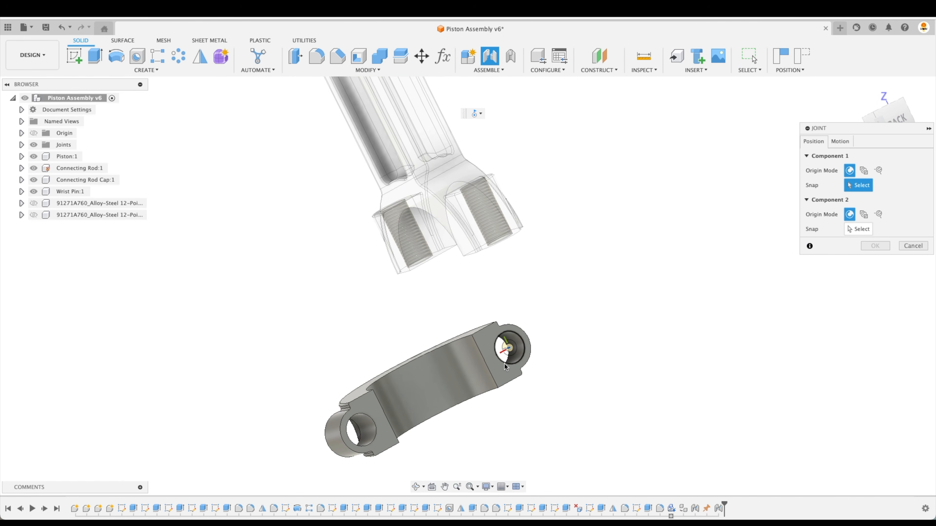
pyautogui.click(505, 365)
pyautogui.keyDown('shift'); pyautogui.moveTo(591, 334); pyautogui.dragTo(585, 381, button='middle'); pyautogui.keyUp('shift')
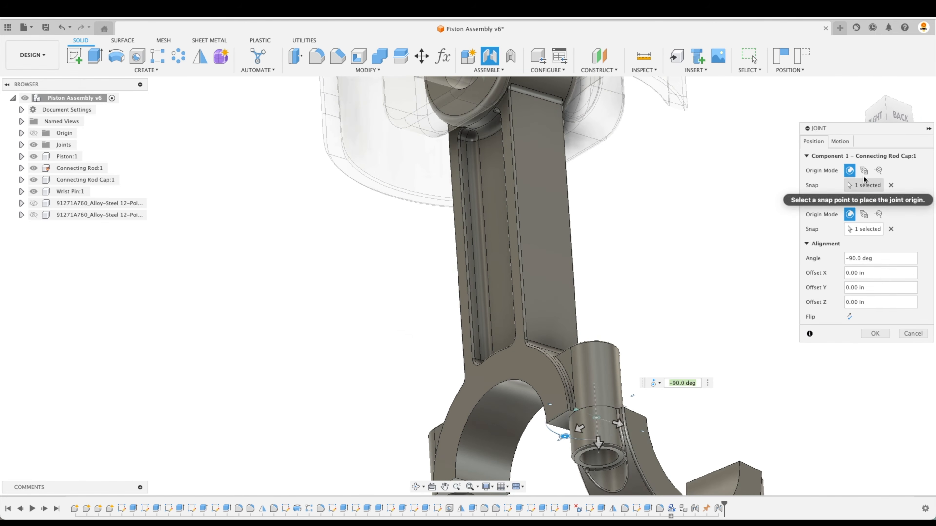
# Make the Connecting Rod Cap joint Rigid with a 0 degree angle and create it.
pyautogui.click(840, 141)
pyautogui.click(873, 156)
pyautogui.click(871, 165)
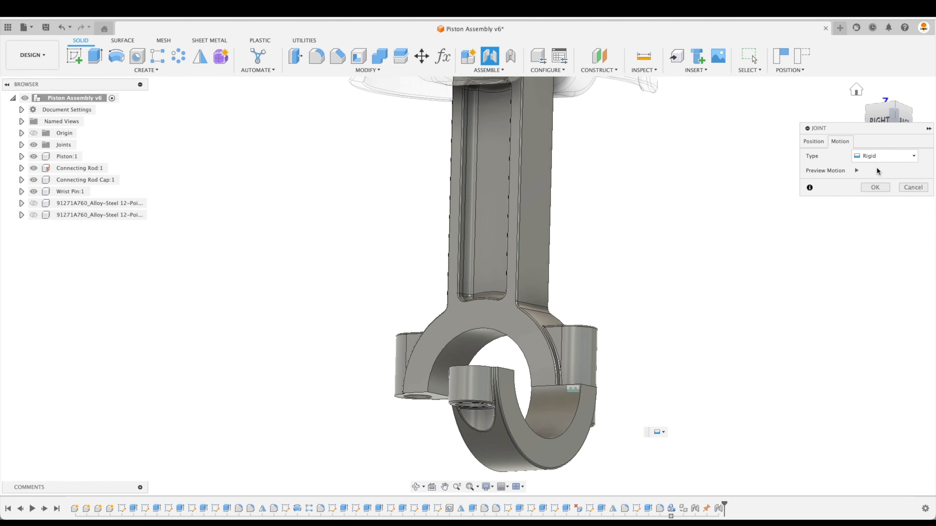
pyautogui.click(813, 141)
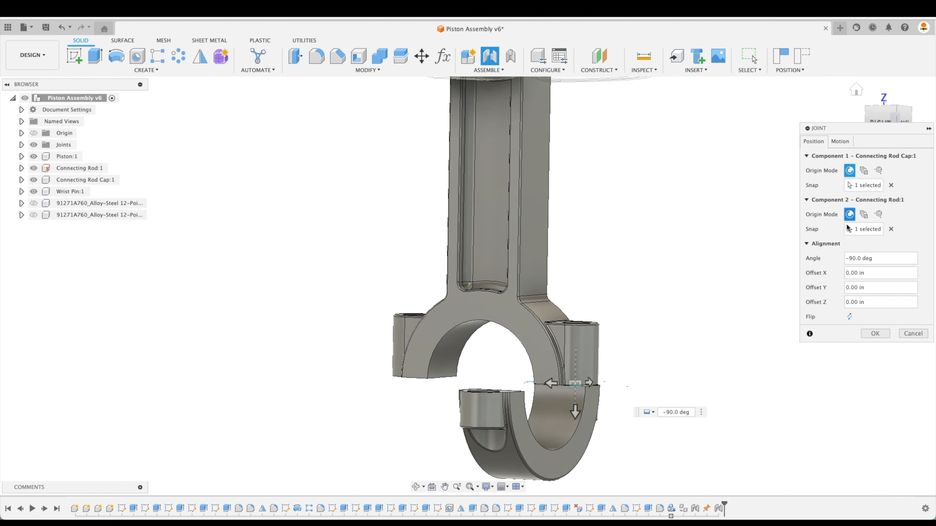
pyautogui.moveTo(540, 344); pyautogui.dragTo(617, 330)
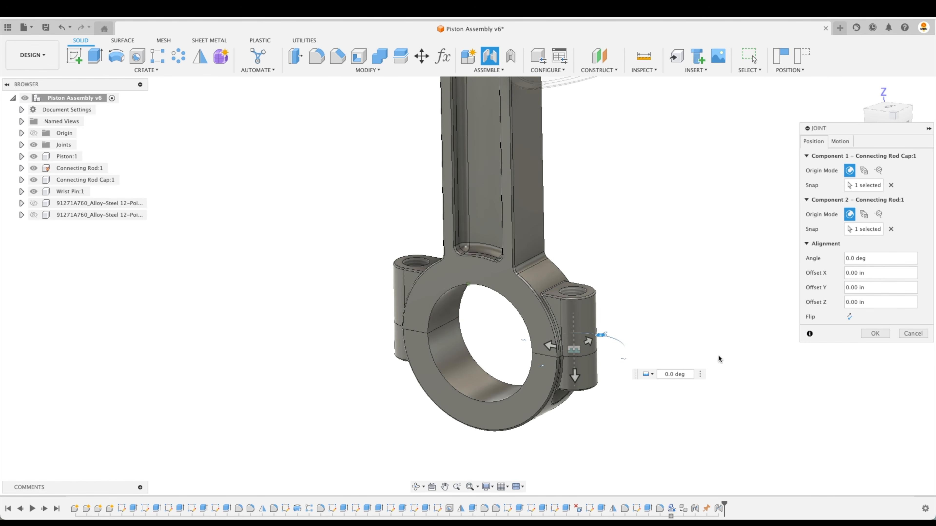
pyautogui.click(875, 334)
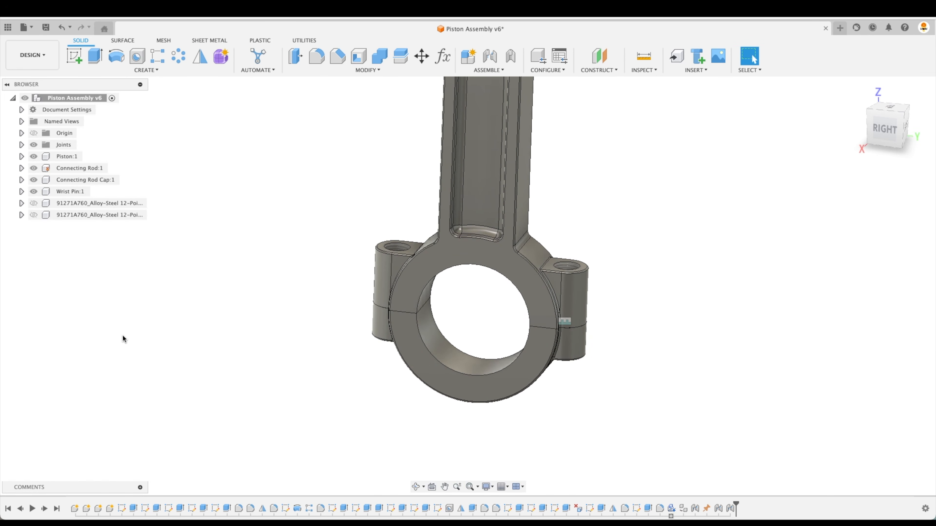
# Show both 91271A760 screws and start a joint with its origin centred on the underside of one screw's flange.
pyautogui.click(34, 205)
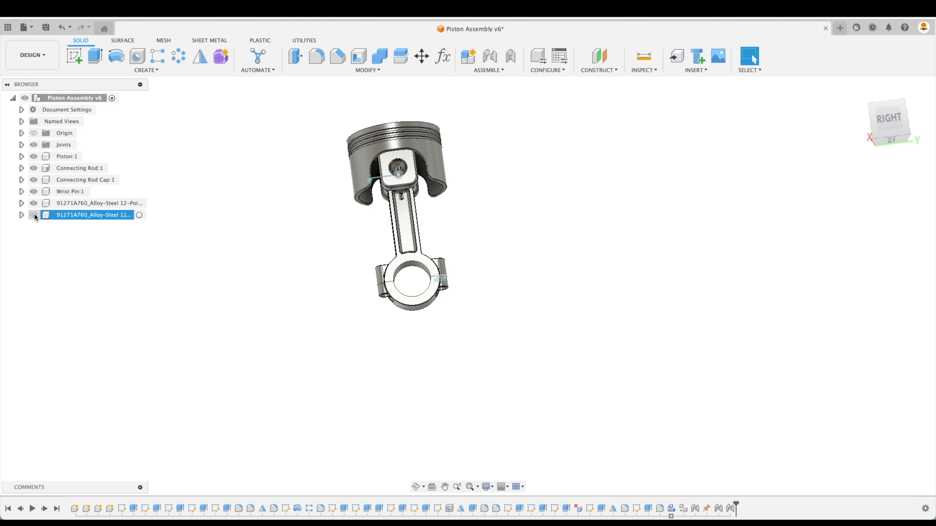
pyautogui.click(35, 215)
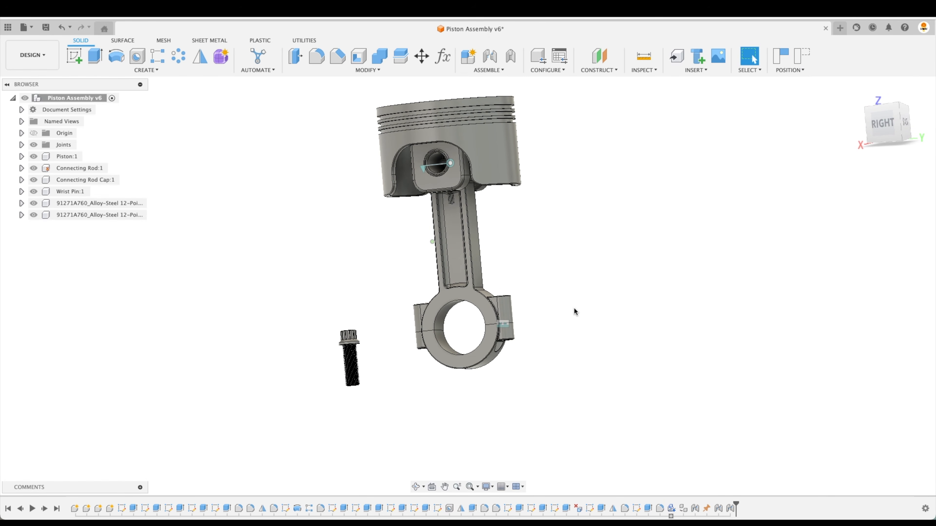
pyautogui.press('j')
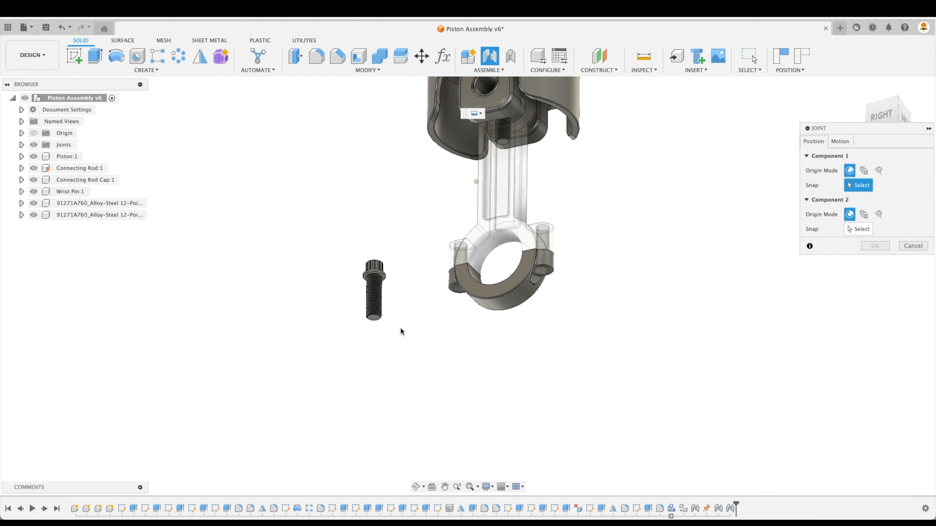
pyautogui.keyDown('shift'); pyautogui.moveTo(401, 329); pyautogui.dragTo(386, 289, button='middle'); pyautogui.keyUp('shift')
pyautogui.scroll(10, 377, 266)
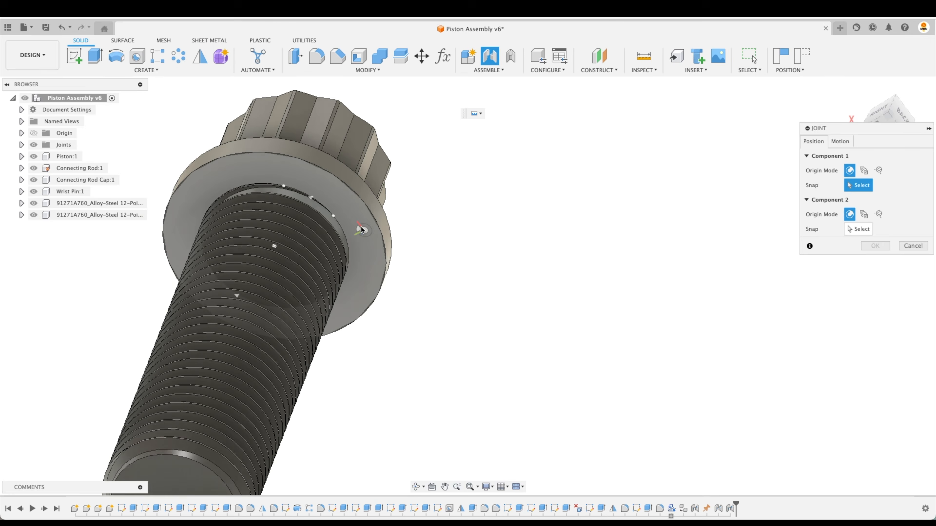
pyautogui.scroll(5, 361, 230)
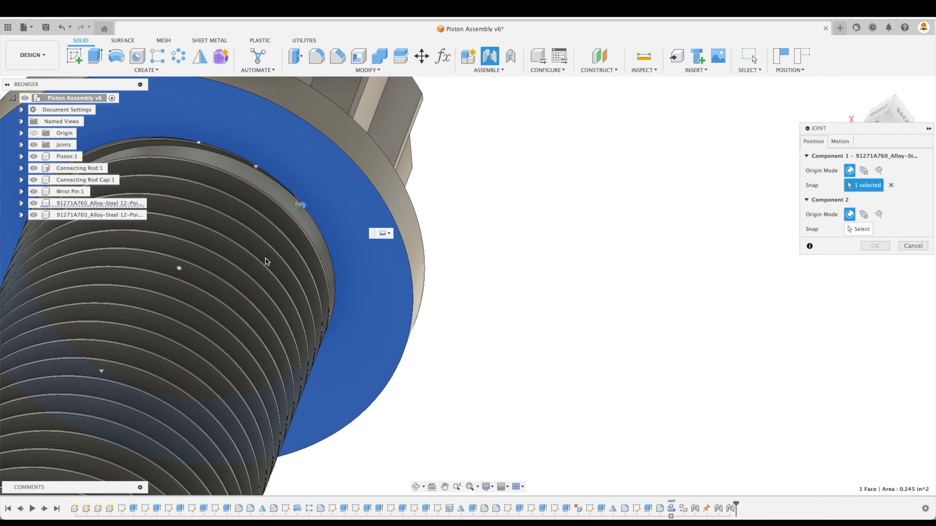
pyautogui.click(192, 274)
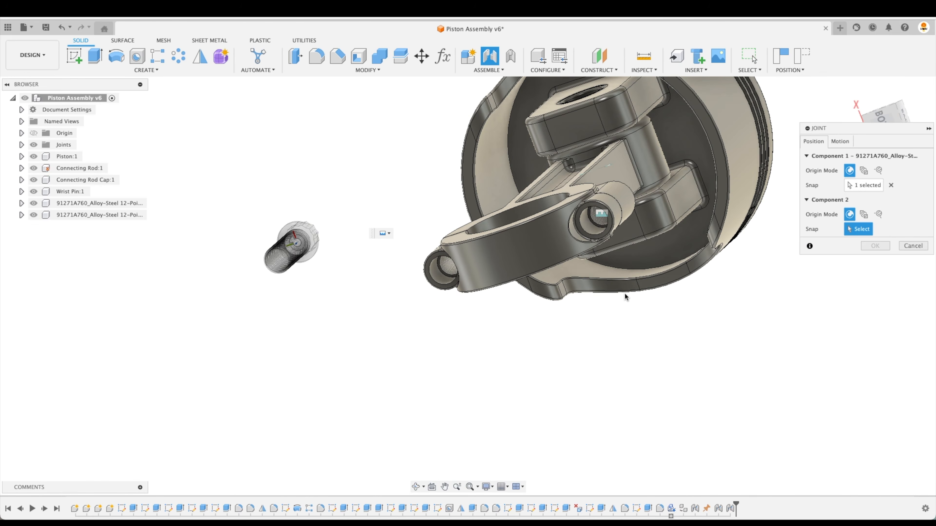
# Snap the screw joint to the centre of the Connecting Rod Cap's bolt hole seat, flipped to insert the threads, and create it.
pyautogui.scroll(10, 584, 236)
pyautogui.scroll(4, 580, 196)
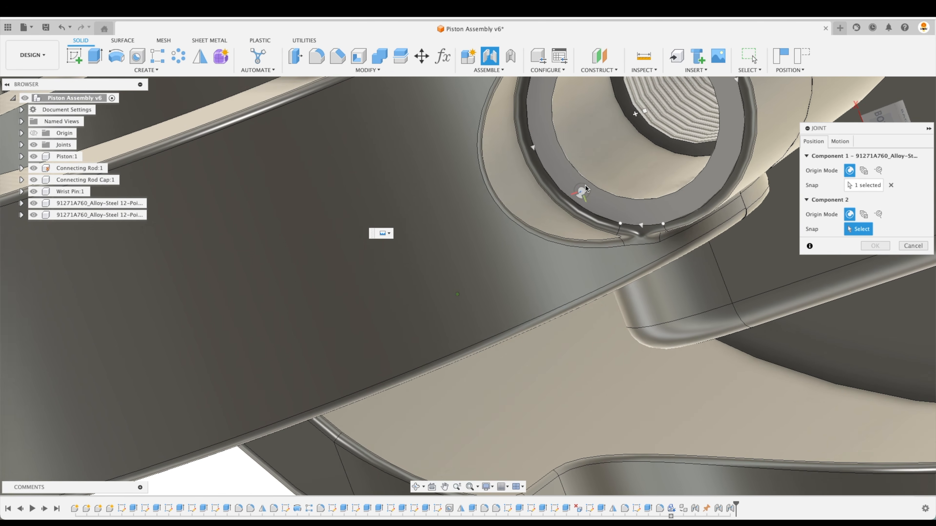
pyautogui.click(564, 186)
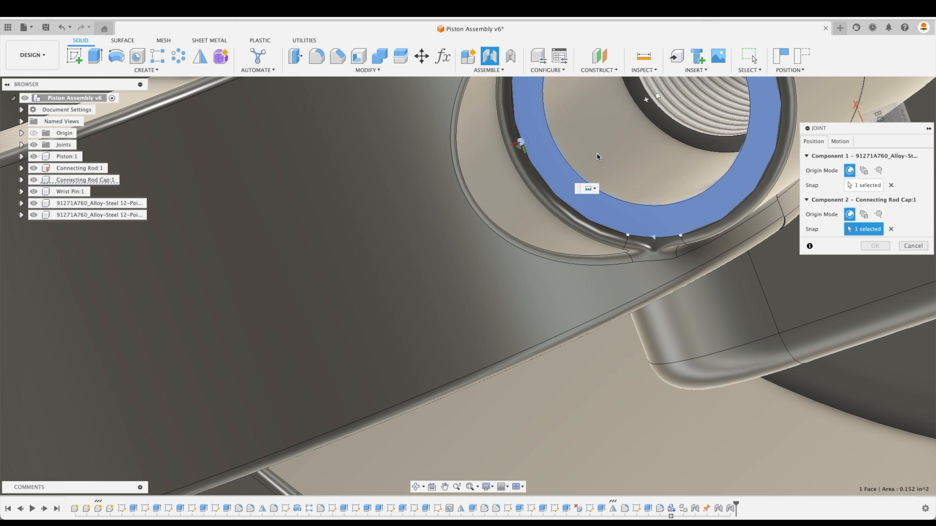
pyautogui.scroll(-10, 650, 254)
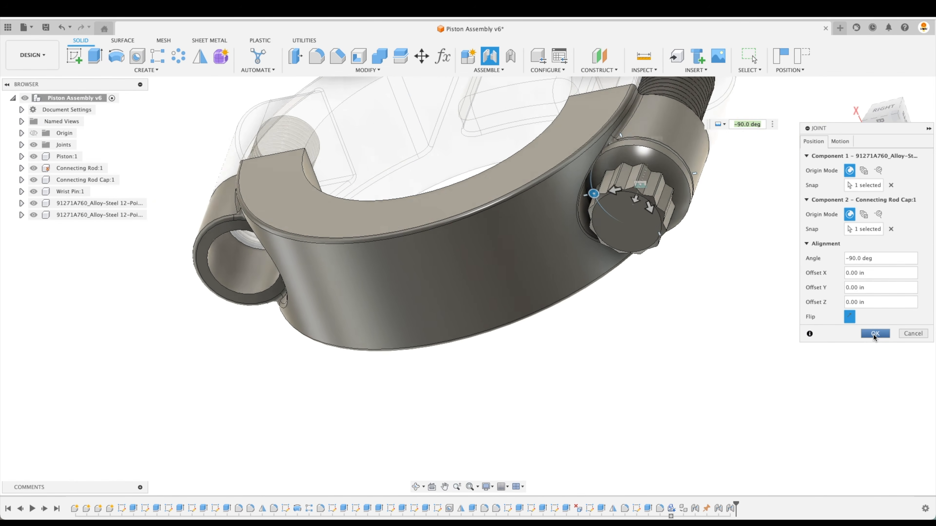
pyautogui.click(875, 333)
pyautogui.scroll(-5, 295, 445)
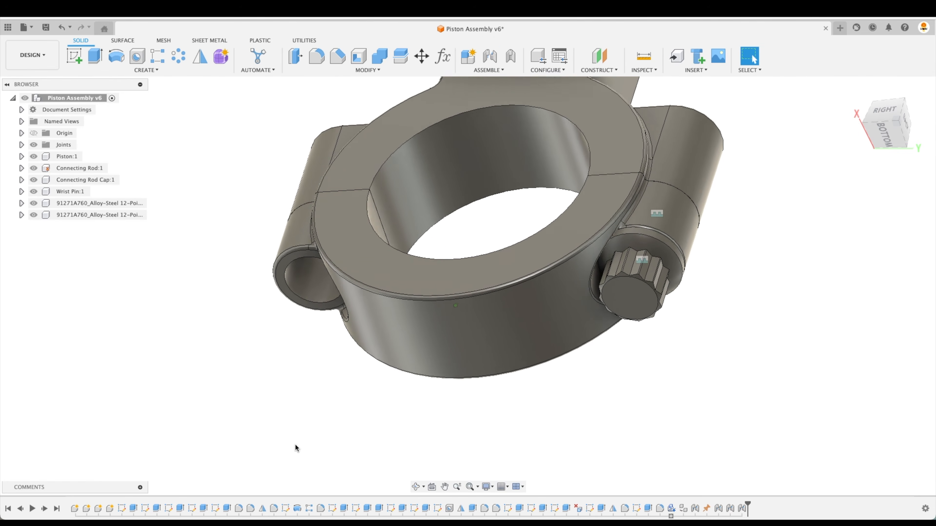
# Move the second screw clear of the Connecting Rod and start a joint centred on the underside of its flange.
pyautogui.scroll(10, 531, 147)
pyautogui.moveTo(527, 171); pyautogui.dragTo(251, 373)
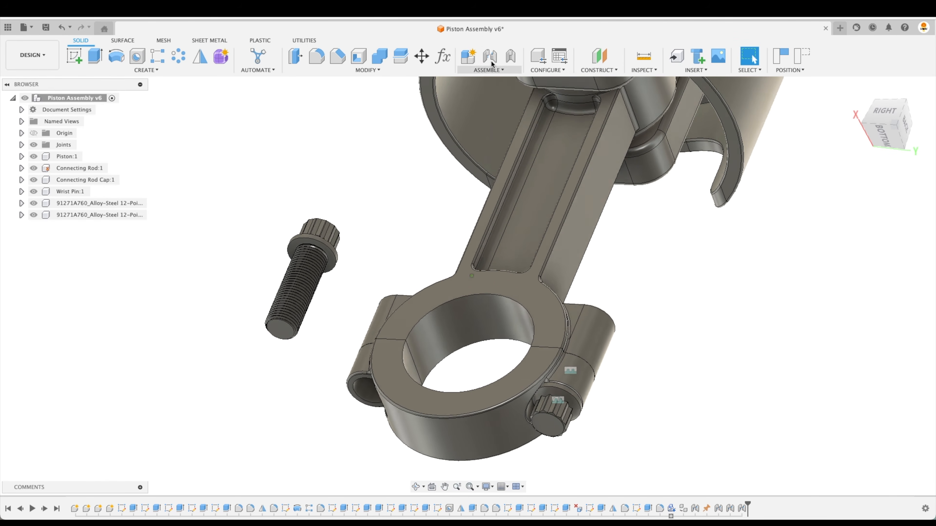
pyautogui.click(490, 57)
pyautogui.scroll(3, 365, 240)
pyautogui.scroll(5, 365, 239)
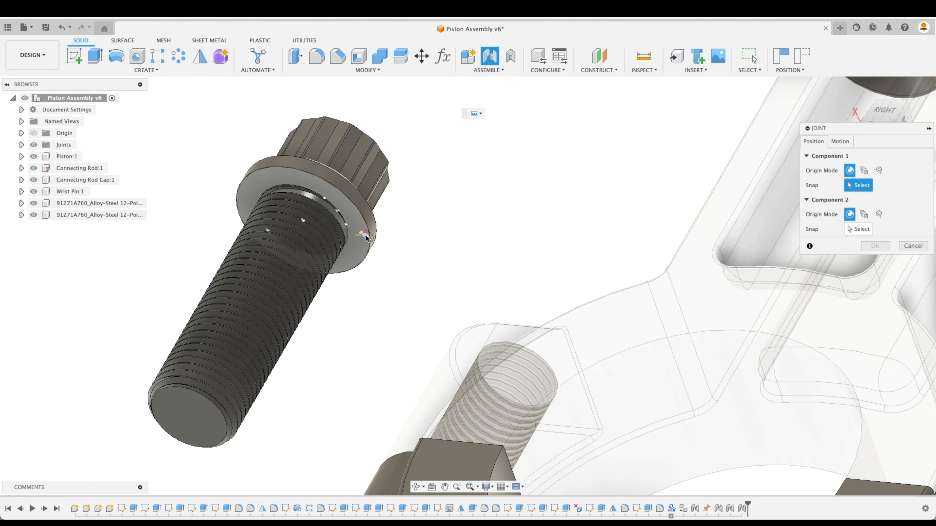
pyautogui.click(363, 236)
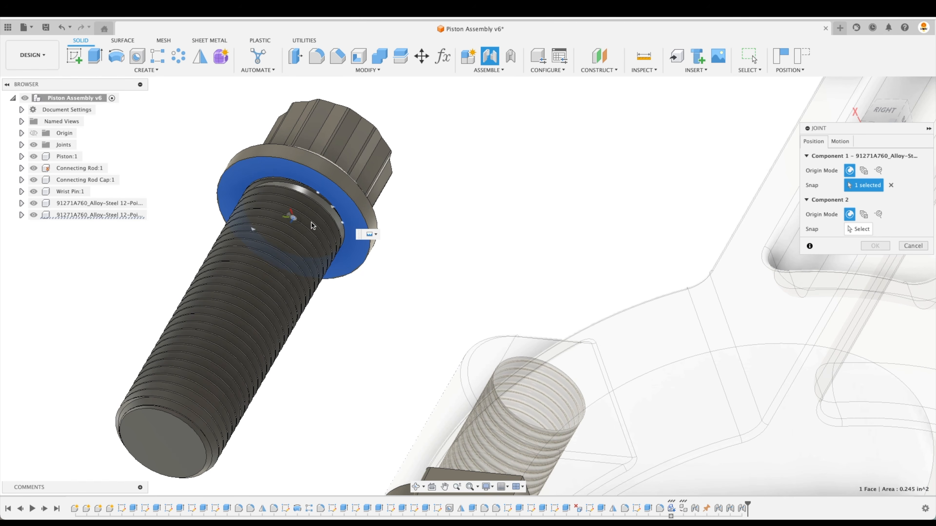
# Snap the second screw's joint to the centre of the Connecting Rod Cap's remaining bolt hole seat, flip it, create it and restore the home view.
pyautogui.scroll(-5, 504, 179)
pyautogui.scroll(8, 460, 317)
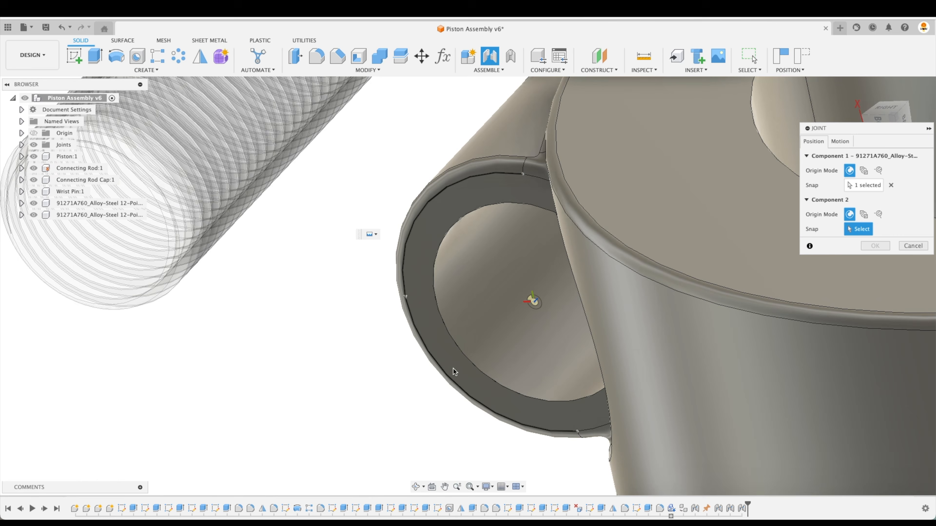
pyautogui.click(508, 326)
pyautogui.click(850, 316)
pyautogui.click(875, 333)
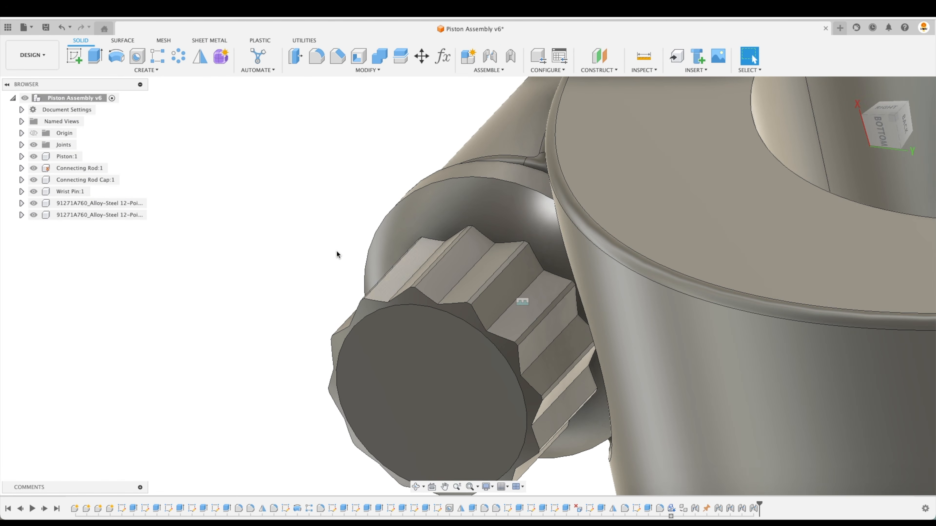
pyautogui.scroll(-8, 336, 252)
pyautogui.keyDown('shift'); pyautogui.moveTo(657, 329); pyautogui.dragTo(665, 327, button='middle'); pyautogui.keyUp('shift')
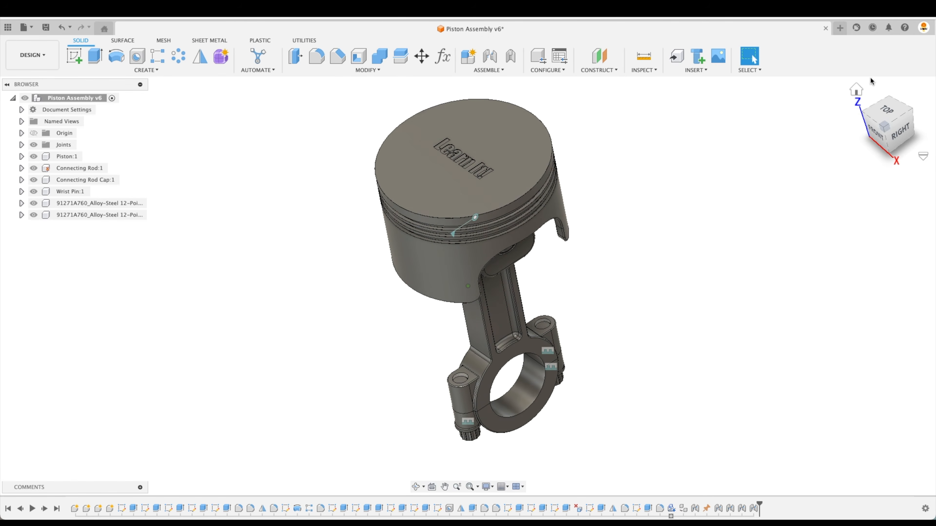
pyautogui.click(859, 93)
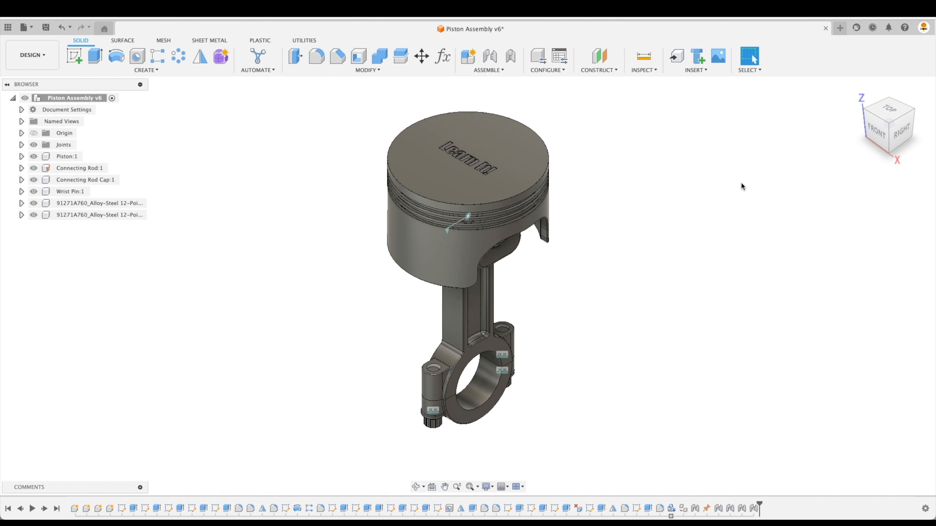
# Replace the design's existing appearance with Stainless Steel - Polished from the appearance library and dismiss the warning.
pyautogui.write('a')
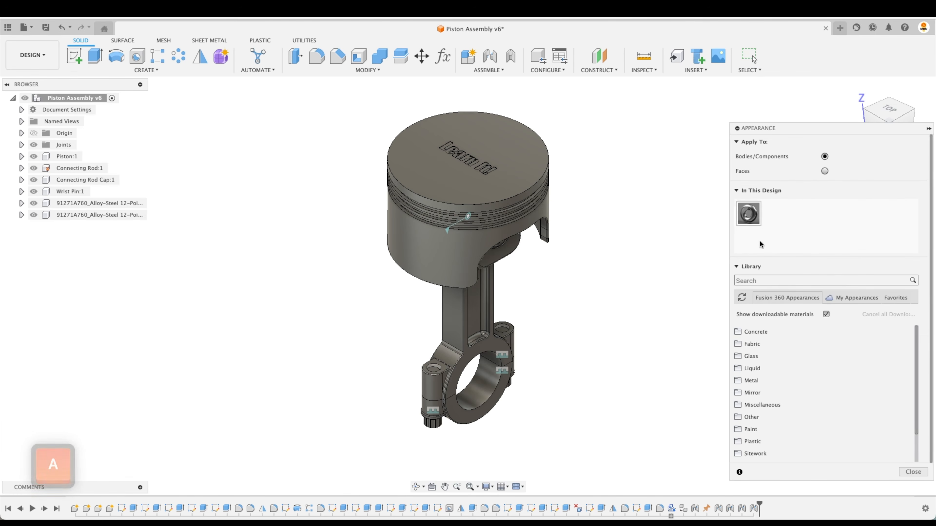
pyautogui.write('stainl')
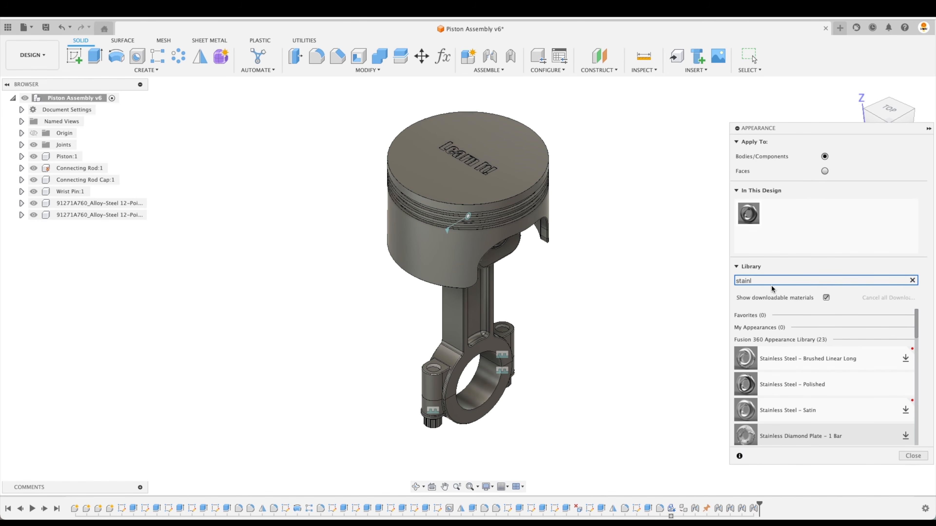
pyautogui.click(802, 388)
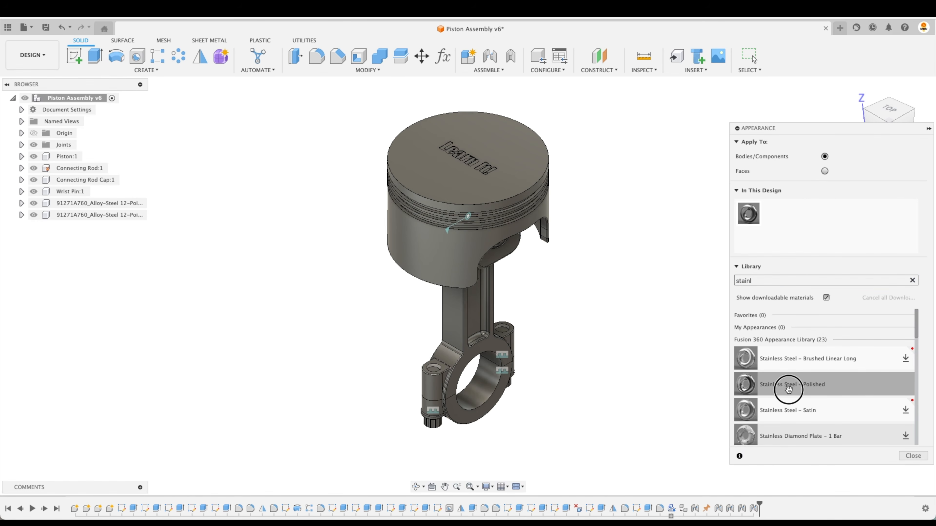
pyautogui.moveTo(789, 389); pyautogui.dragTo(782, 342)
pyautogui.moveTo(751, 217); pyautogui.dragTo(751, 216)
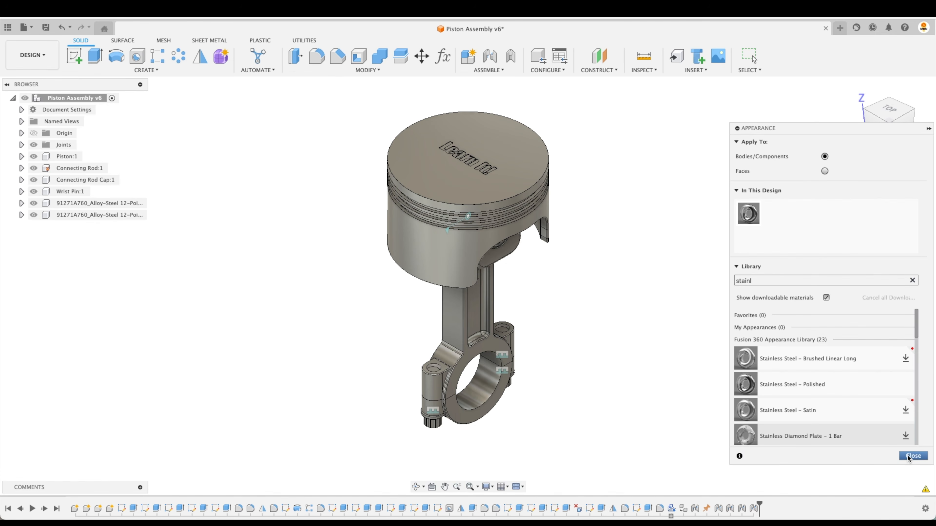
pyautogui.click(927, 494)
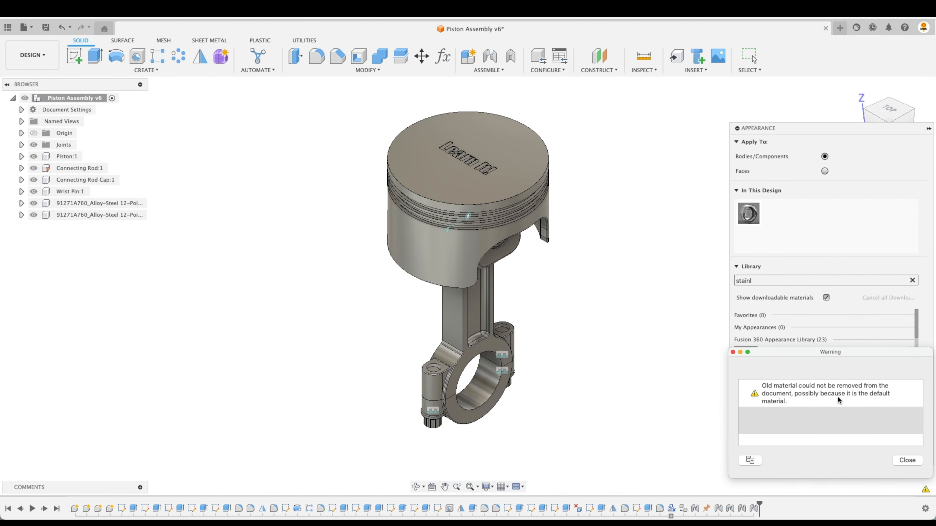
pyautogui.click(908, 461)
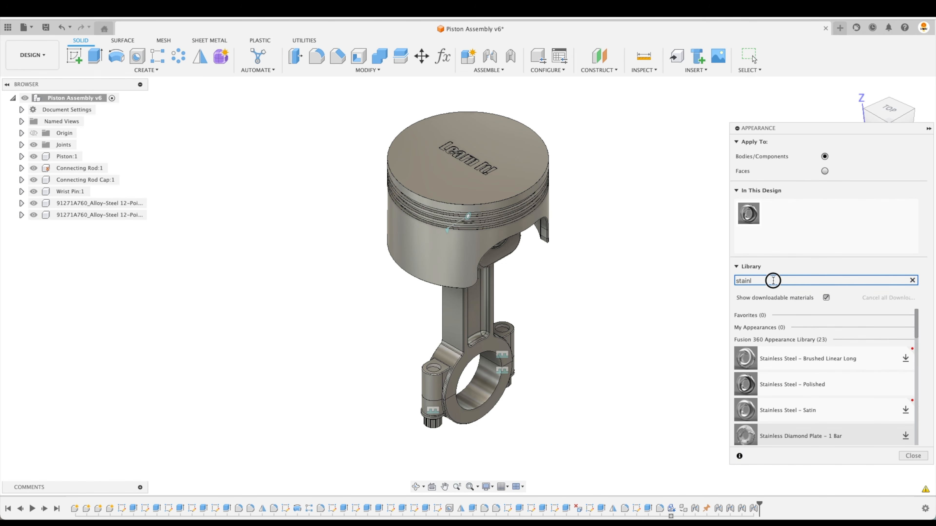
# Find the titanium finishes and apply the Coating - Titanium Nitride appearance to the 12-point screws.
pyautogui.write('tita')
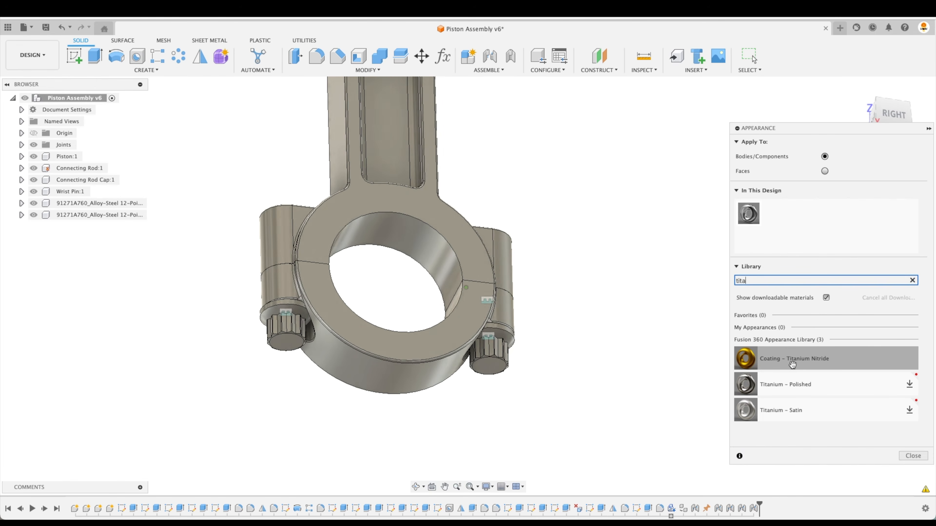
pyautogui.moveTo(788, 361); pyautogui.dragTo(502, 365)
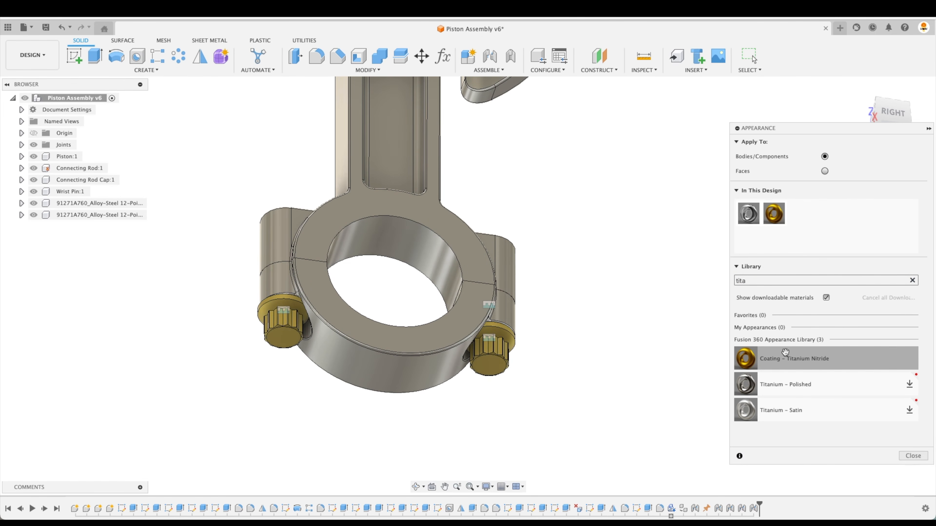
pyautogui.scroll(-5, 631, 445)
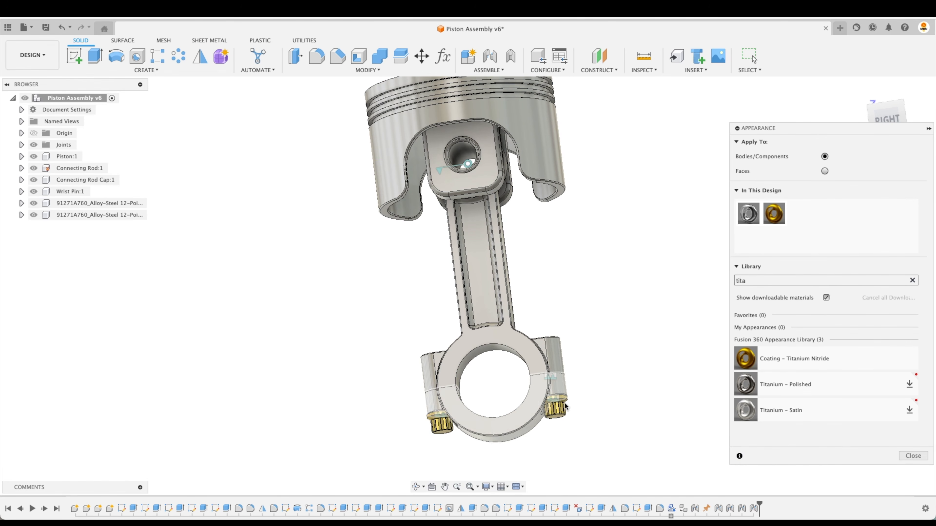
pyautogui.keyDown('shift'); pyautogui.moveTo(631, 445); pyautogui.dragTo(624, 421, button='middle'); pyautogui.keyUp('shift')
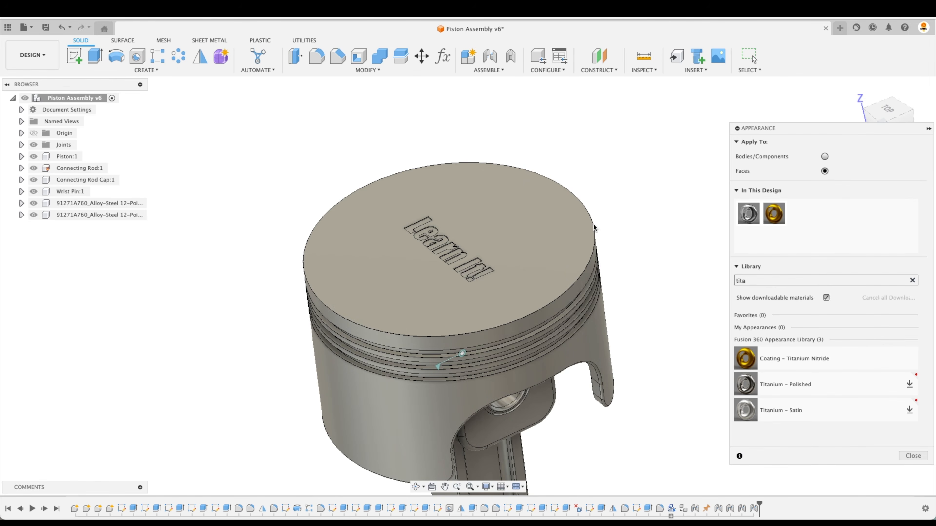
# Finish assigning appearances and save the piston assembly as a new version.
pyautogui.click(913, 456)
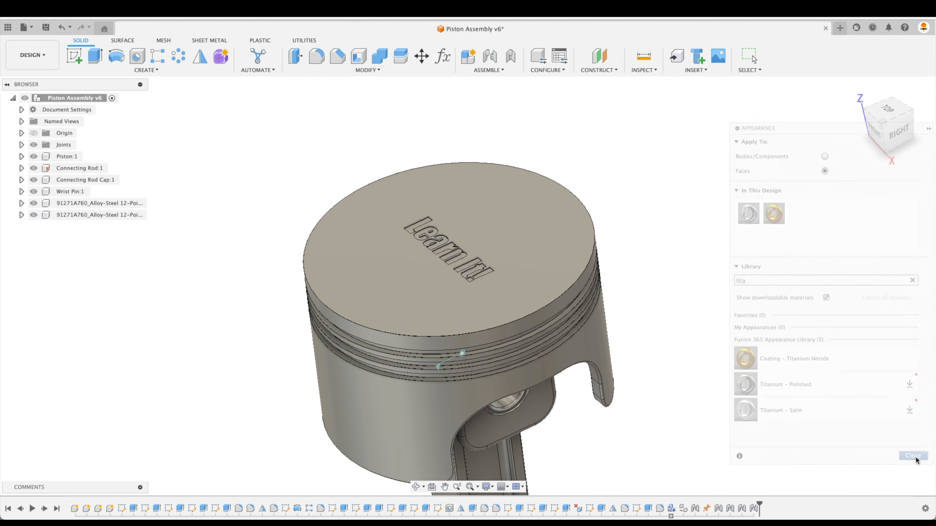
pyautogui.click(45, 29)
pyautogui.press('Return')
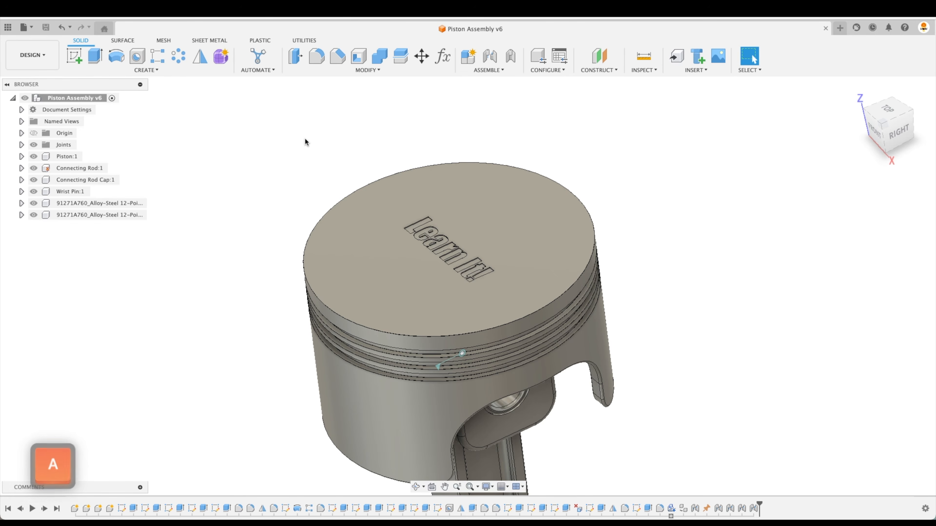
# Apply the Coating - Black Oxide appearance to the faces of the engraved Learn It! text on the piston and return to the home view.
pyautogui.press('a')
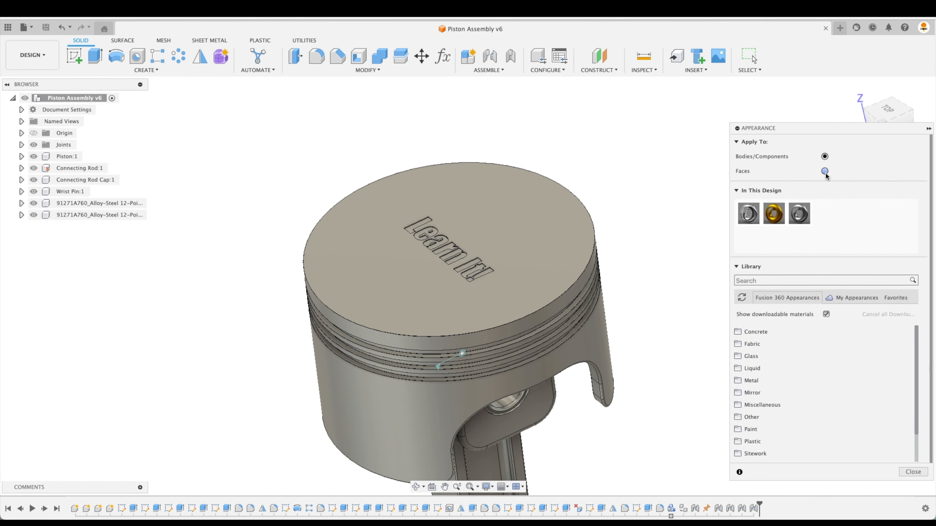
pyautogui.click(774, 281)
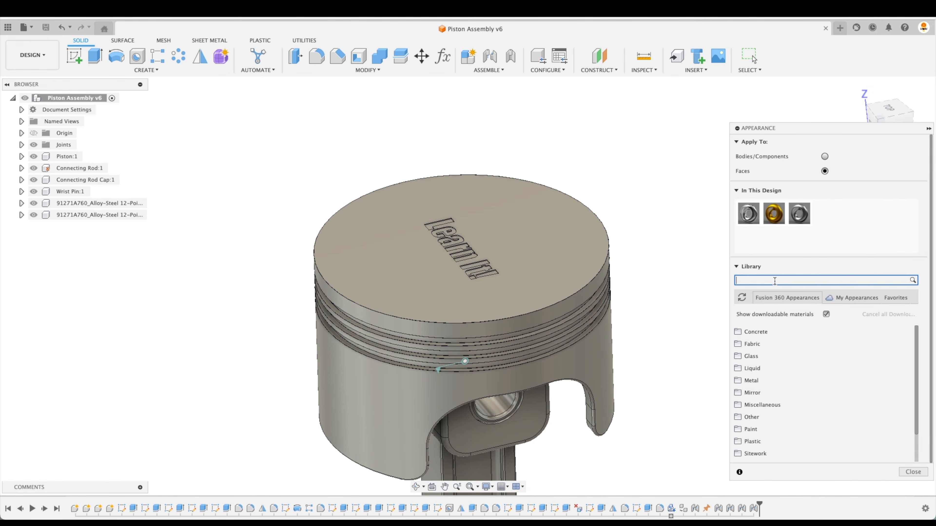
pyautogui.write('black')
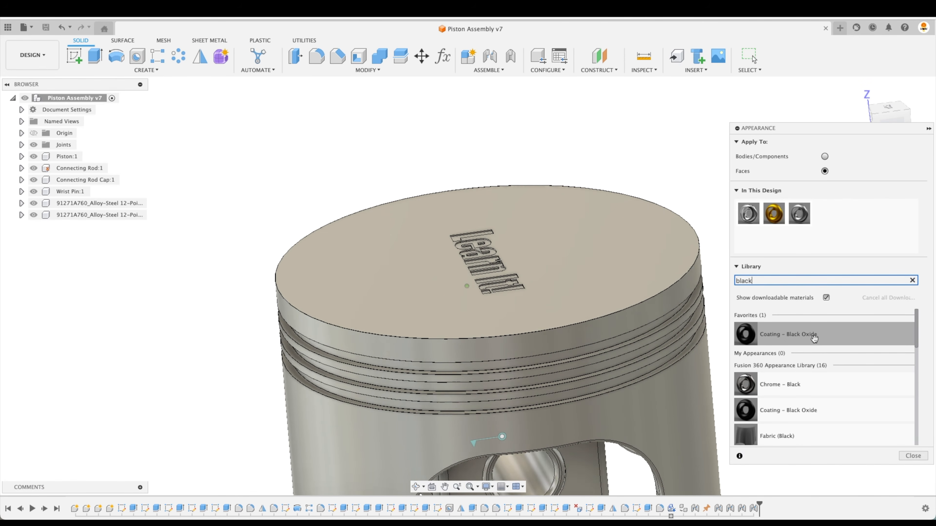
pyautogui.click(895, 121)
pyautogui.moveTo(416, 241); pyautogui.dragTo(539, 303)
pyautogui.keyDown('shift'); pyautogui.moveTo(567, 184); pyautogui.dragTo(614, 102, button='middle'); pyautogui.keyUp('shift')
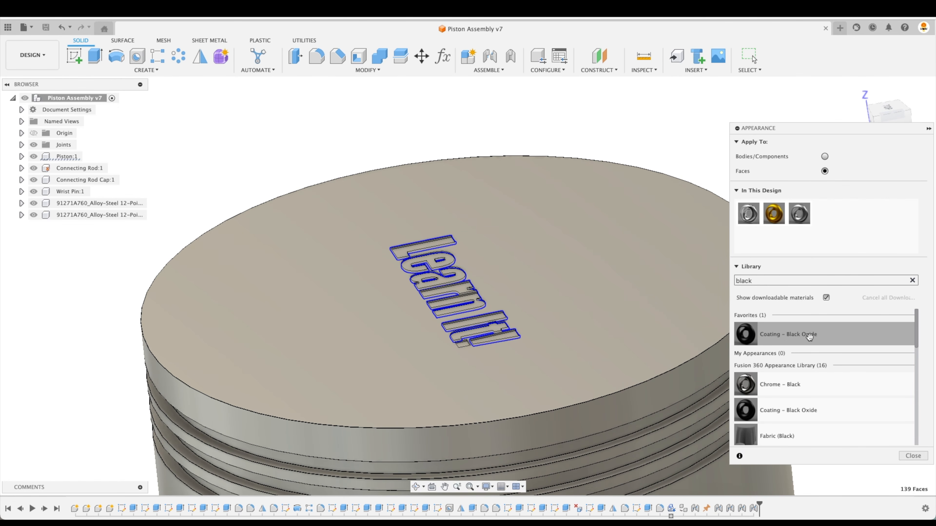
pyautogui.moveTo(810, 337); pyautogui.dragTo(563, 336)
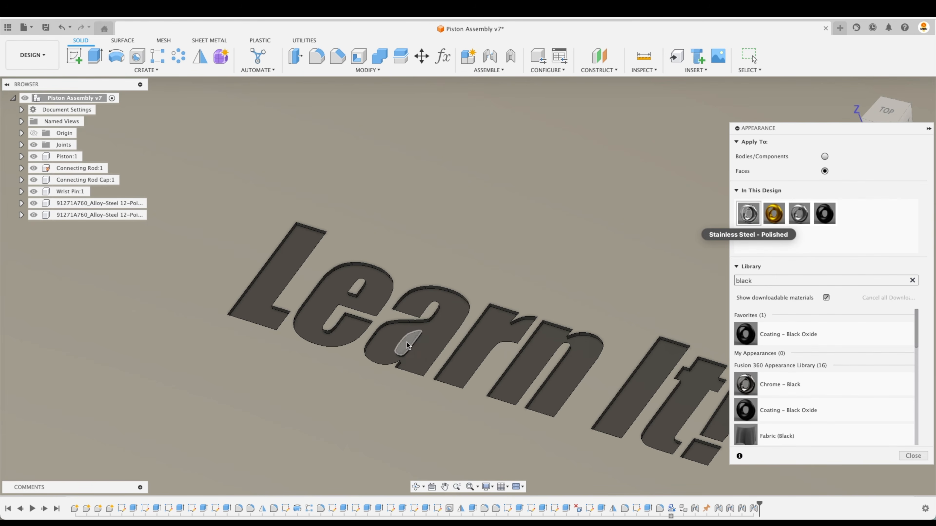
pyautogui.press('Escape')
pyautogui.click(855, 90)
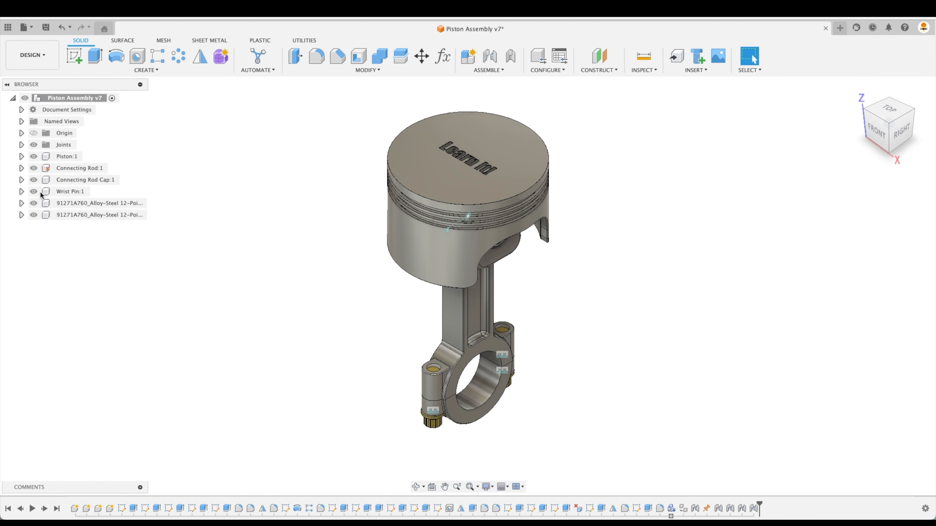
# Expand the assembly's joints and examine which components the Revolute 1 joint connects.
pyautogui.click(22, 144)
pyautogui.moveTo(81, 160)
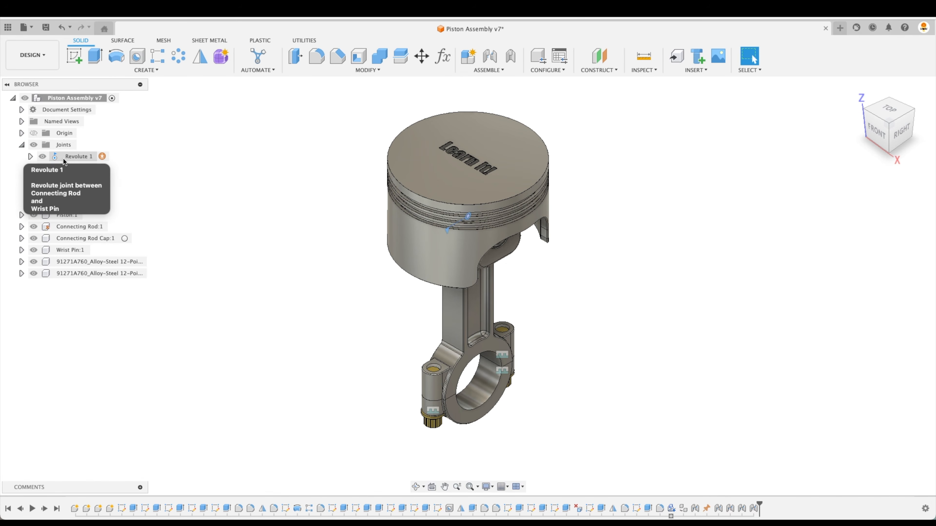
pyautogui.click(79, 158)
pyautogui.click(77, 158)
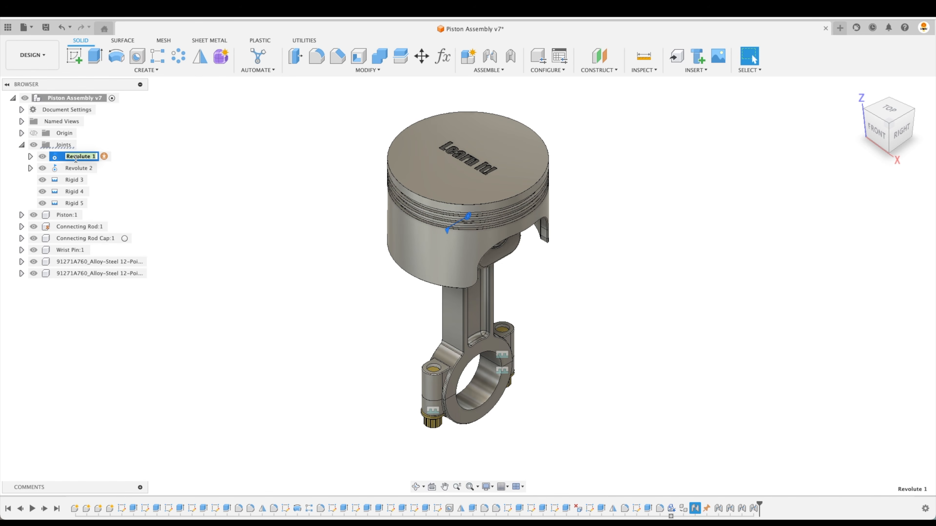
pyautogui.press('Return')
pyautogui.click(57, 158)
pyautogui.rightClick(58, 158)
pyautogui.click(76, 179)
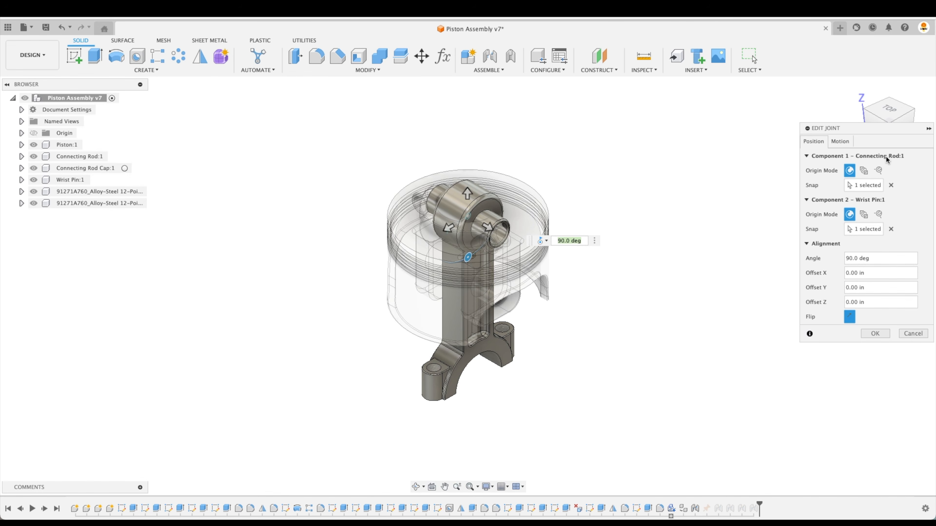
pyautogui.click(886, 334)
# Rename the Revolute 1 joint as Connecting Rod to Wrist Pin and Revolute 2 as Piston to Wrist Pin.
pyautogui.doubleClick(81, 157)
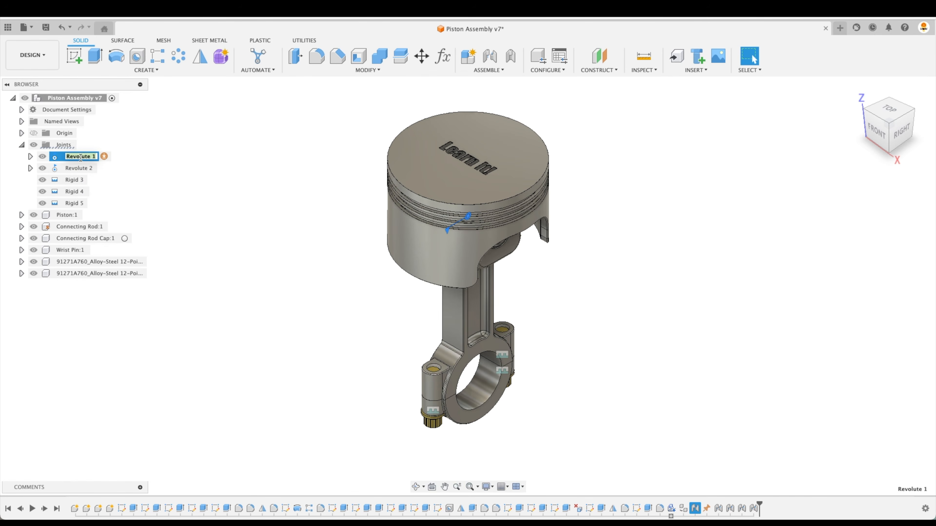
pyautogui.write('Connecting Rod to ')
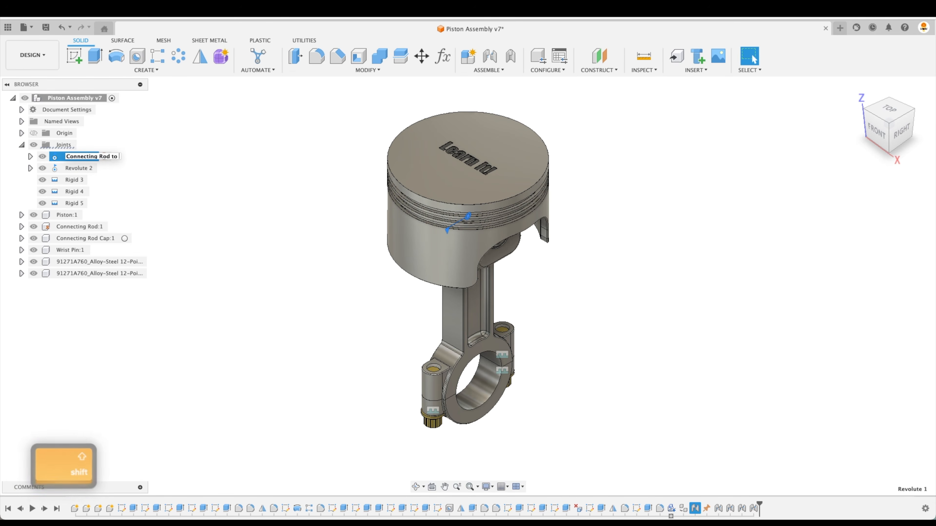
pyautogui.write('Wrist Pin')
pyautogui.press('Return')
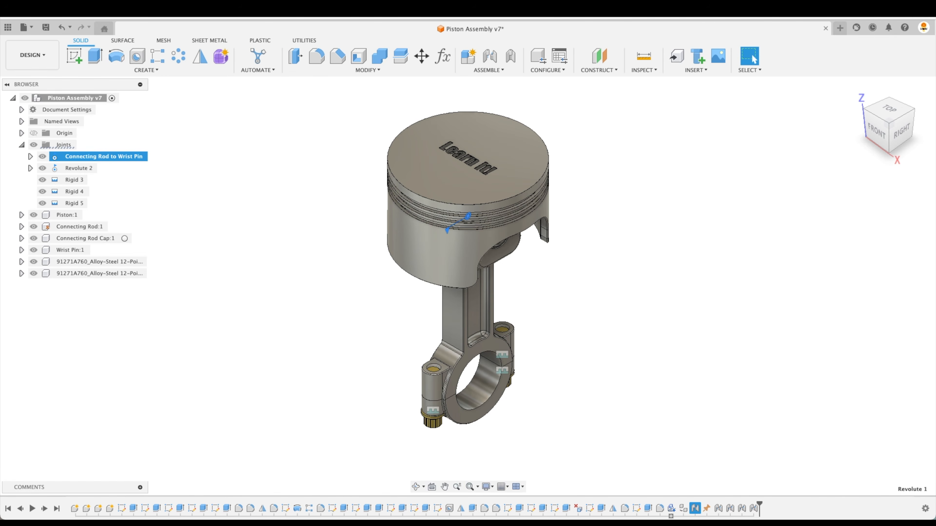
pyautogui.doubleClick(76, 168)
pyautogui.write('Piston to Wrist Pin')
pyautogui.press('Return')
# Rename the Rigid 3 joint as Connecting Rod Cap to Connecting Rod.
pyautogui.doubleClick(75, 180)
pyautogui.write('Connecting Rod Cap to Connecting Rod')
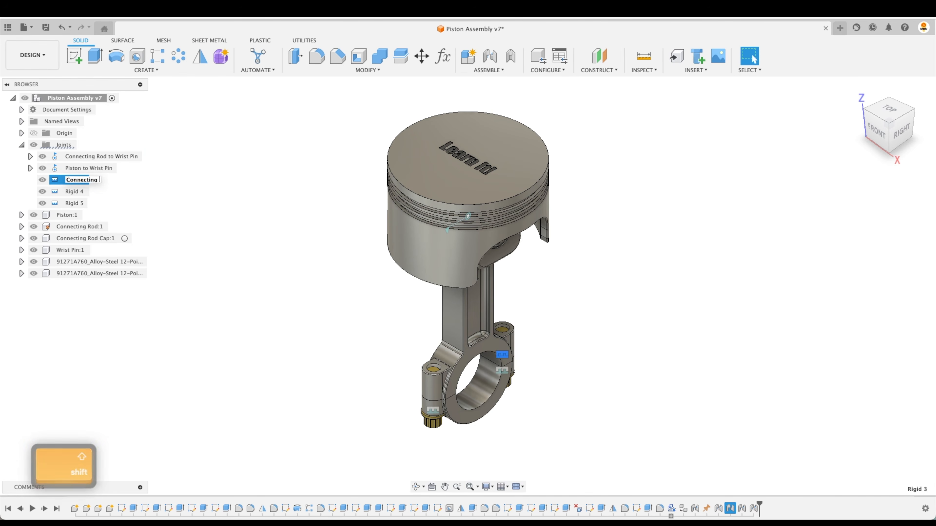
pyautogui.press('Return')
# Rename the Rigid 4 joint as Screw 1 to Connecting Rod Cap and Rigid 5 as Screw 2 to Connecting Rod Cap.
pyautogui.doubleClick(76, 191)
pyautogui.write('Screw 1 to Connecting Rod Cap')
pyautogui.press('Return')
pyautogui.doubleClick(74, 203)
pyautogui.write('Screw 2 to Connecting Rod Cap')
pyautogui.click(329, 339)
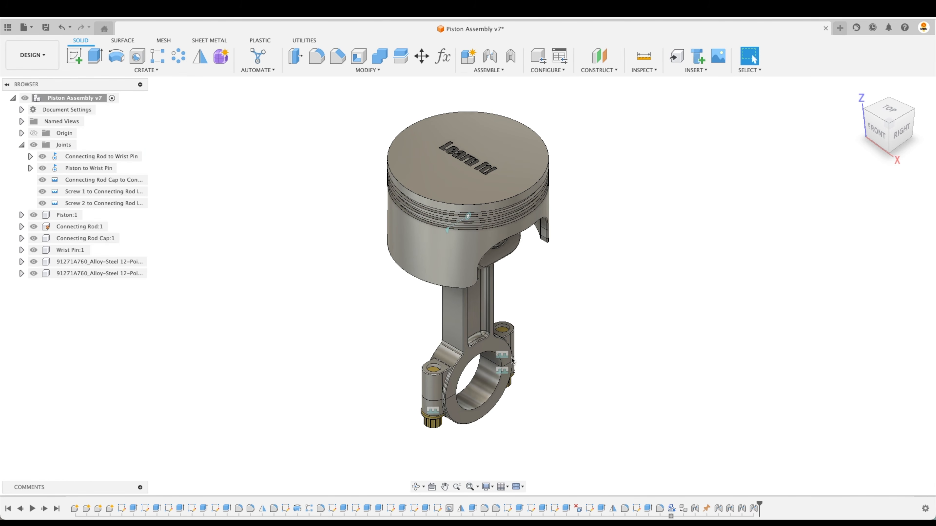
# Hide all the joint symbols in the model and collapse the list of joints.
pyautogui.click(33, 145)
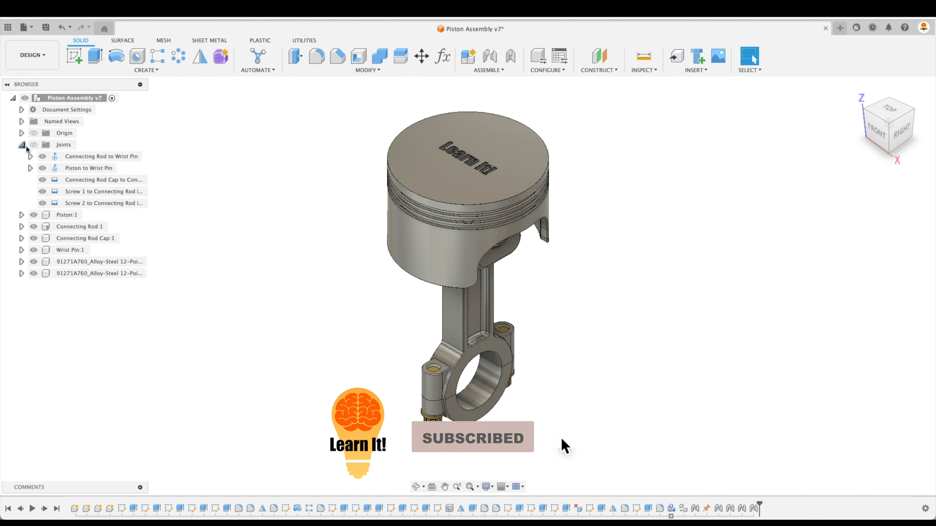
pyautogui.click(23, 145)
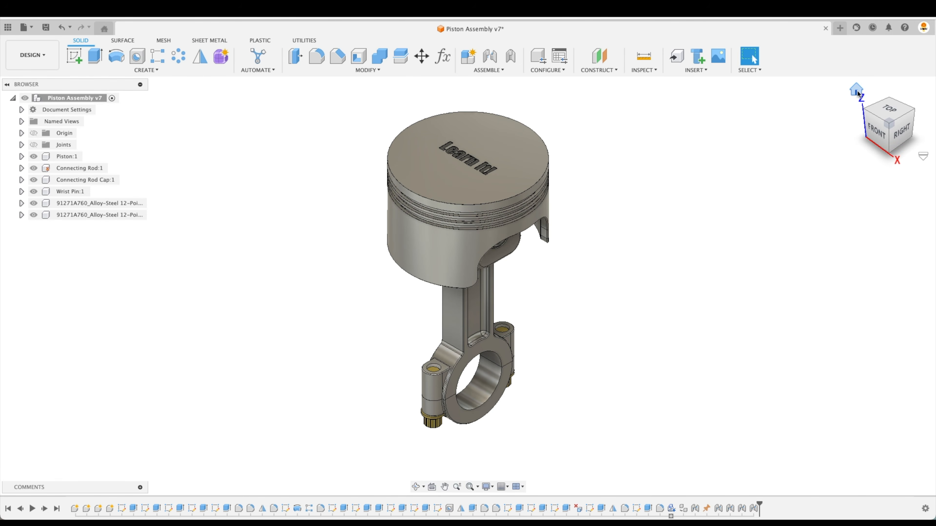